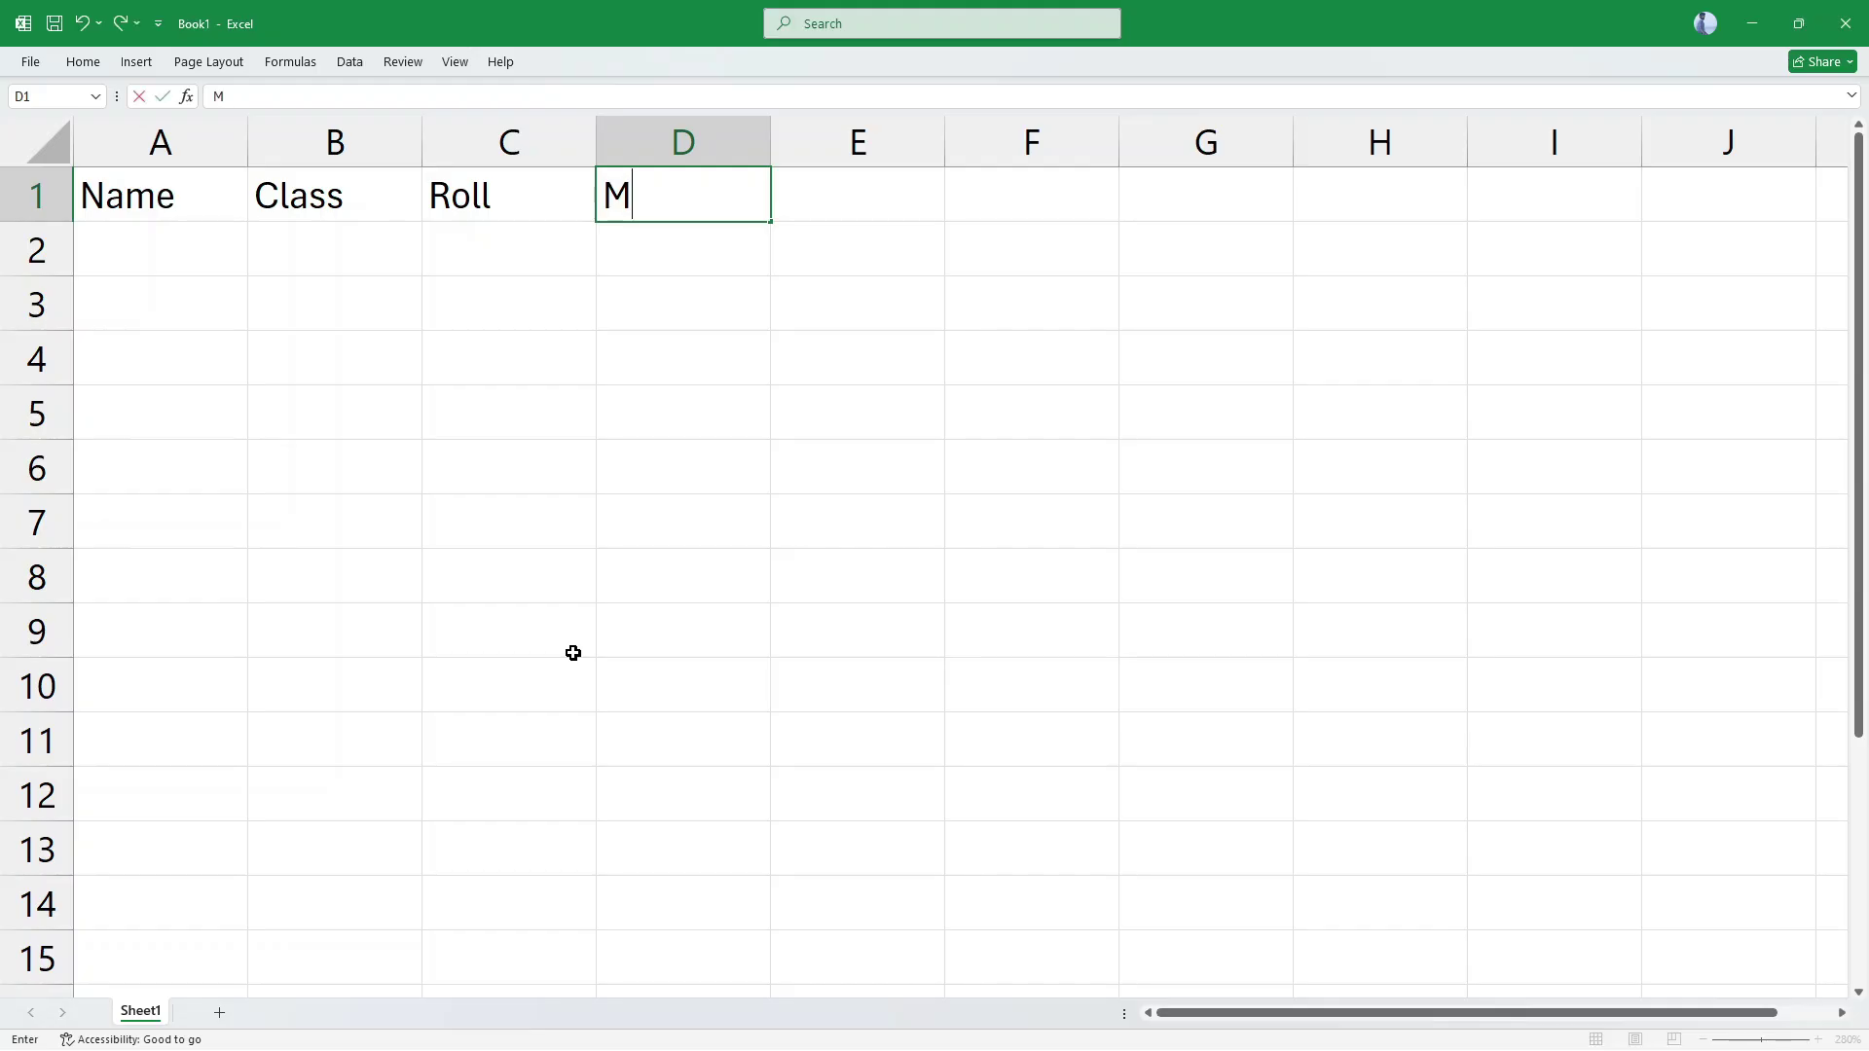
Step: Complete the header row in D1:H1 with Math, Hindi, English, Science and S.Sc
key(Tab)
text(Hindi)
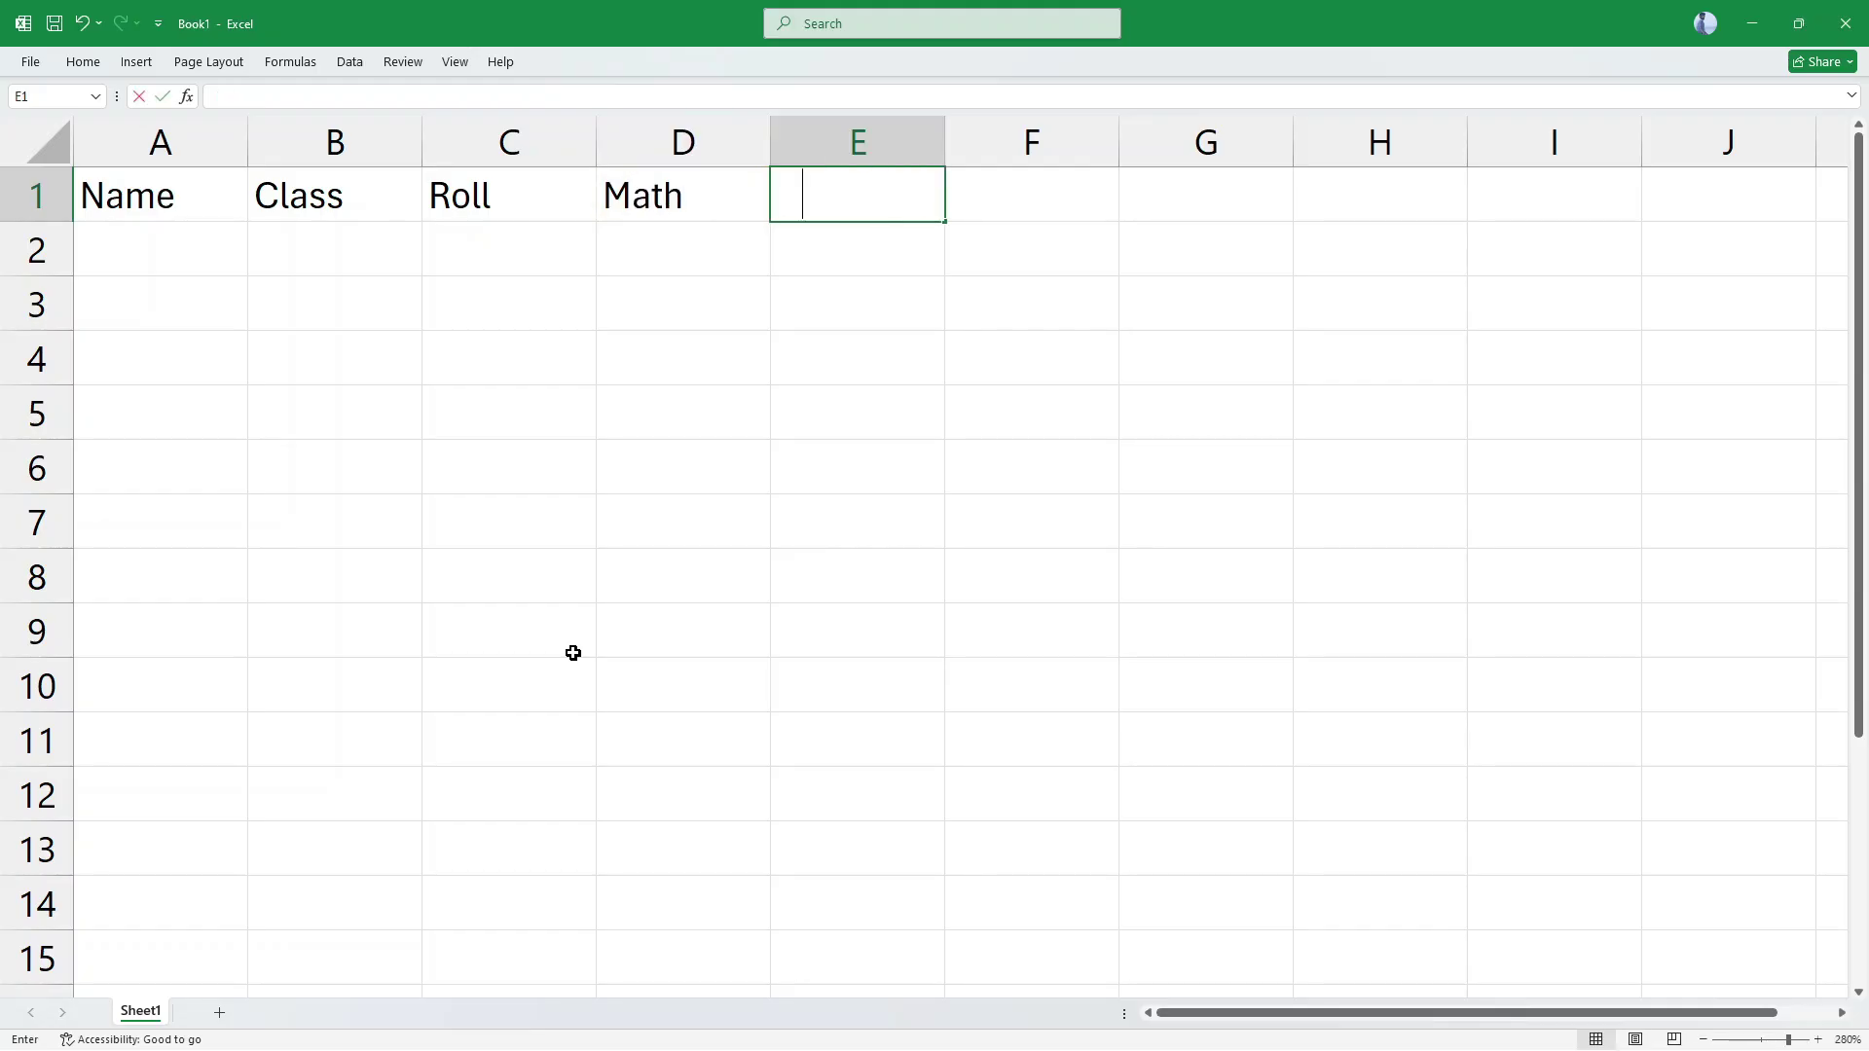
key(Tab)
text(English)
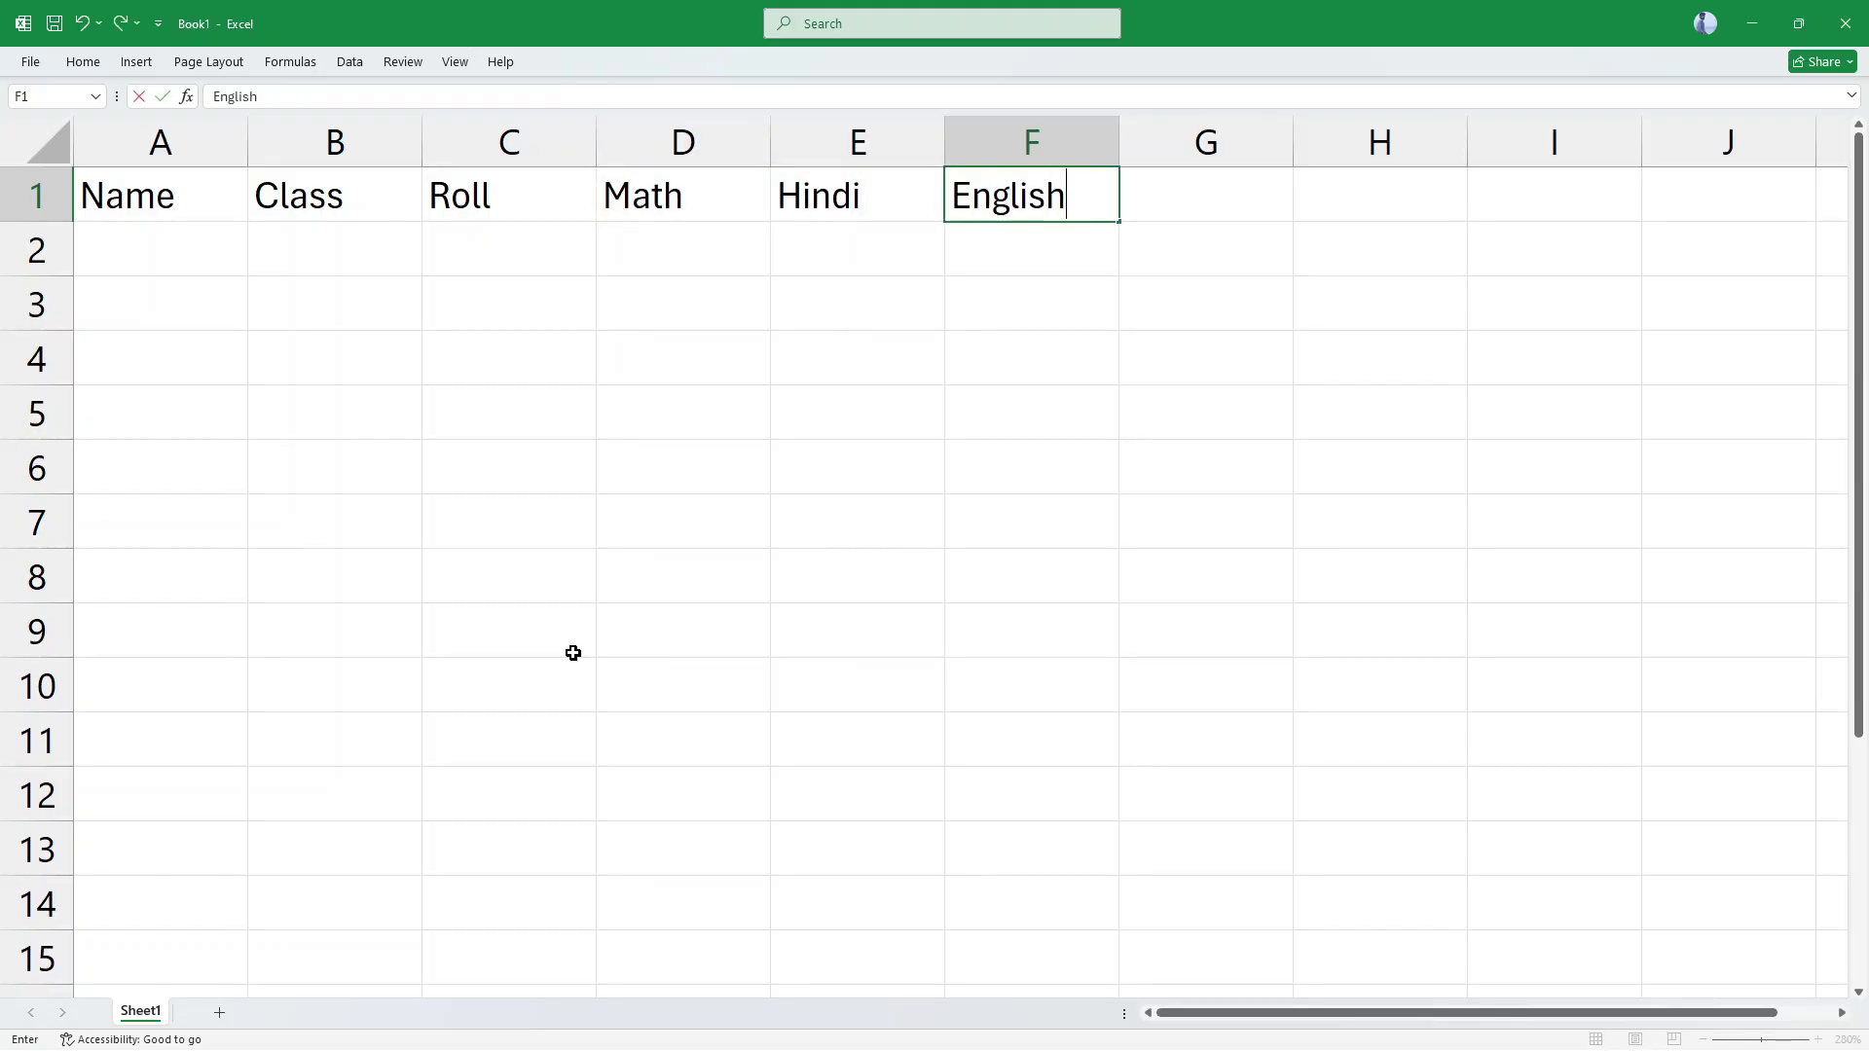
key(Tab)
text(Science)
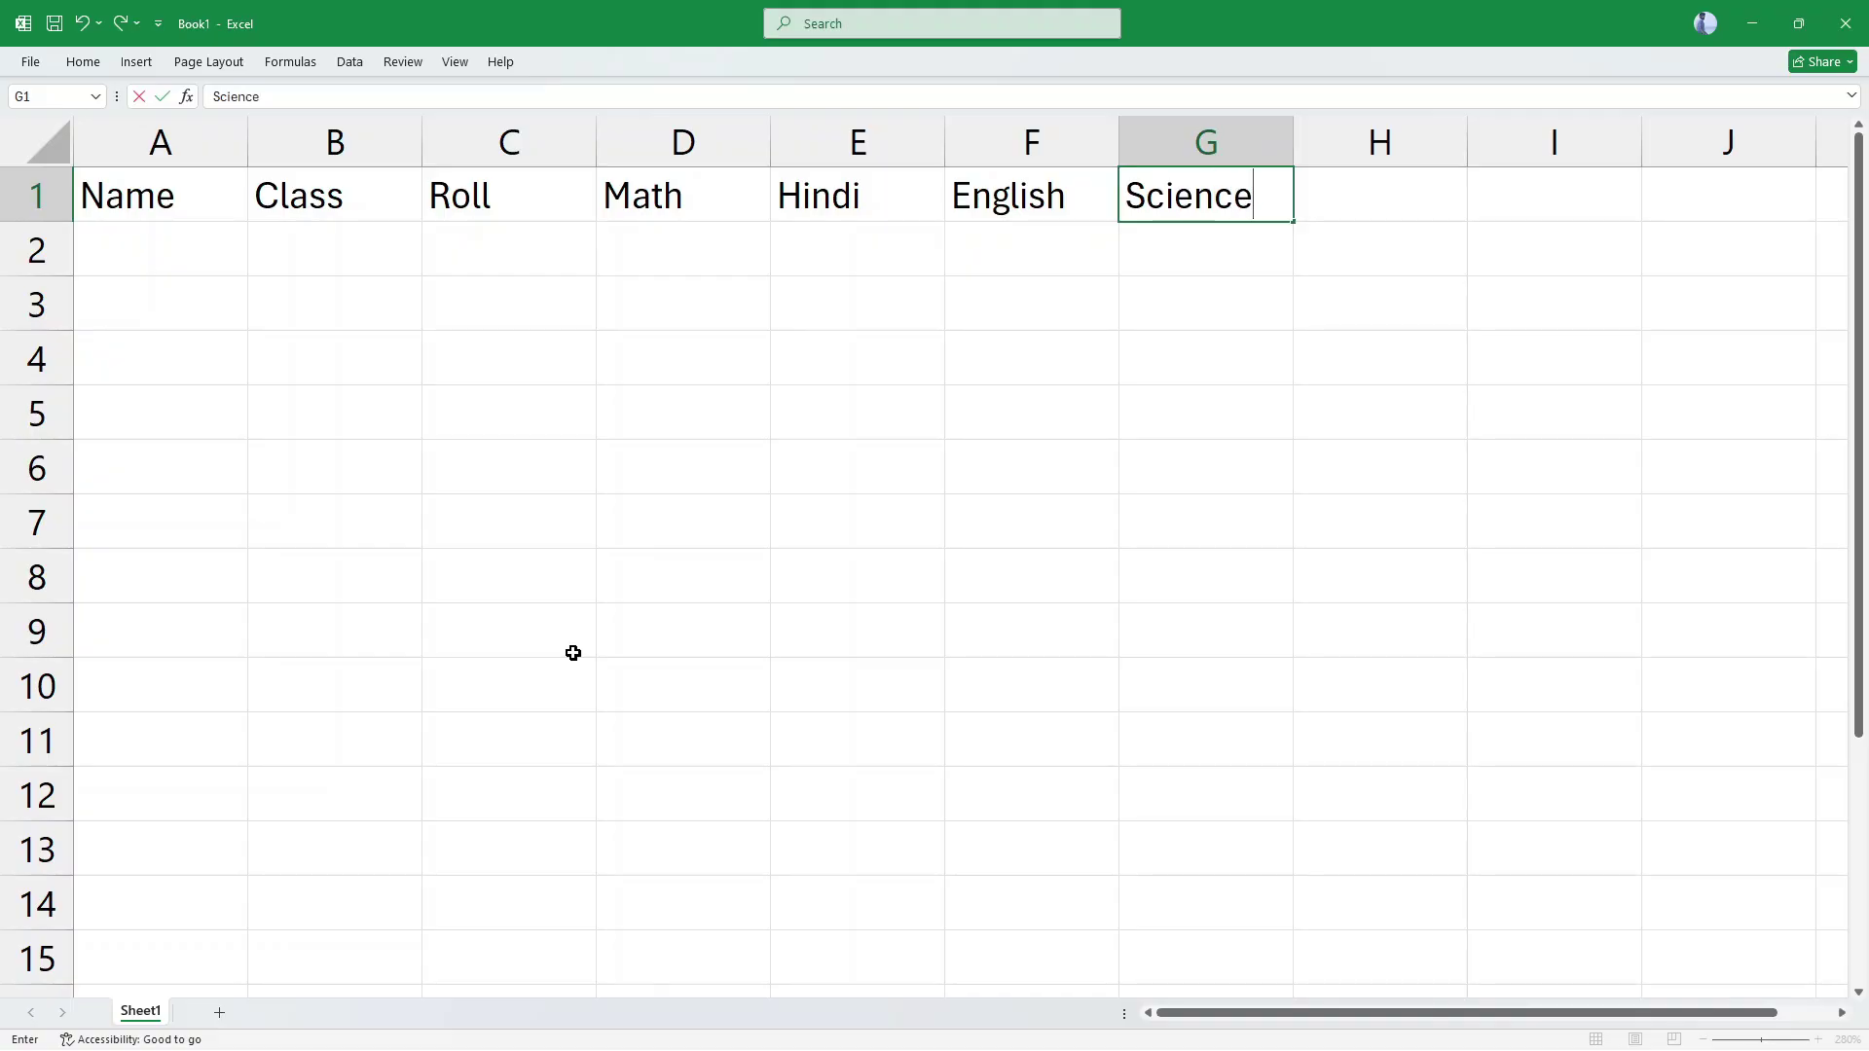
key(Tab)
text(S)
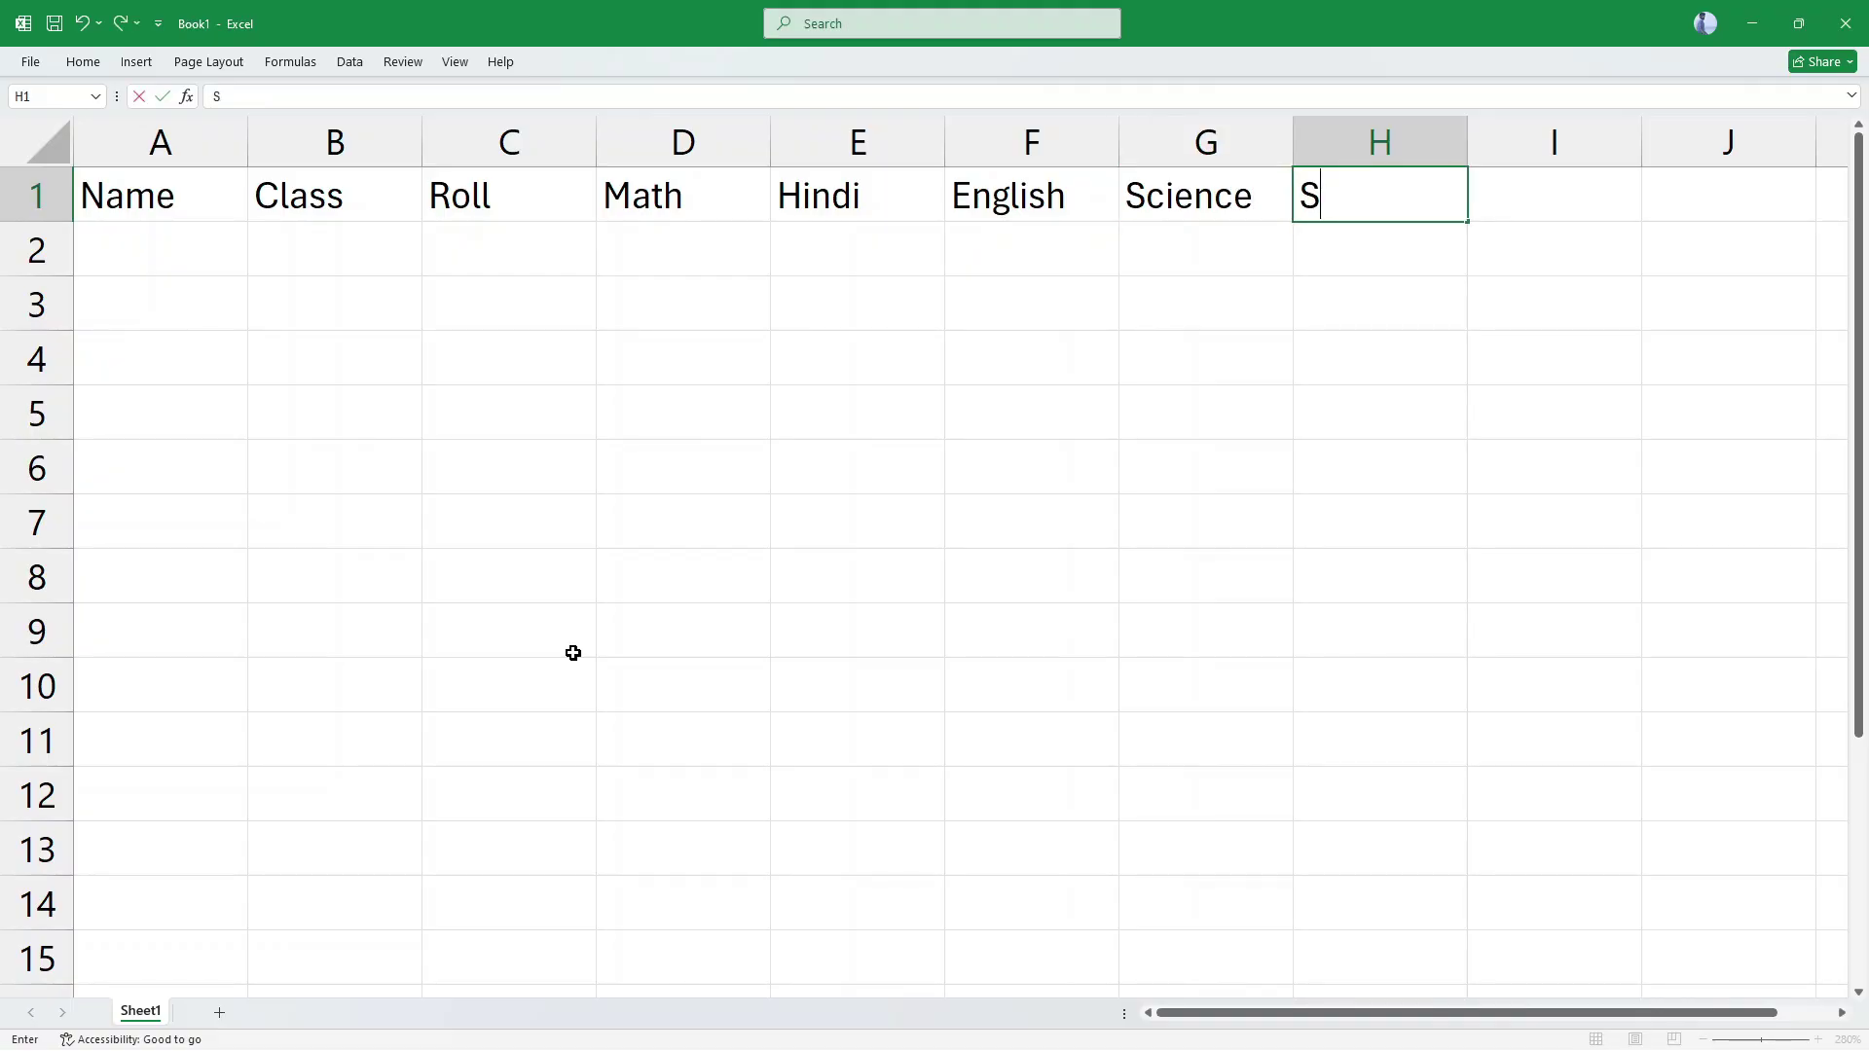
text(.Sc)
key(Return)
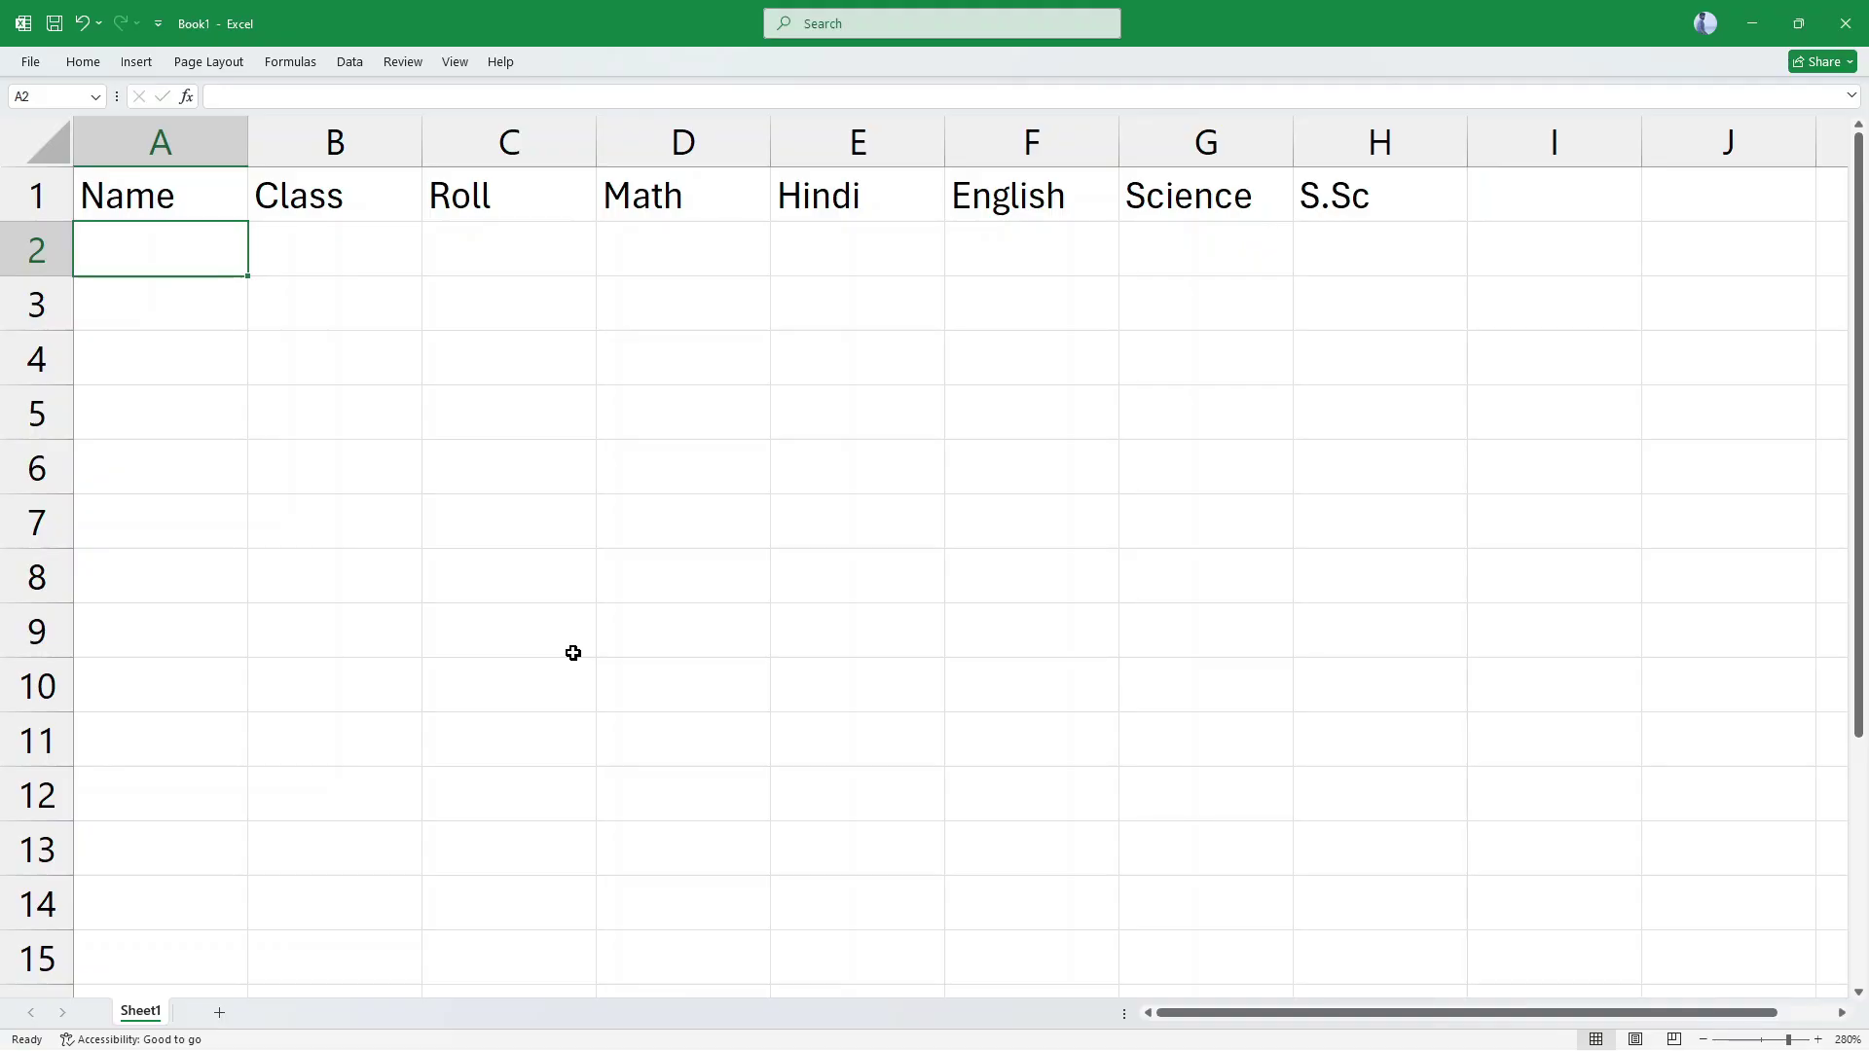
text(Amit)
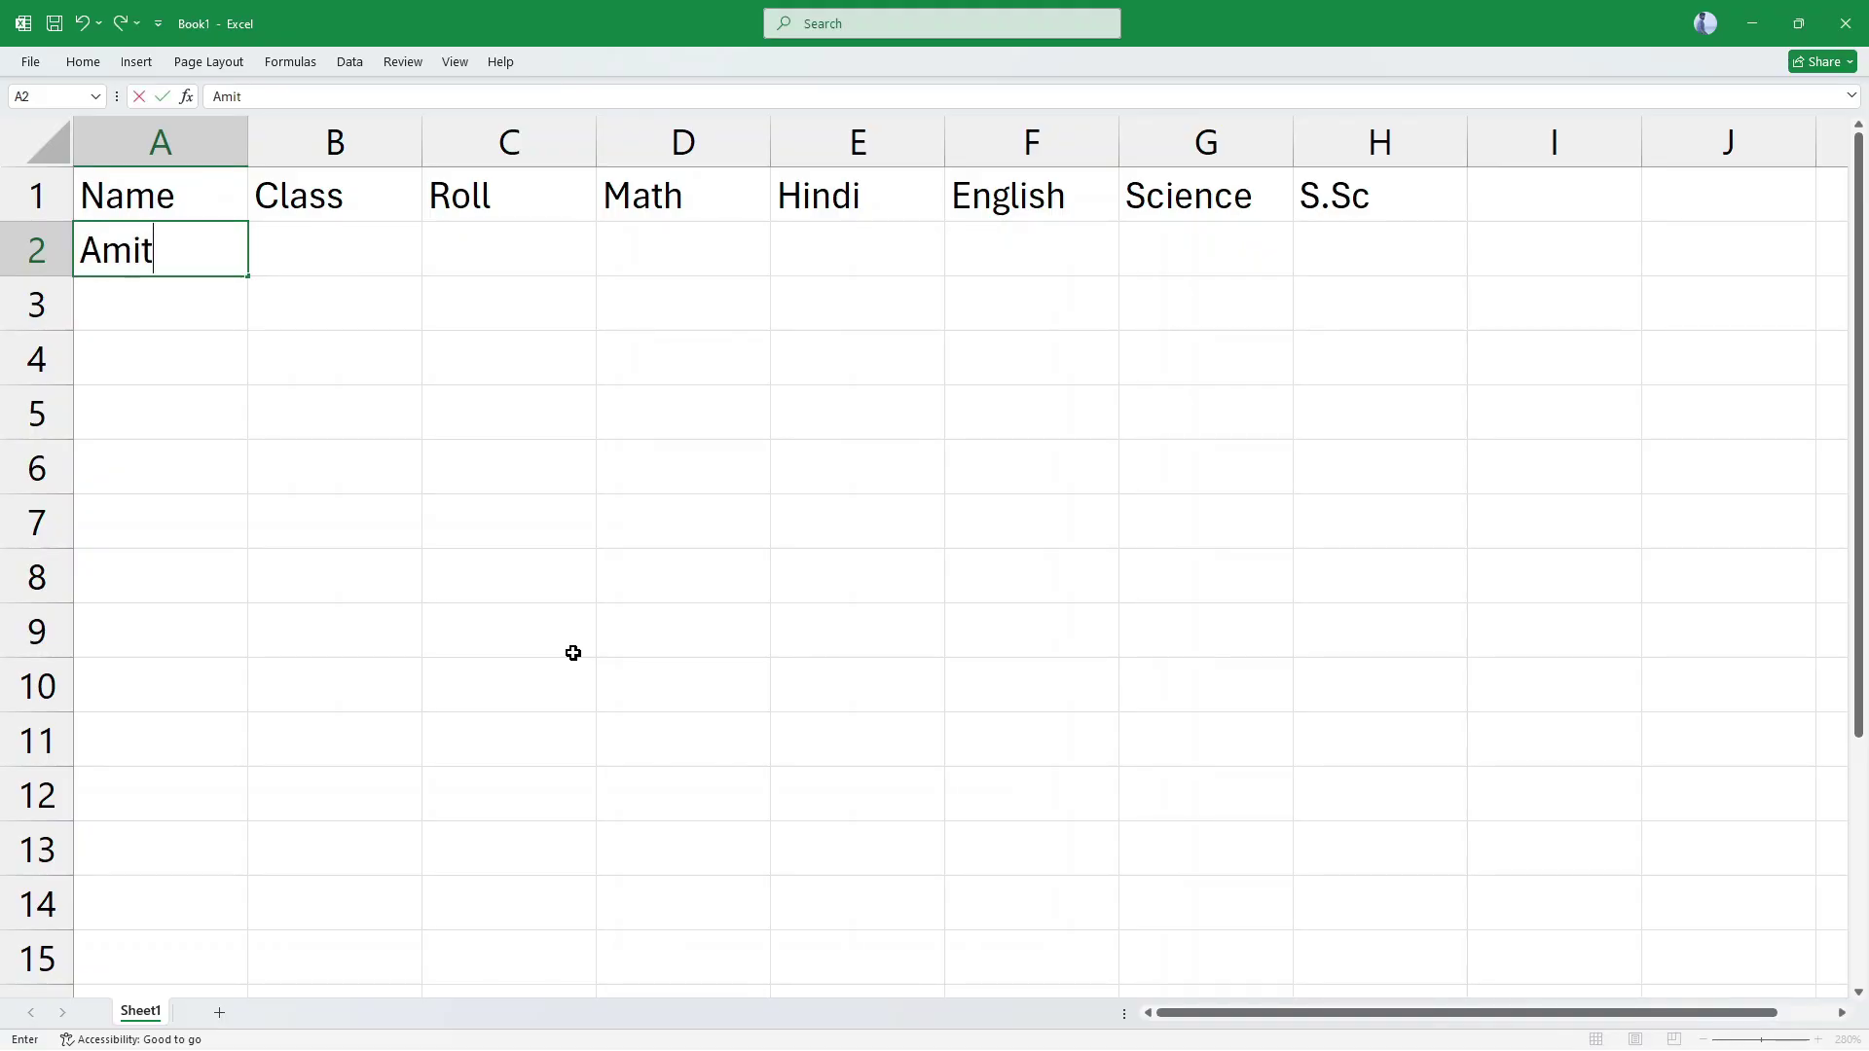
key(BackSpace)
key(BackSpace)
key(BackSpace)
click(573, 652)
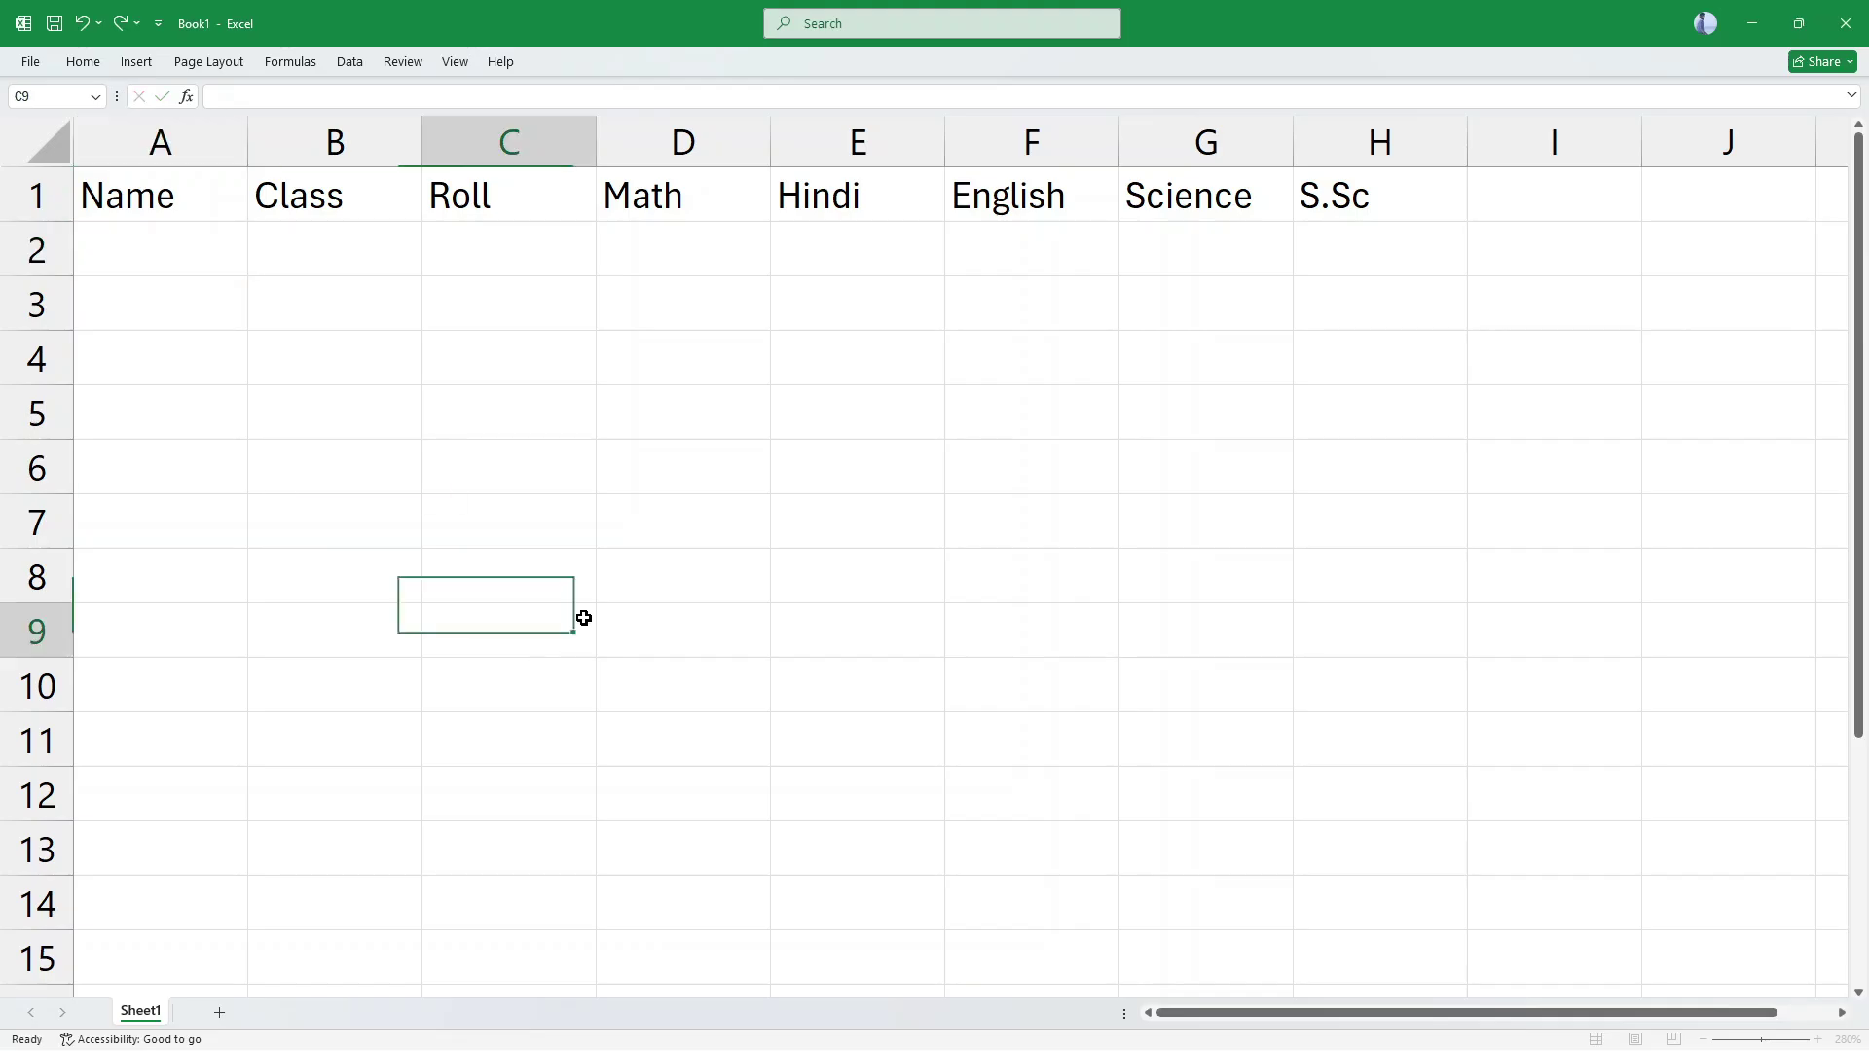
click(680, 543)
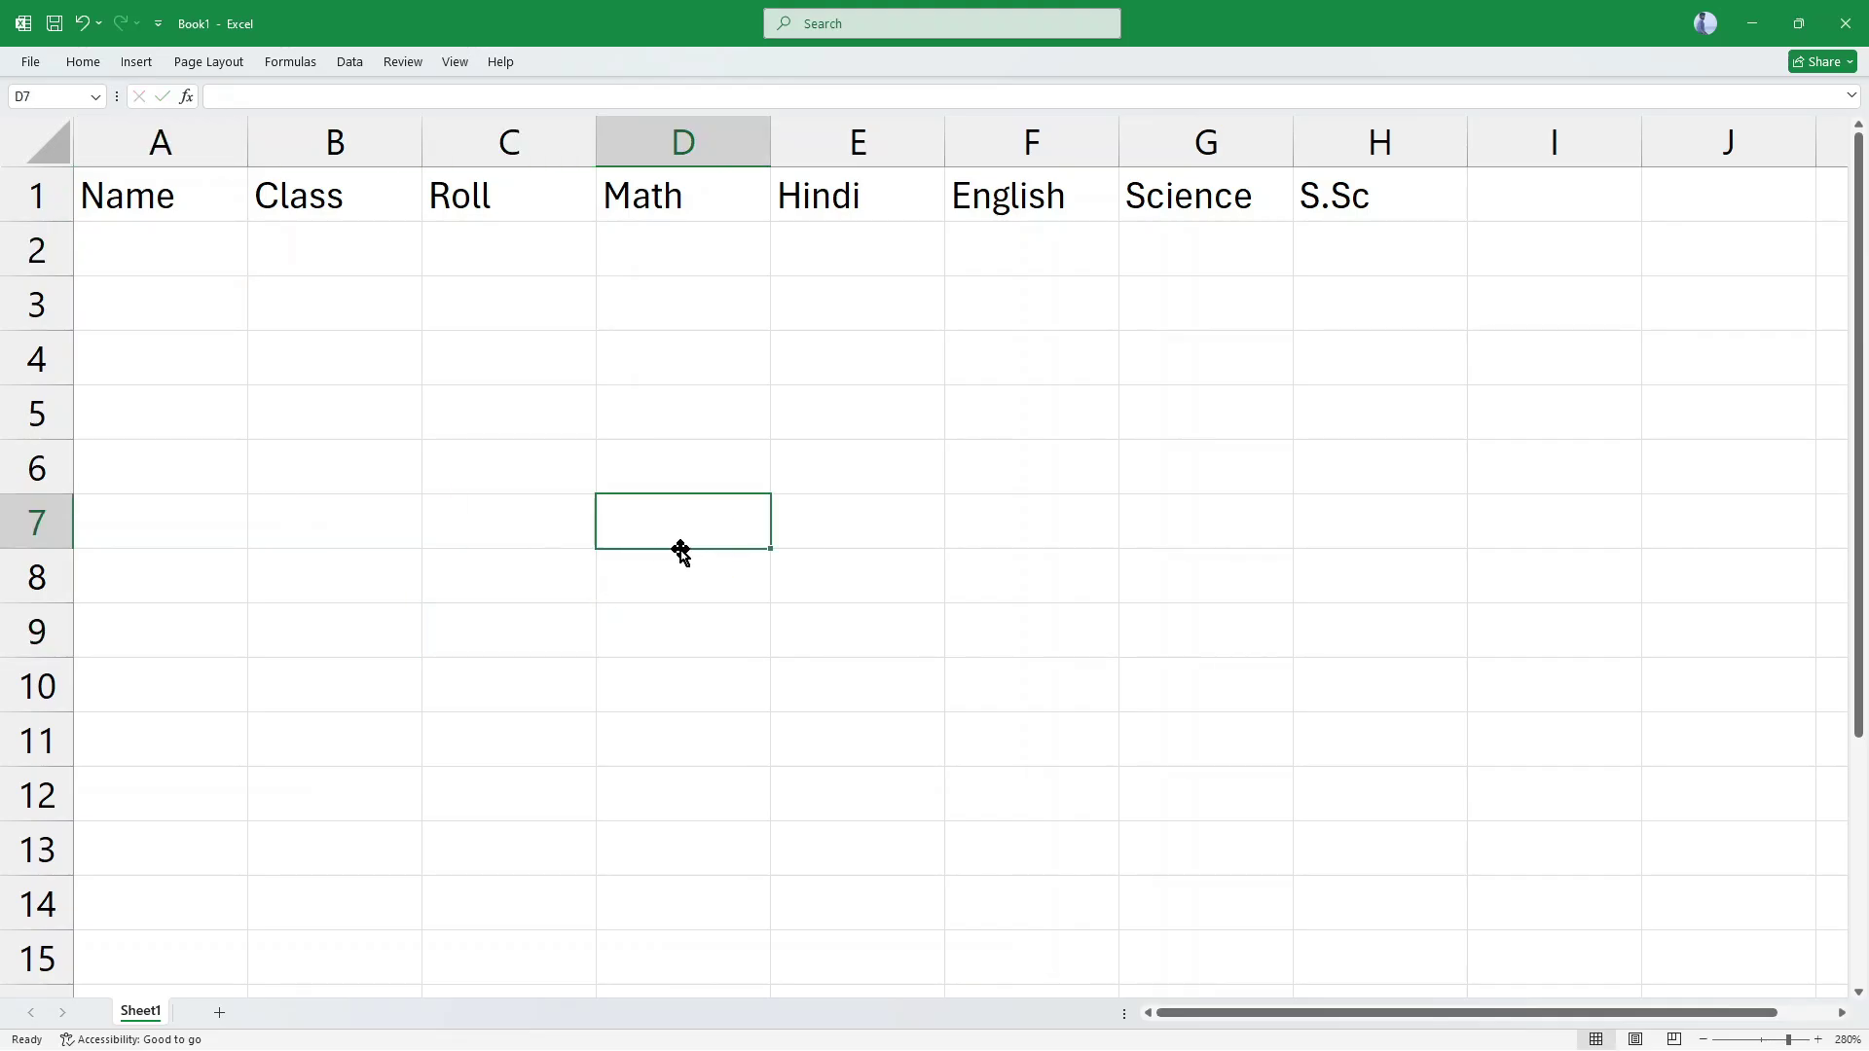
drag(189, 256, 156, 889)
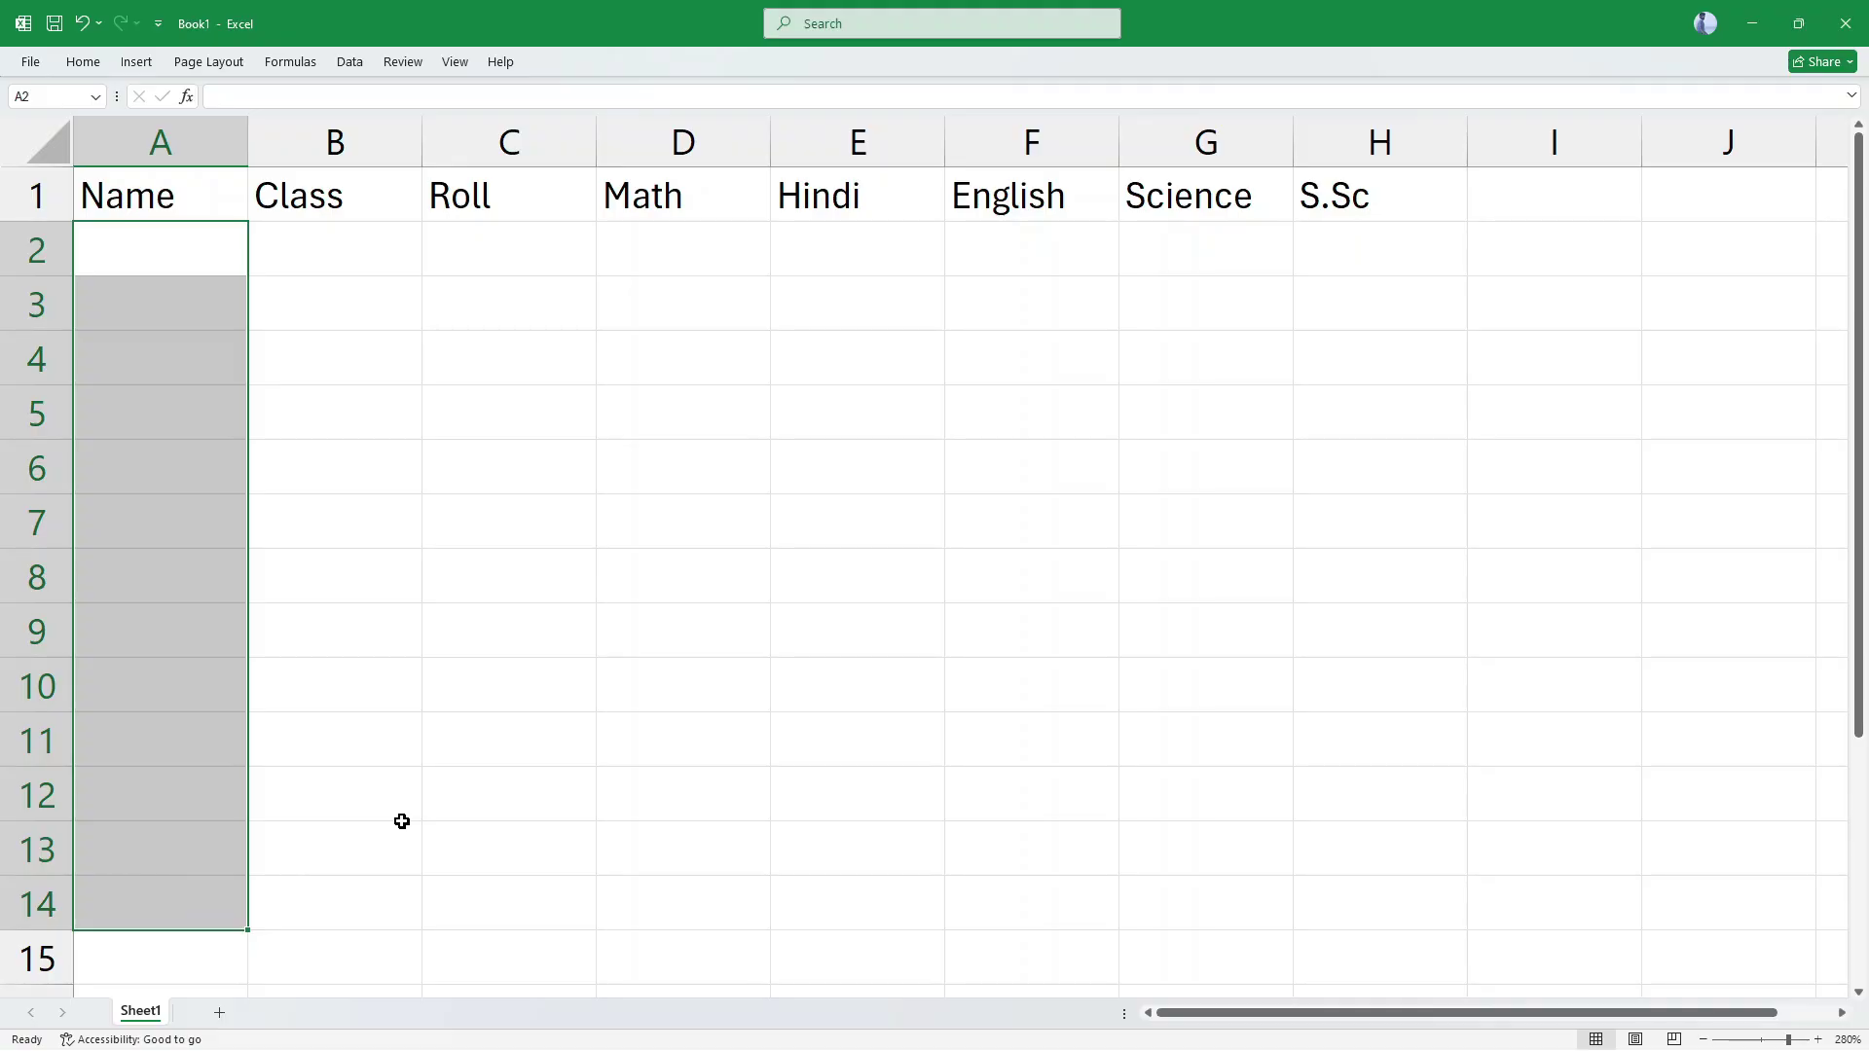
click(498, 668)
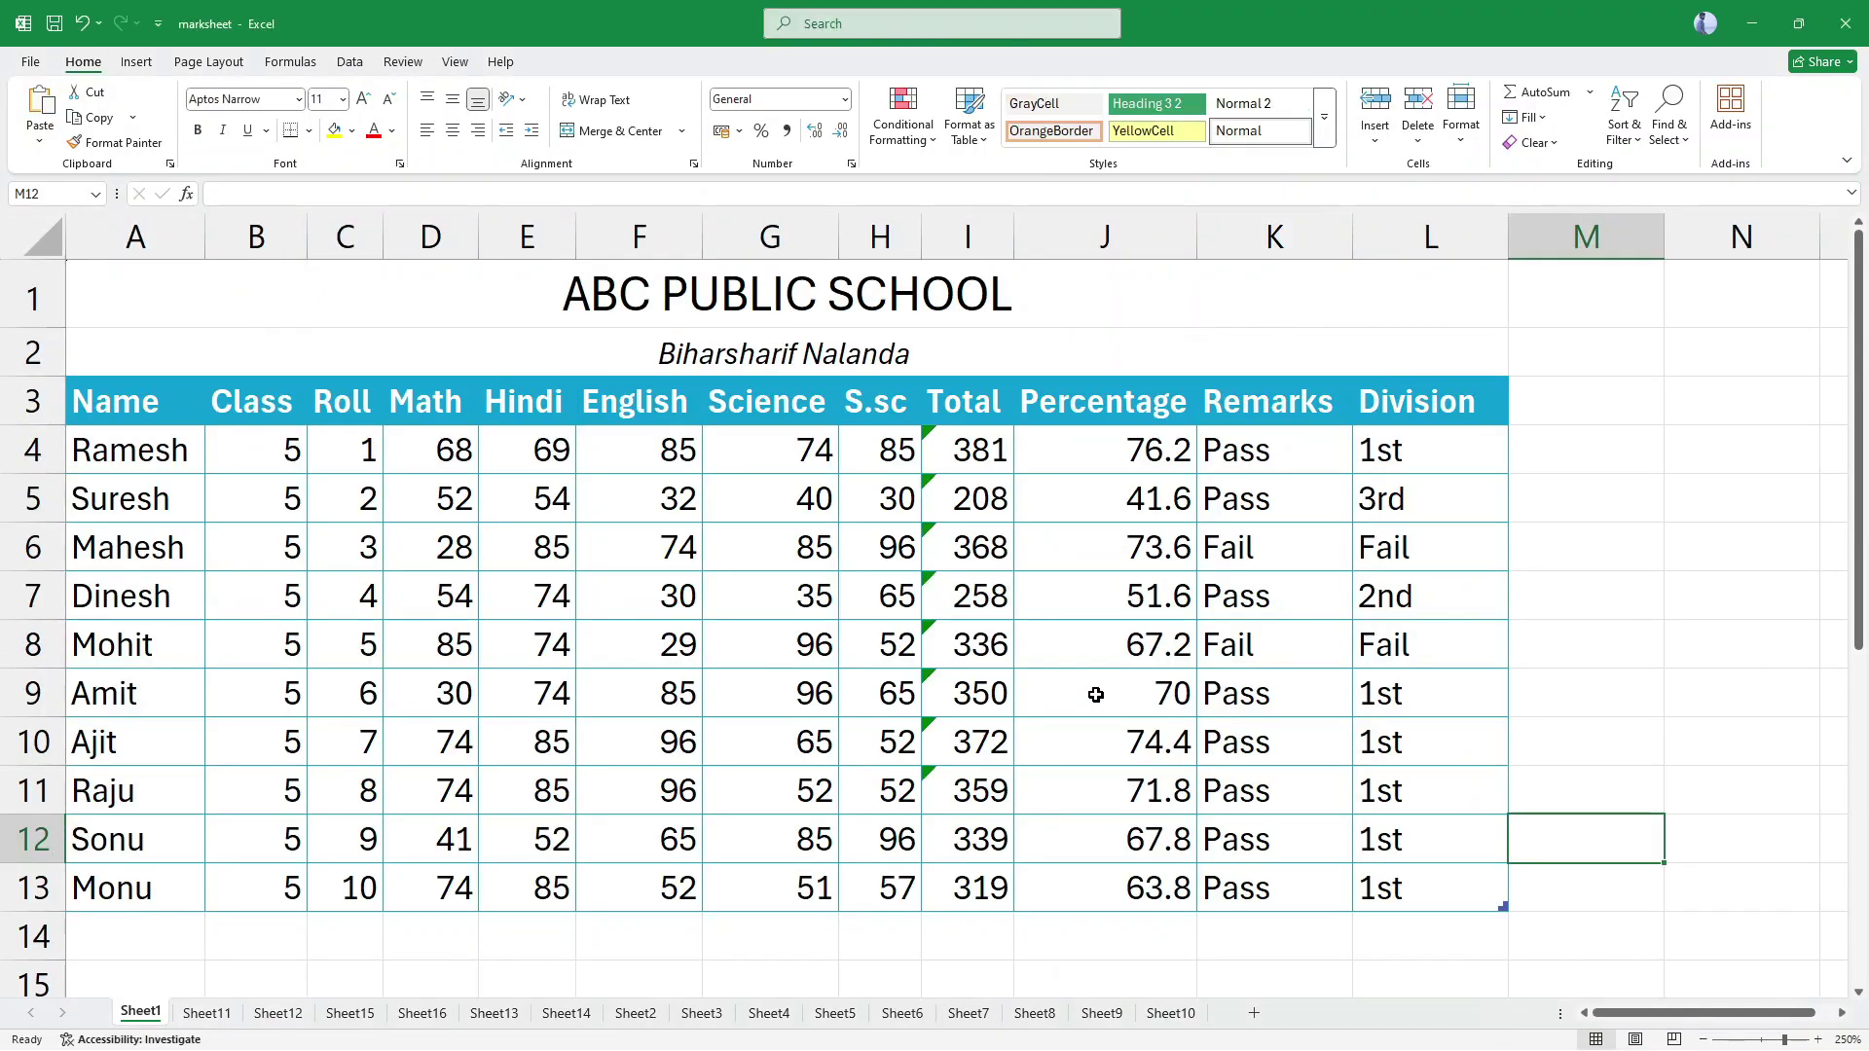
click(775, 646)
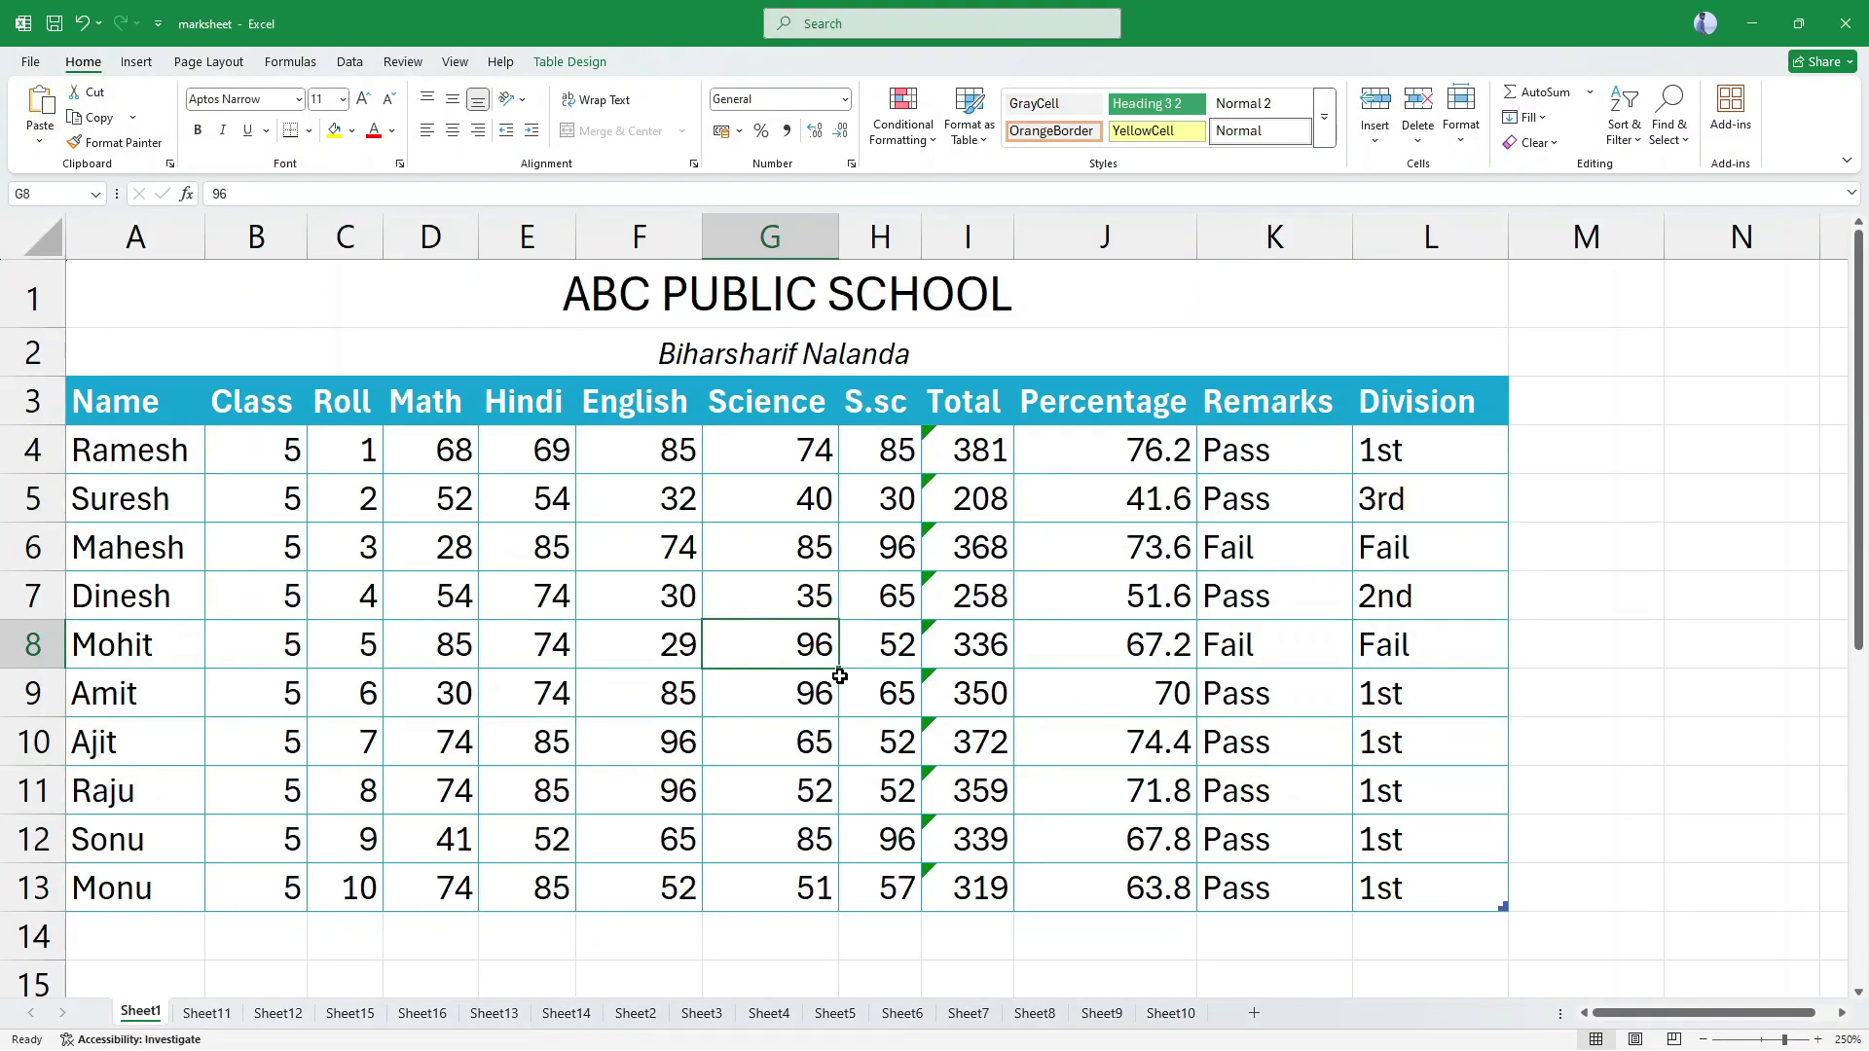
click(125, 456)
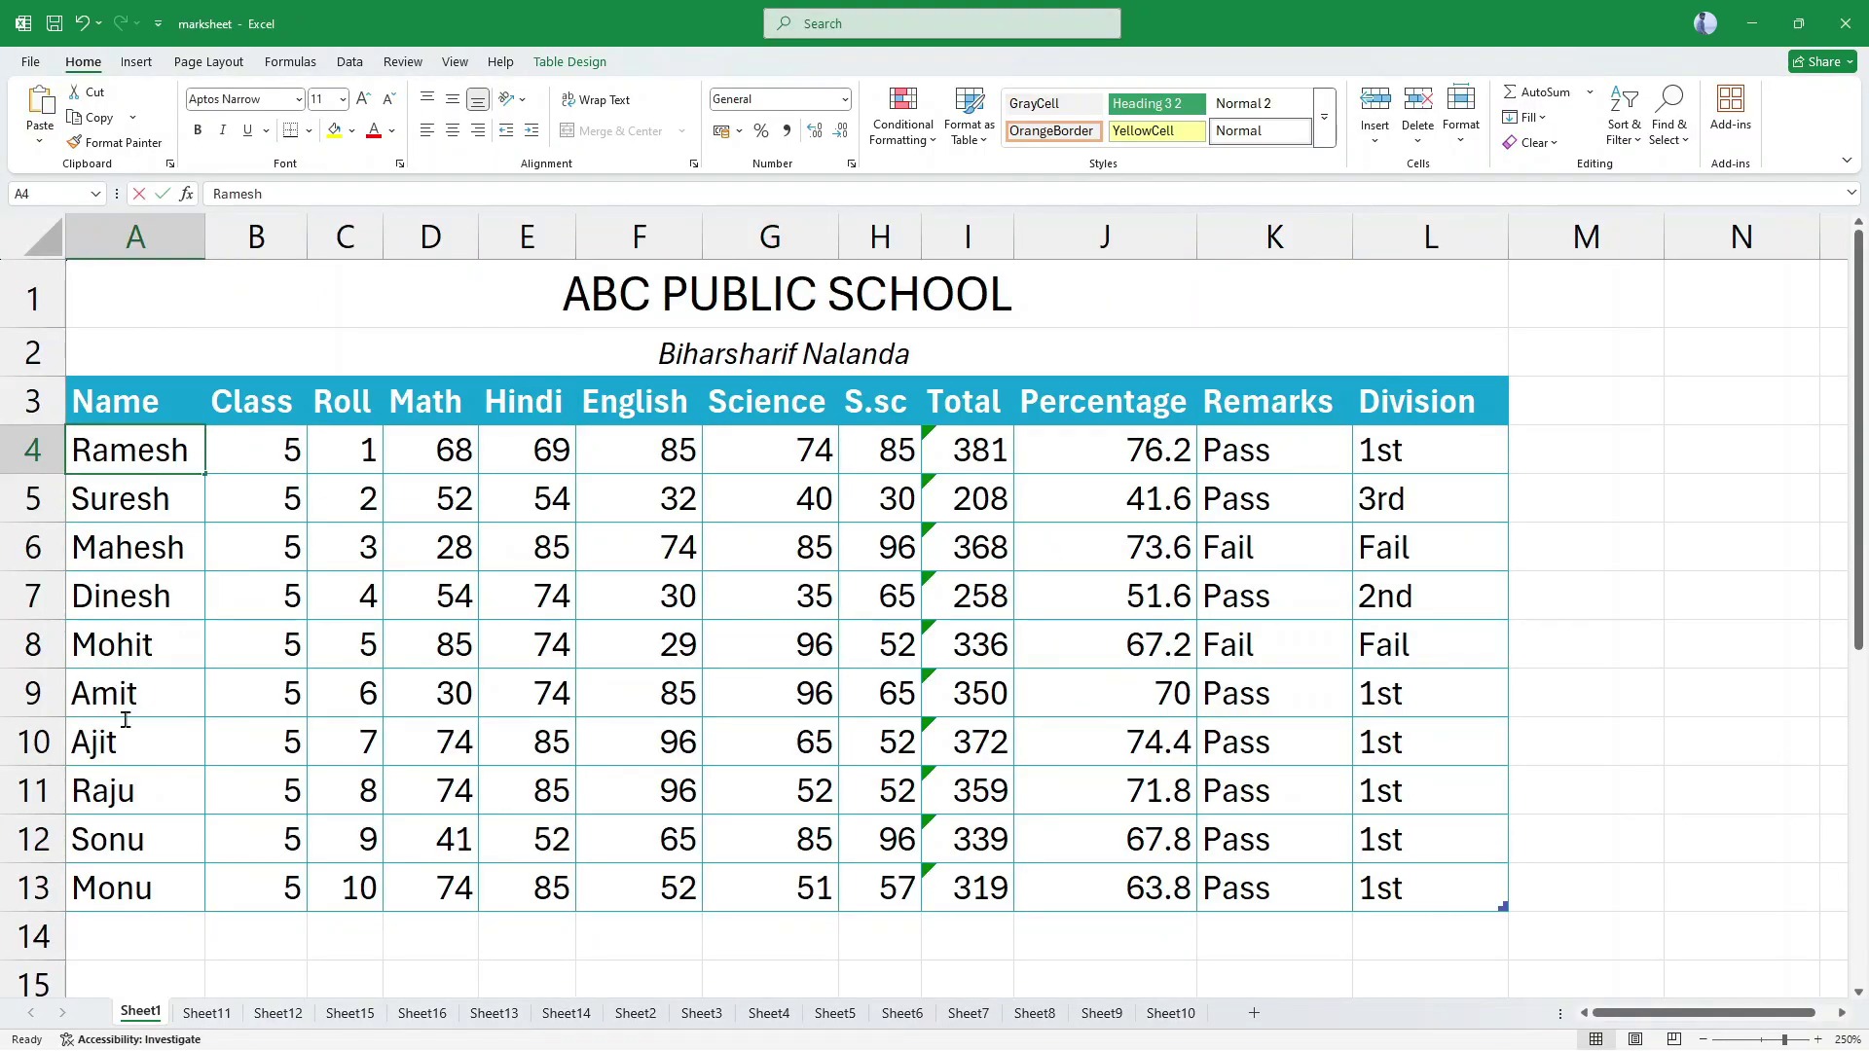
click(155, 767)
Step: Select the student names in A4:A13 of the marksheet and open the Custom Lists editor from the advanced Excel options
drag(137, 444, 136, 904)
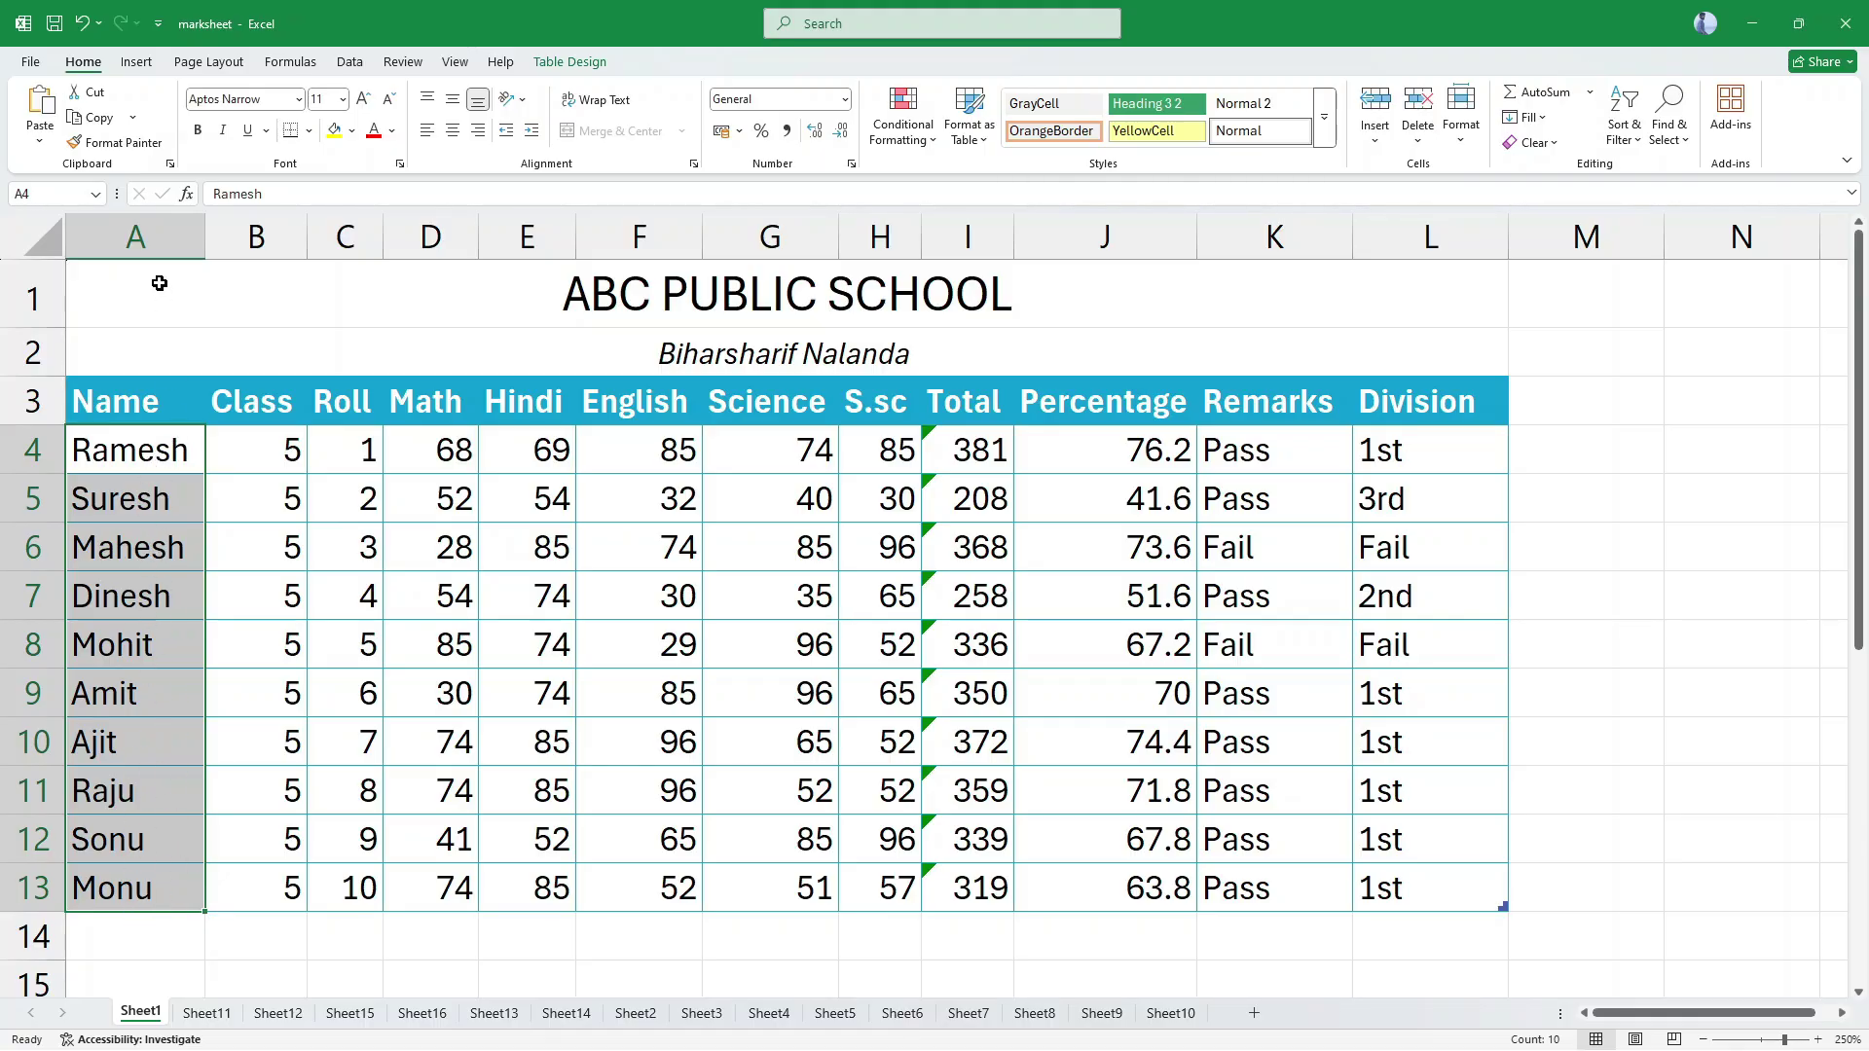
click(108, 450)
drag(108, 450, 137, 885)
click(30, 64)
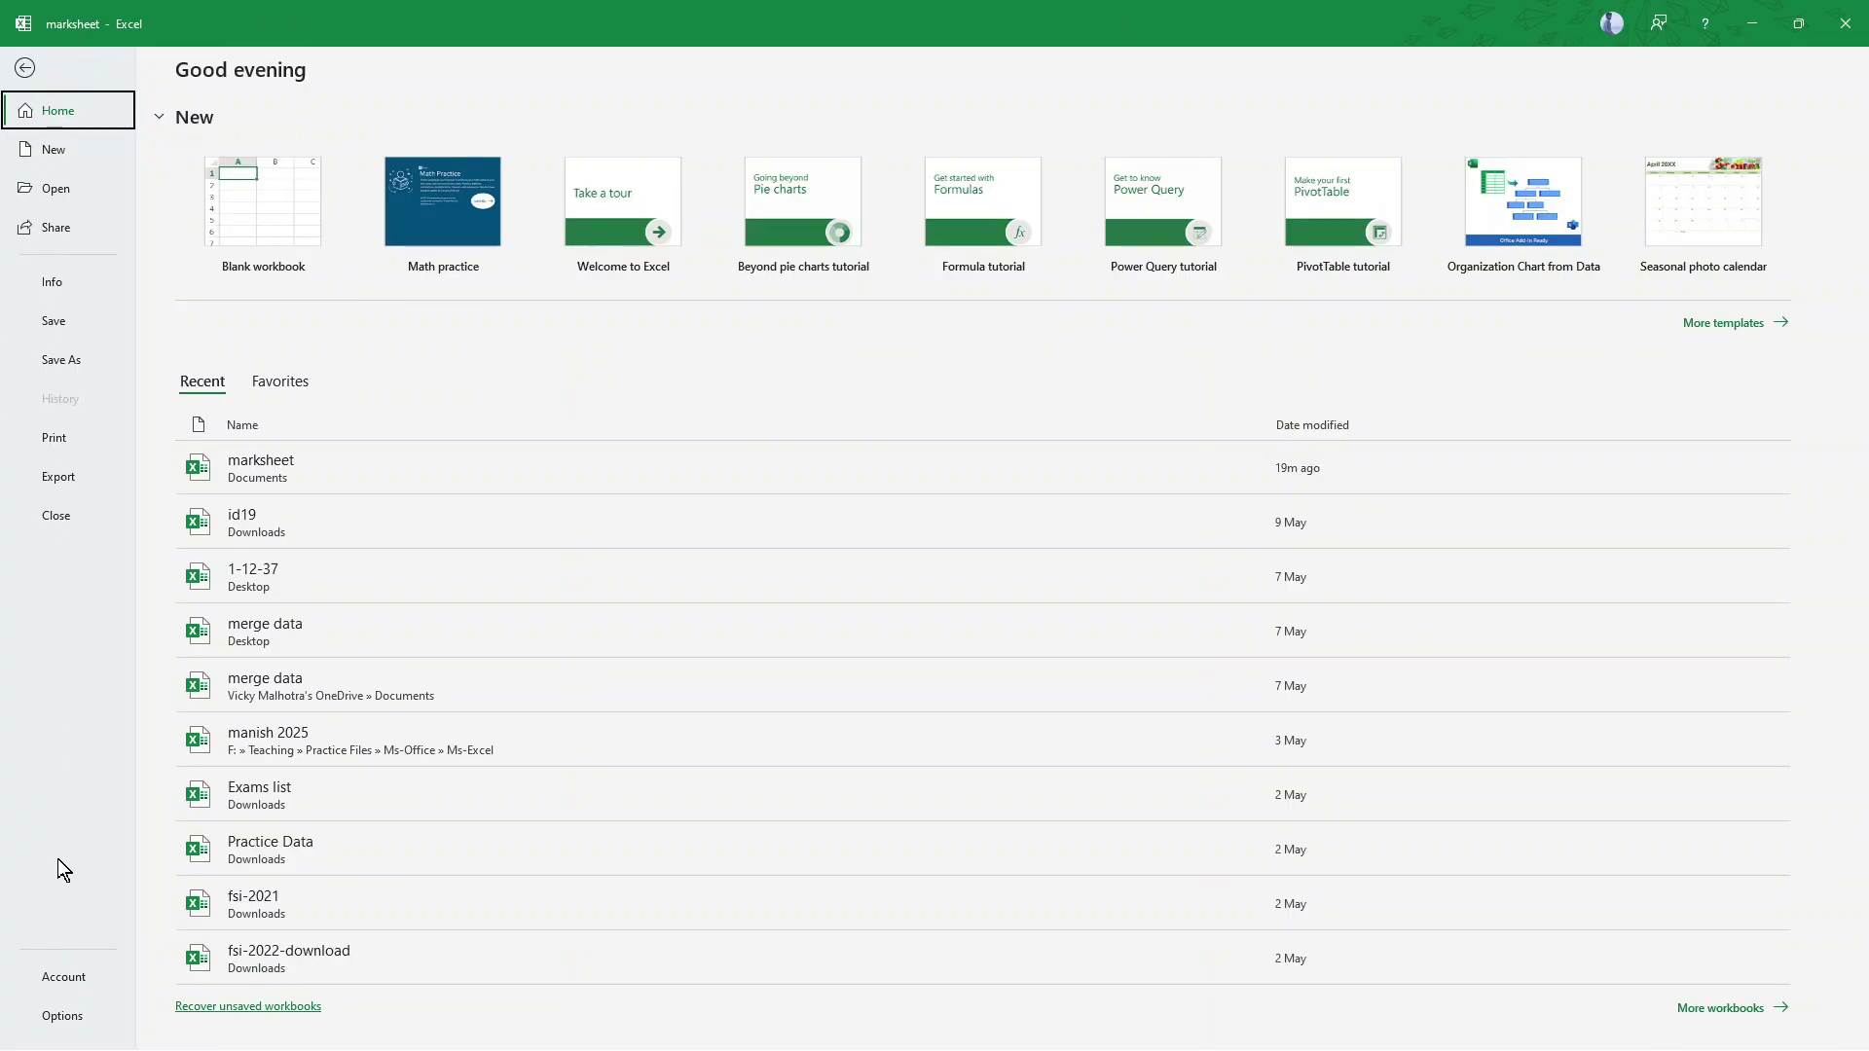
click(73, 1019)
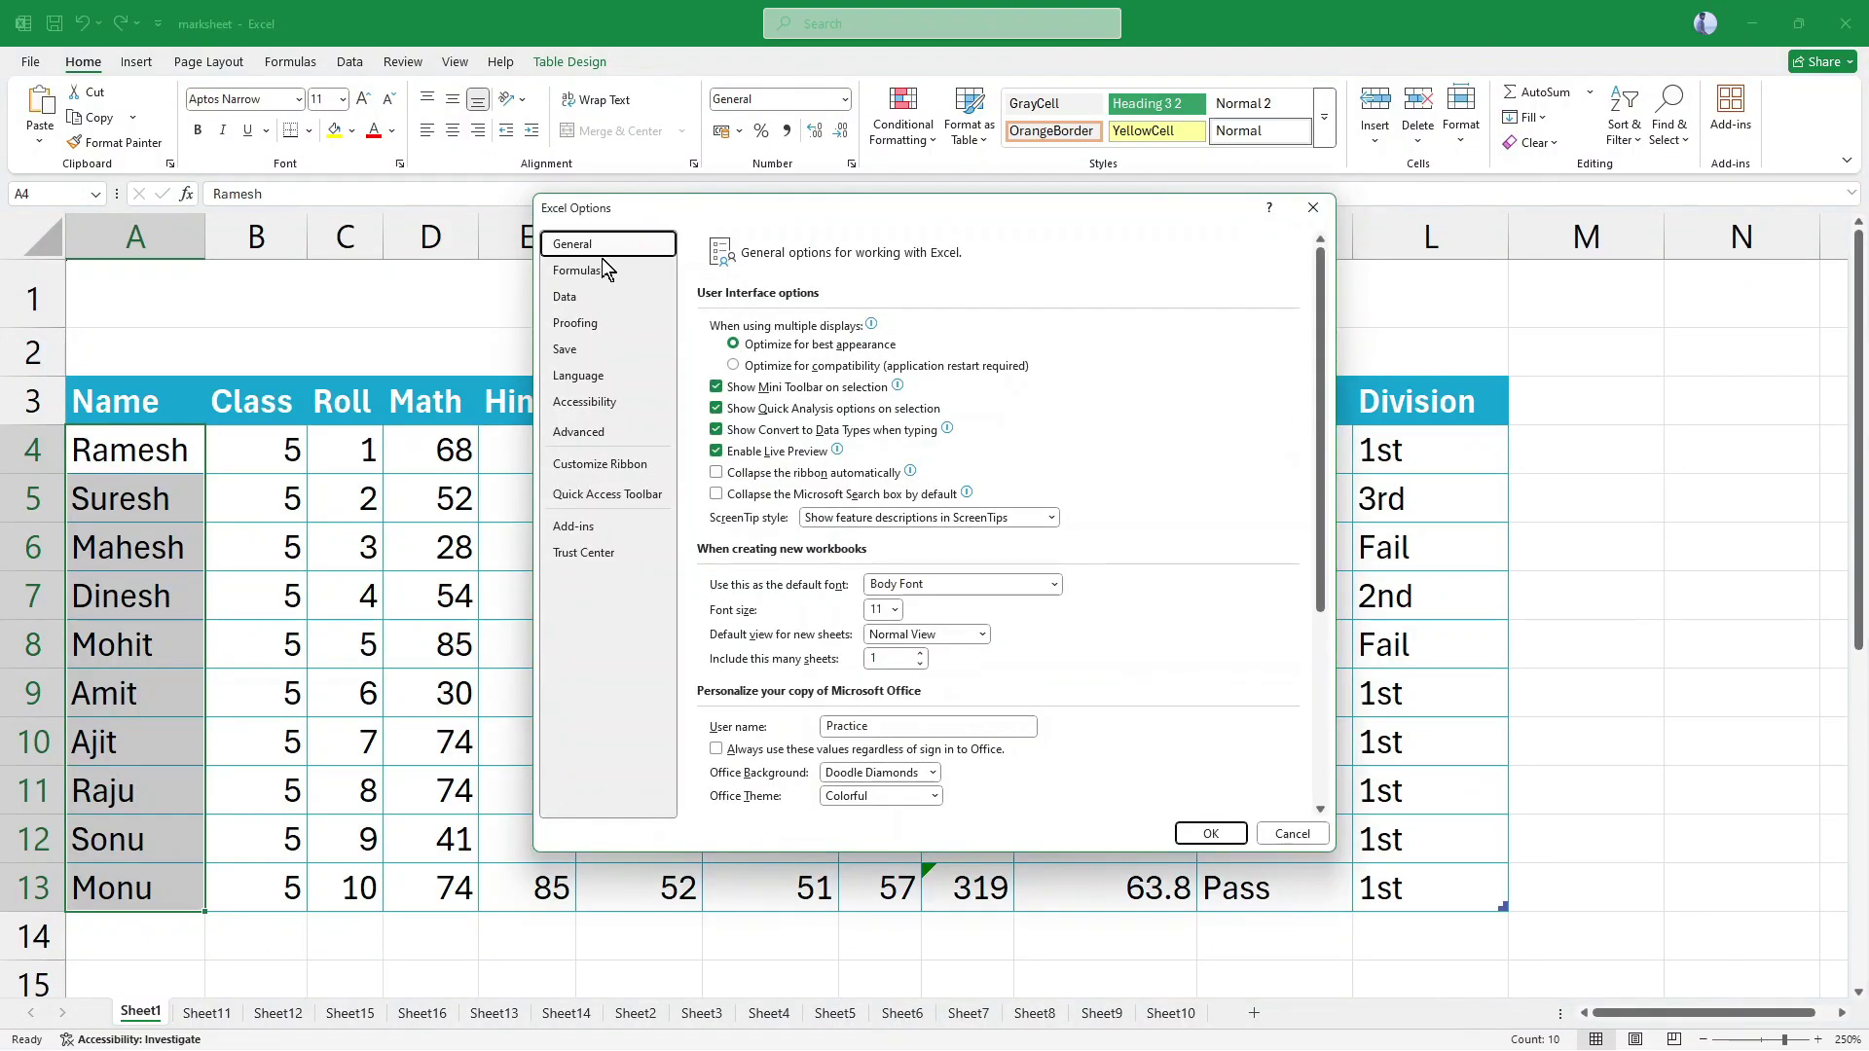
click(601, 435)
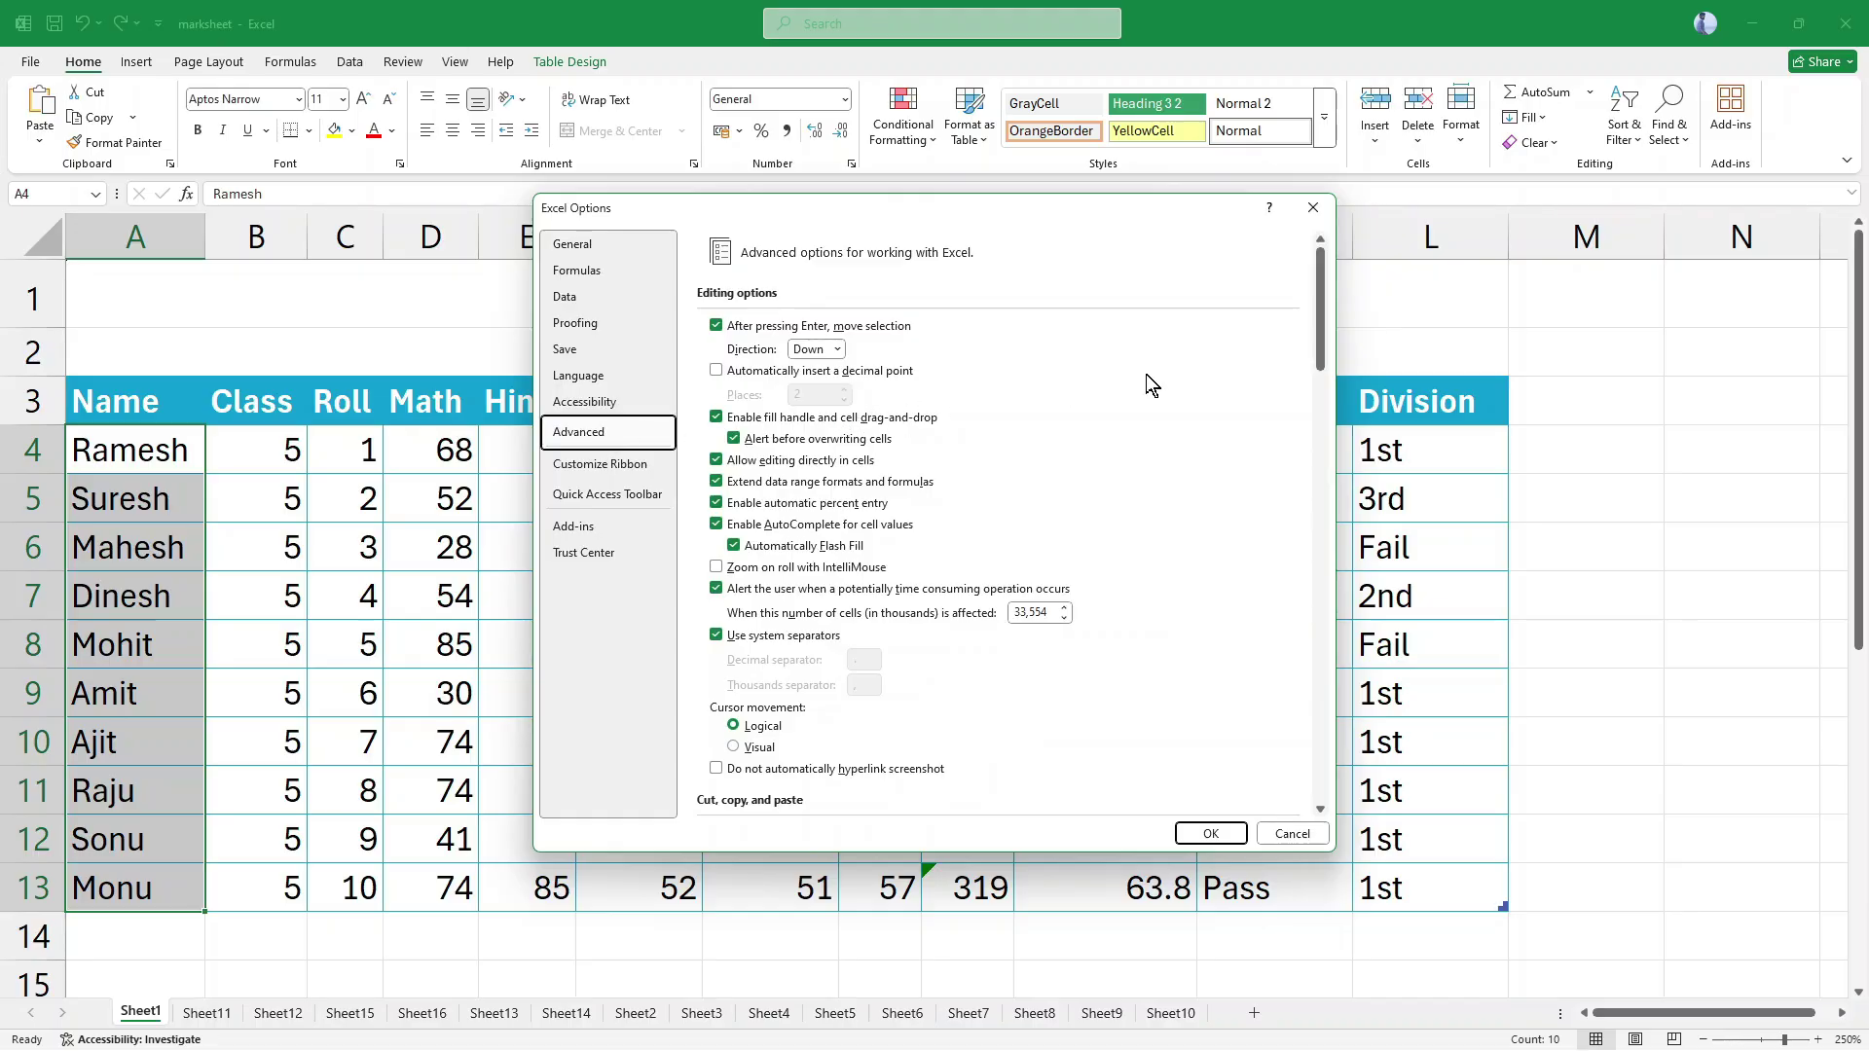
drag(1322, 300, 1338, 747)
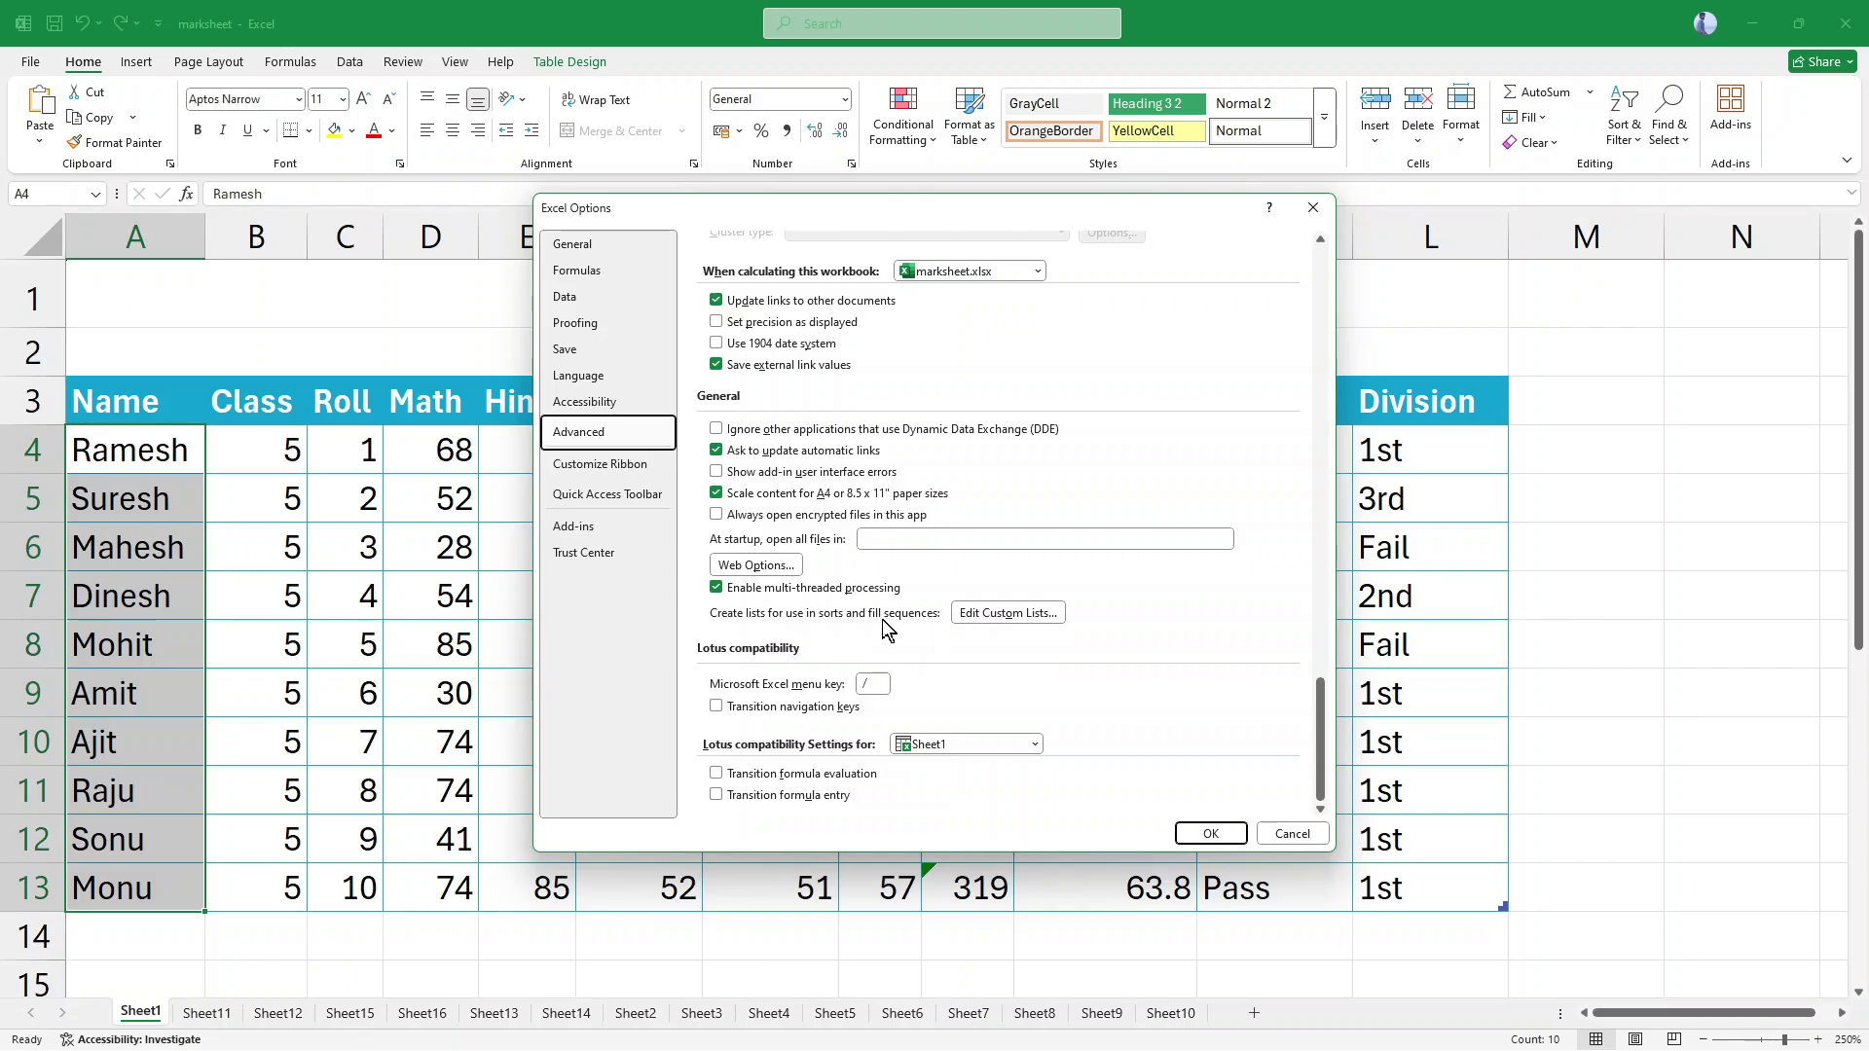
click(1028, 621)
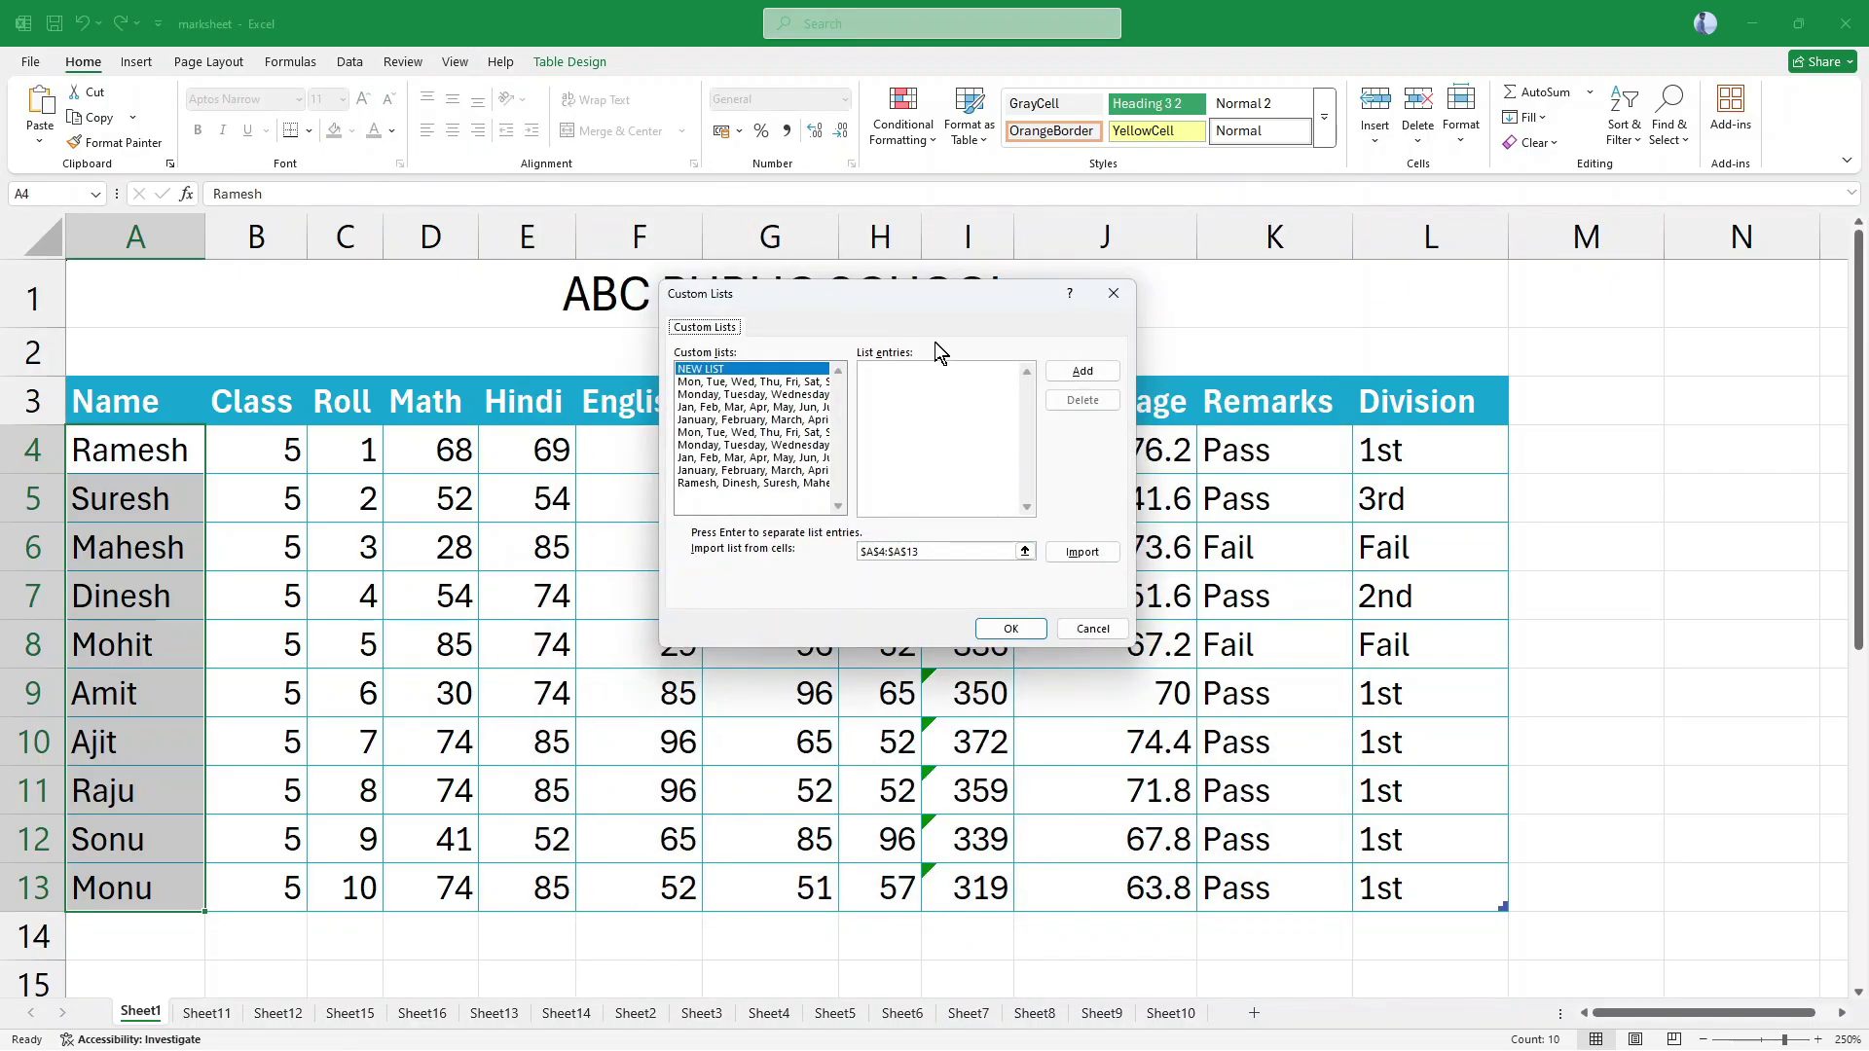
drag(944, 289, 548, 442)
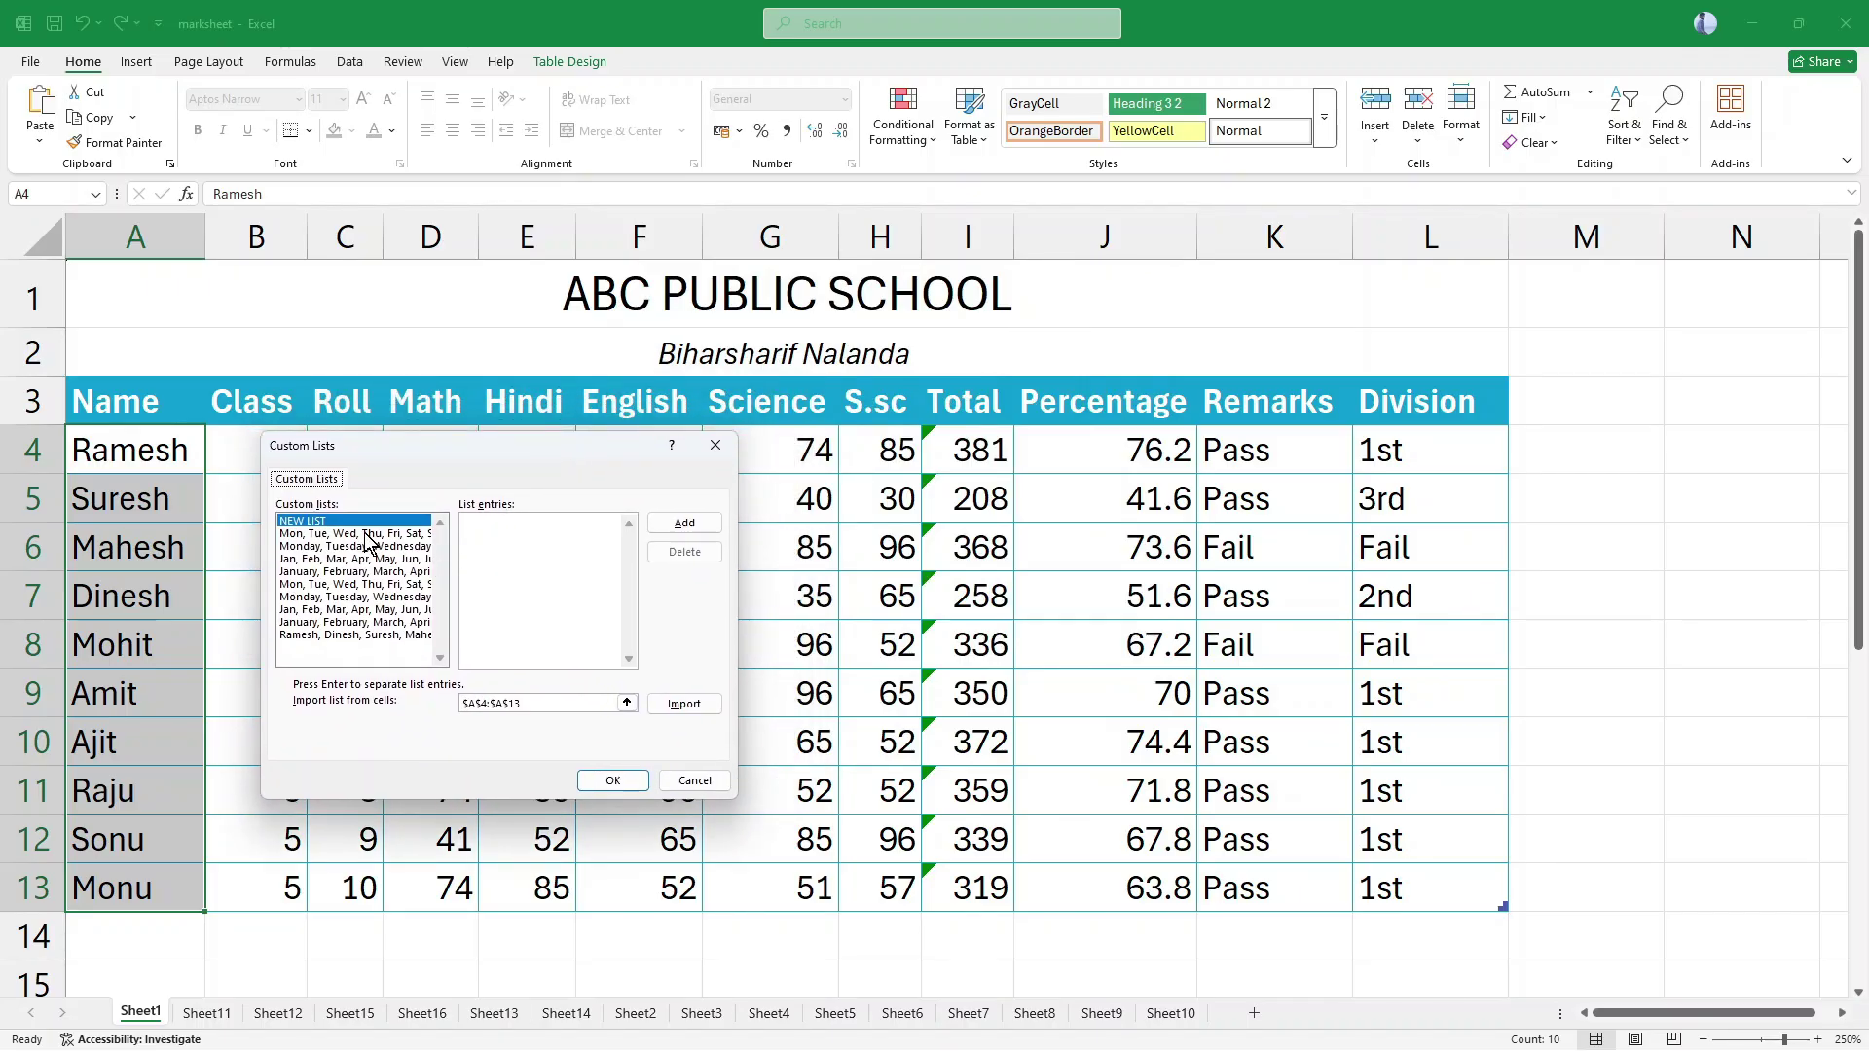
Step: Import the names in A4:A13 as a new custom list and accept the Excel options
click(684, 704)
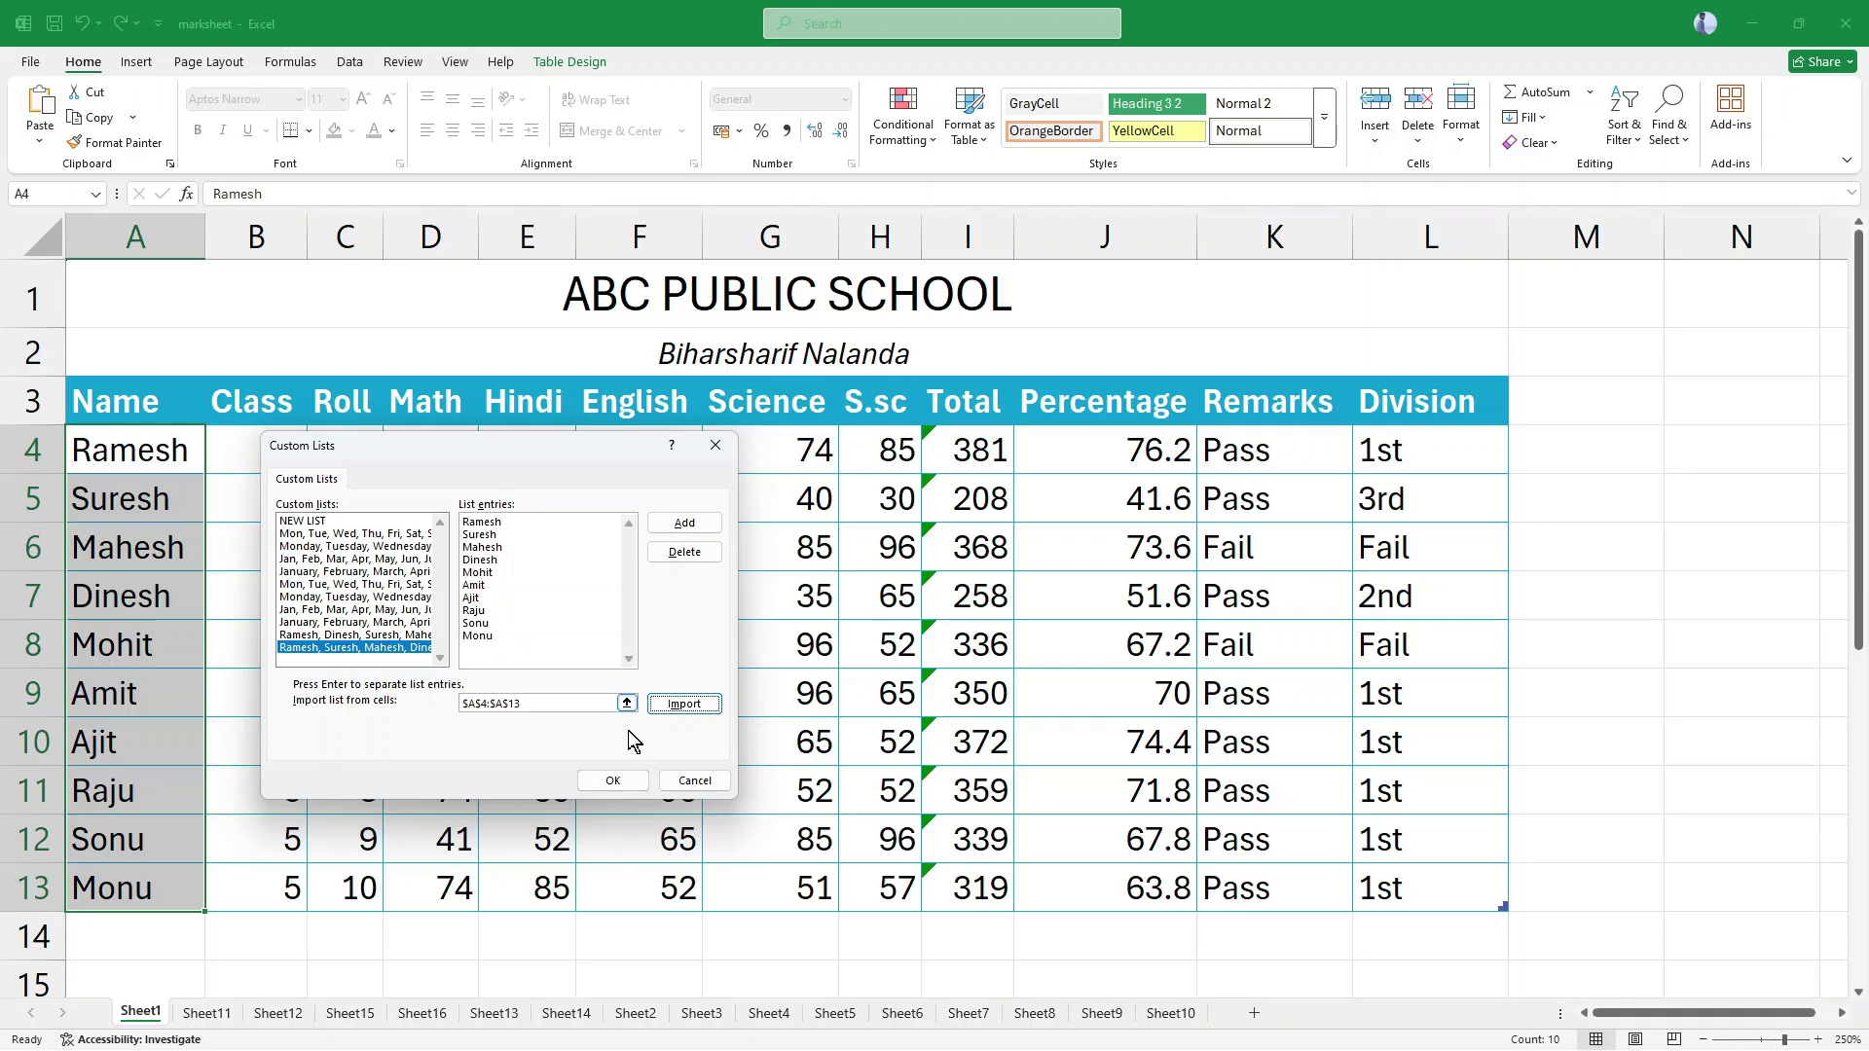
click(617, 780)
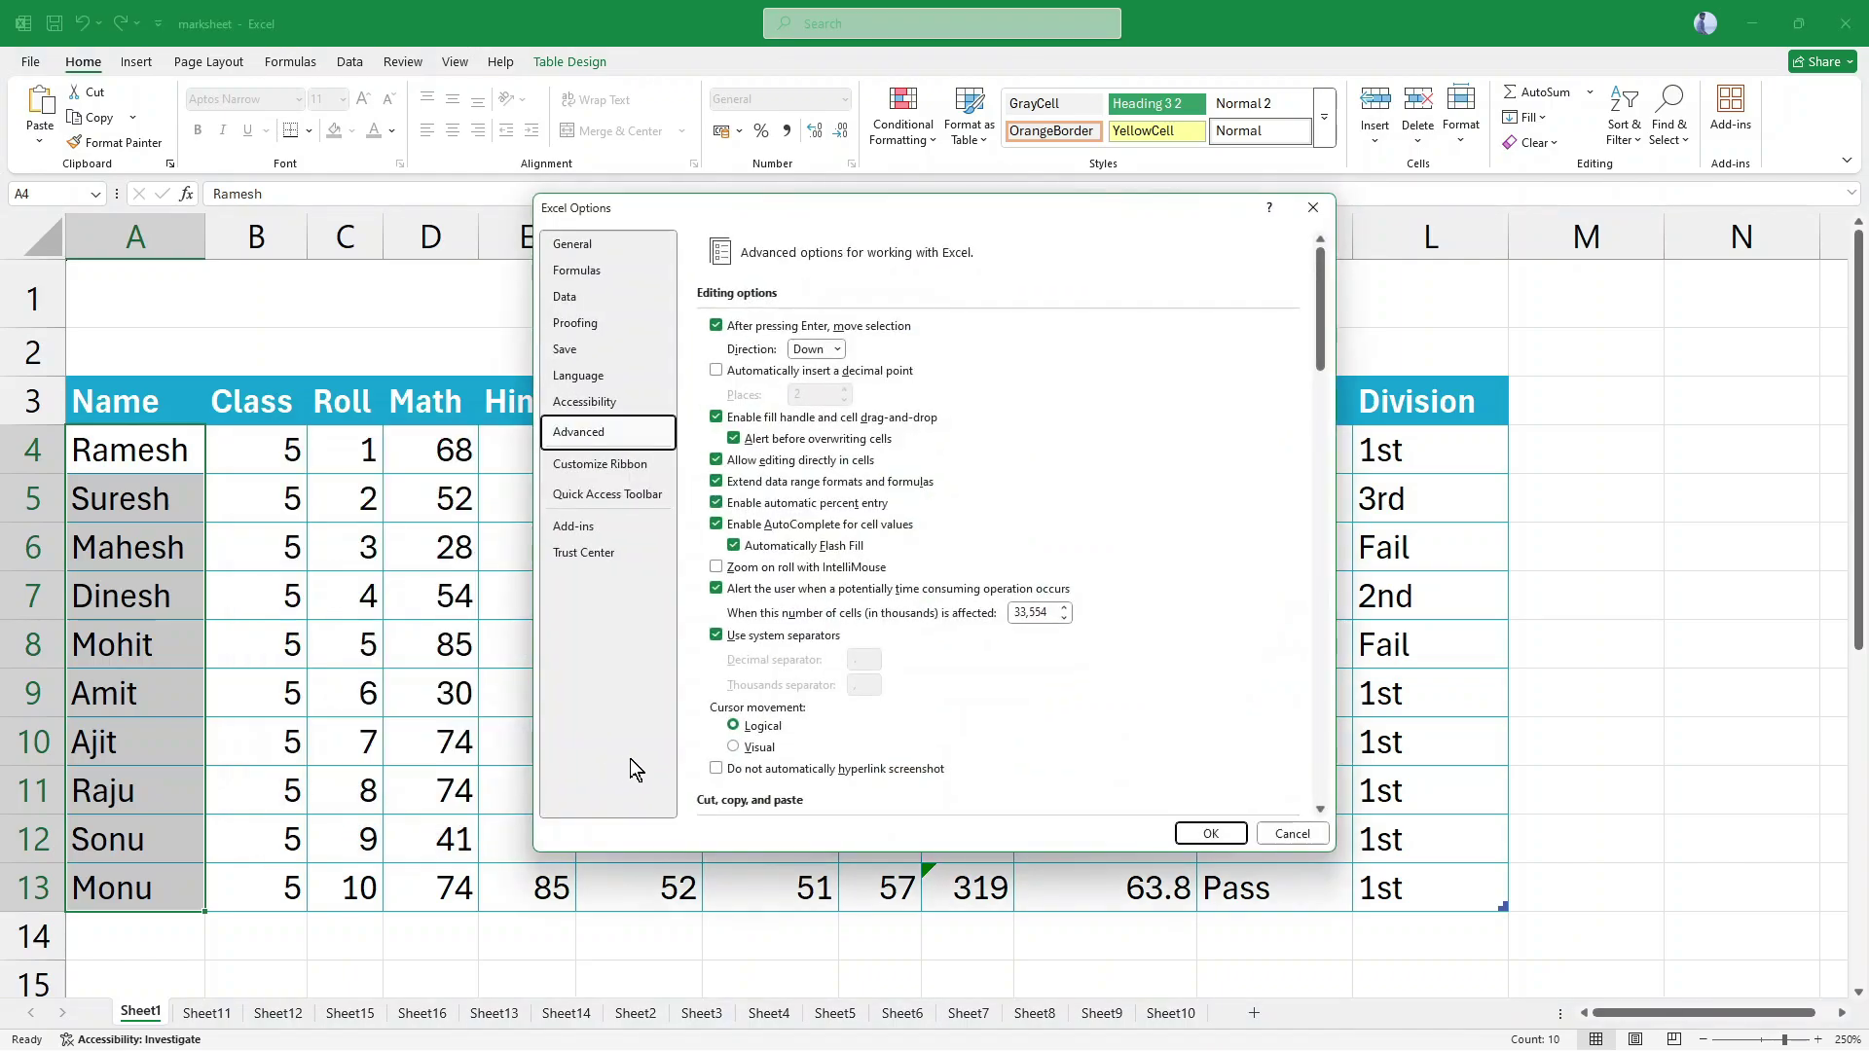
click(1206, 833)
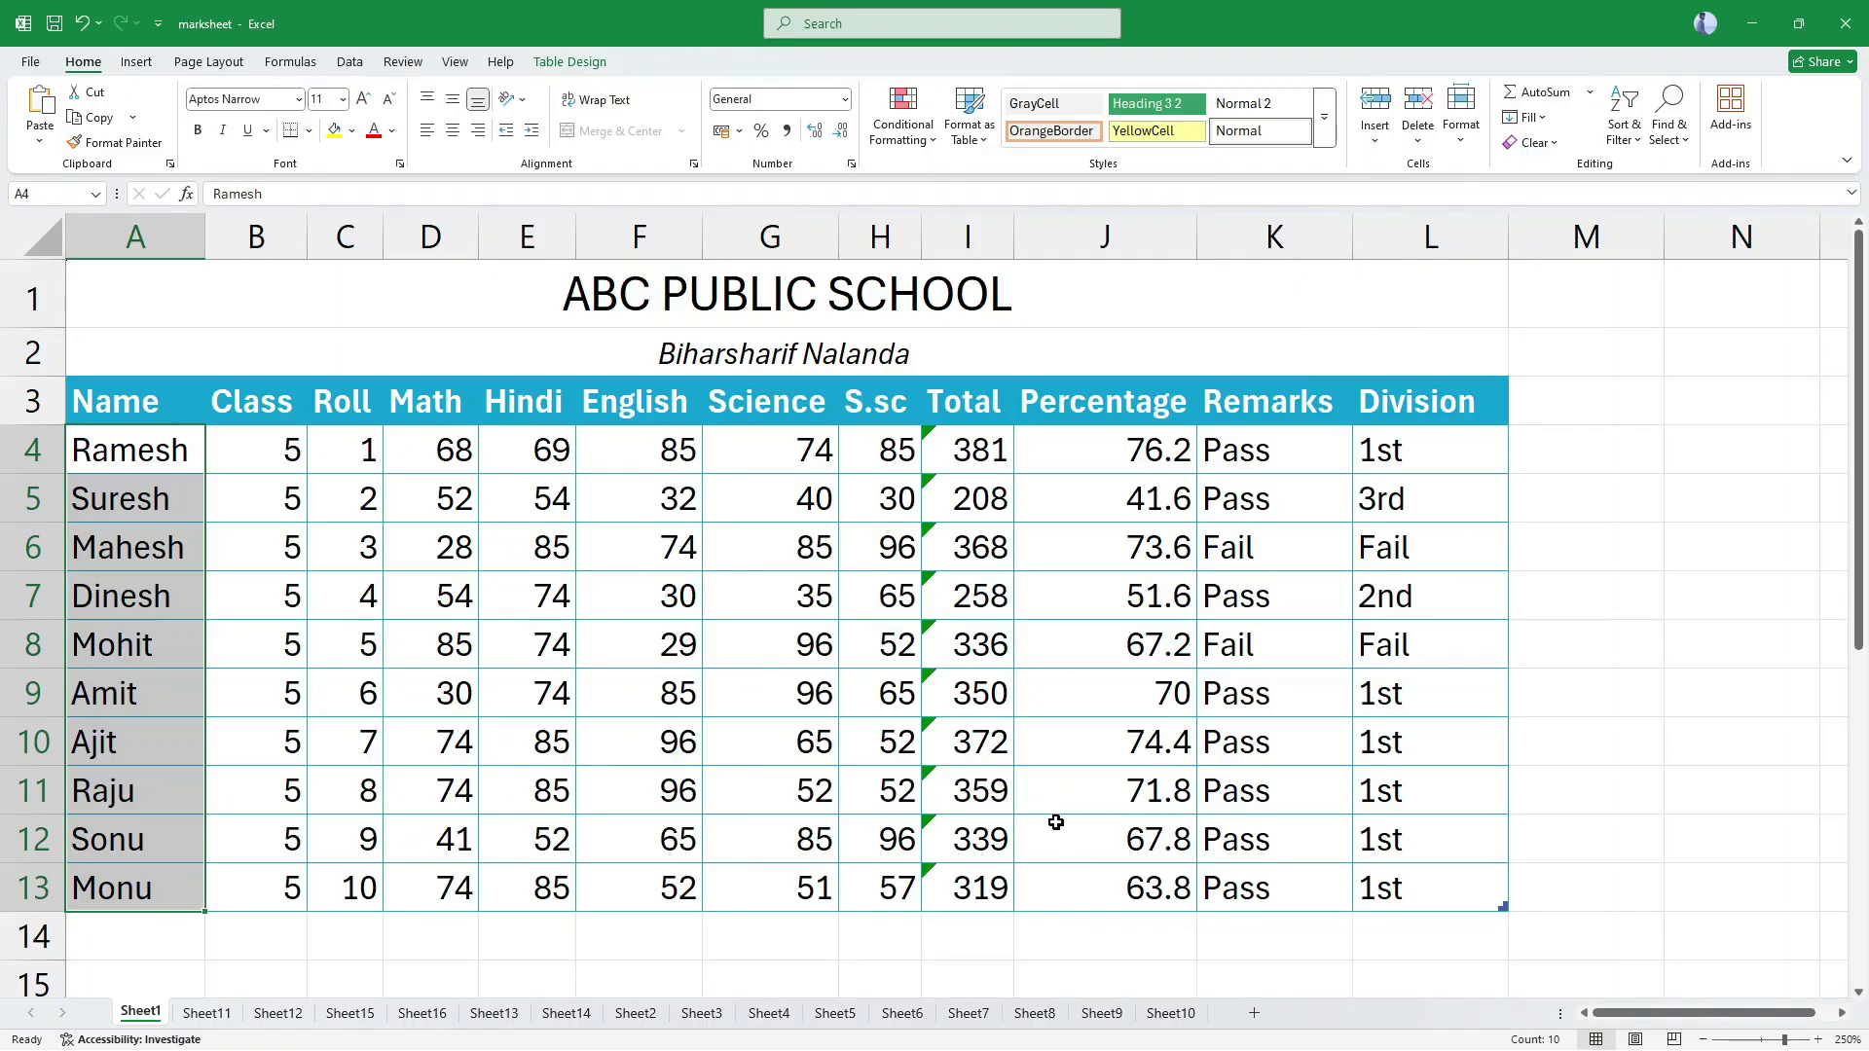
Step: Switch to the Book1 workbook, enter a student name from the custom list in A2 and autofill the names down to A11
key(ctrl+n)
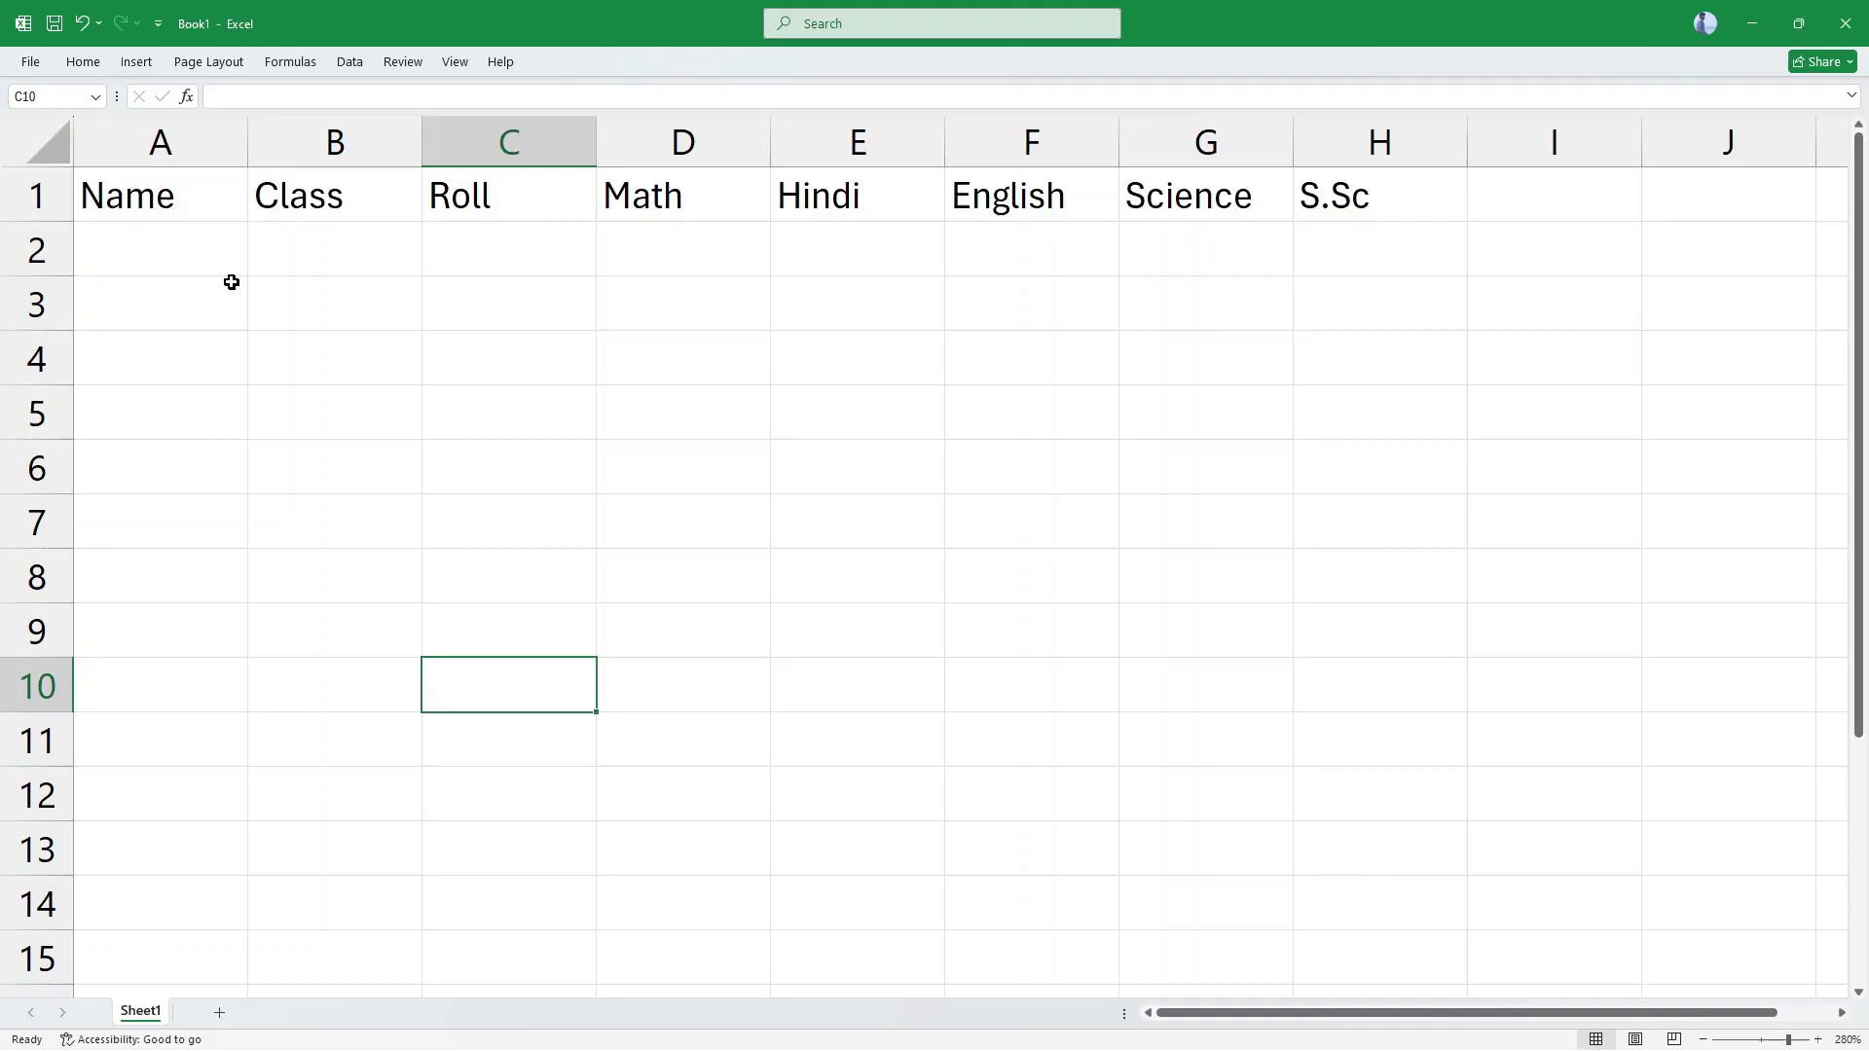
click(185, 273)
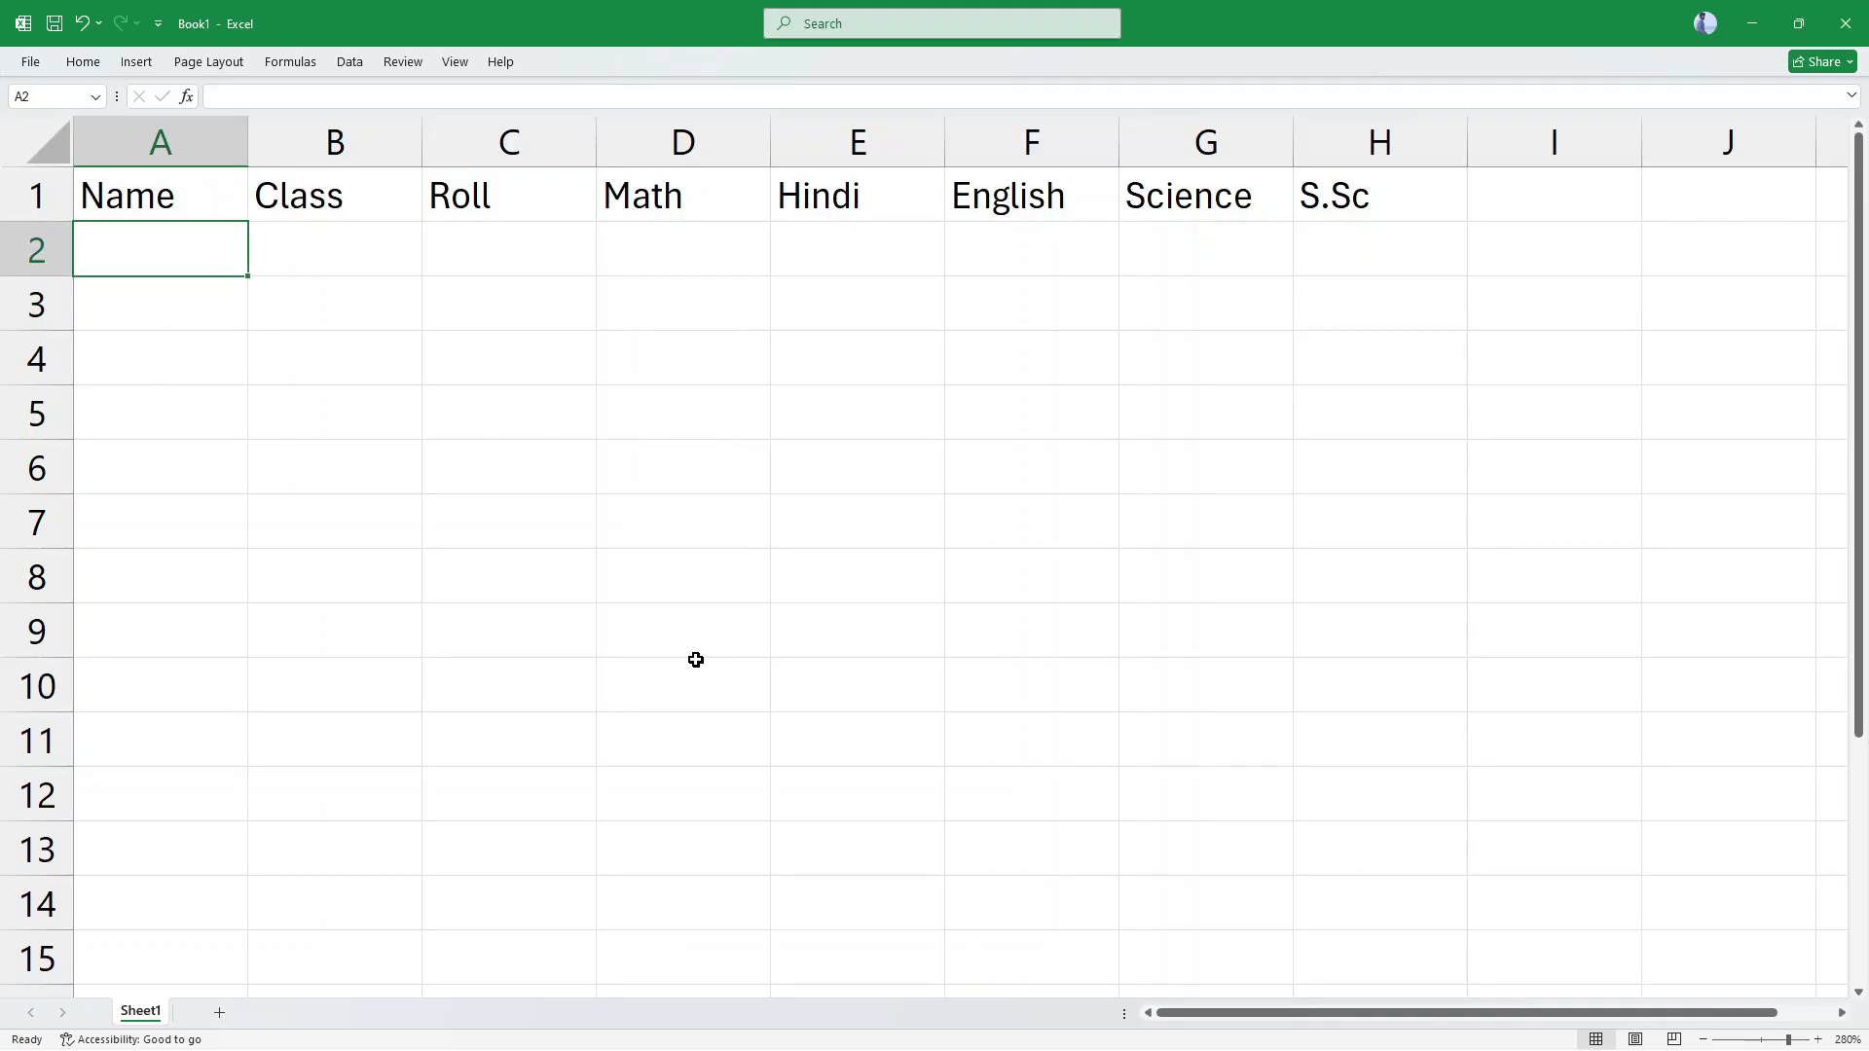
text(Raju)
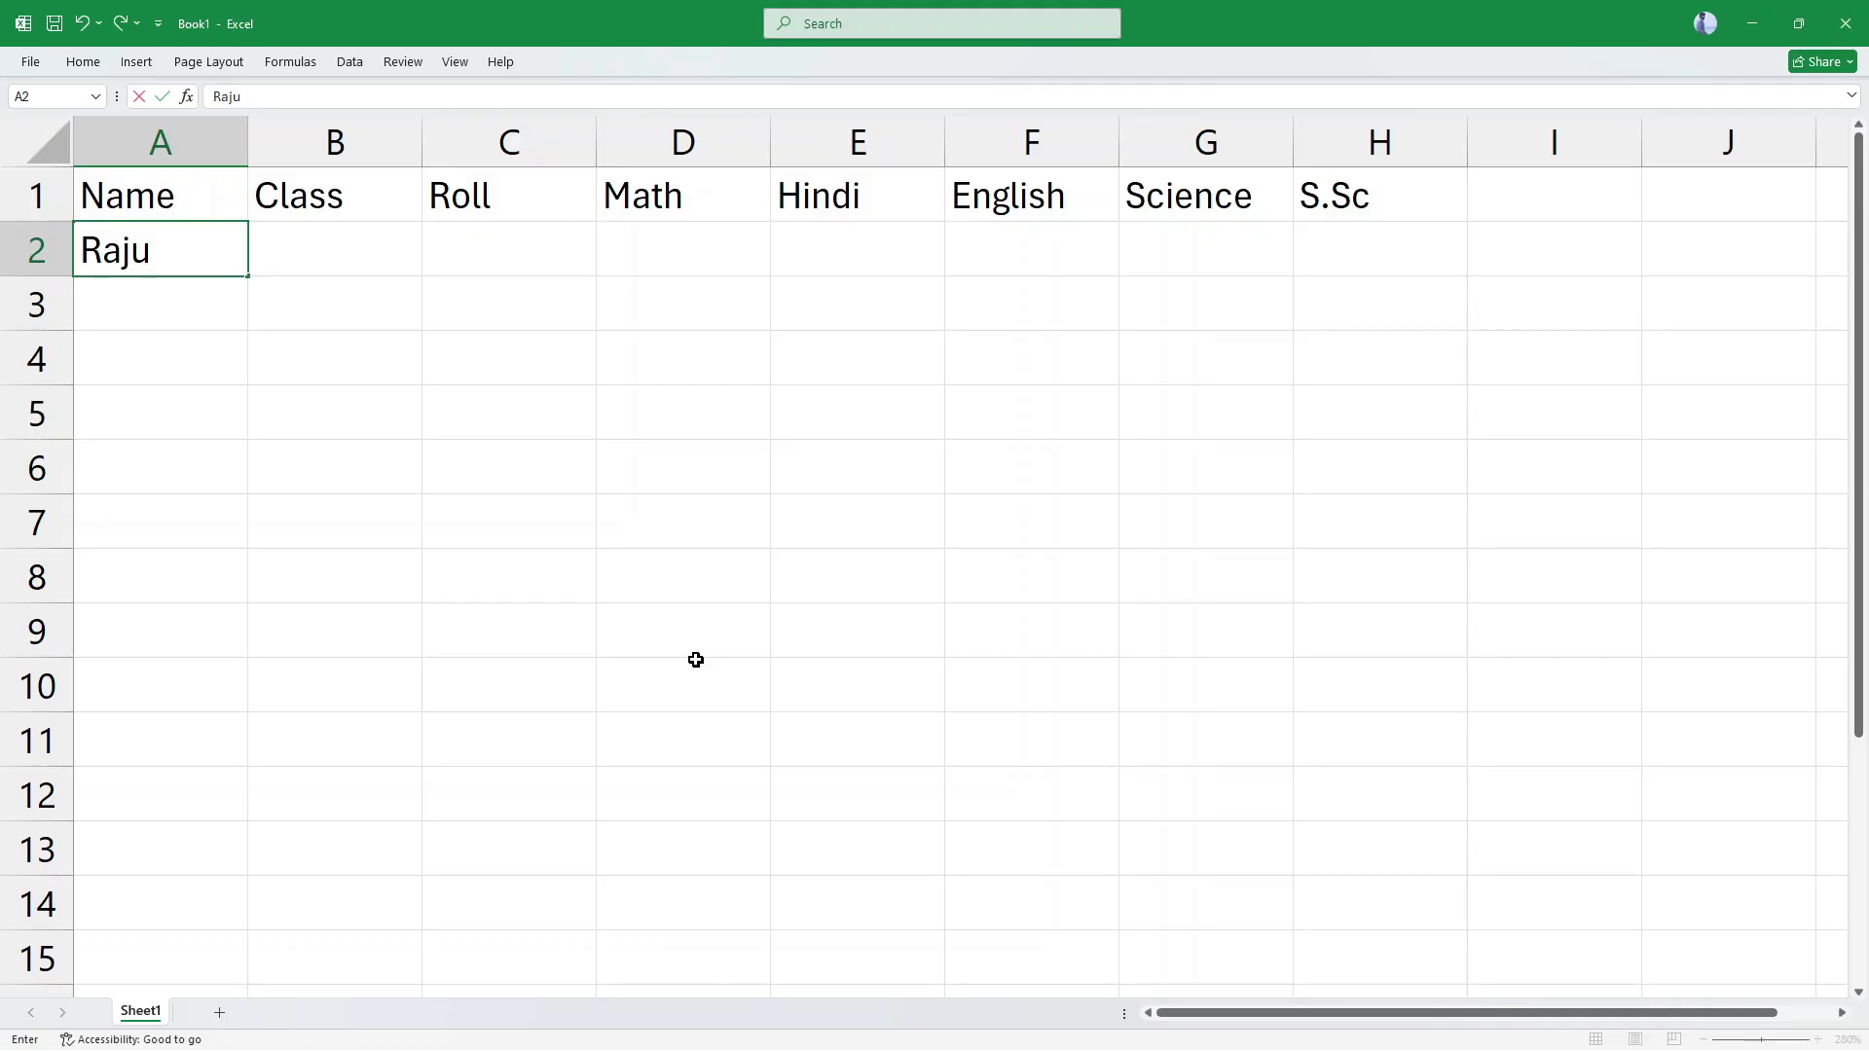
key(Return)
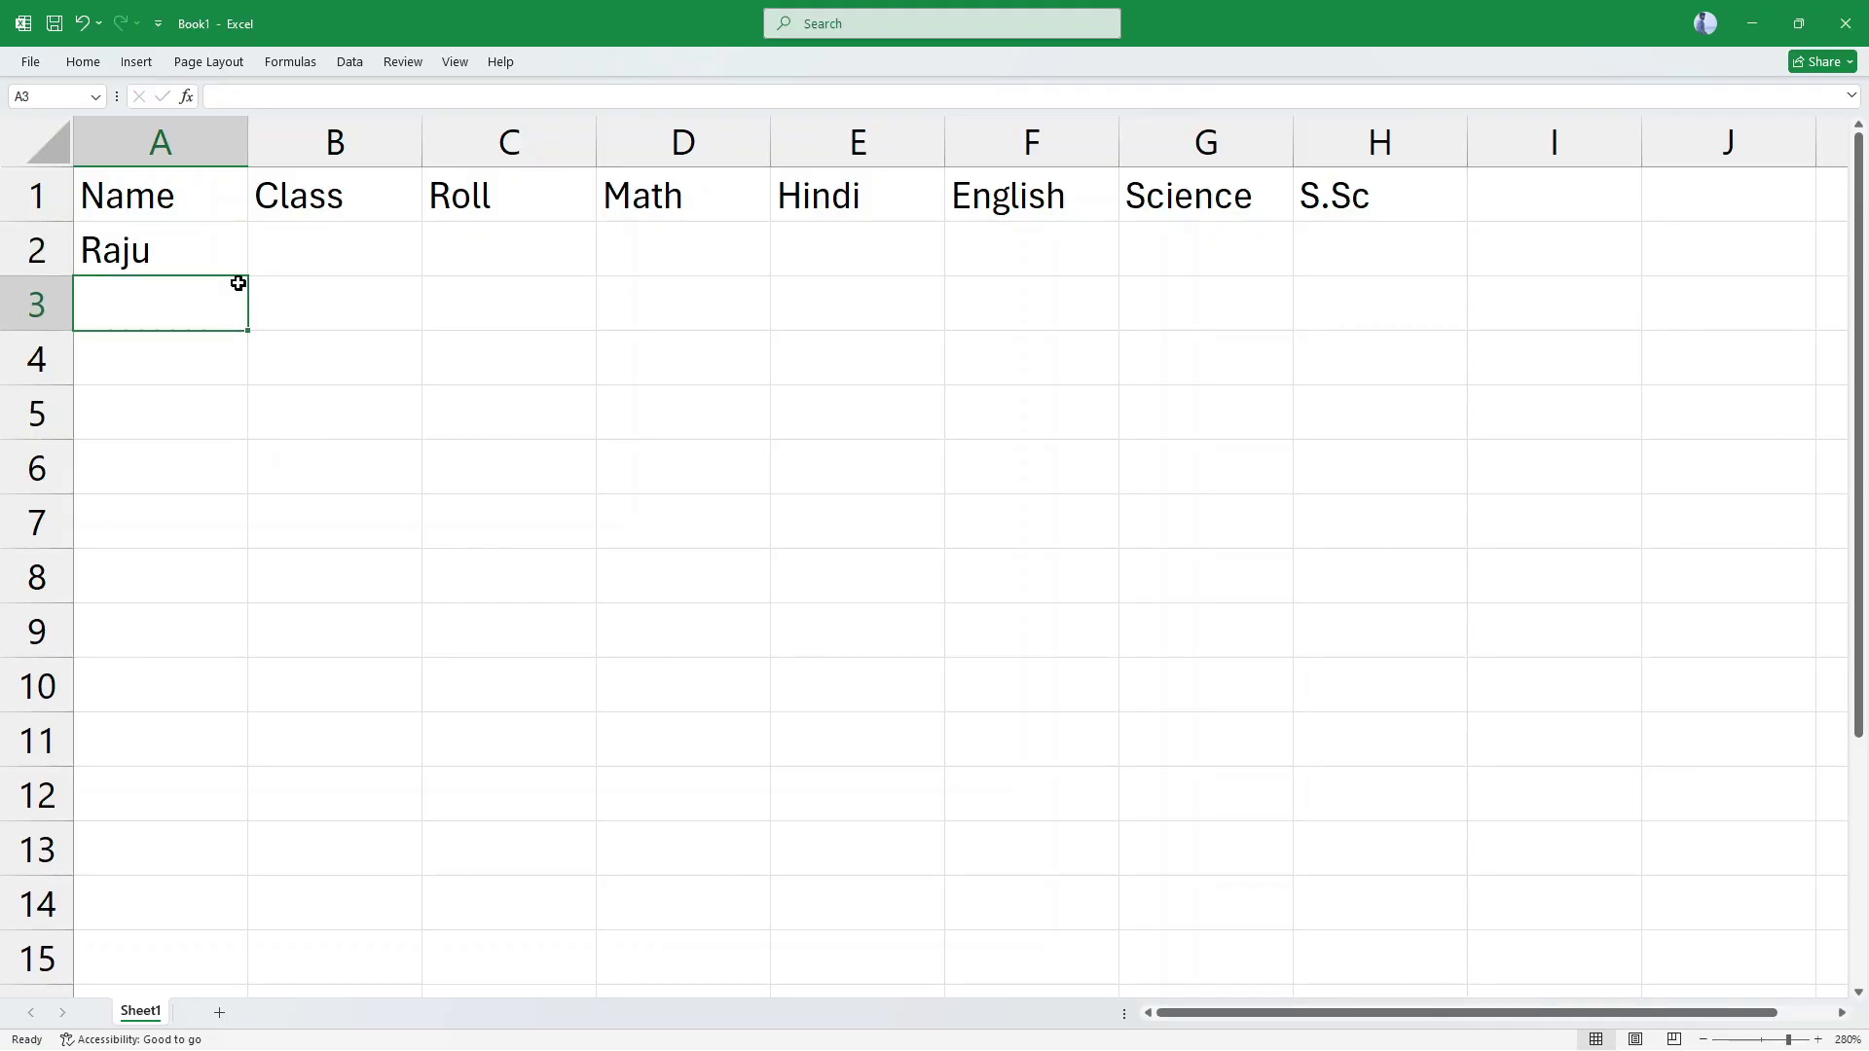
click(212, 245)
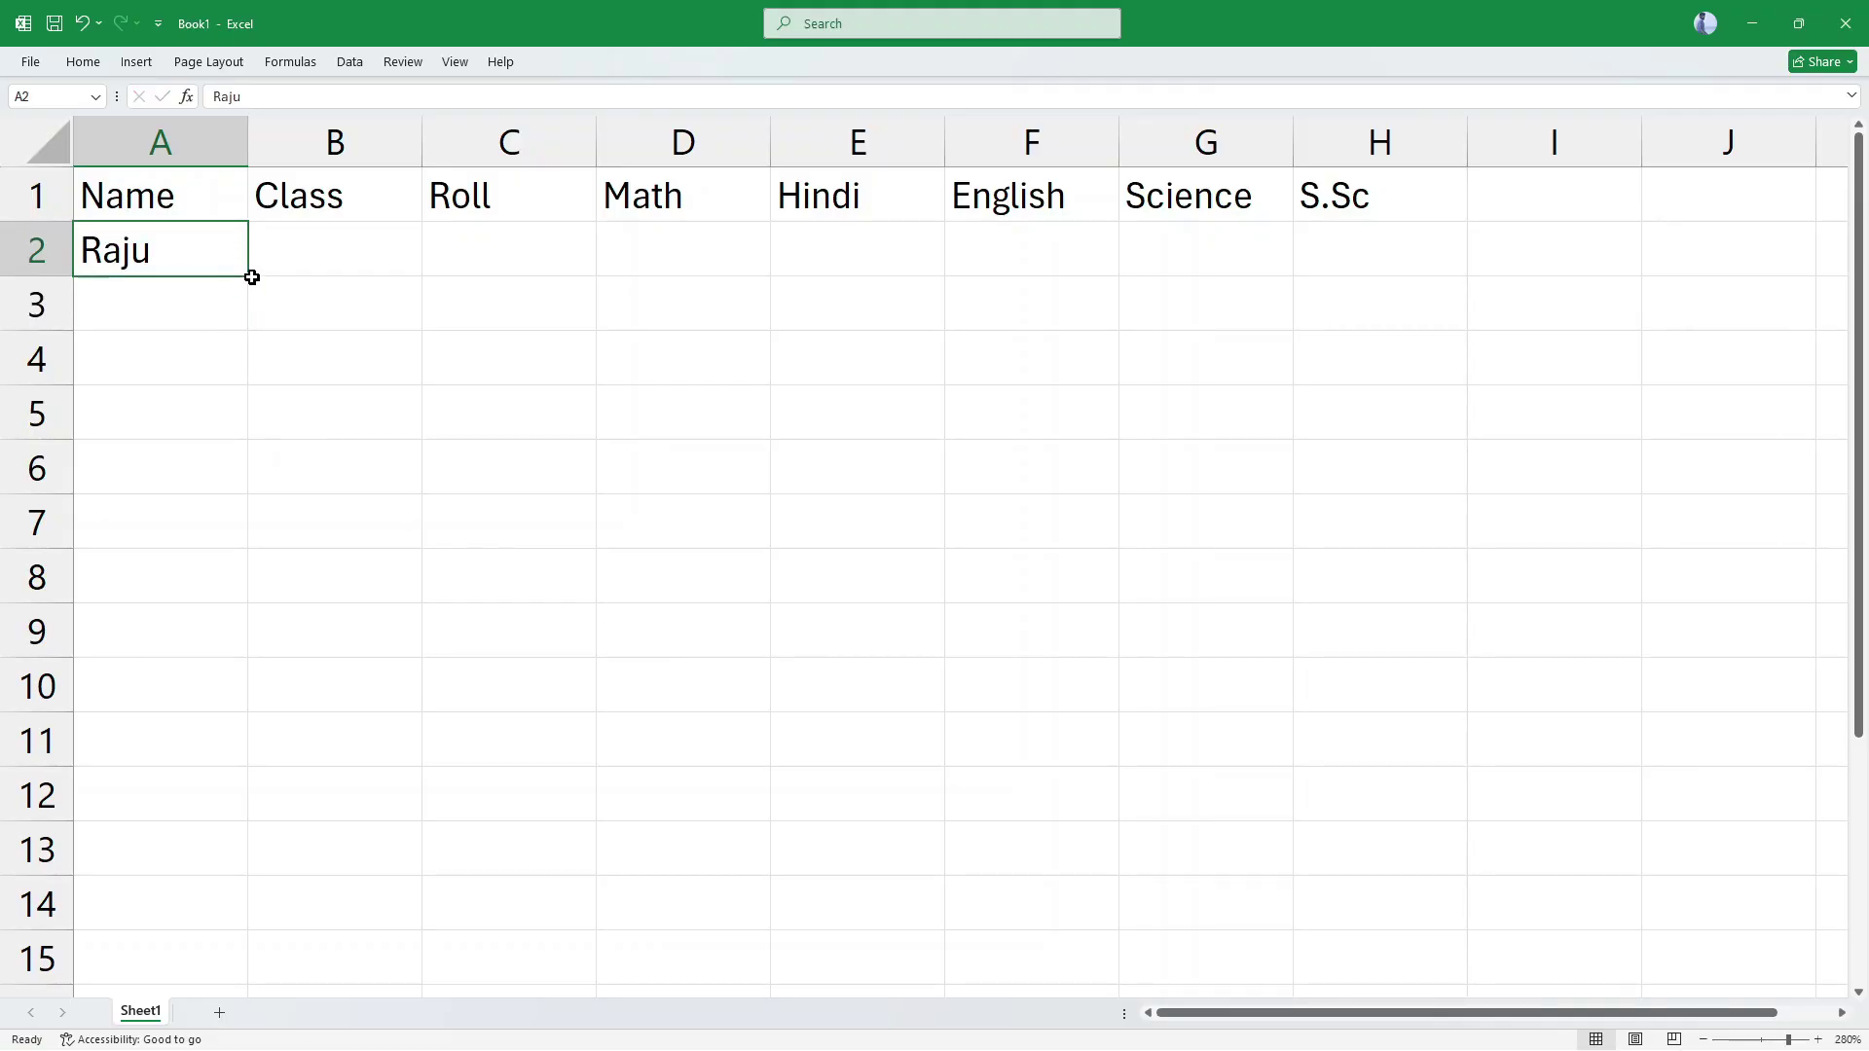
drag(250, 274, 217, 748)
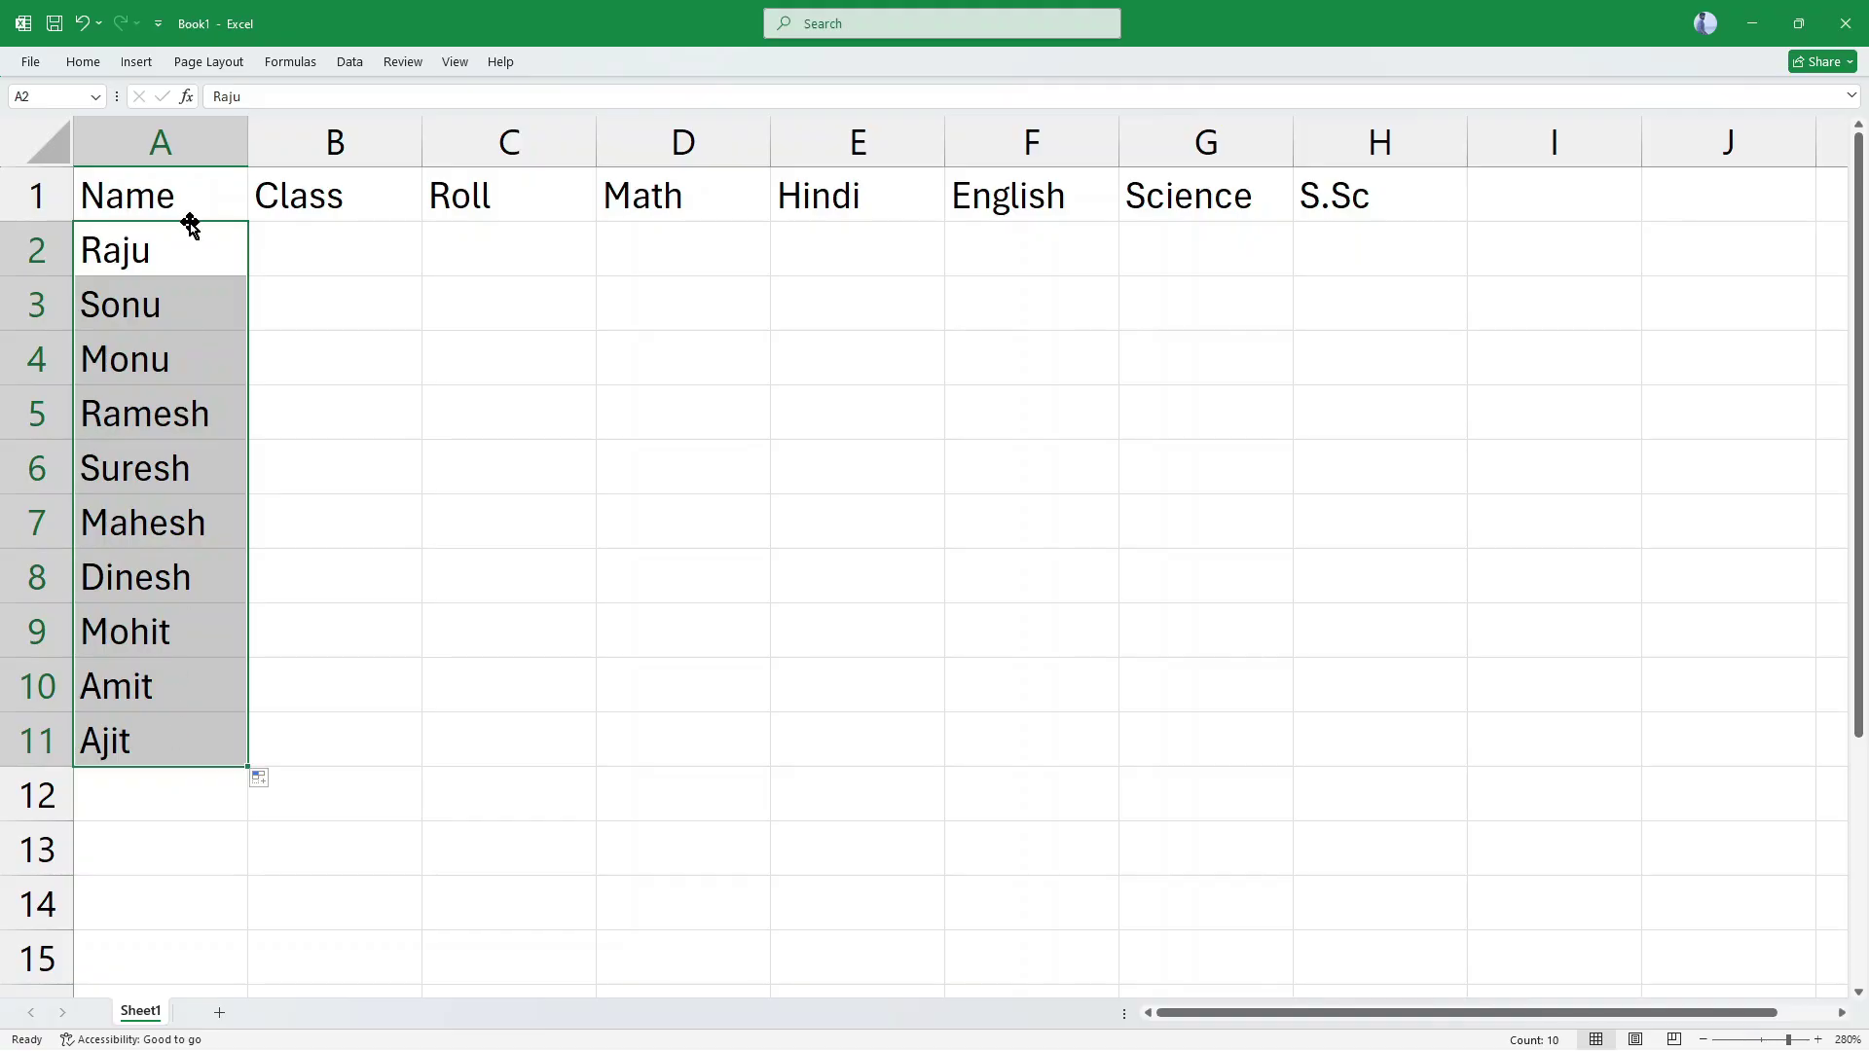
click(200, 258)
drag(361, 378, 361, 389)
drag(163, 251, 124, 743)
click(502, 682)
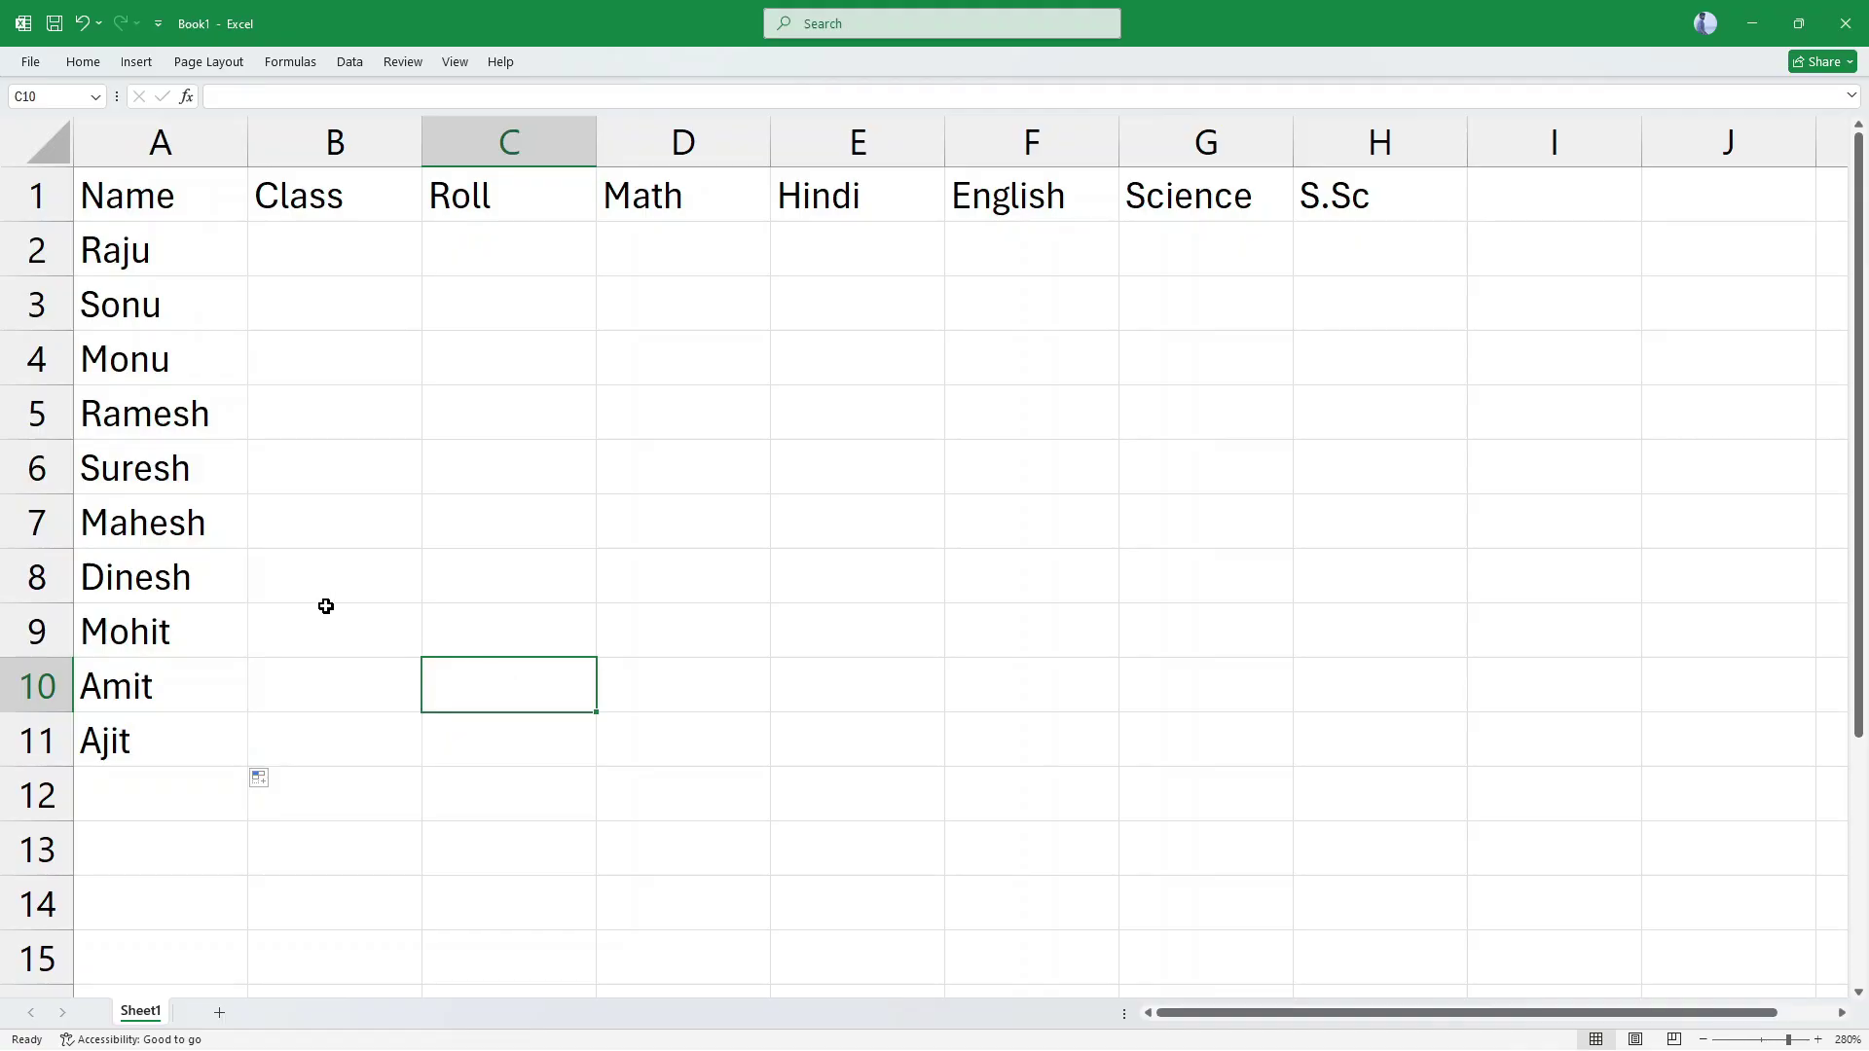
Step: Review the Custom Lists import settings for the names in A2:A11, and leave the Excel options without importing
click(175, 251)
drag(167, 281, 146, 739)
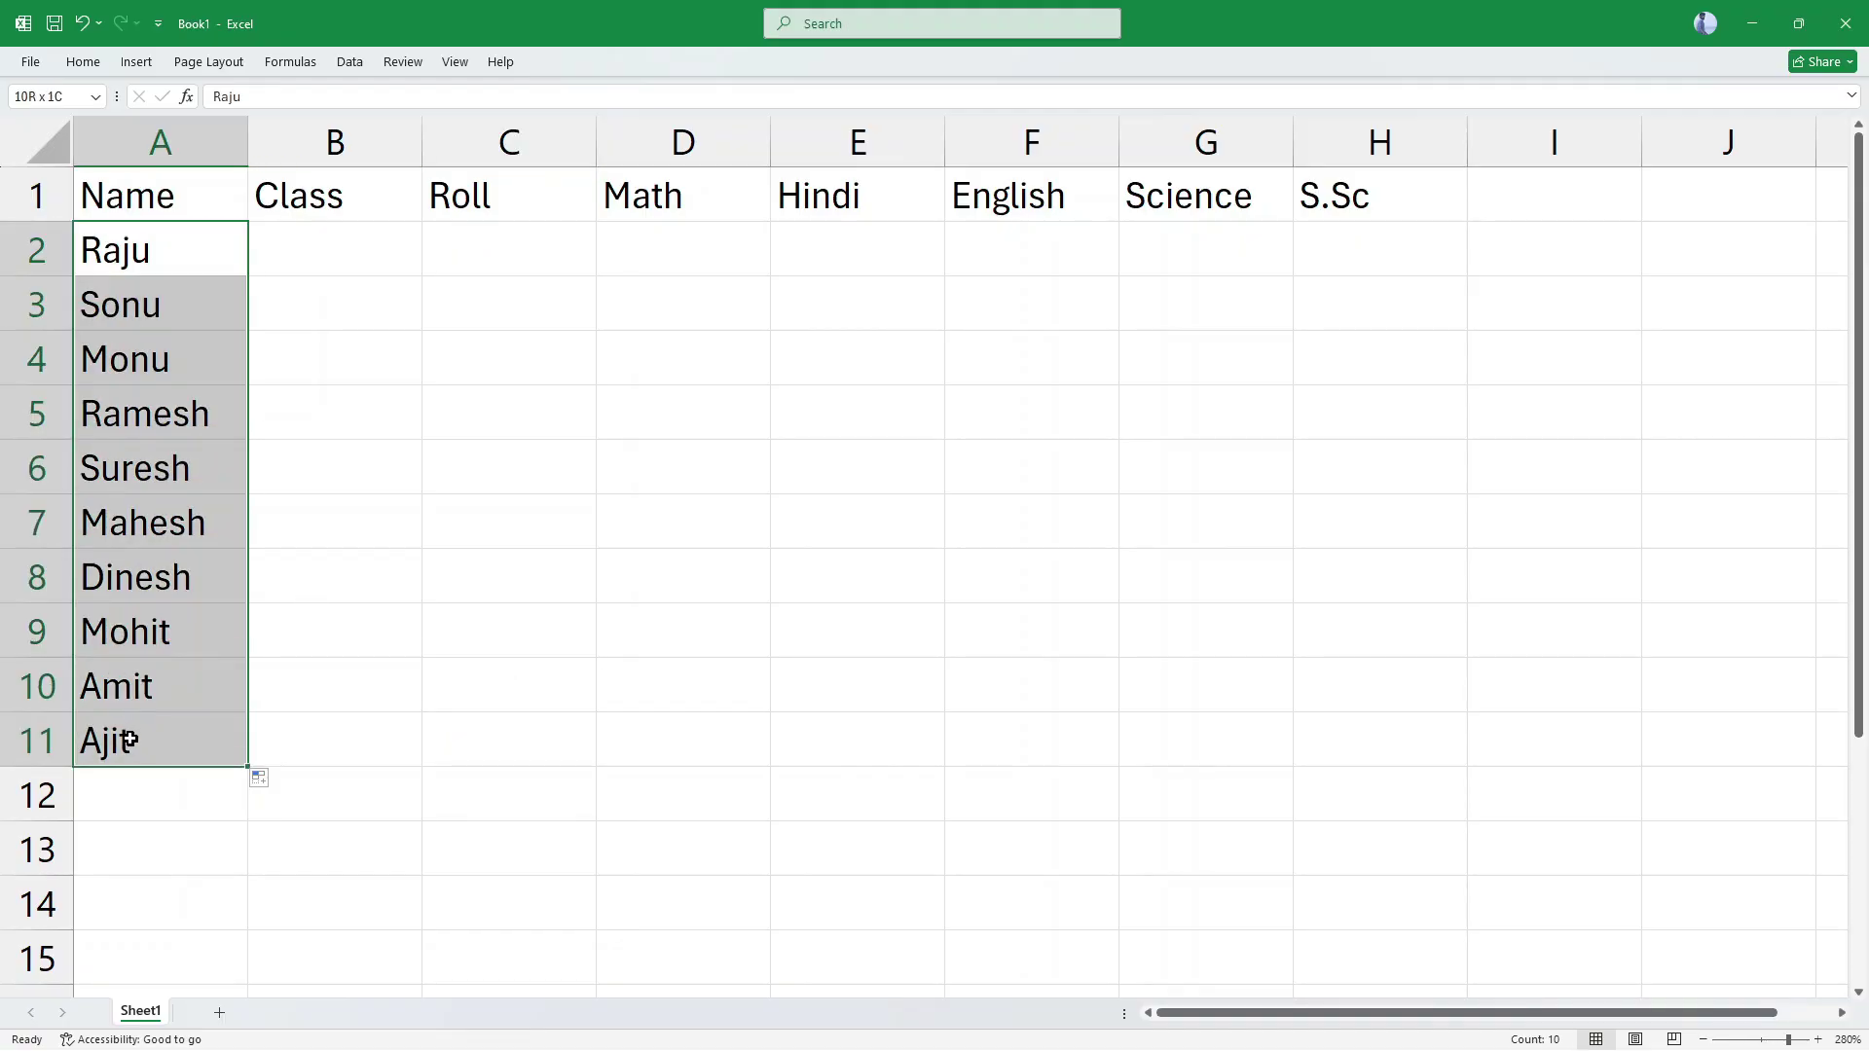
click(33, 58)
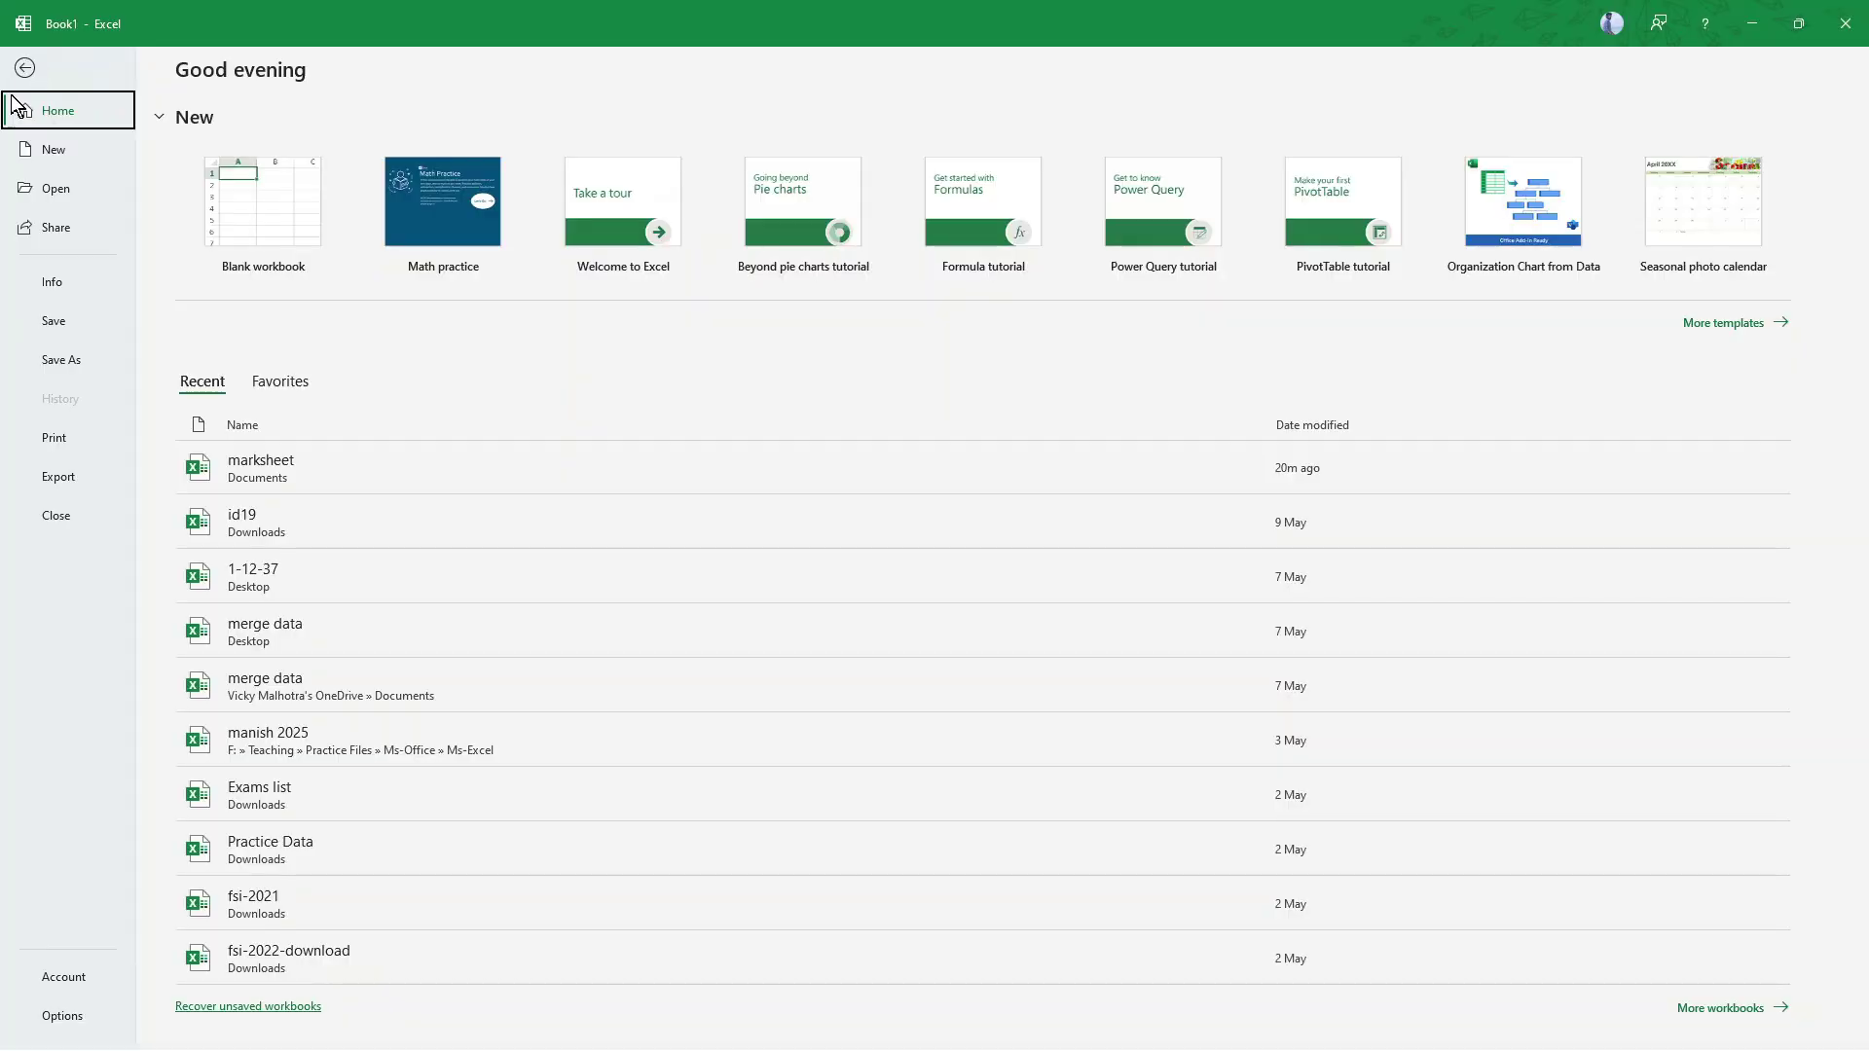
click(92, 1016)
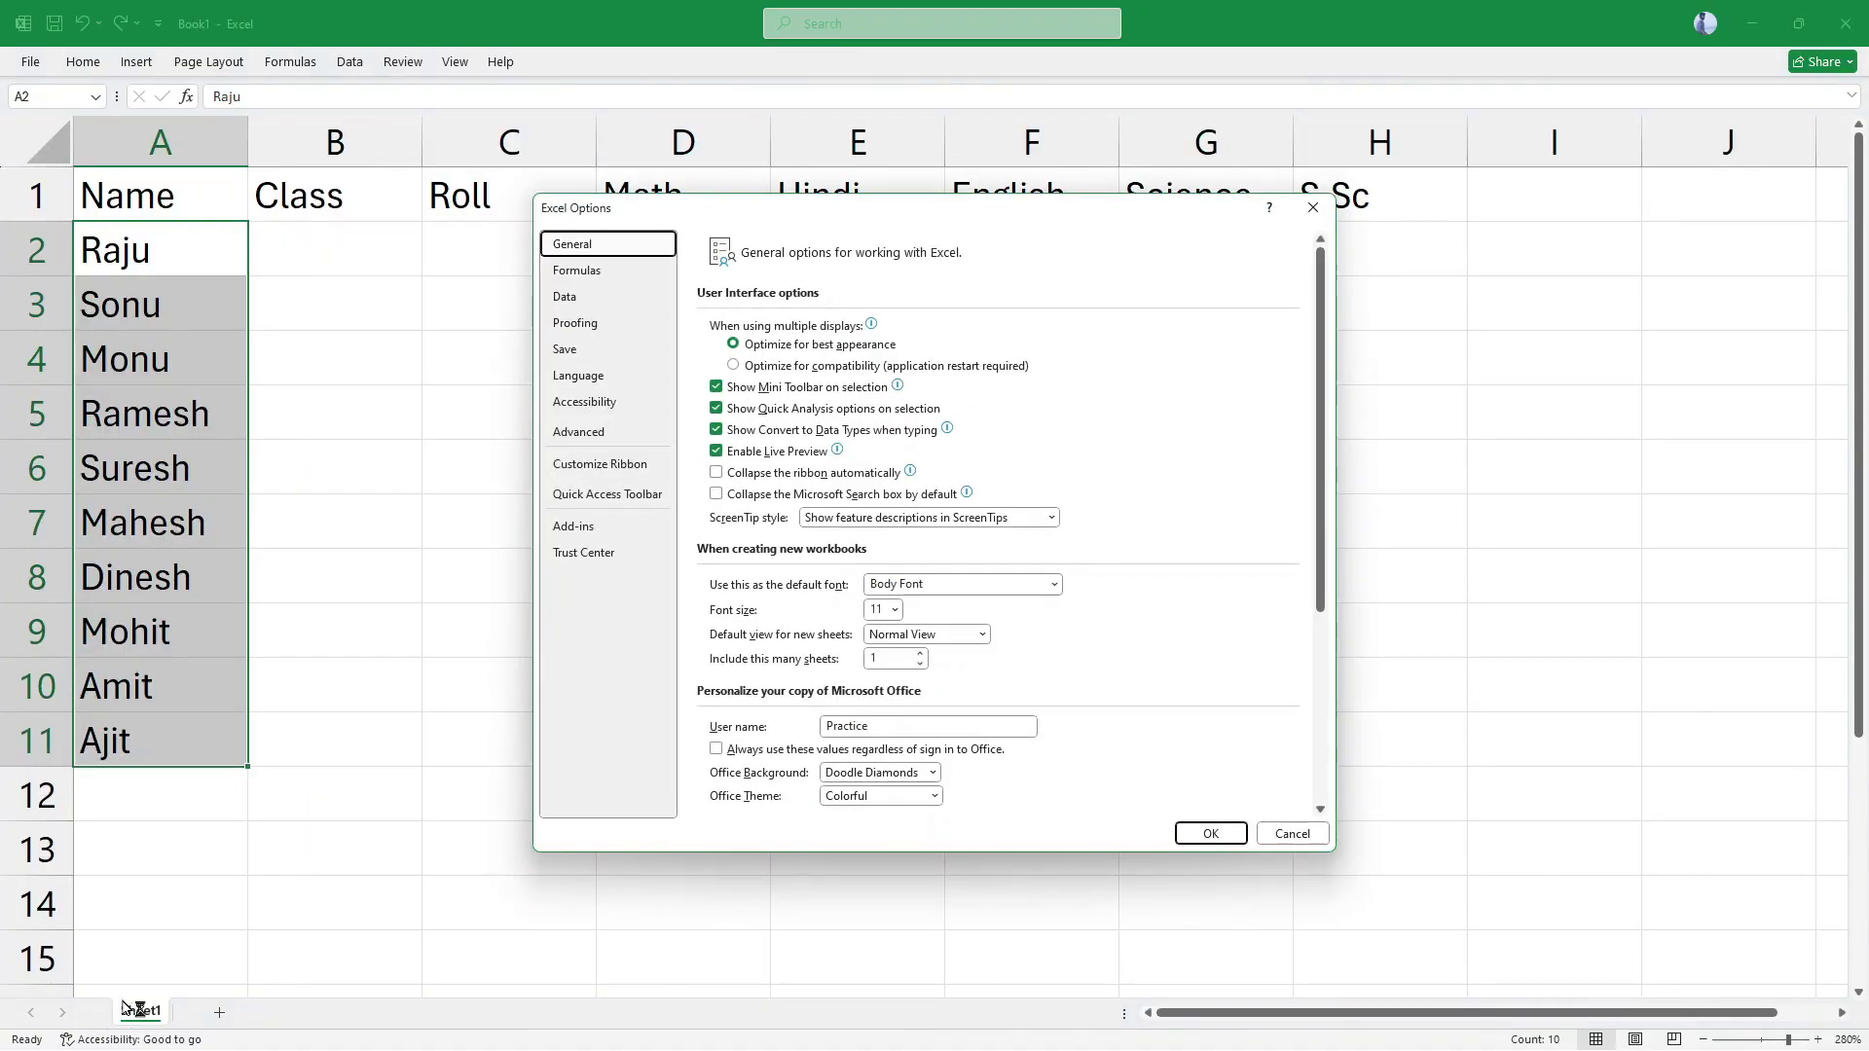
click(629, 438)
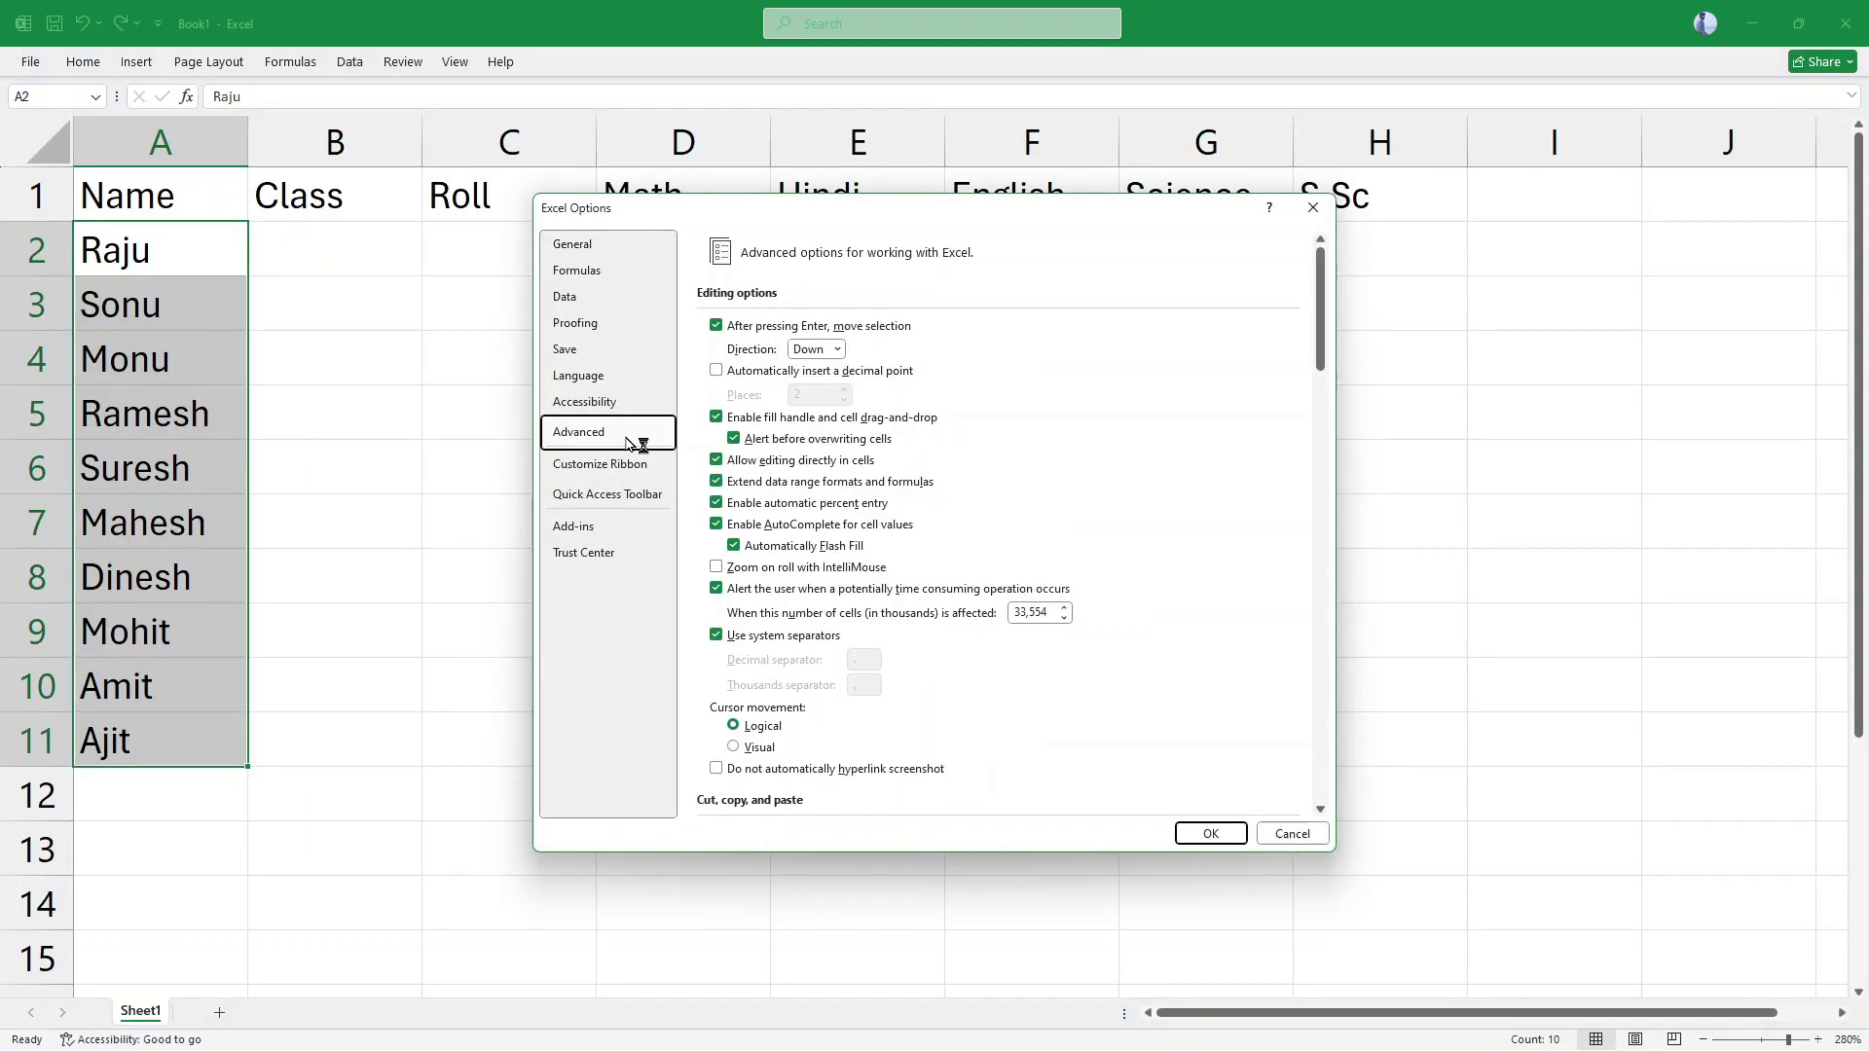
drag(1322, 325, 1334, 773)
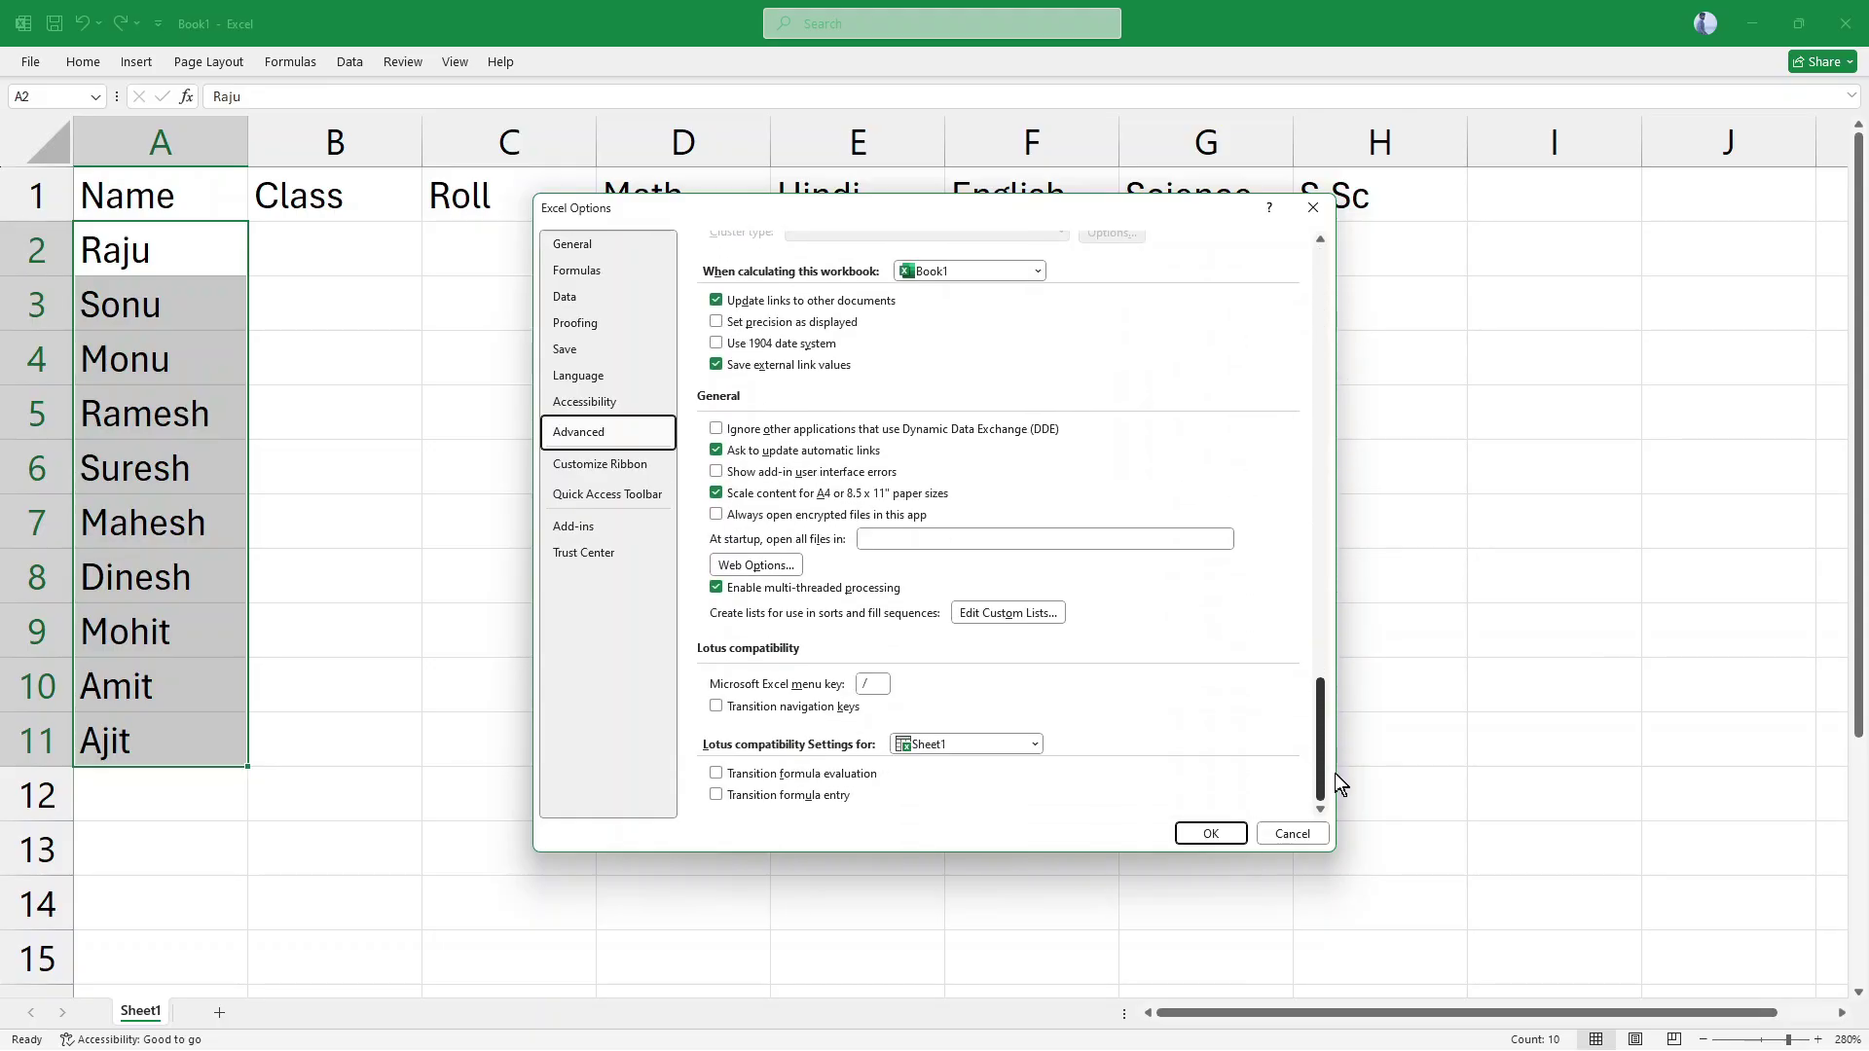
click(1008, 615)
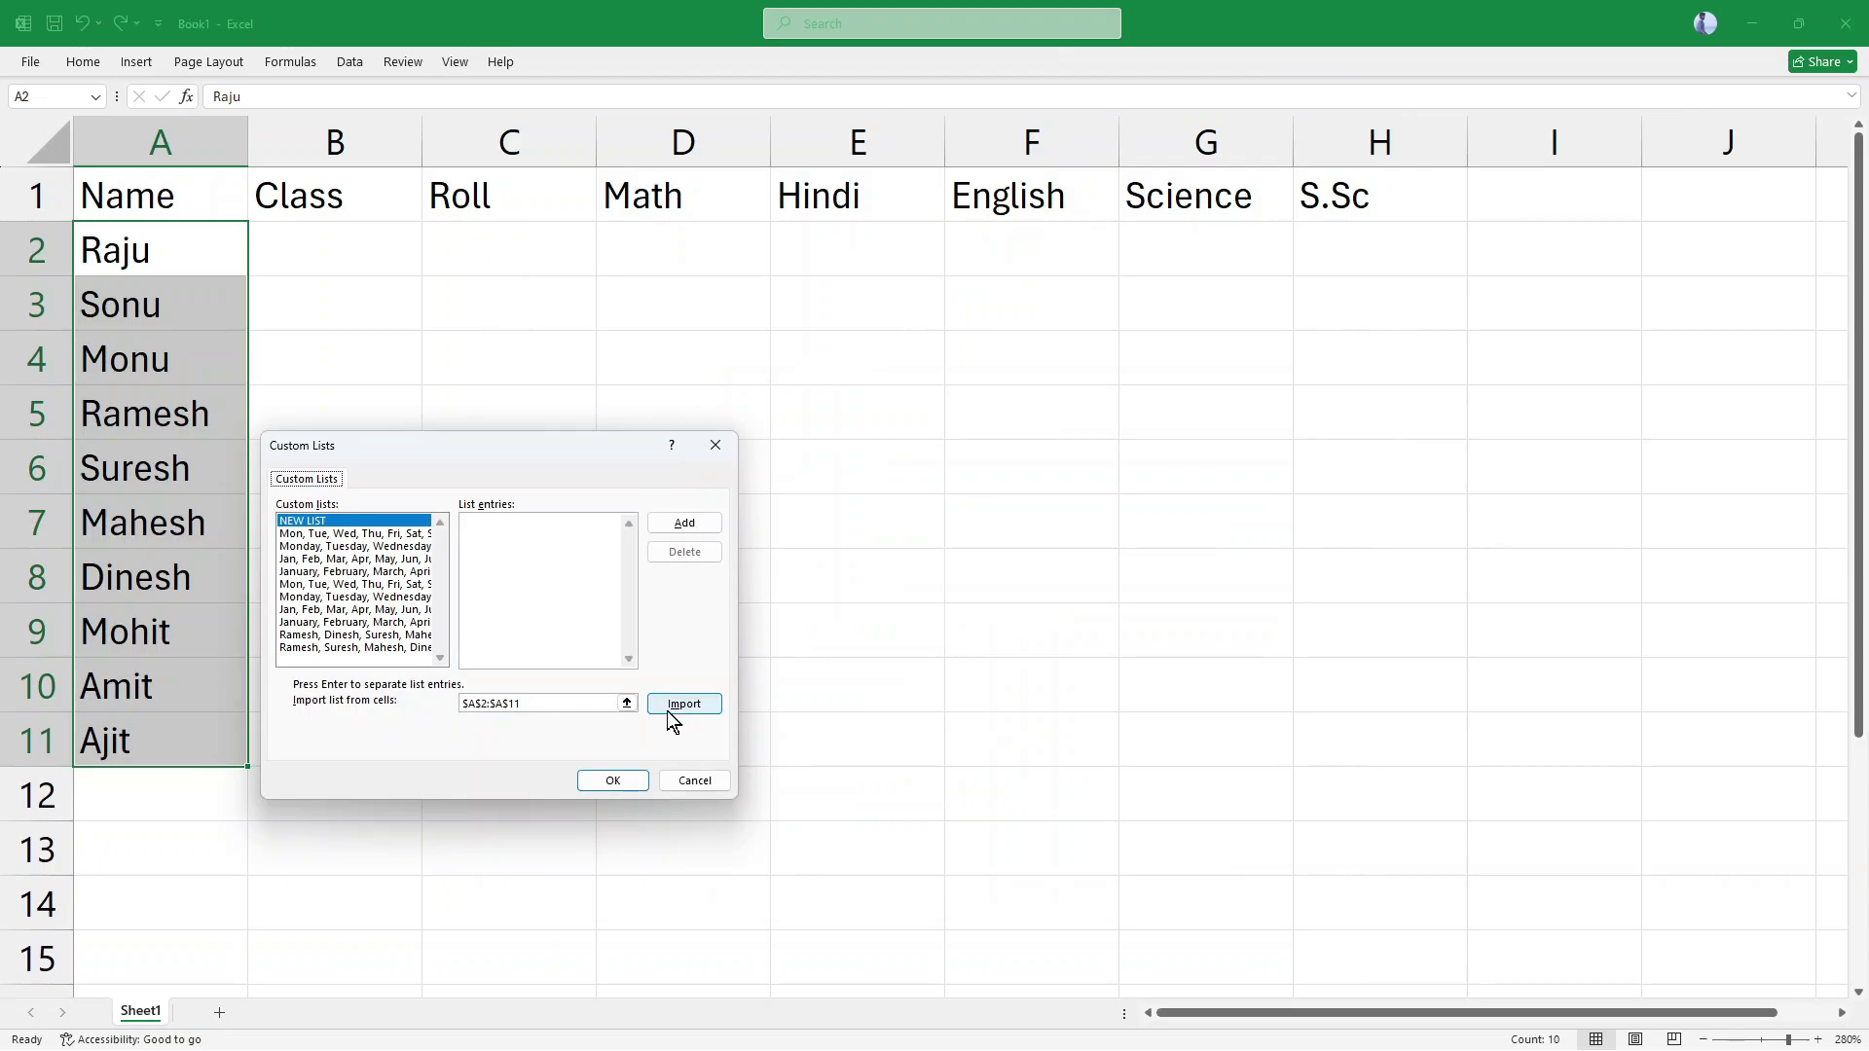
click(692, 781)
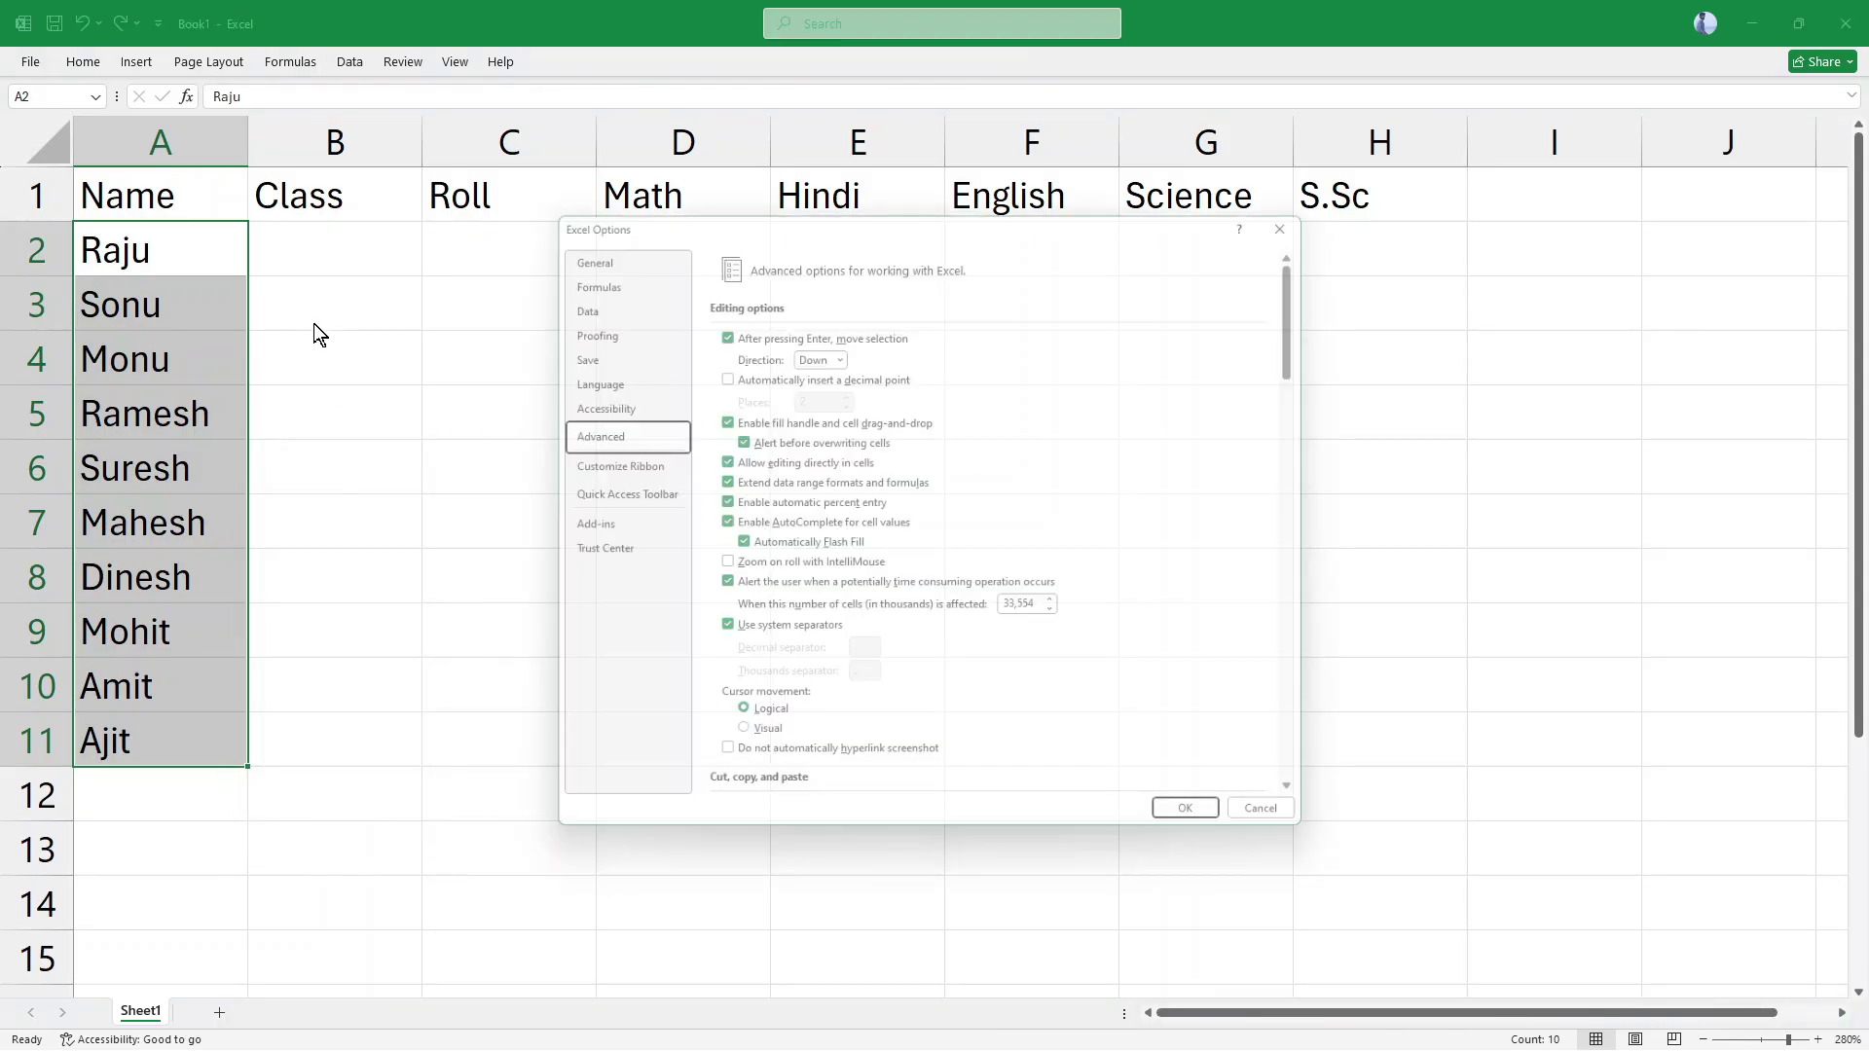
click(1293, 833)
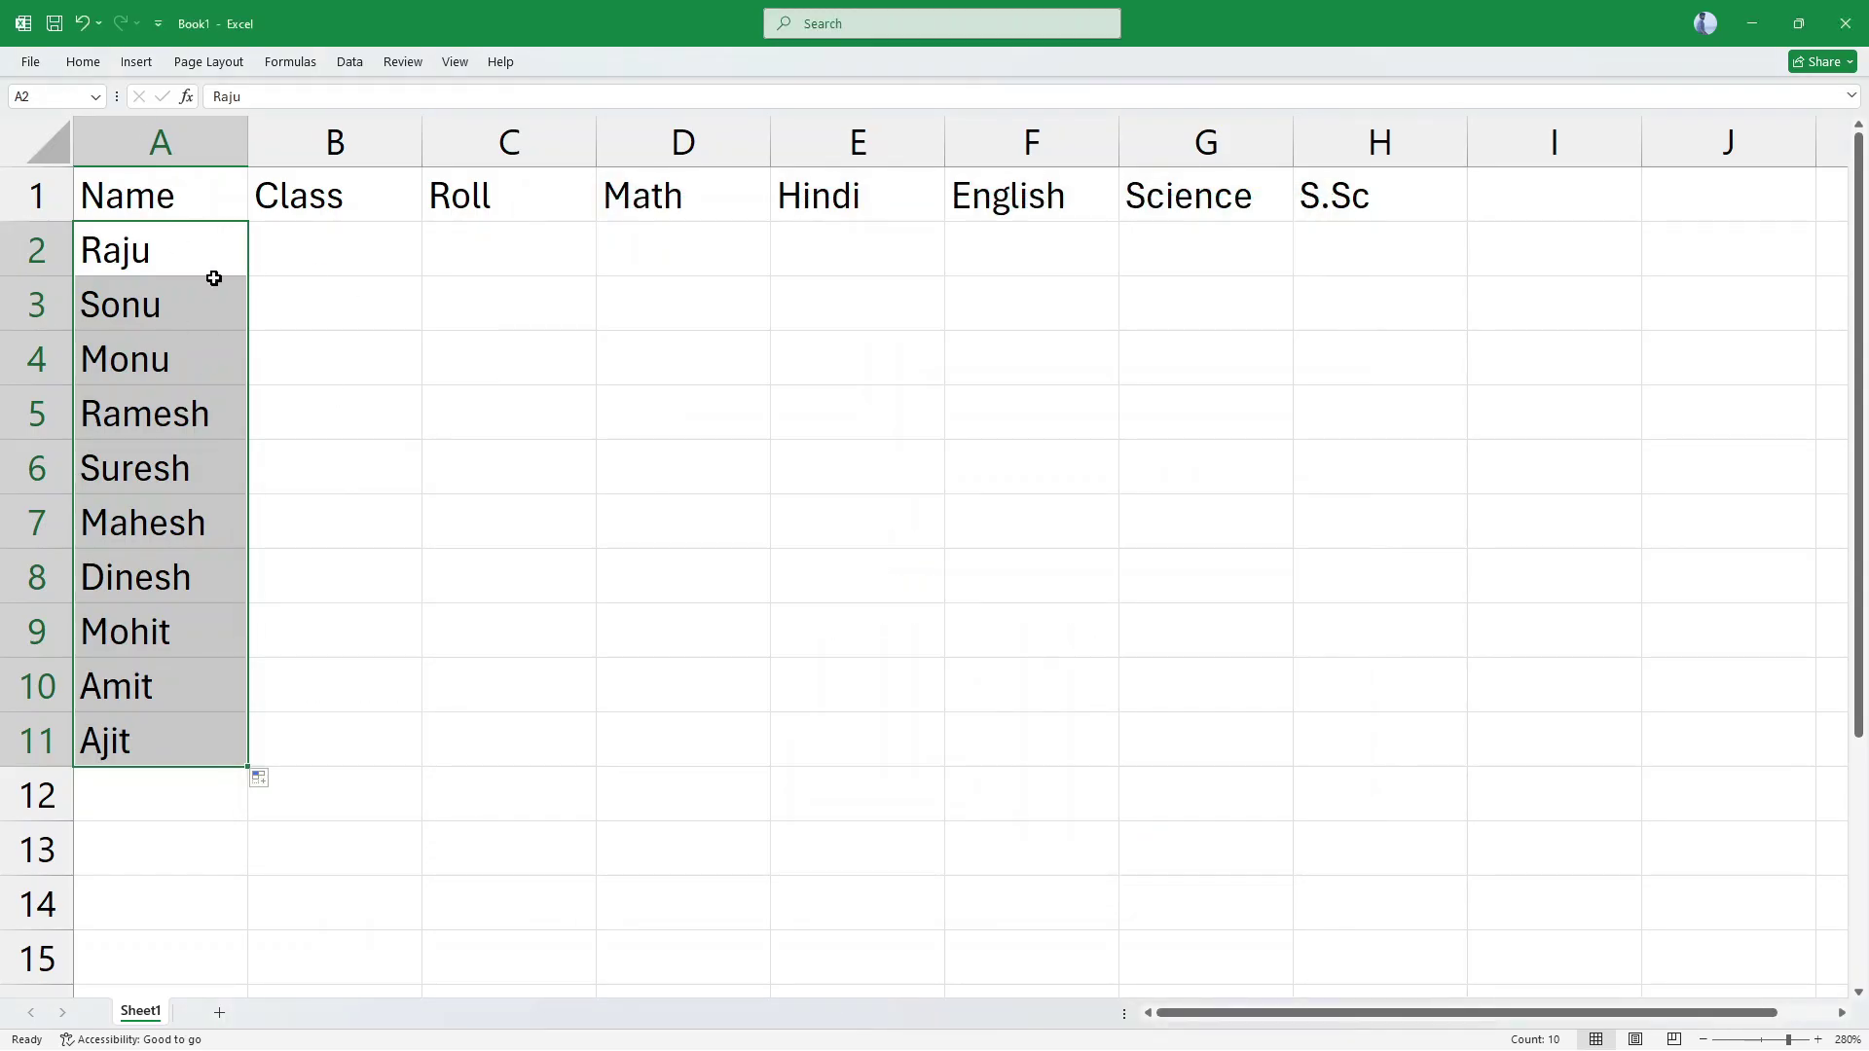
Step: Enter 5 in B2 as the class and fill it down to B11
click(315, 248)
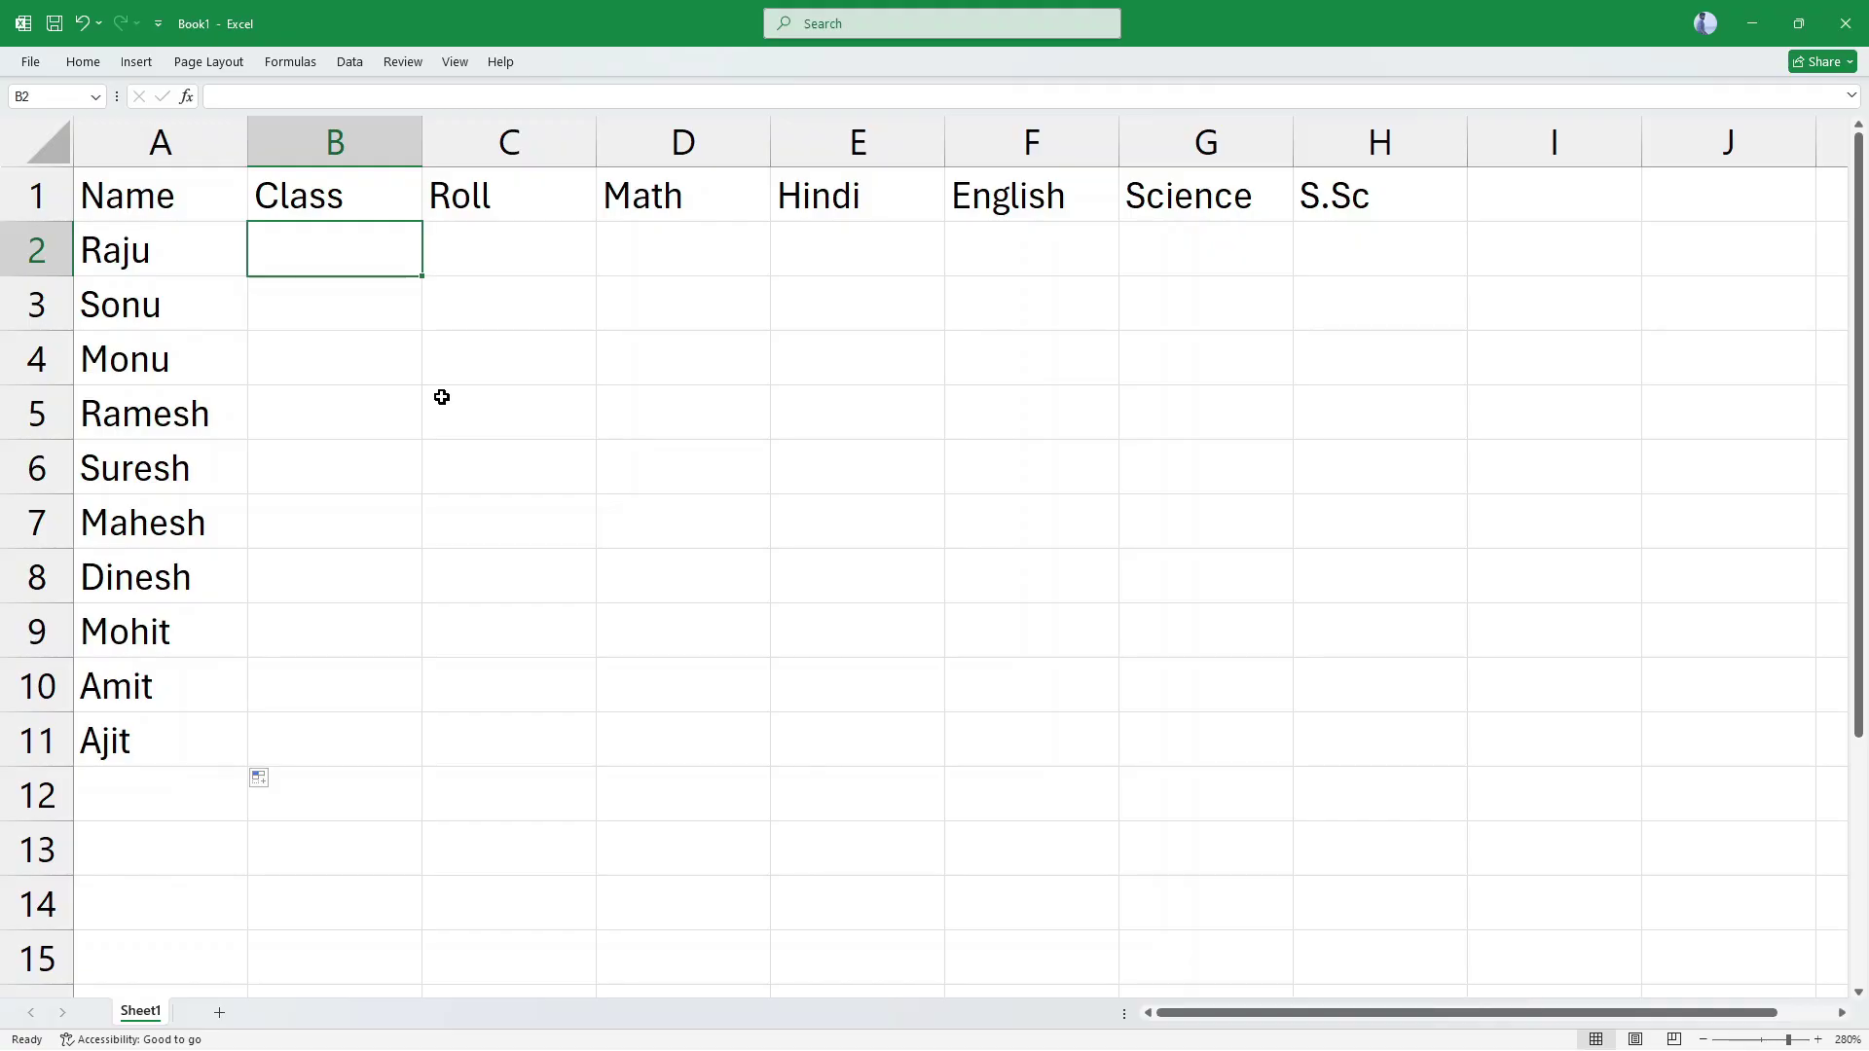
text(5)
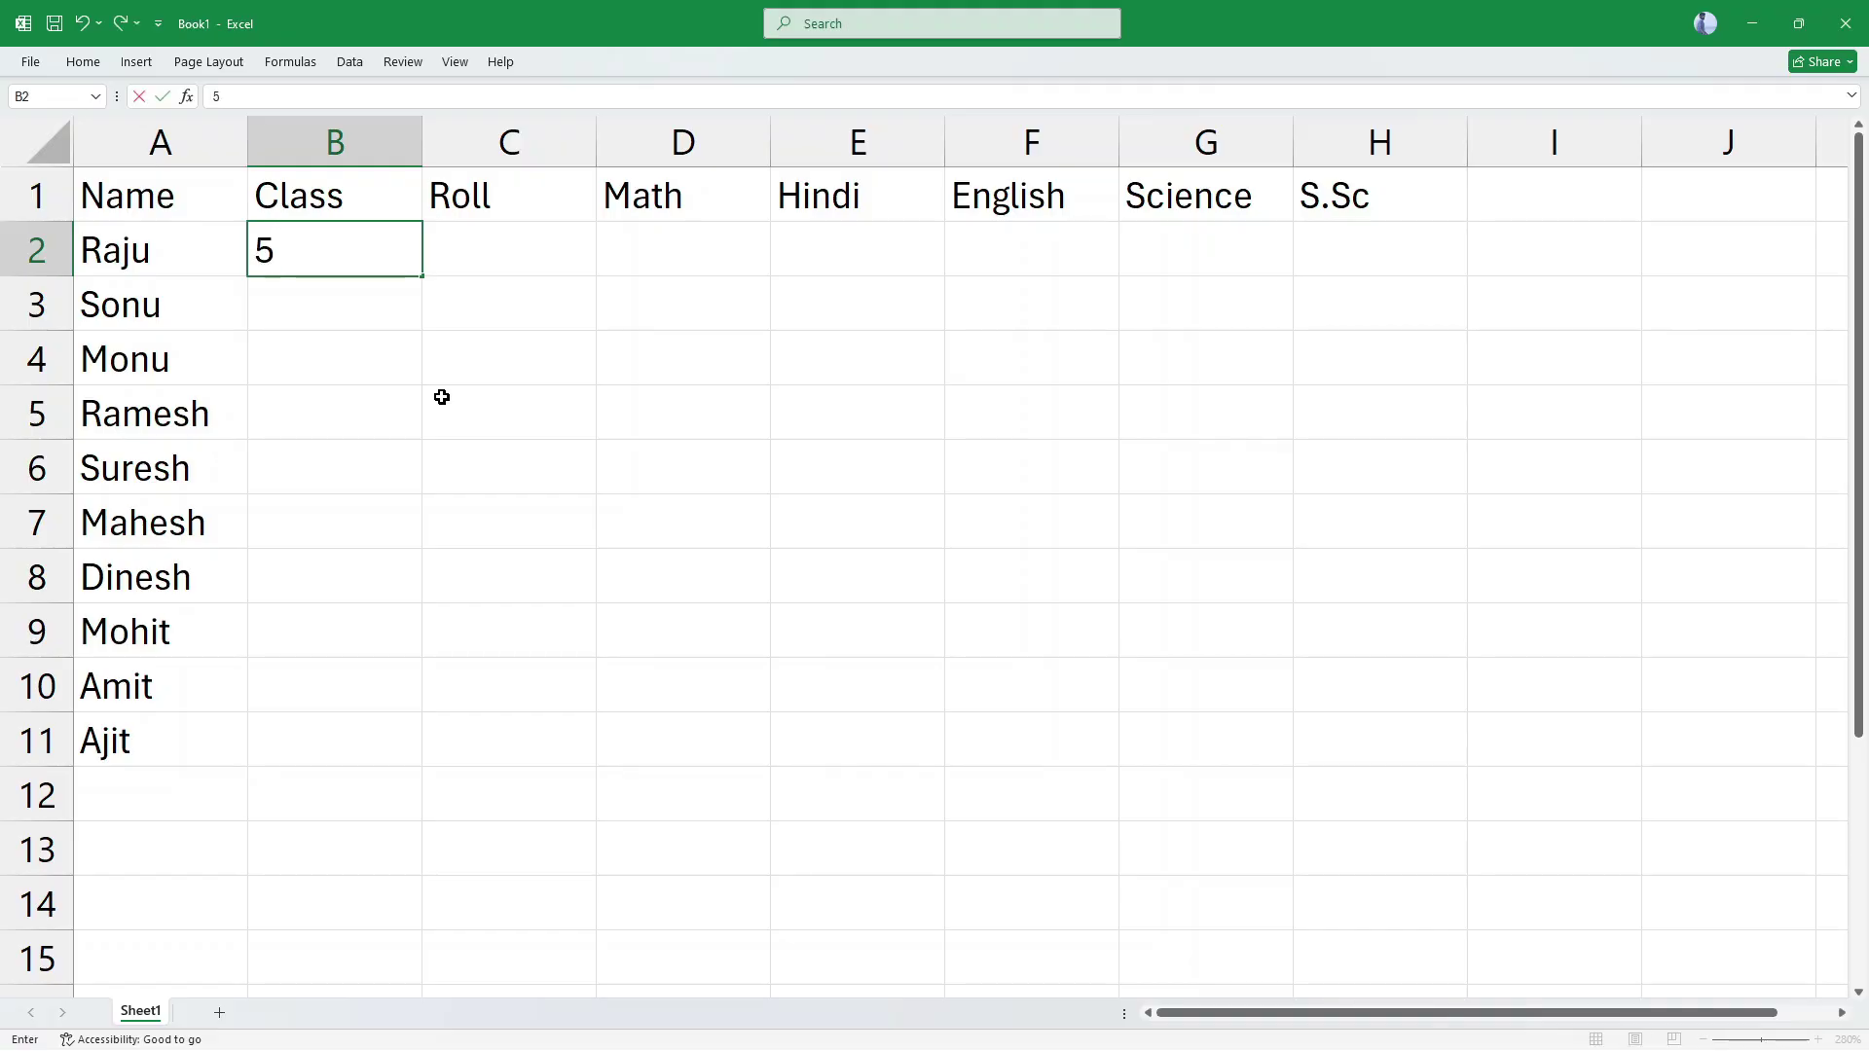
key(Return)
click(414, 269)
drag(381, 251, 320, 736)
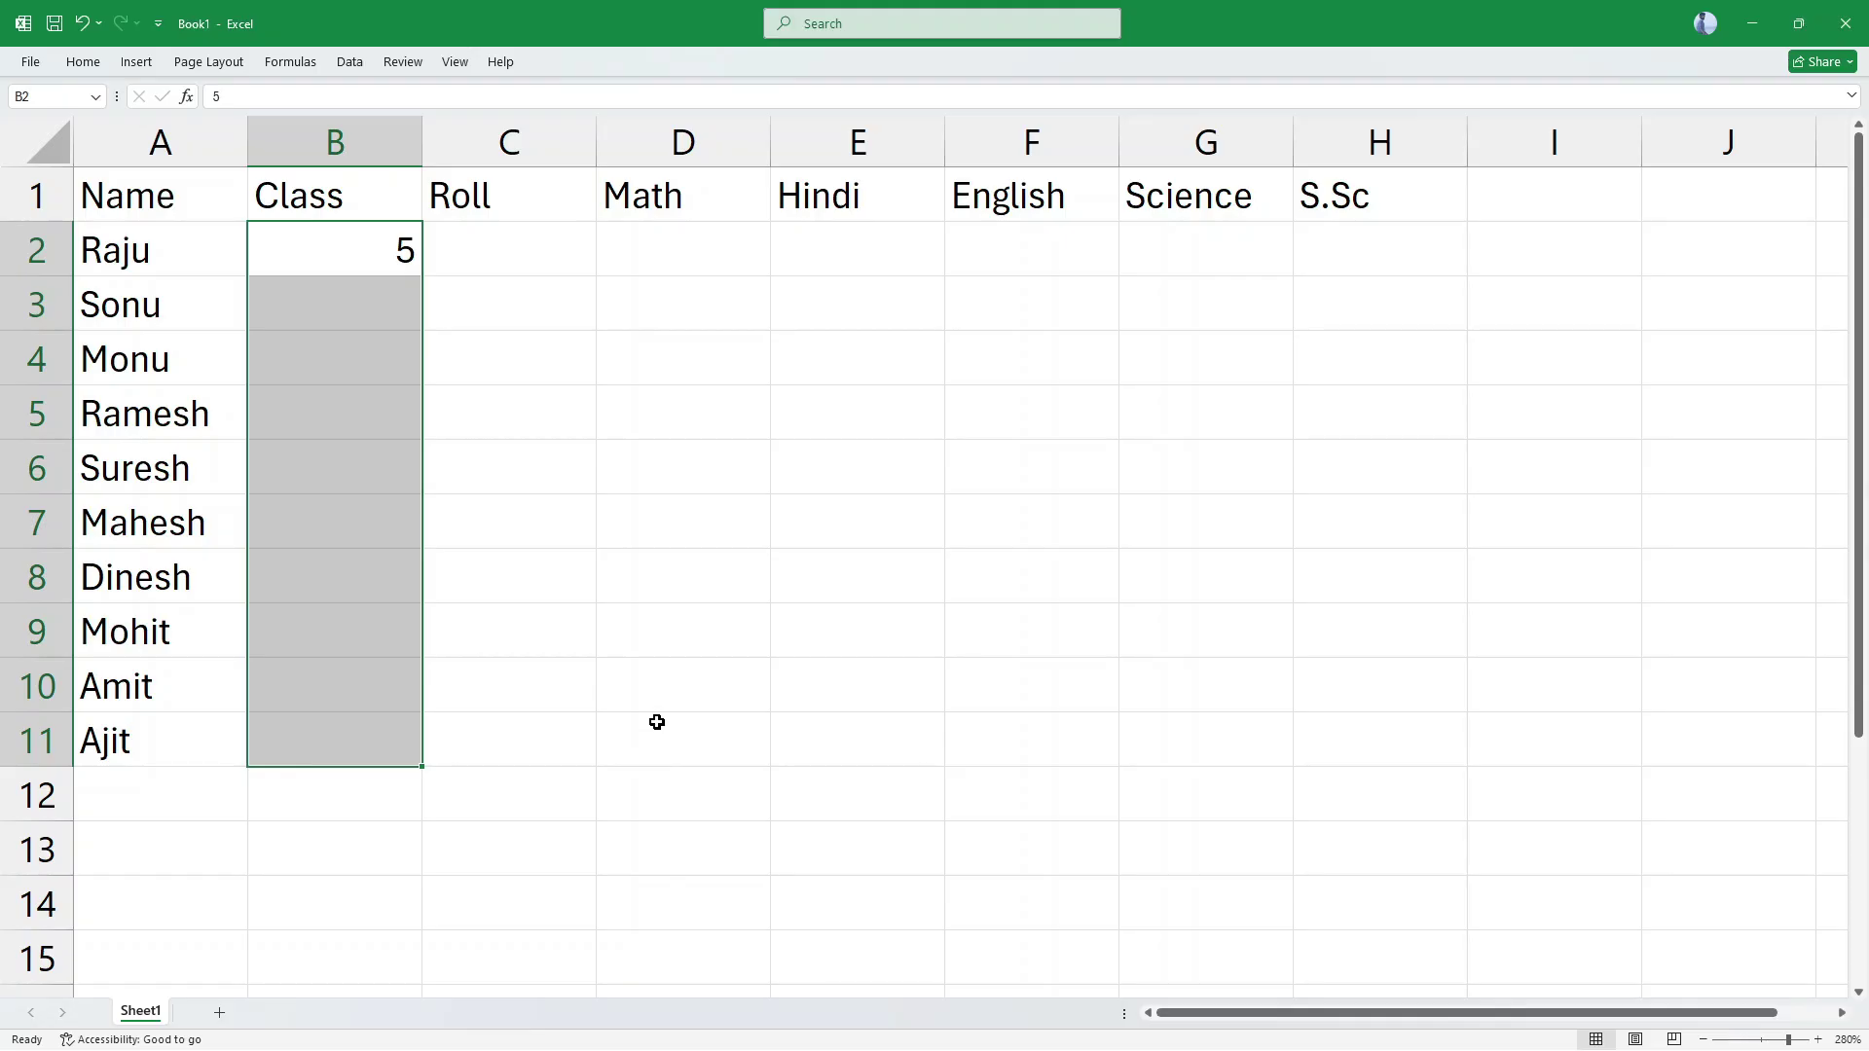
key(ctrl+d)
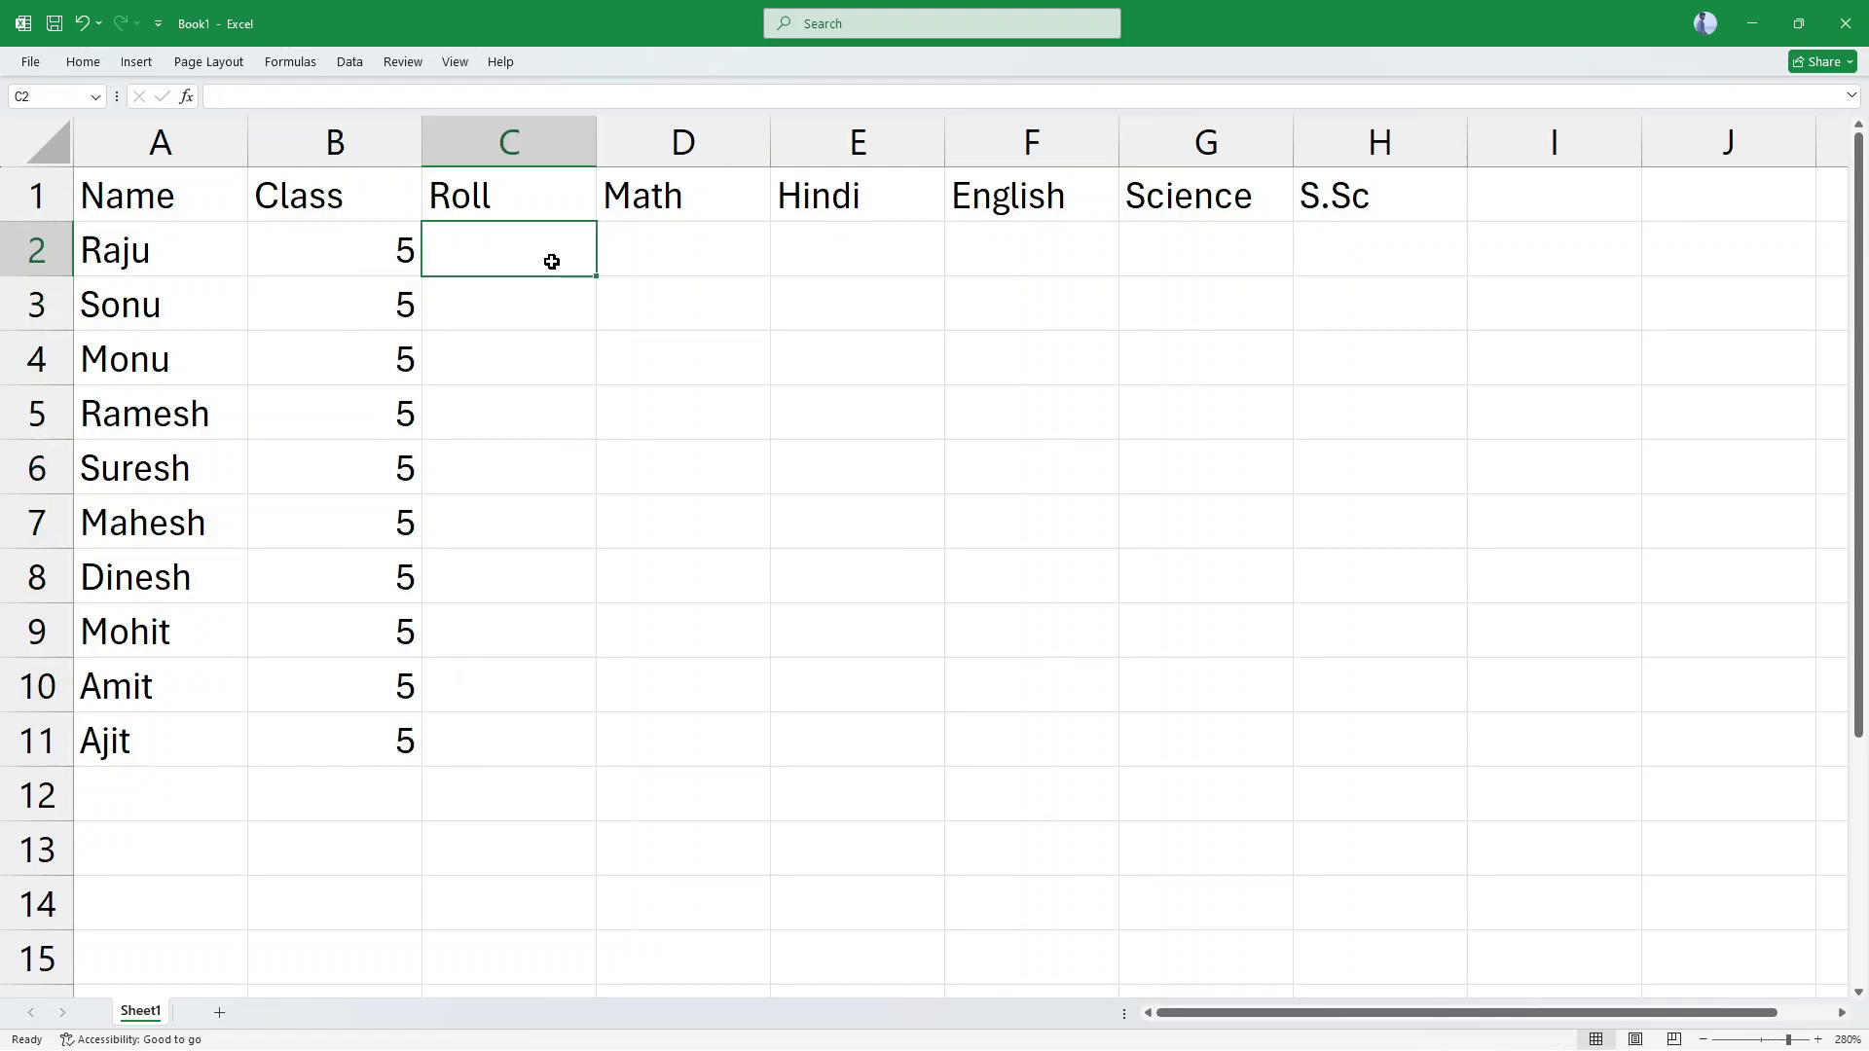
Step: Enter 1 in C2 and autofill the roll numbers as a series from 1 to 10 down to C11
text(1)
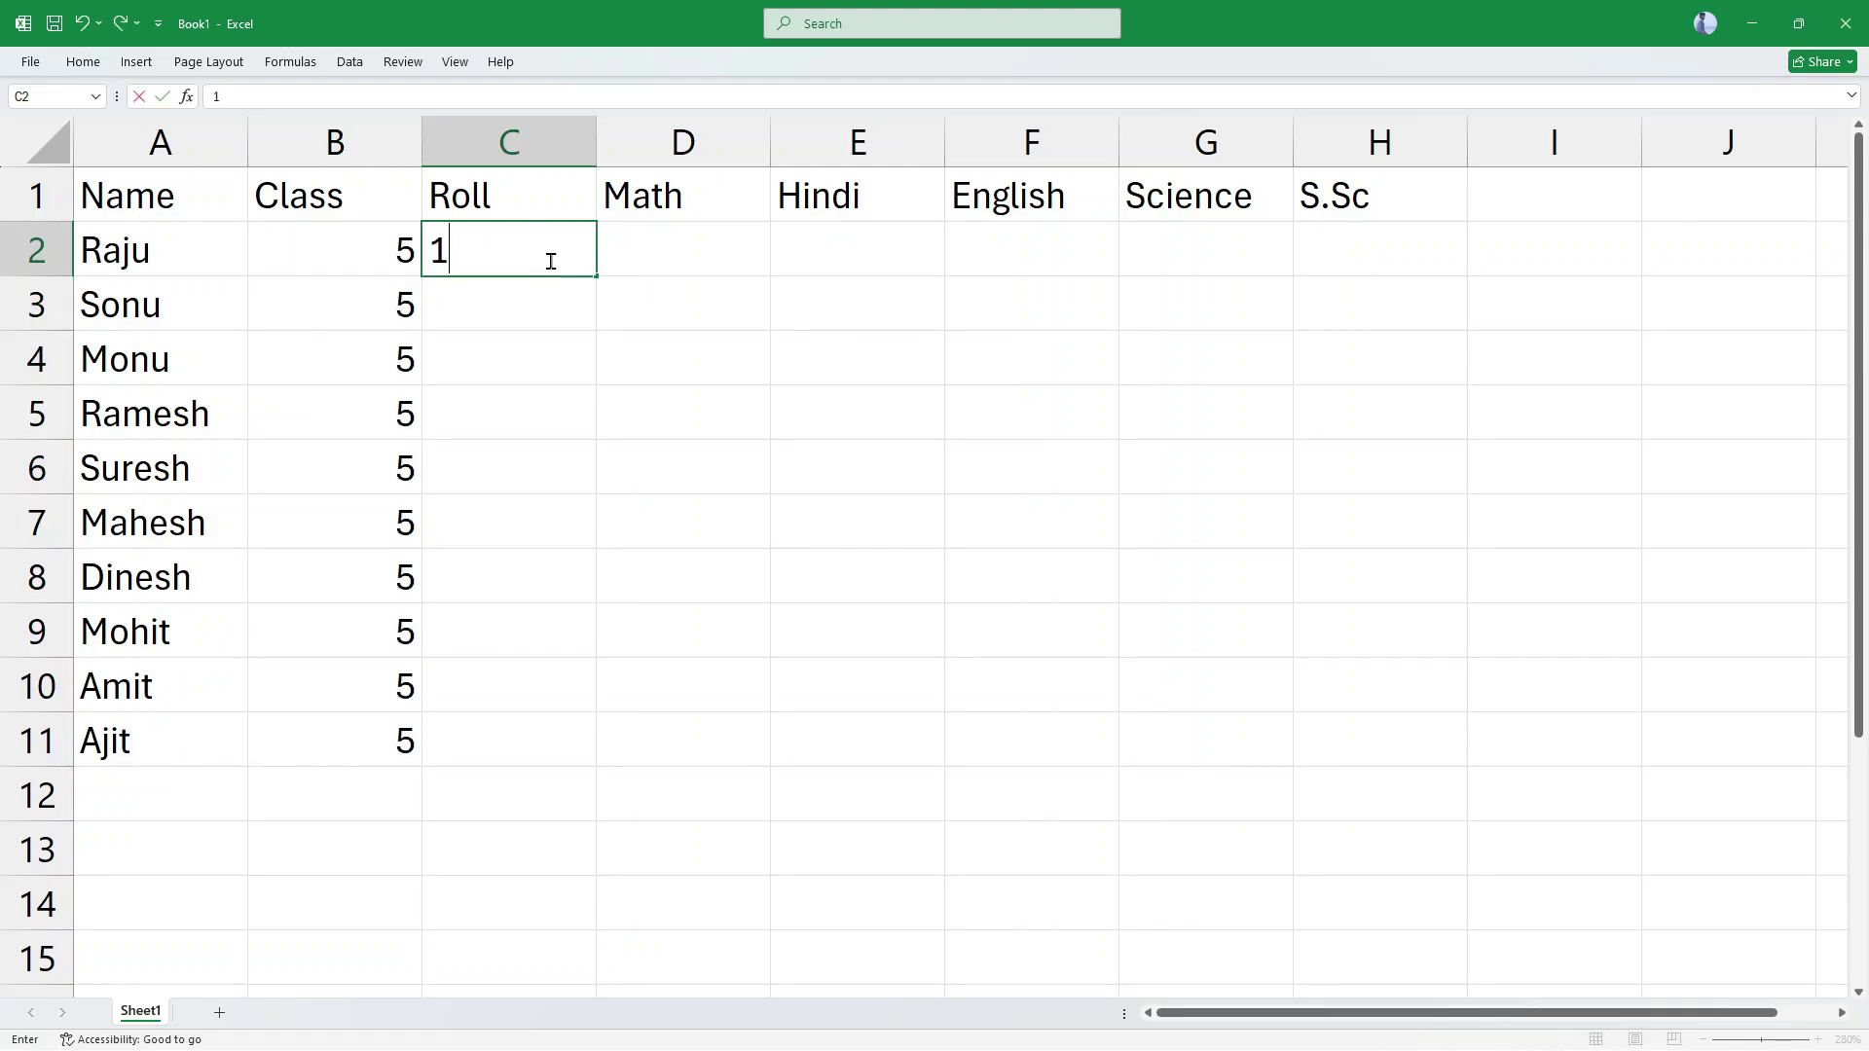
key(Return)
click(551, 259)
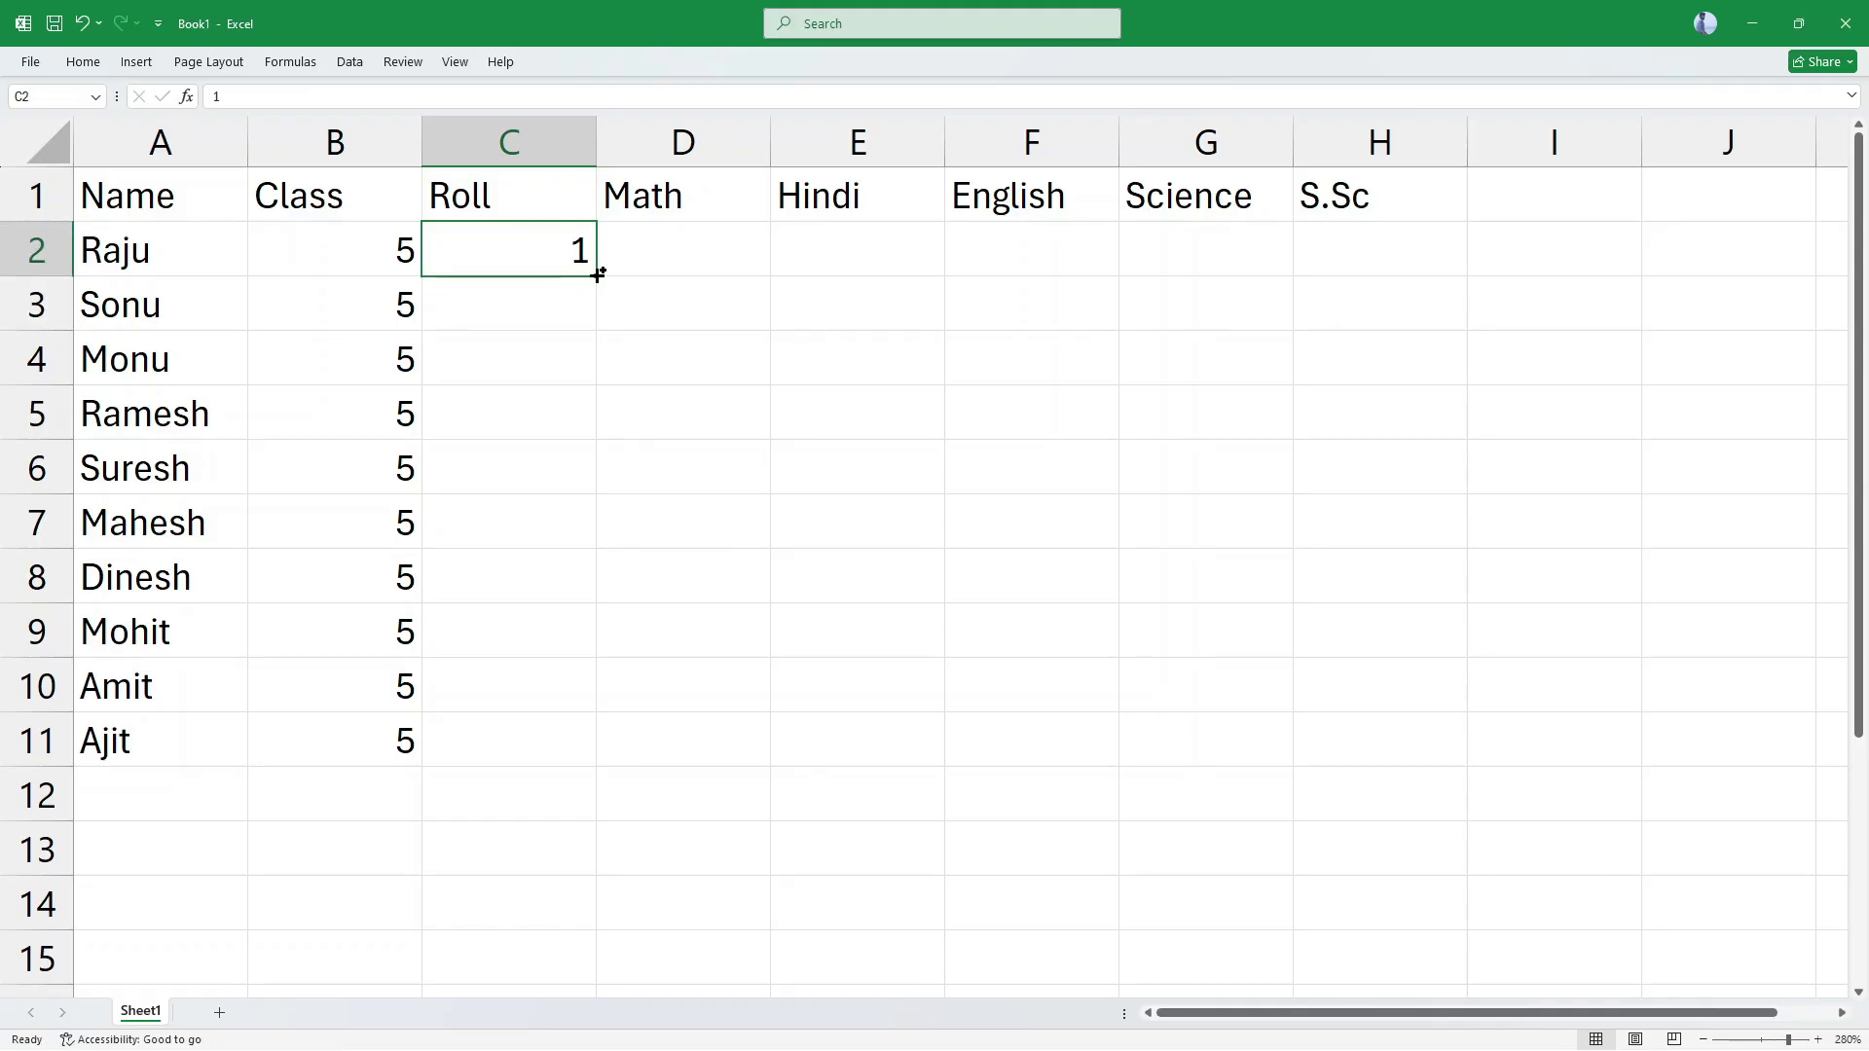
drag(598, 276, 655, 752)
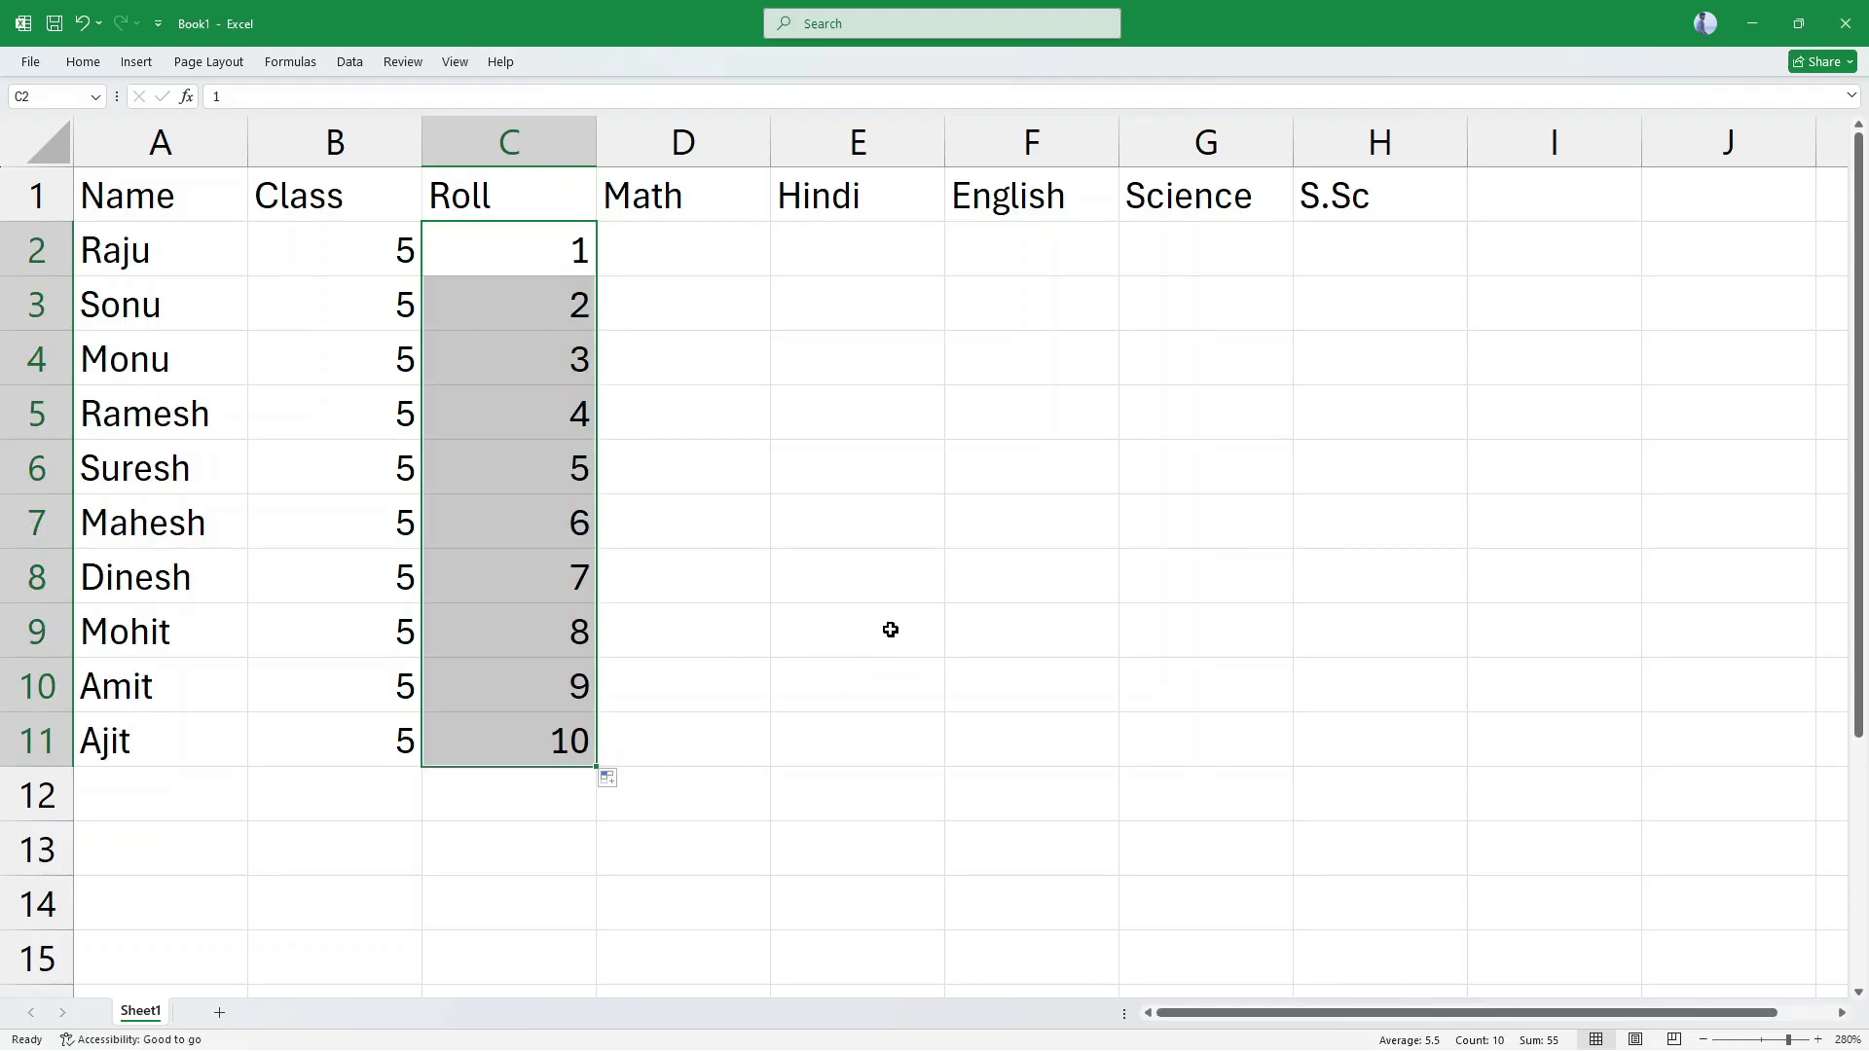
Step: Enter the formula =RANDBETWEEN(29,100) in D2 to generate a random Math mark
click(712, 255)
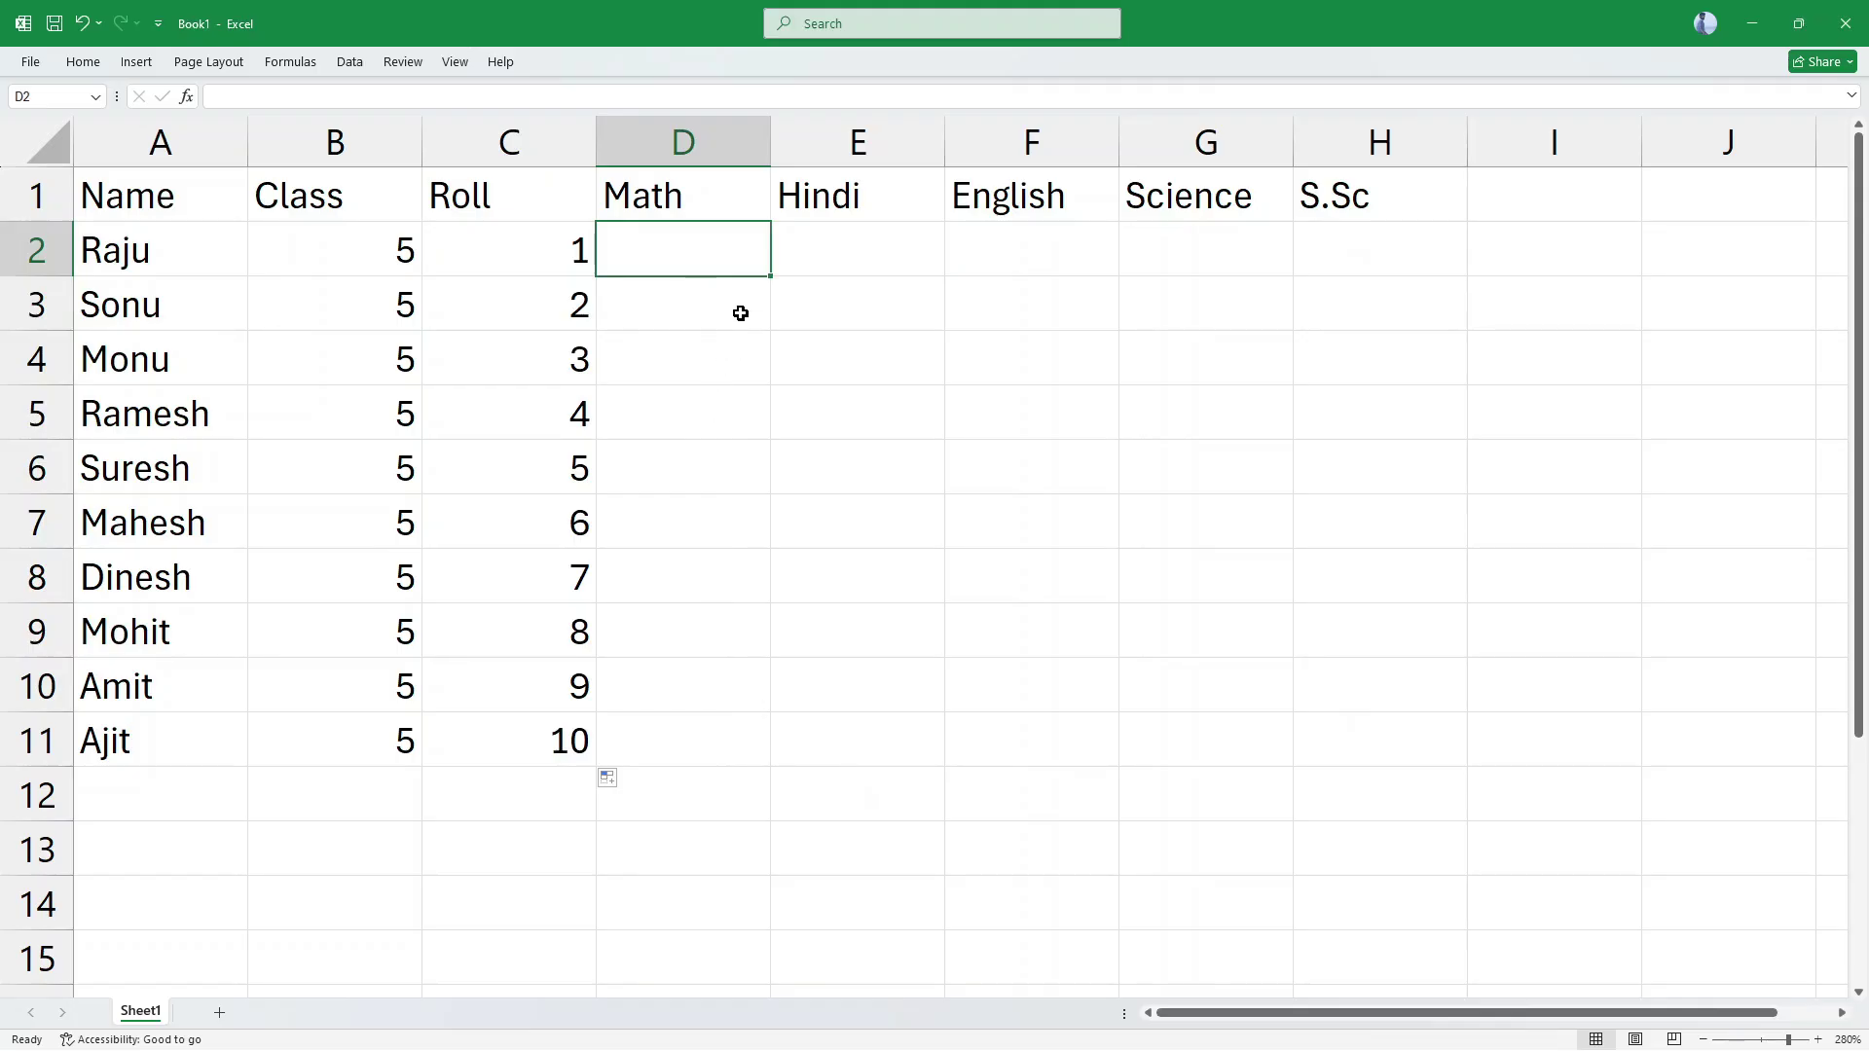
key(F2)
text(=rand)
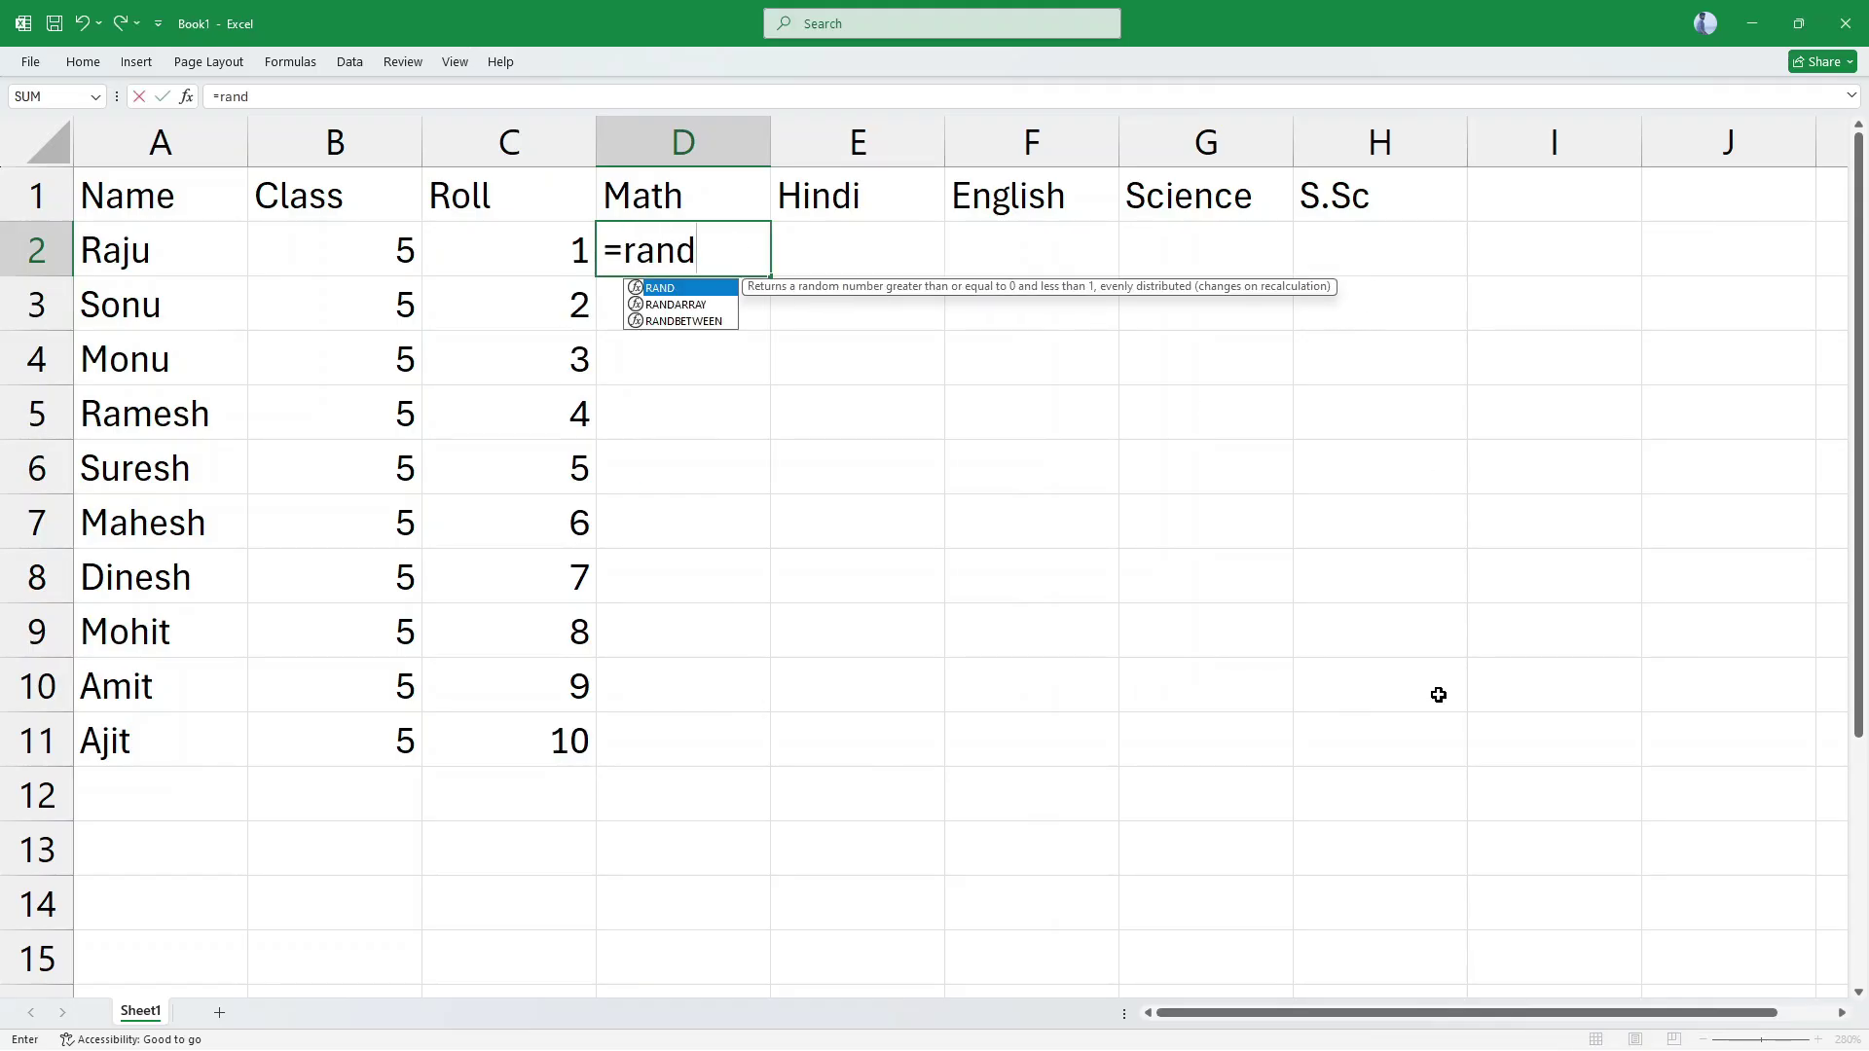
key(Down)
key(Down)
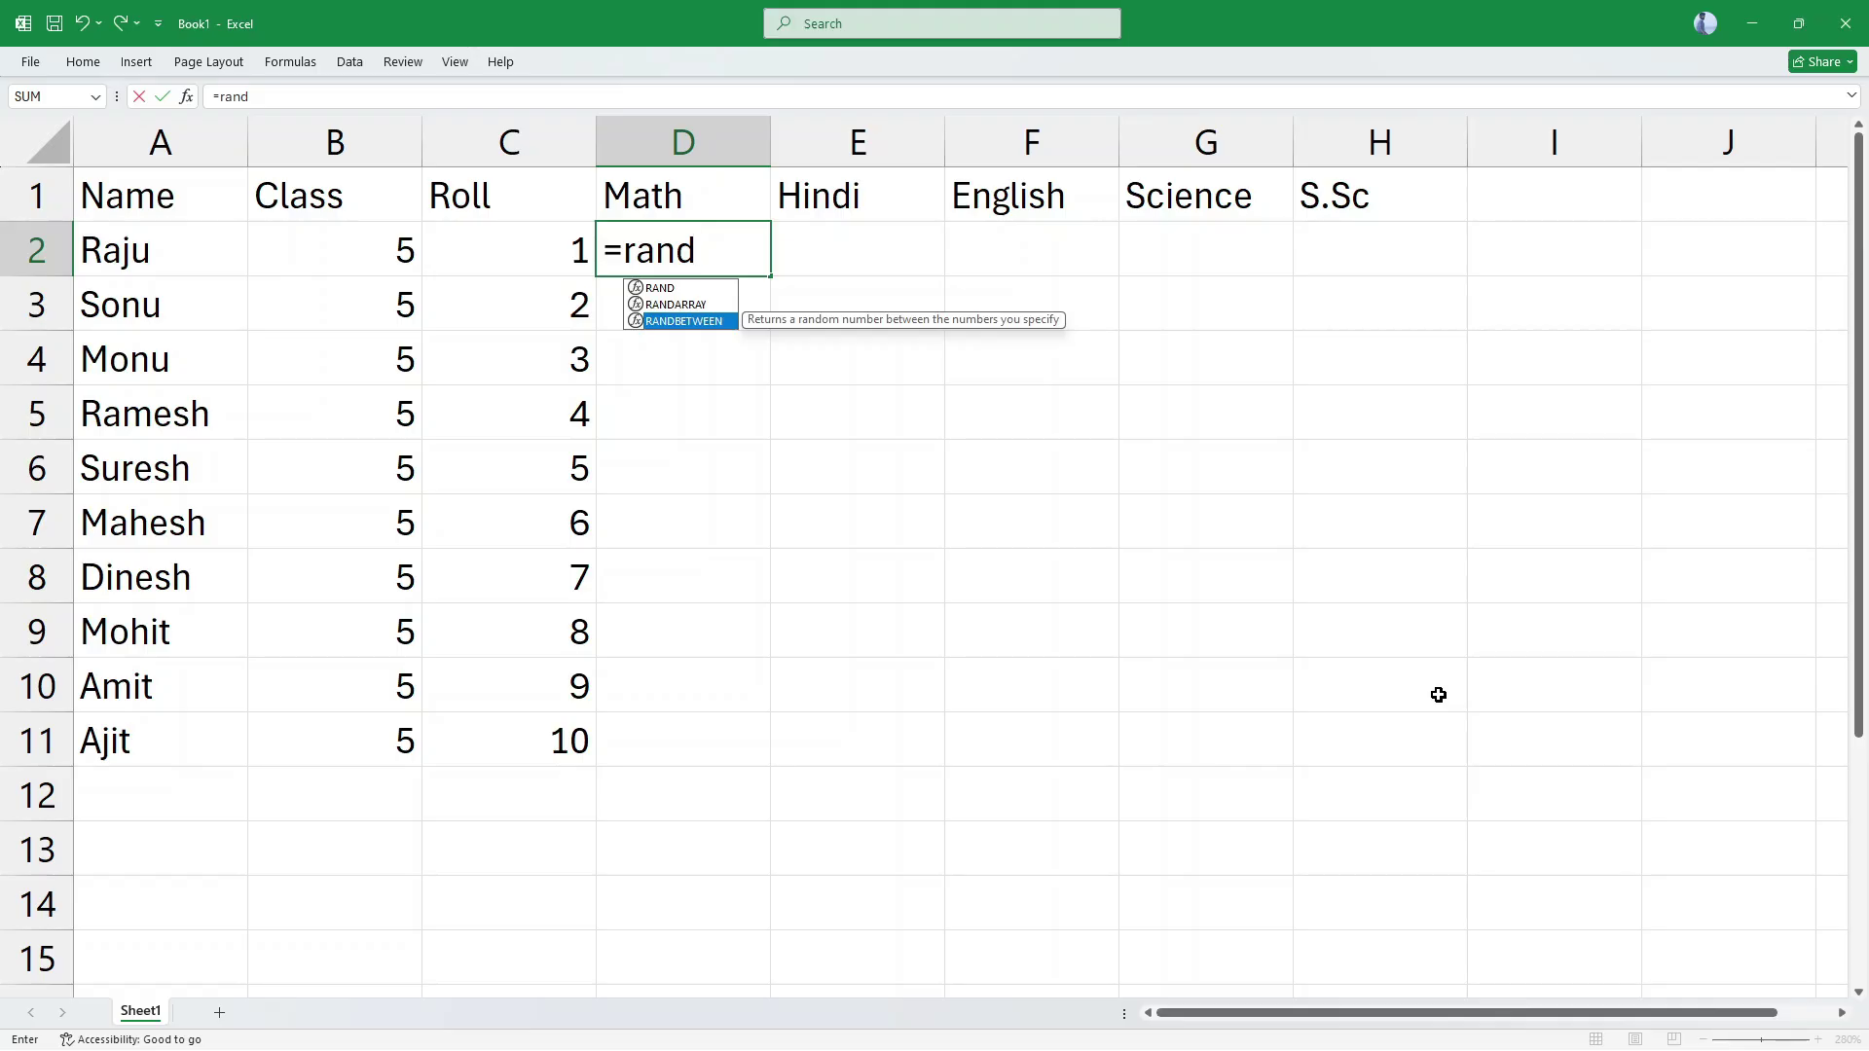
key(BackSpace)
key(BackSpace)
key(BackSpace)
key(BackSpace)
text(r)
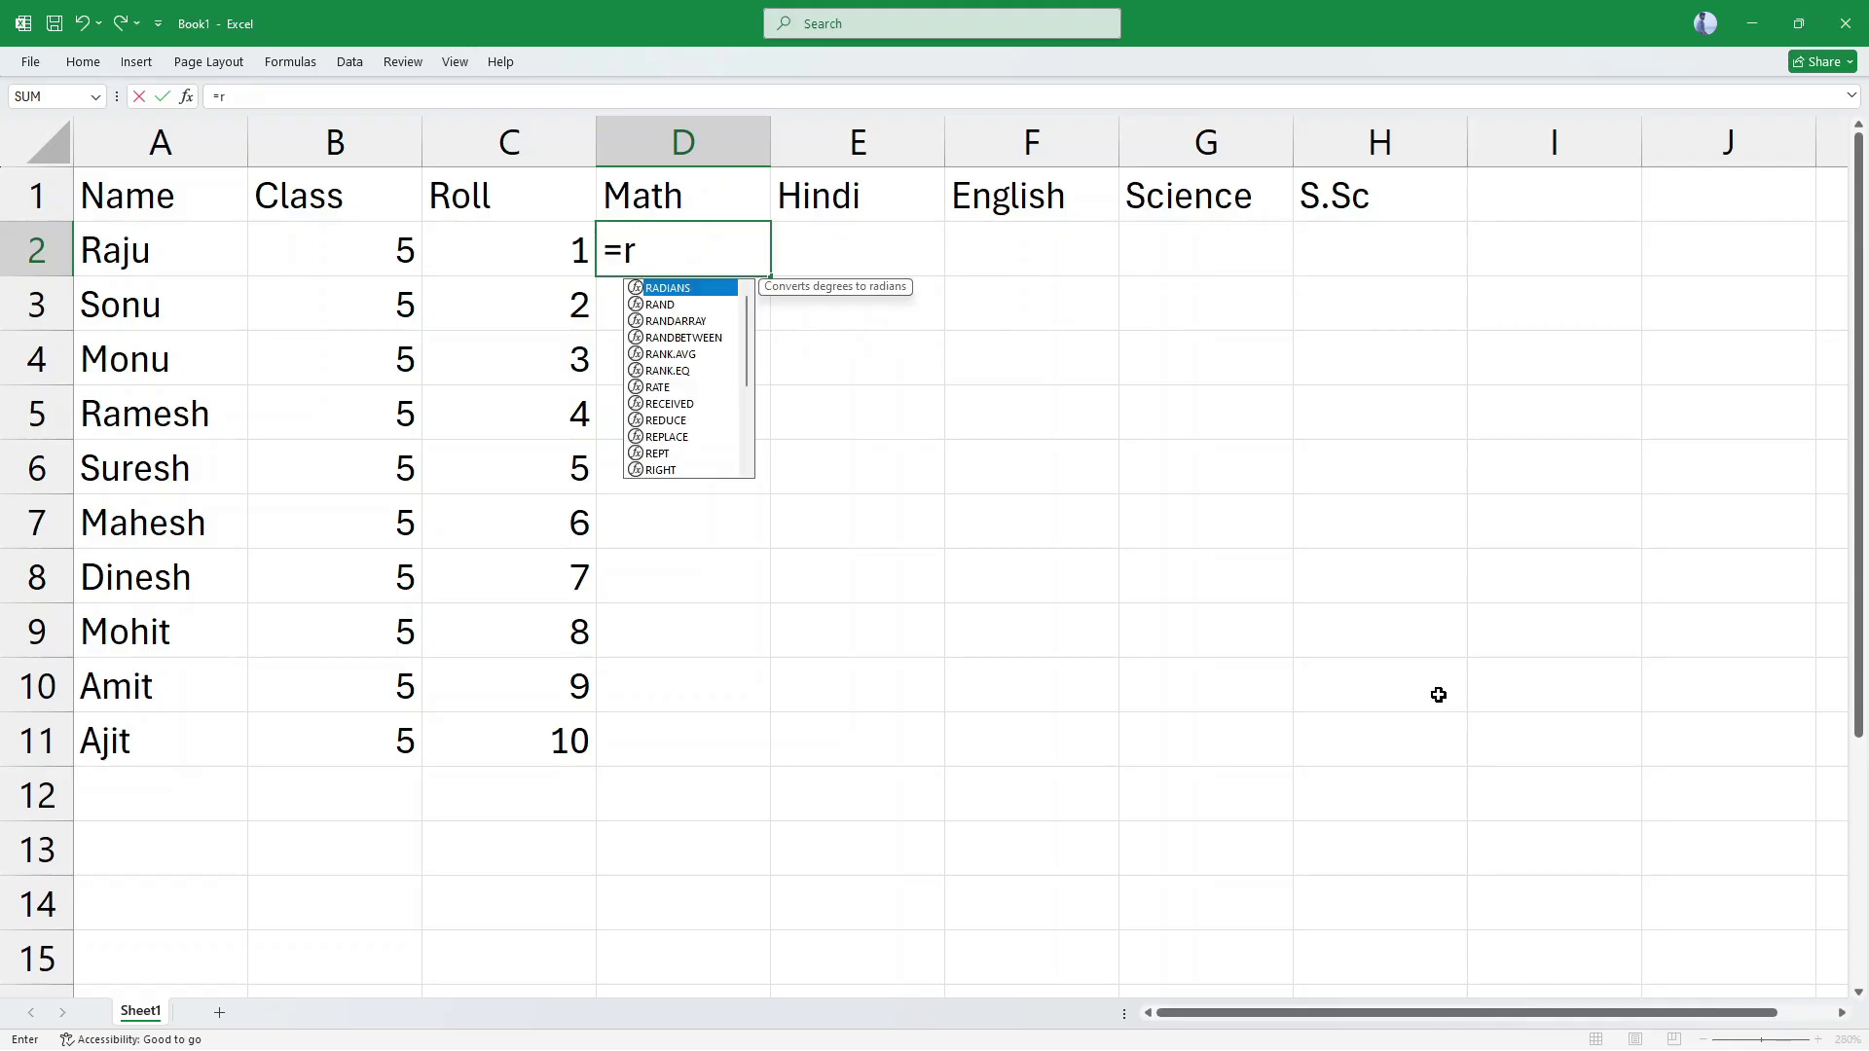
text(andbe)
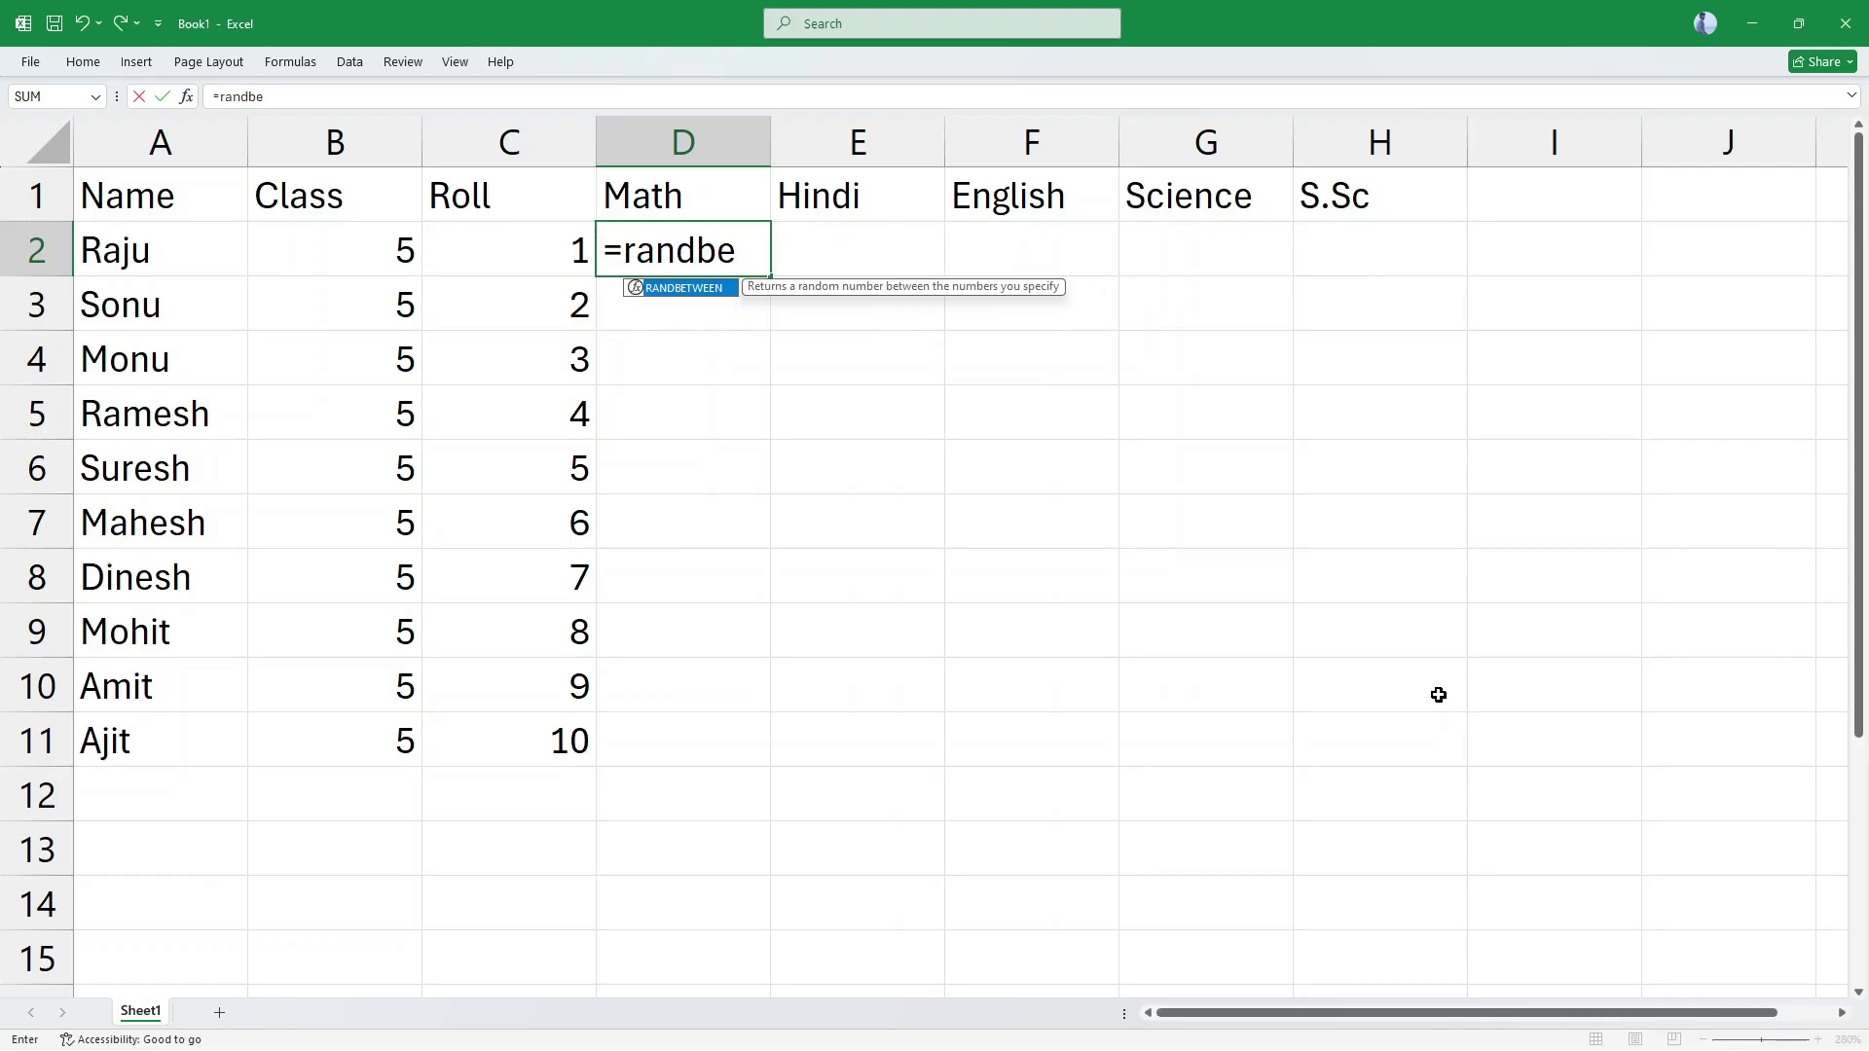
text(tween()
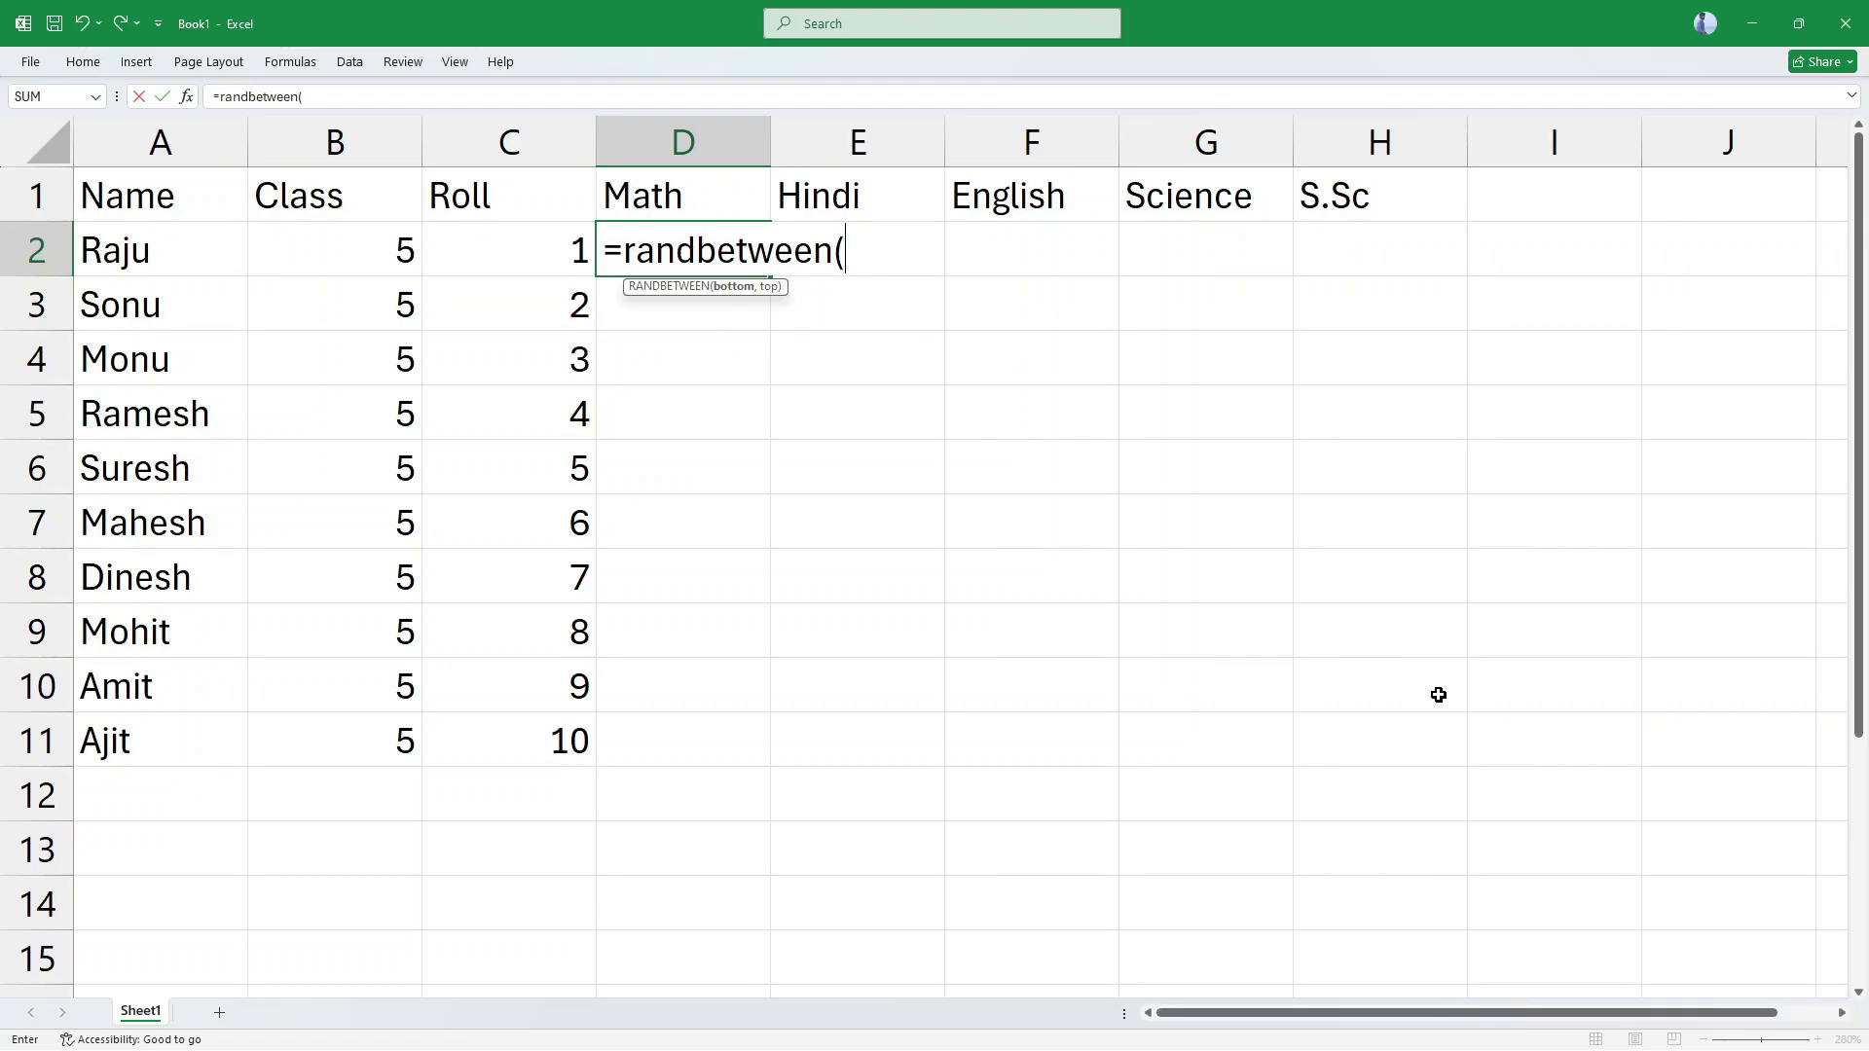
text(29,100))
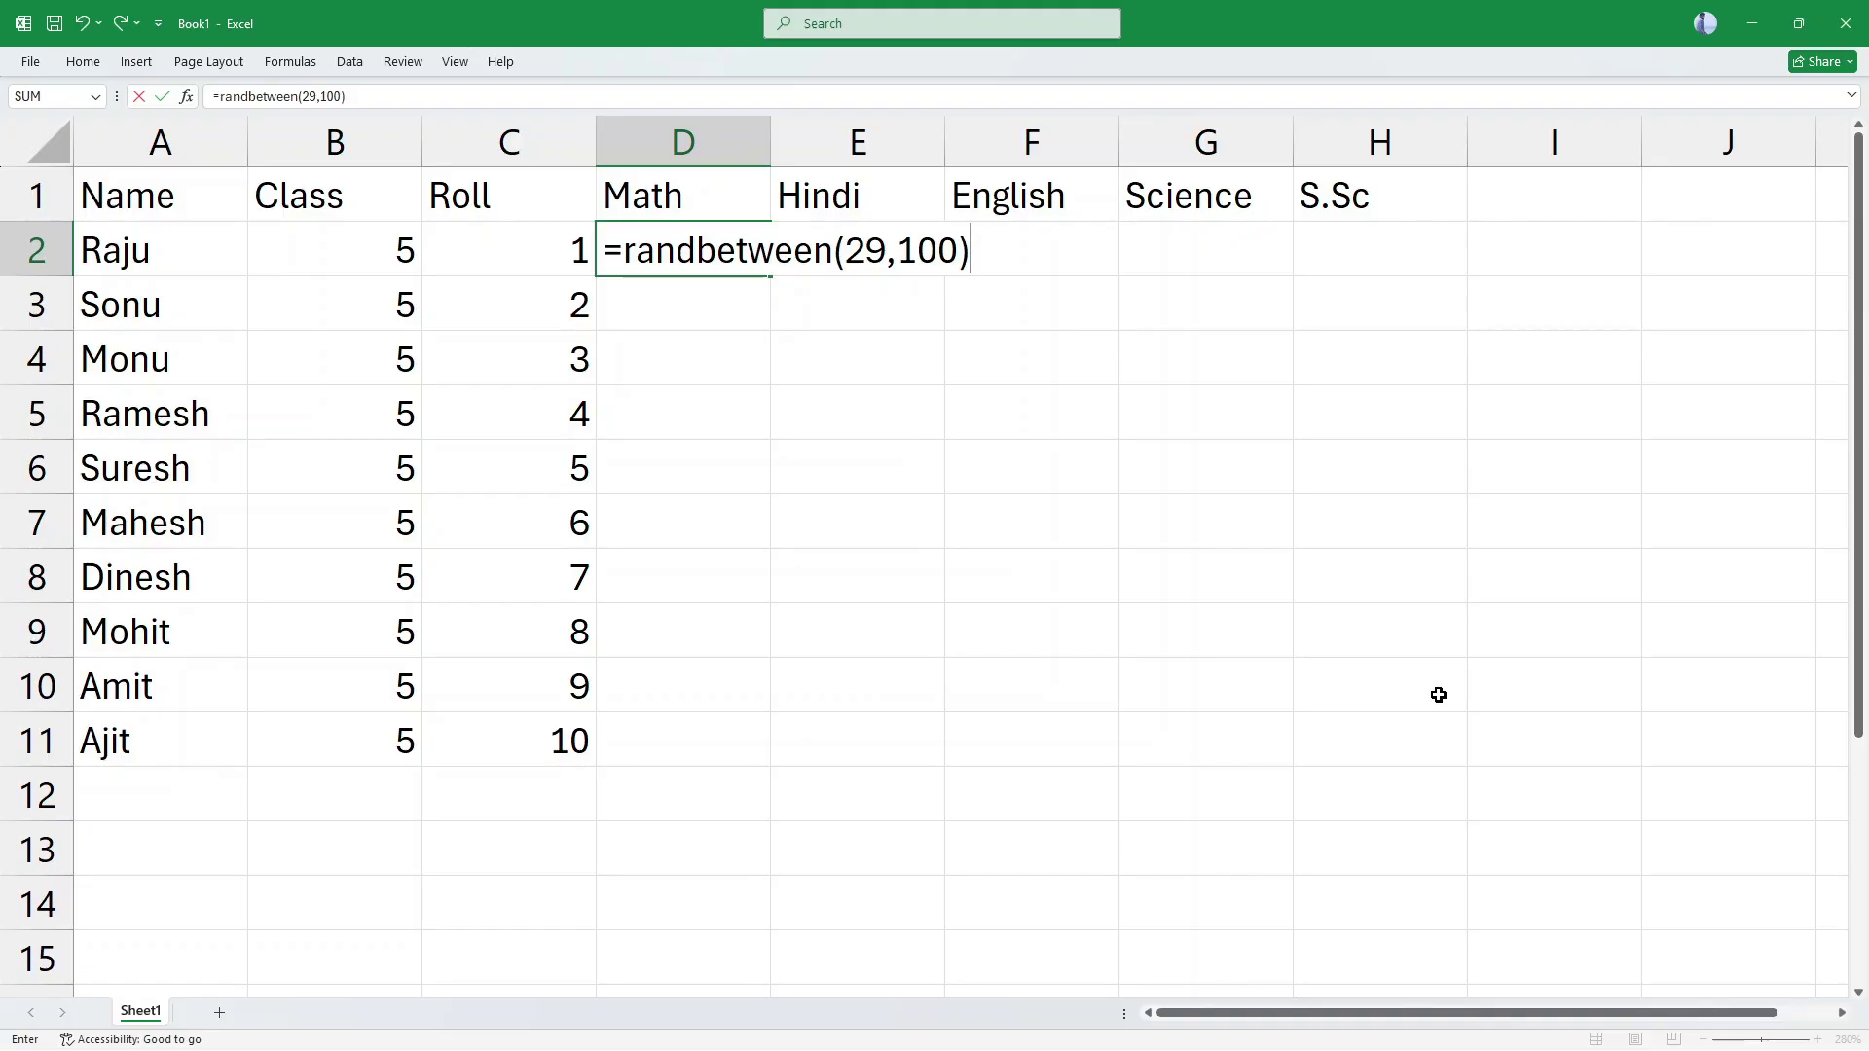
key(Return)
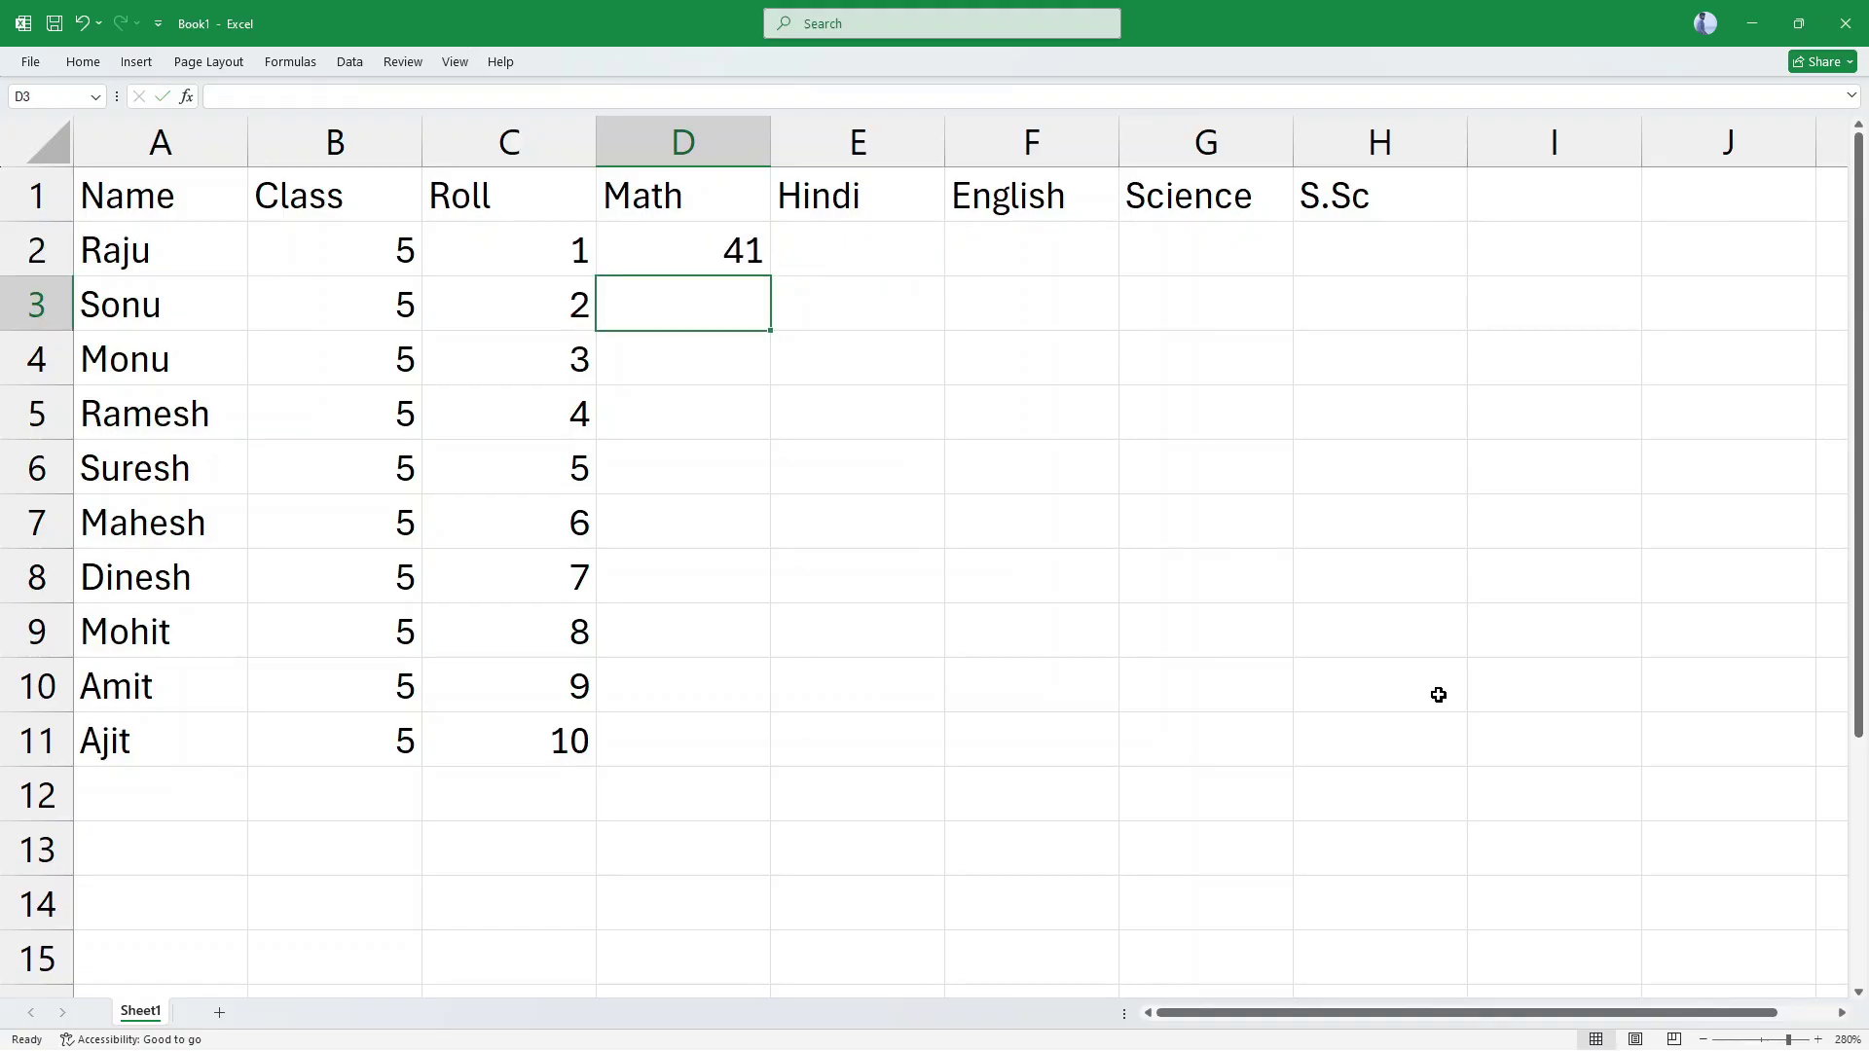
Step: Fill the D2 formula across to H2 and down to row 11, and recalculate the random marks by re-entering E6
click(742, 250)
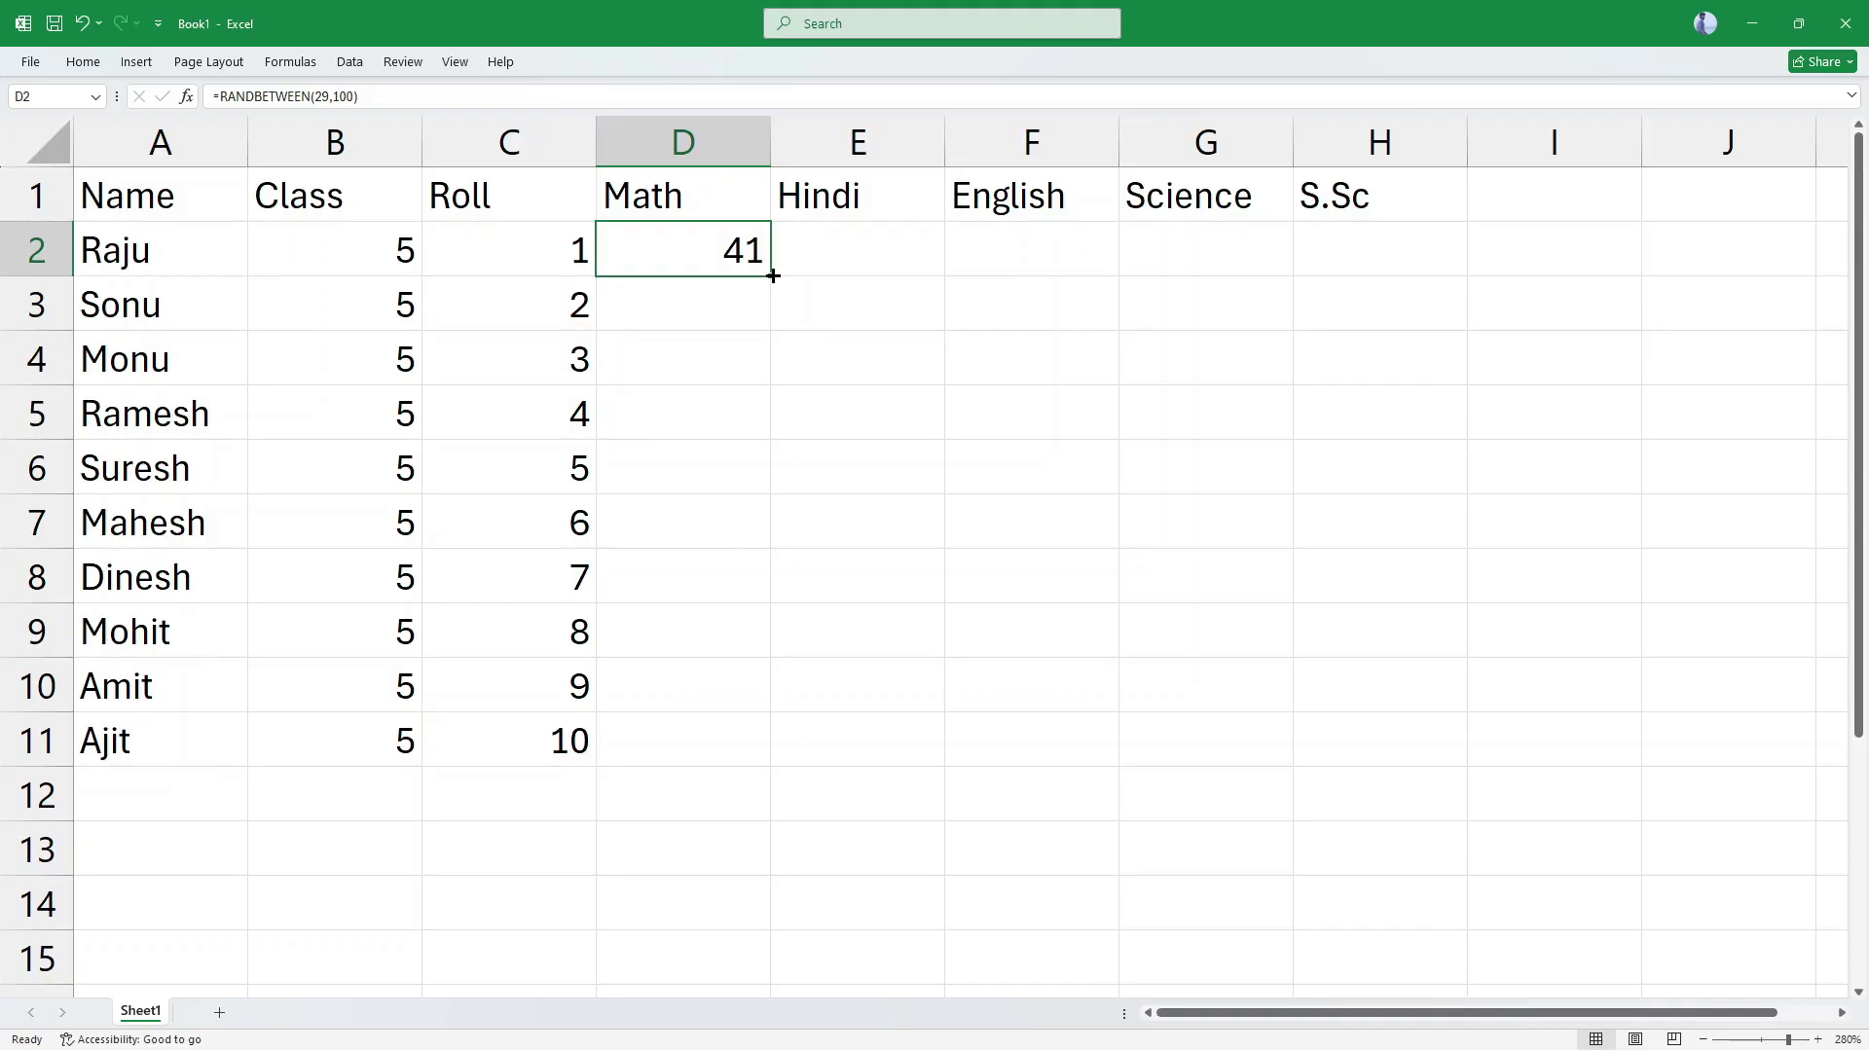
drag(771, 276, 1421, 433)
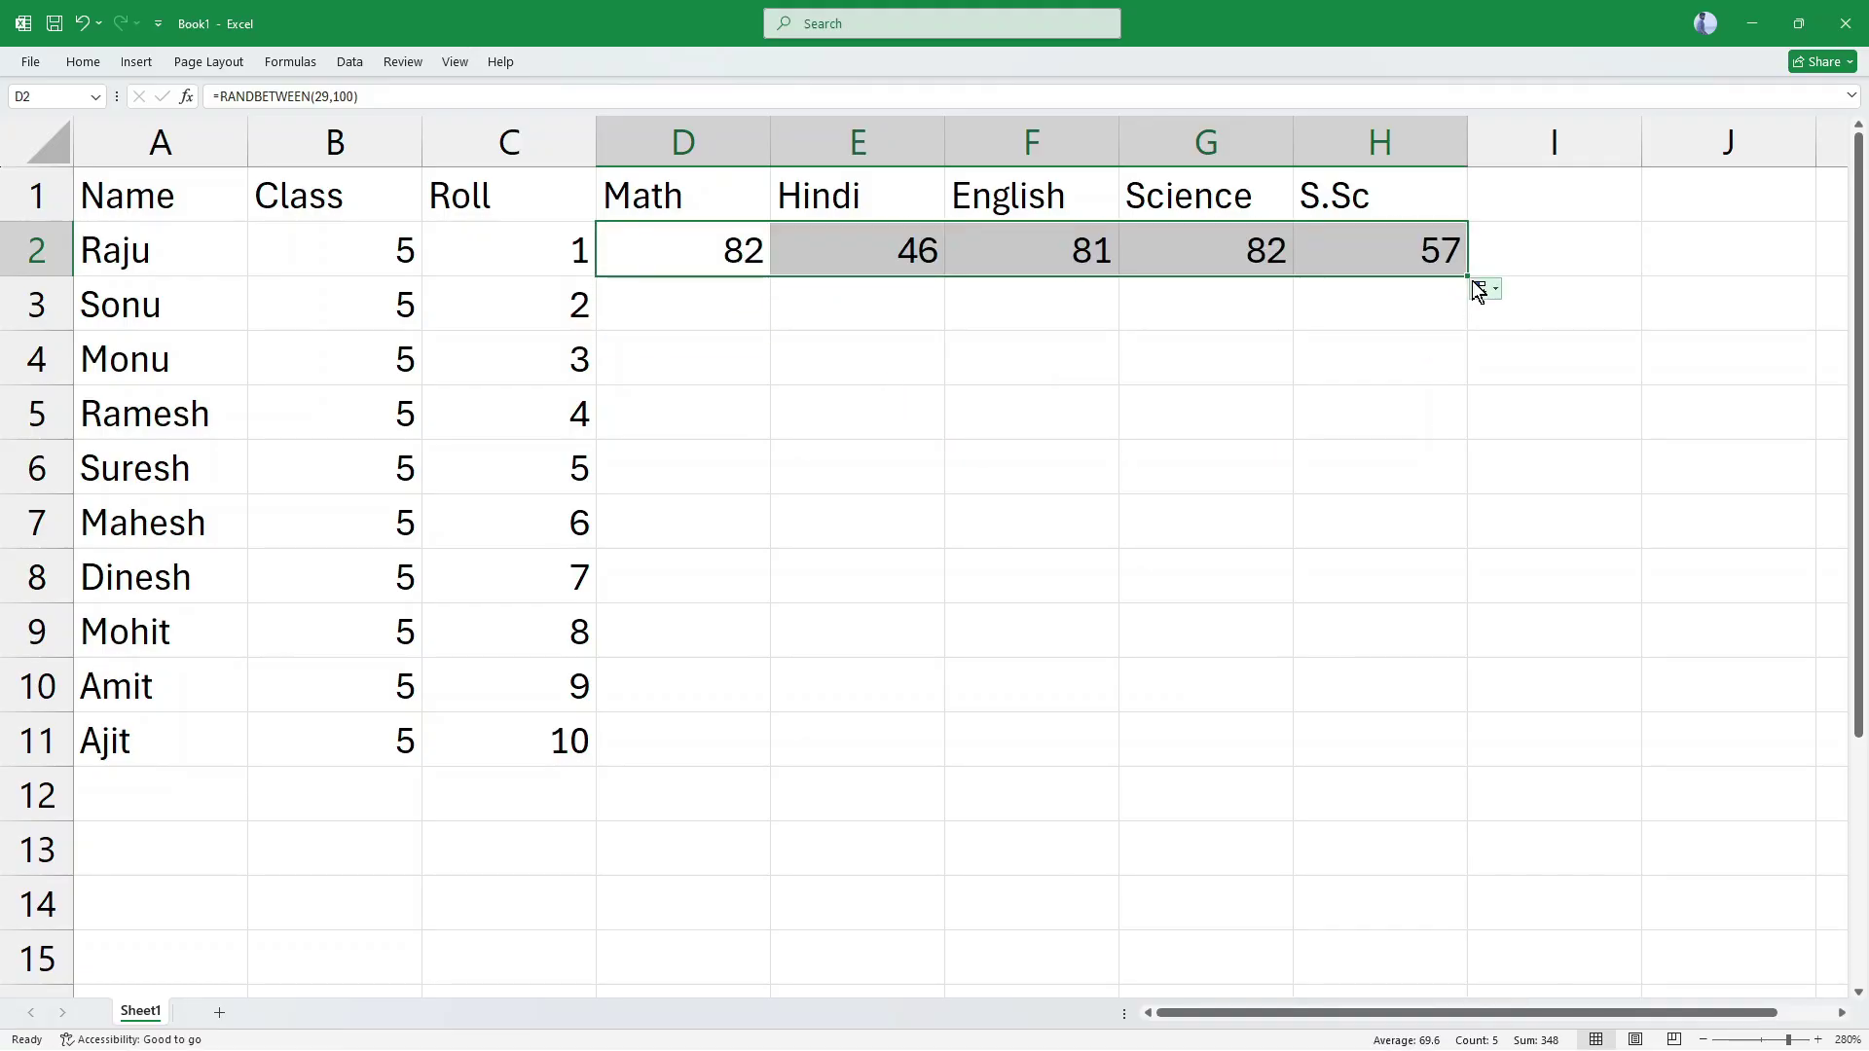
drag(1468, 276, 1444, 768)
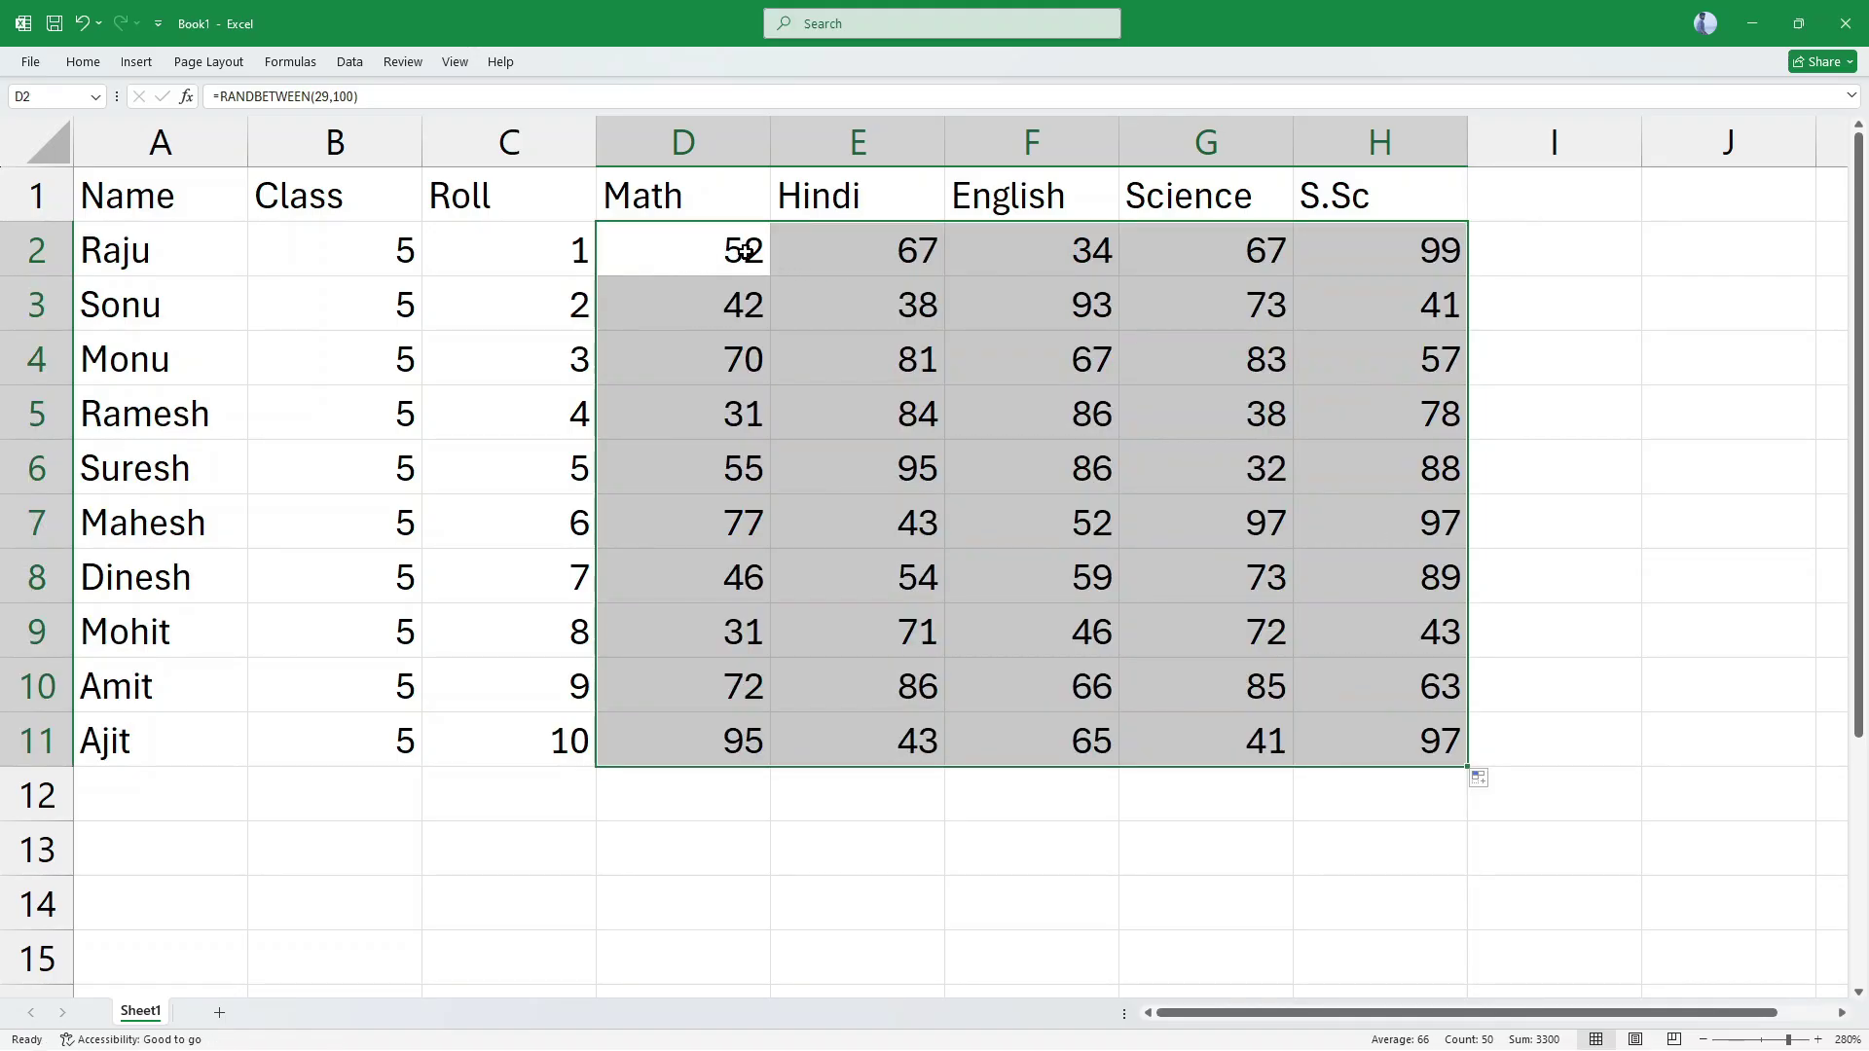
double_click(879, 470)
key(Return)
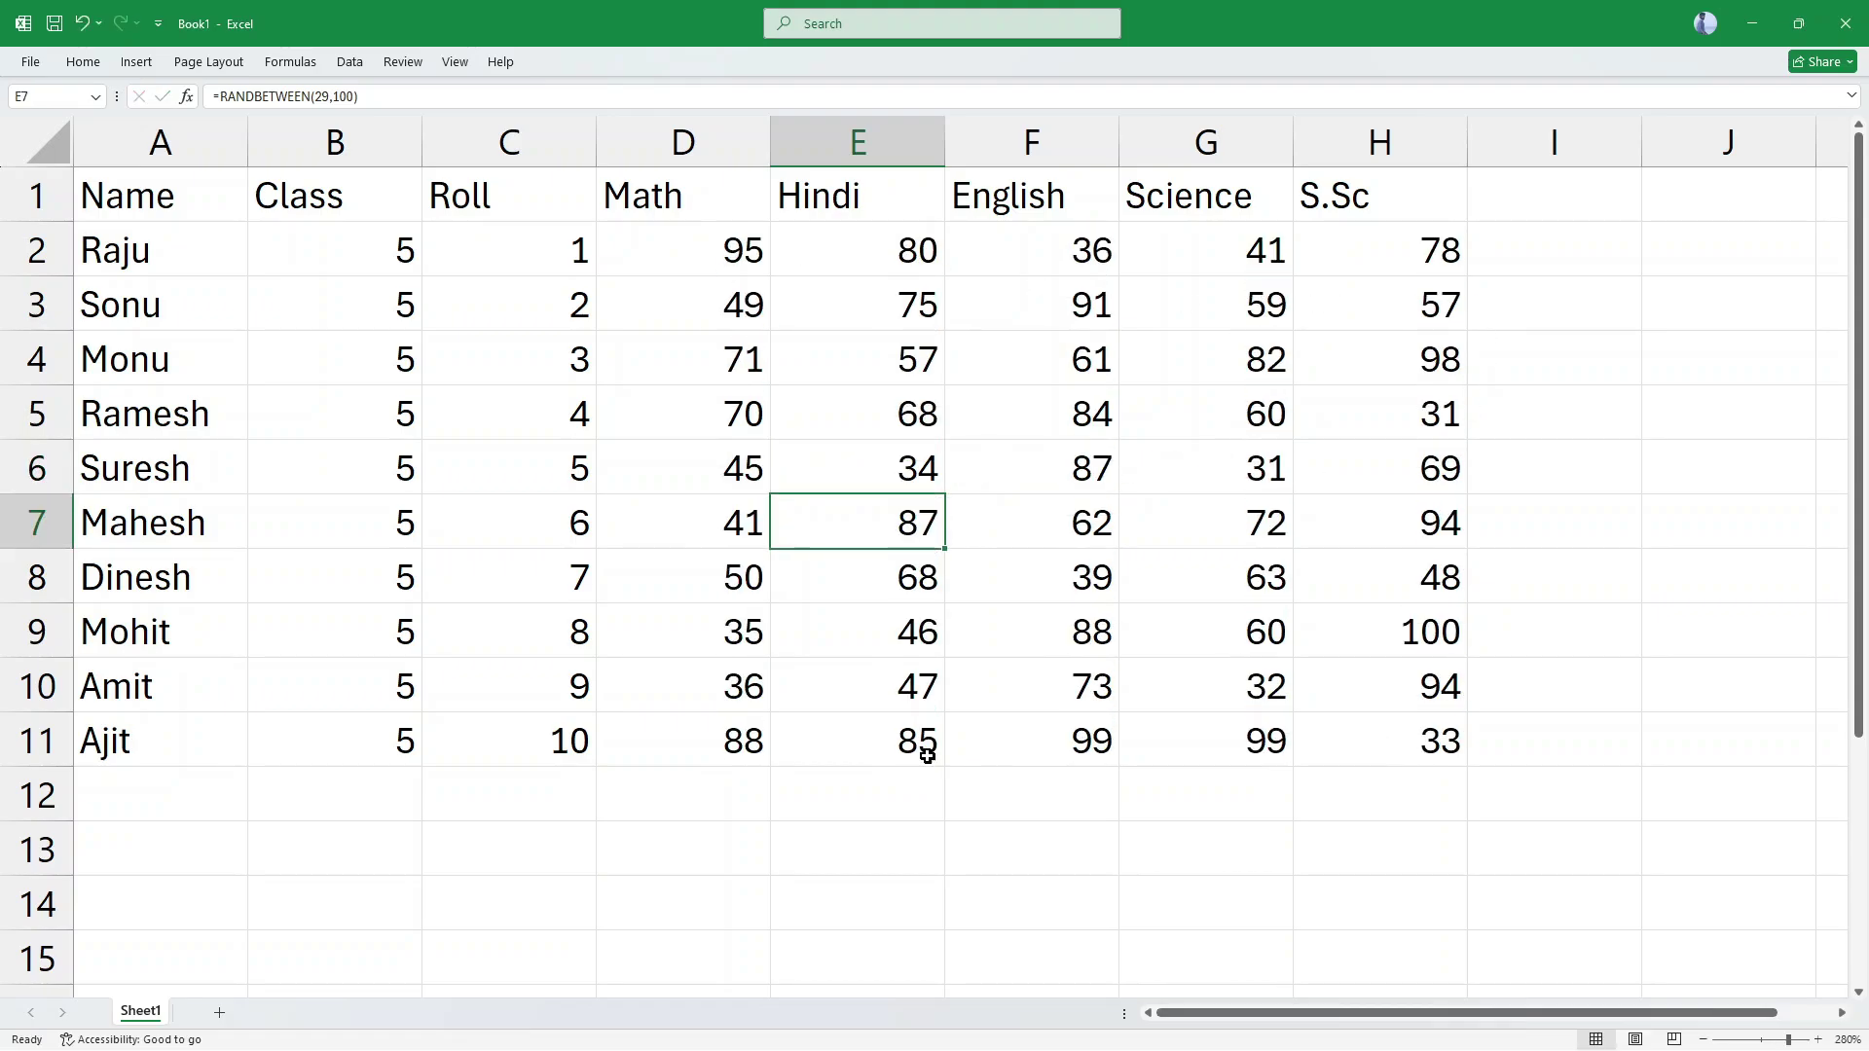
Step: Copy the marks in D2:H11 and paste them back in place as values only, replacing the RANDBETWEEN formulas
drag(681, 245, 1304, 730)
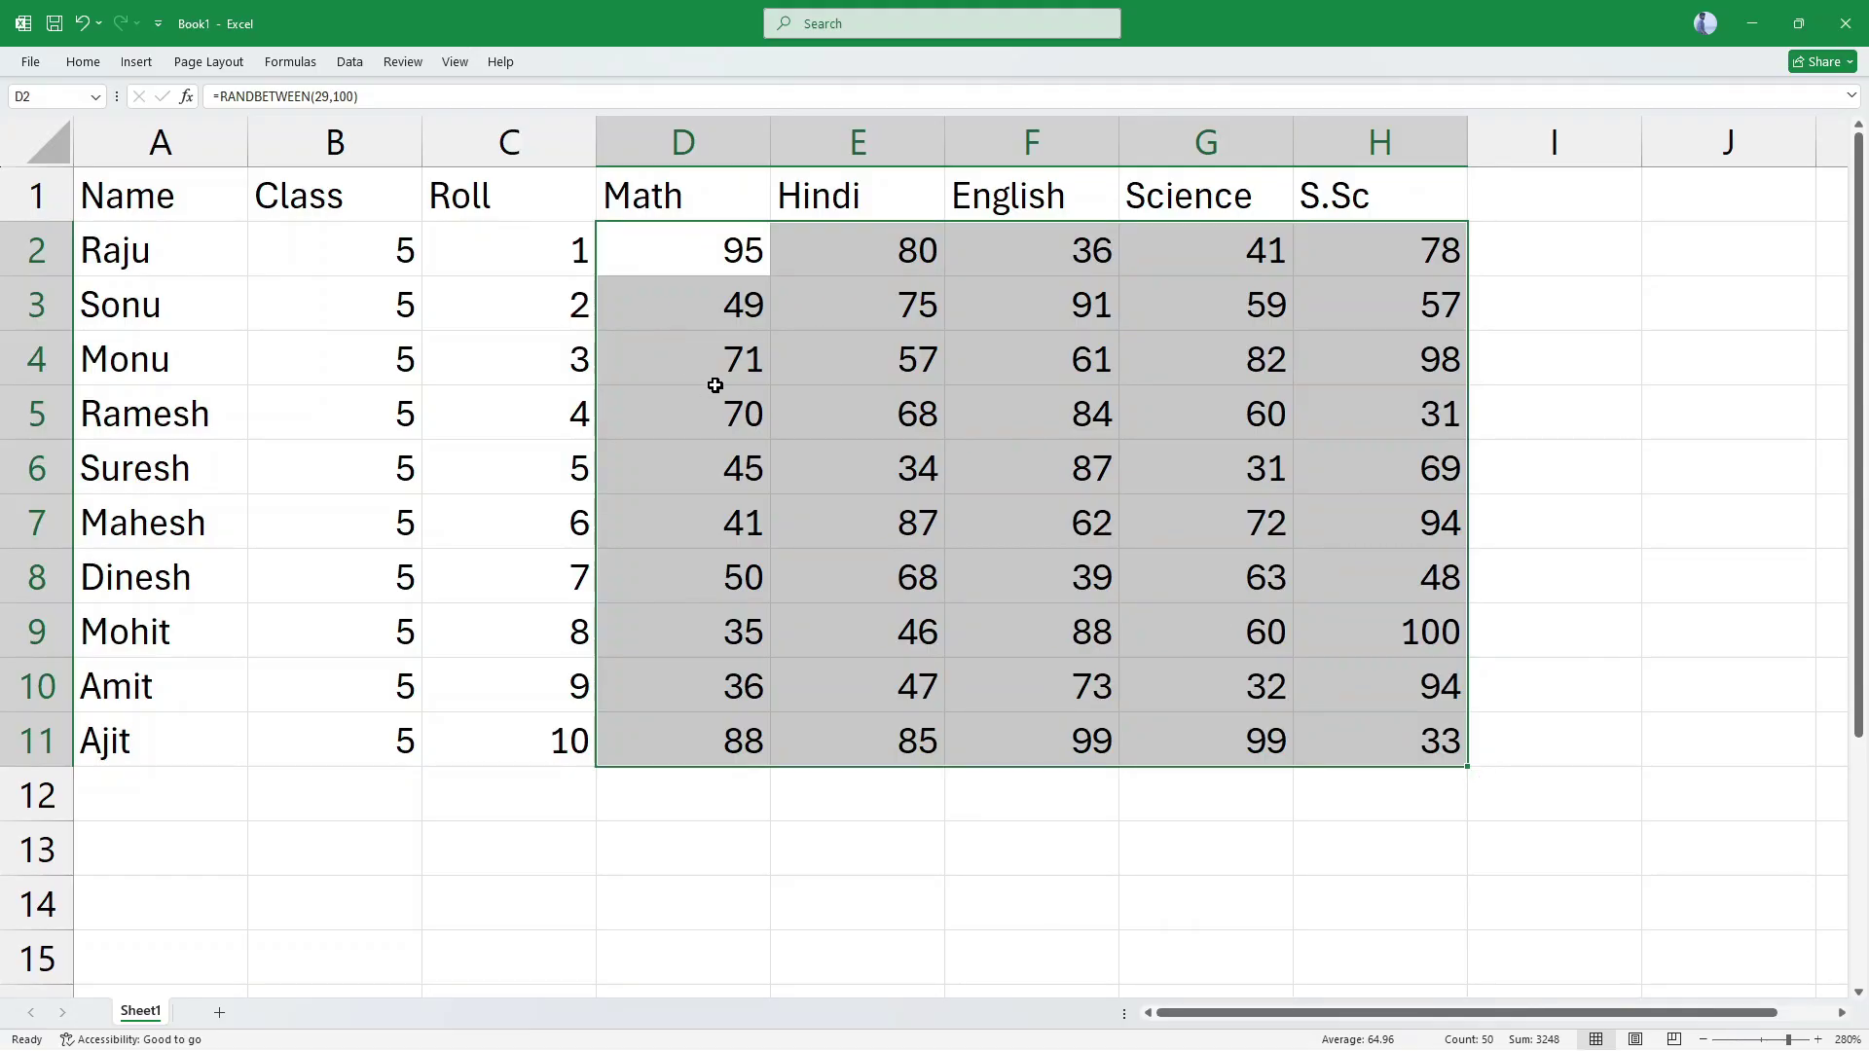
key(ctrl+c)
click(692, 255)
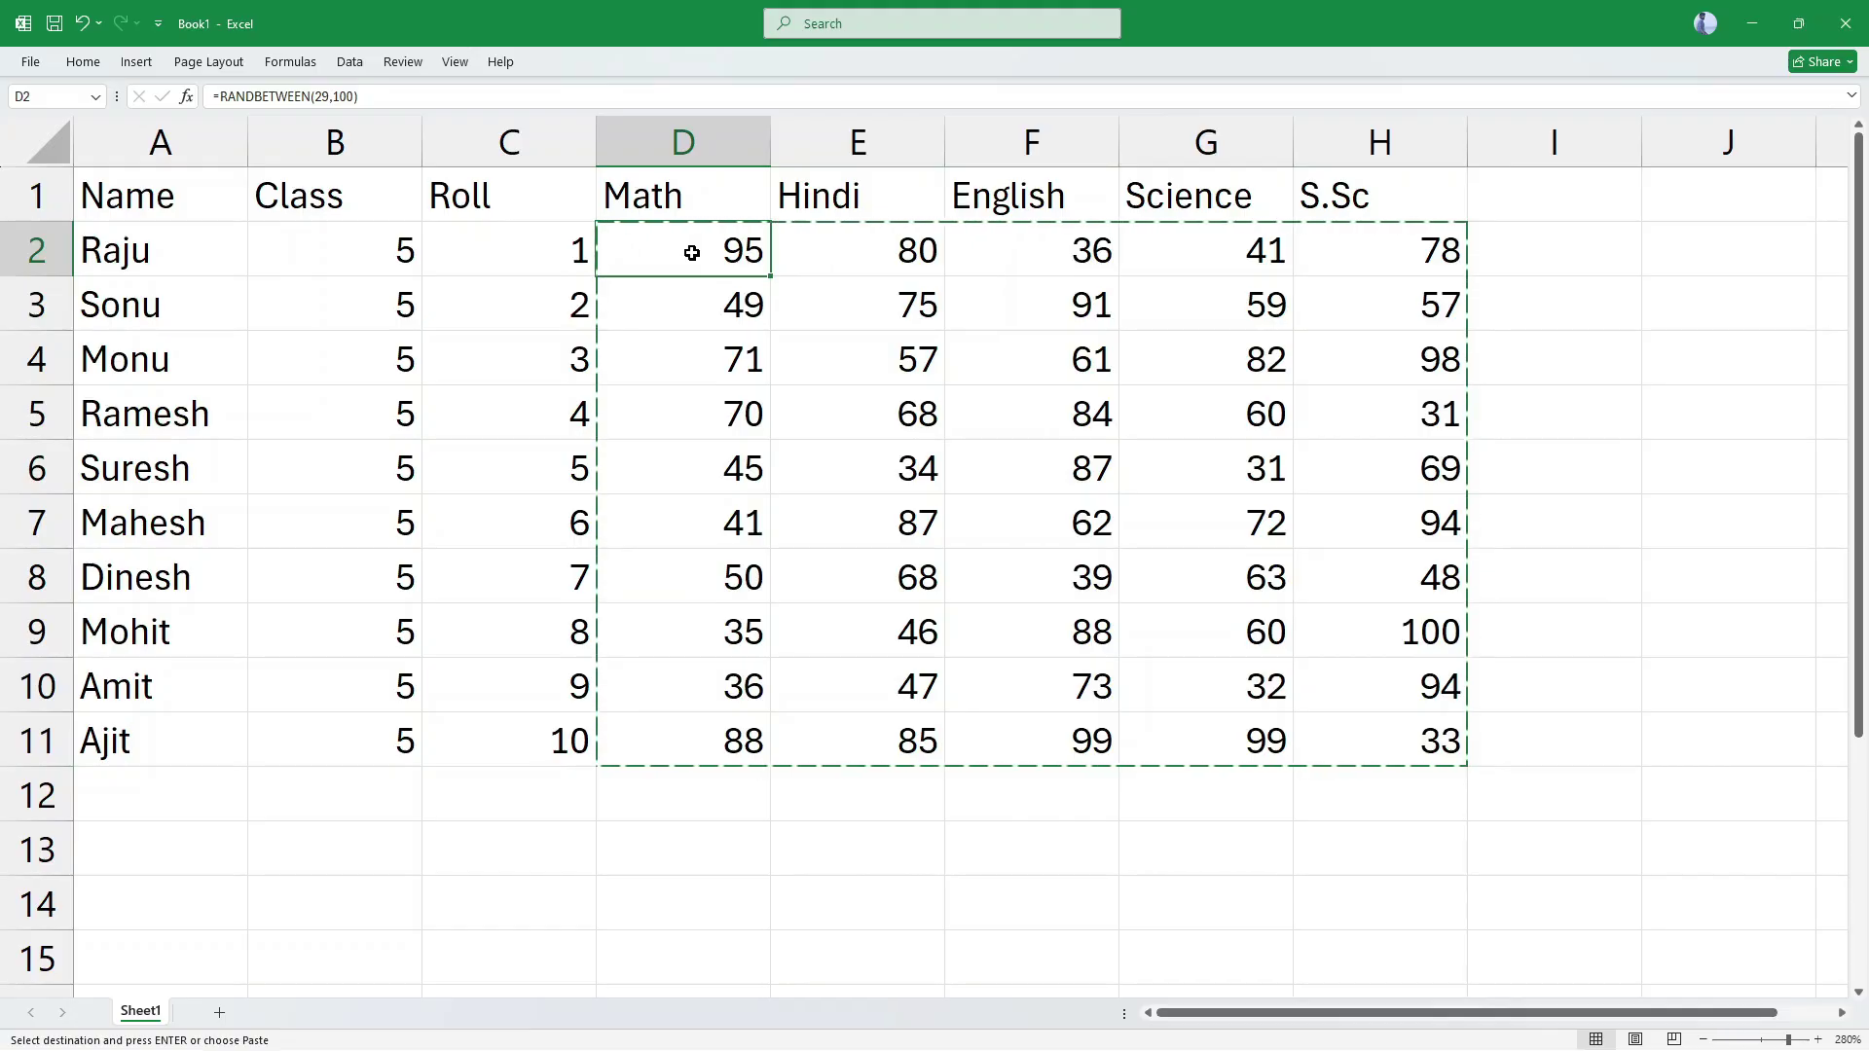
click(78, 65)
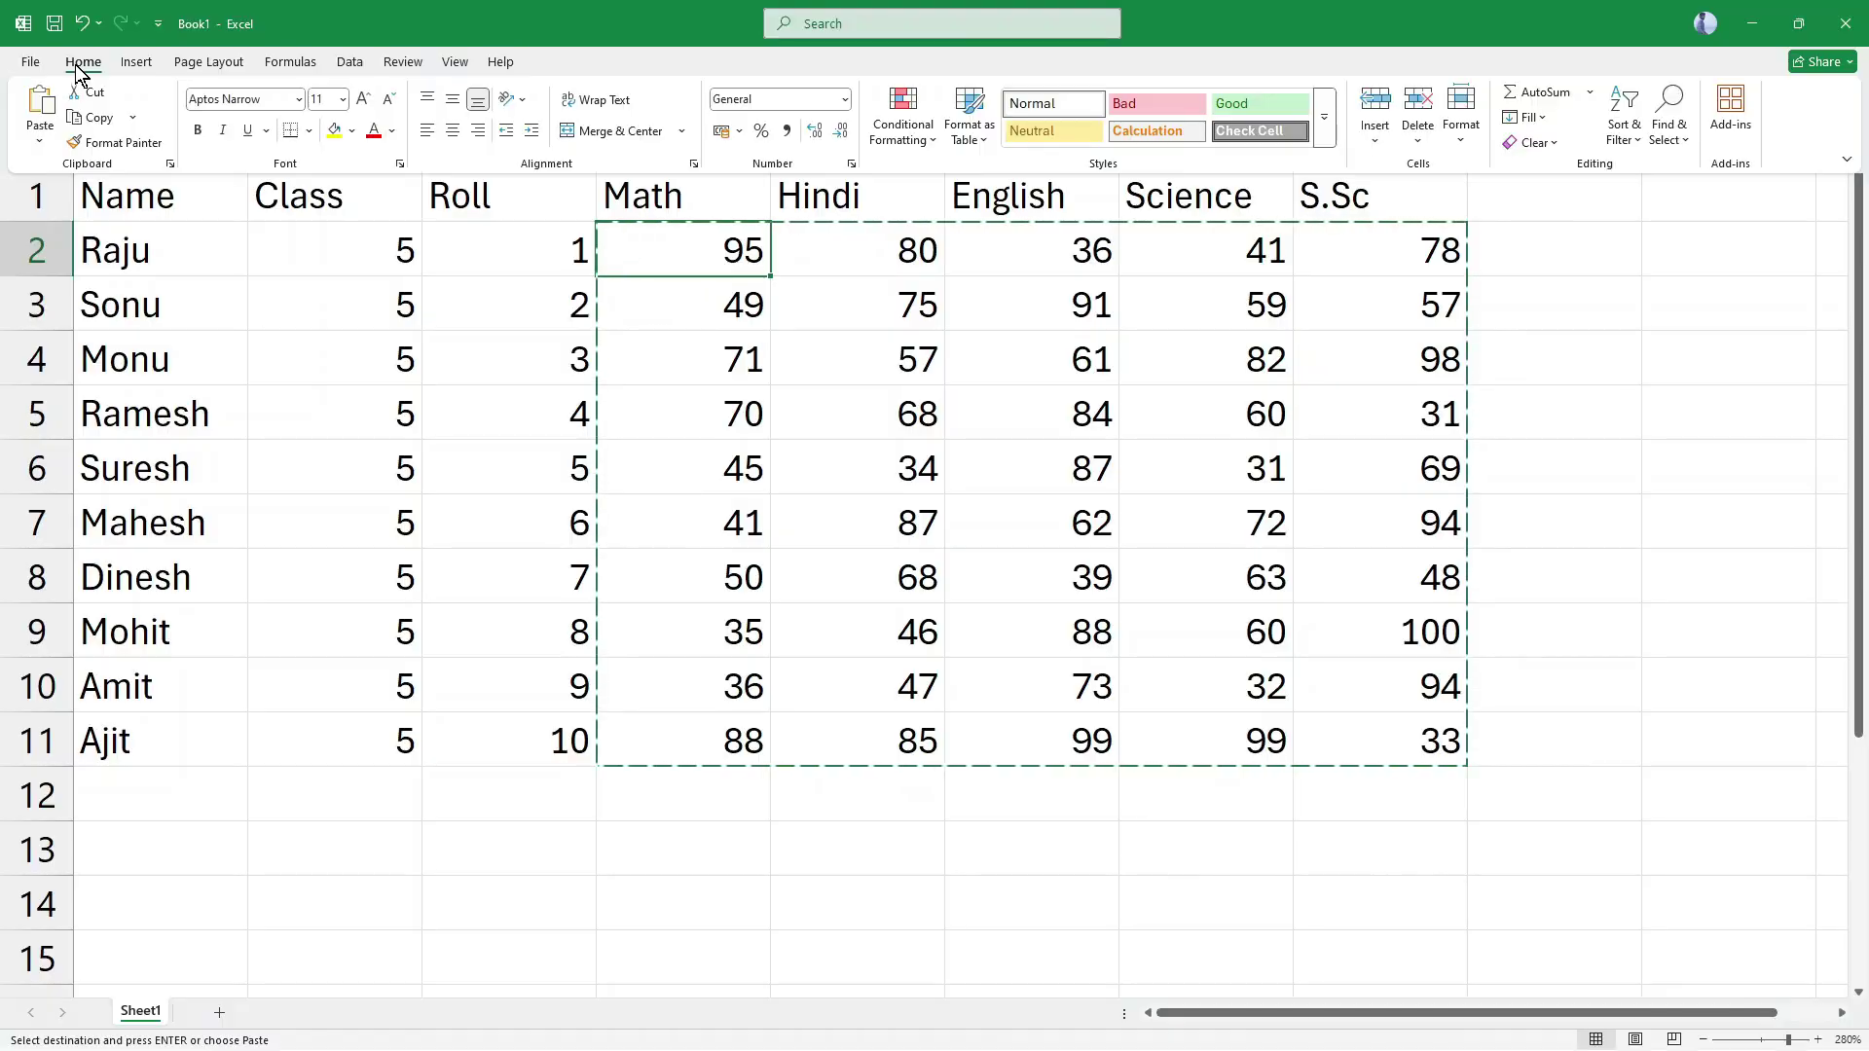
click(39, 149)
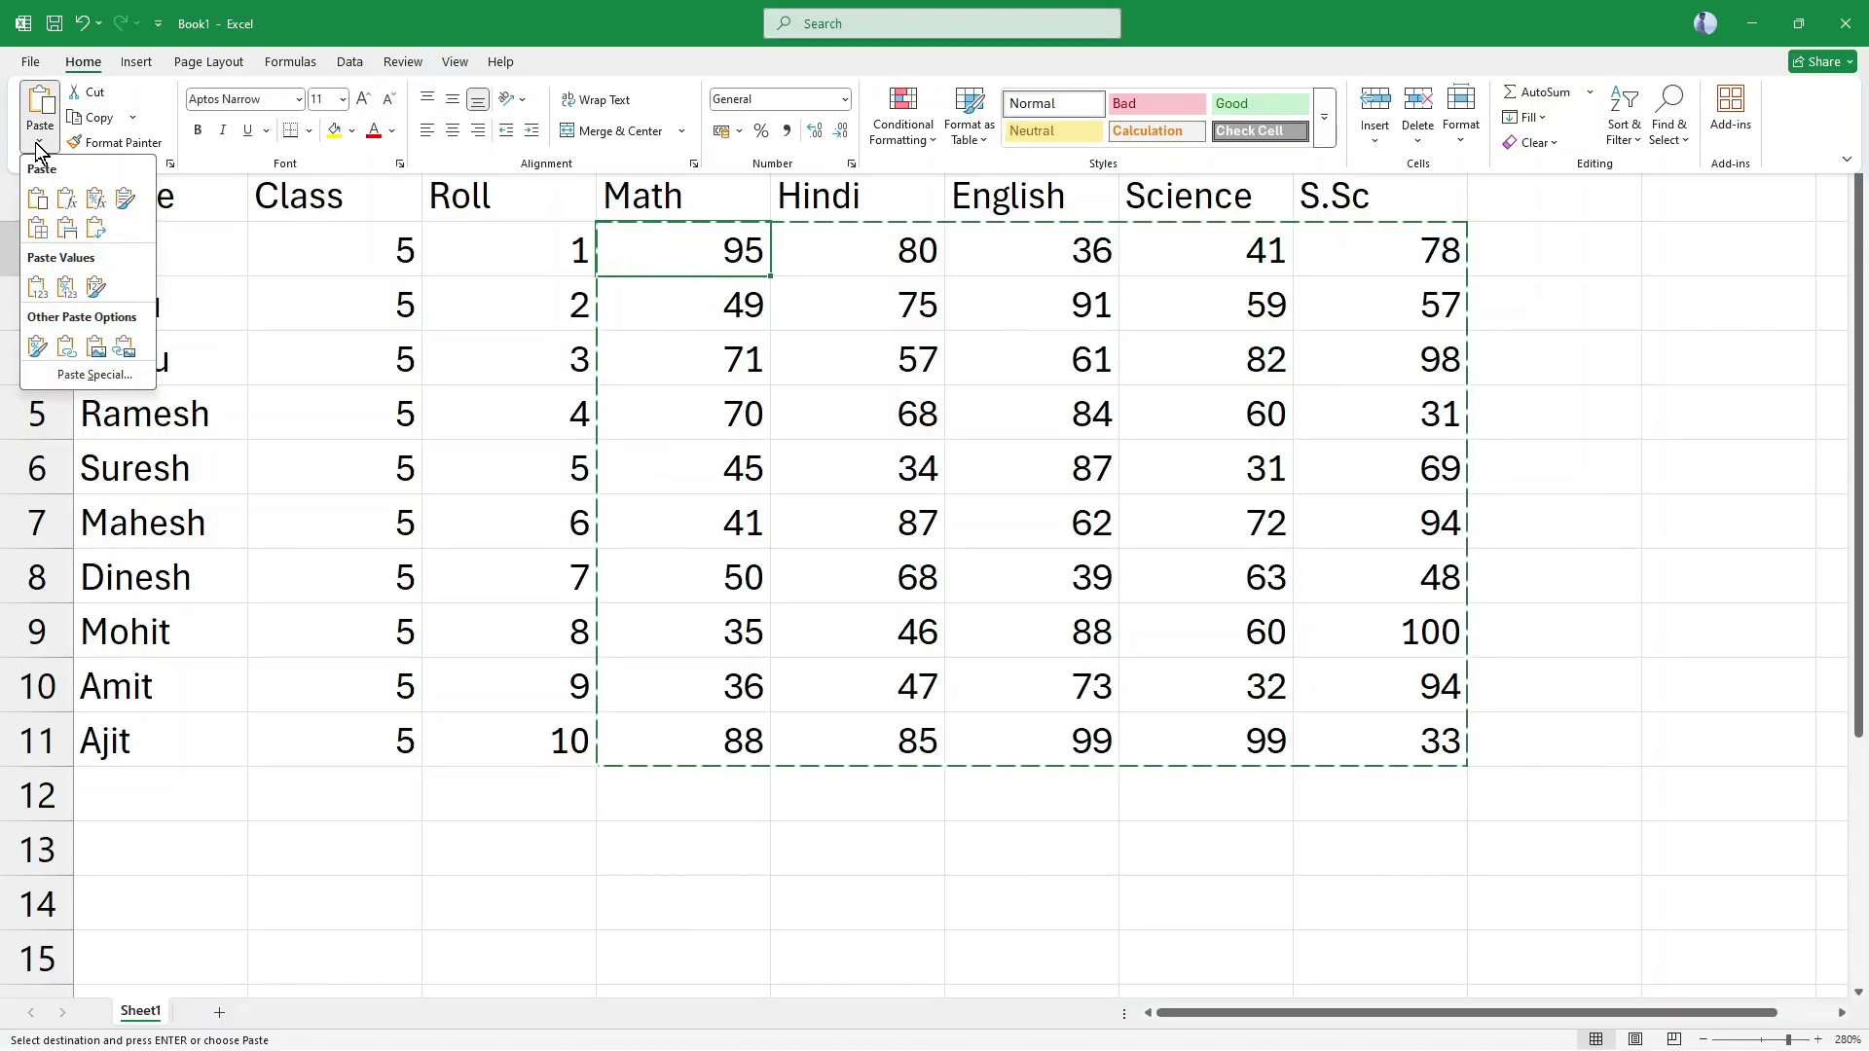
click(37, 286)
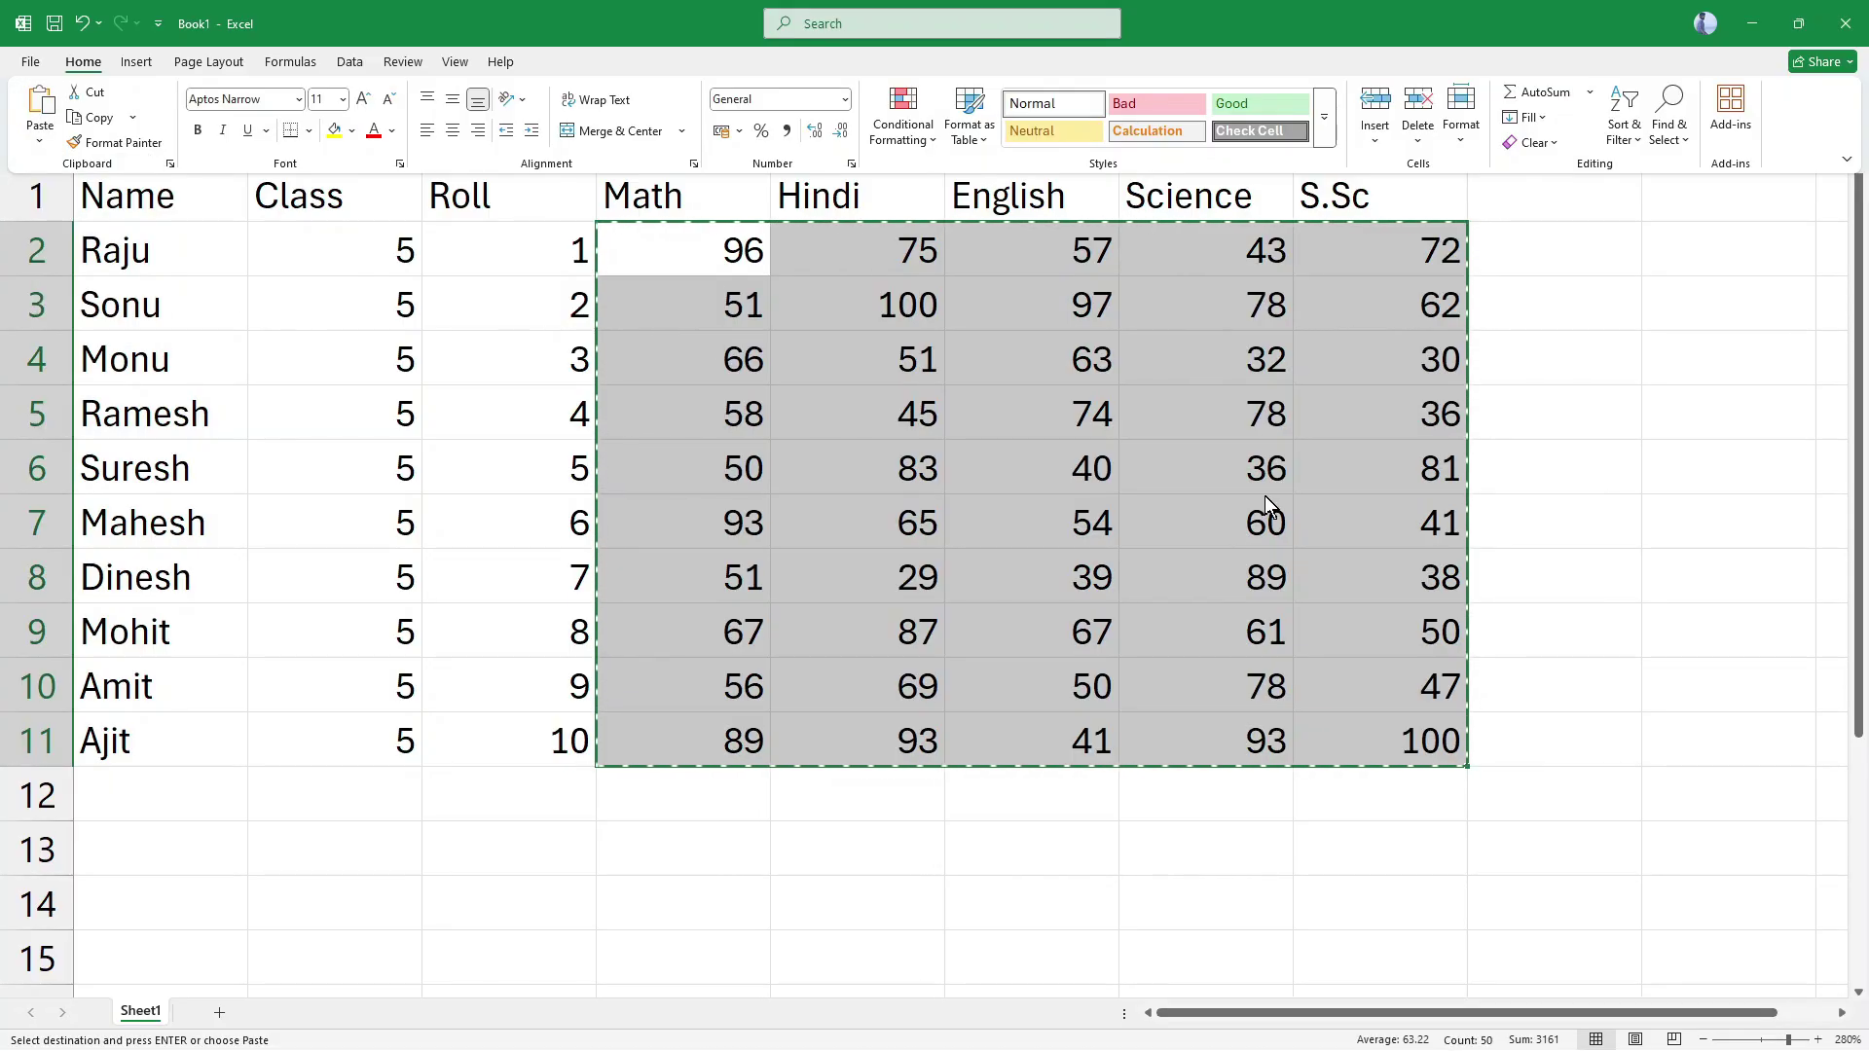
click(759, 251)
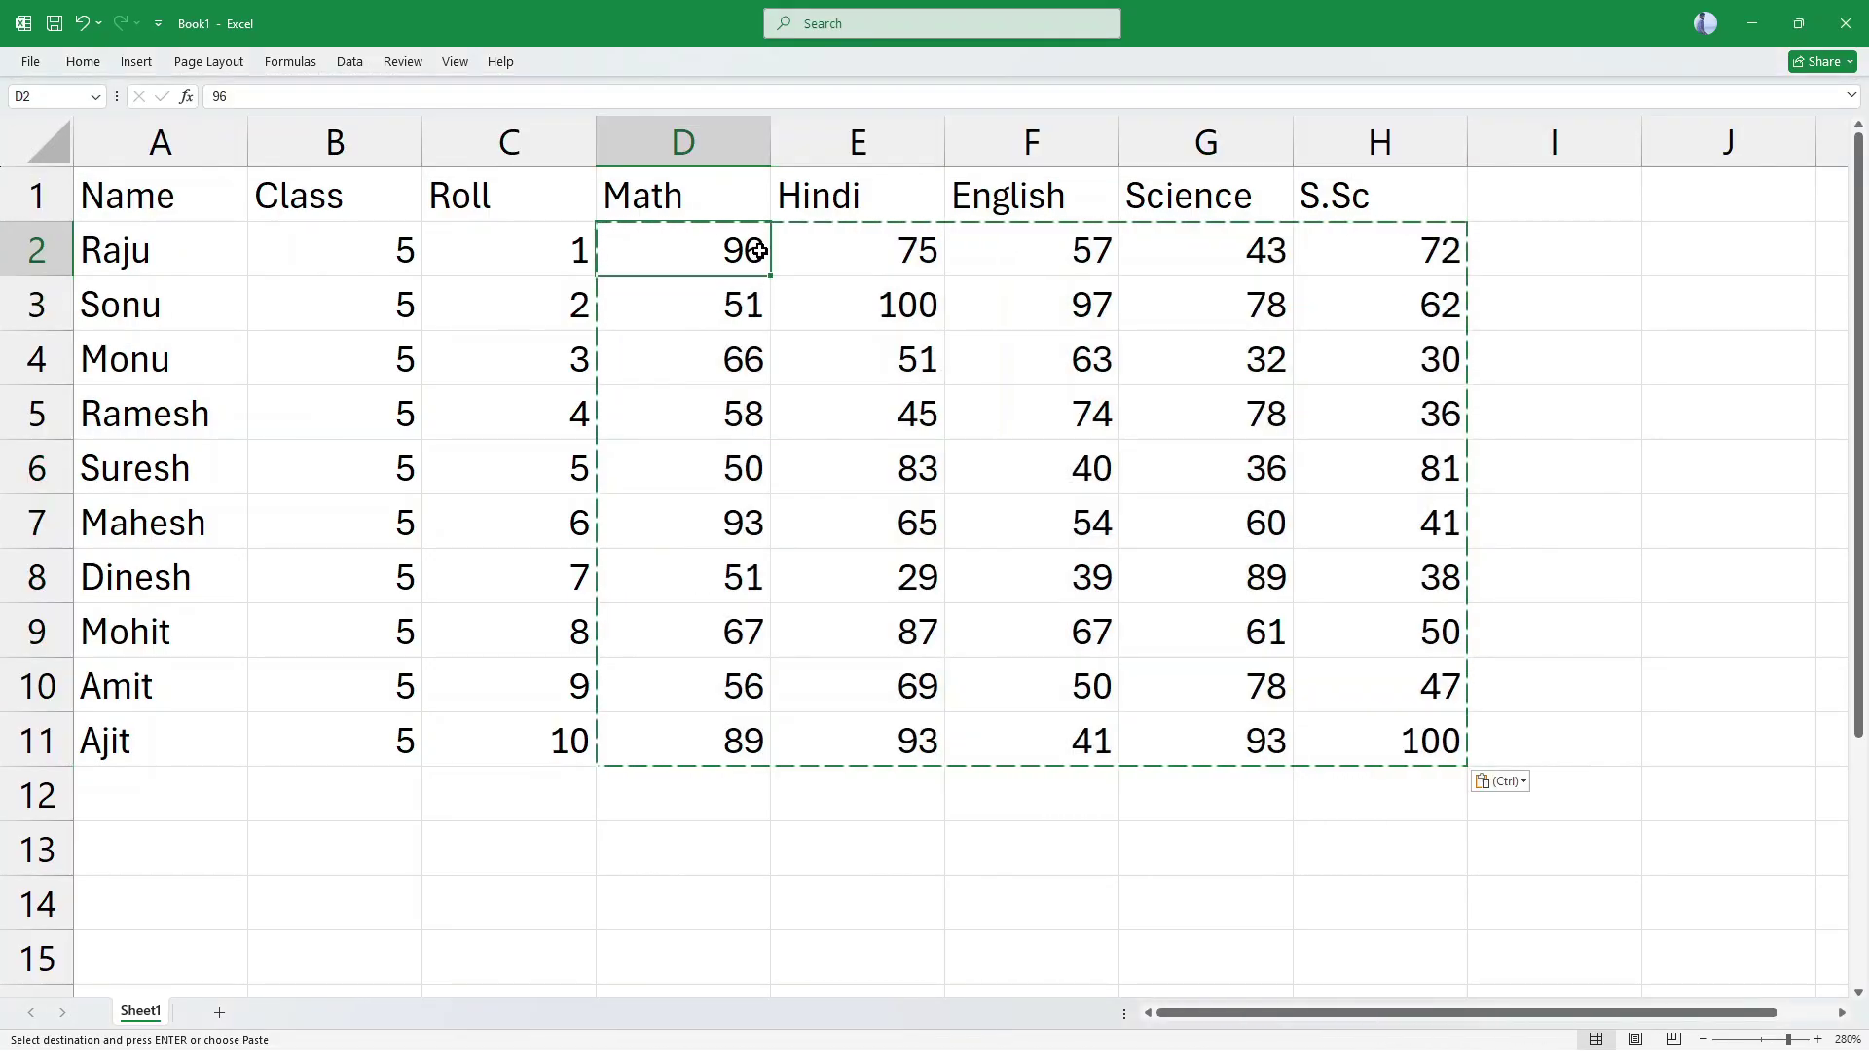
drag(707, 252, 1382, 753)
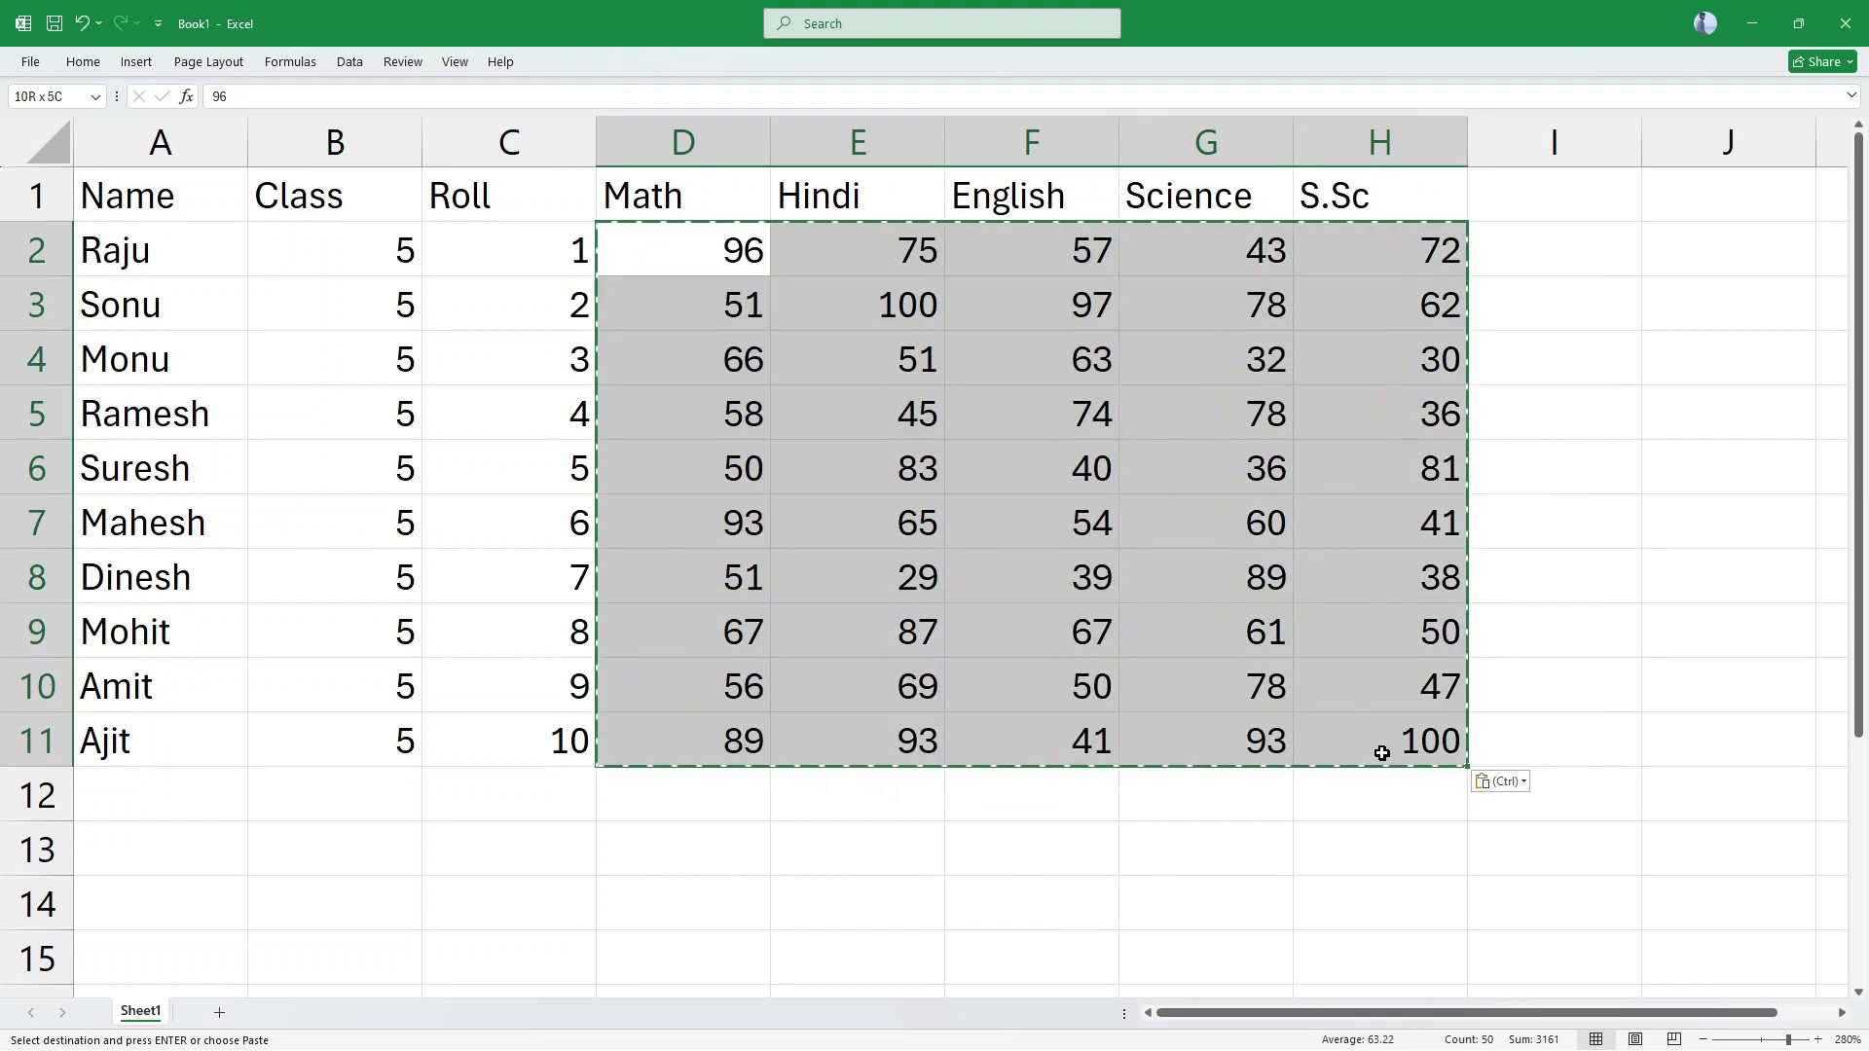
click(983, 445)
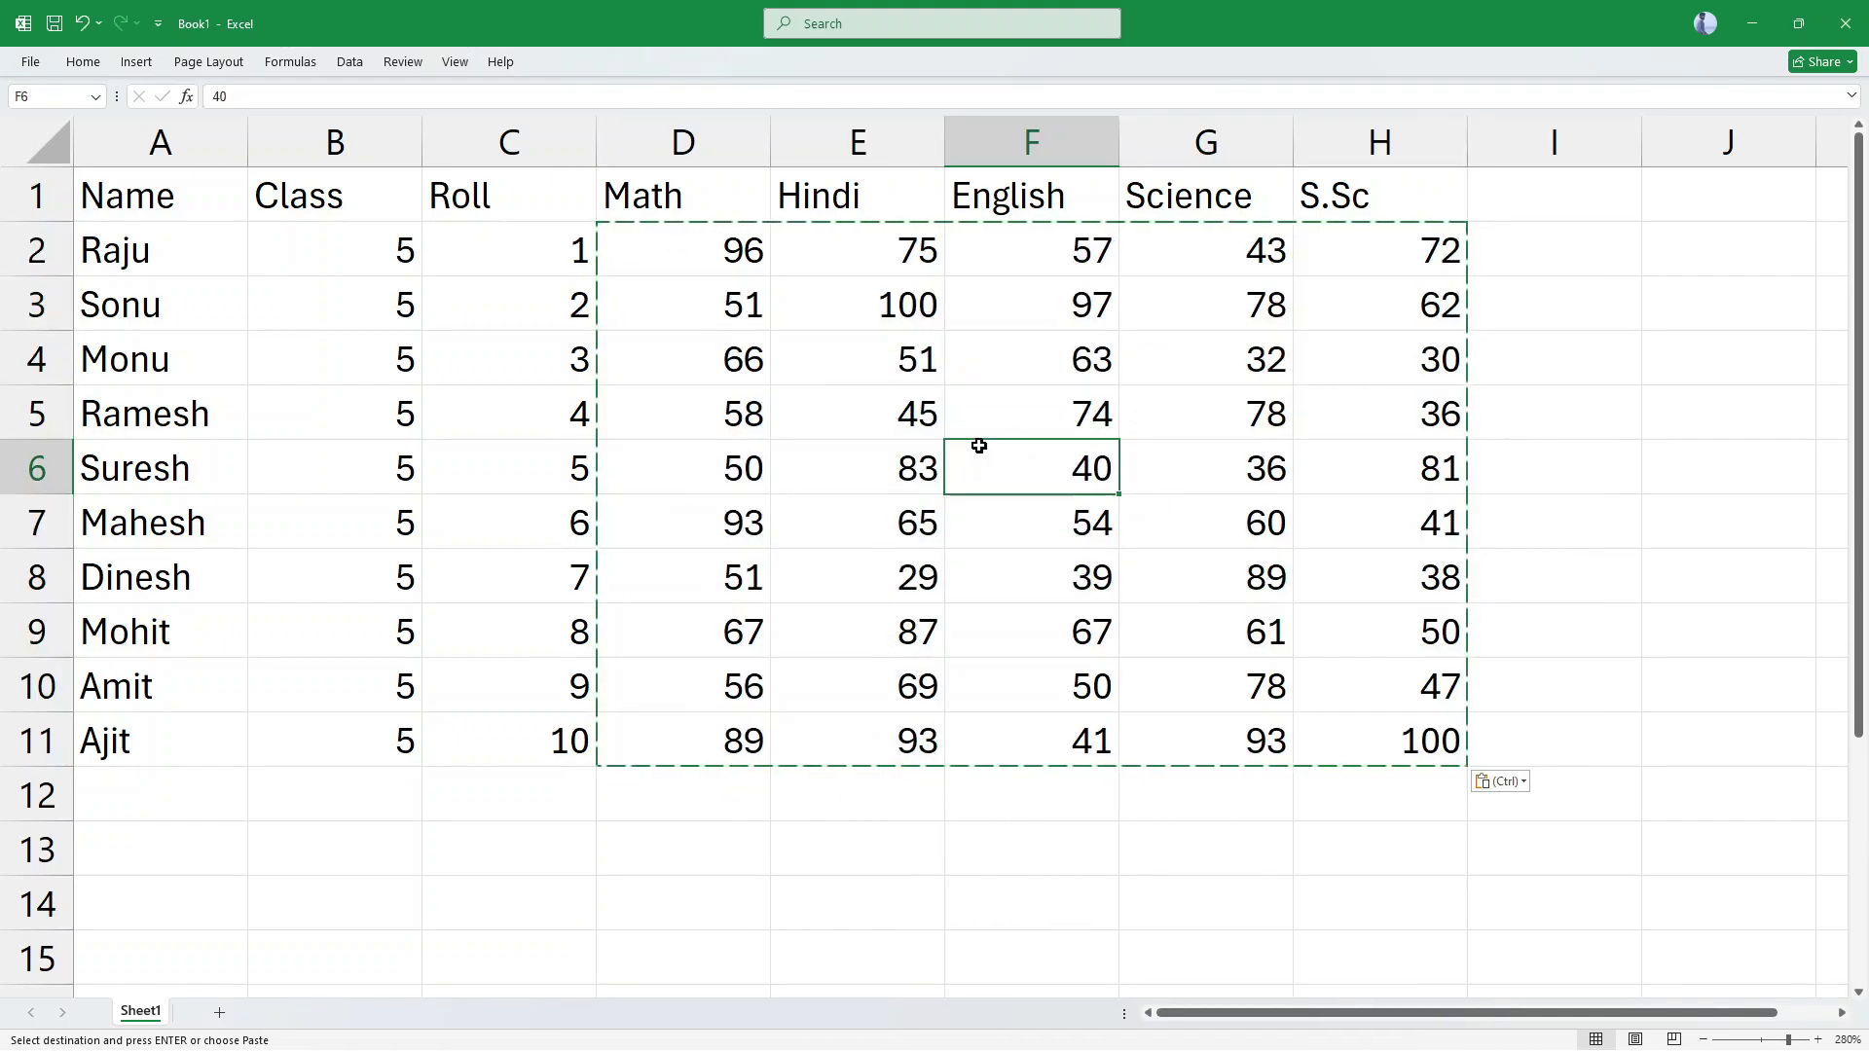
Step: Examine individual mark cells within D2:H11 to check that they hold fixed values, and cancel the pending copy selection
click(1026, 353)
click(1207, 350)
click(1380, 305)
click(1380, 739)
click(1380, 631)
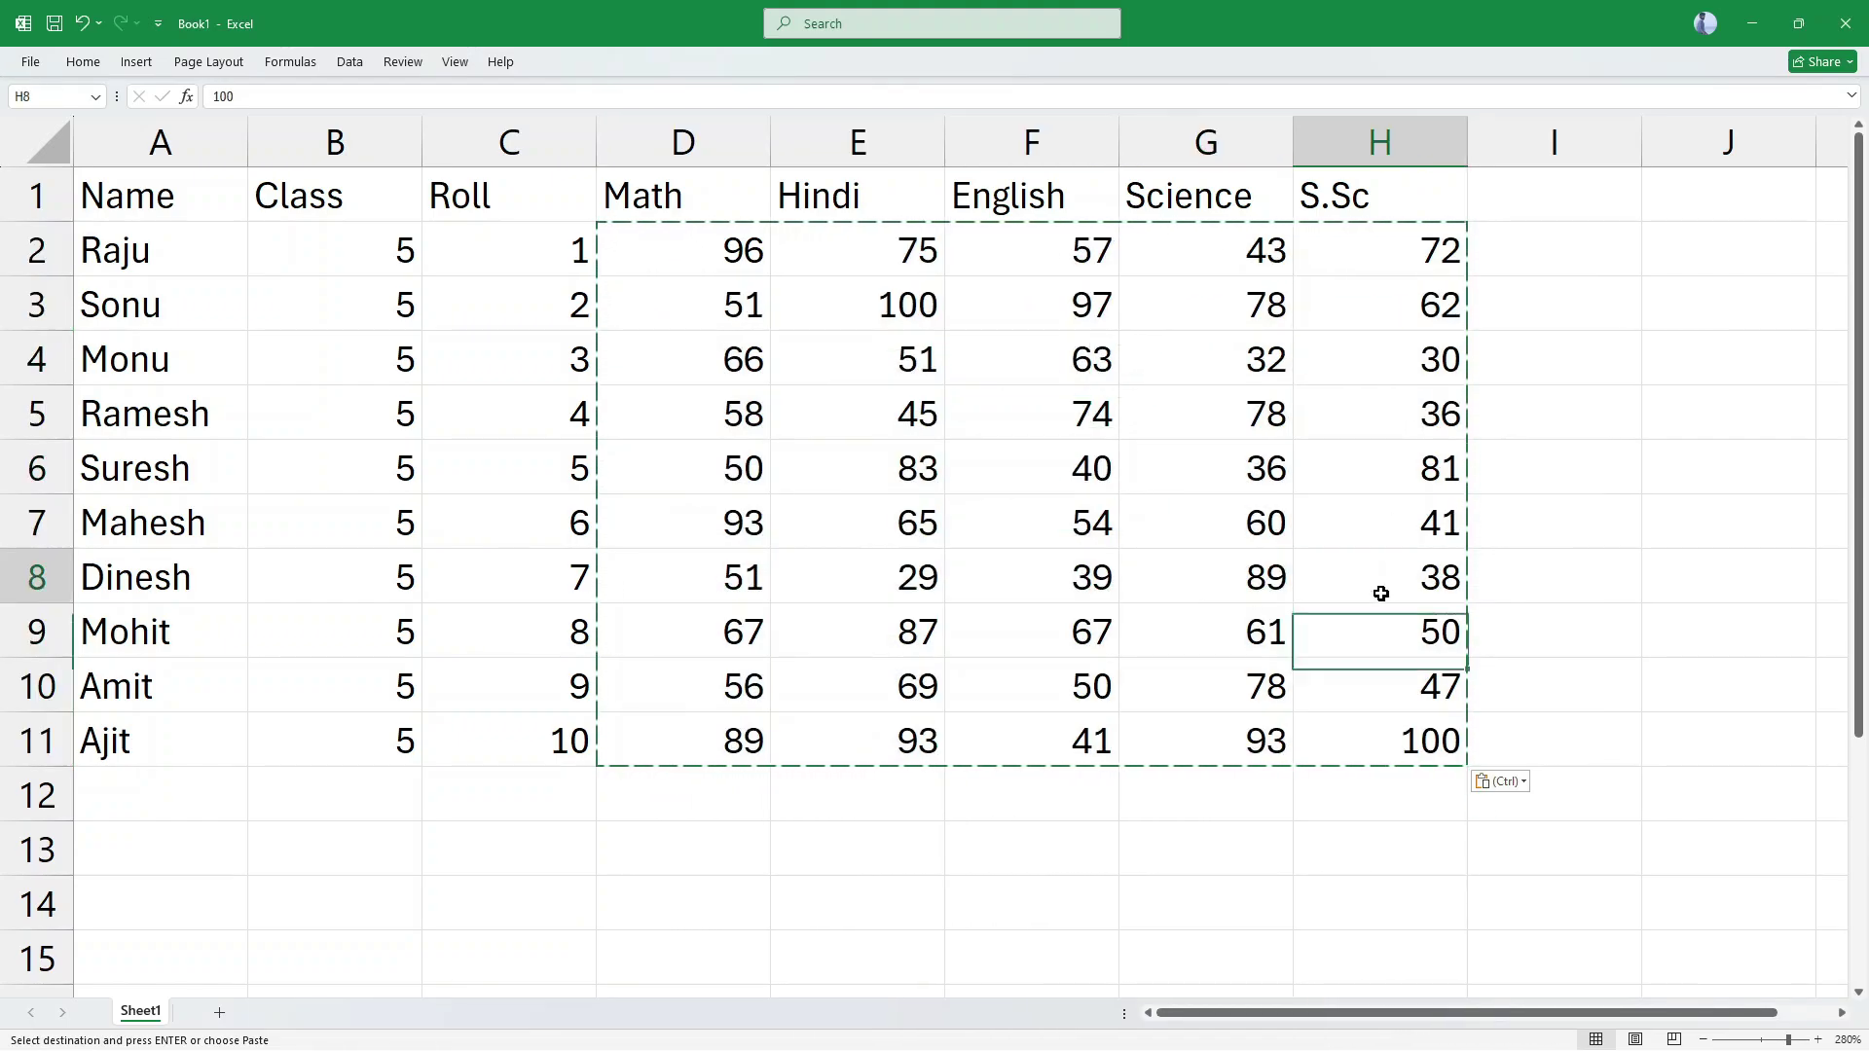
click(1380, 577)
click(1206, 523)
click(1032, 577)
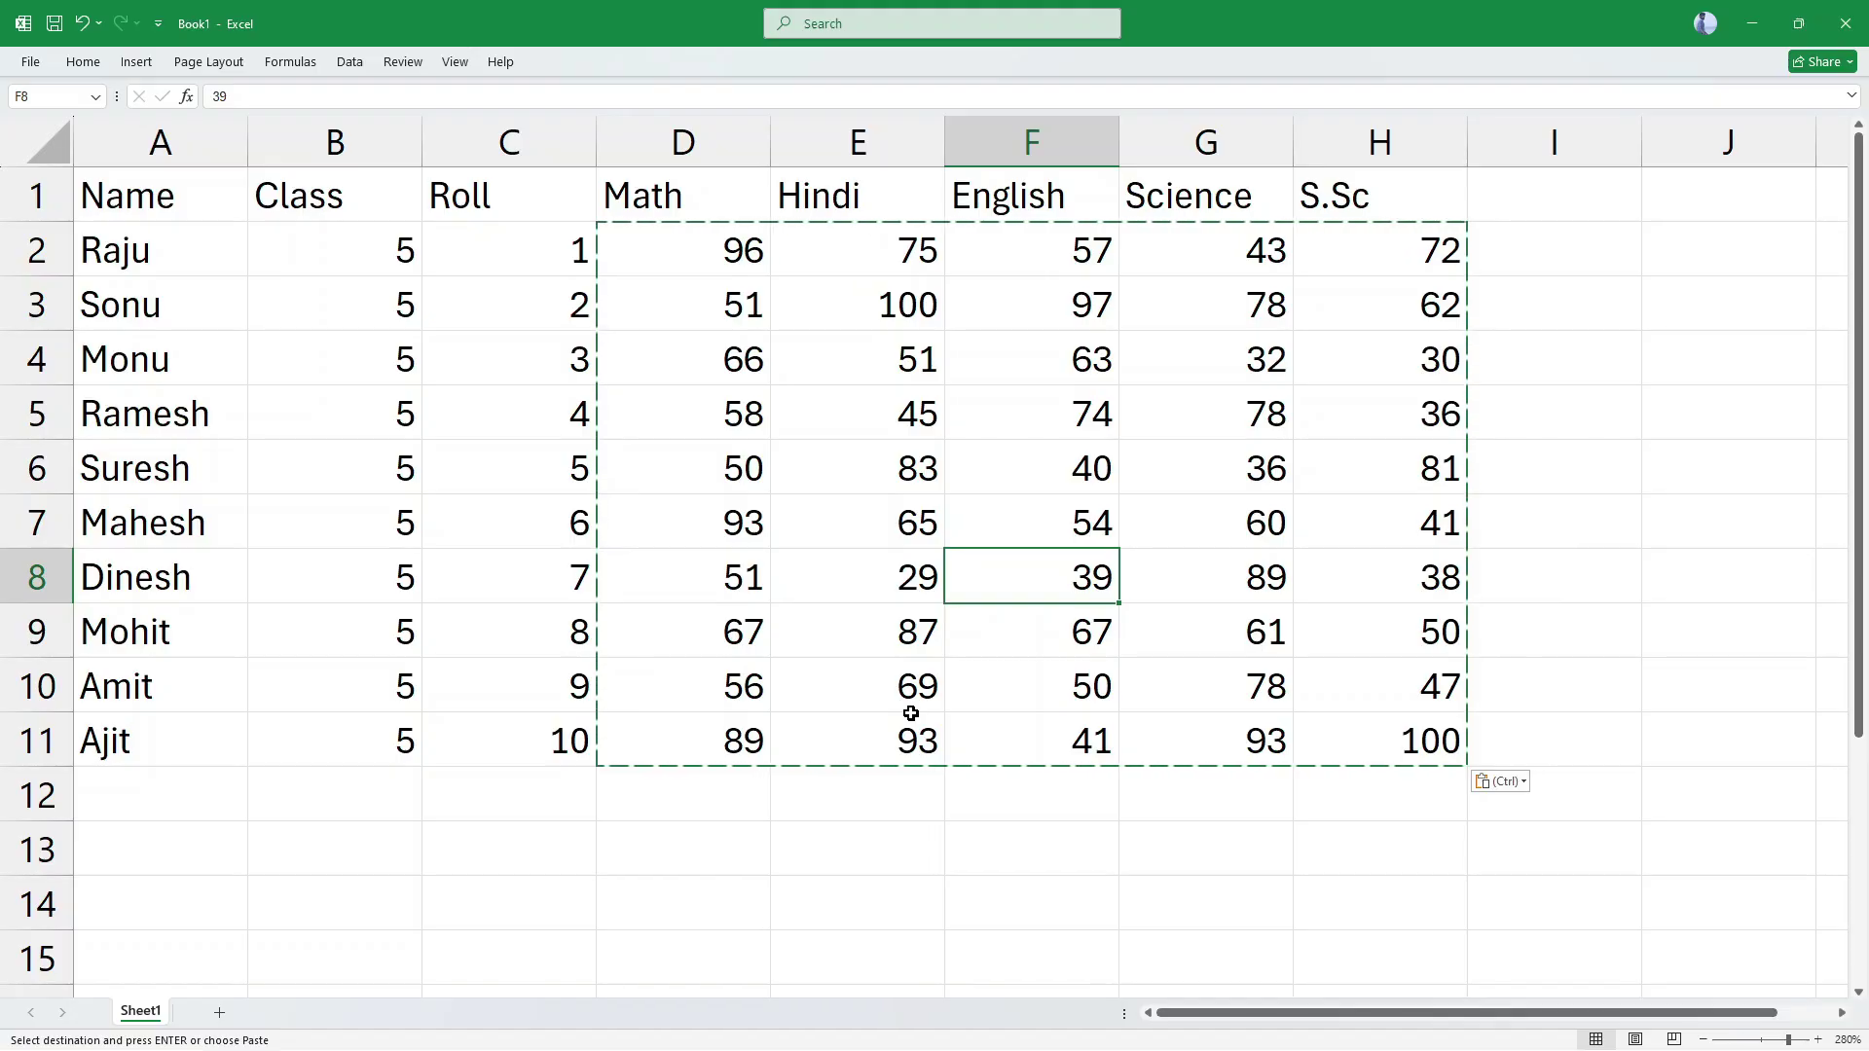
key(Escape)
click(910, 864)
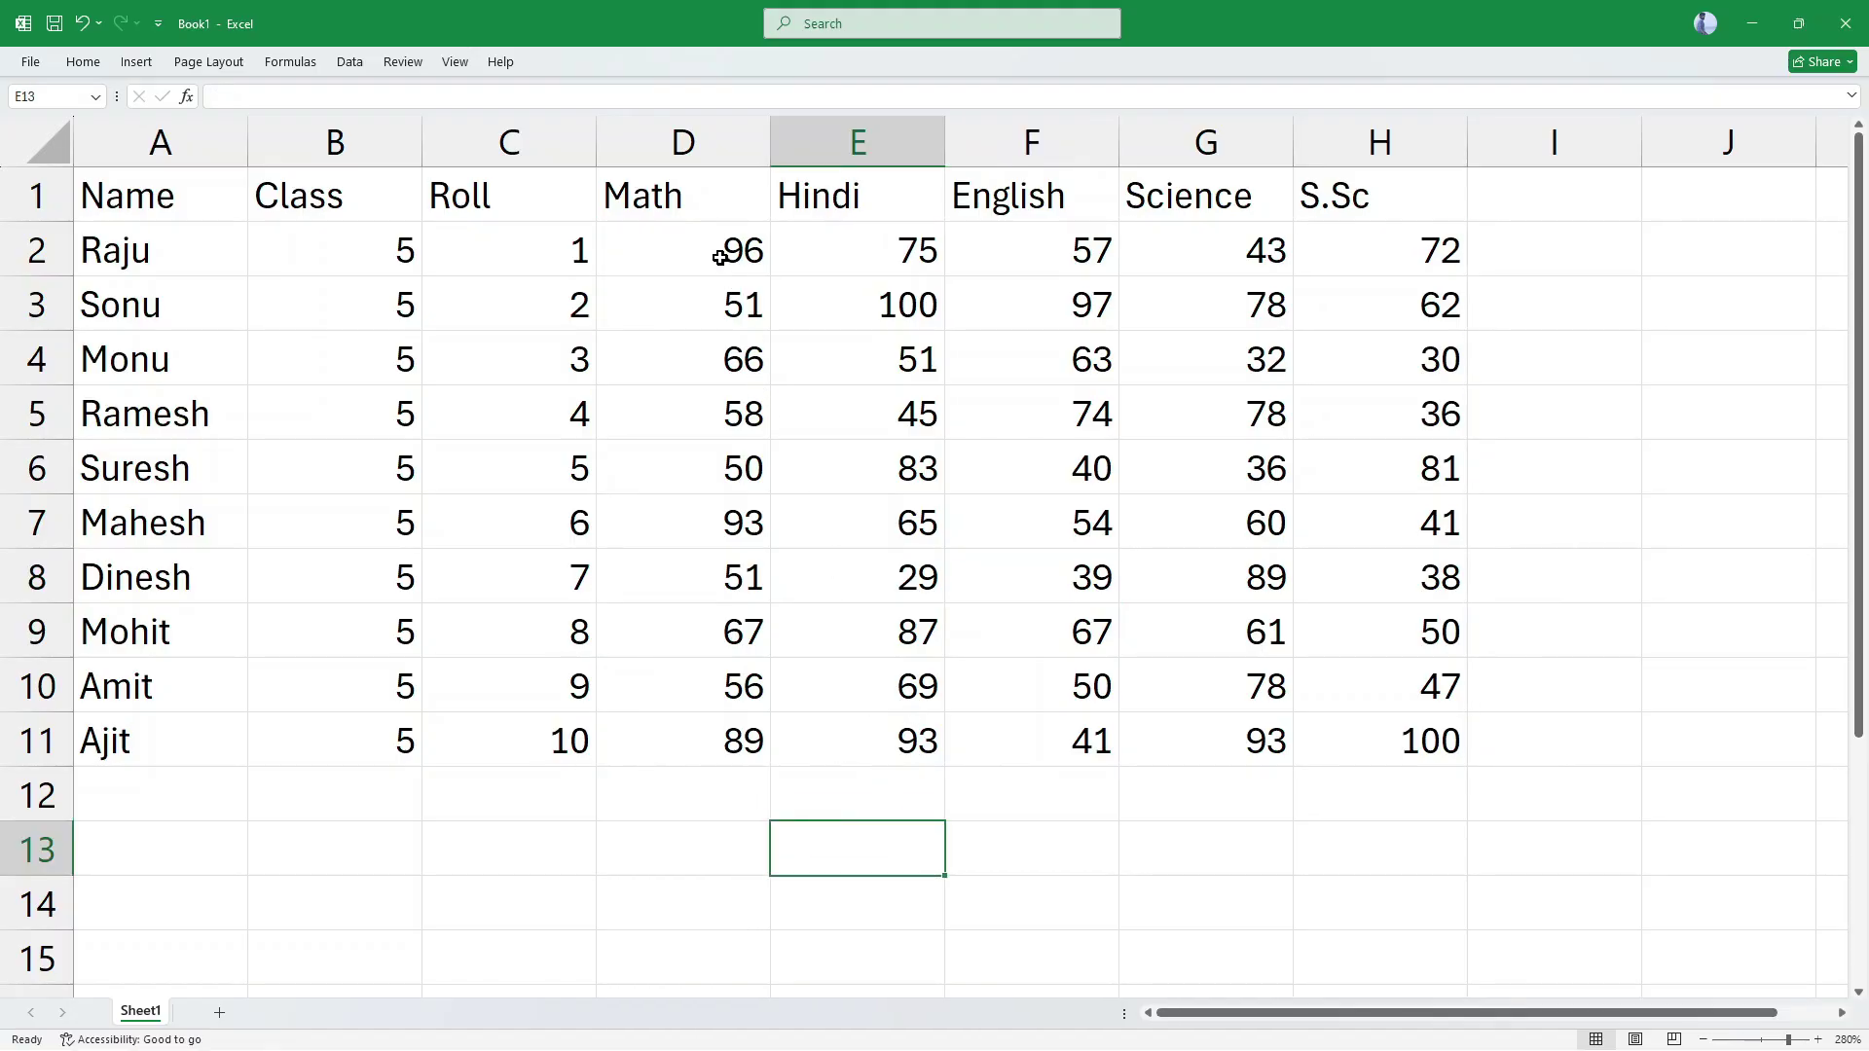
drag(720, 257, 1439, 742)
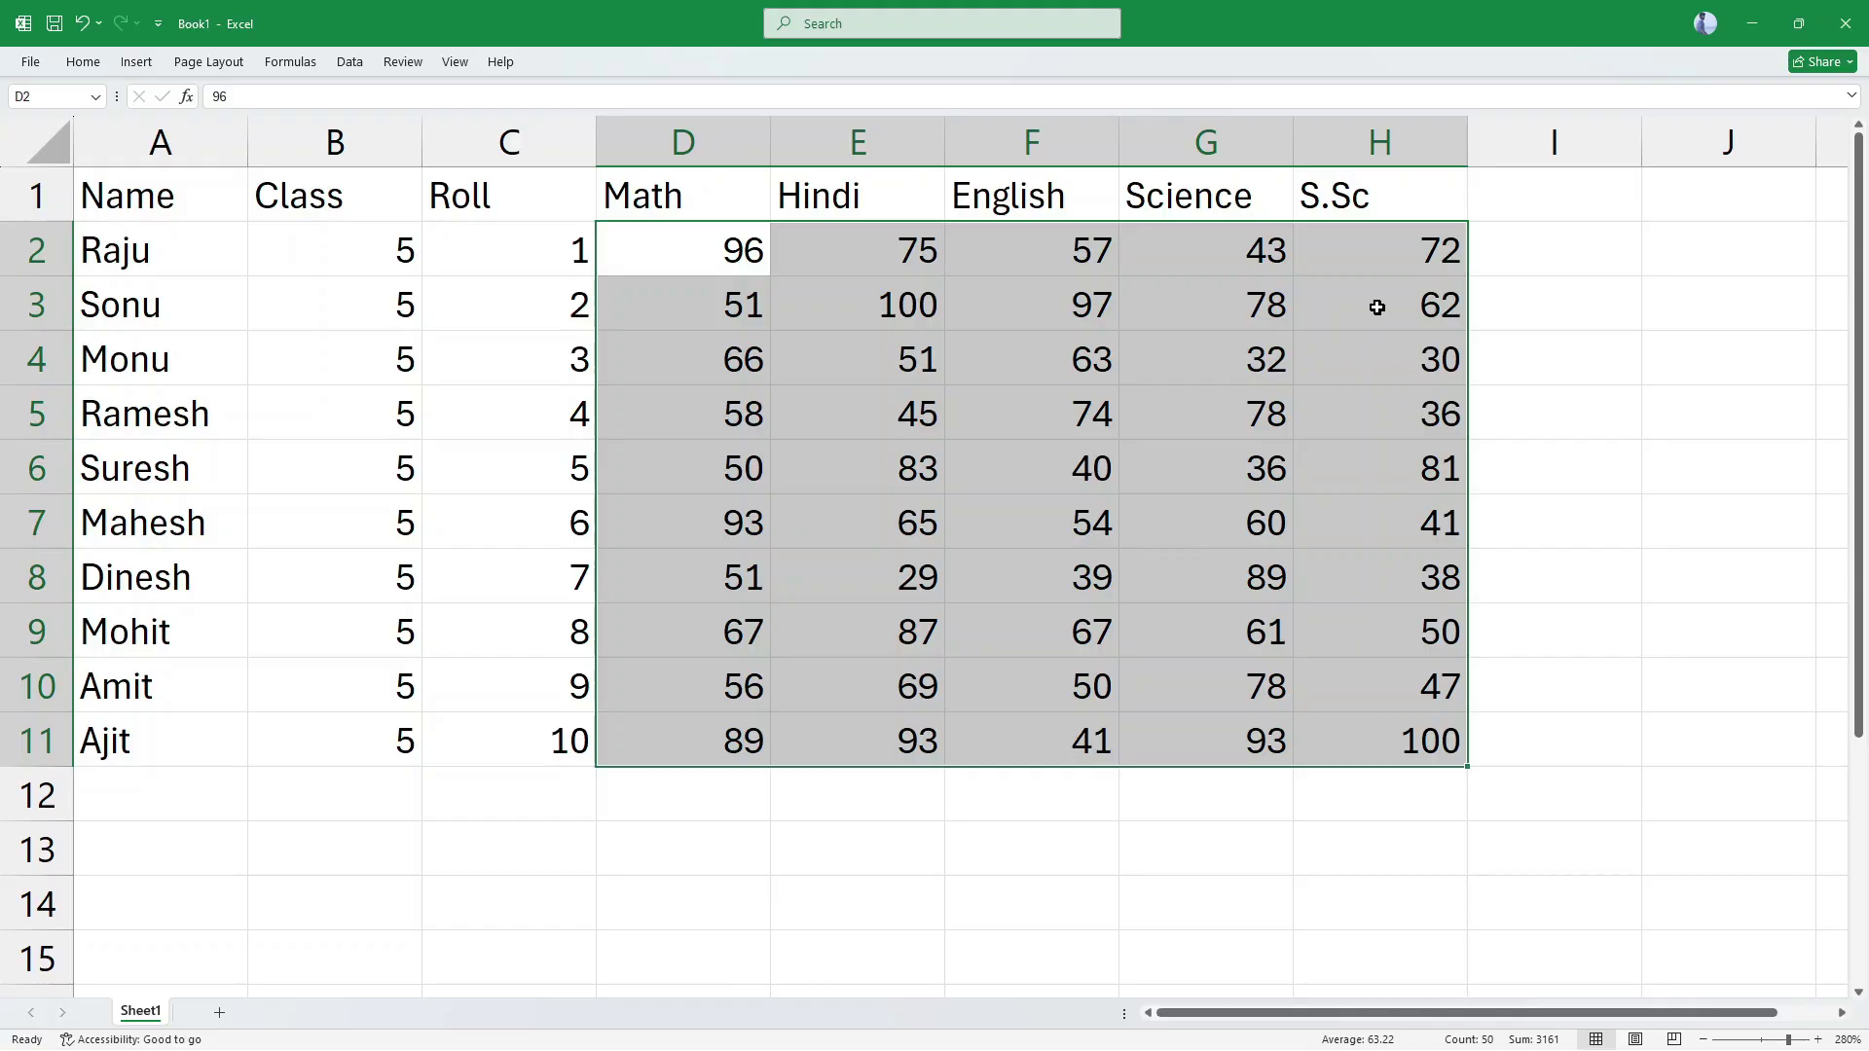
Step: Enter the header Total in I1, beside the S.Sc column
click(1511, 211)
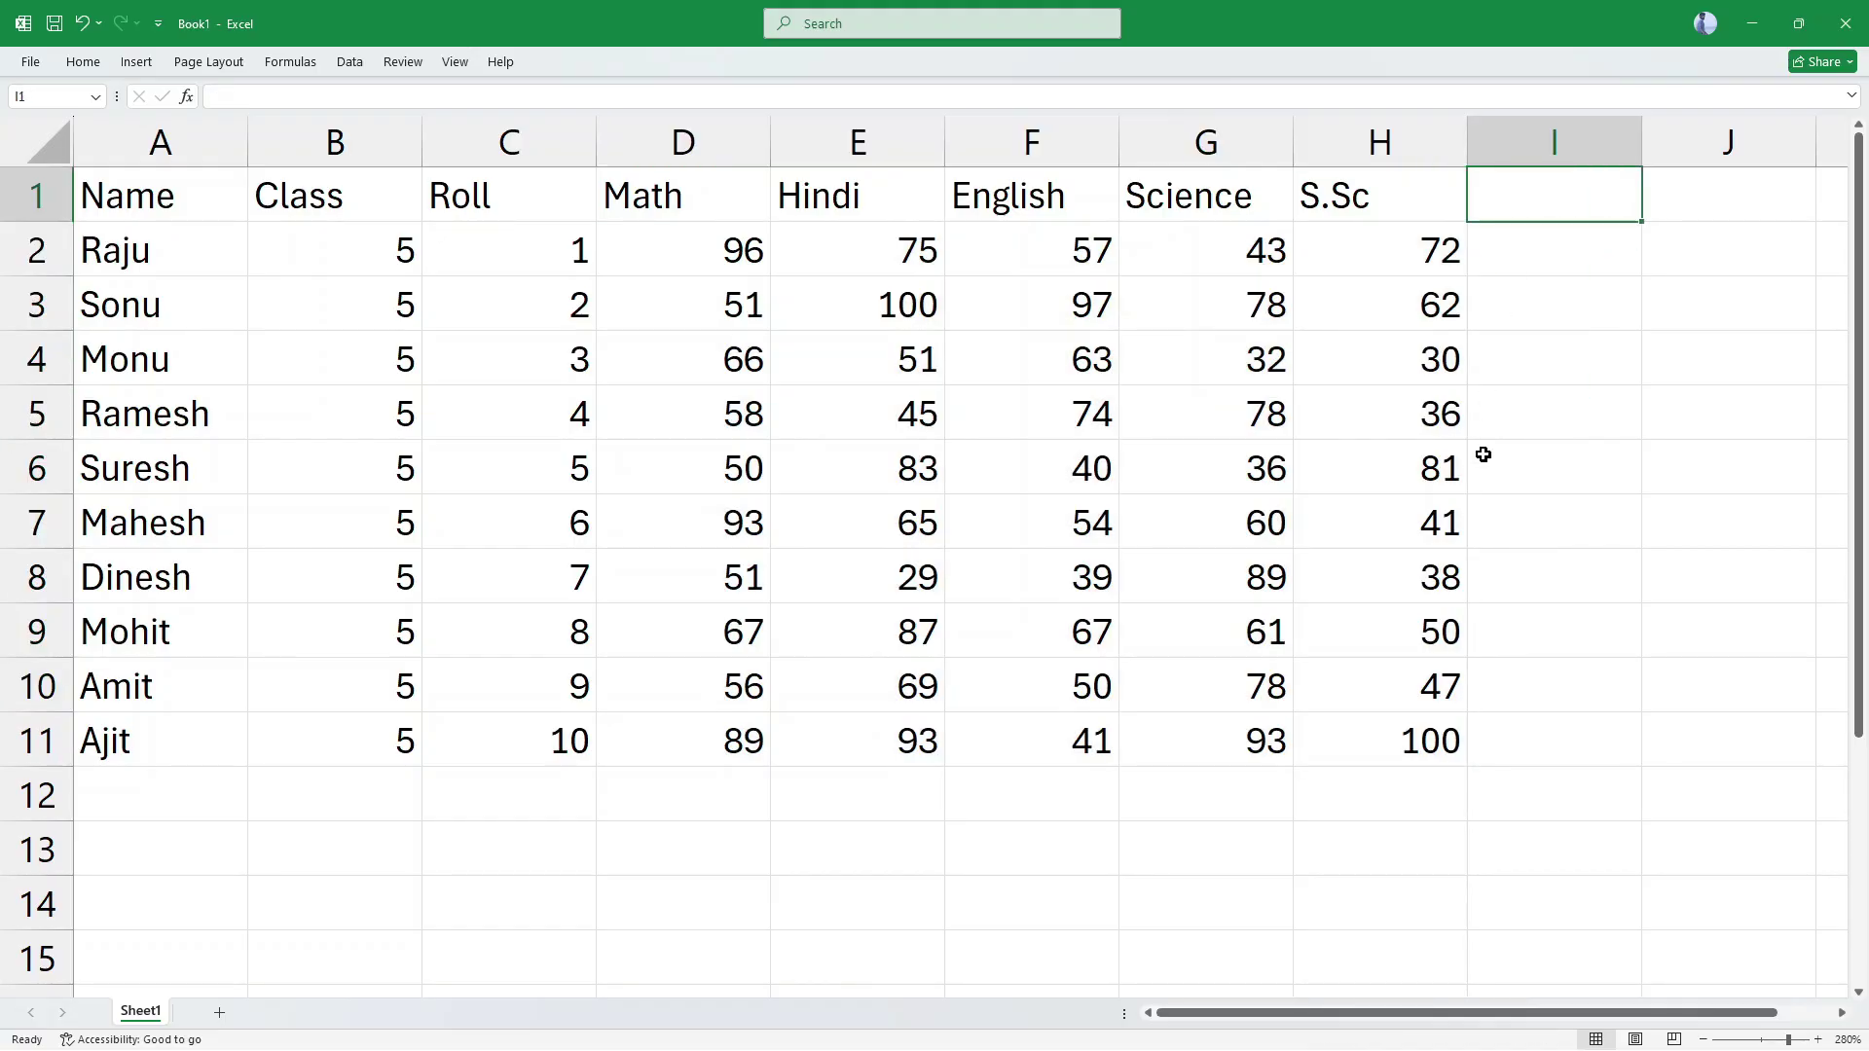
text(Tot)
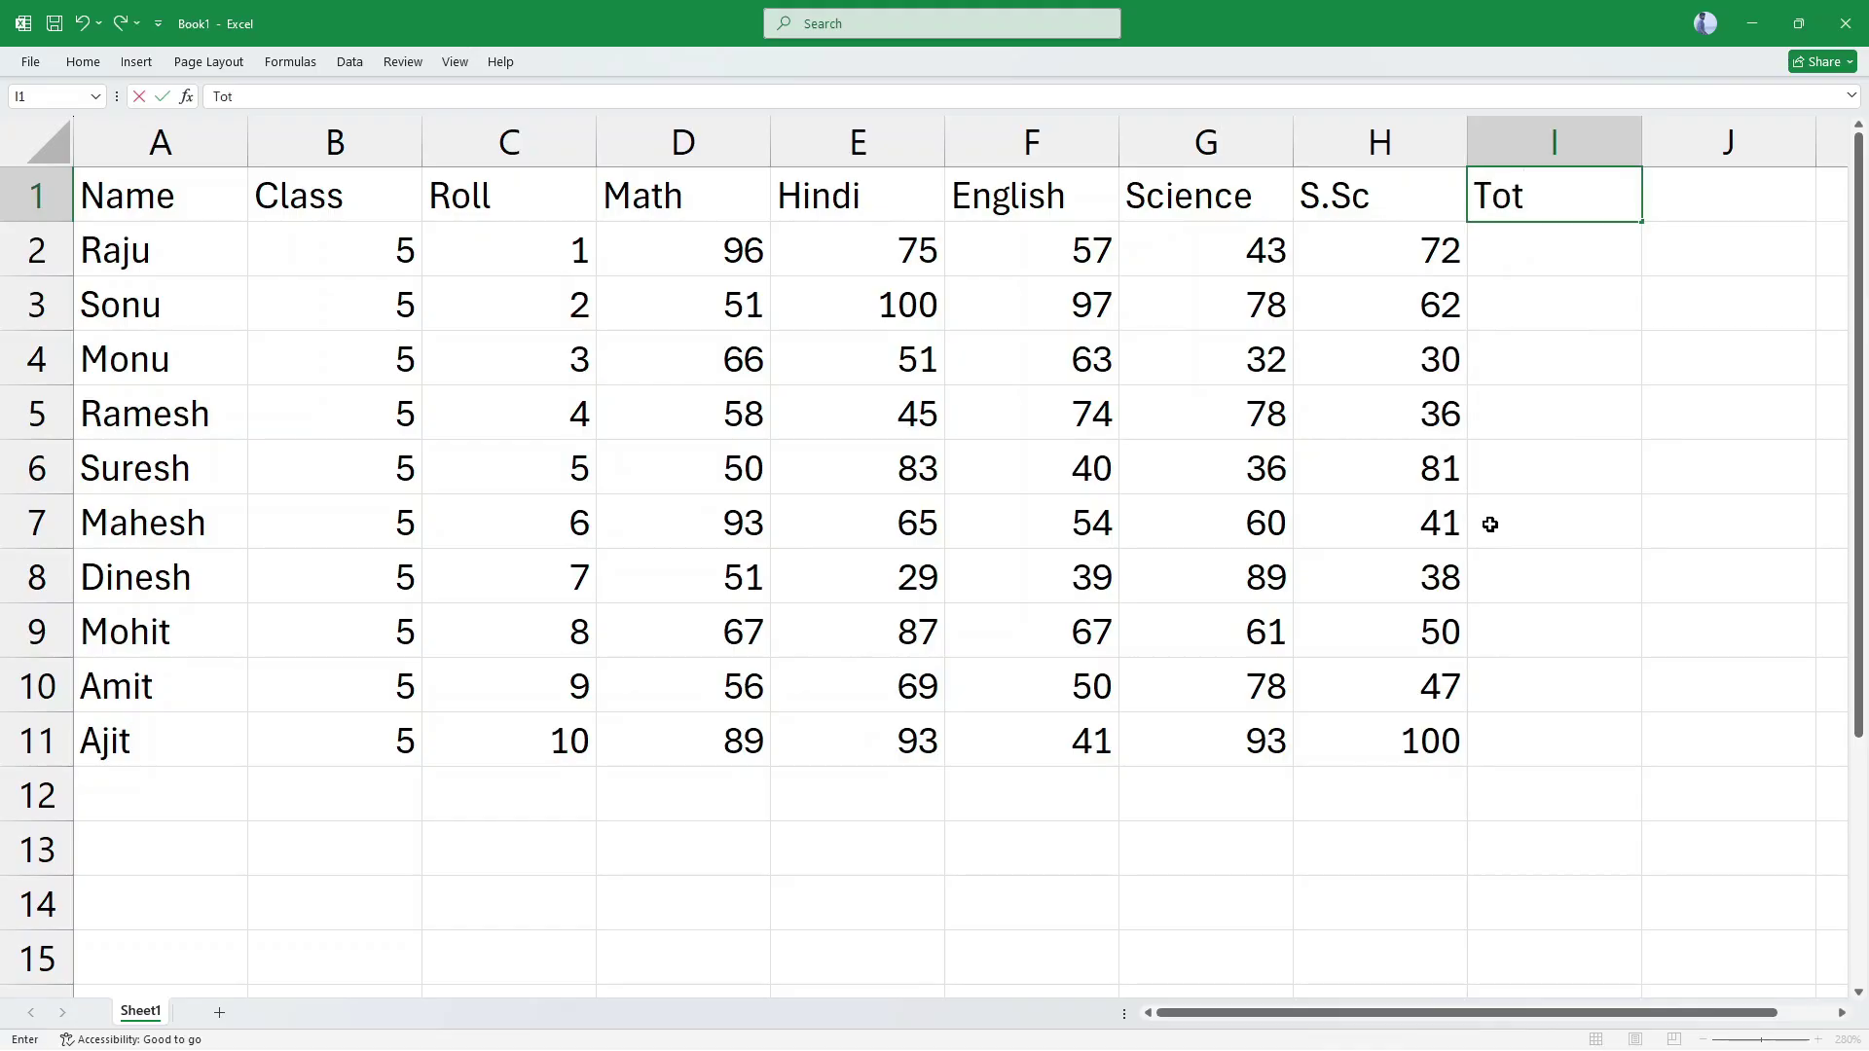
key(Return)
Step: AutoSum the range D2:I11 so that each student's five subject marks are added up in I2:I11
key(shift+Left)
key(shift+Left)
key(shift+Left)
key(shift+Left)
key(shift+Left)
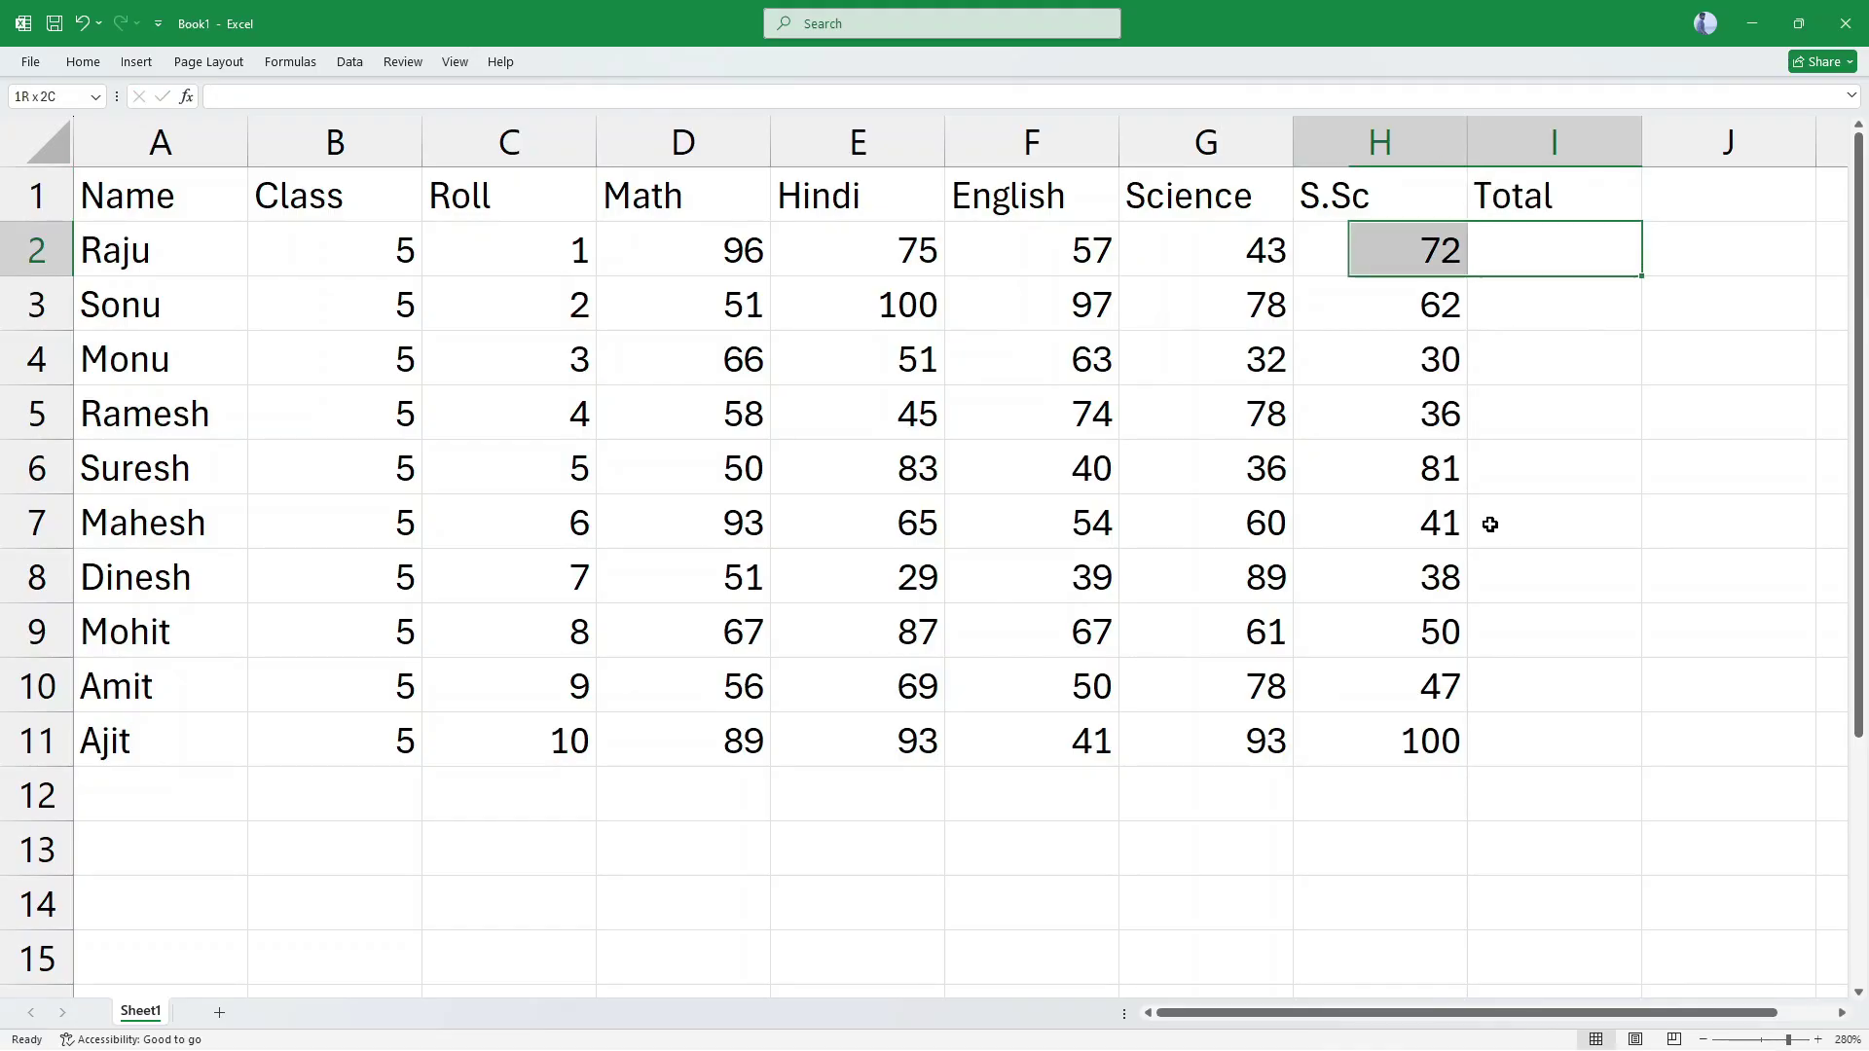
key(shift+Down)
key(shift+Down)
key(shift+Down)
key(shift+Down)
key(shift+Down)
key(shift+Down)
key(shift+Down)
key(shift+Down)
key(shift+Down)
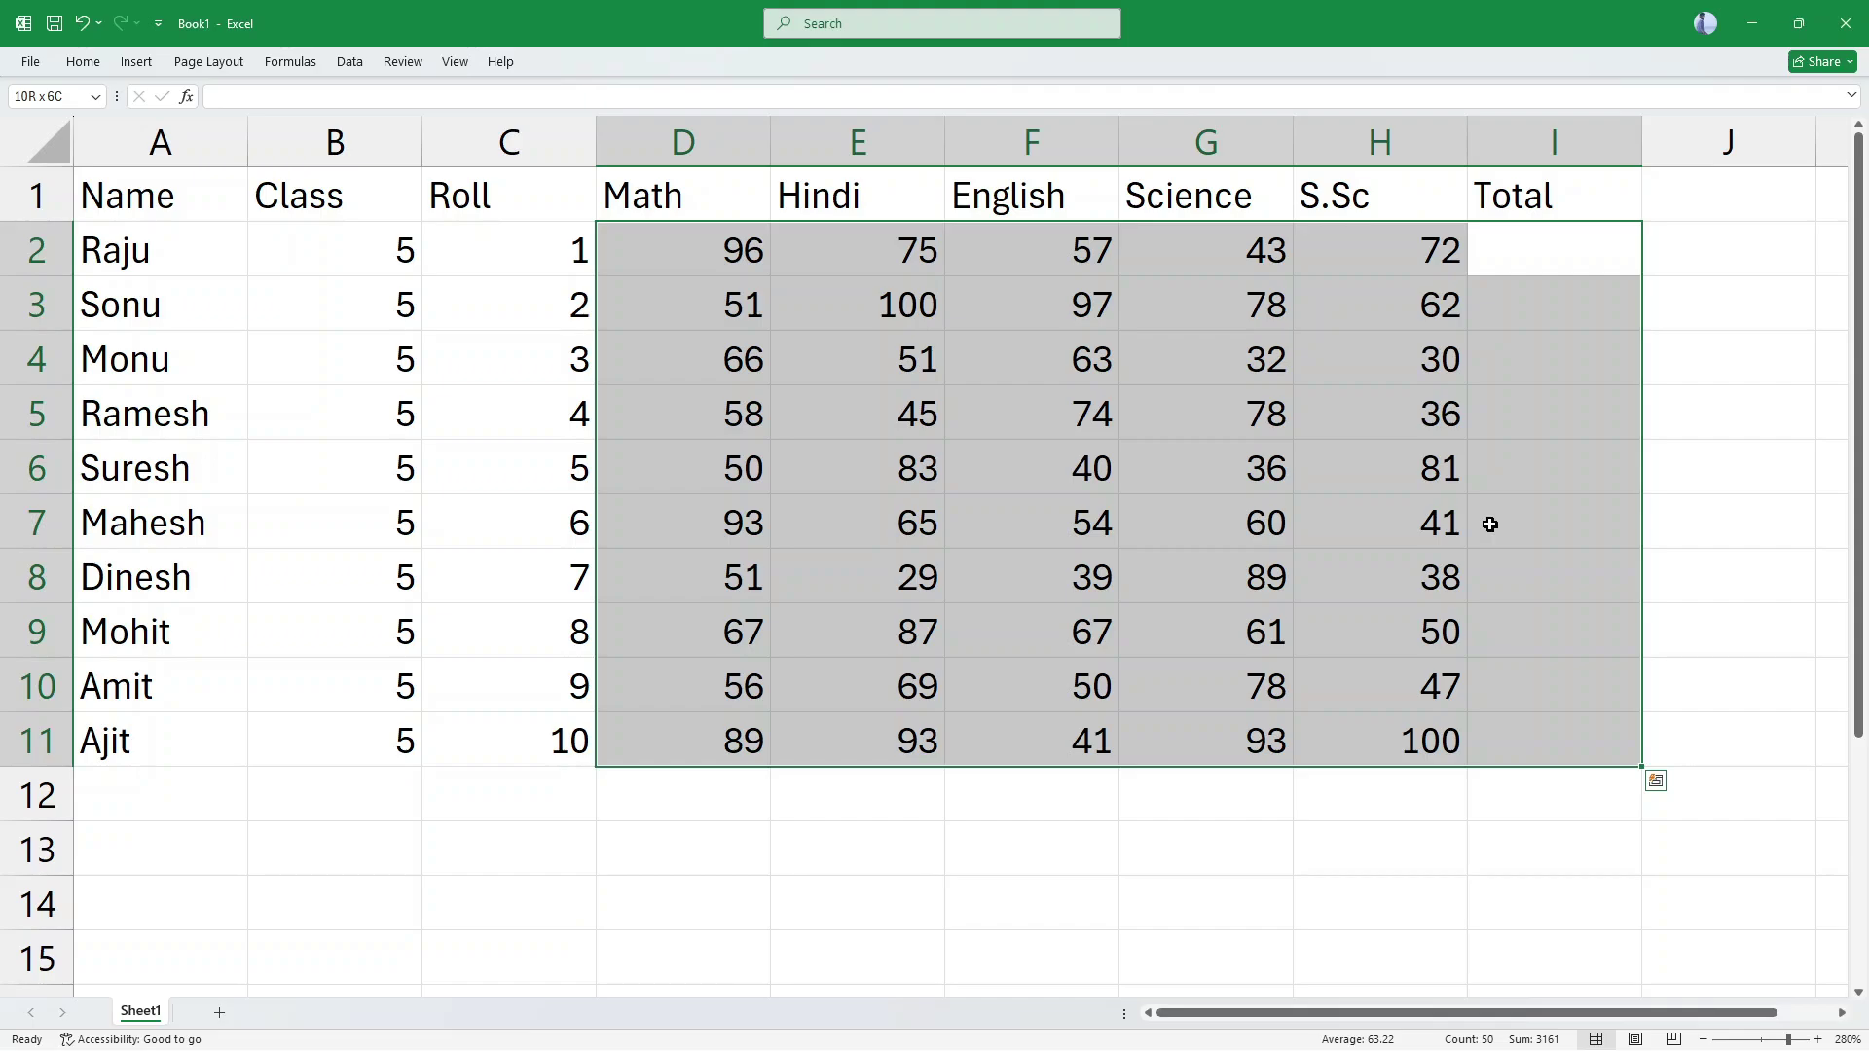
key(alt)
key(alt+equal)
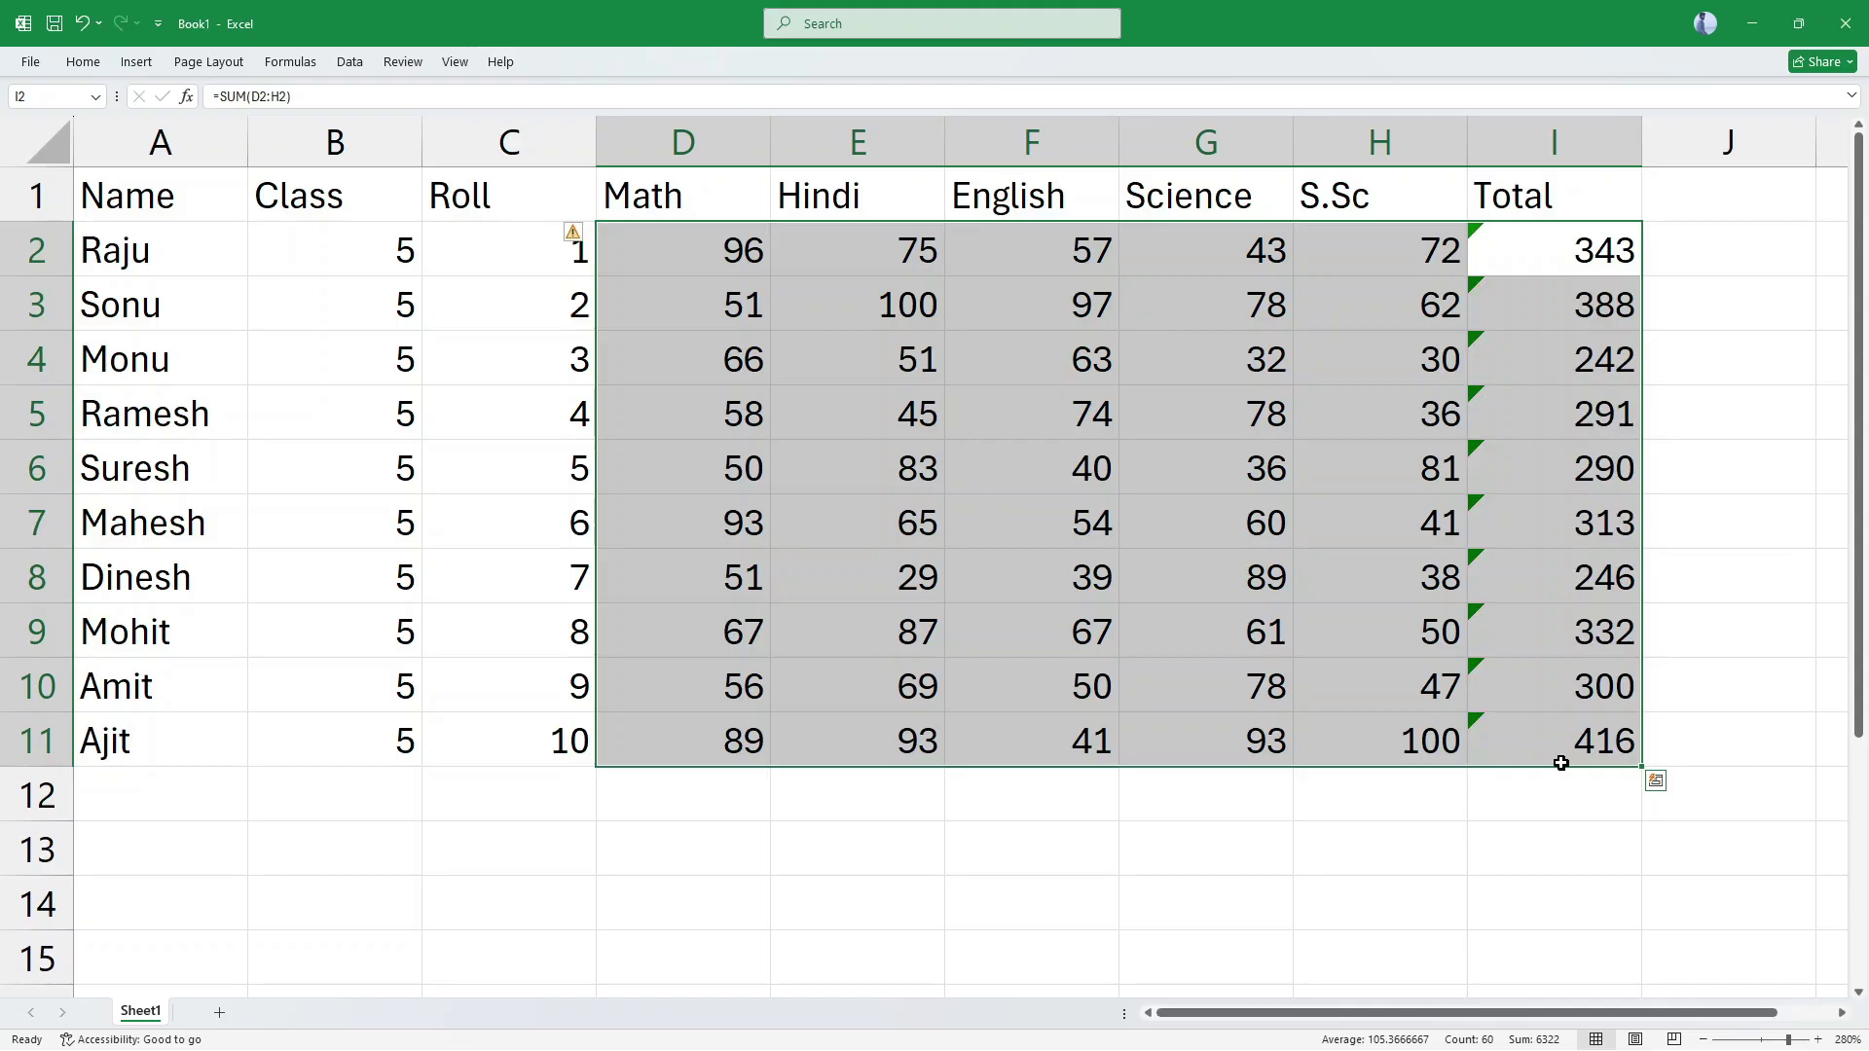
click(1330, 843)
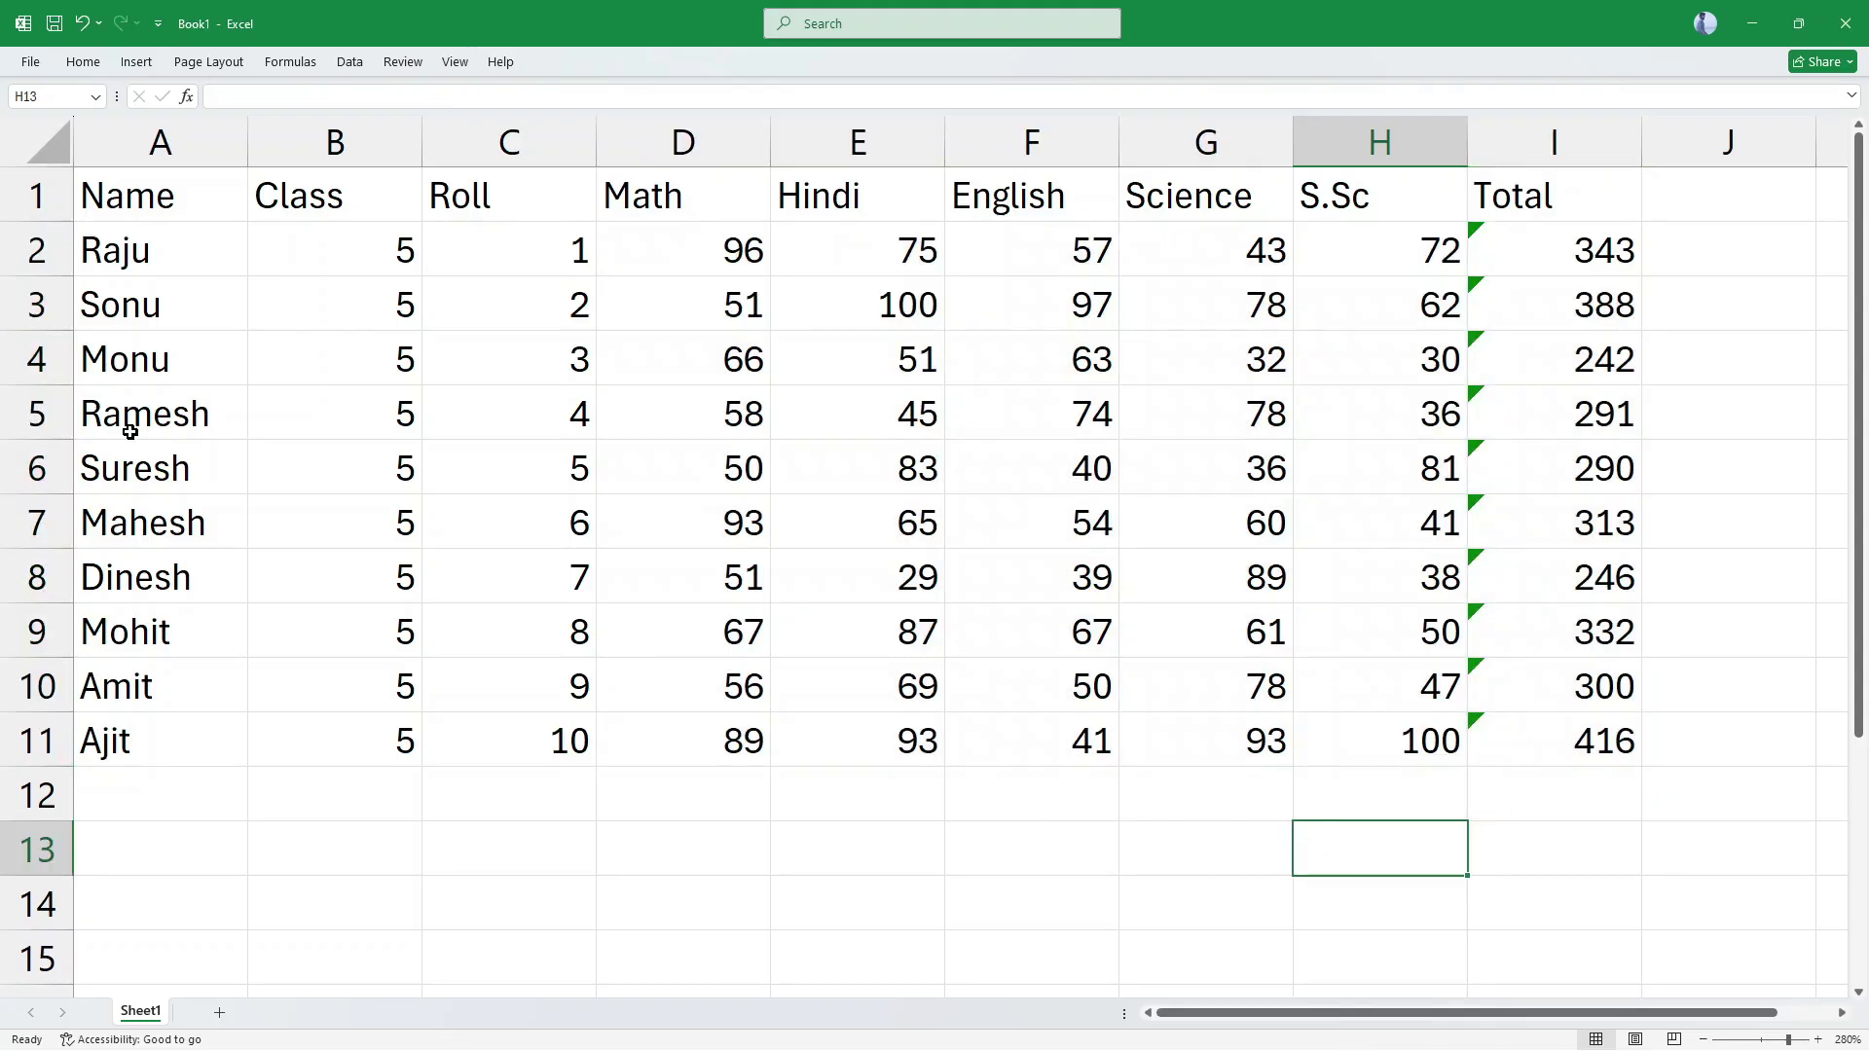
Step: Rename the worksheet containing the marksheet as first
drag(153, 199, 1587, 748)
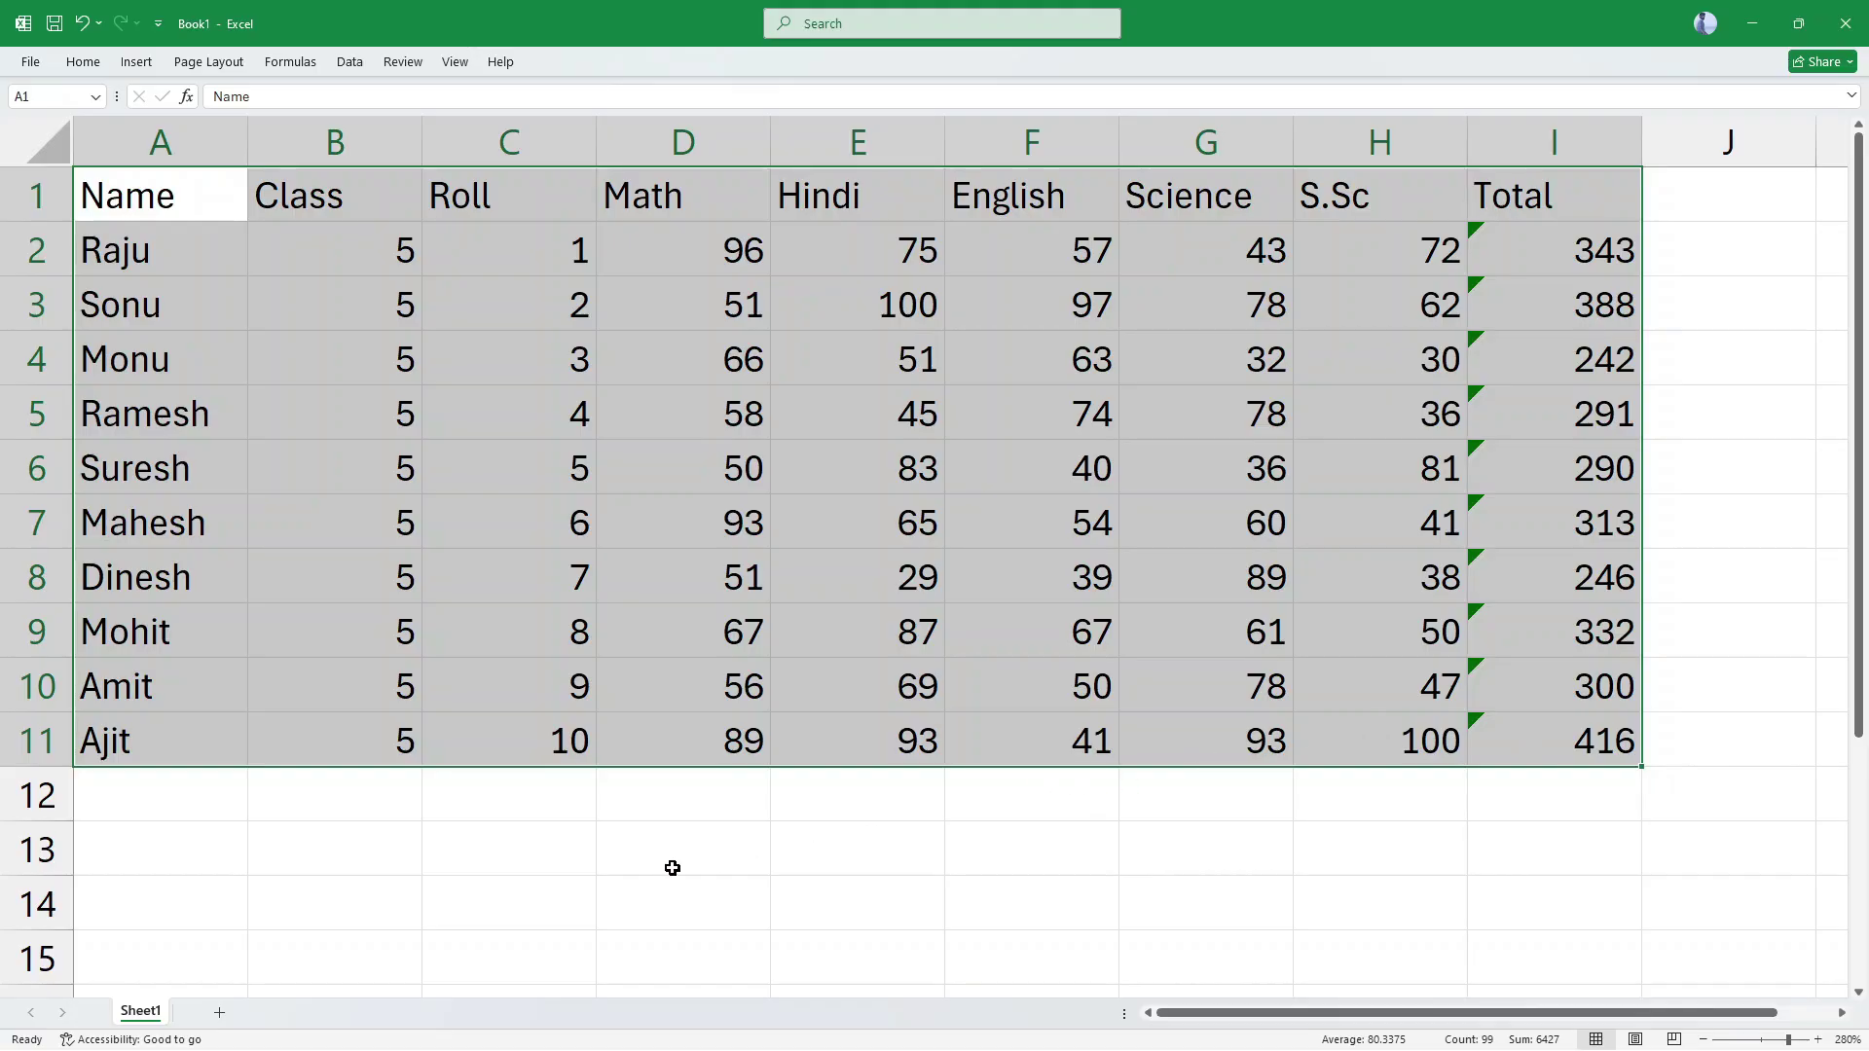
click(463, 873)
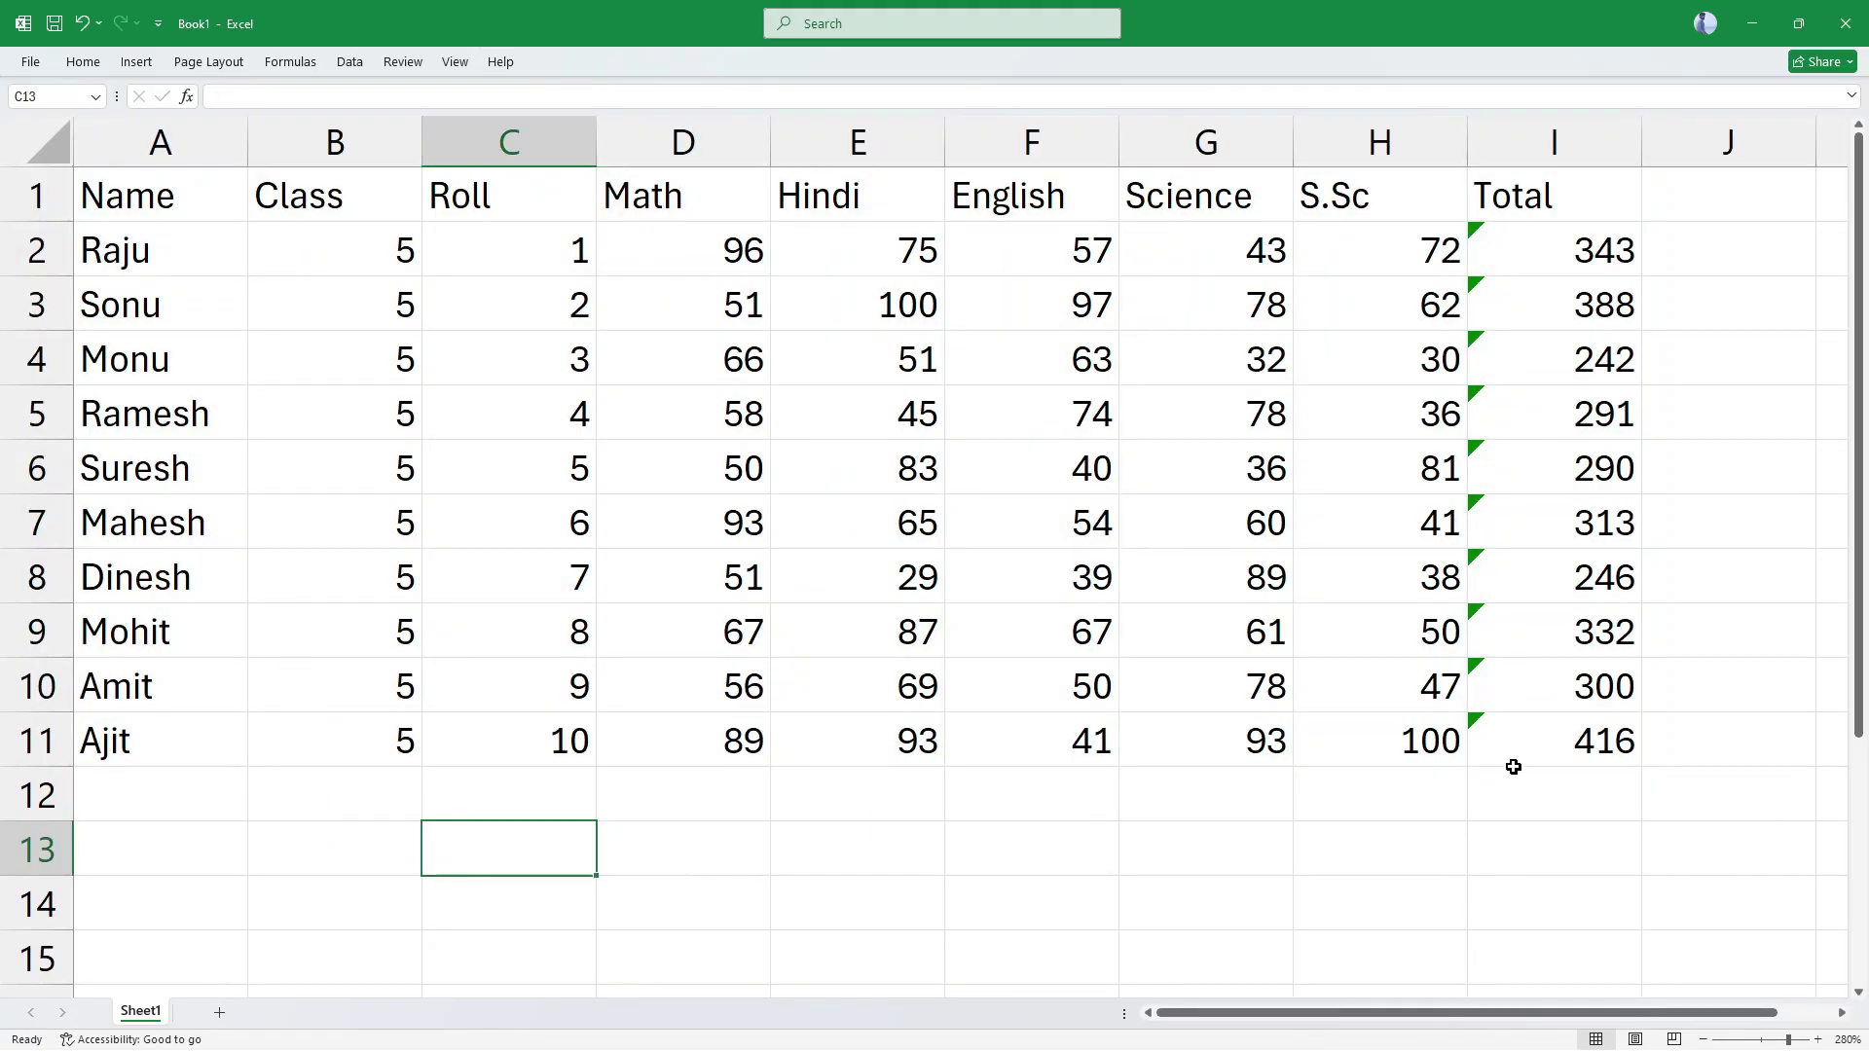
right_click(149, 1022)
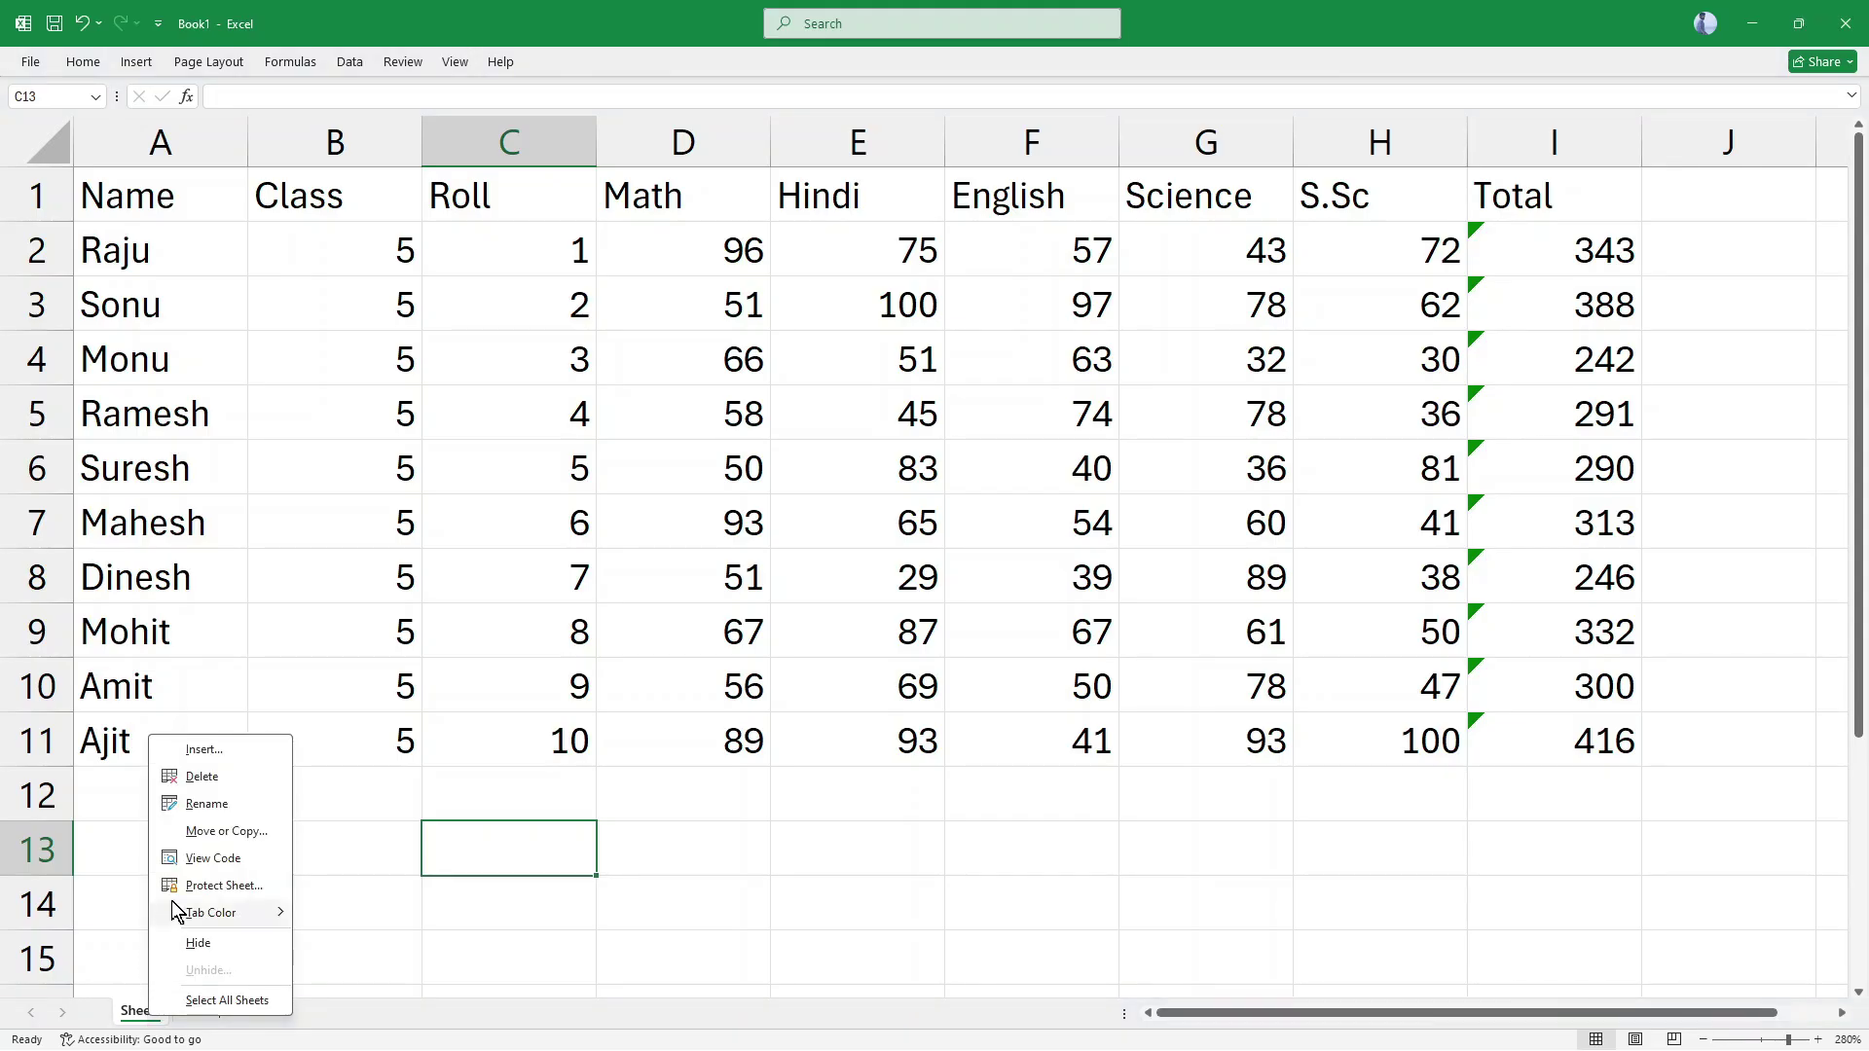
click(233, 801)
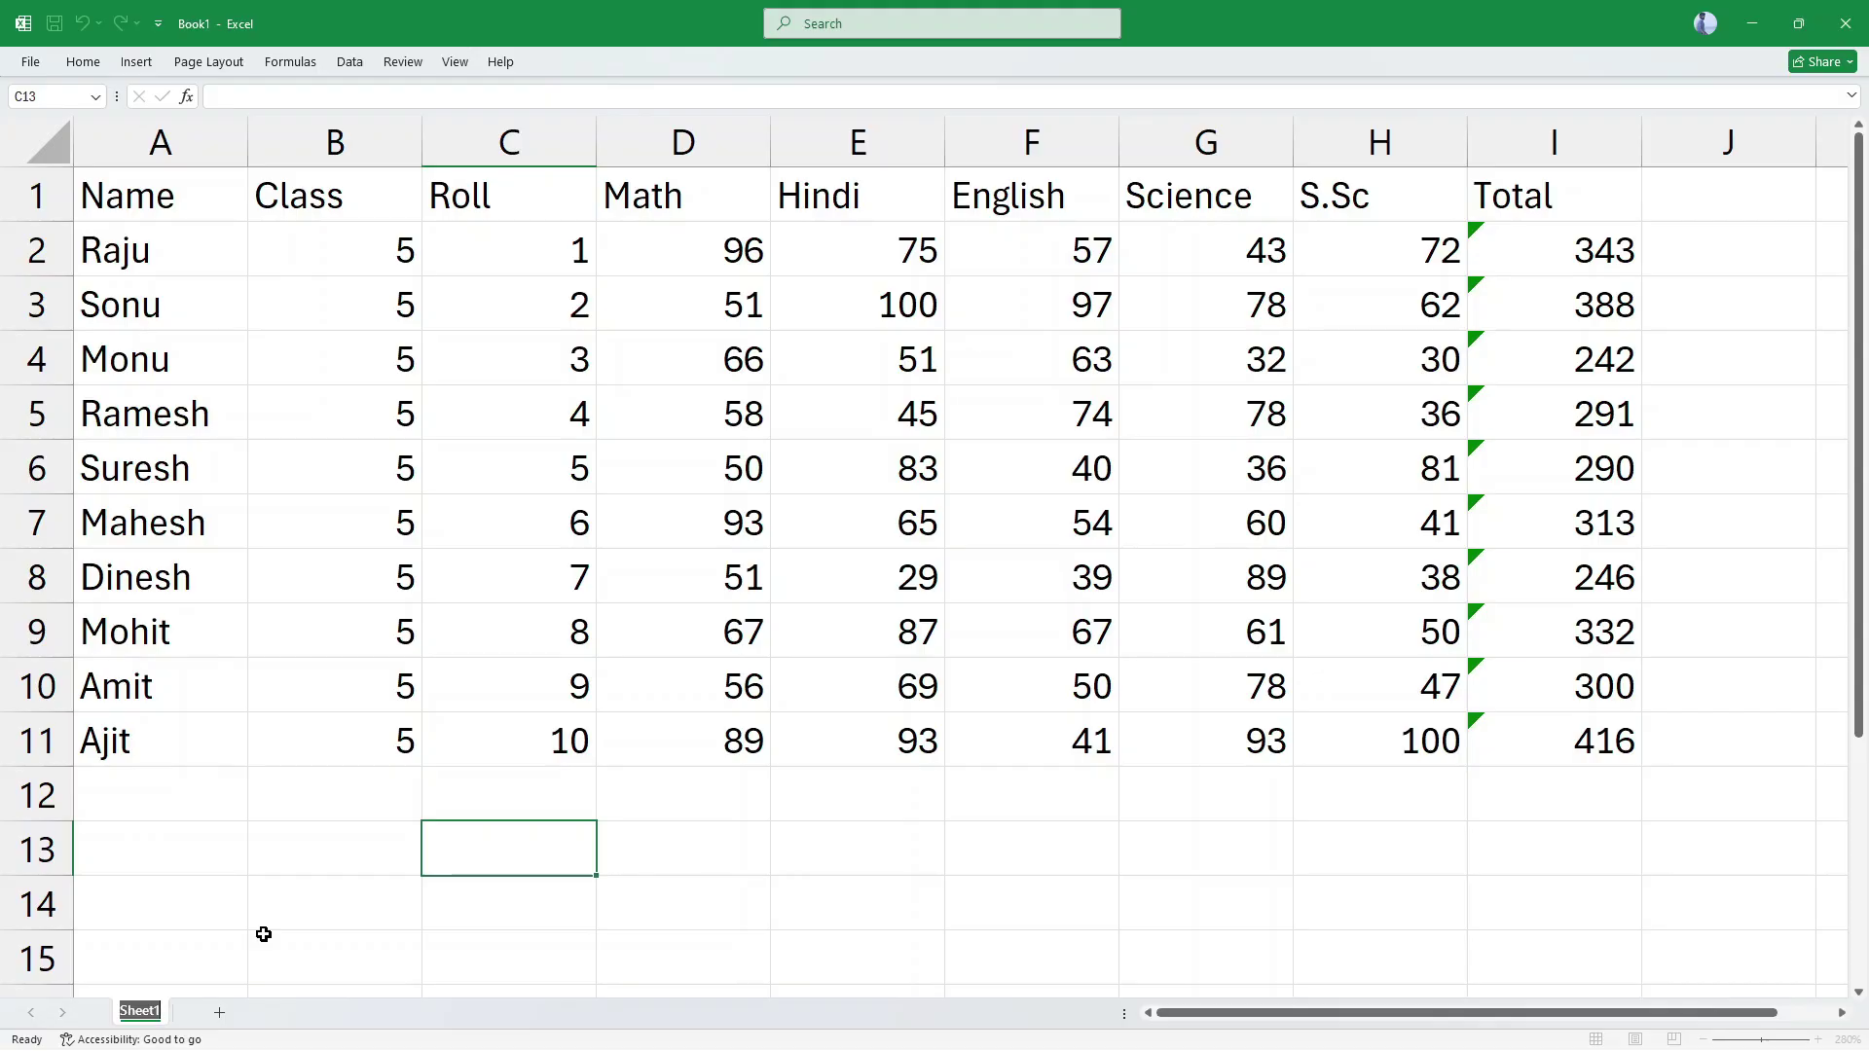
text(first)
key(Return)
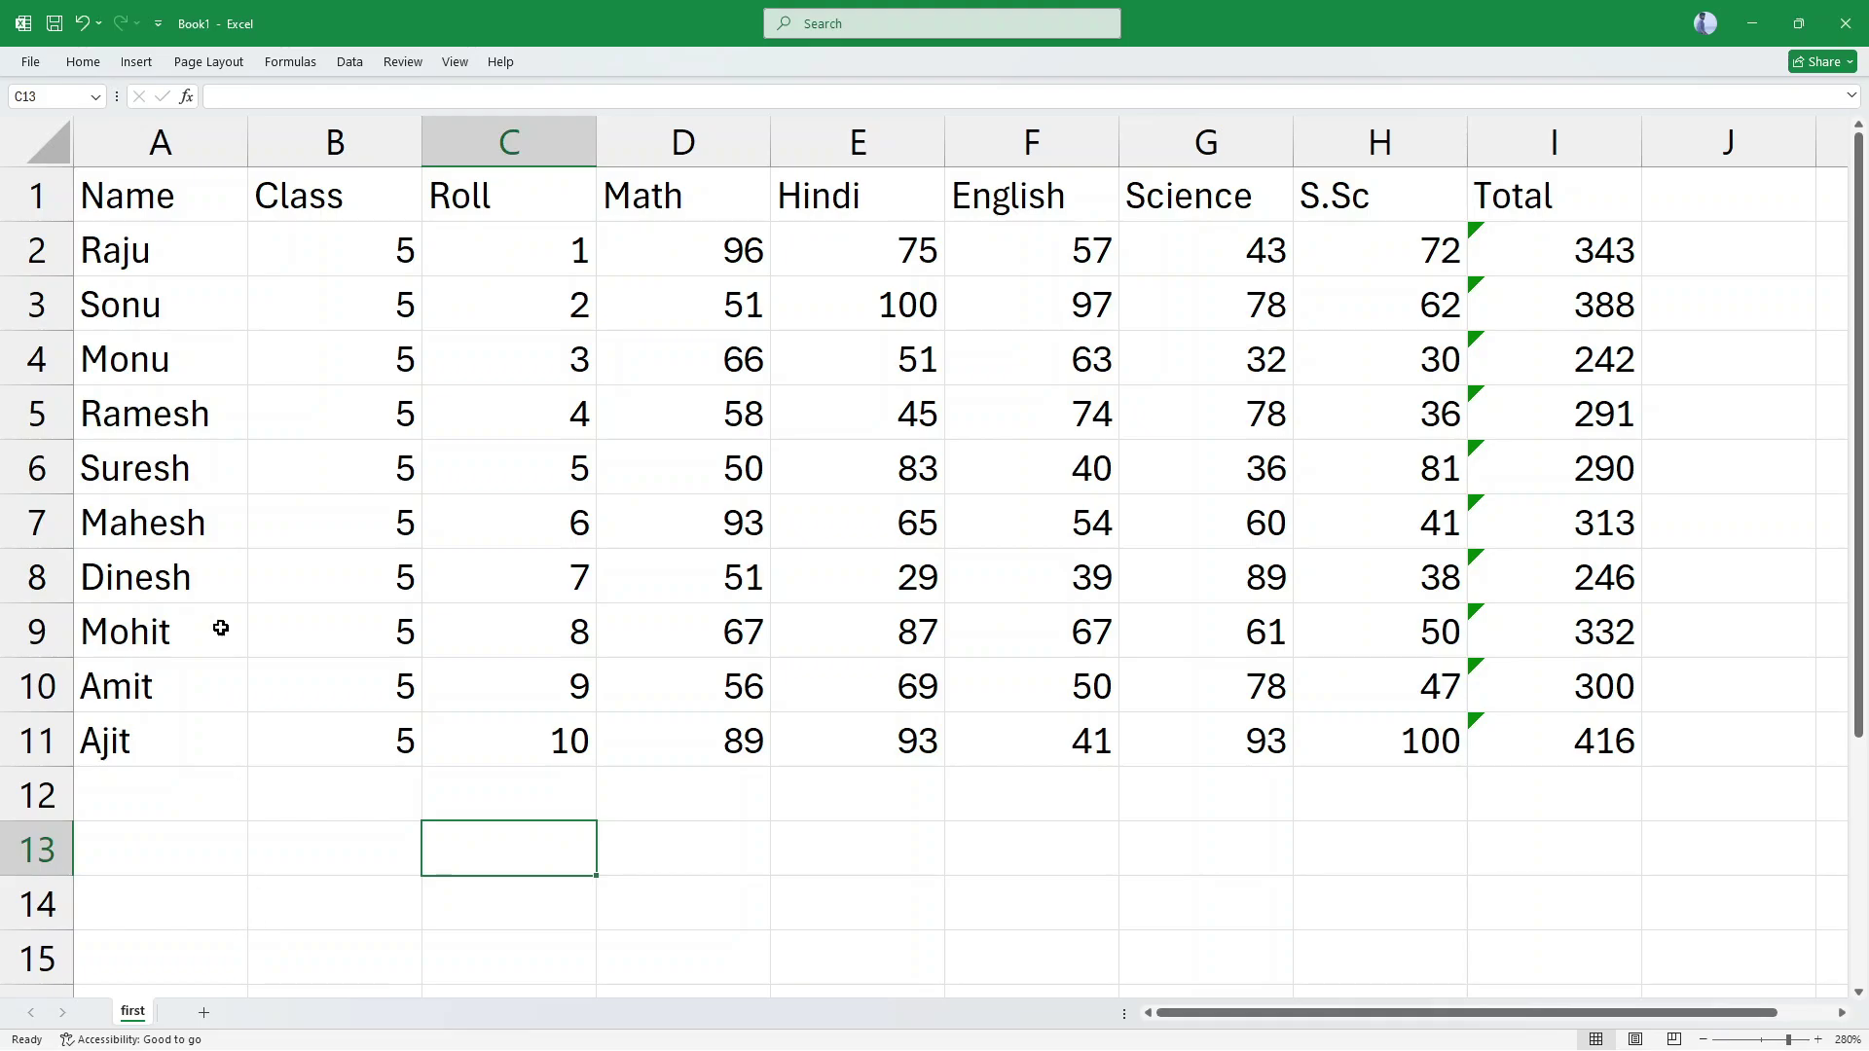
Step: Copy the whole marksheet A1:I11 and paste it at A1 of a new worksheet
drag(156, 195, 1612, 754)
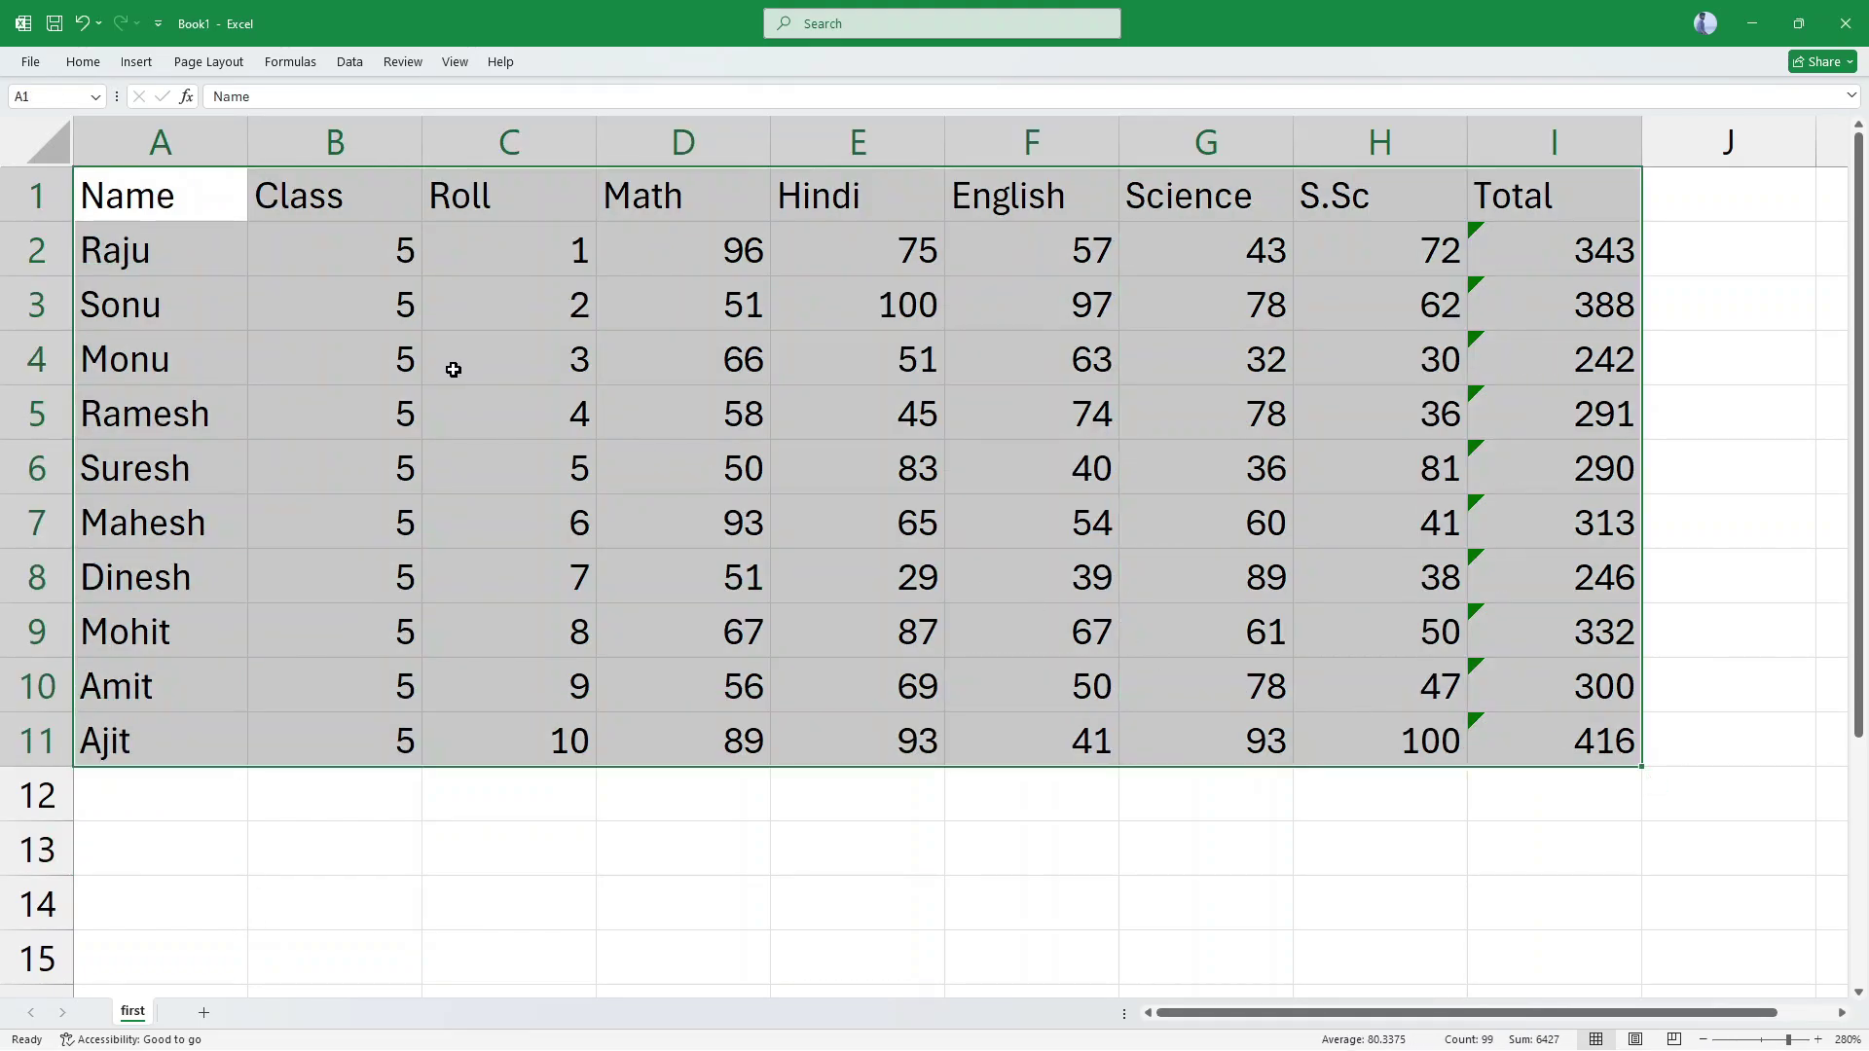
click(84, 61)
click(97, 118)
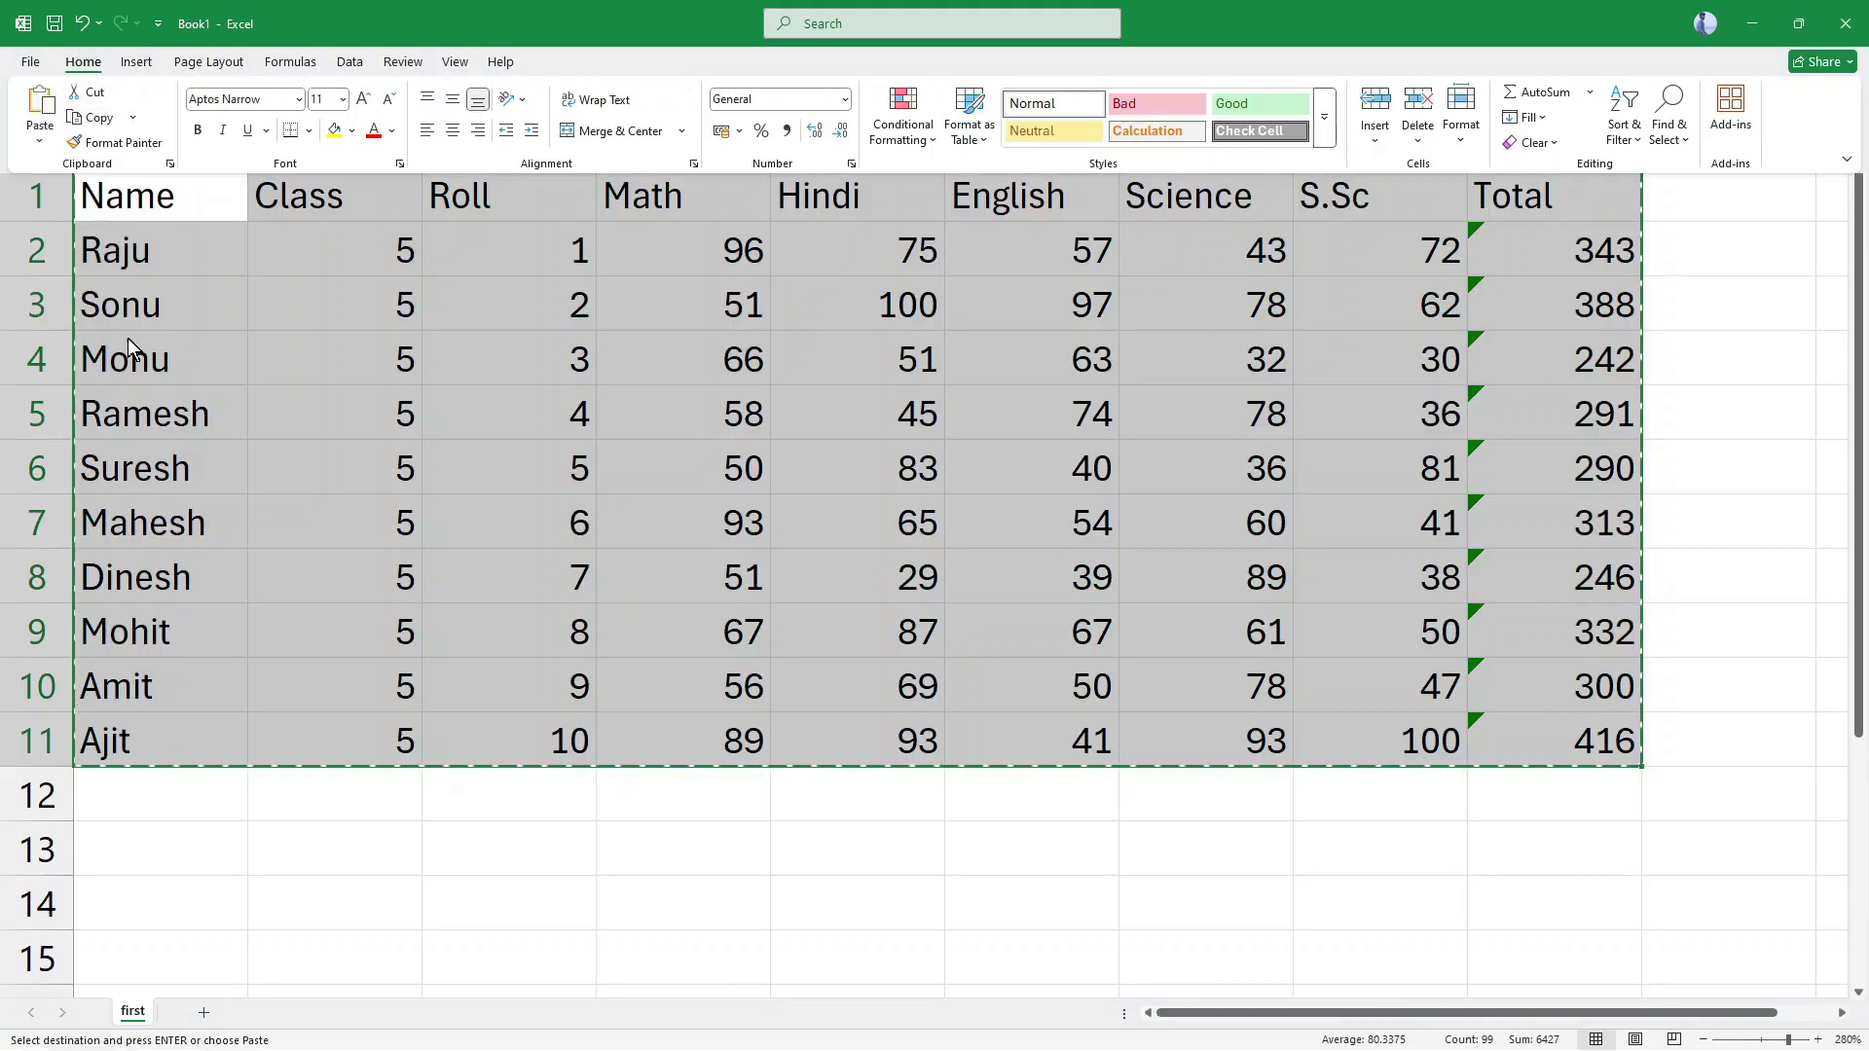
click(203, 1016)
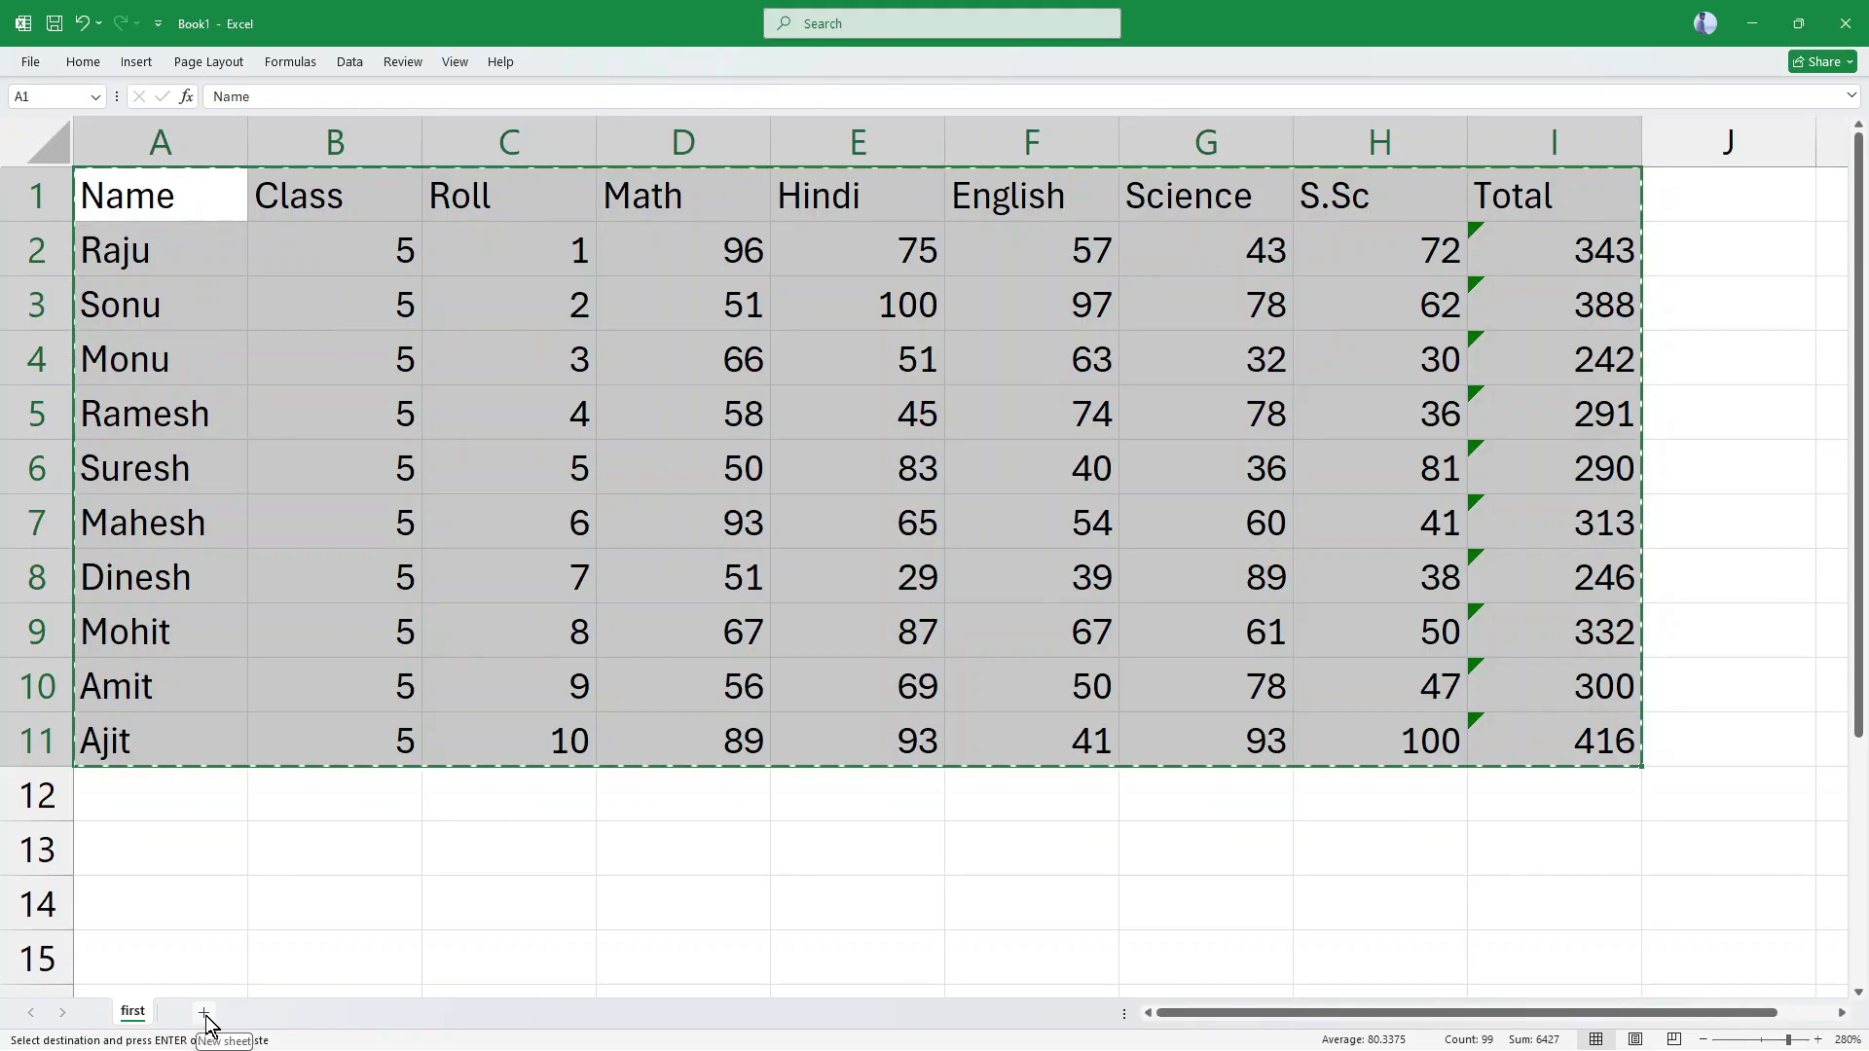
click(206, 1017)
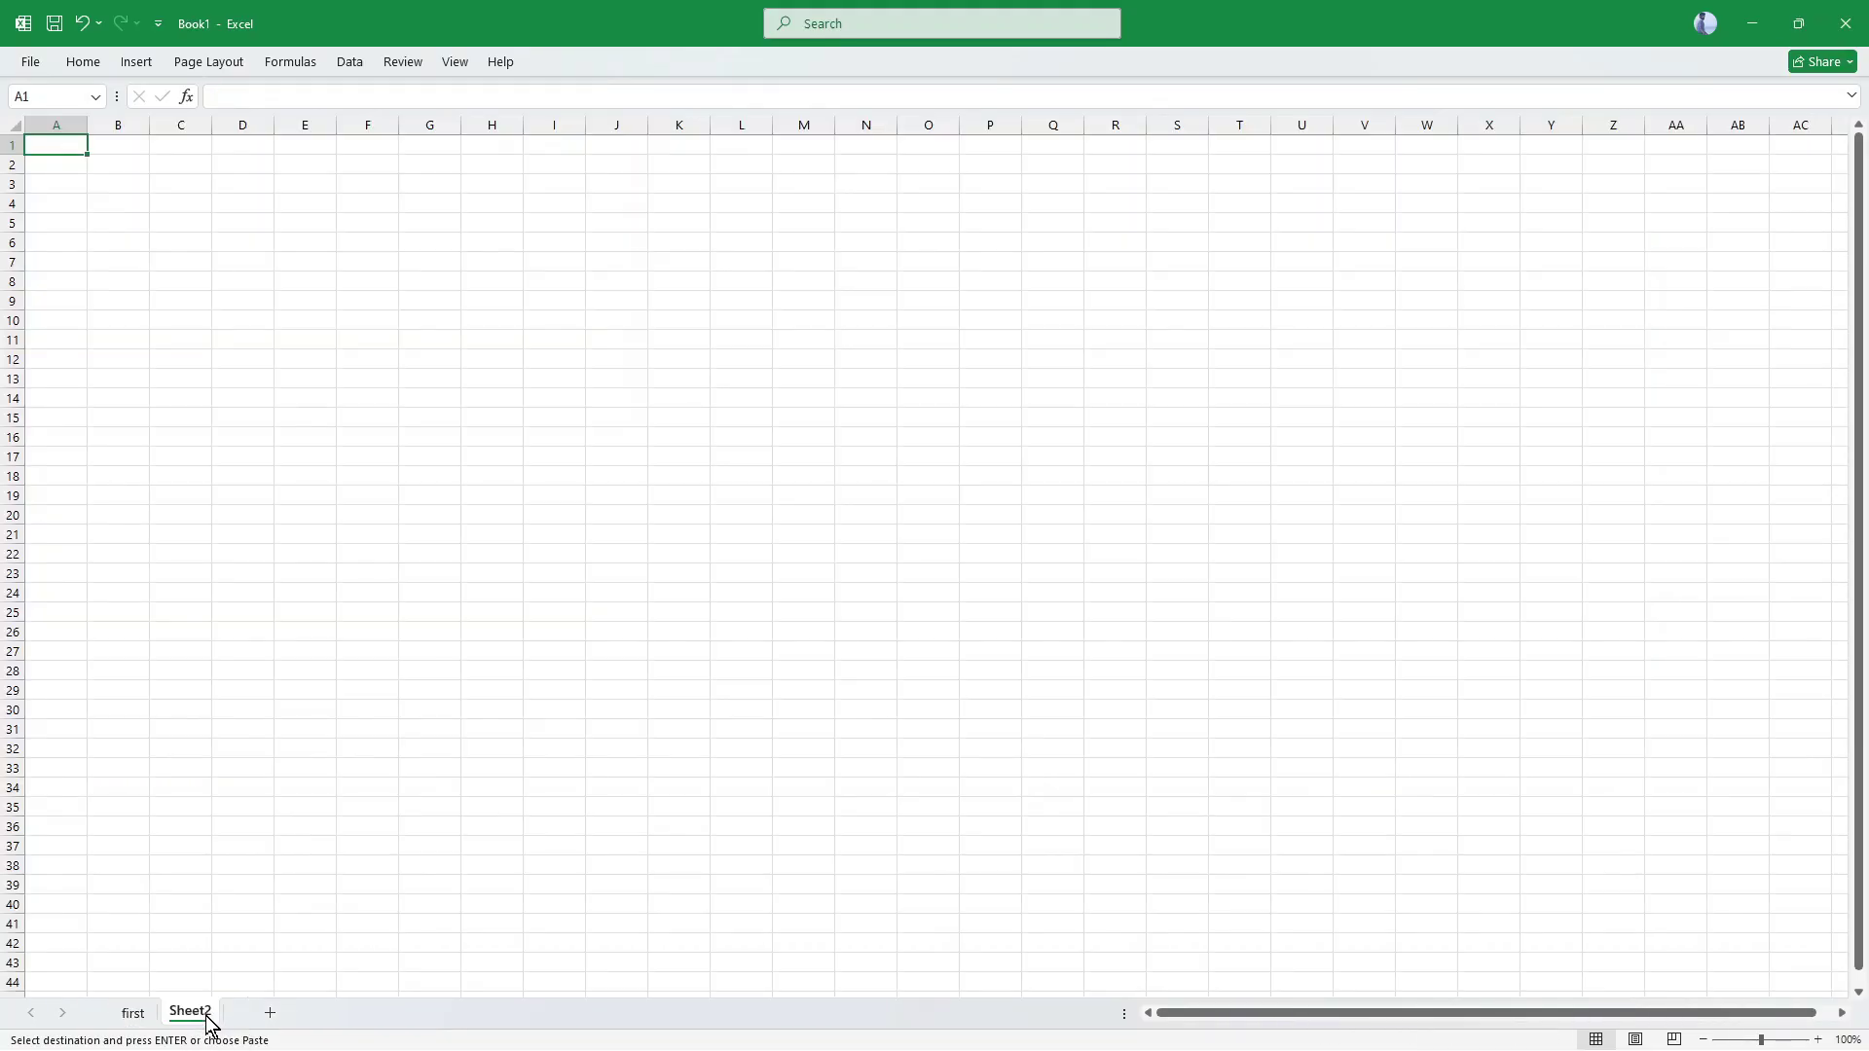
scroll(146, 287, up, 12)
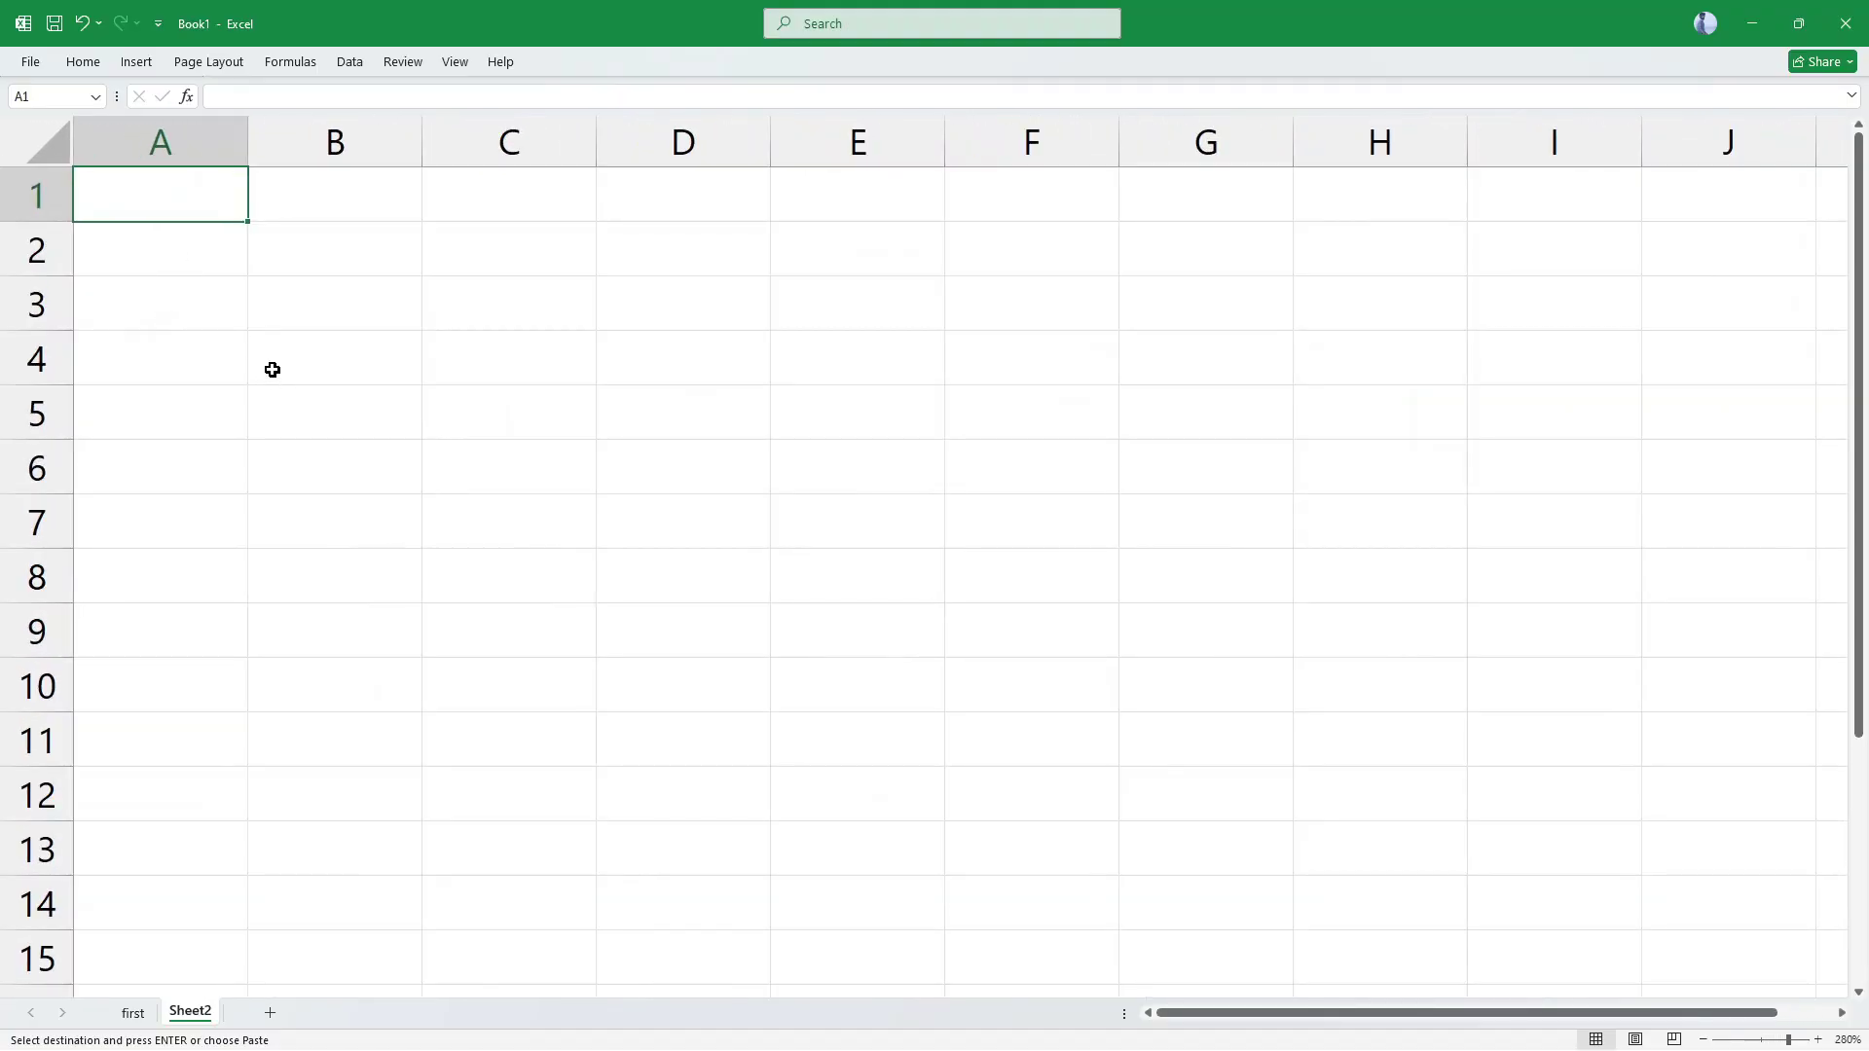
key(ctrl+v)
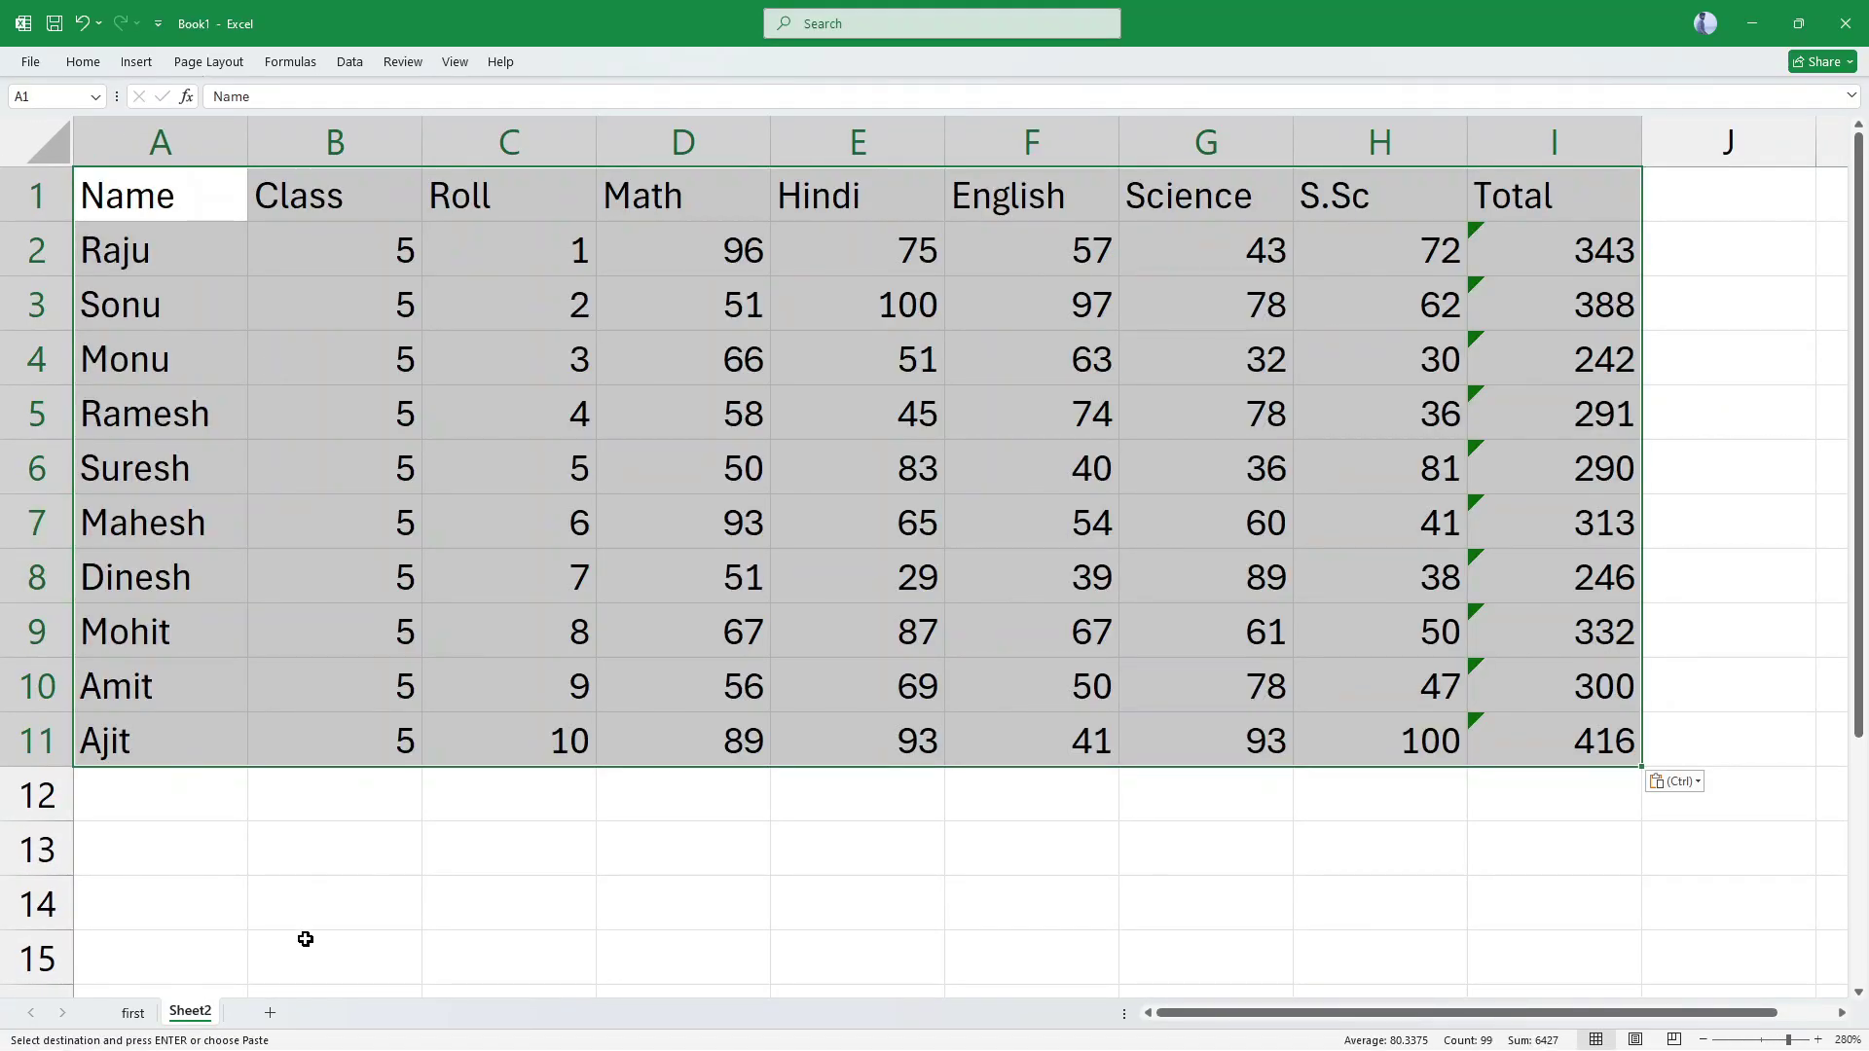
Step: Compare the copied marksheet with the one on the first sheet, and rename Sheet2 as second
click(133, 1013)
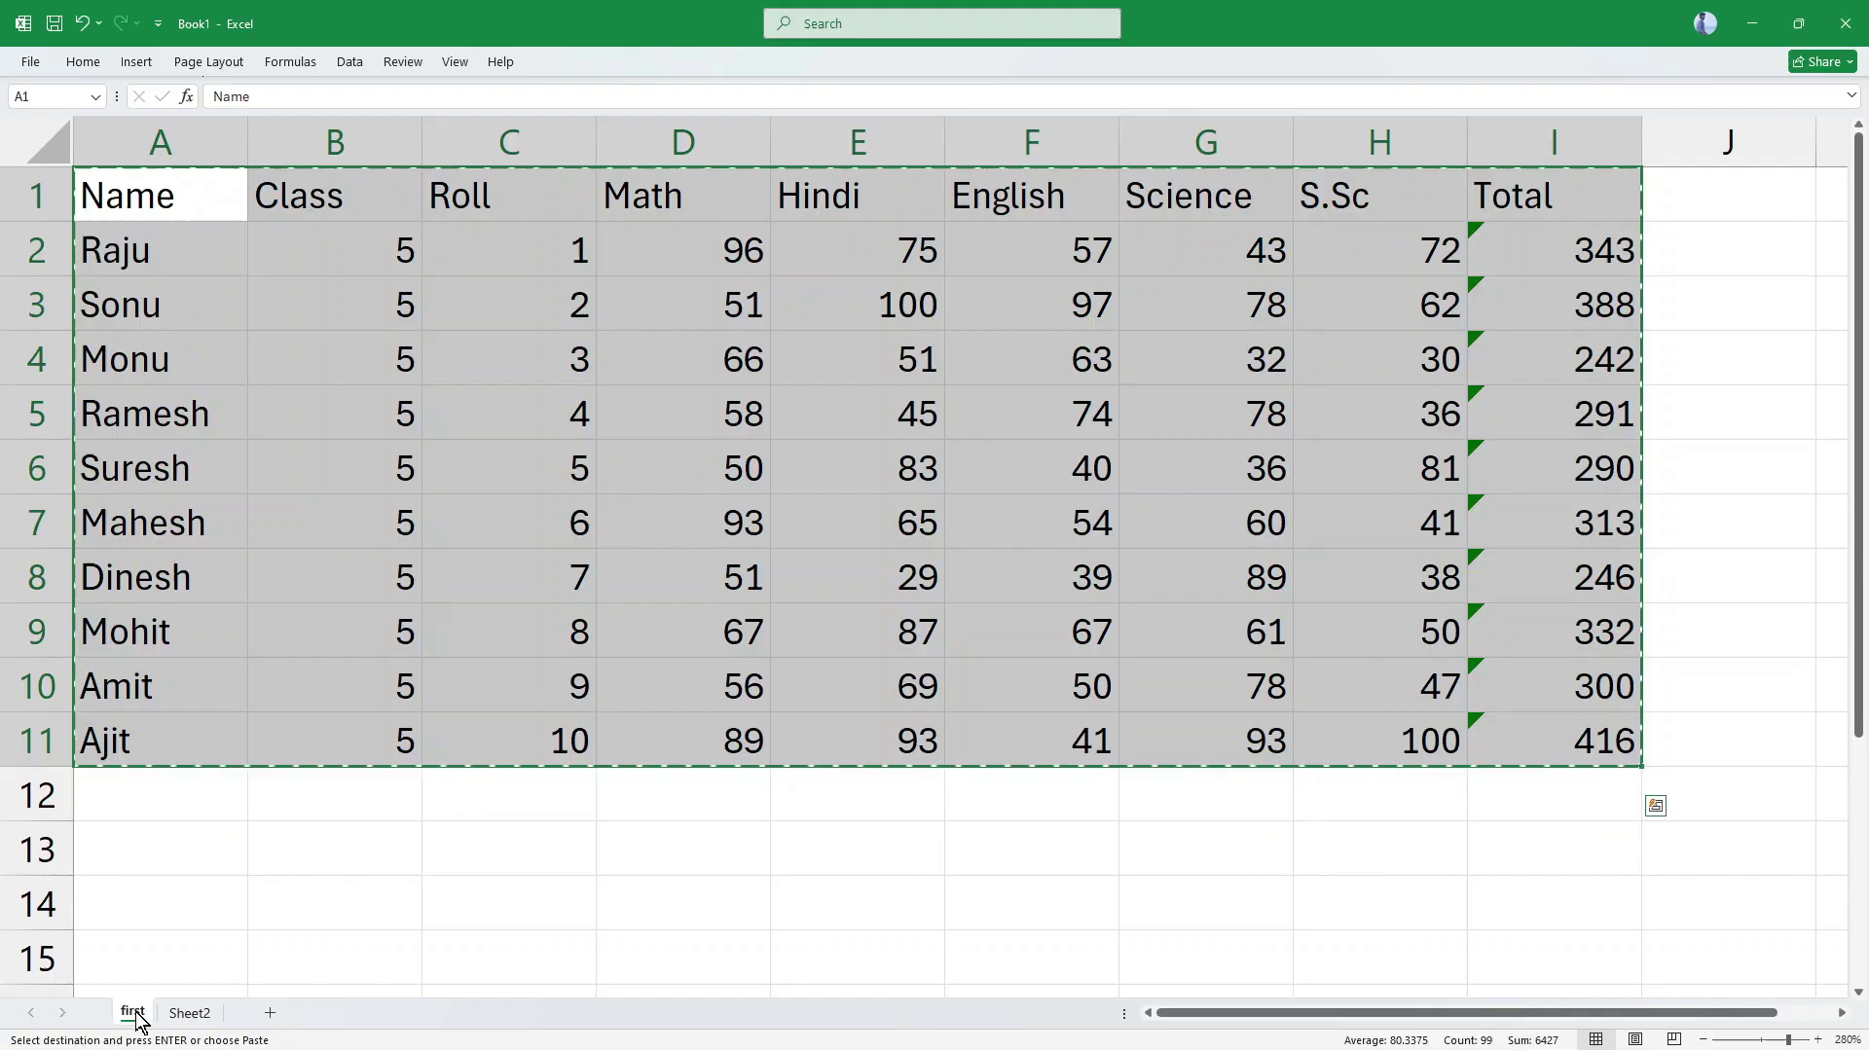
click(185, 1015)
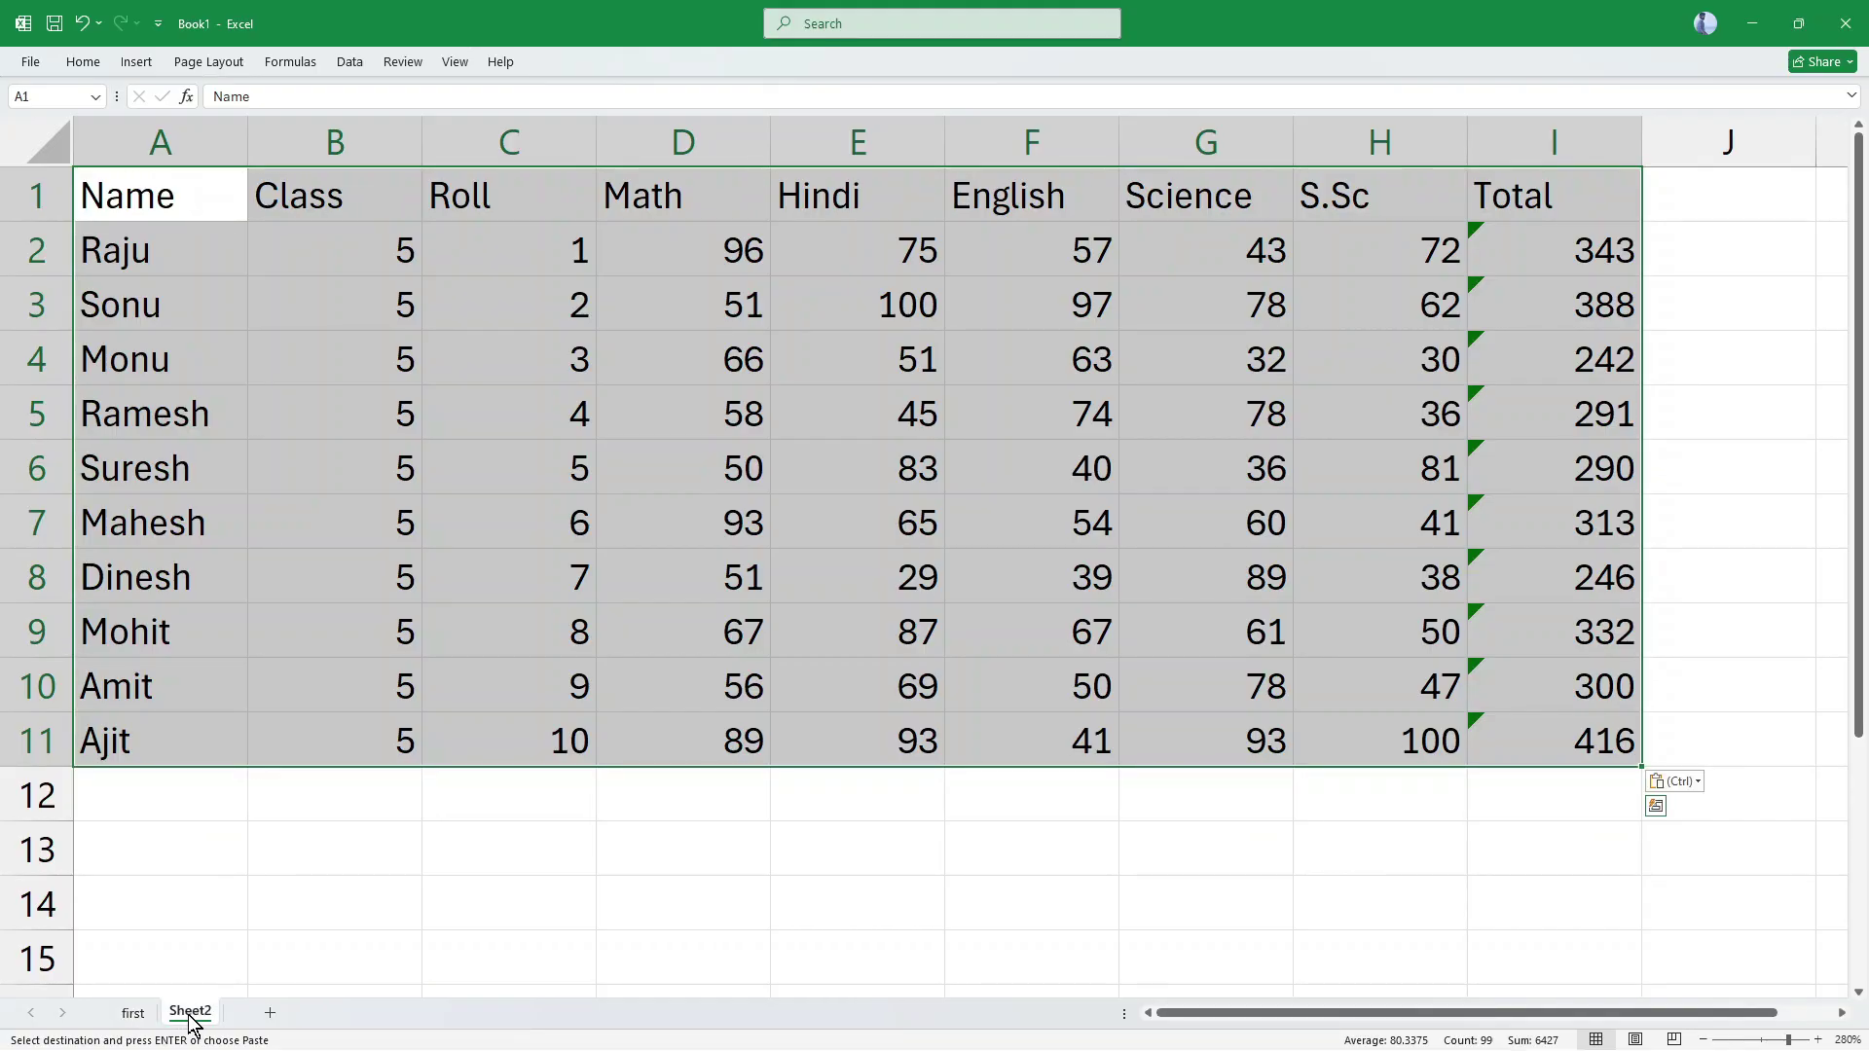
double_click(188, 1012)
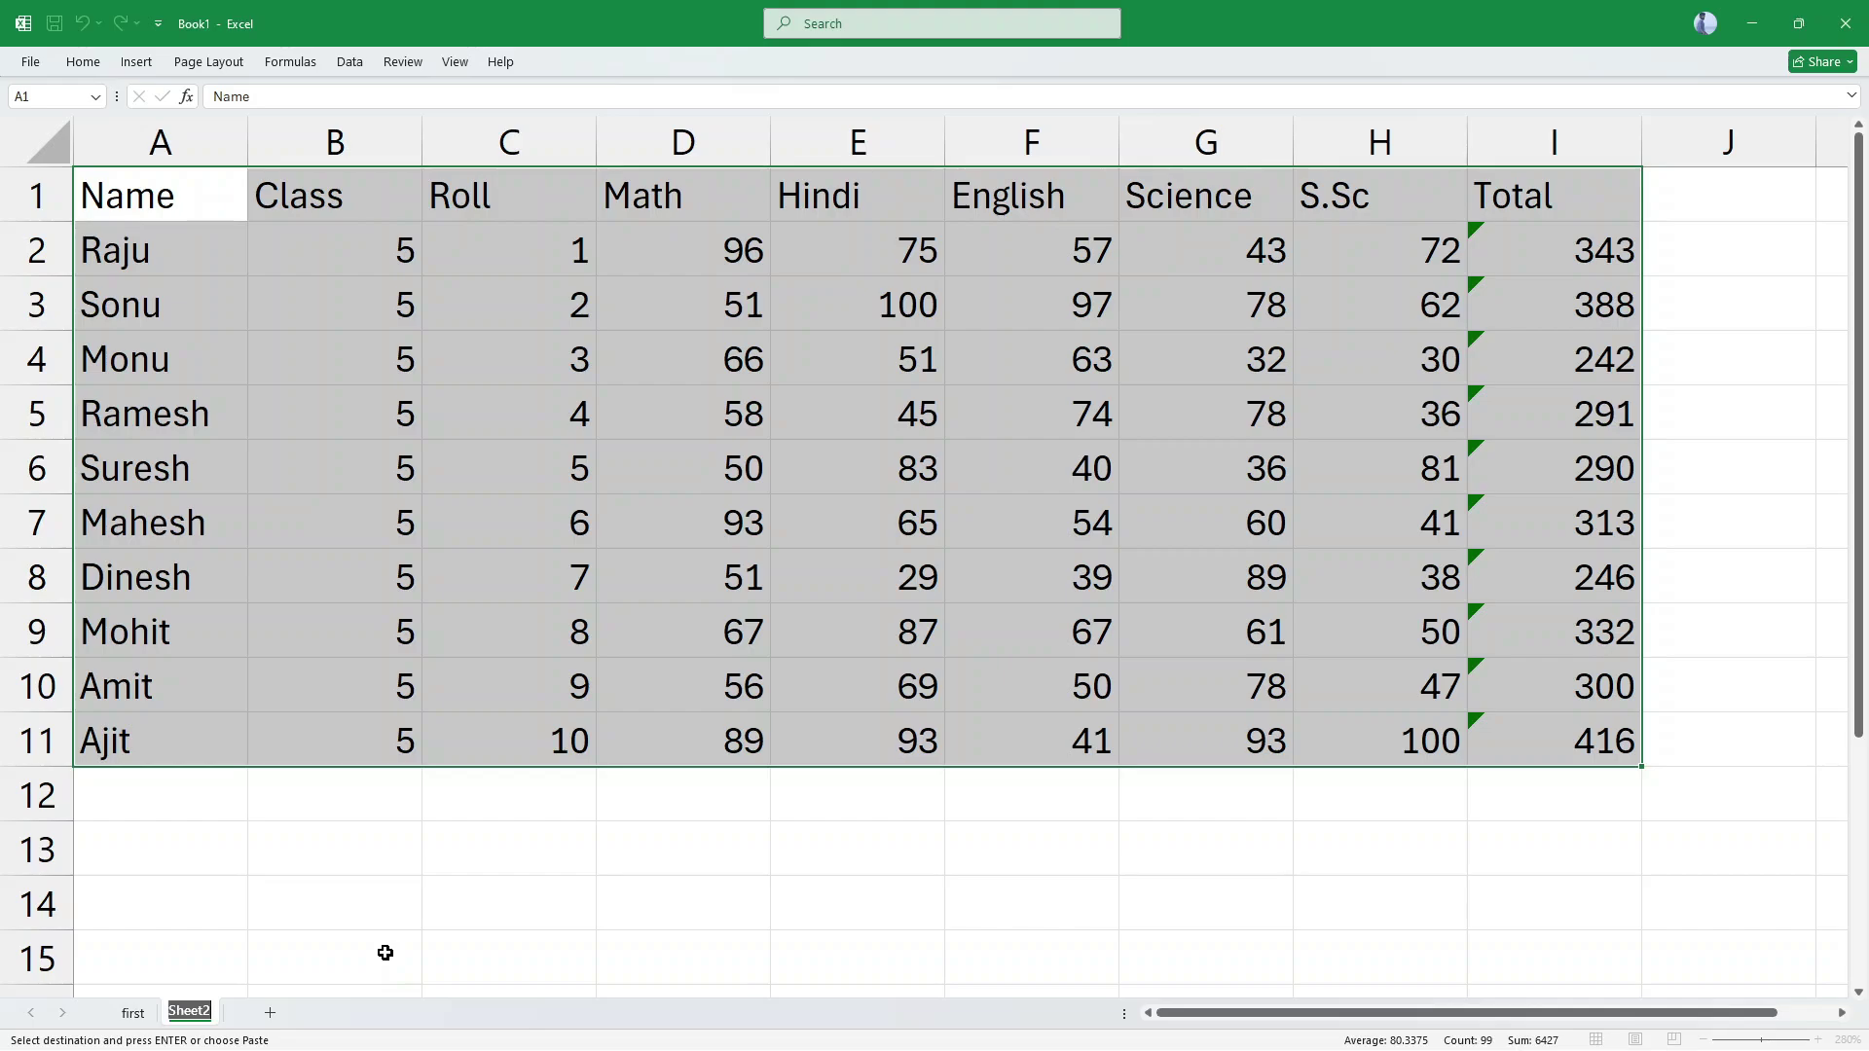
text(second)
key(Return)
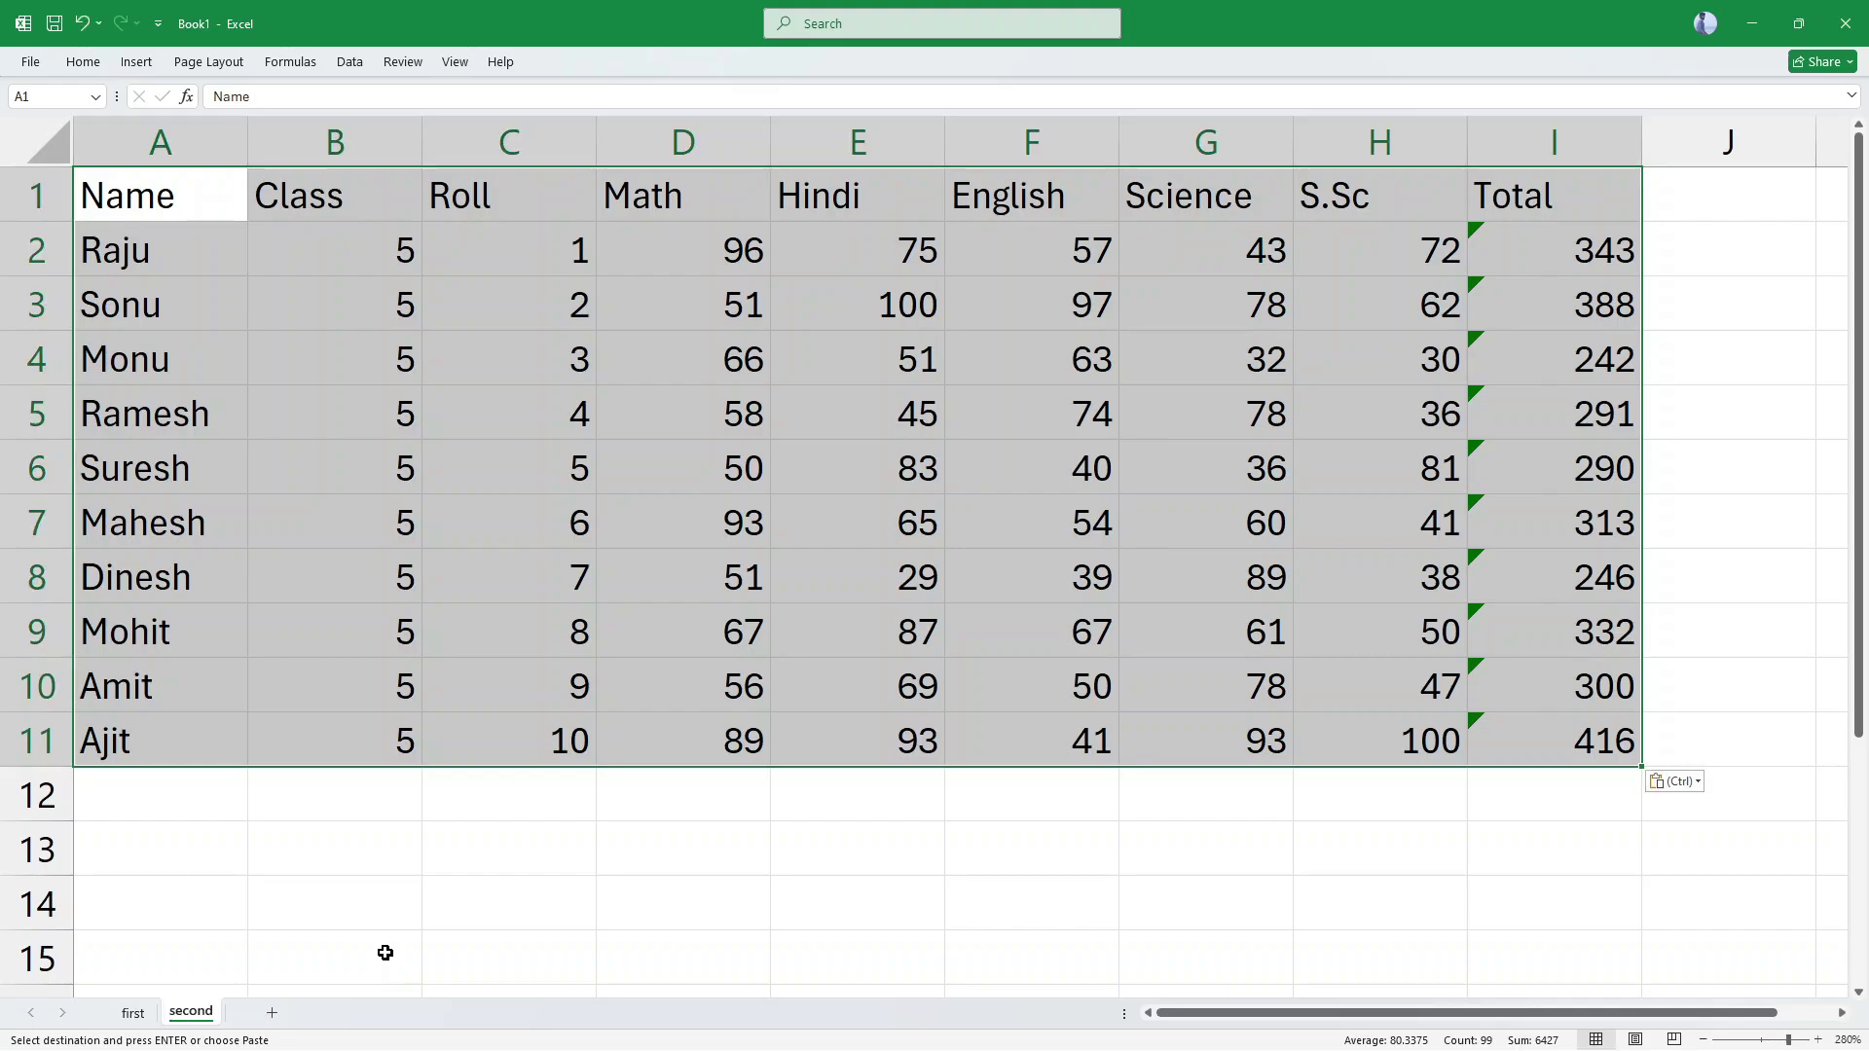
Step: Add another worksheet and paste a copy of A1:I11 from the second sheet into it at A1
click(273, 1013)
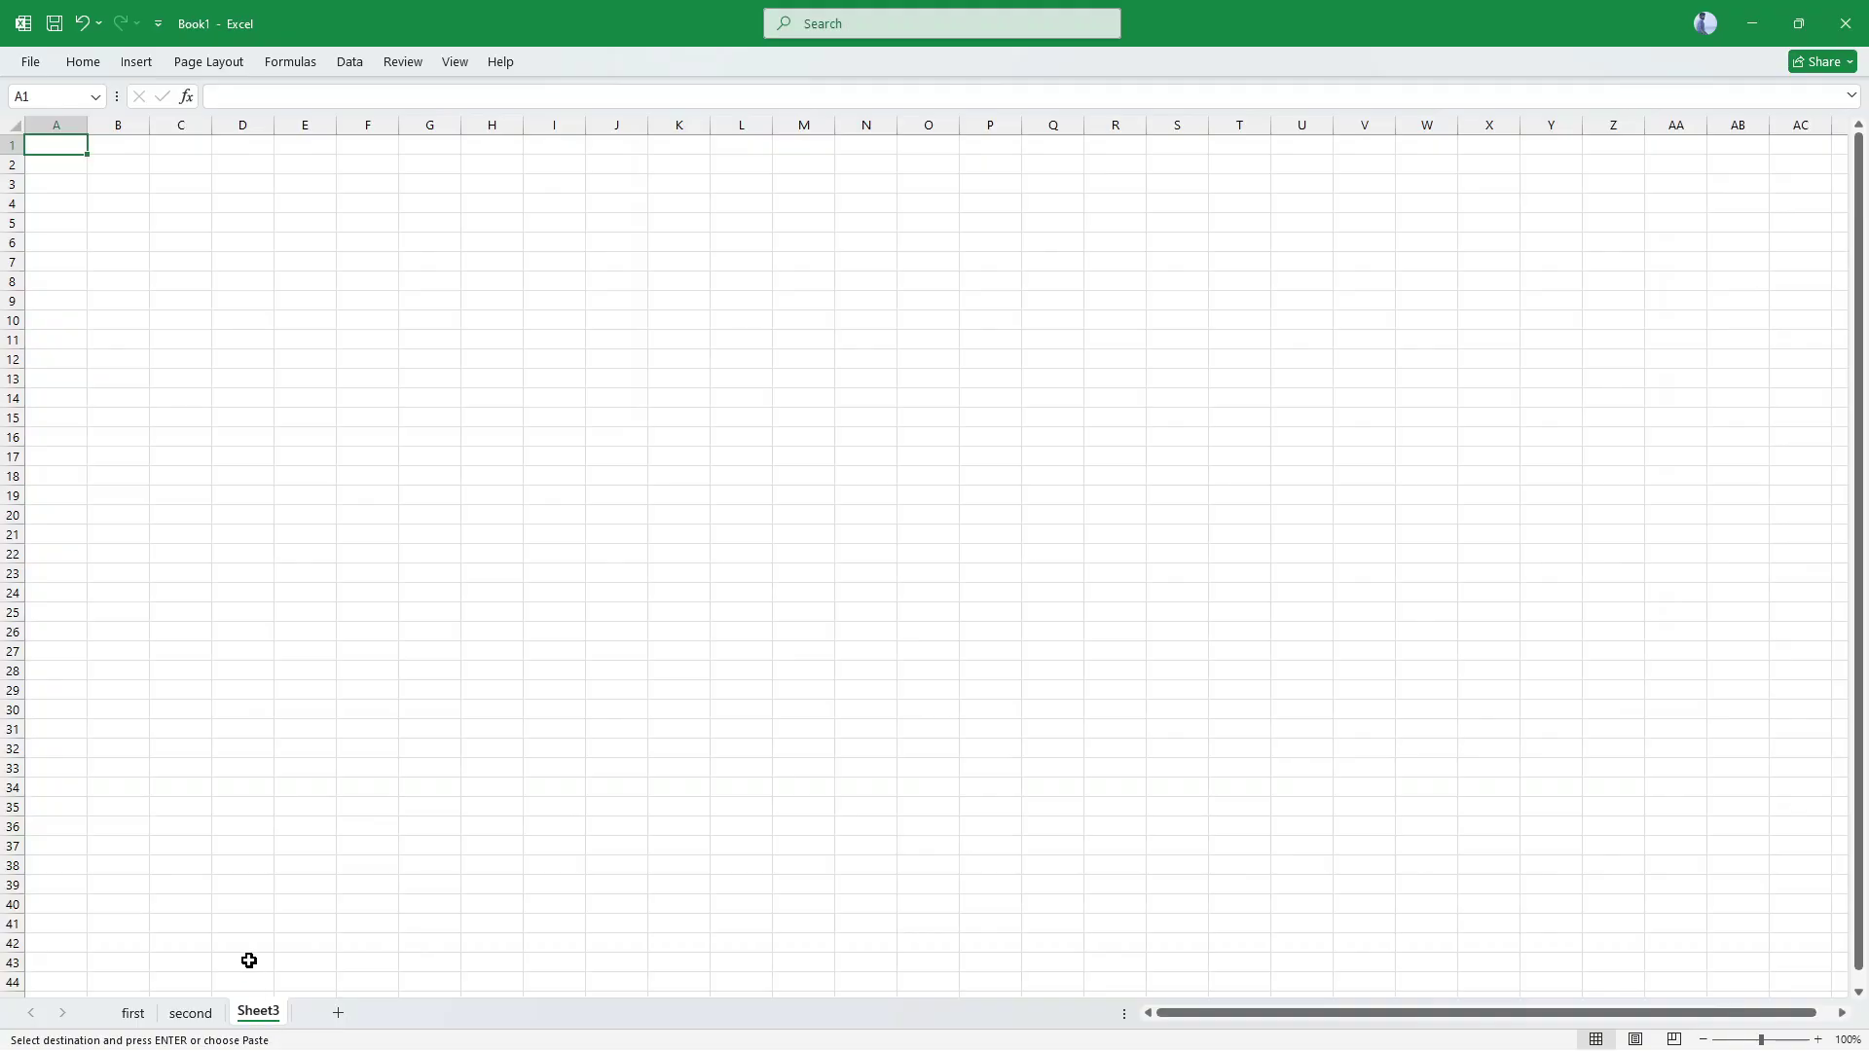
click(190, 1013)
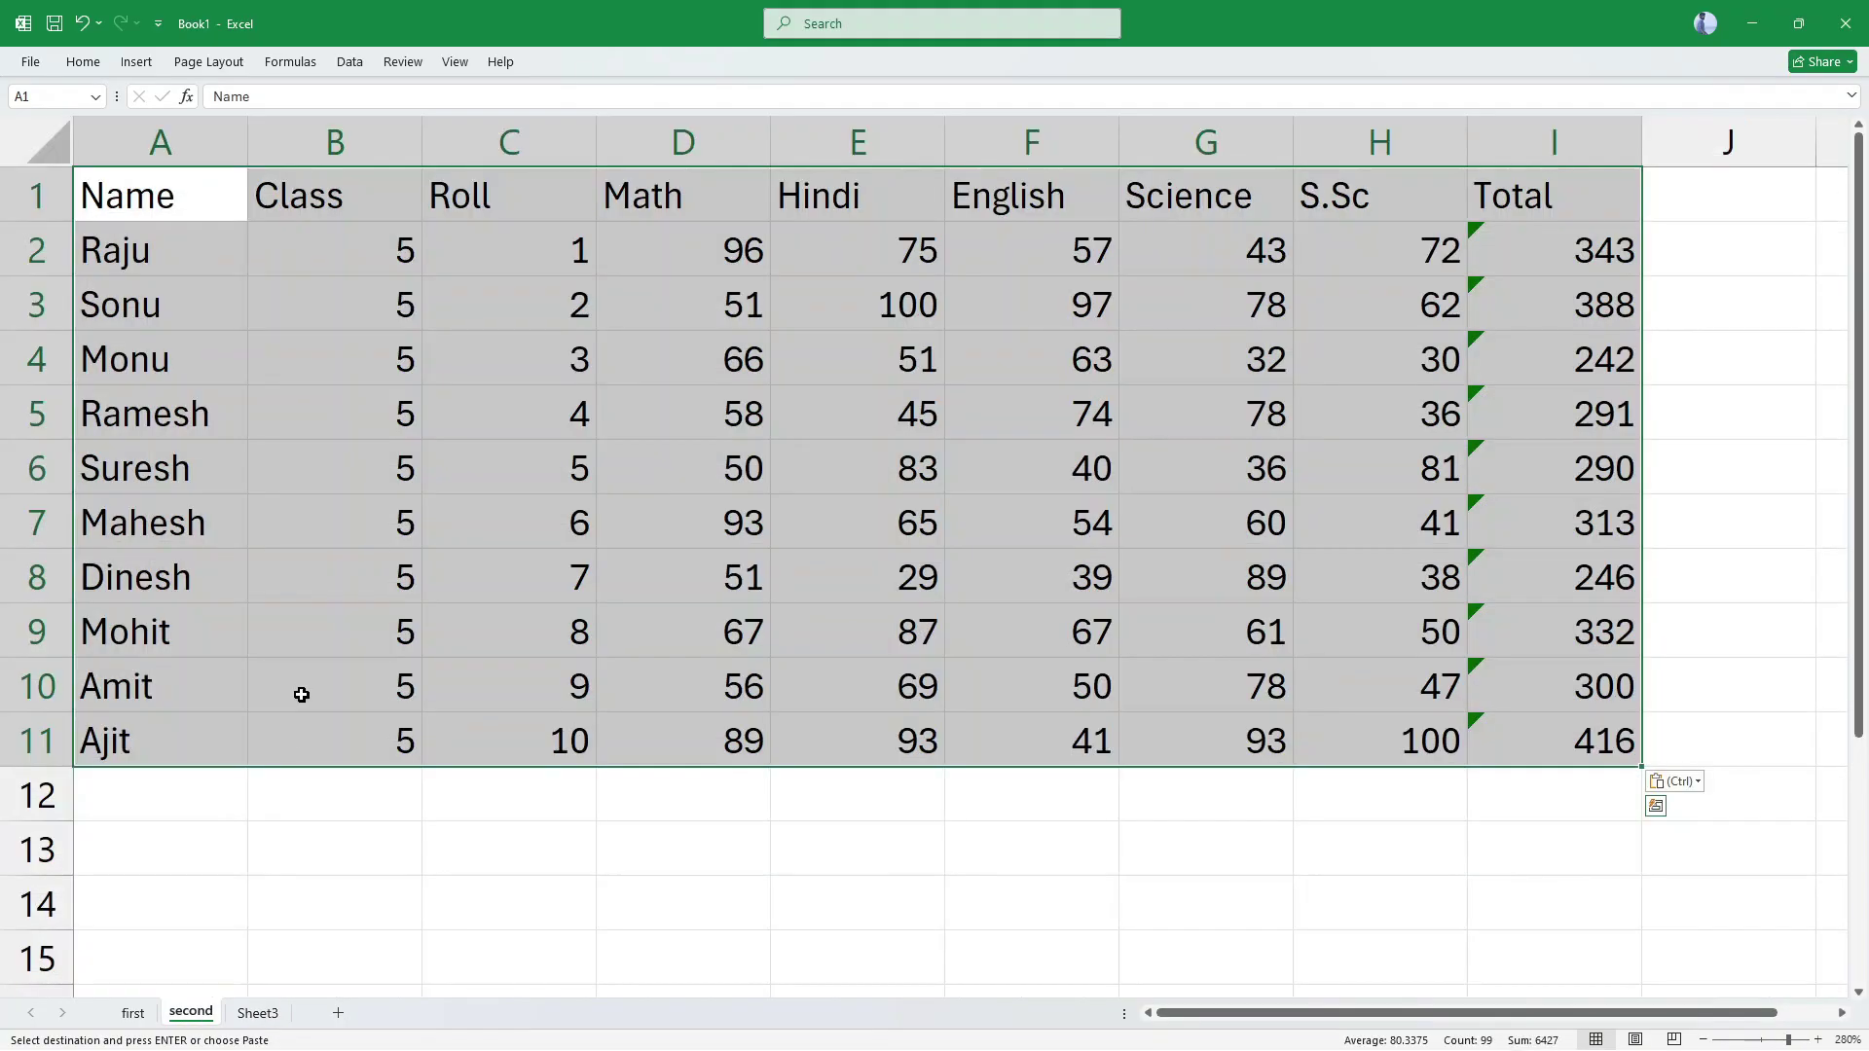
key(ctrl+c)
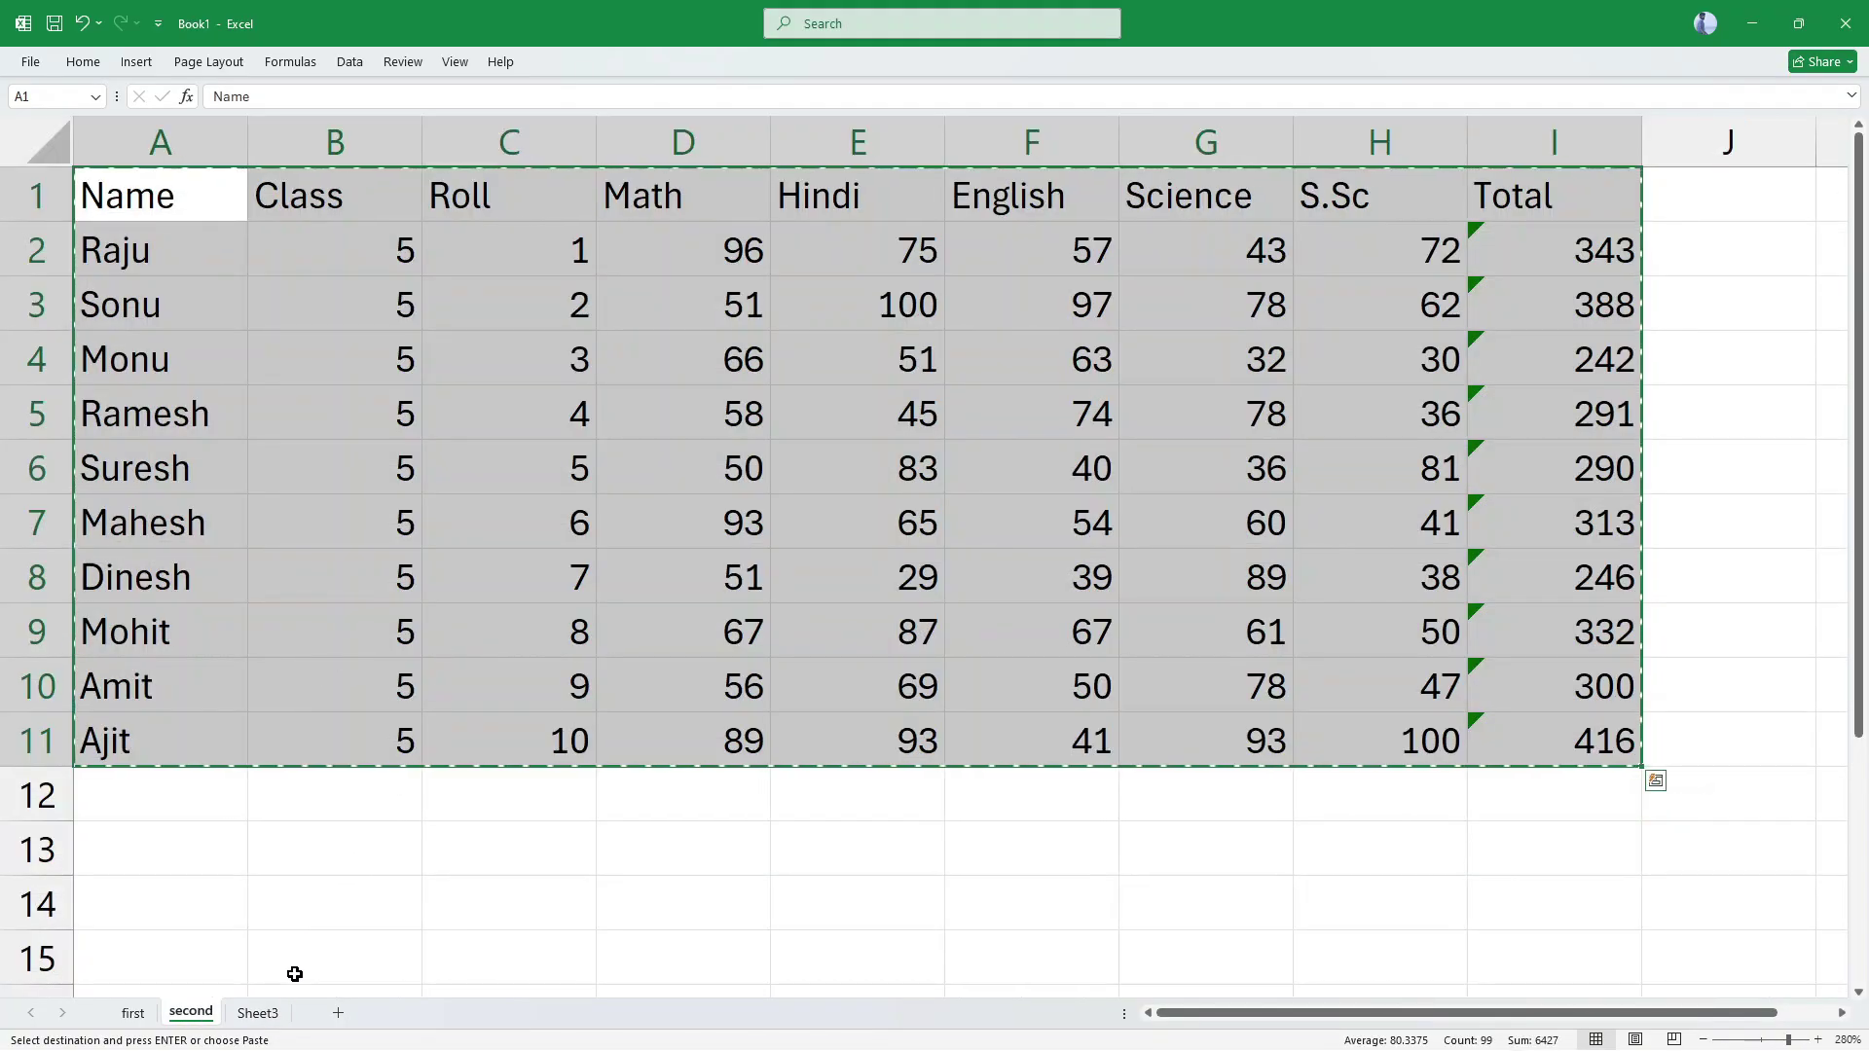
click(257, 1013)
key(ctrl+v)
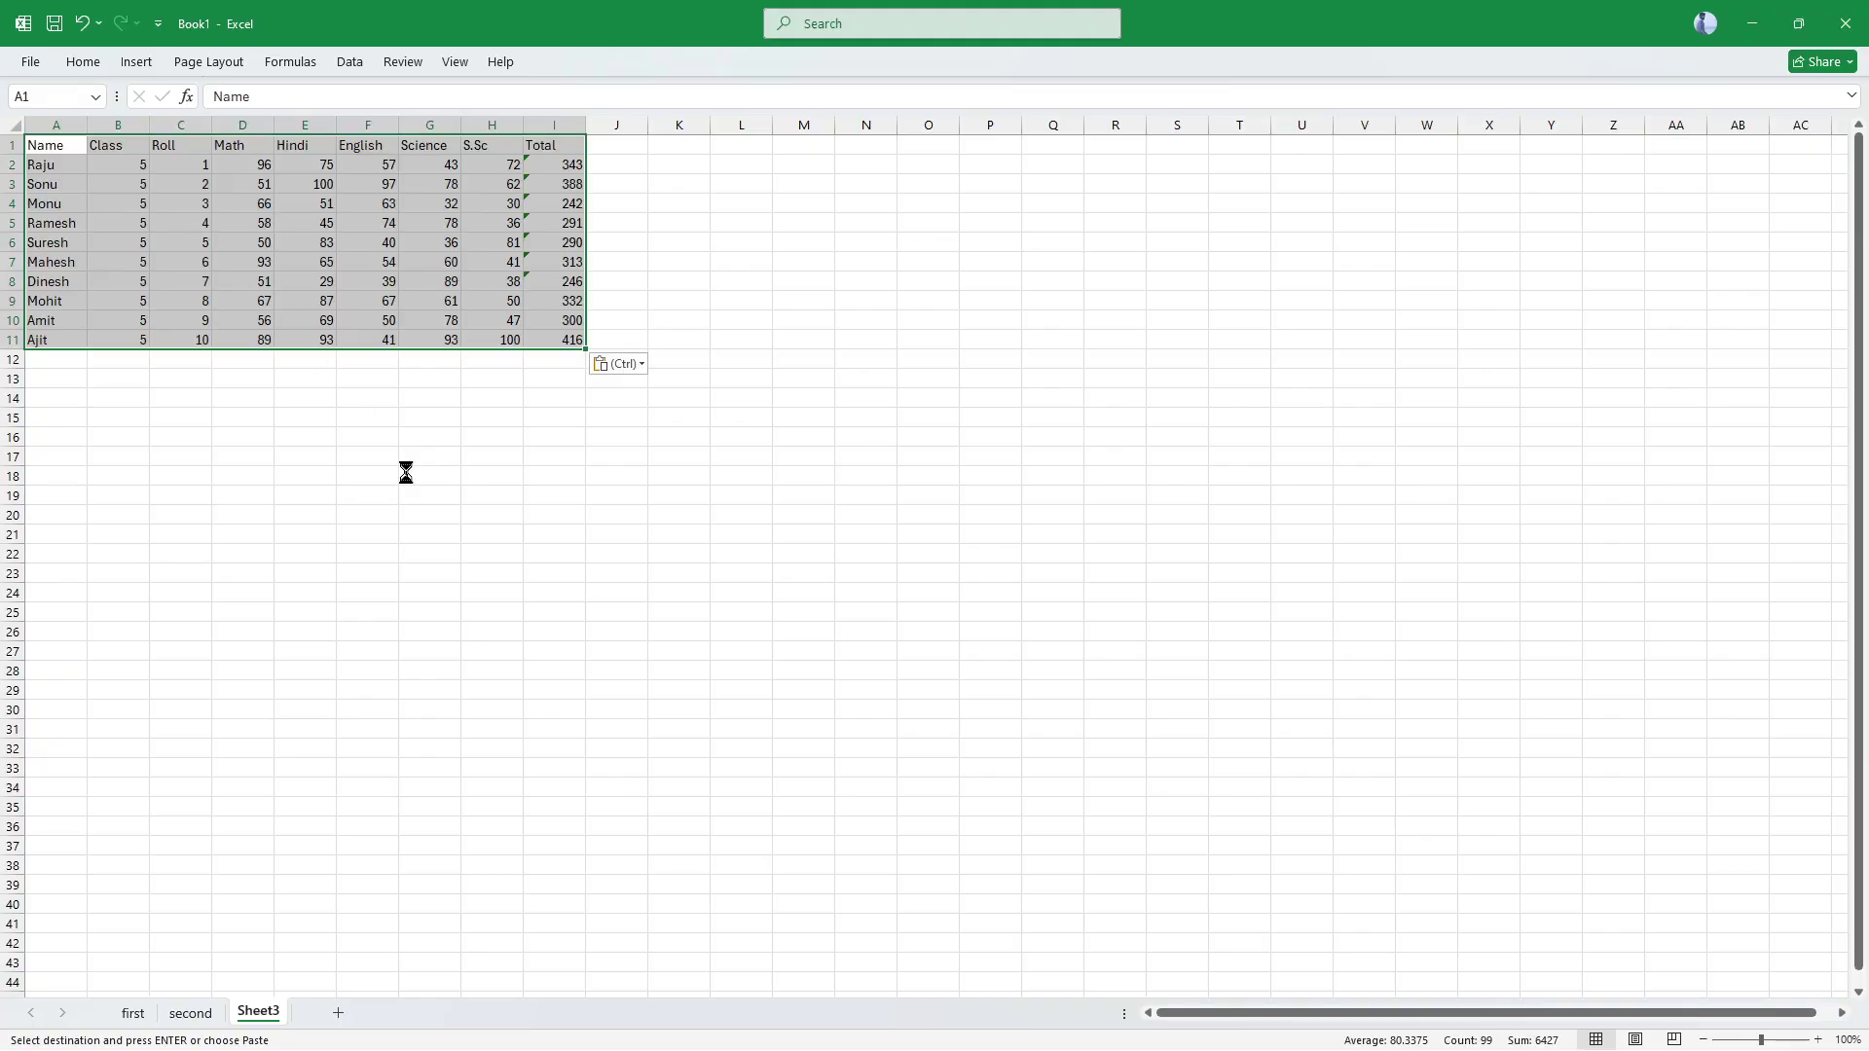
scroll(405, 471, up, 11)
scroll(425, 538, up, 2)
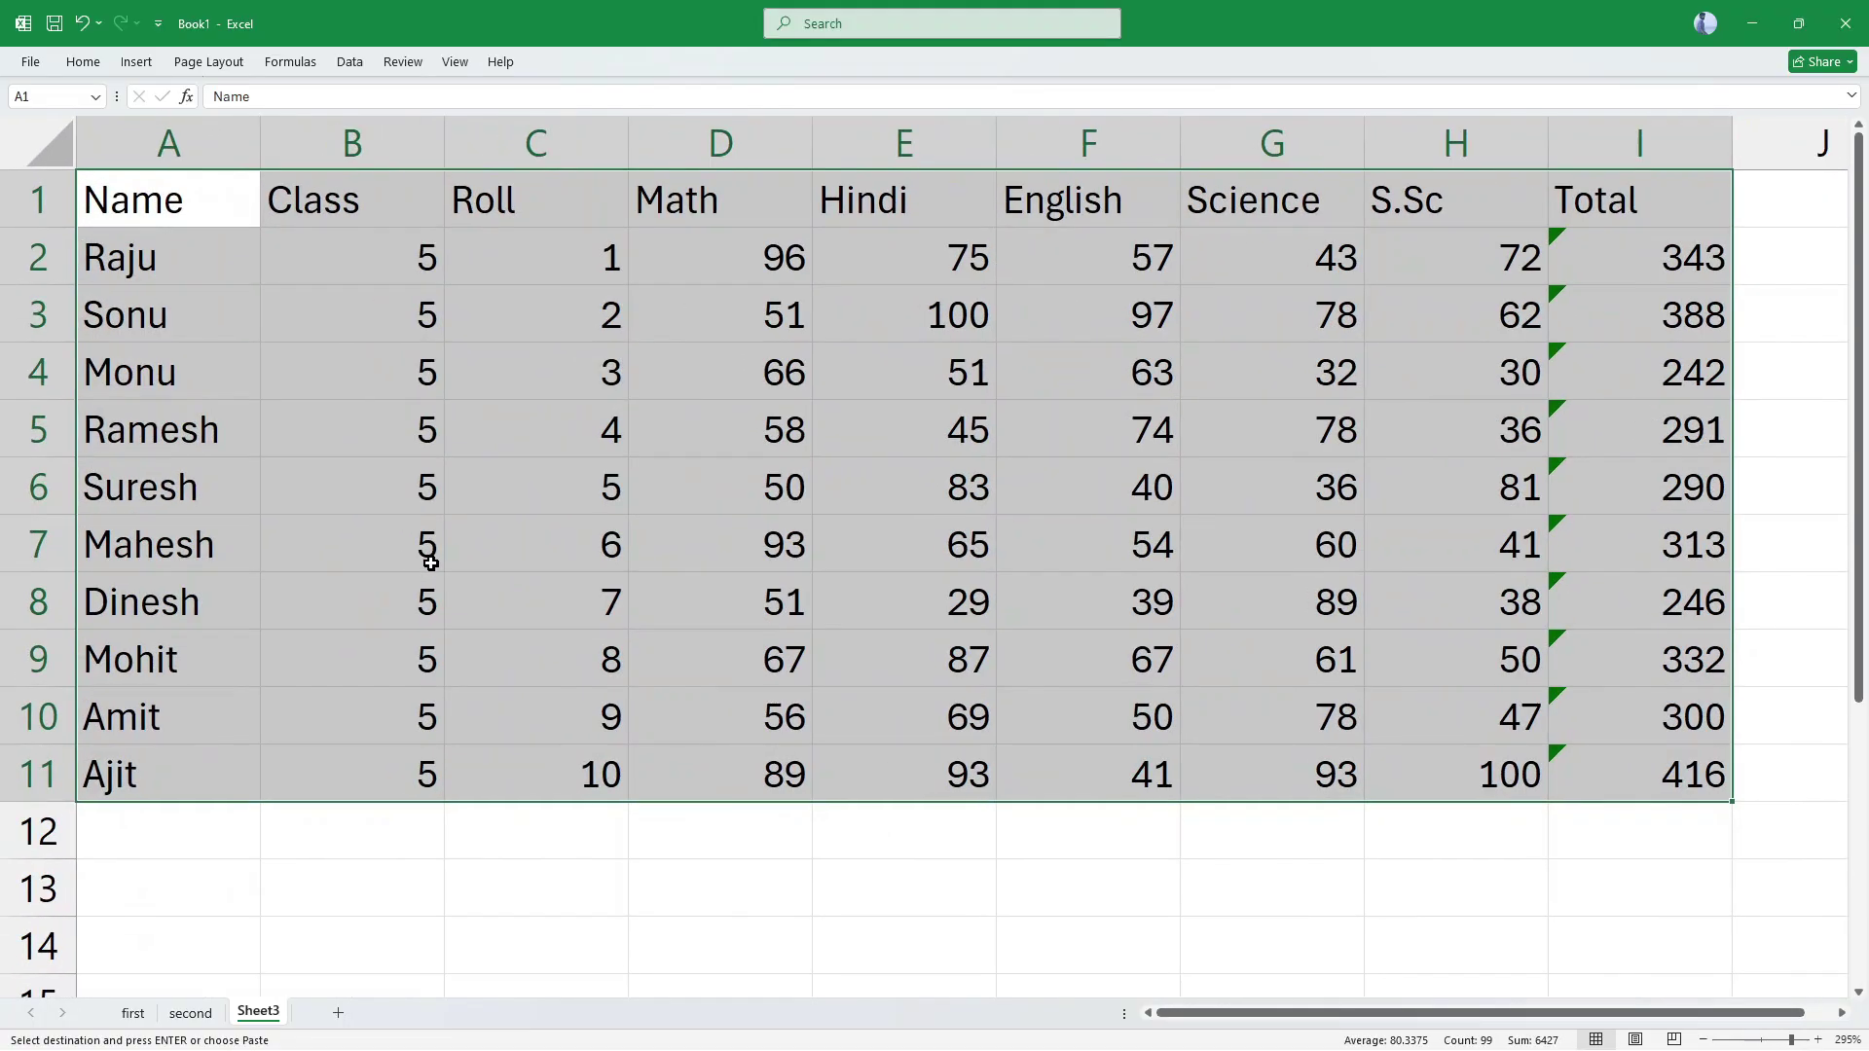
scroll(430, 563, down, 1)
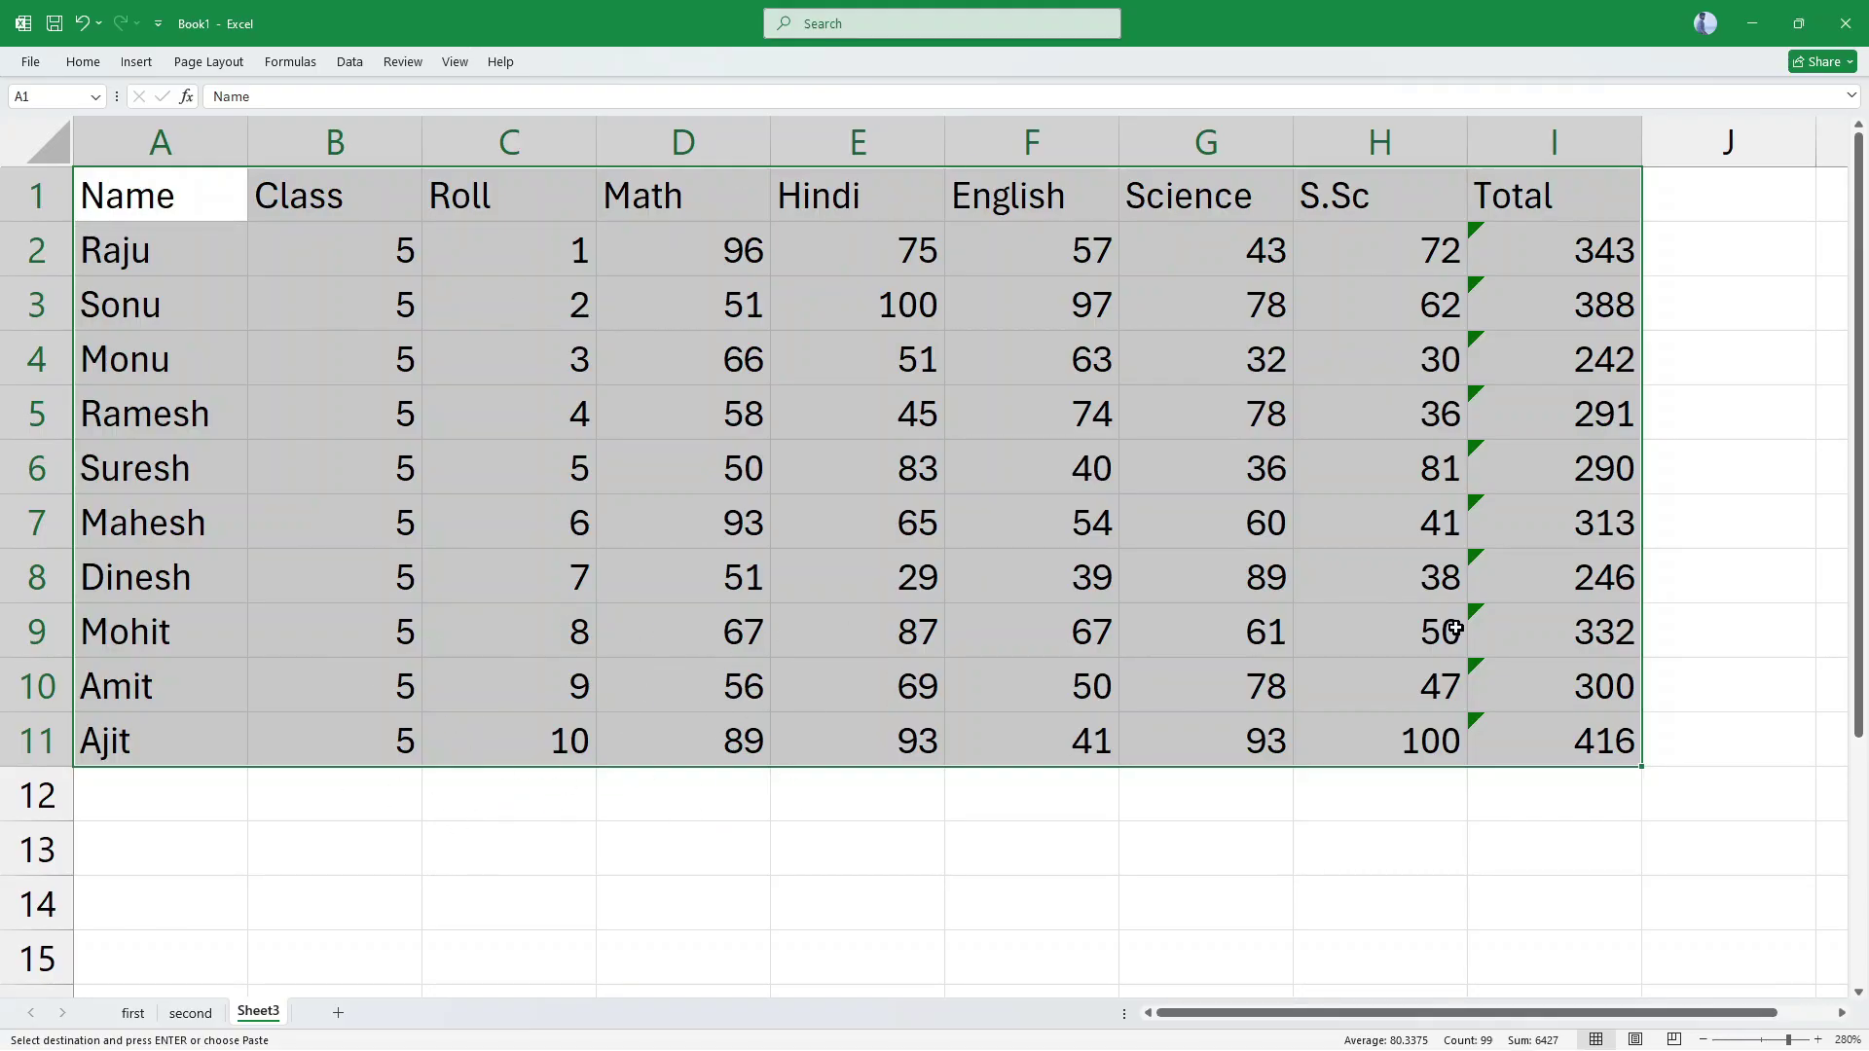
click(851, 843)
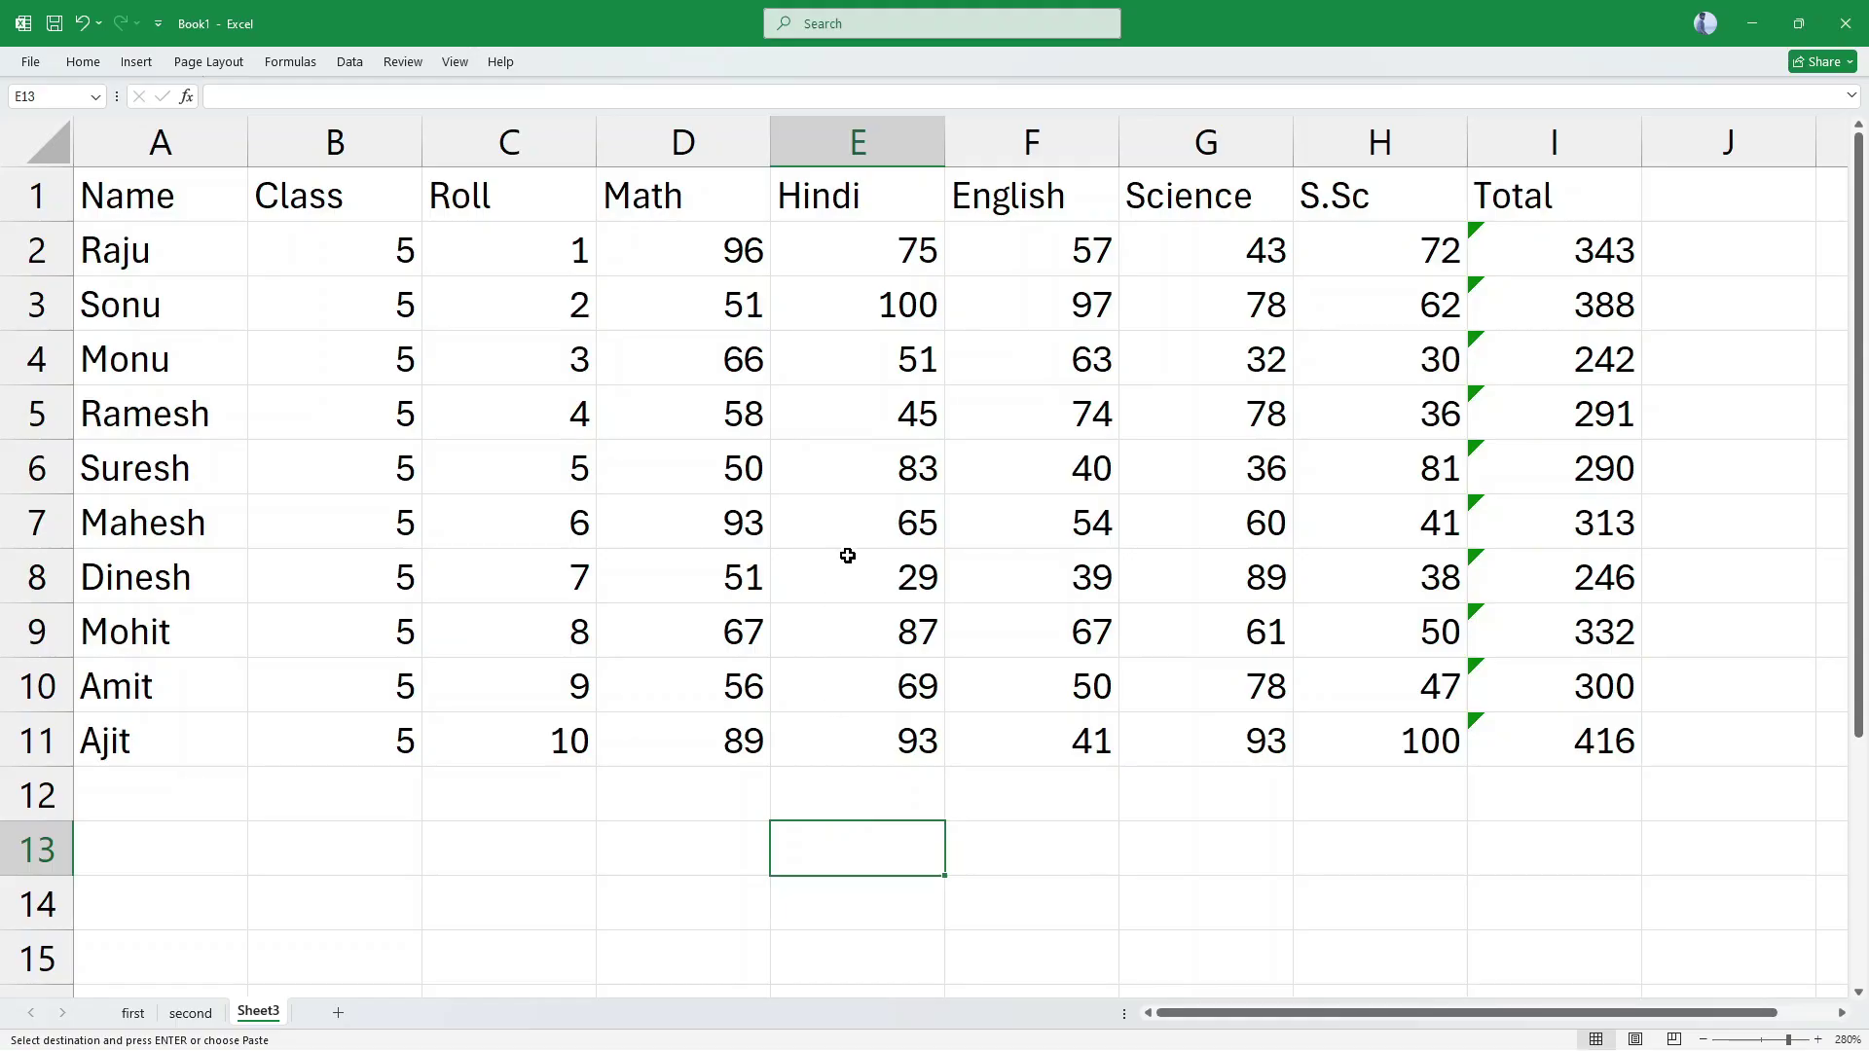
Step: Rename Sheet3 as third, and switch back to the sheet named first
ctrl+scroll(848, 556, down, 10)
ctrl+scroll(834, 588, up, 10)
ctrl+scroll(833, 609, up, 1)
scroll(832, 610, down, 1)
double_click(259, 1013)
text(third)
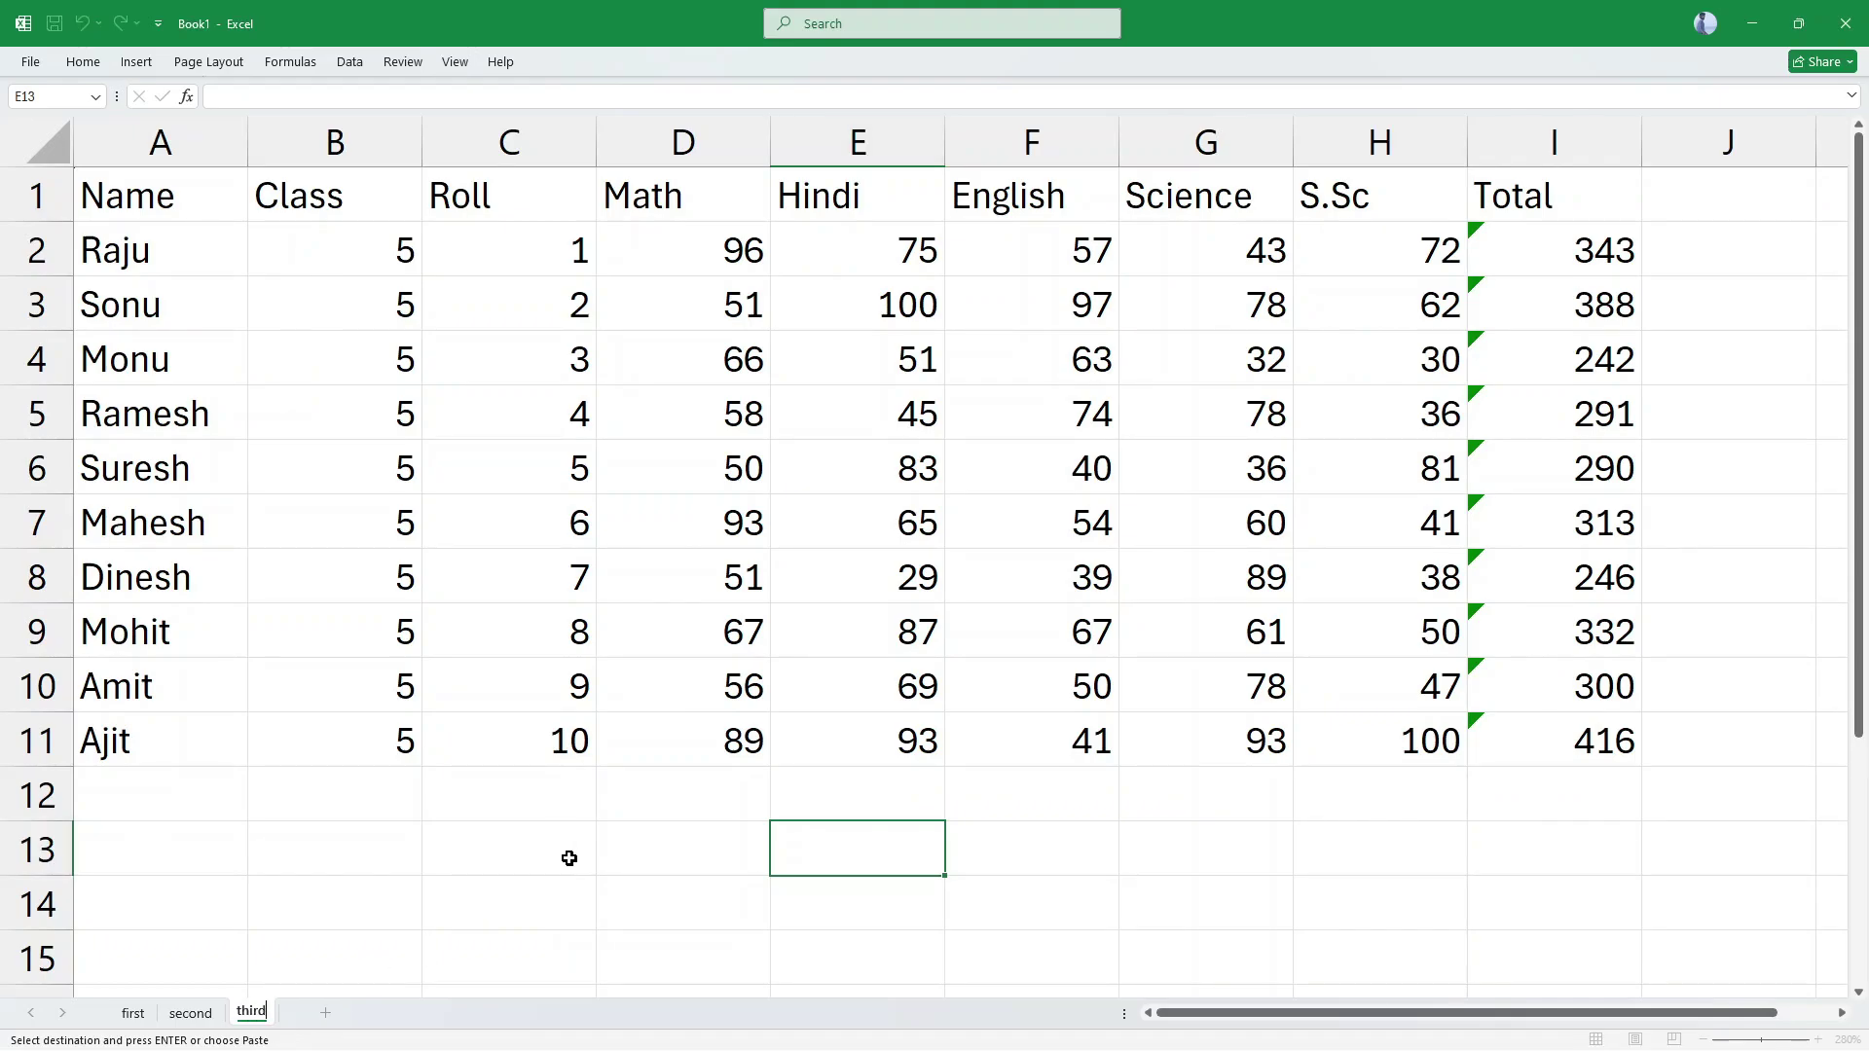
key(Return)
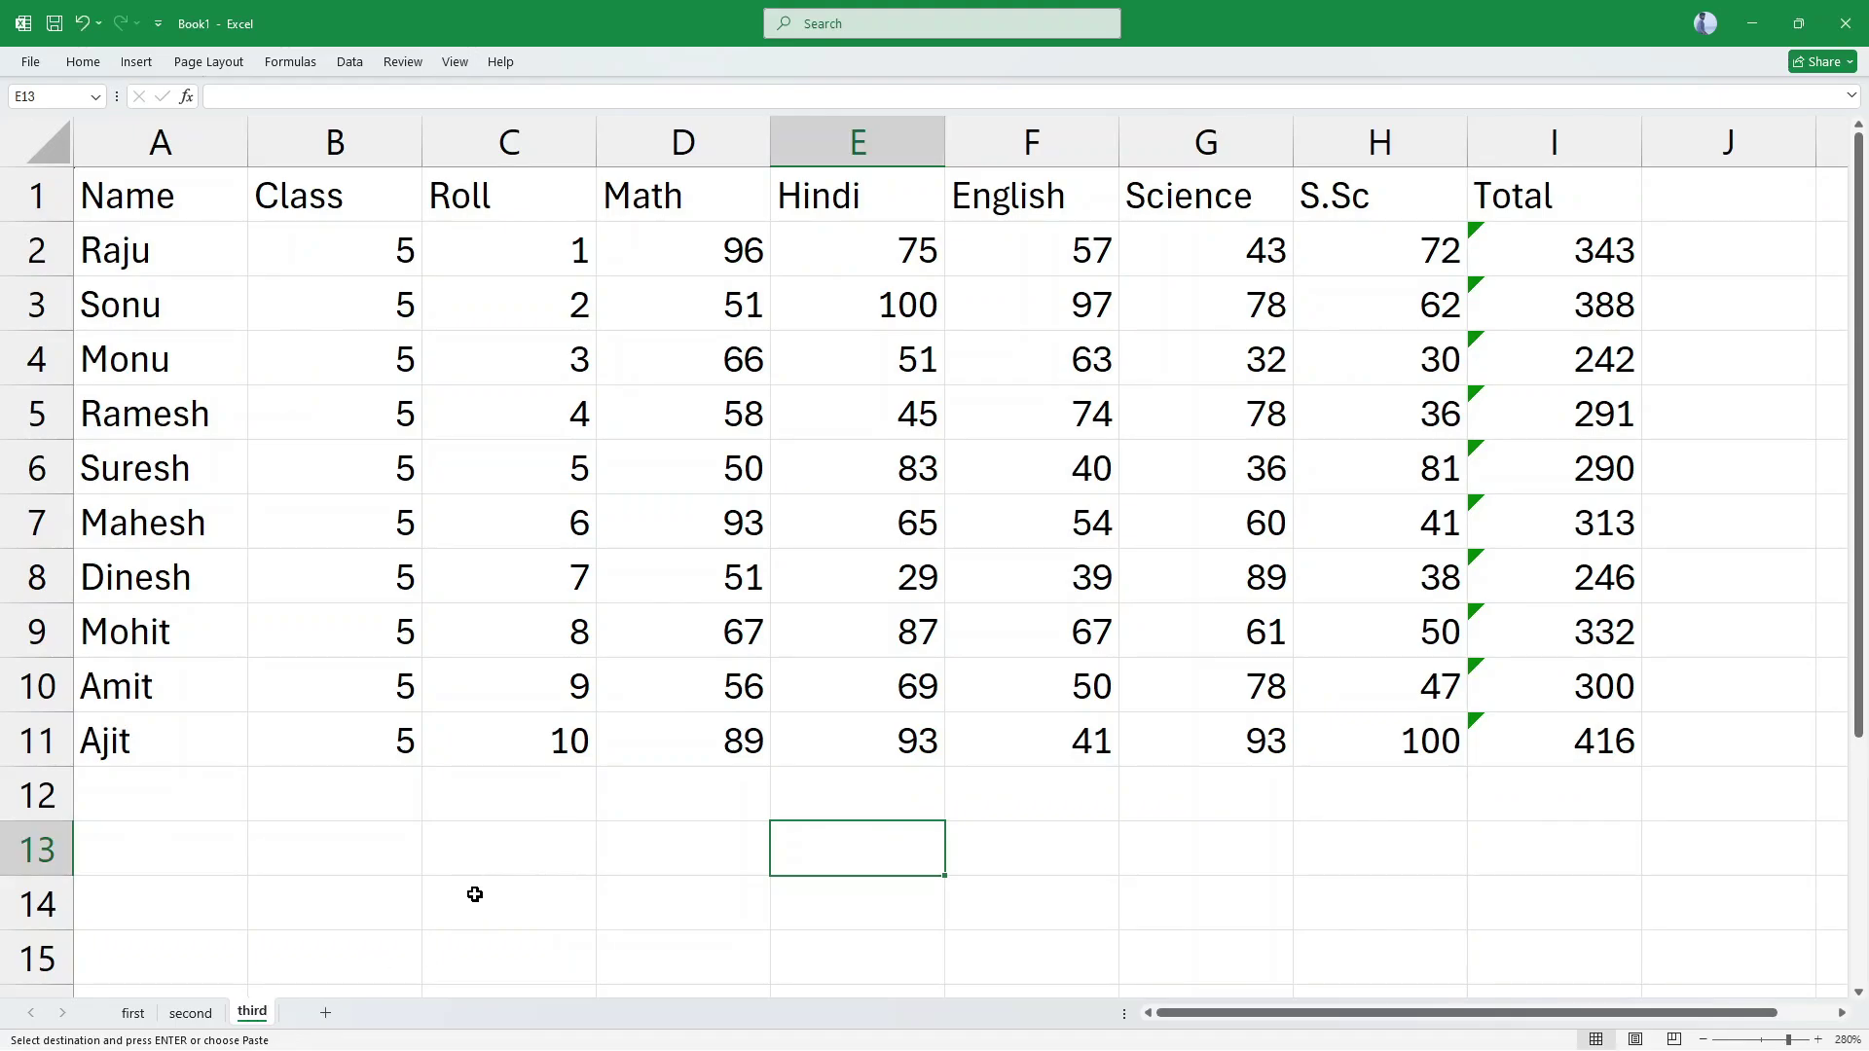
click(136, 1013)
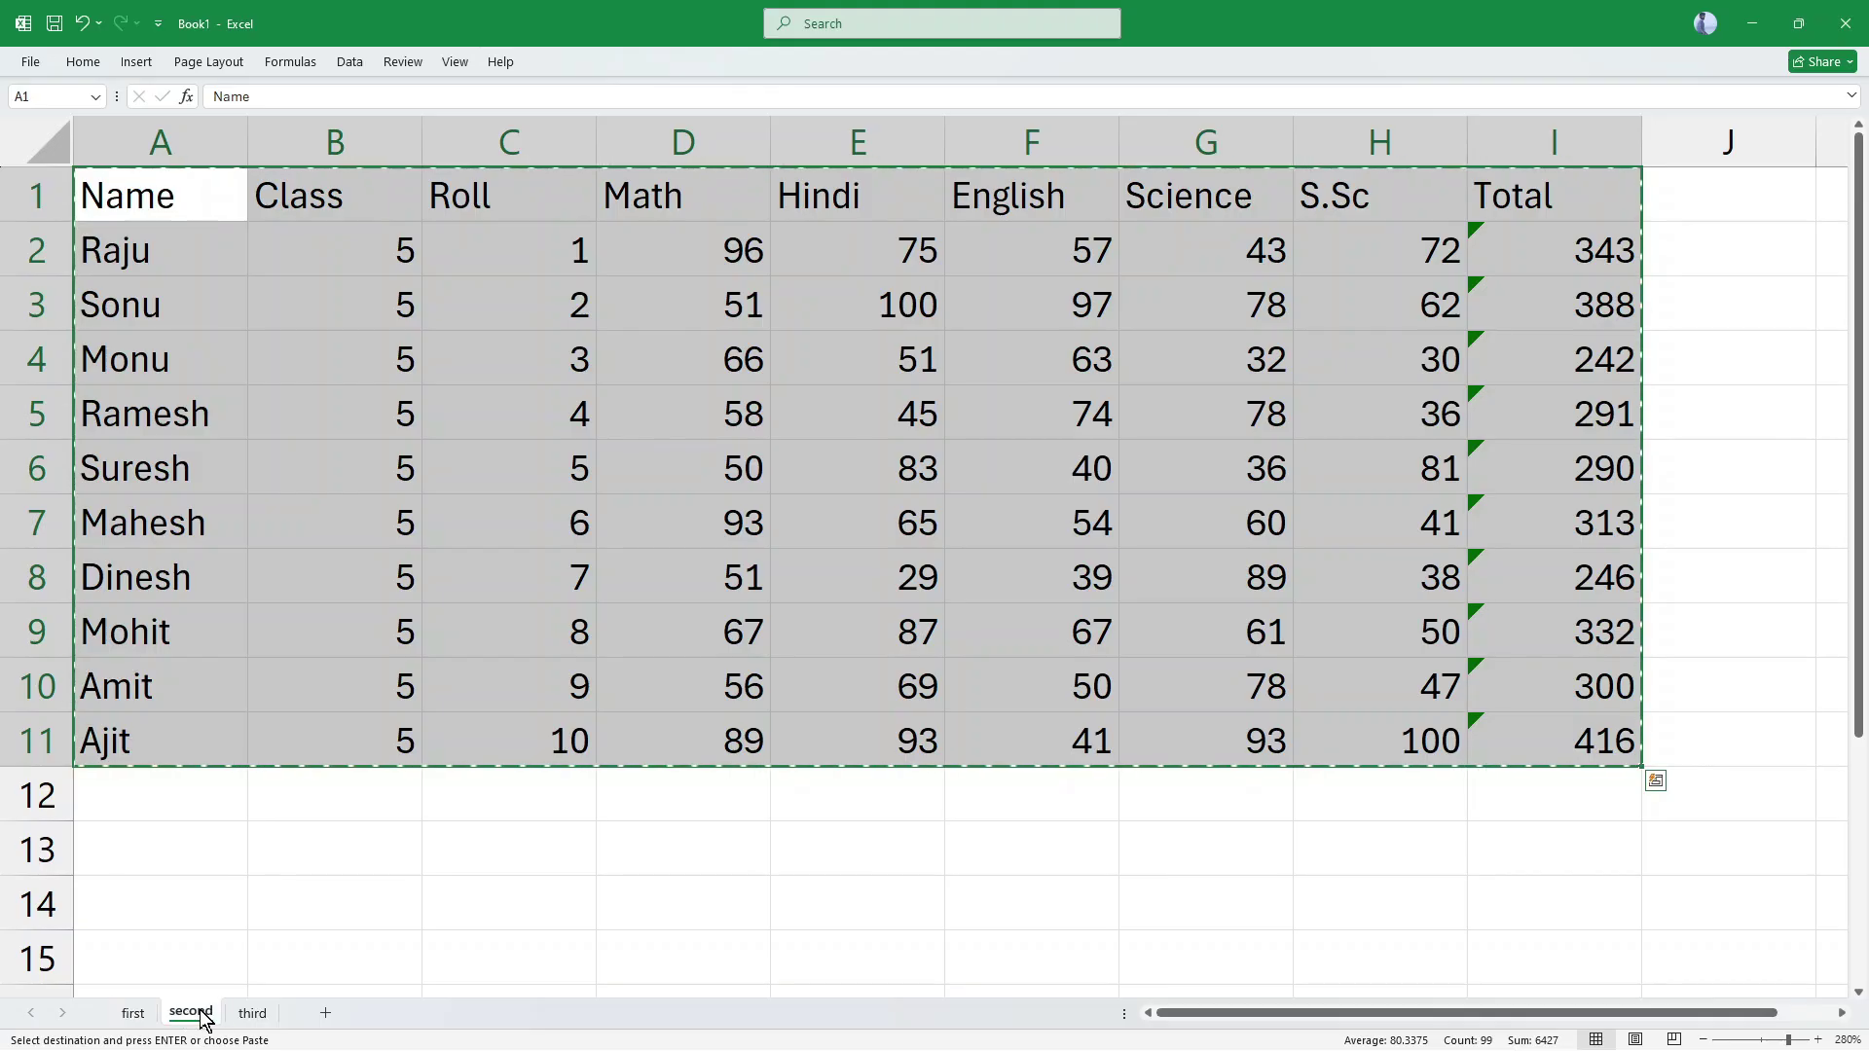
Step: On the second sheet, replace the Math mark in D2 with the formula =RANDBETWEEN(29,100)
click(251, 1013)
click(195, 1013)
click(625, 827)
click(747, 242)
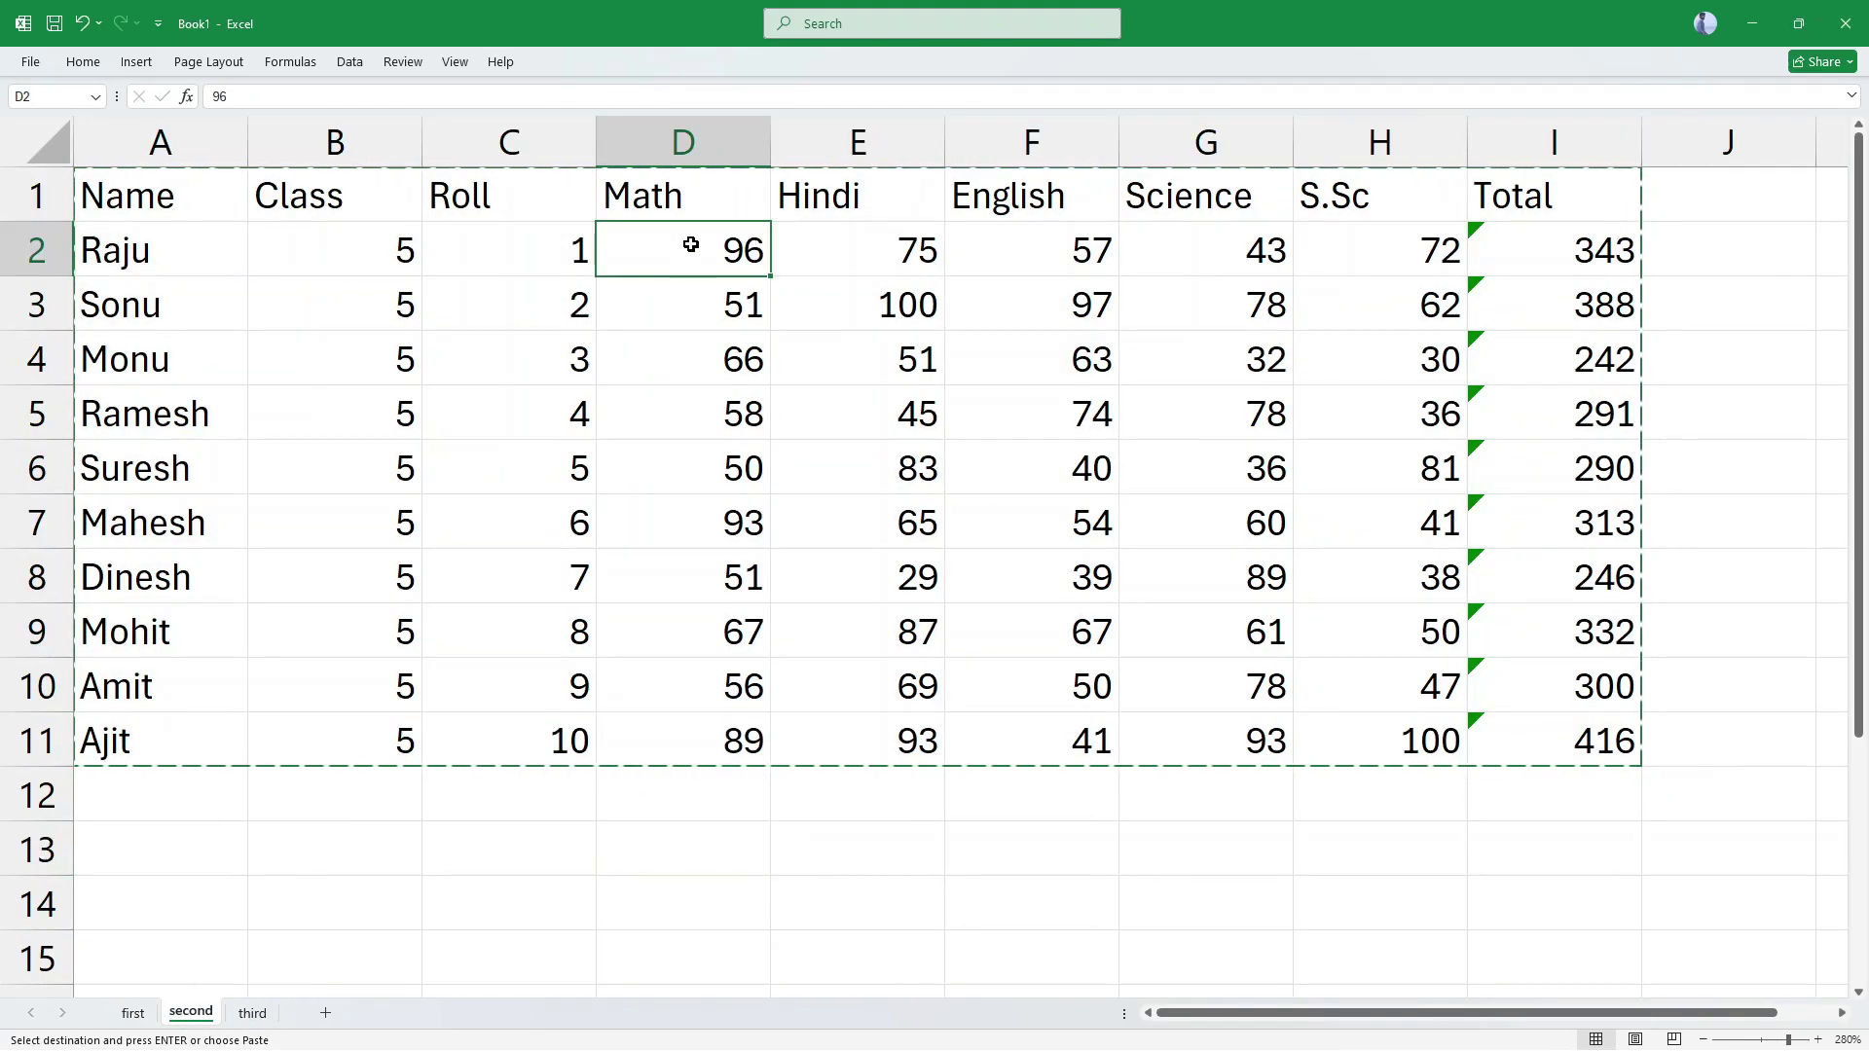
double_click(690, 244)
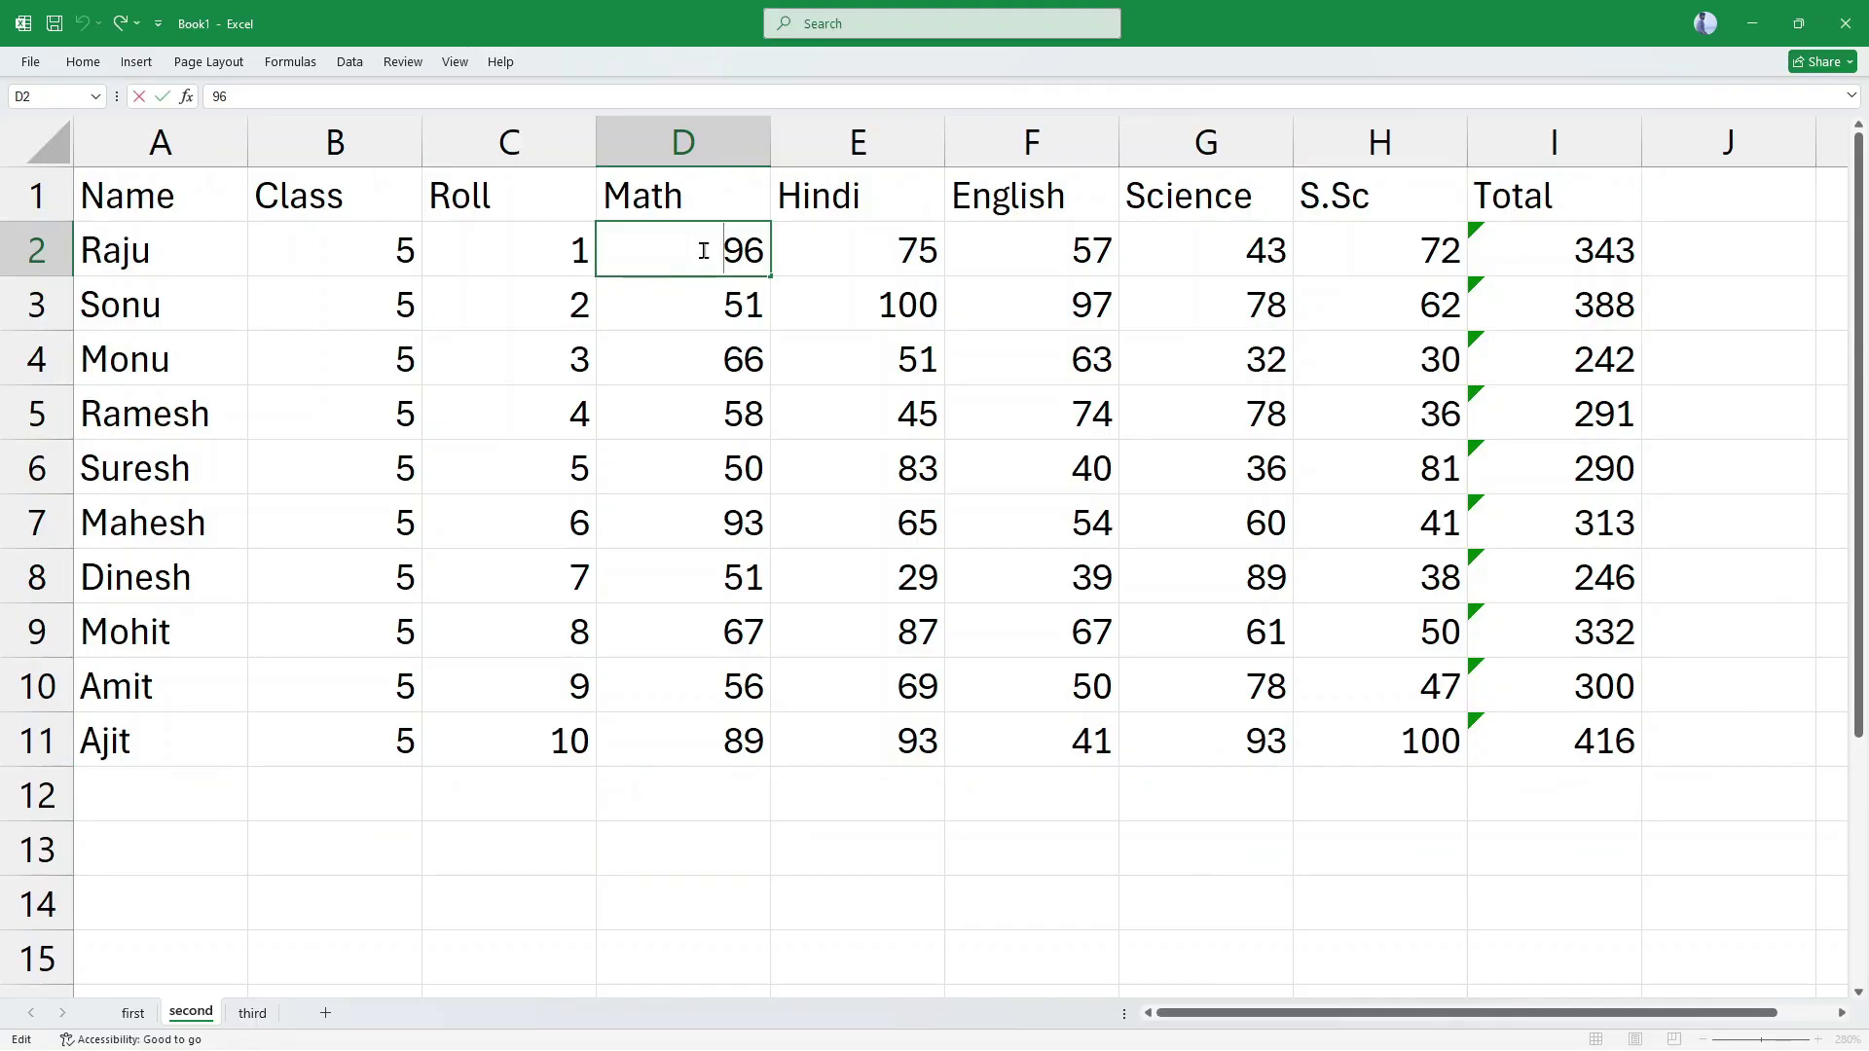
drag(711, 249, 823, 247)
text(=ra)
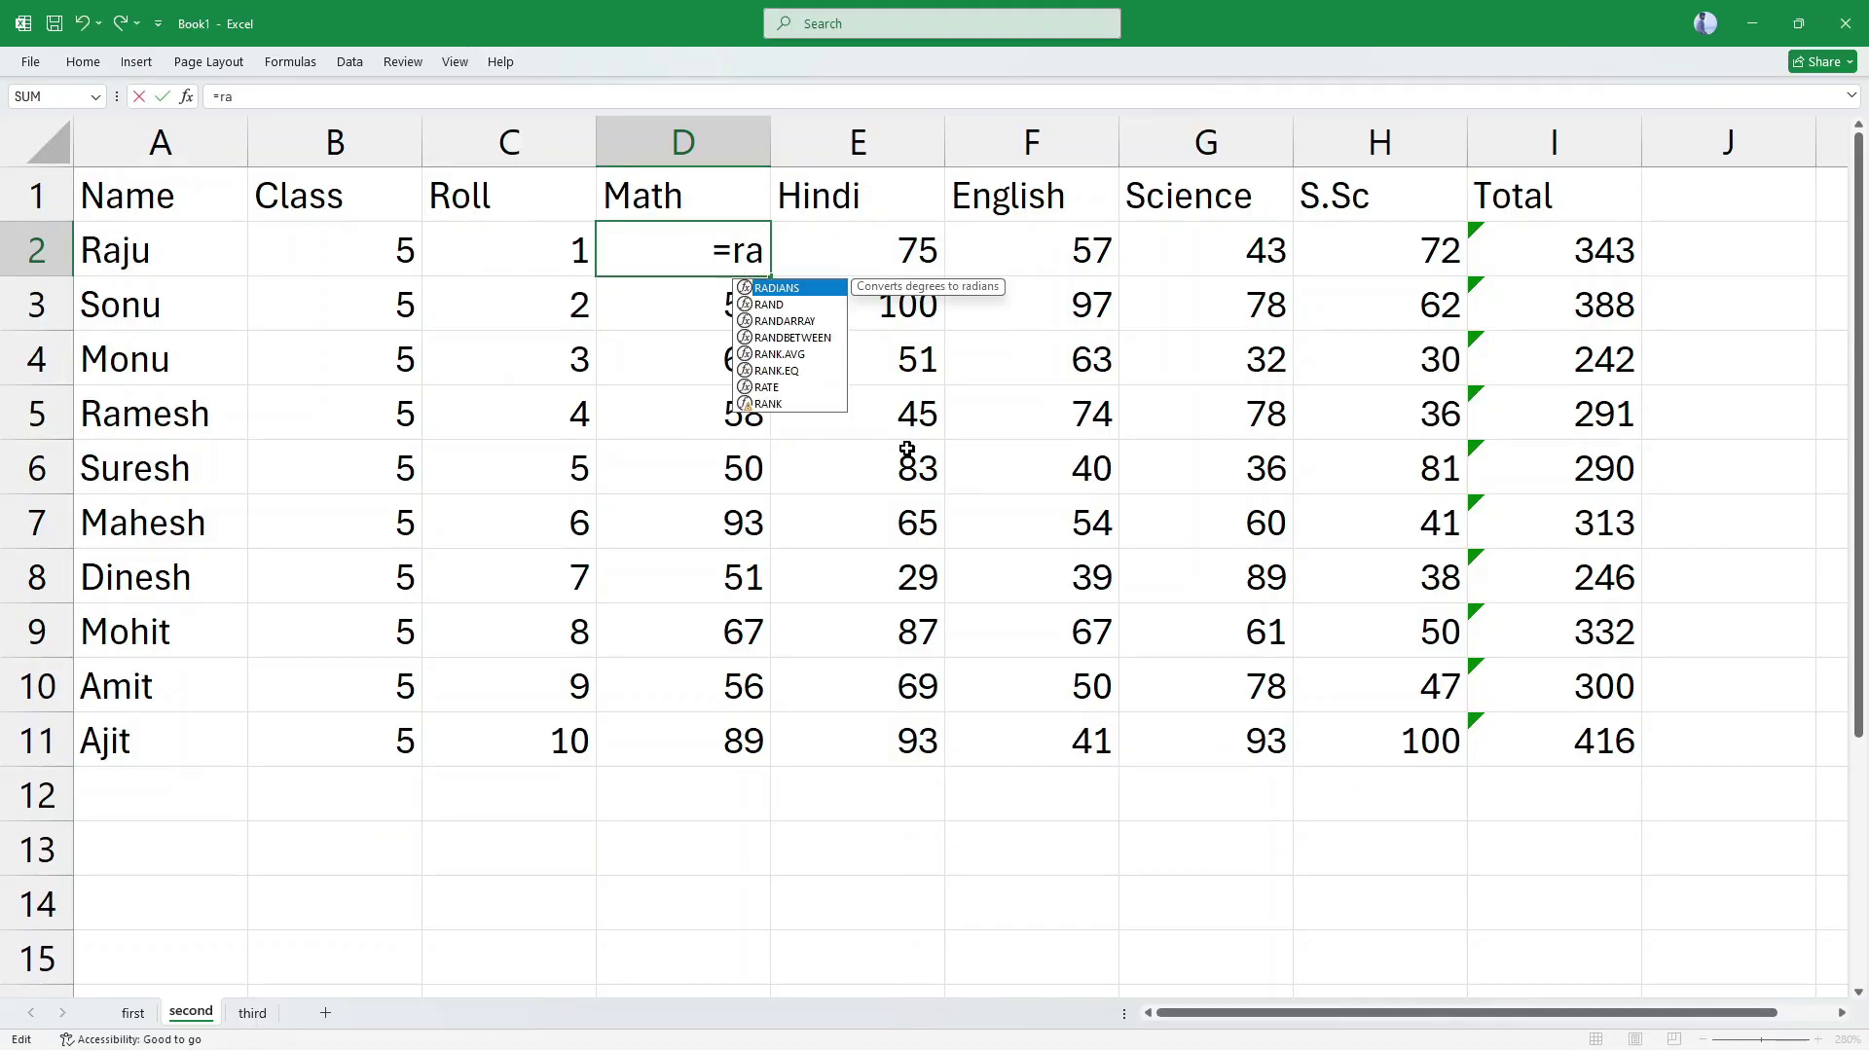
text(ndbetween()
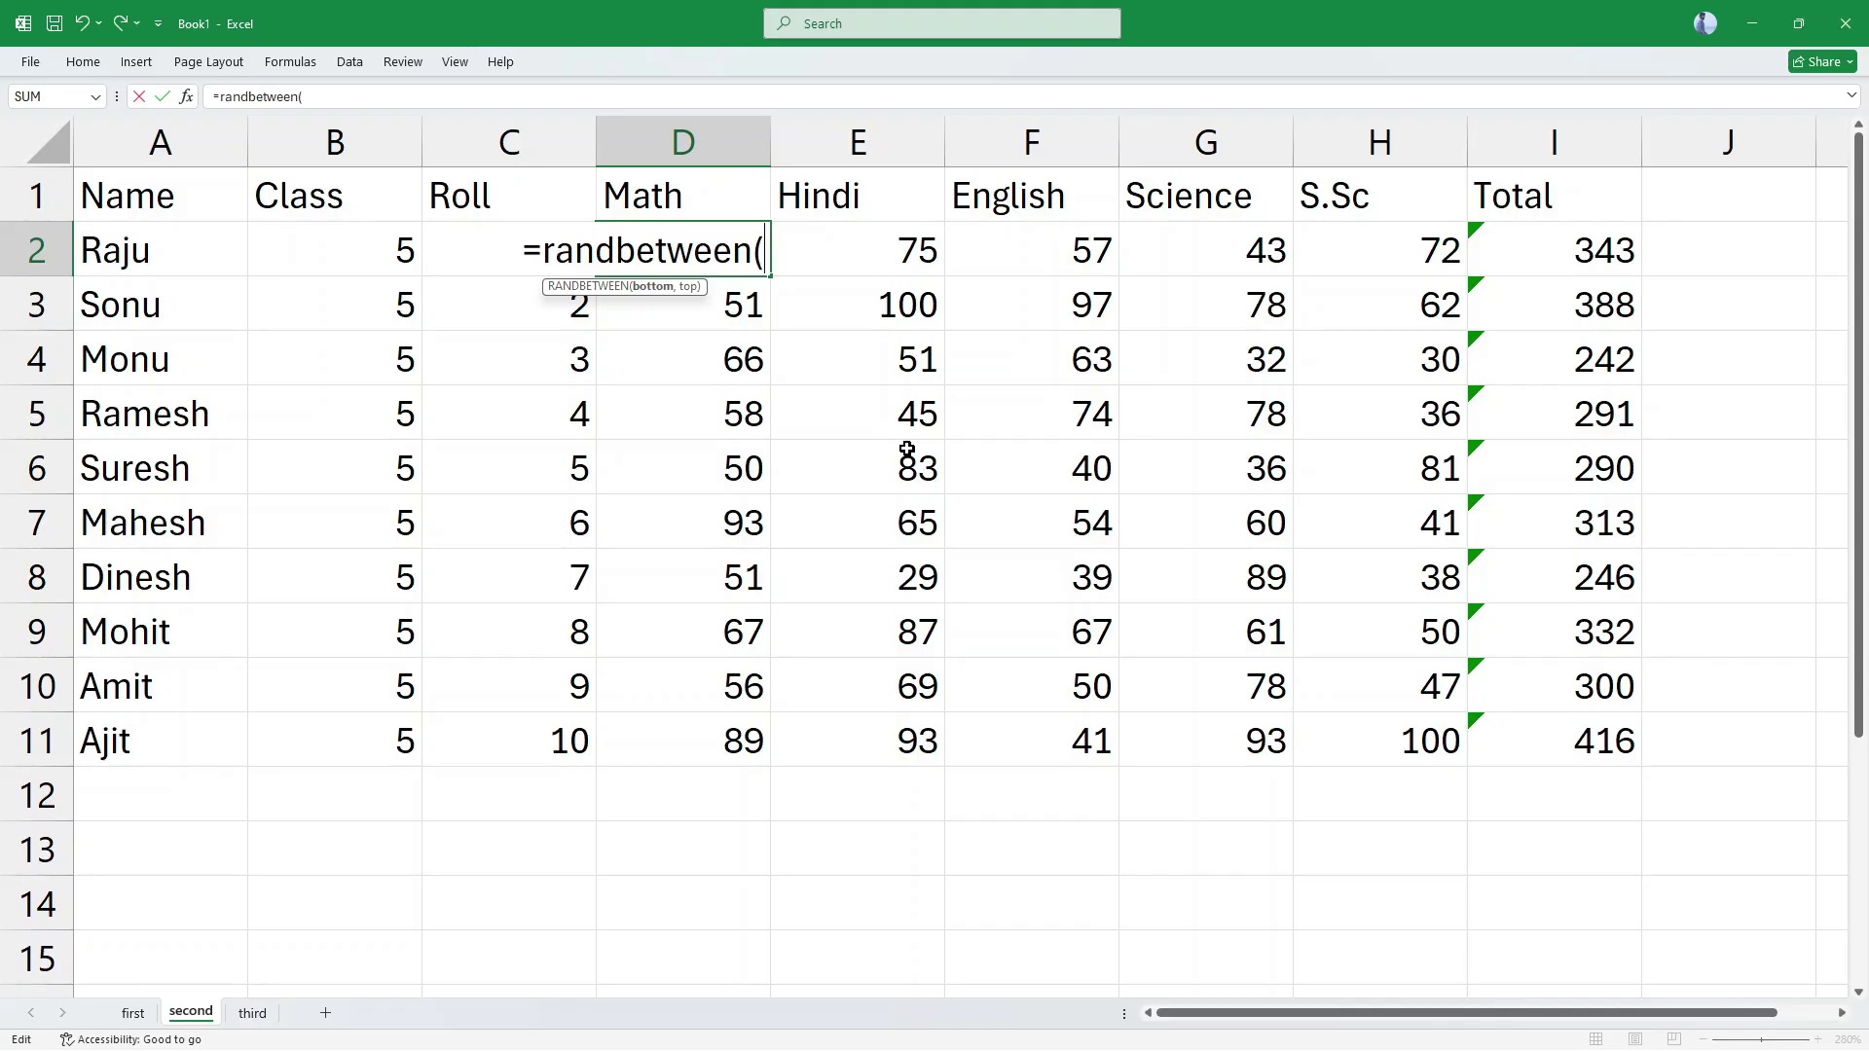
text(29,)
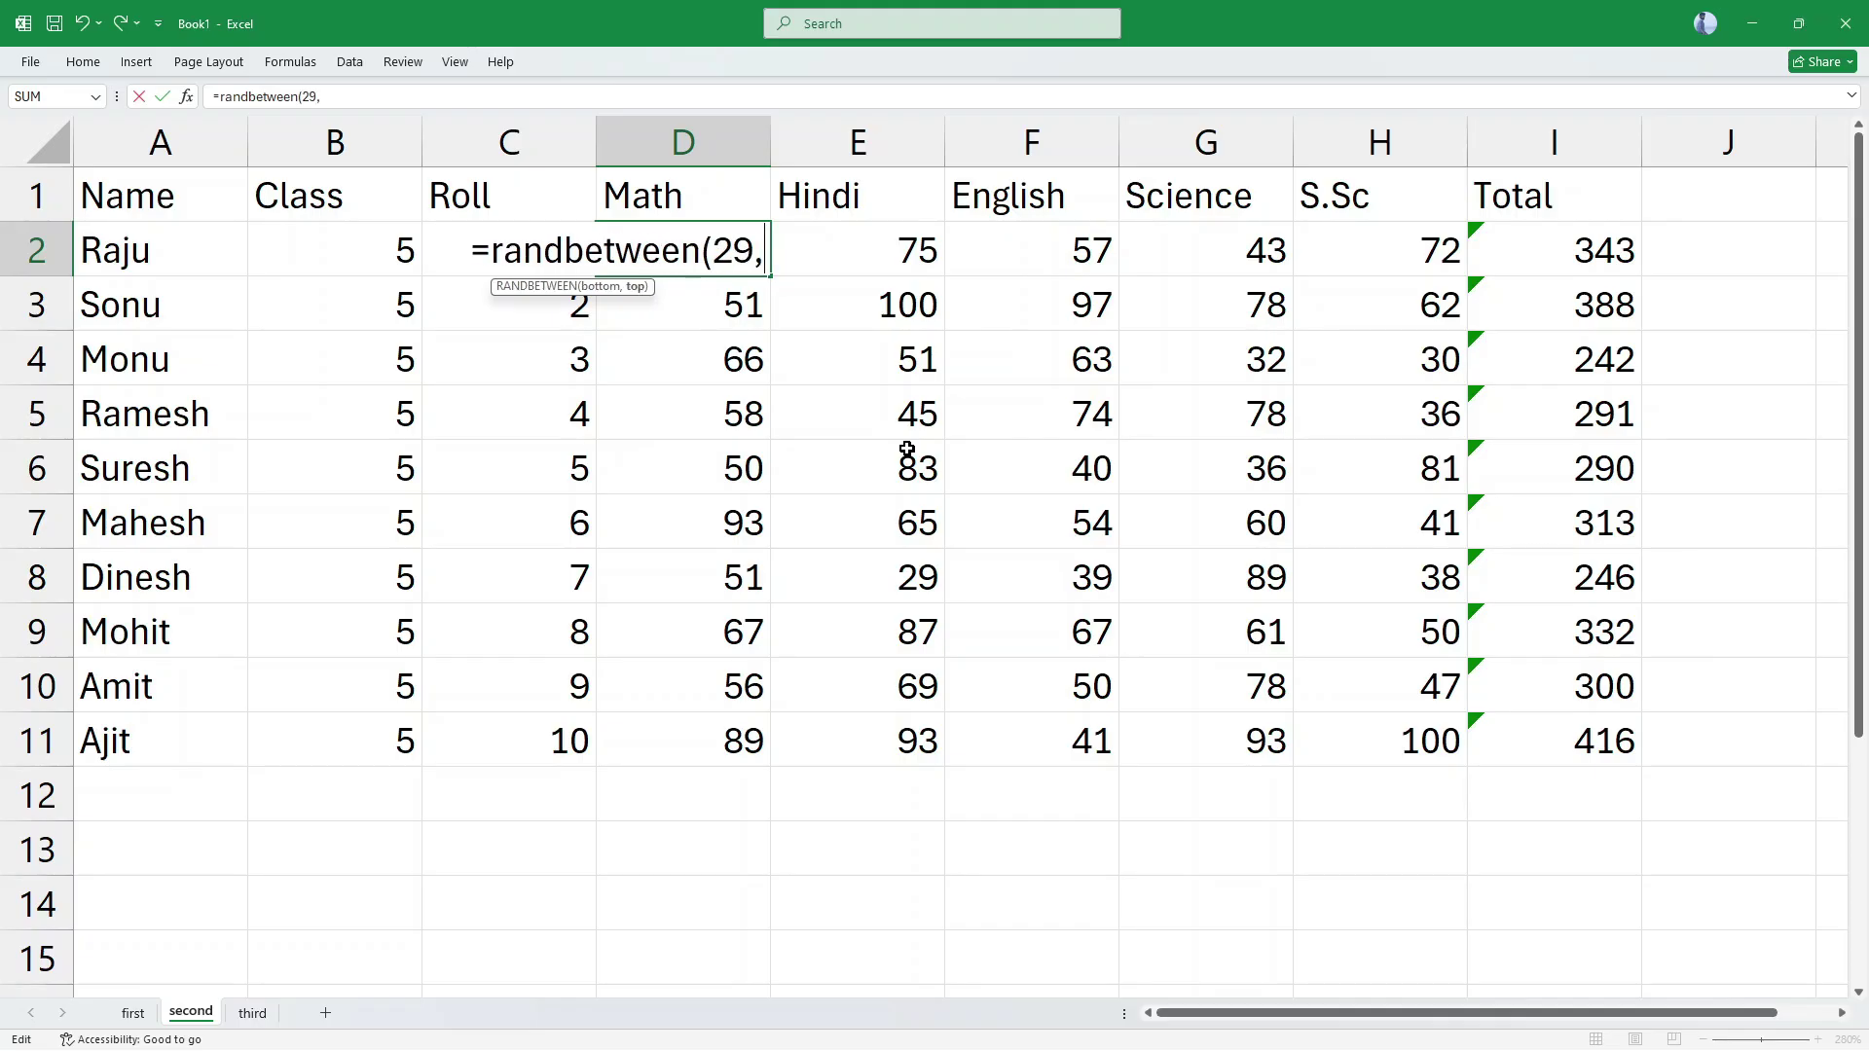
text(100))
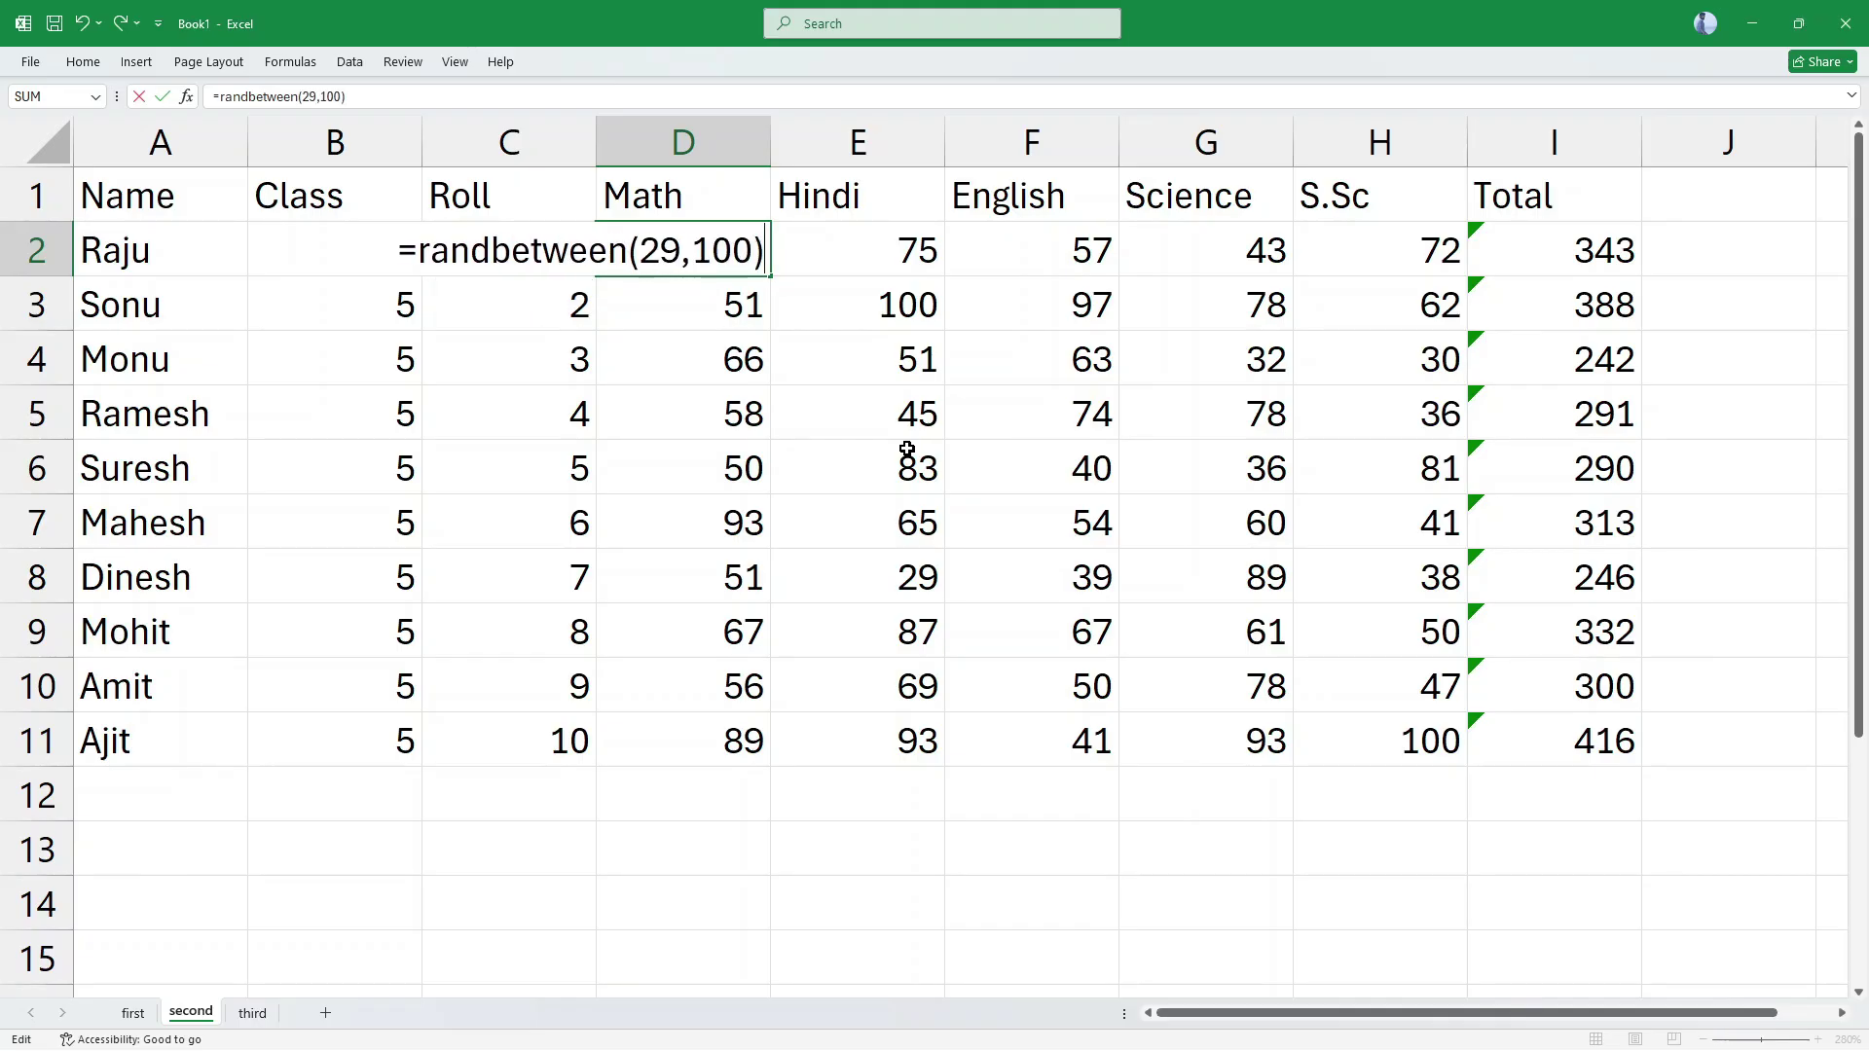
key(Return)
Step: Fill the D2 random-mark formula across D2:H11, and paste a copy of that block at D2 of the third sheet
click(742, 257)
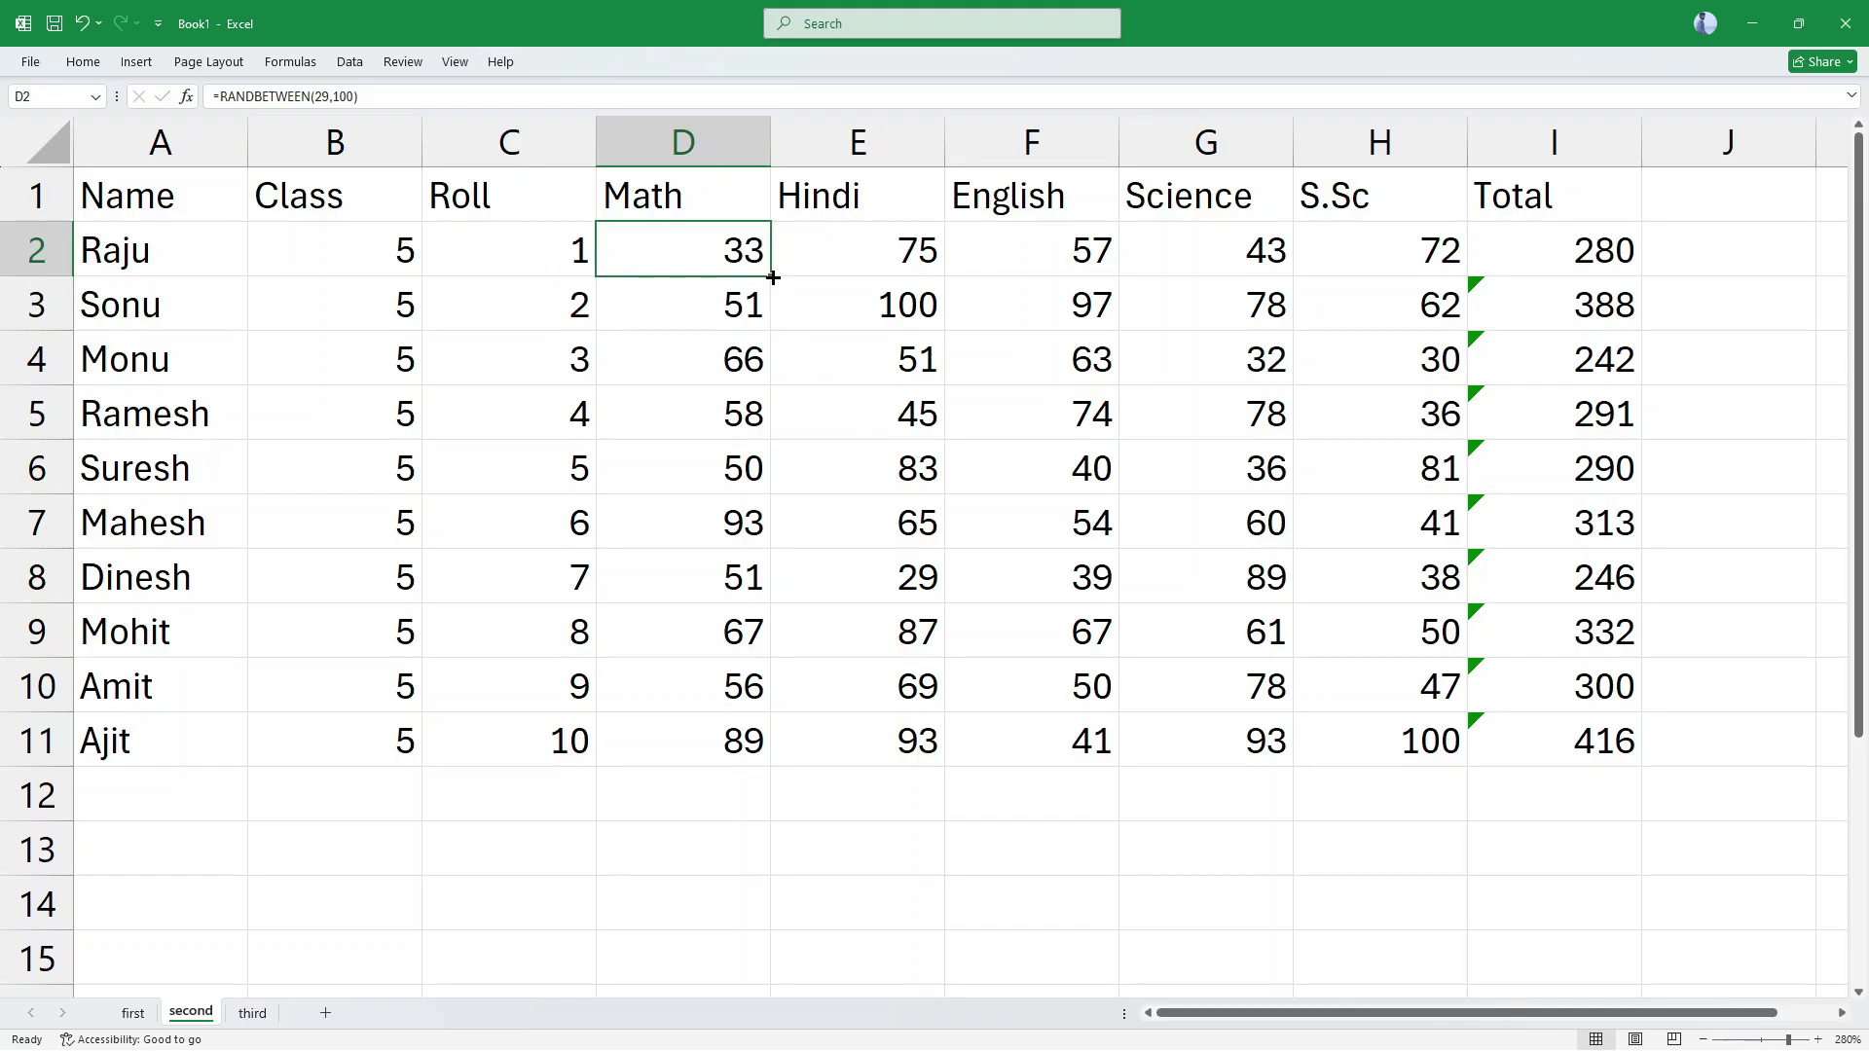
mouse_move(770, 276)
mouse_down()
mouse_move(752, 770)
mouse_move(1425, 774)
mouse_up()
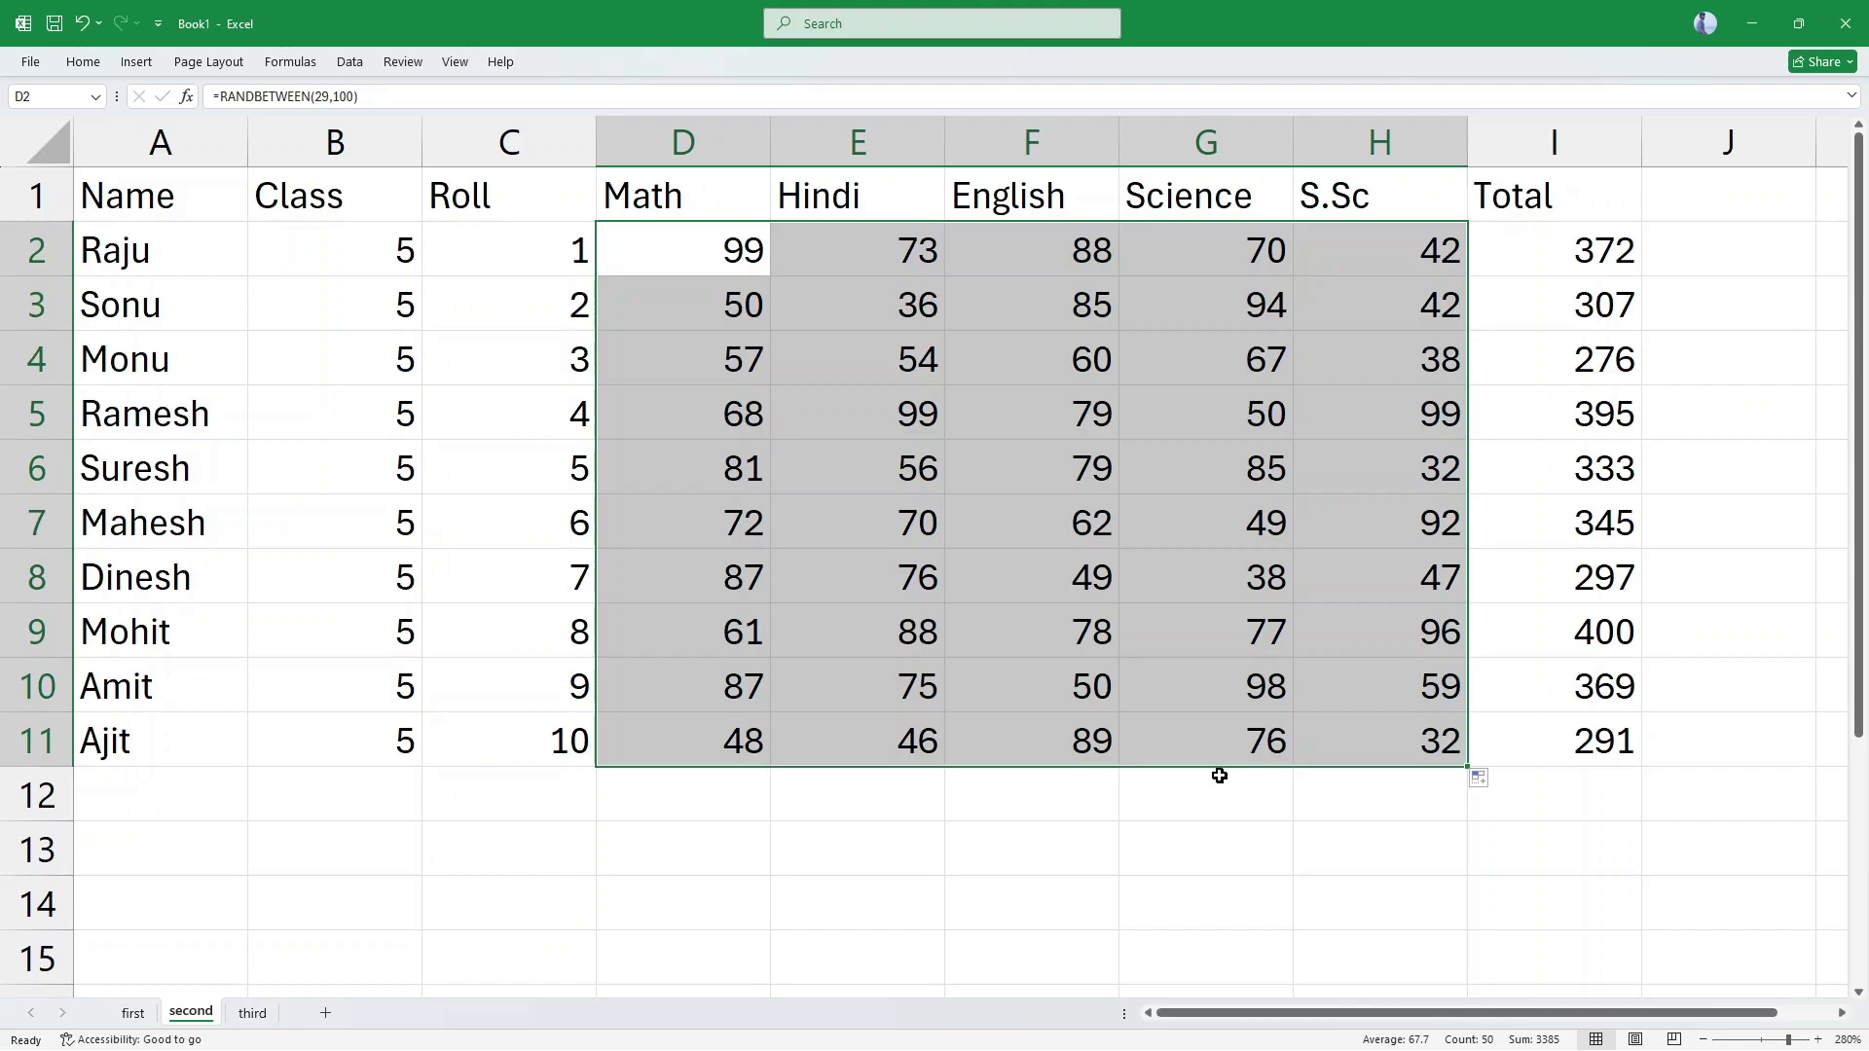
key(ctrl+c)
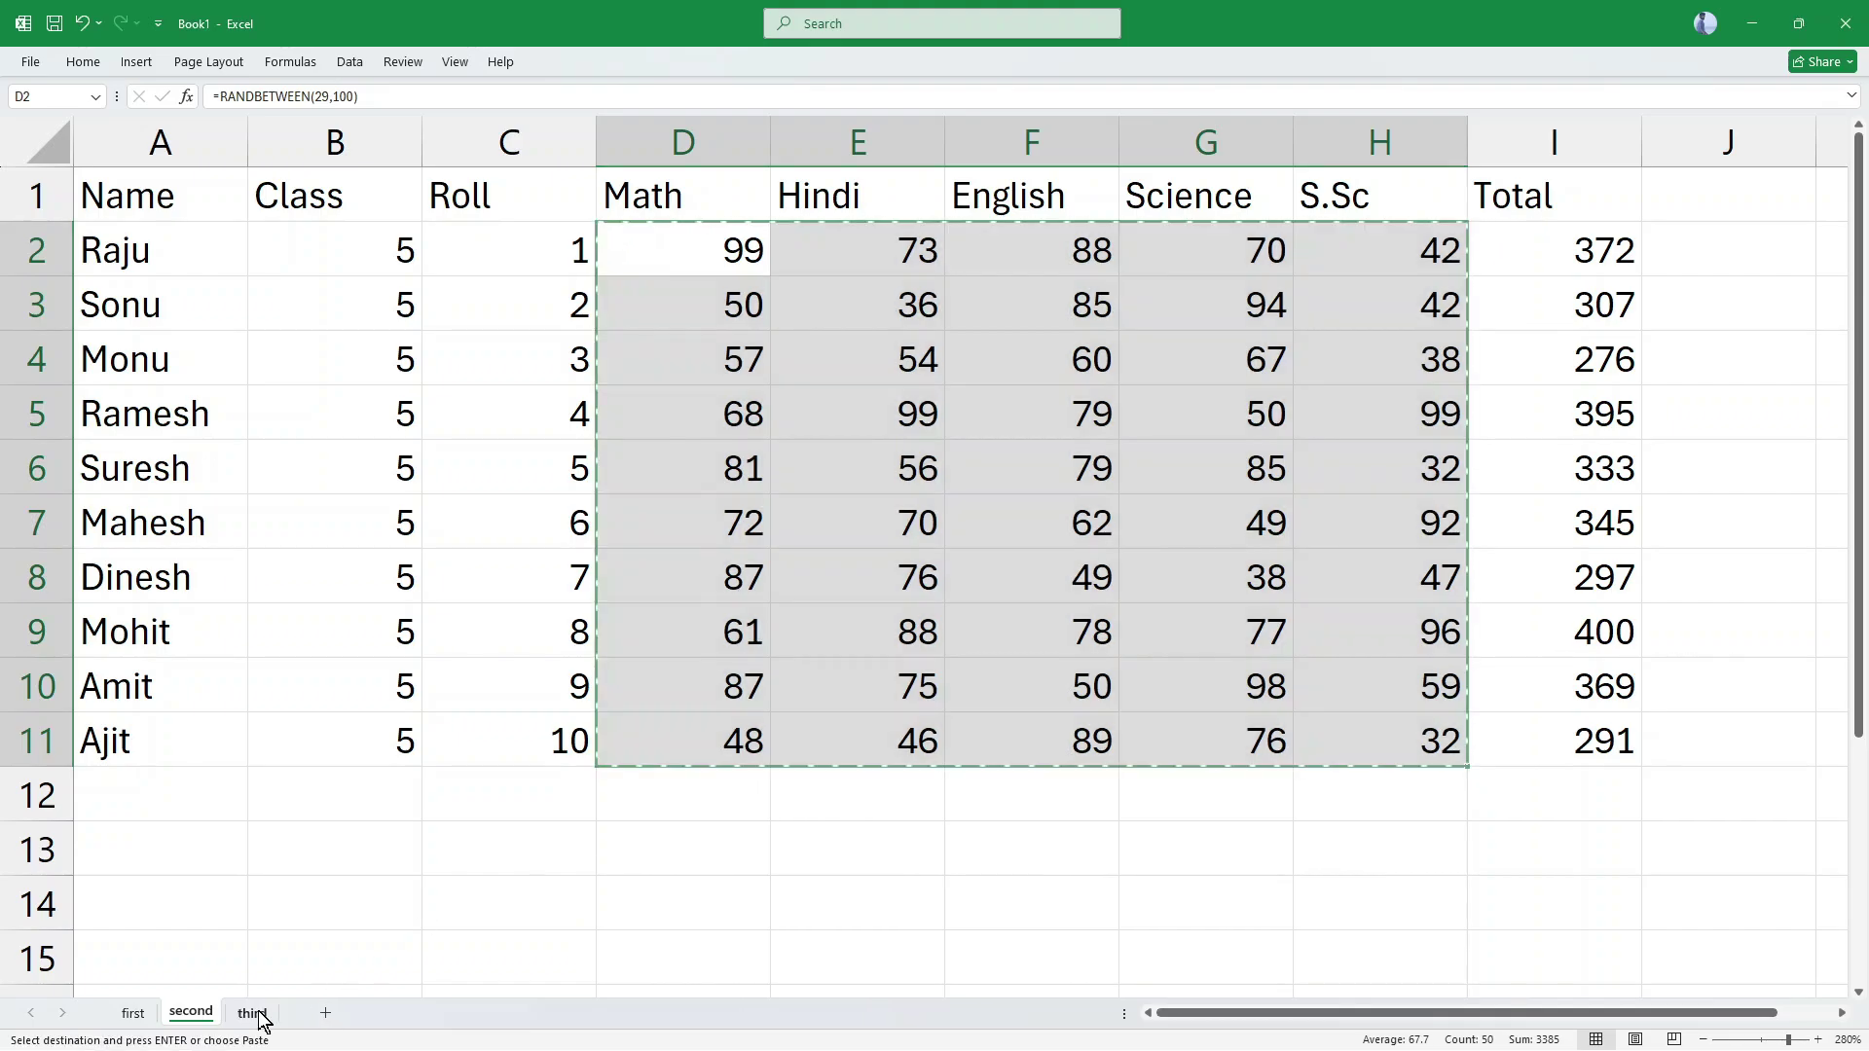
click(252, 1013)
click(695, 254)
key(ctrl+v)
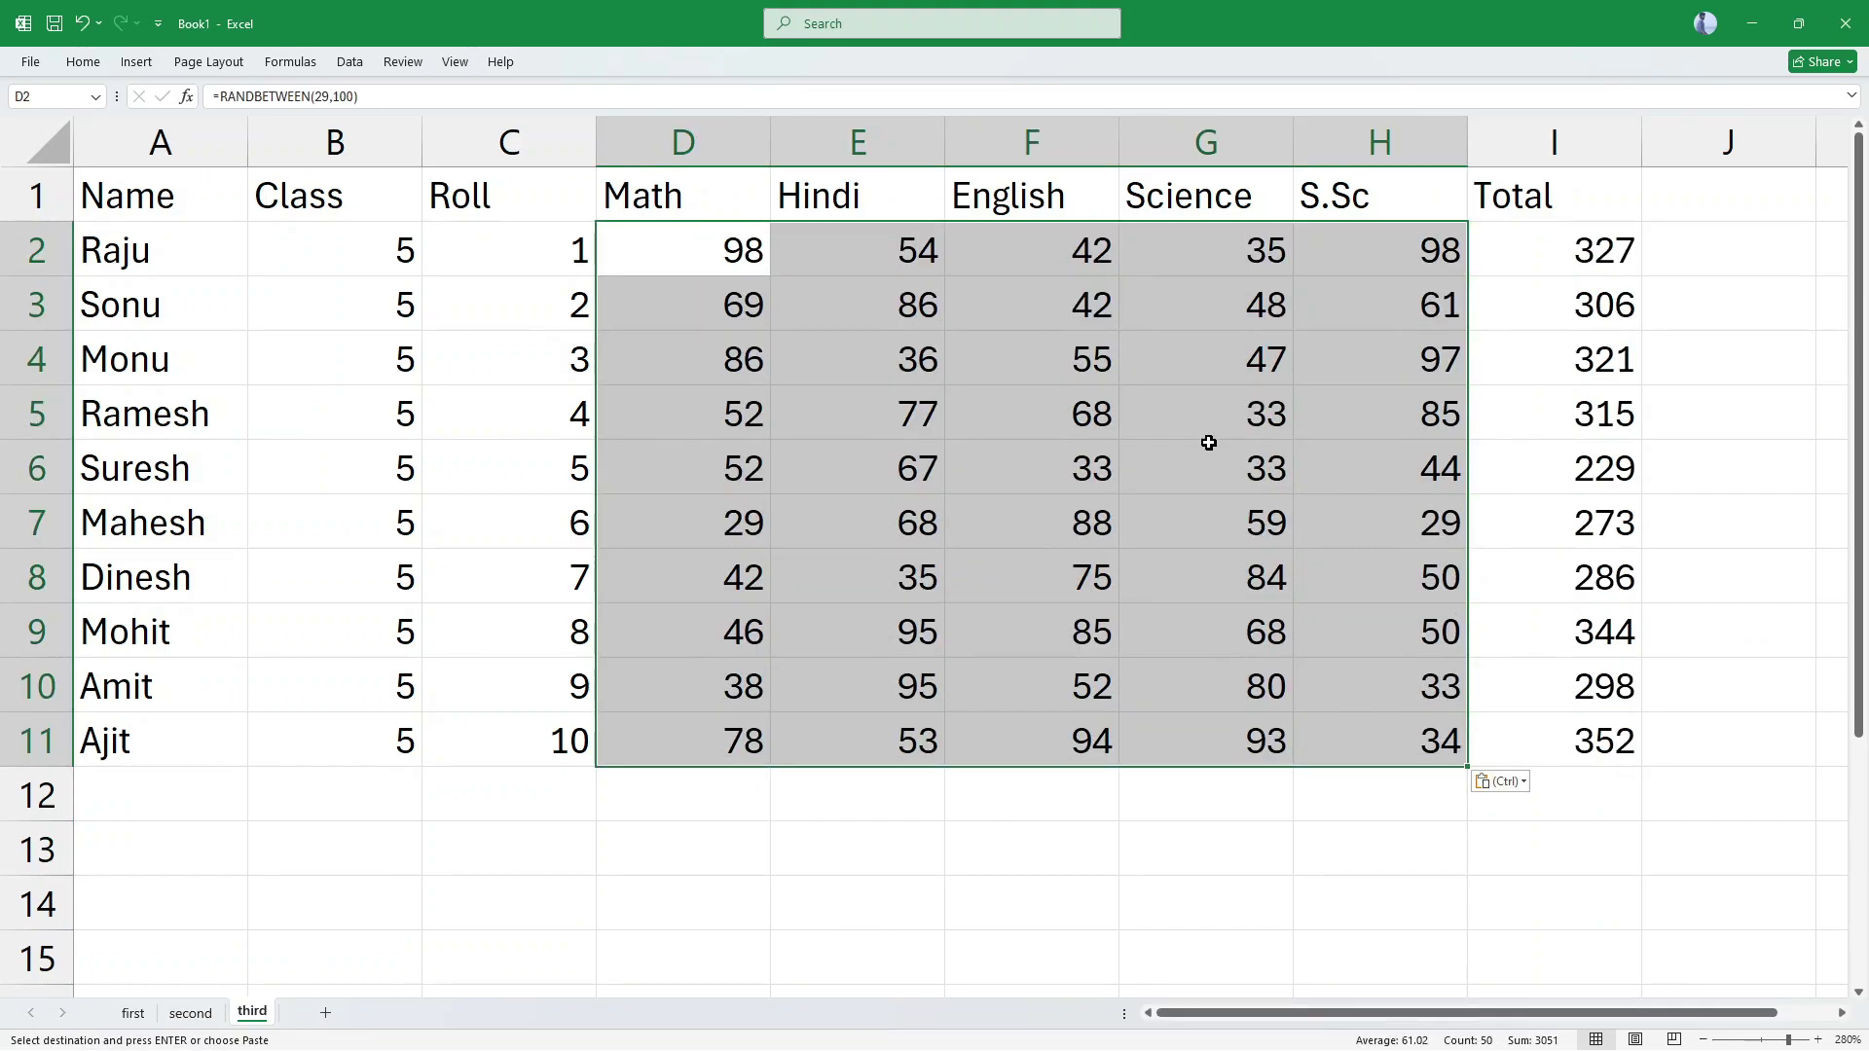
Step: Convert the random formulas in D2:H11 of the third sheet to fixed marks by copying and pasting them as values
click(68, 63)
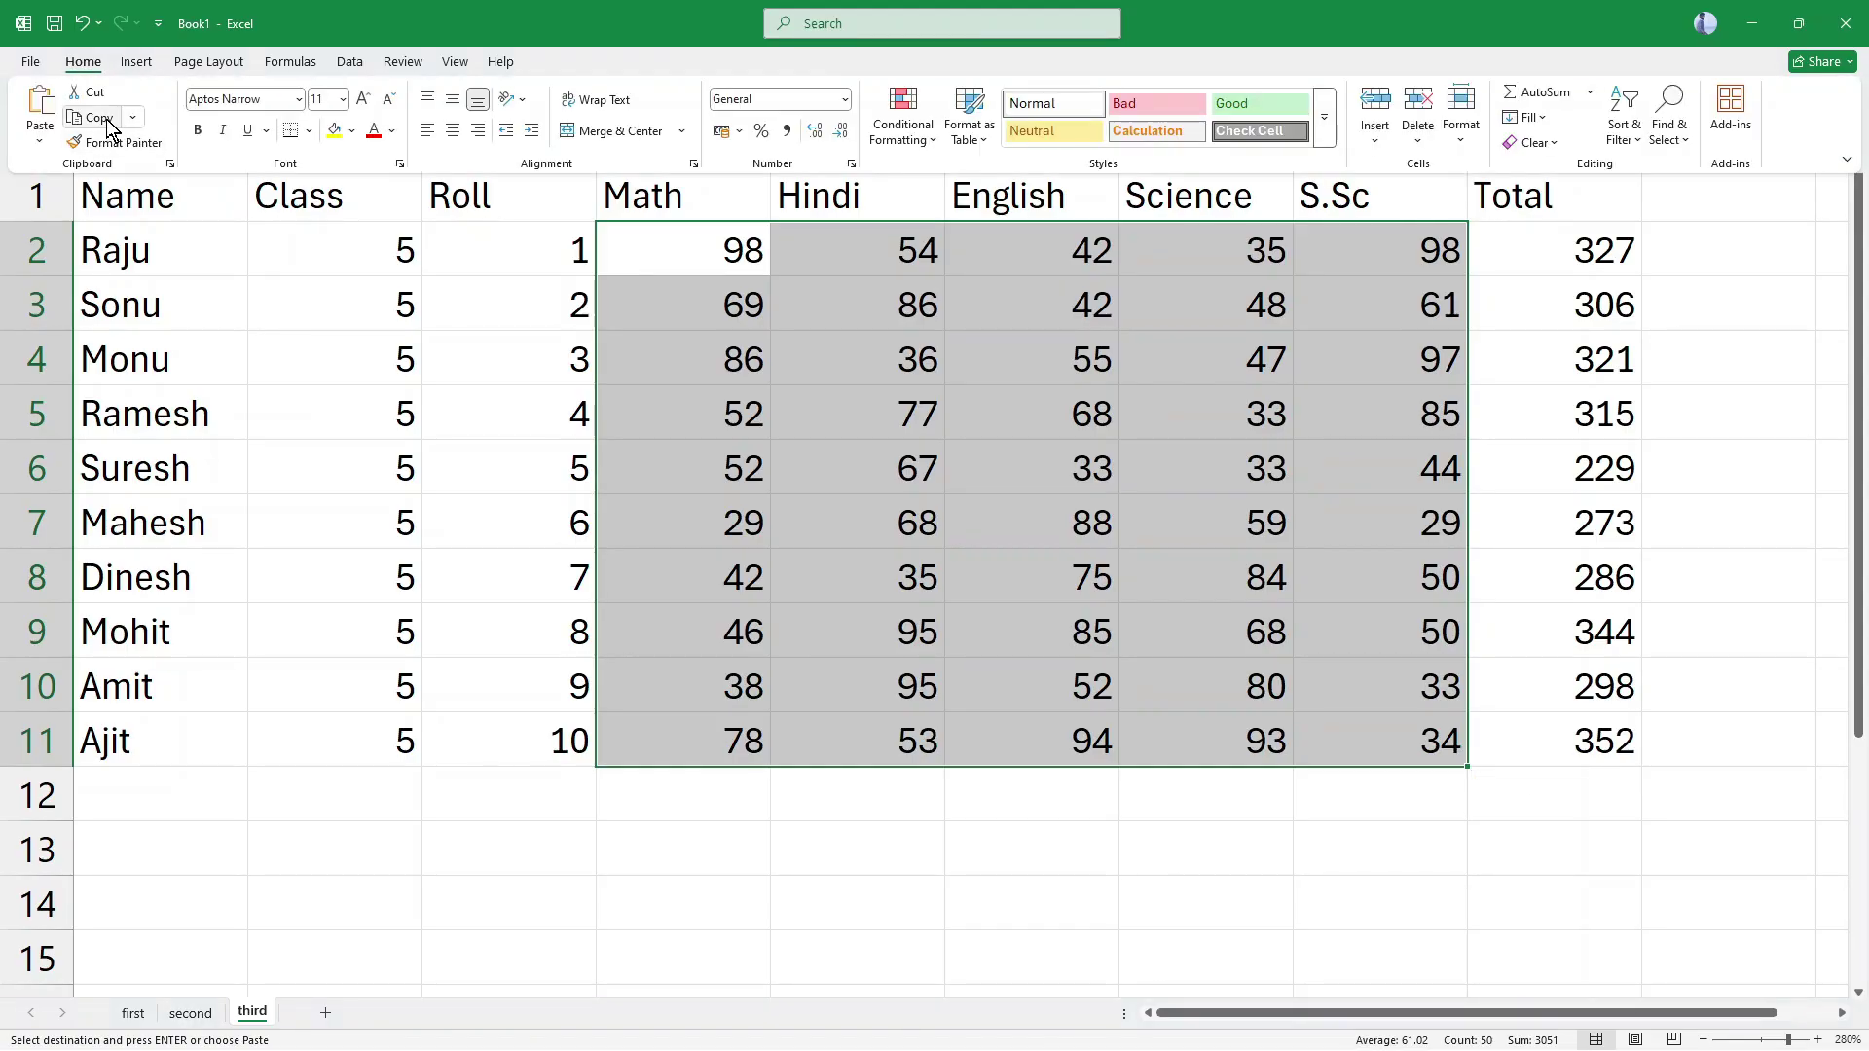
click(104, 118)
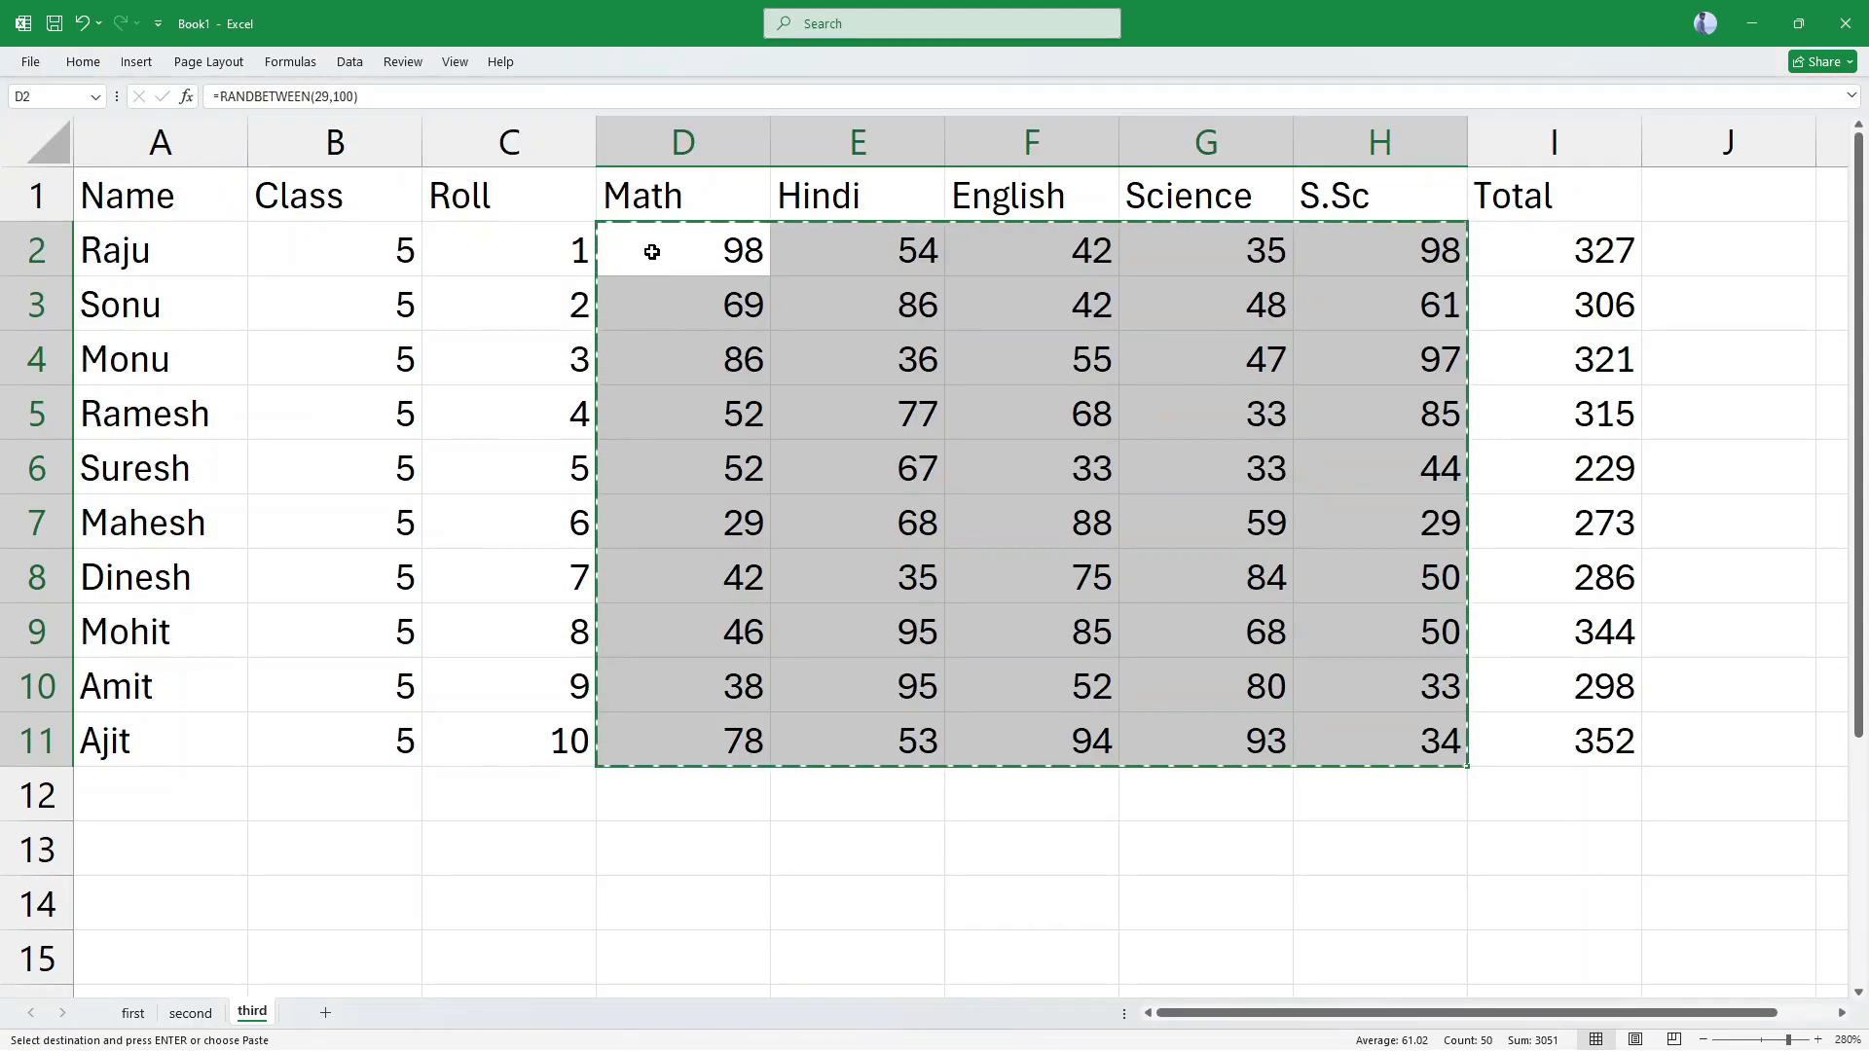
click(93, 61)
click(38, 142)
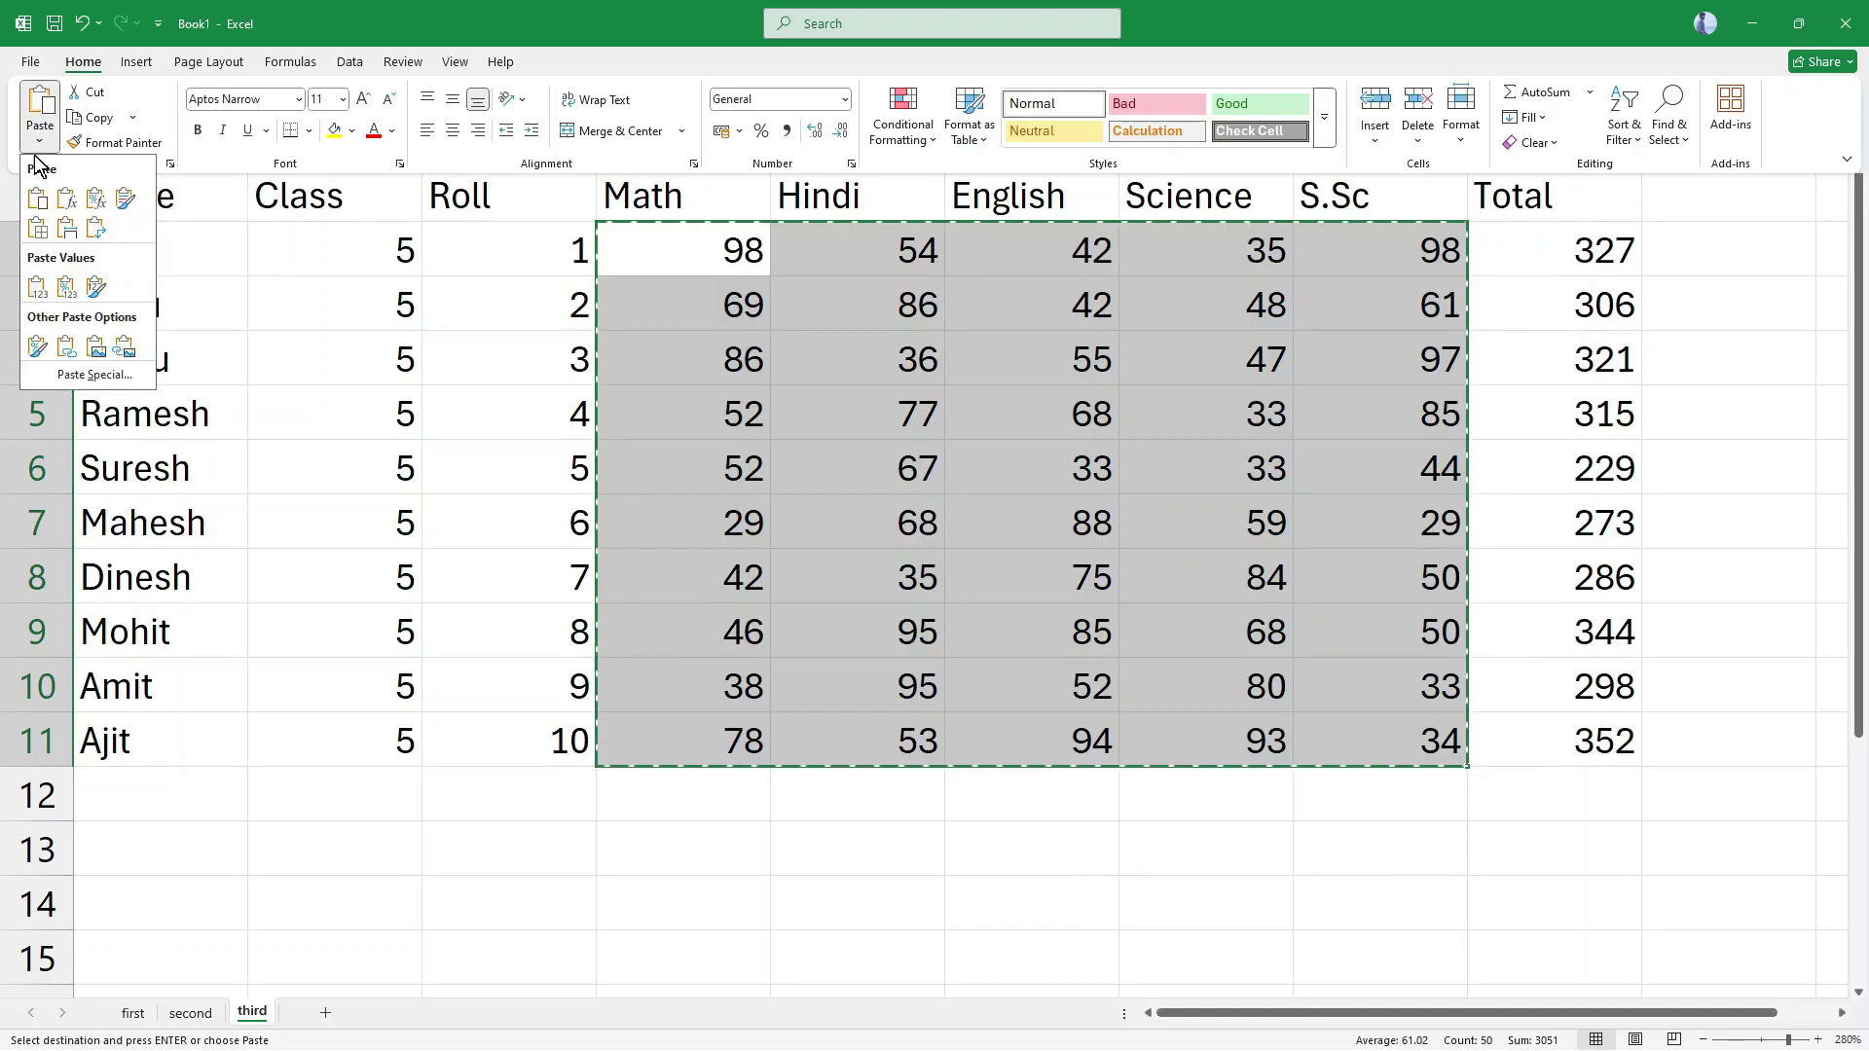
click(37, 286)
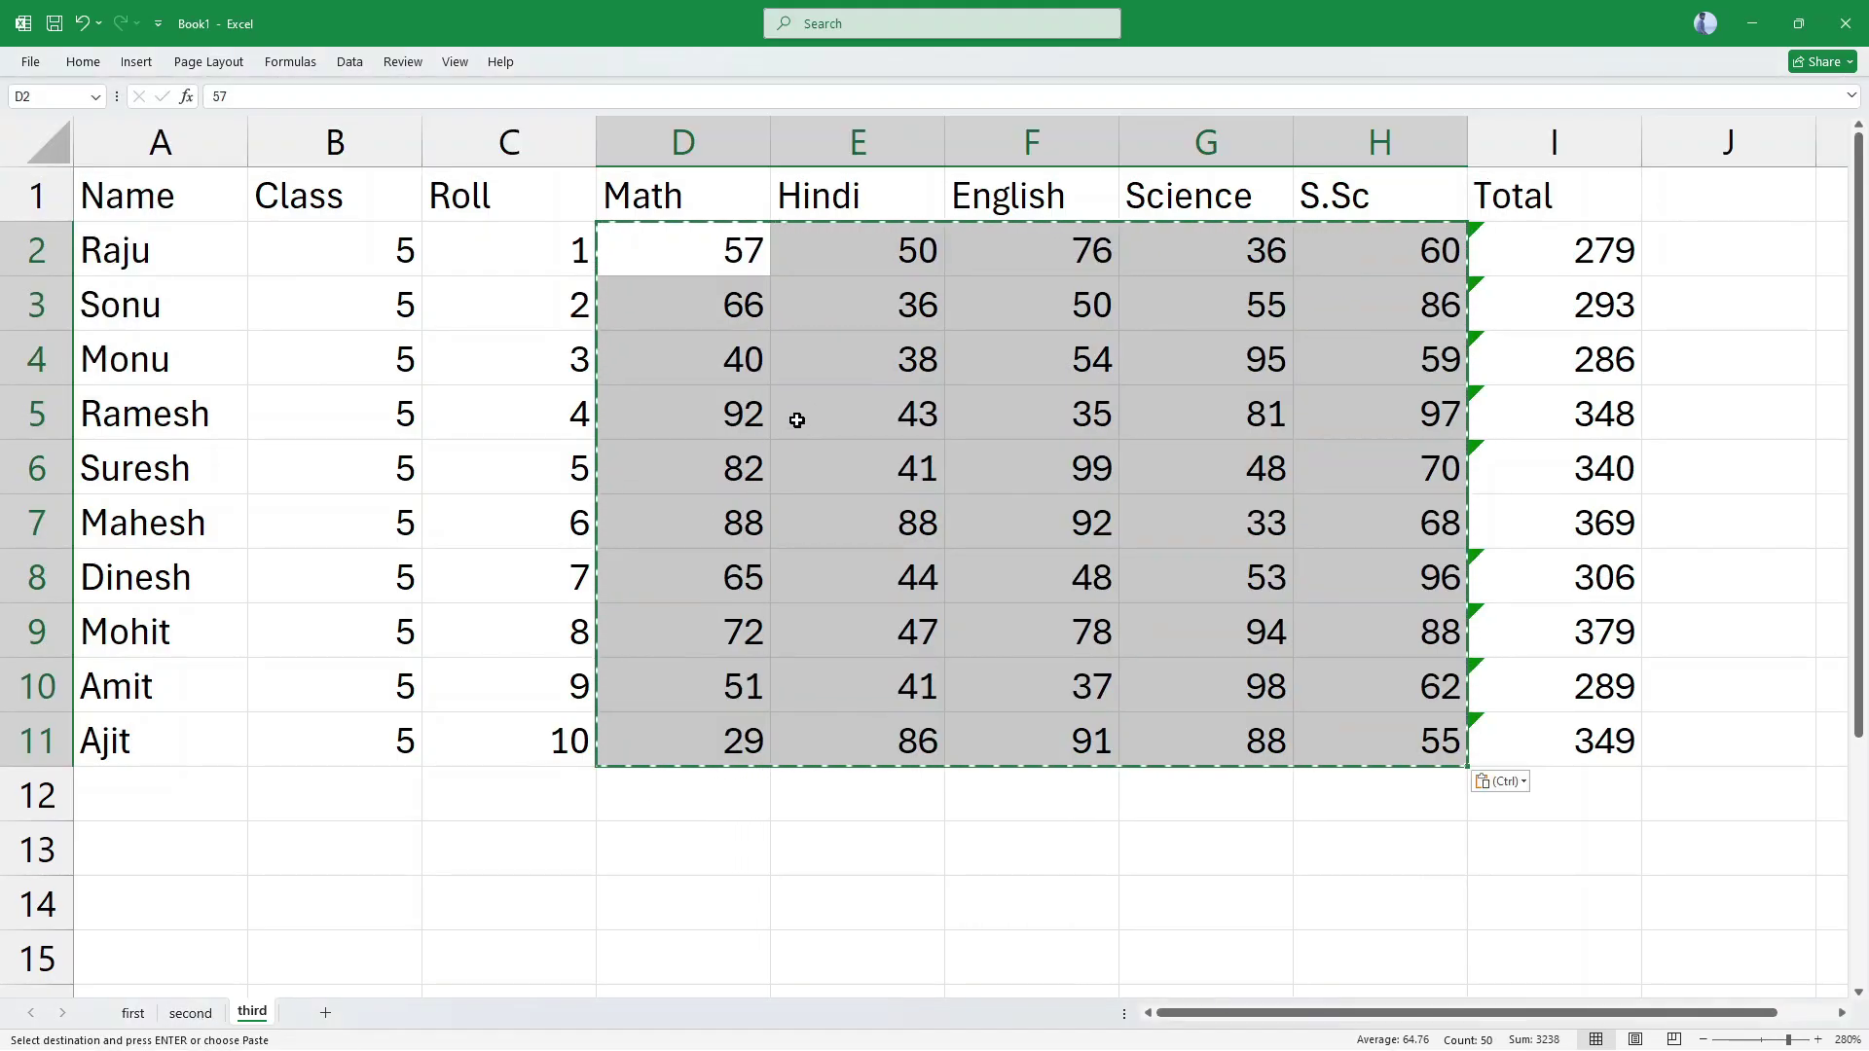
Step: Convert the random-mark formulas in D2:H11 of the second sheet to fixed values in the same place
click(199, 1014)
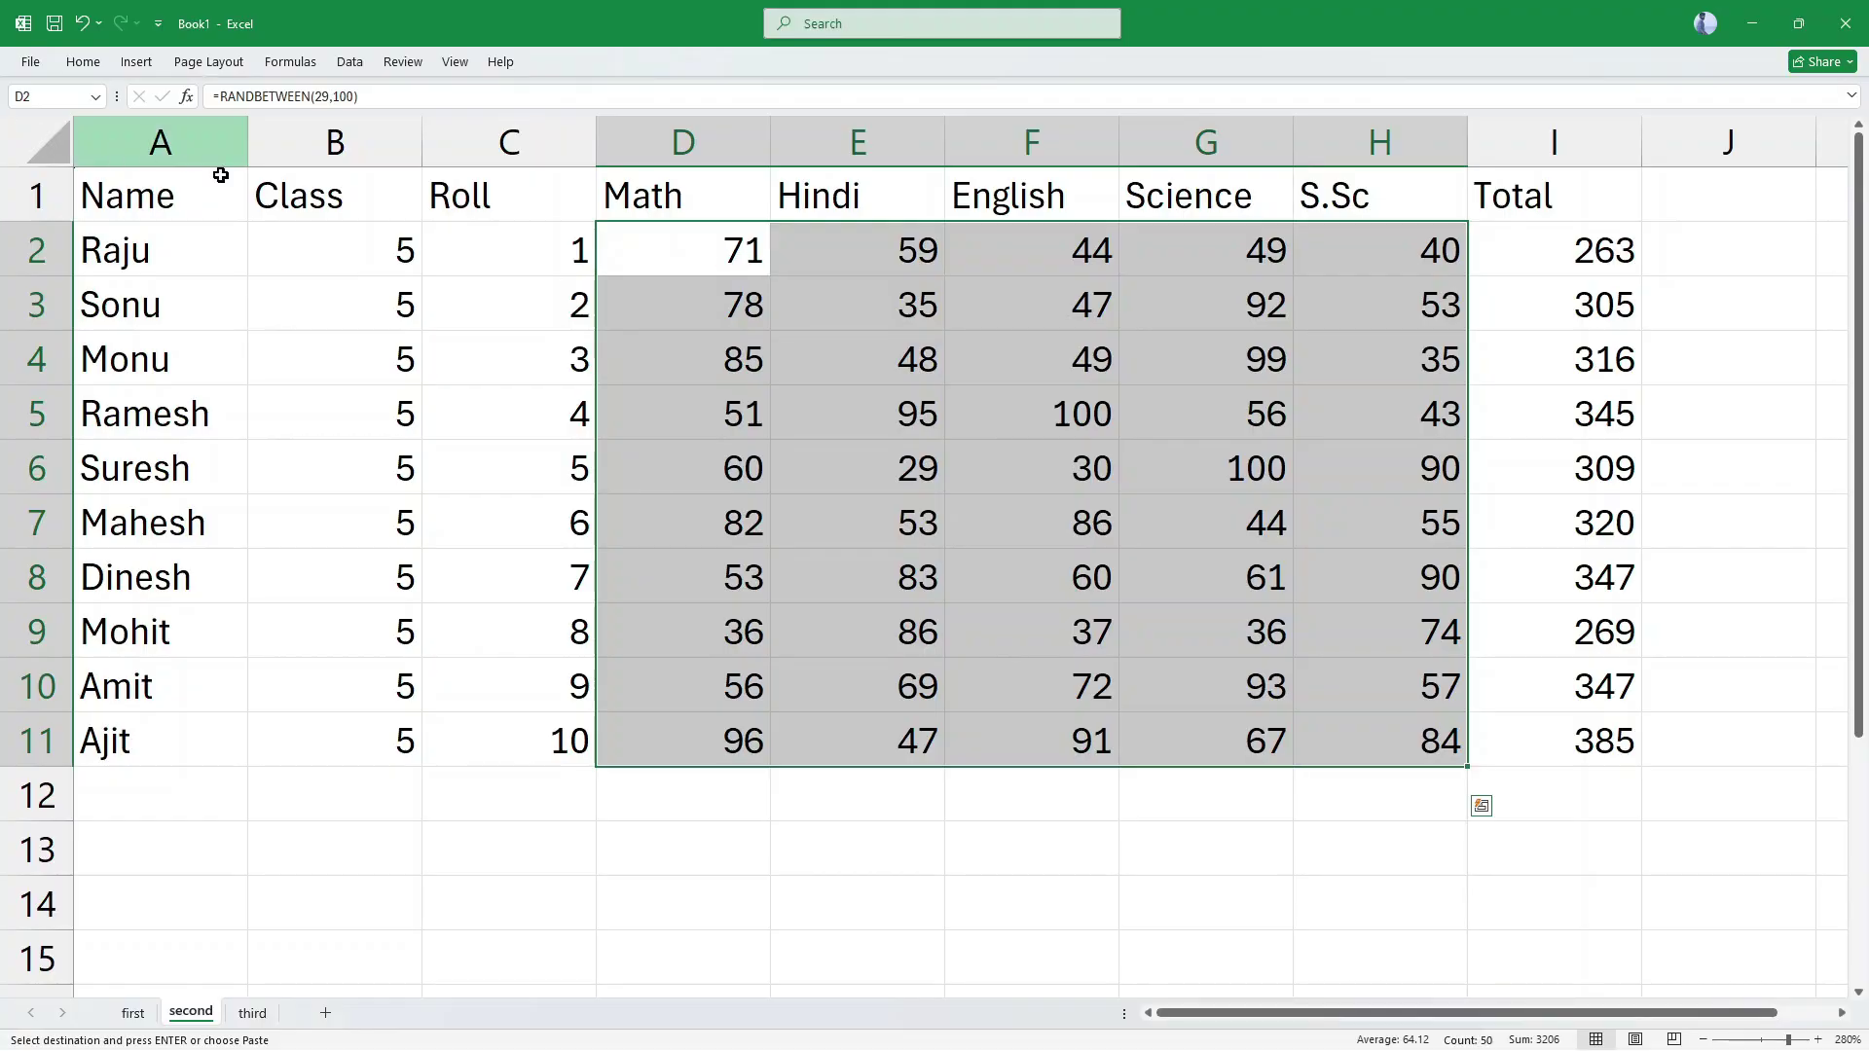
click(82, 64)
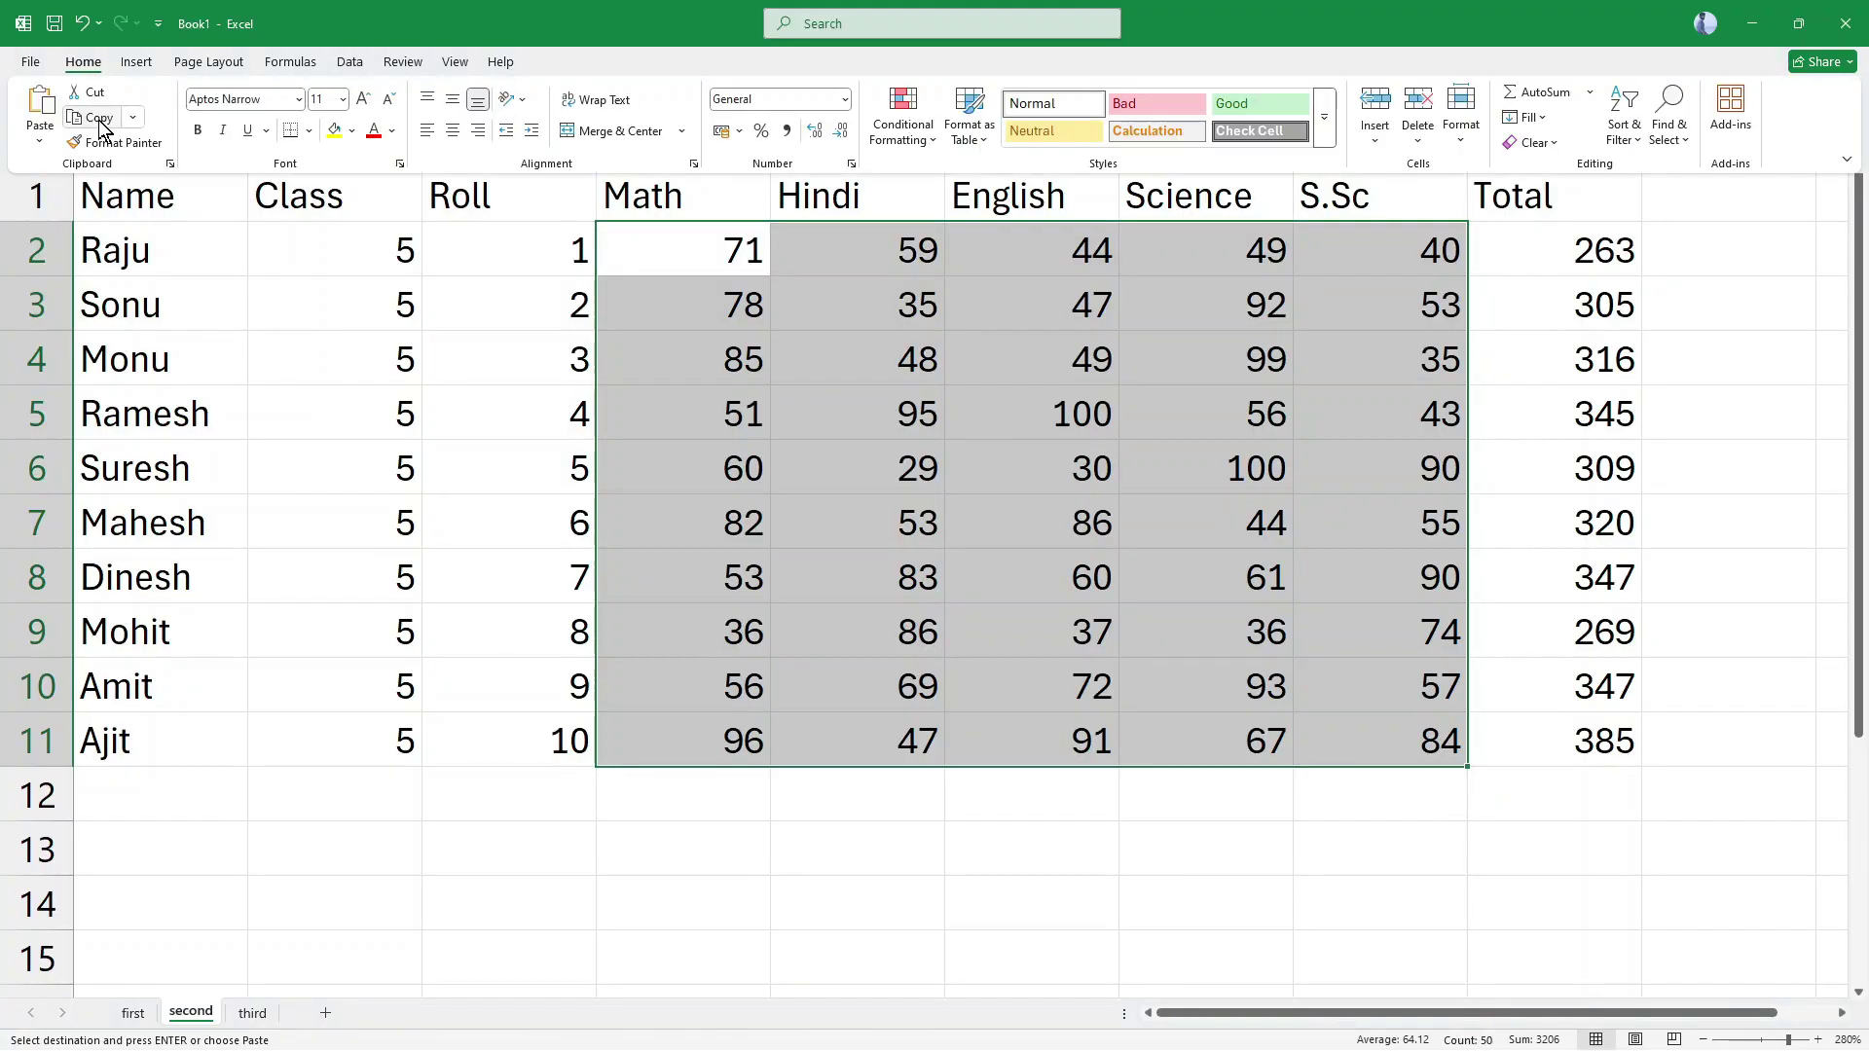
click(40, 140)
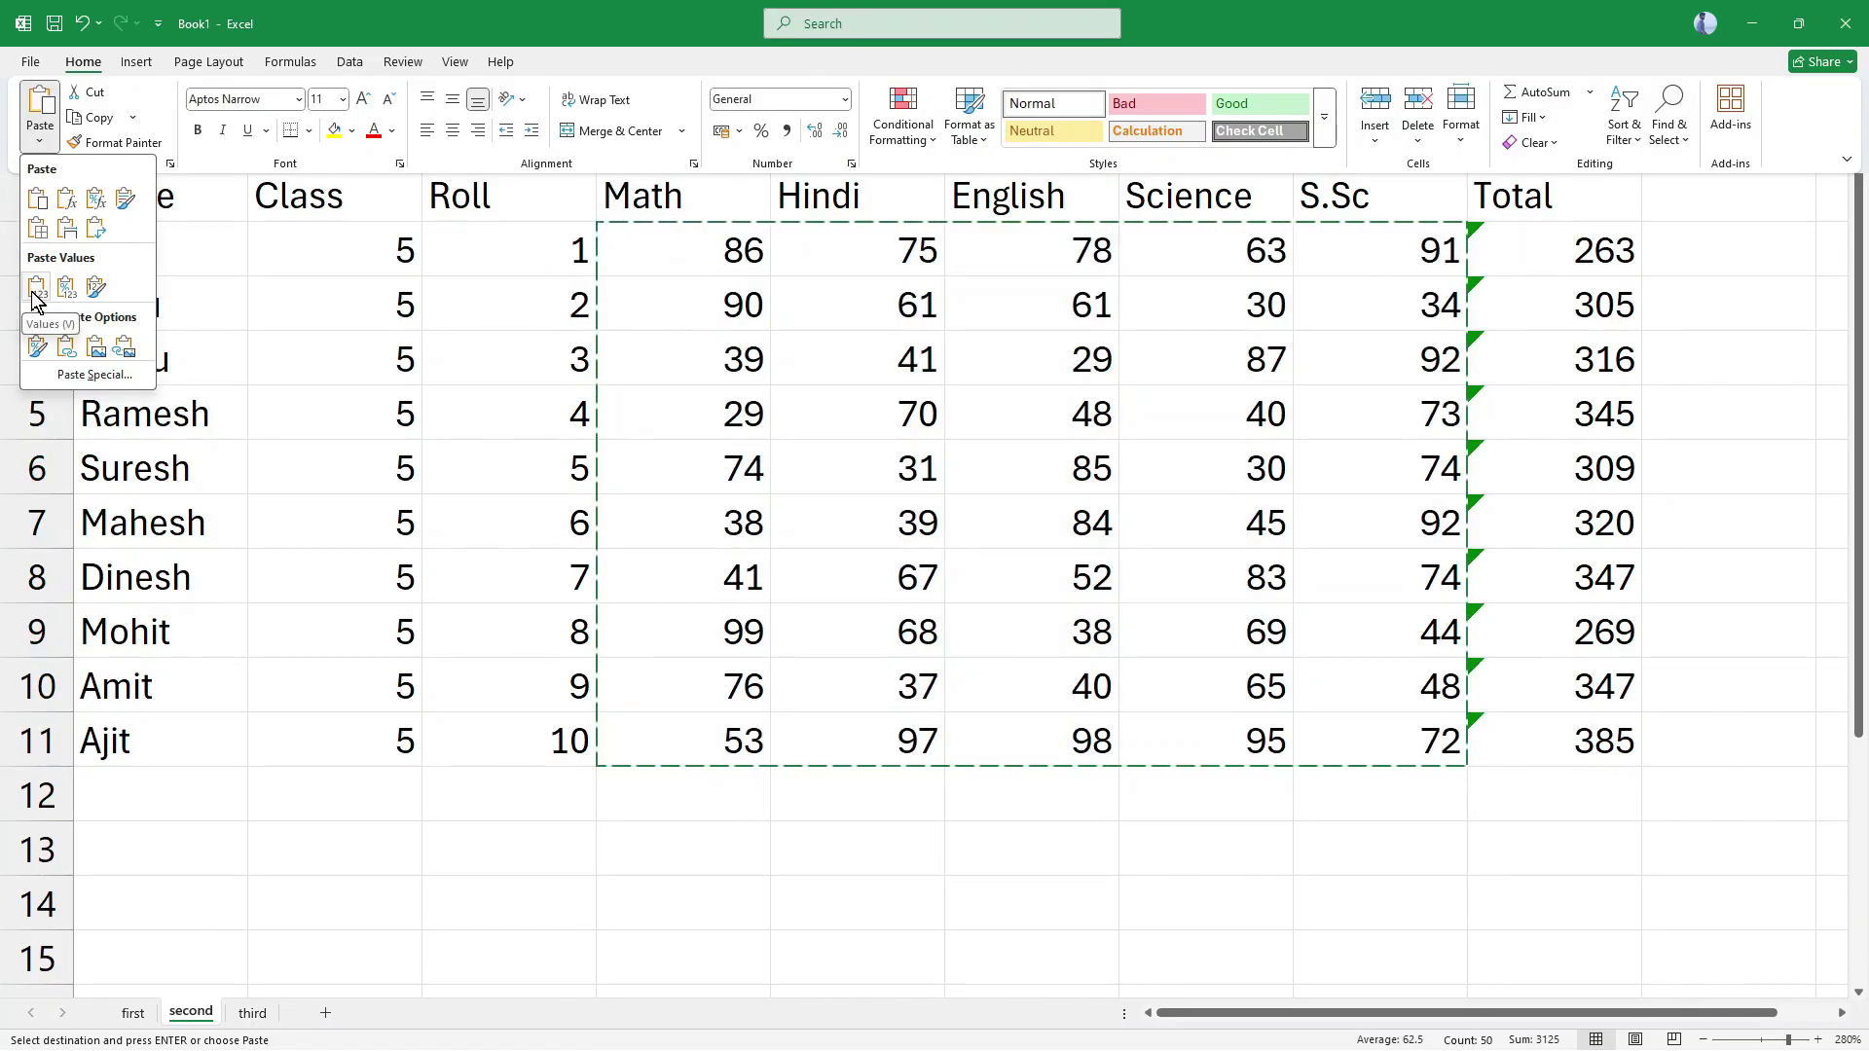
click(36, 288)
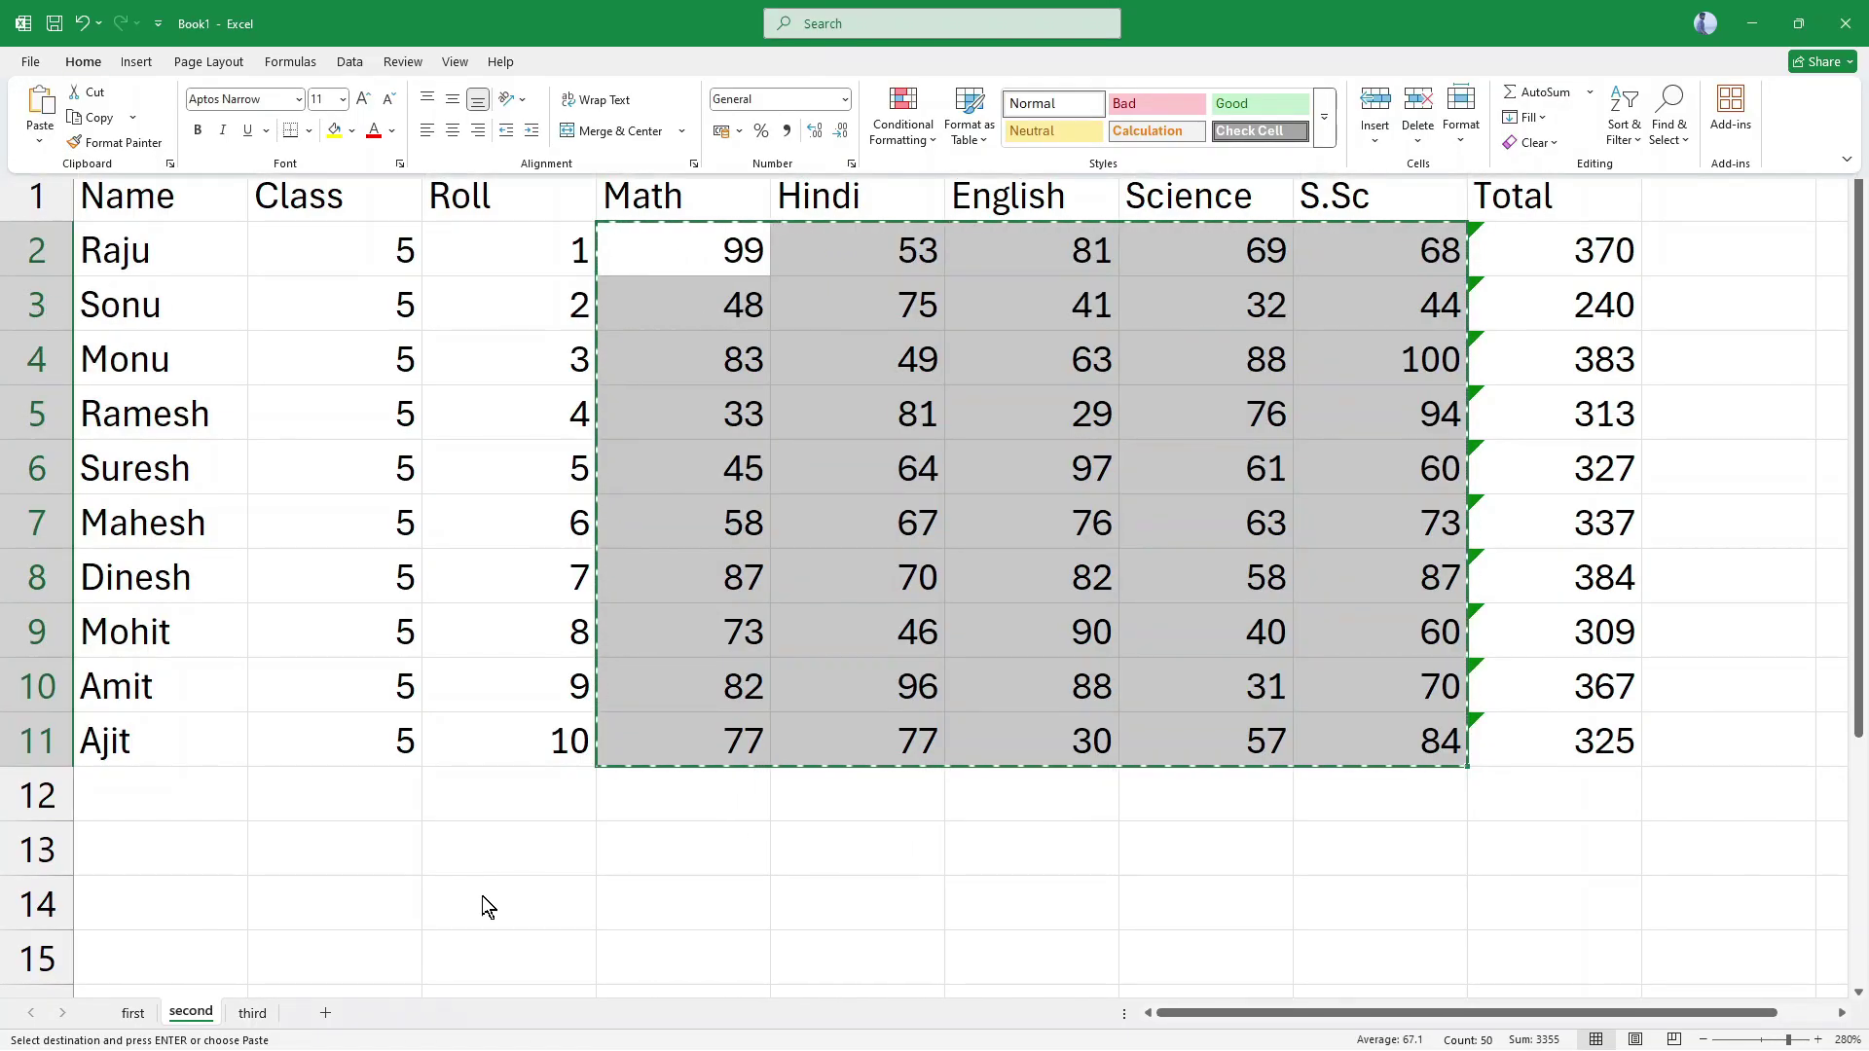
Step: Review the marksheets on the first, second and third sheets one after another, deselecting the data on each
click(134, 1013)
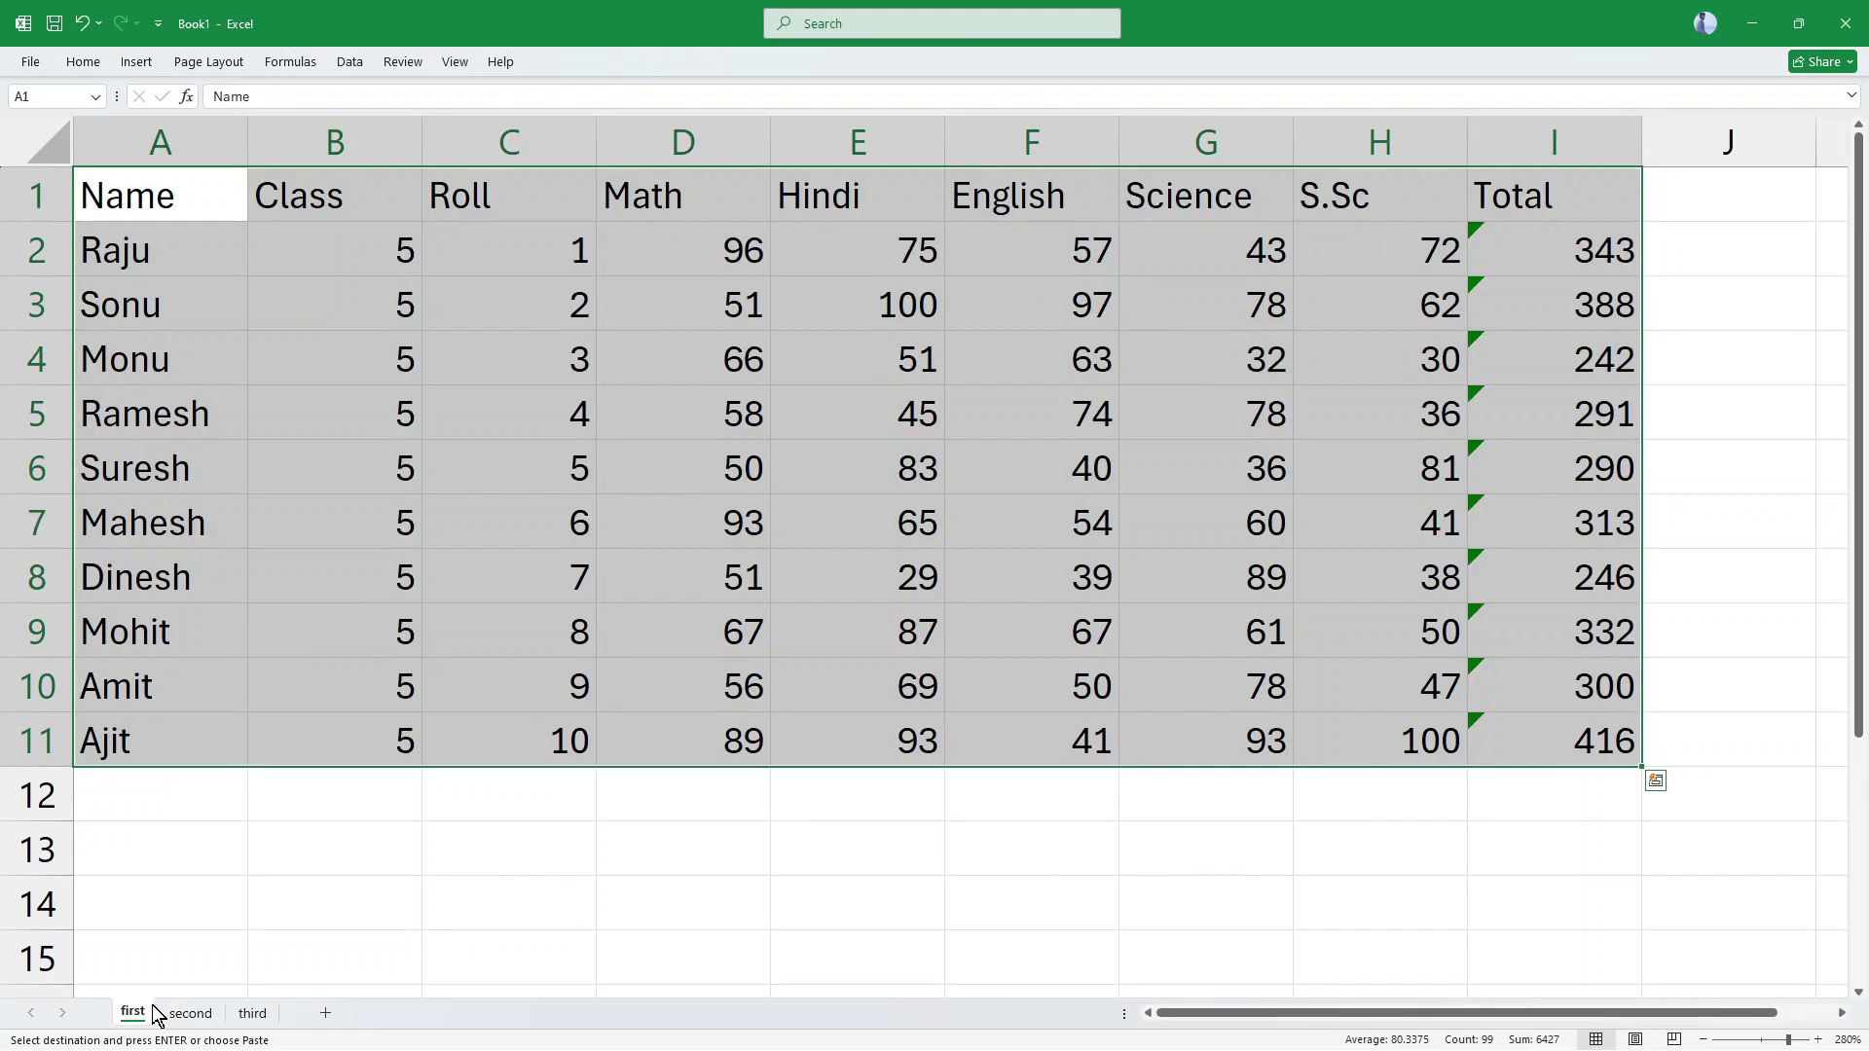
click(461, 906)
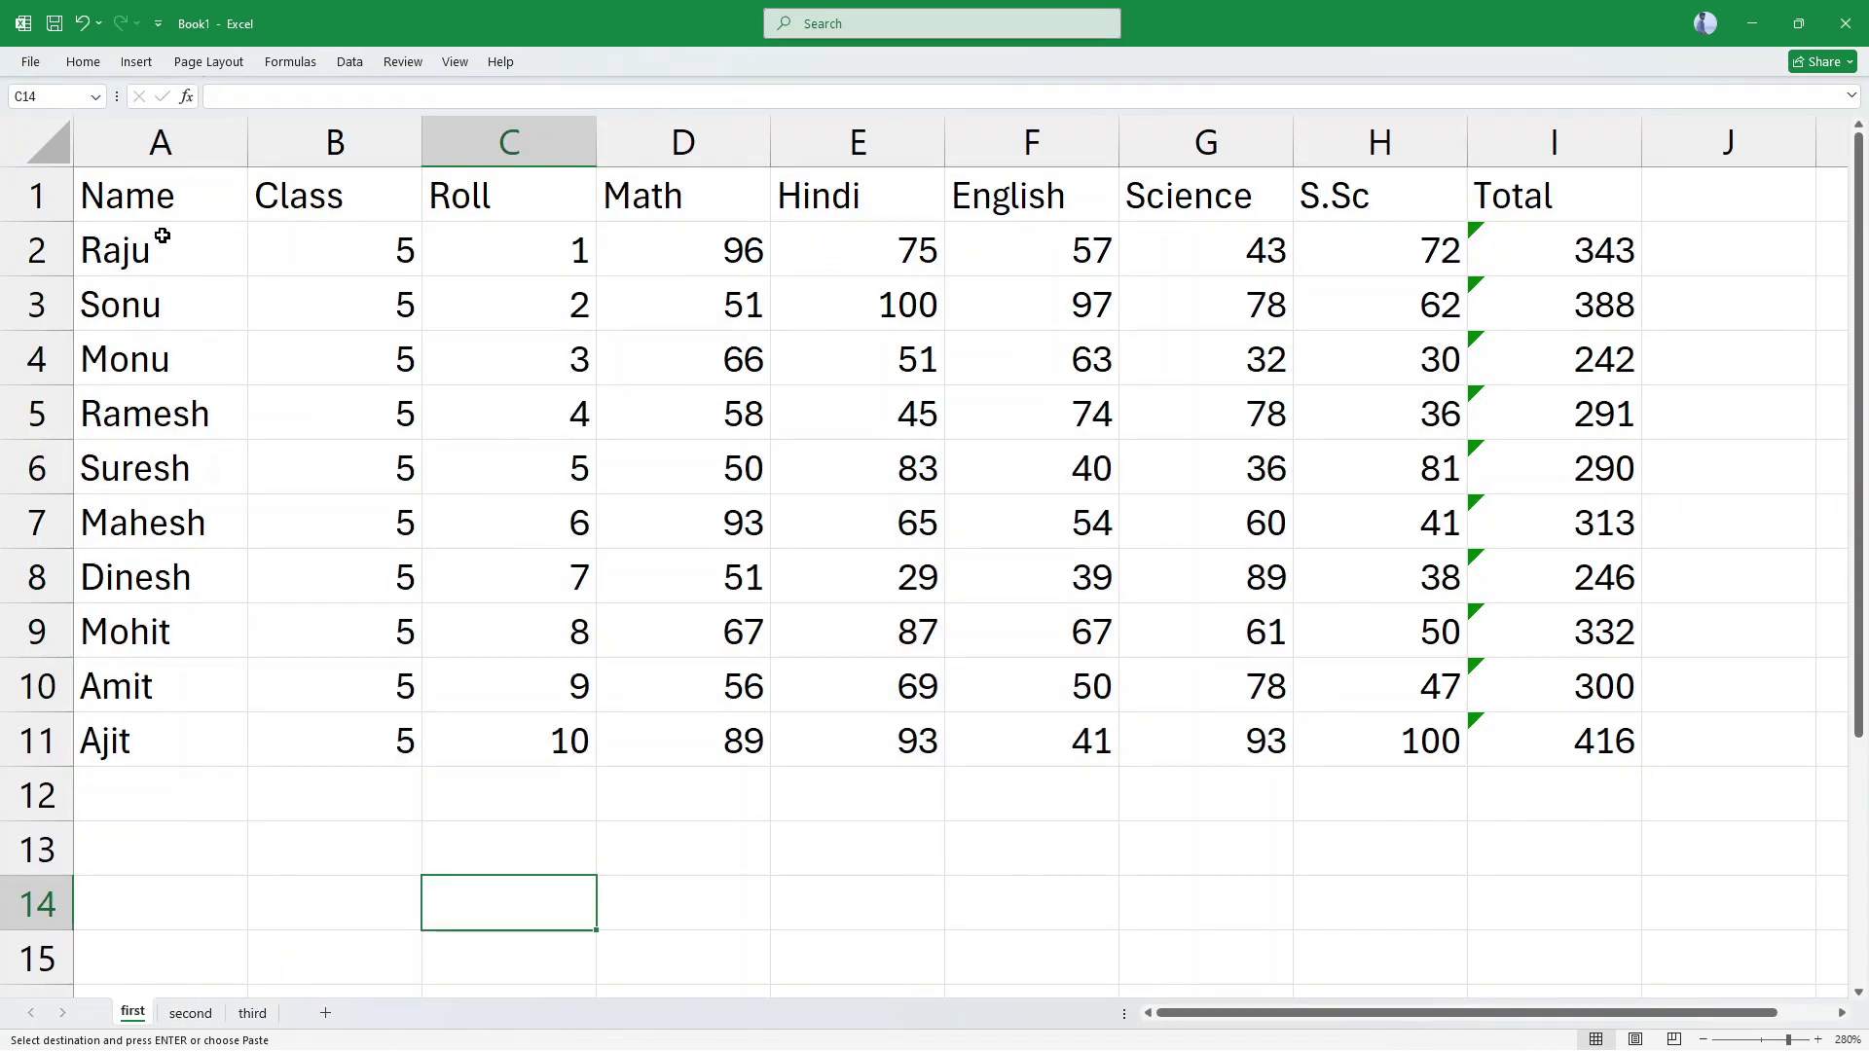
click(181, 1015)
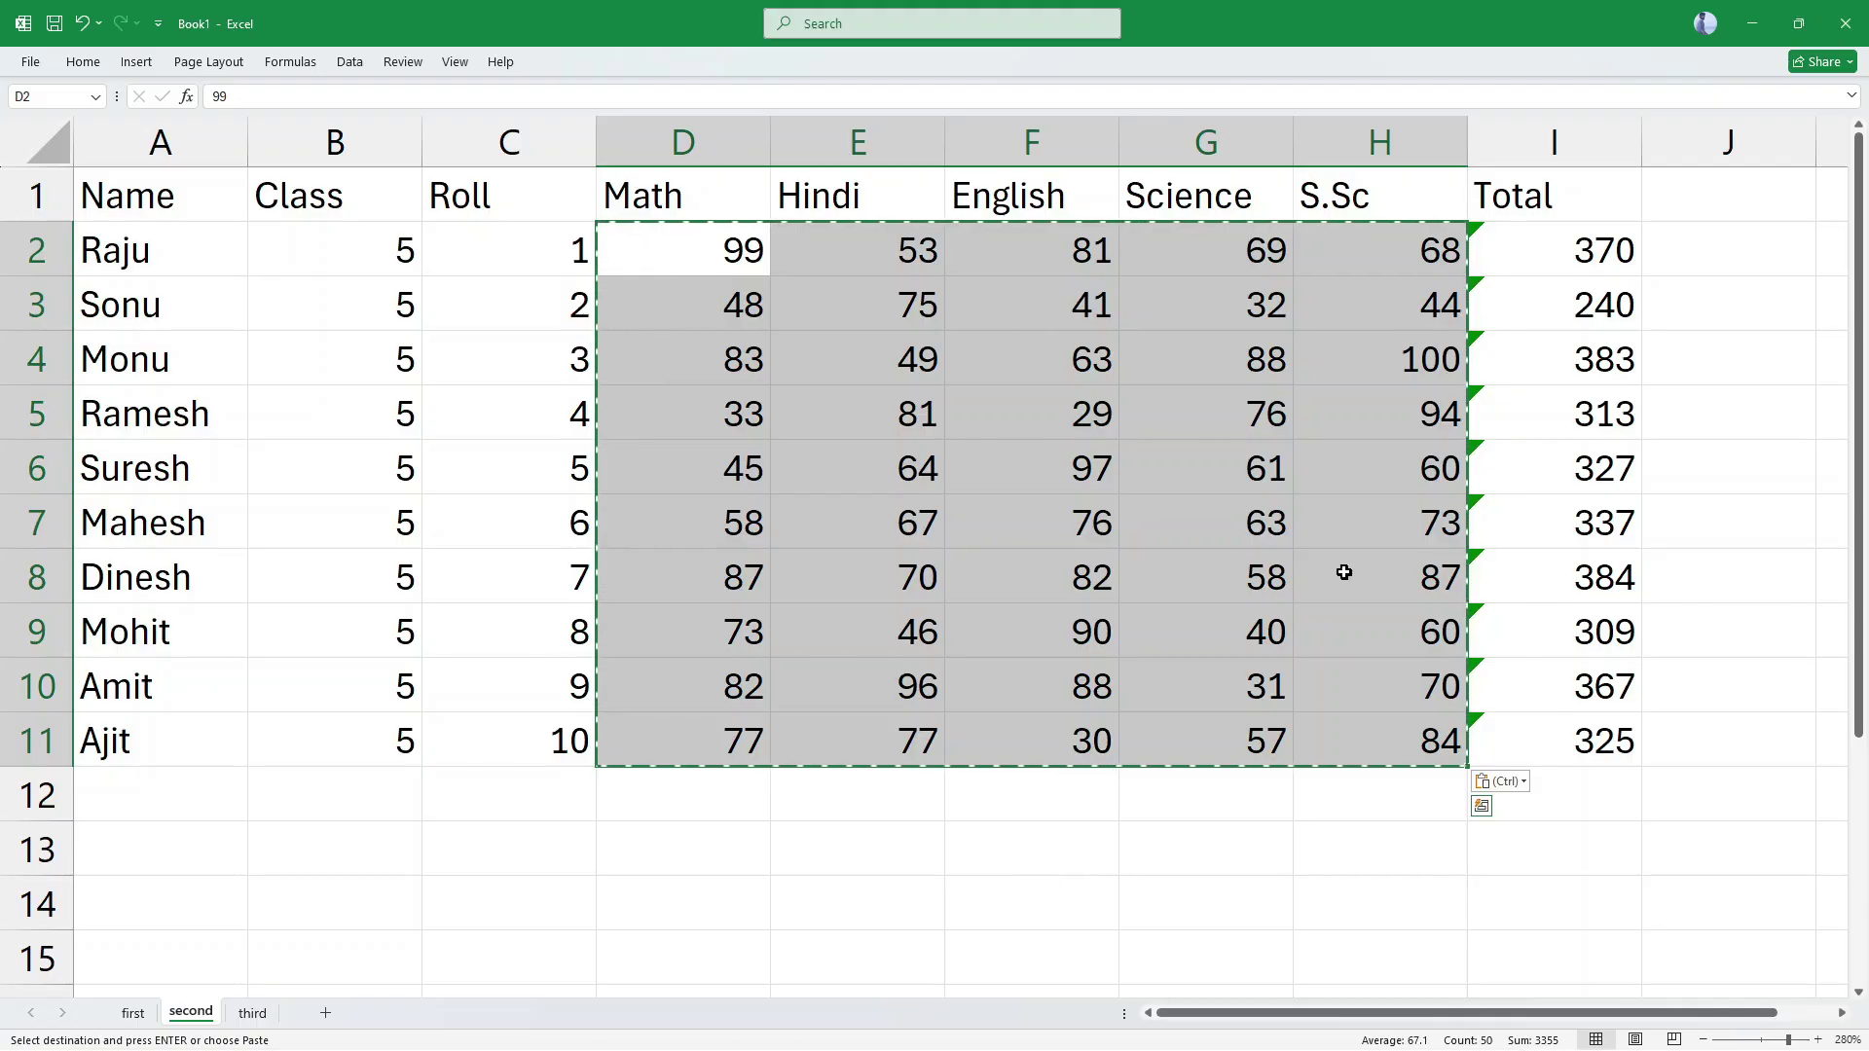
click(949, 890)
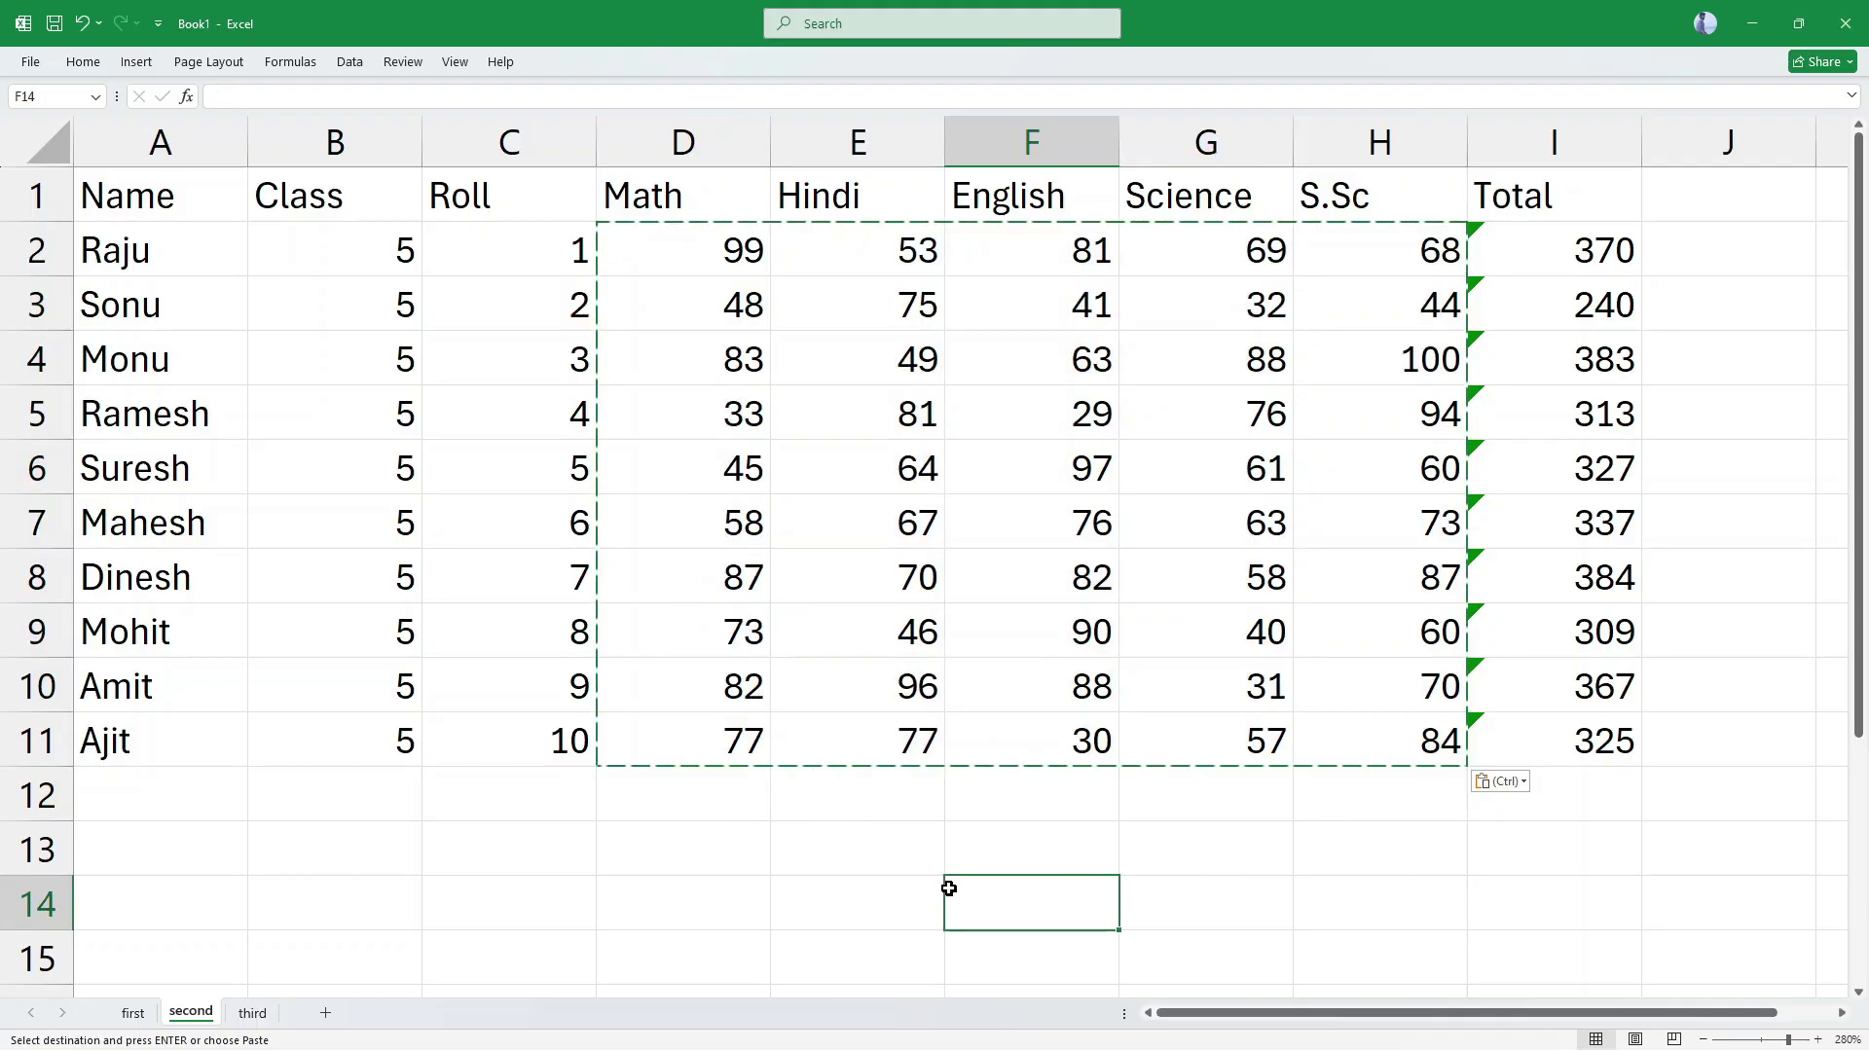
click(252, 1013)
click(1182, 905)
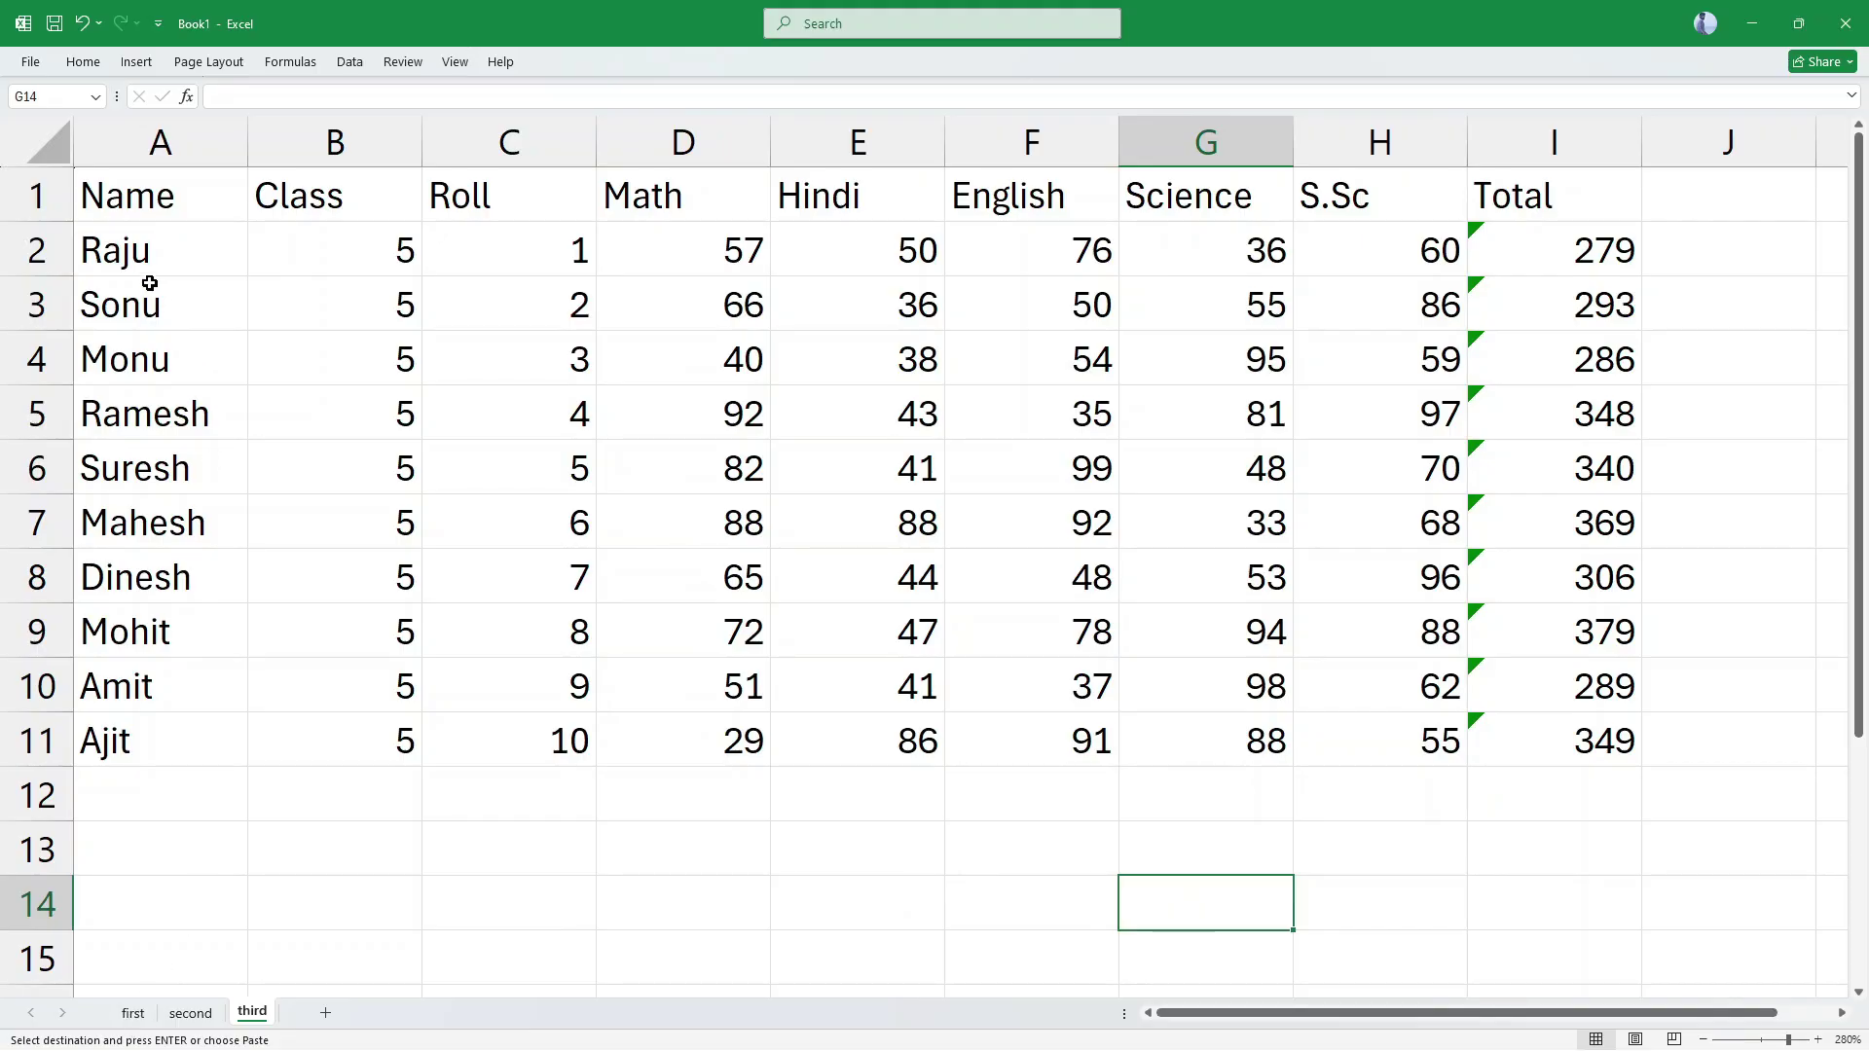
Step: Check the names and roll numbers on the third sheet against the marks on the second and first sheets
drag(137, 251, 115, 730)
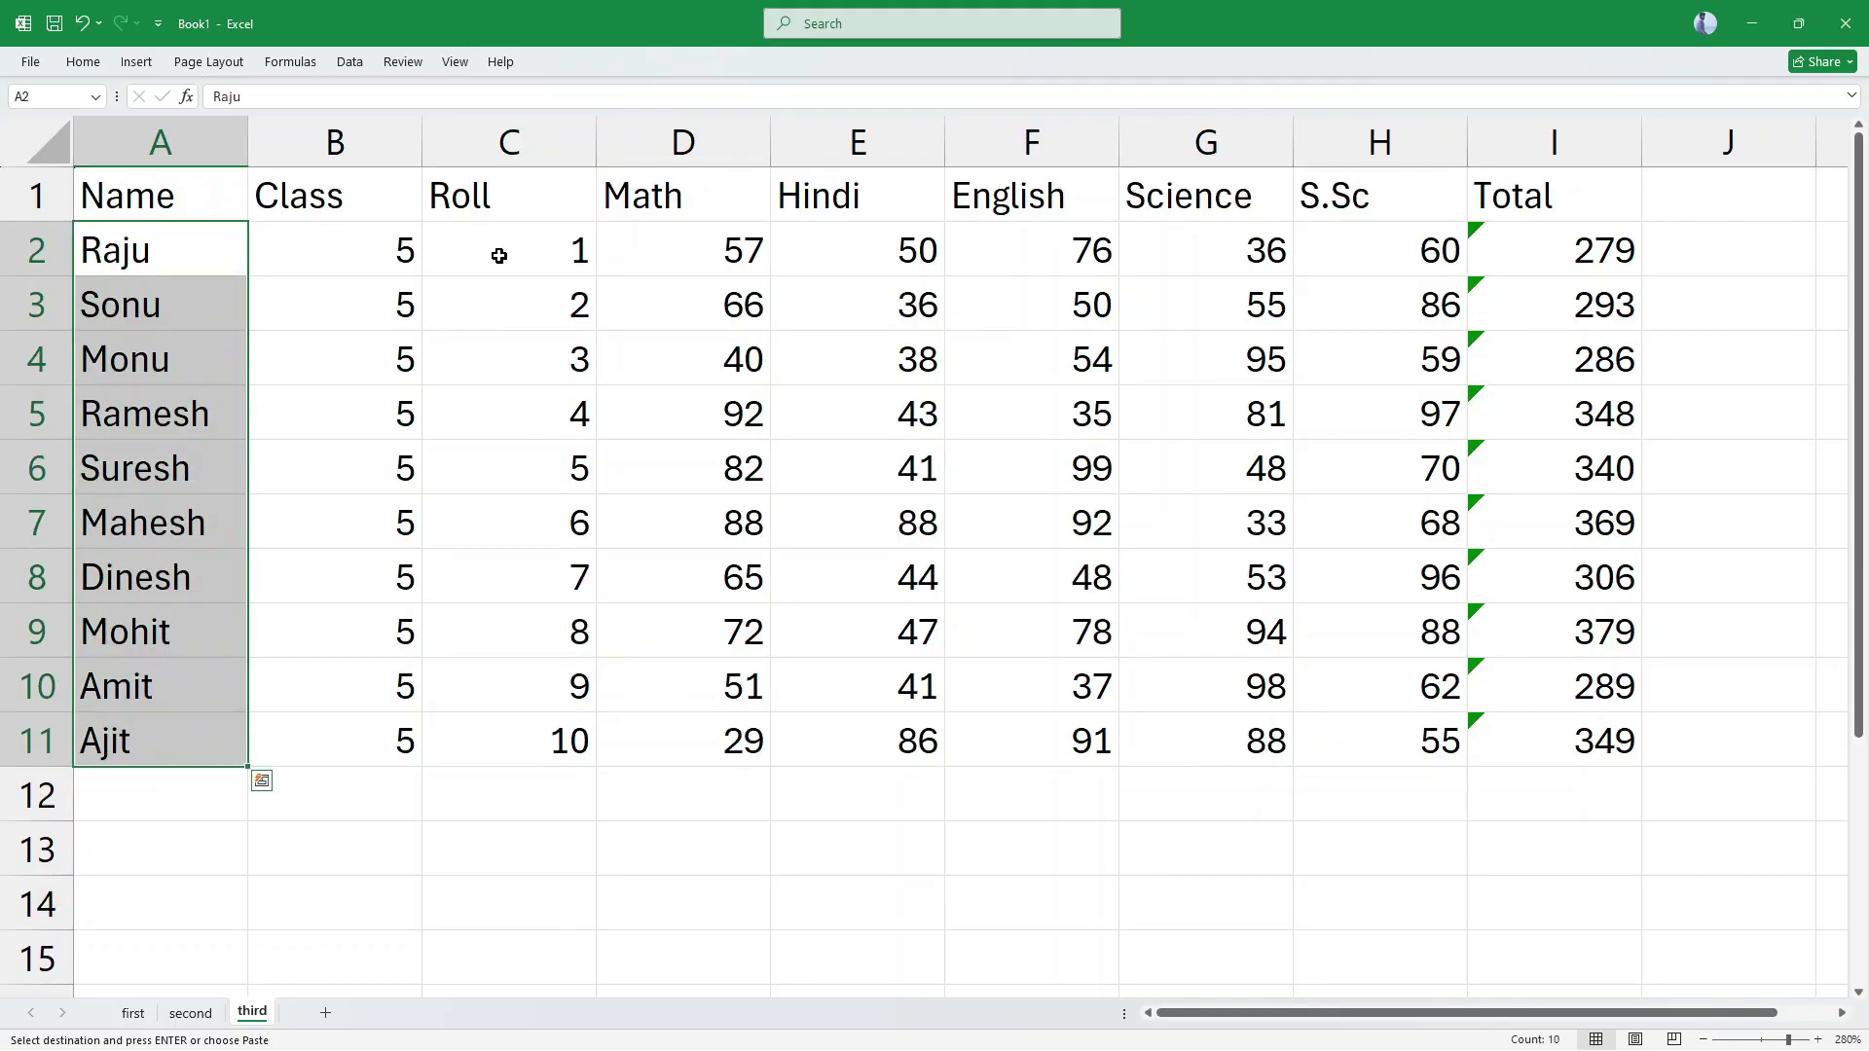
drag(500, 251, 516, 745)
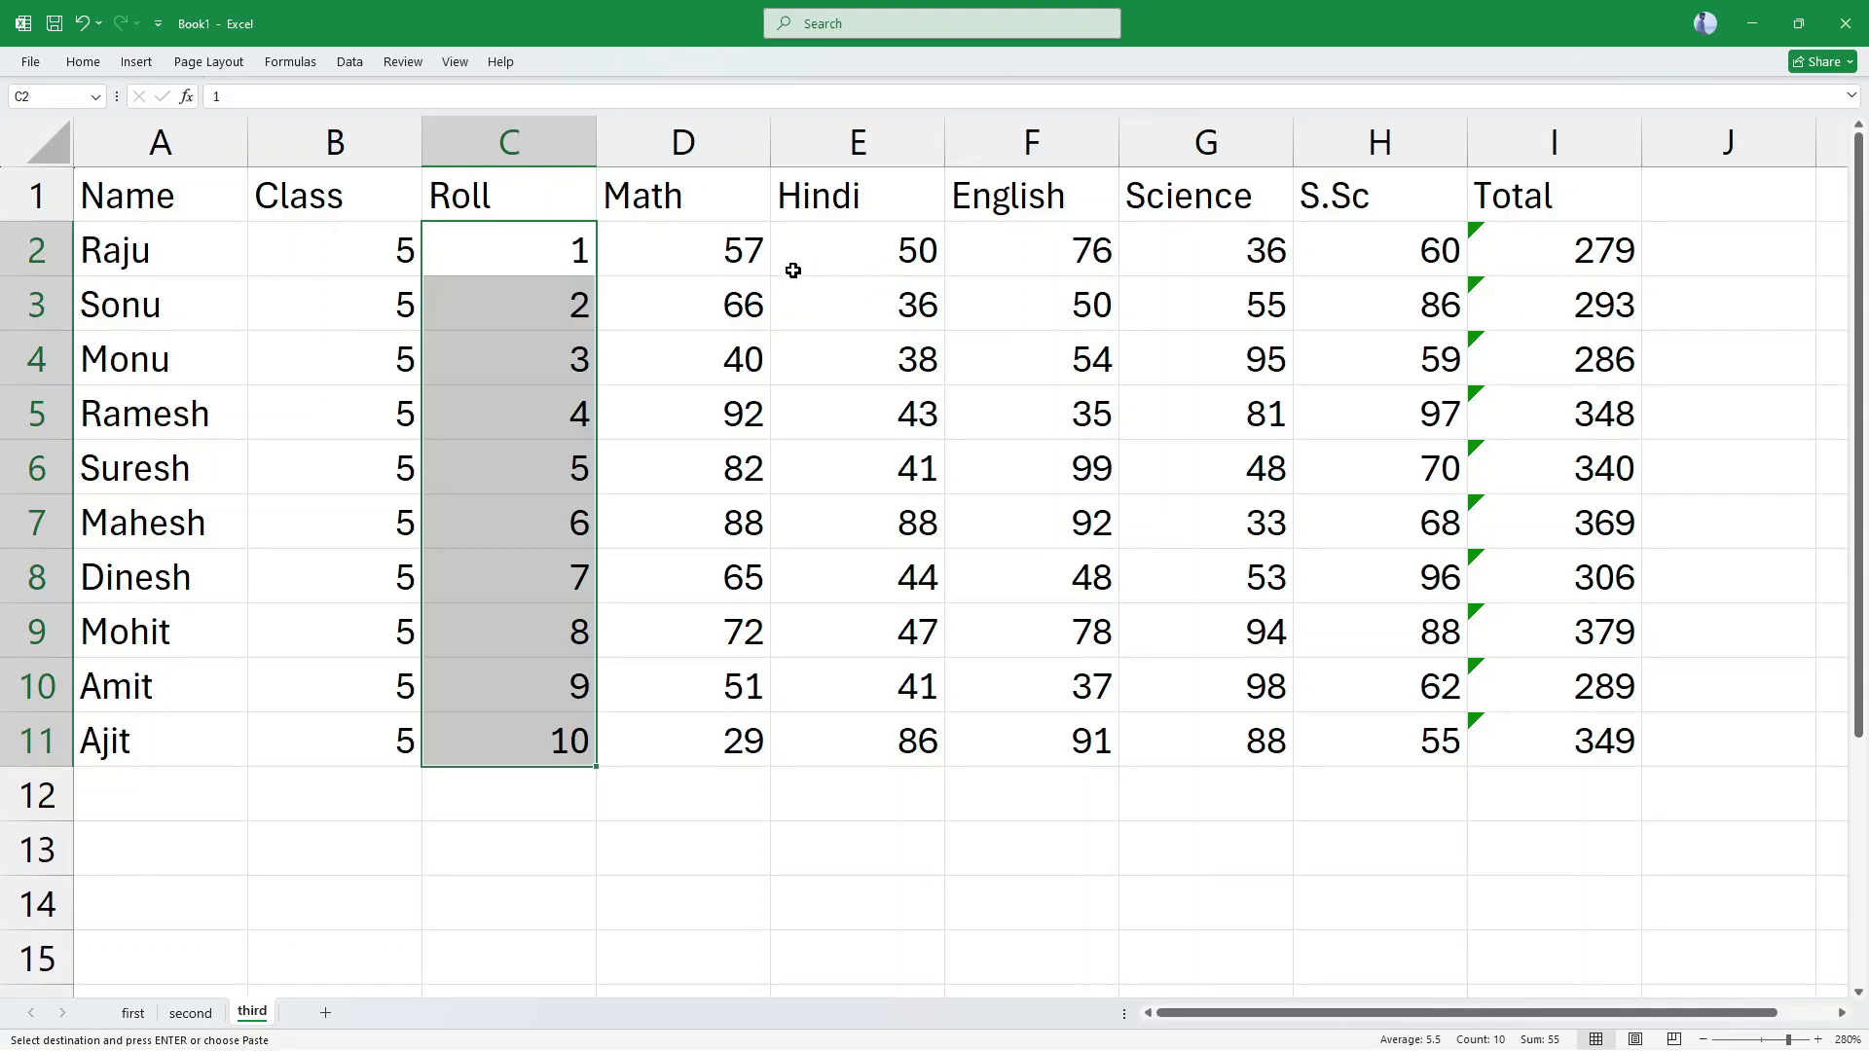
click(191, 1013)
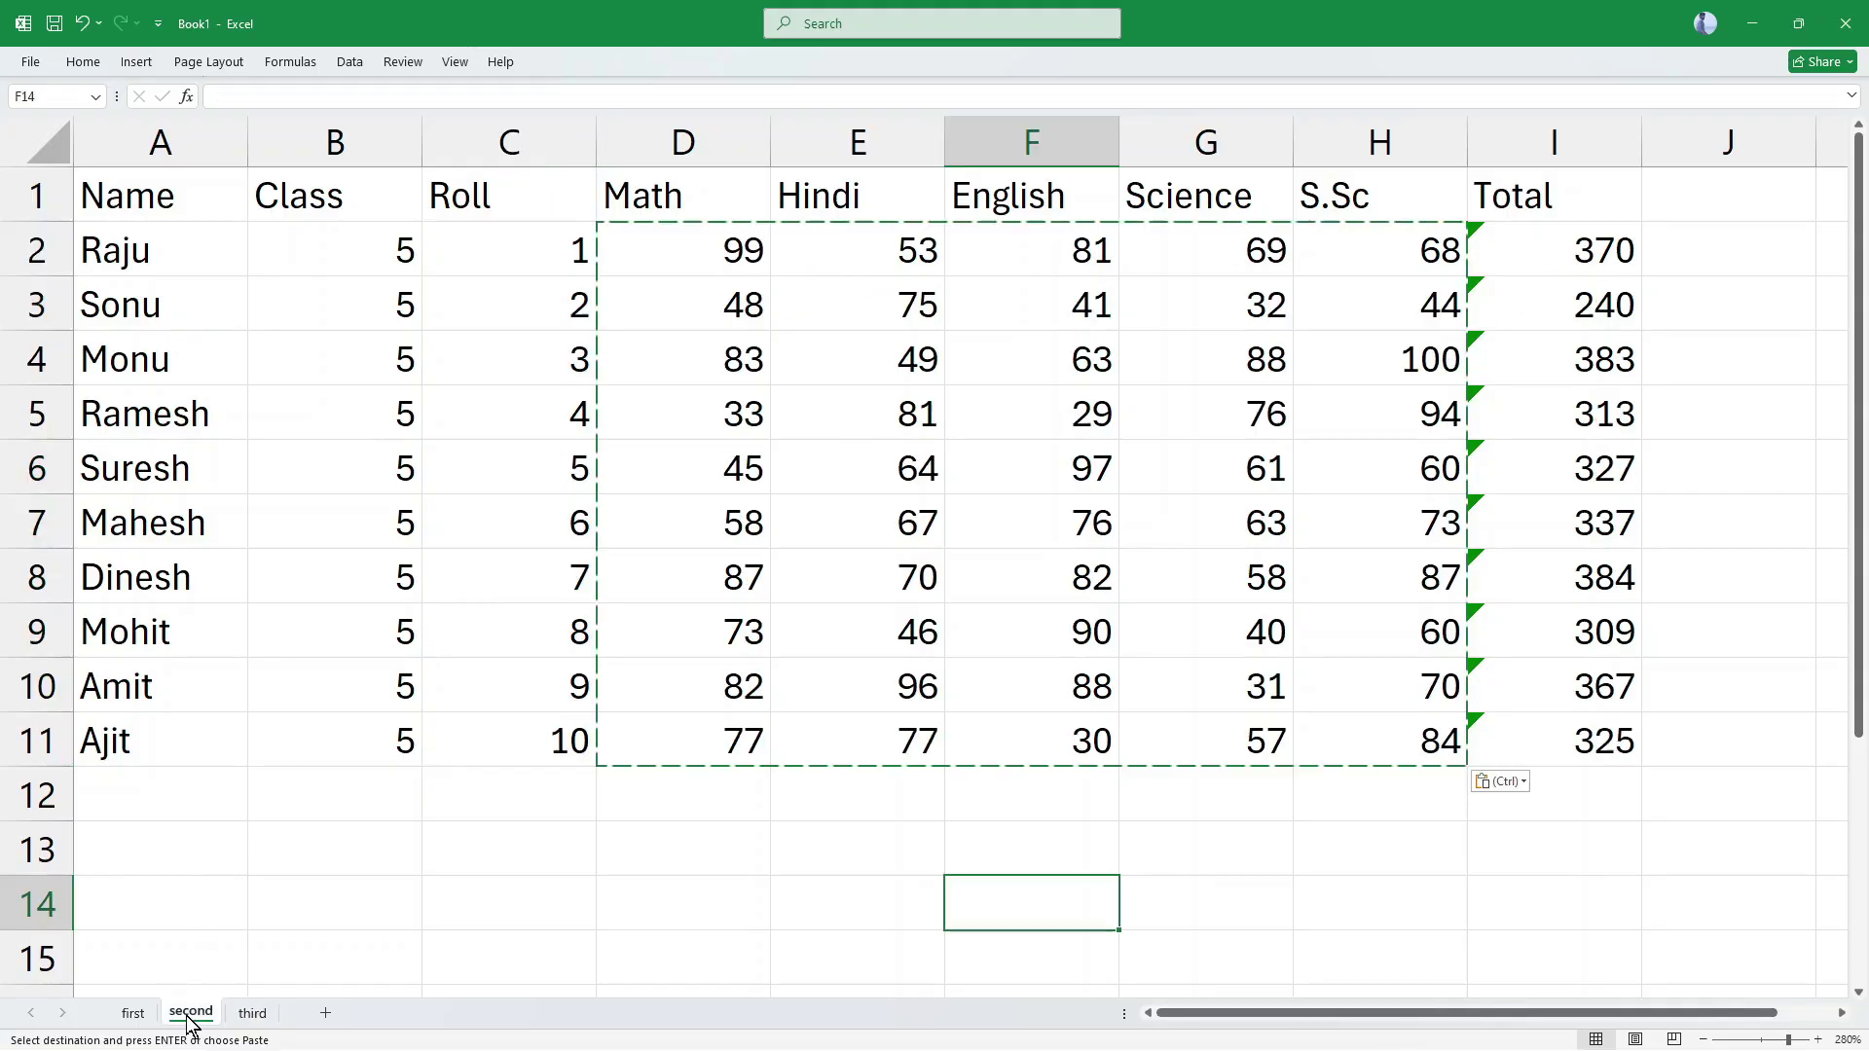
drag(672, 248, 1398, 272)
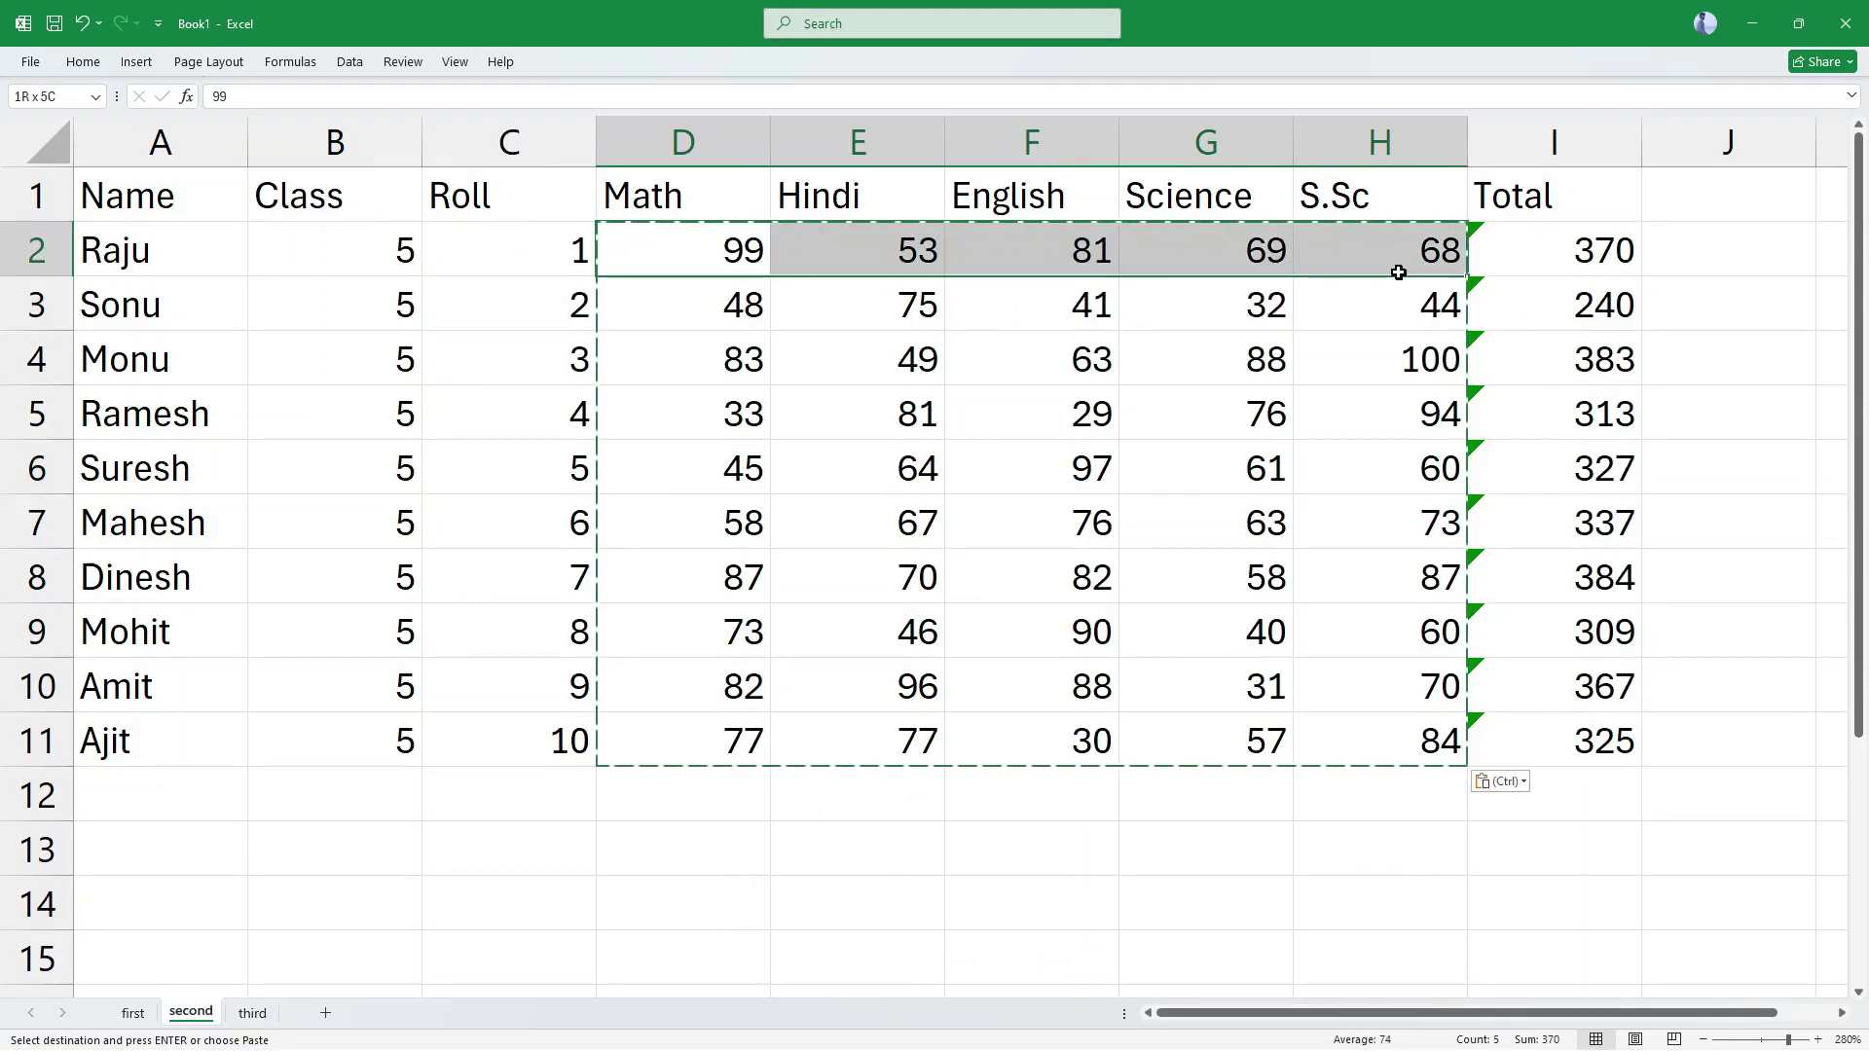
click(133, 1013)
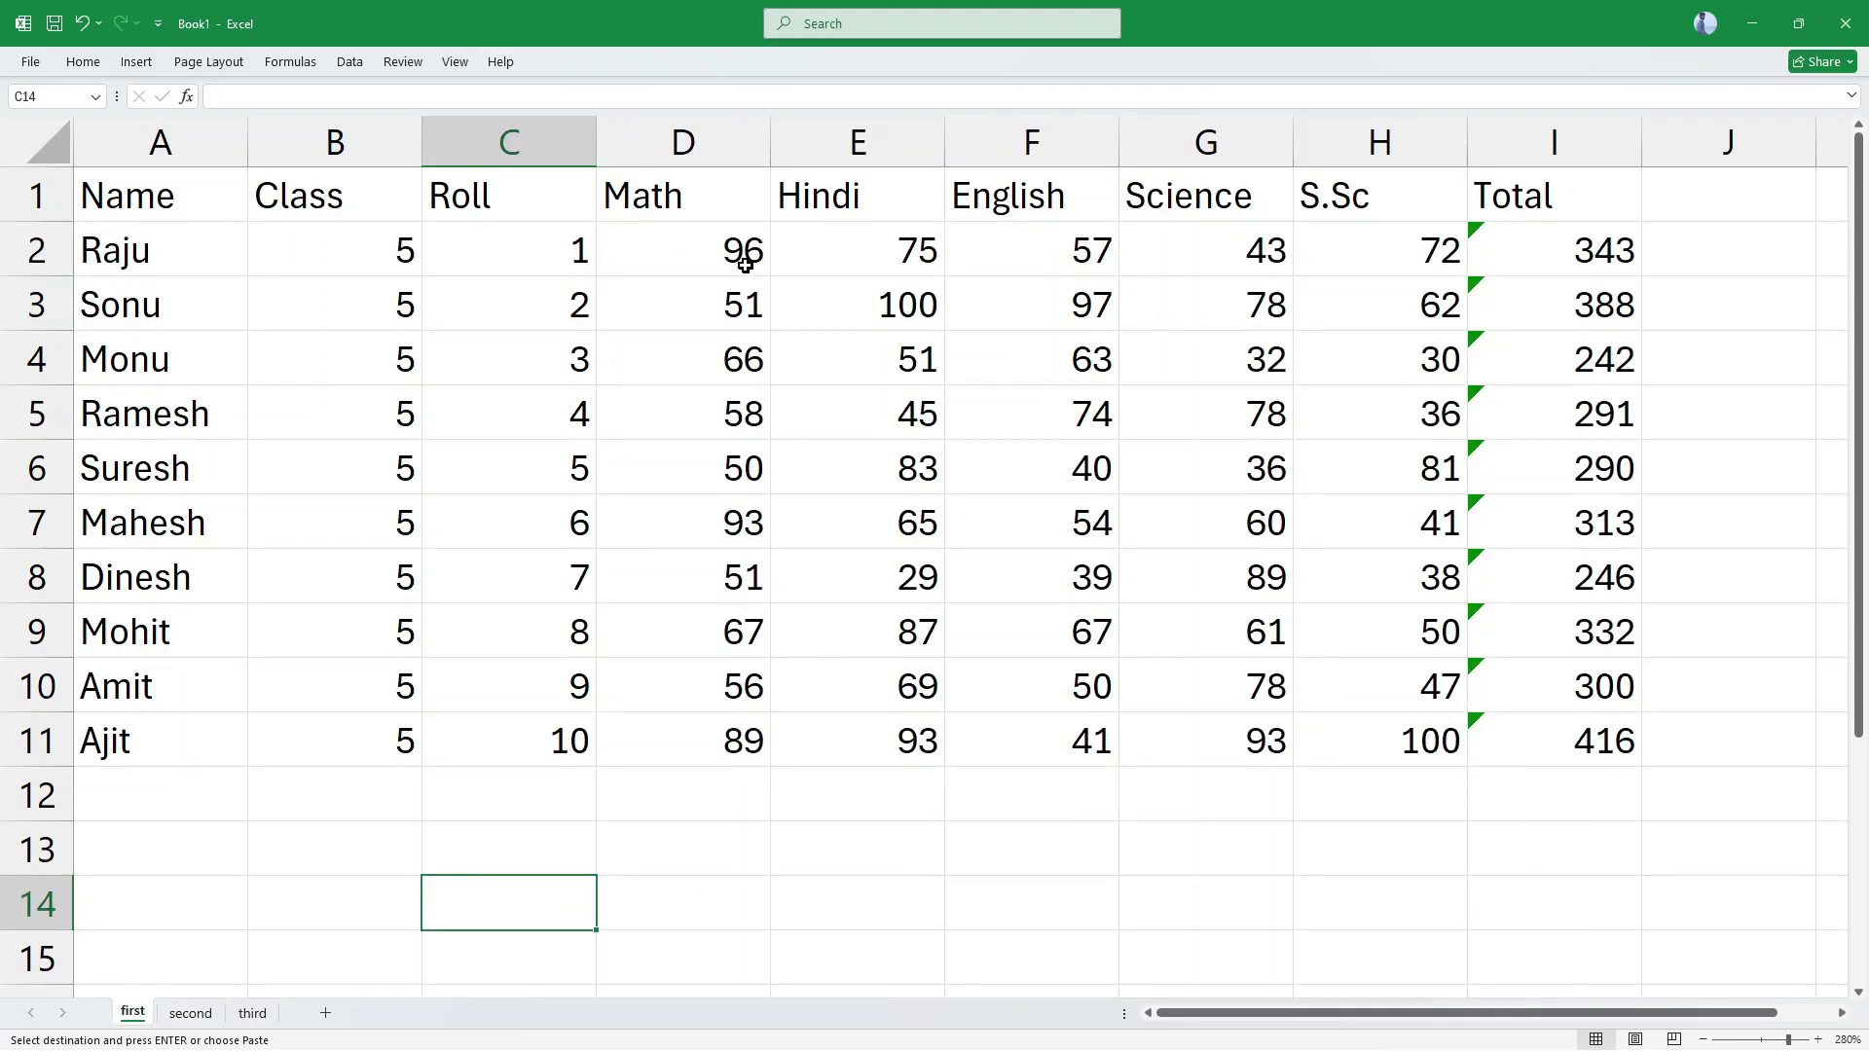
drag(744, 263, 1418, 744)
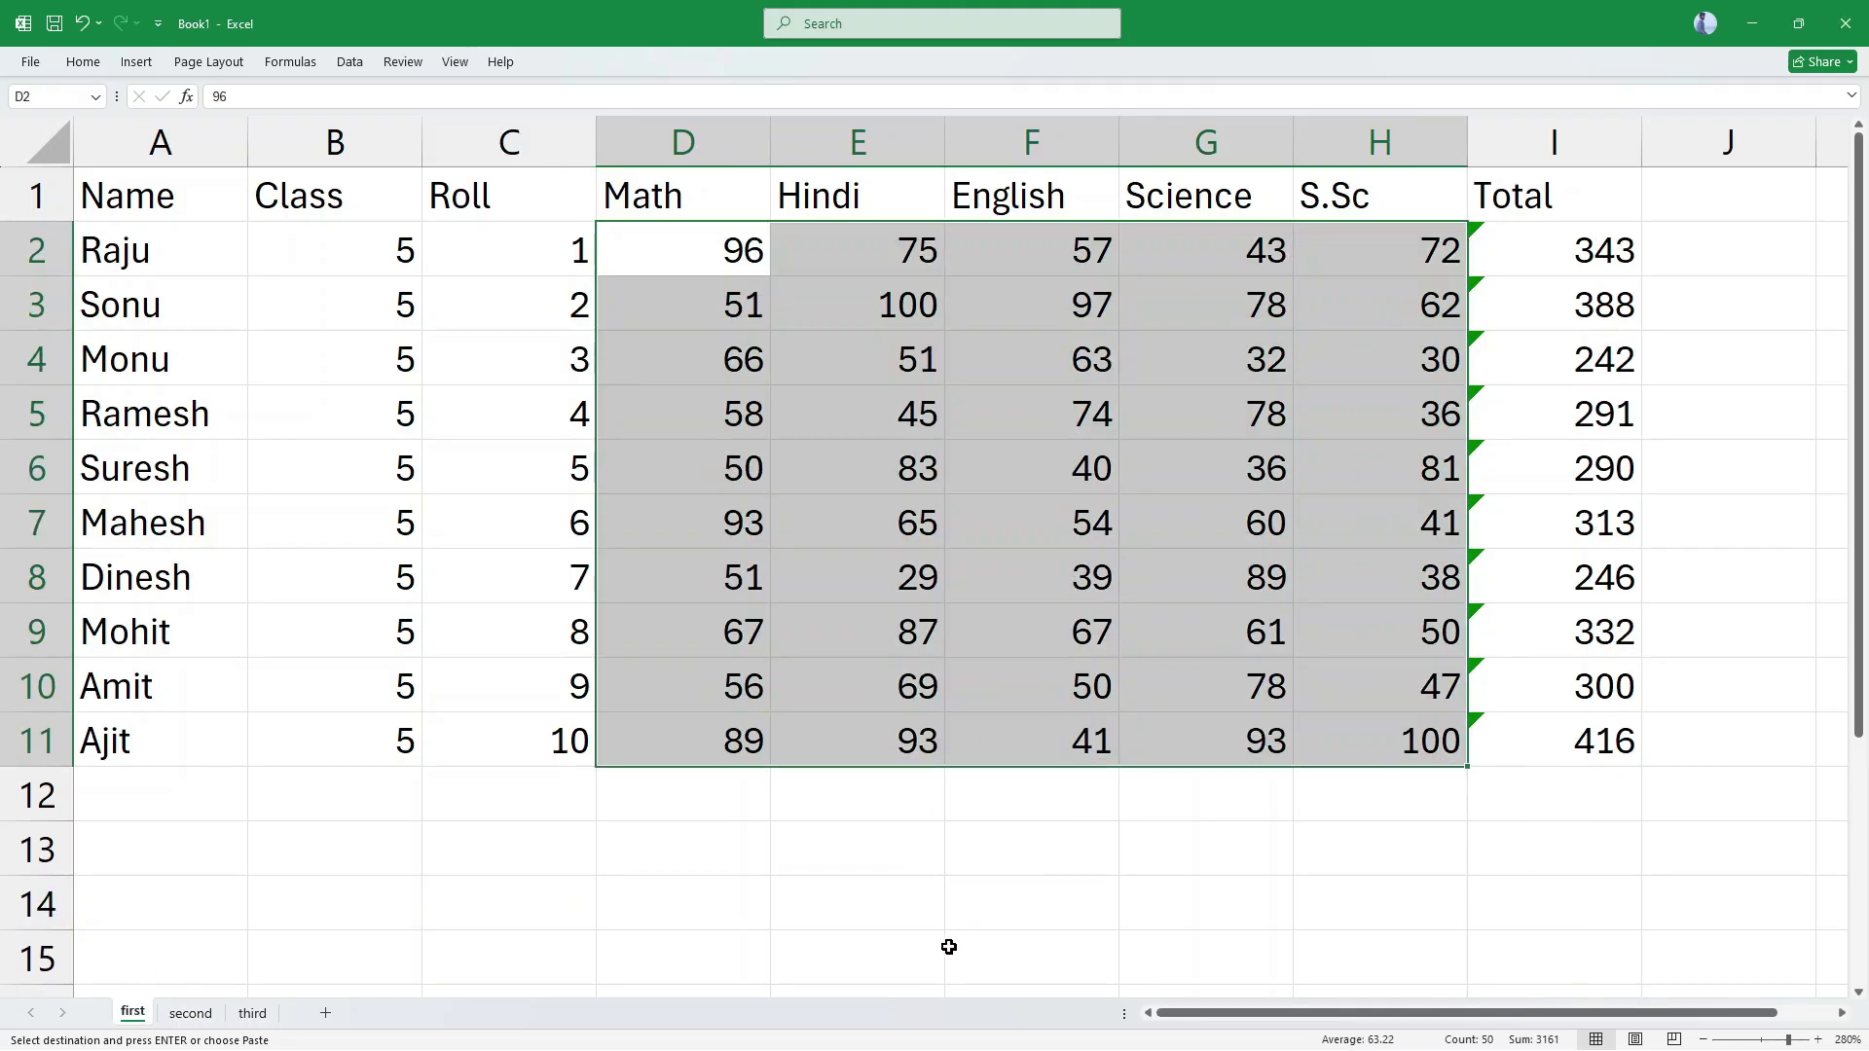
click(951, 951)
click(506, 896)
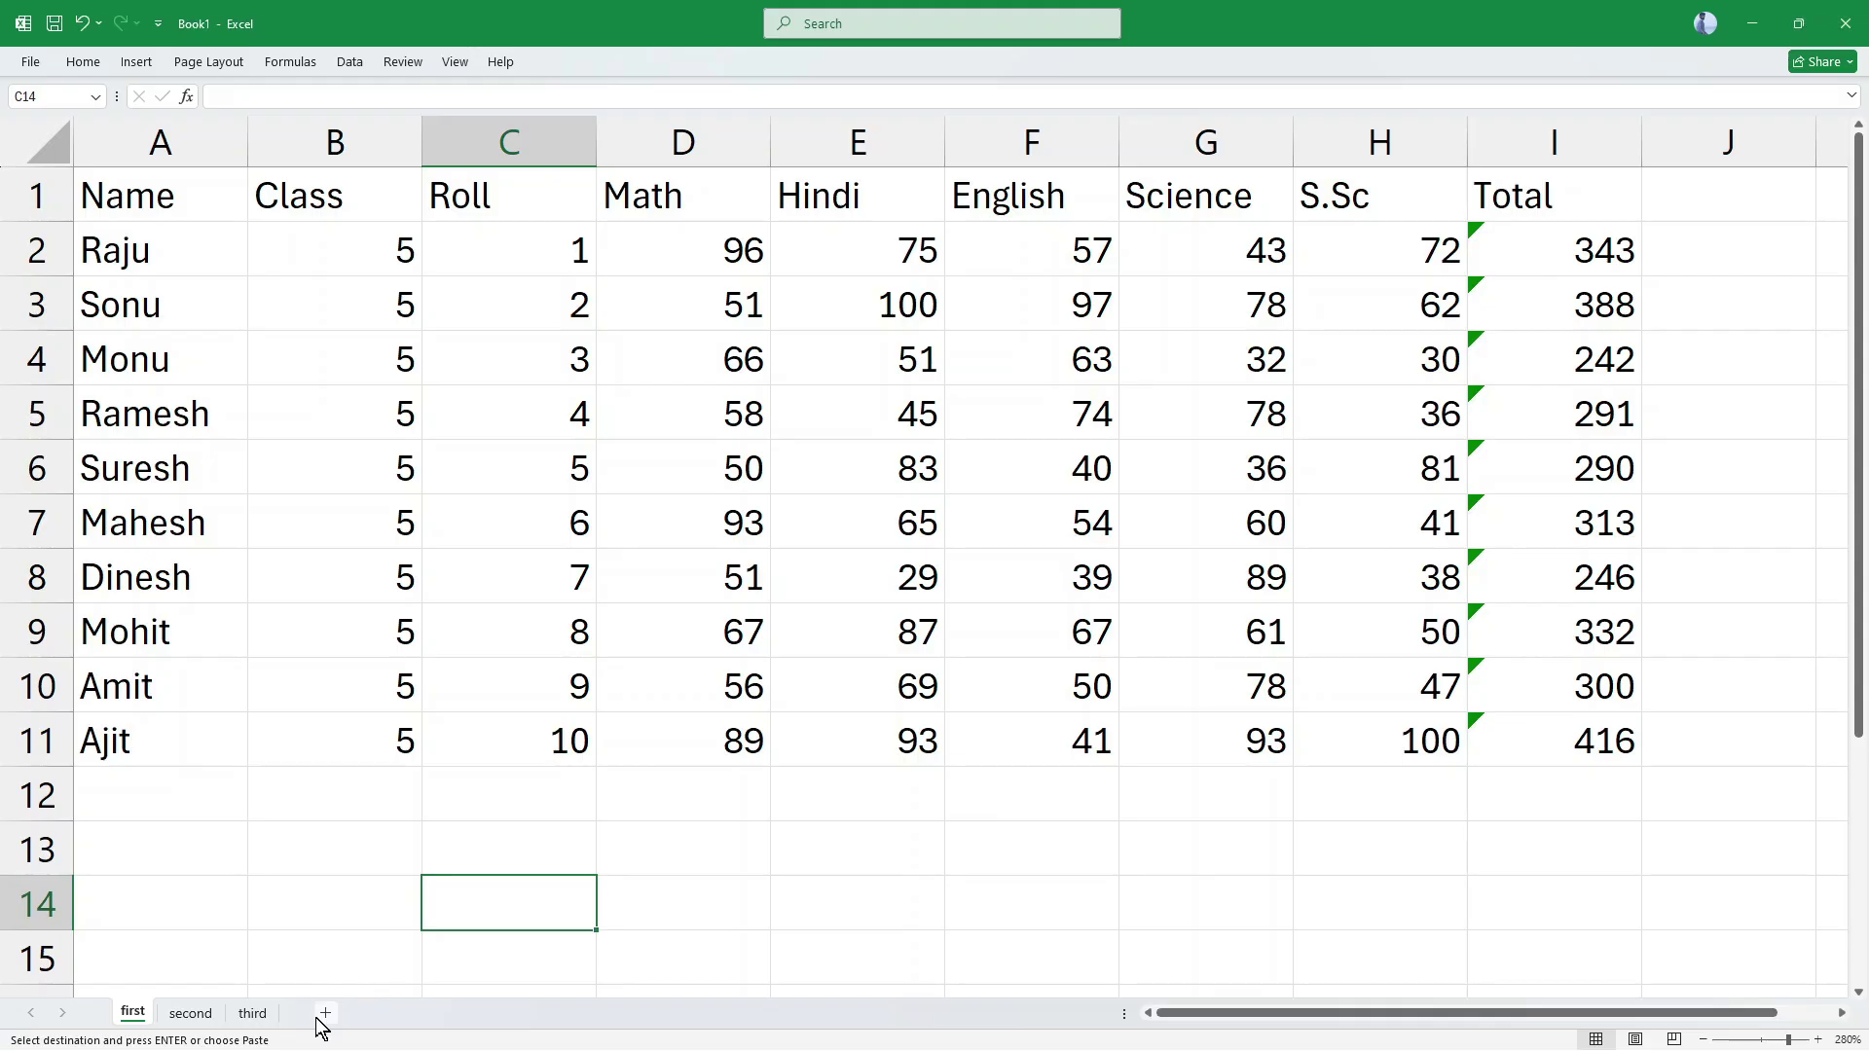
Step: Copy the Name, Class and Roll data in A1:C11 of the first sheet and add a new sheet after the third
drag(141, 194, 496, 749)
key(ctrl+v)
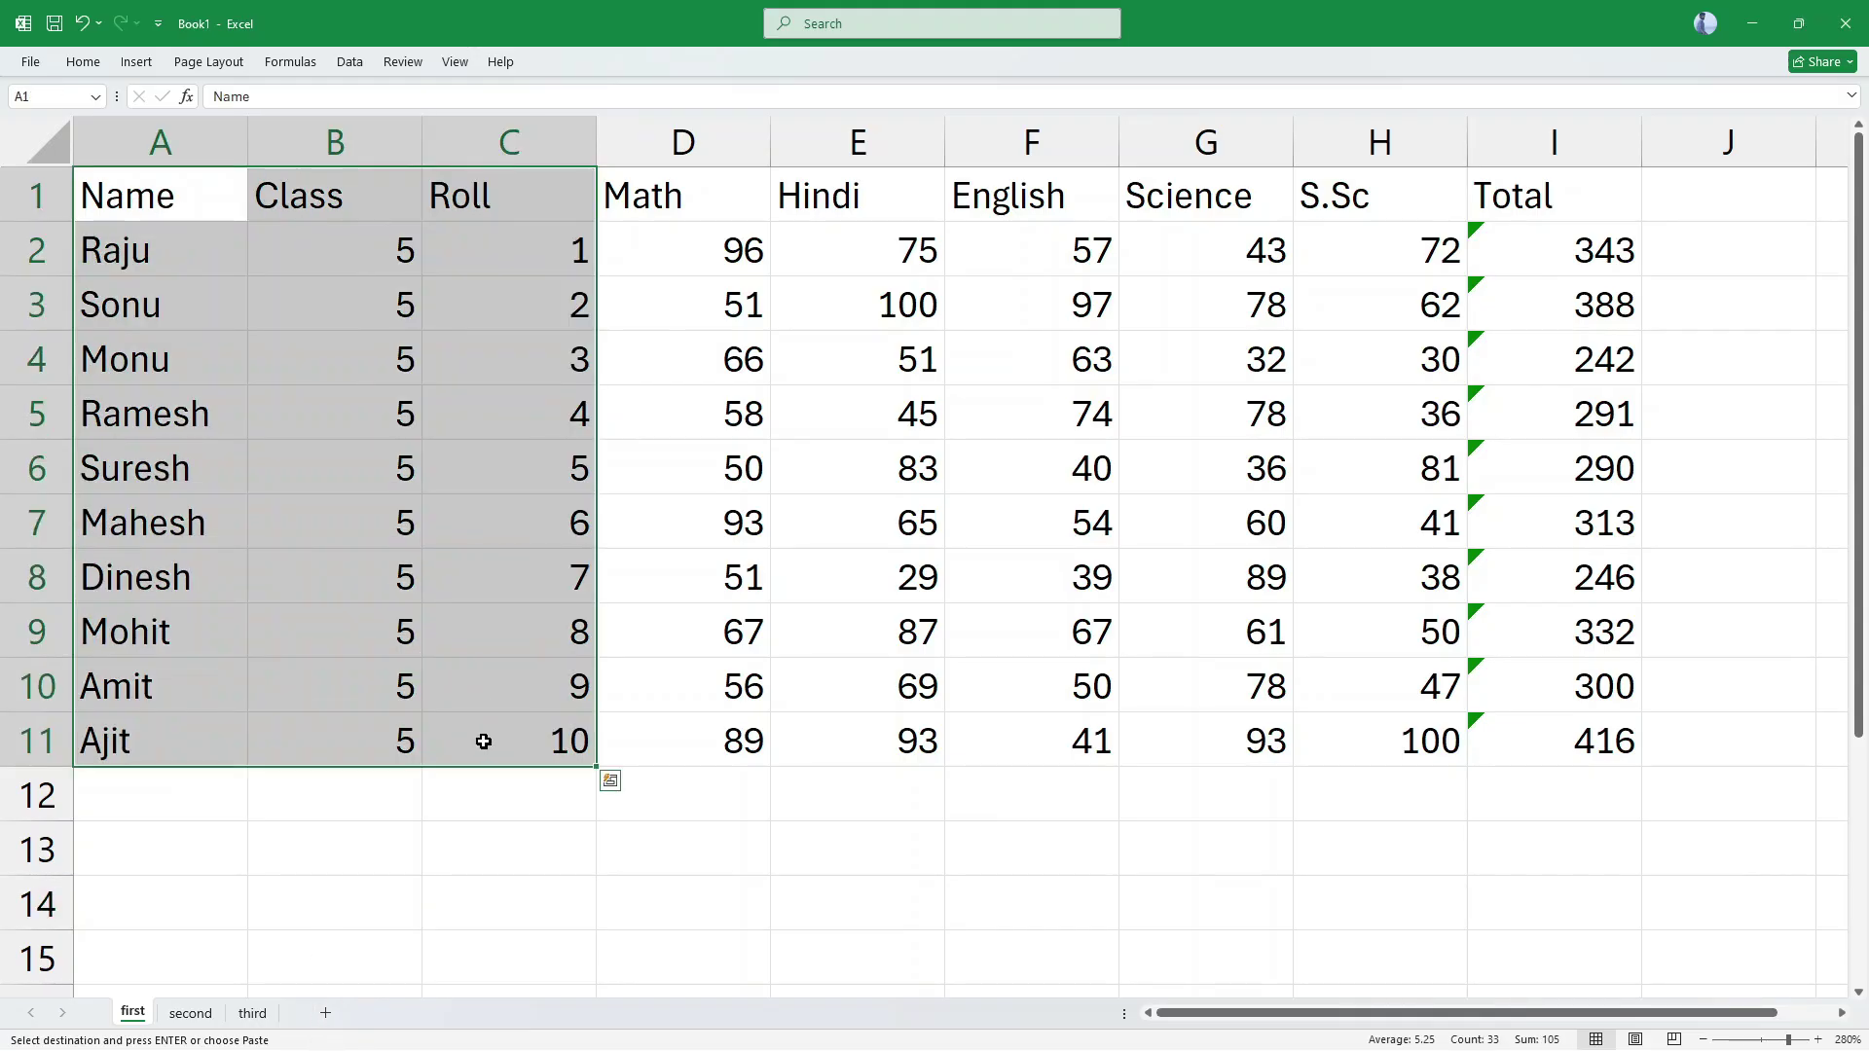
click(82, 64)
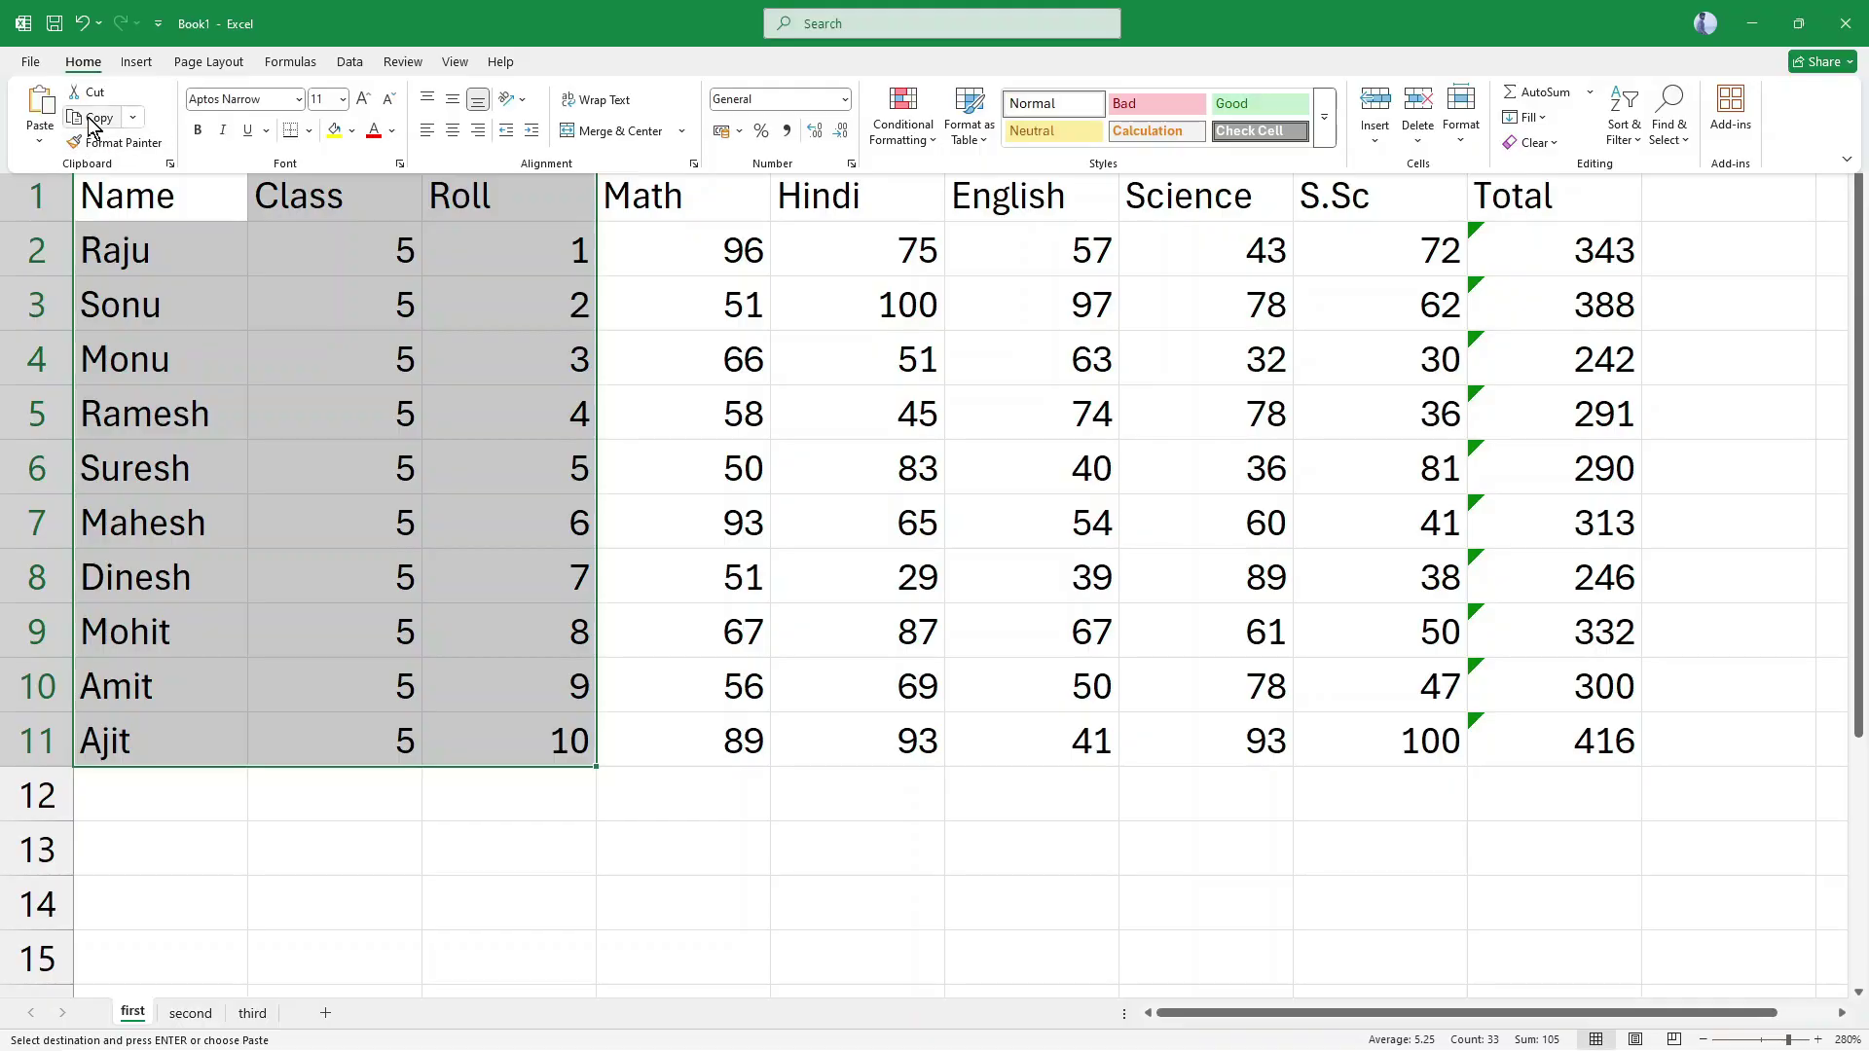
click(94, 122)
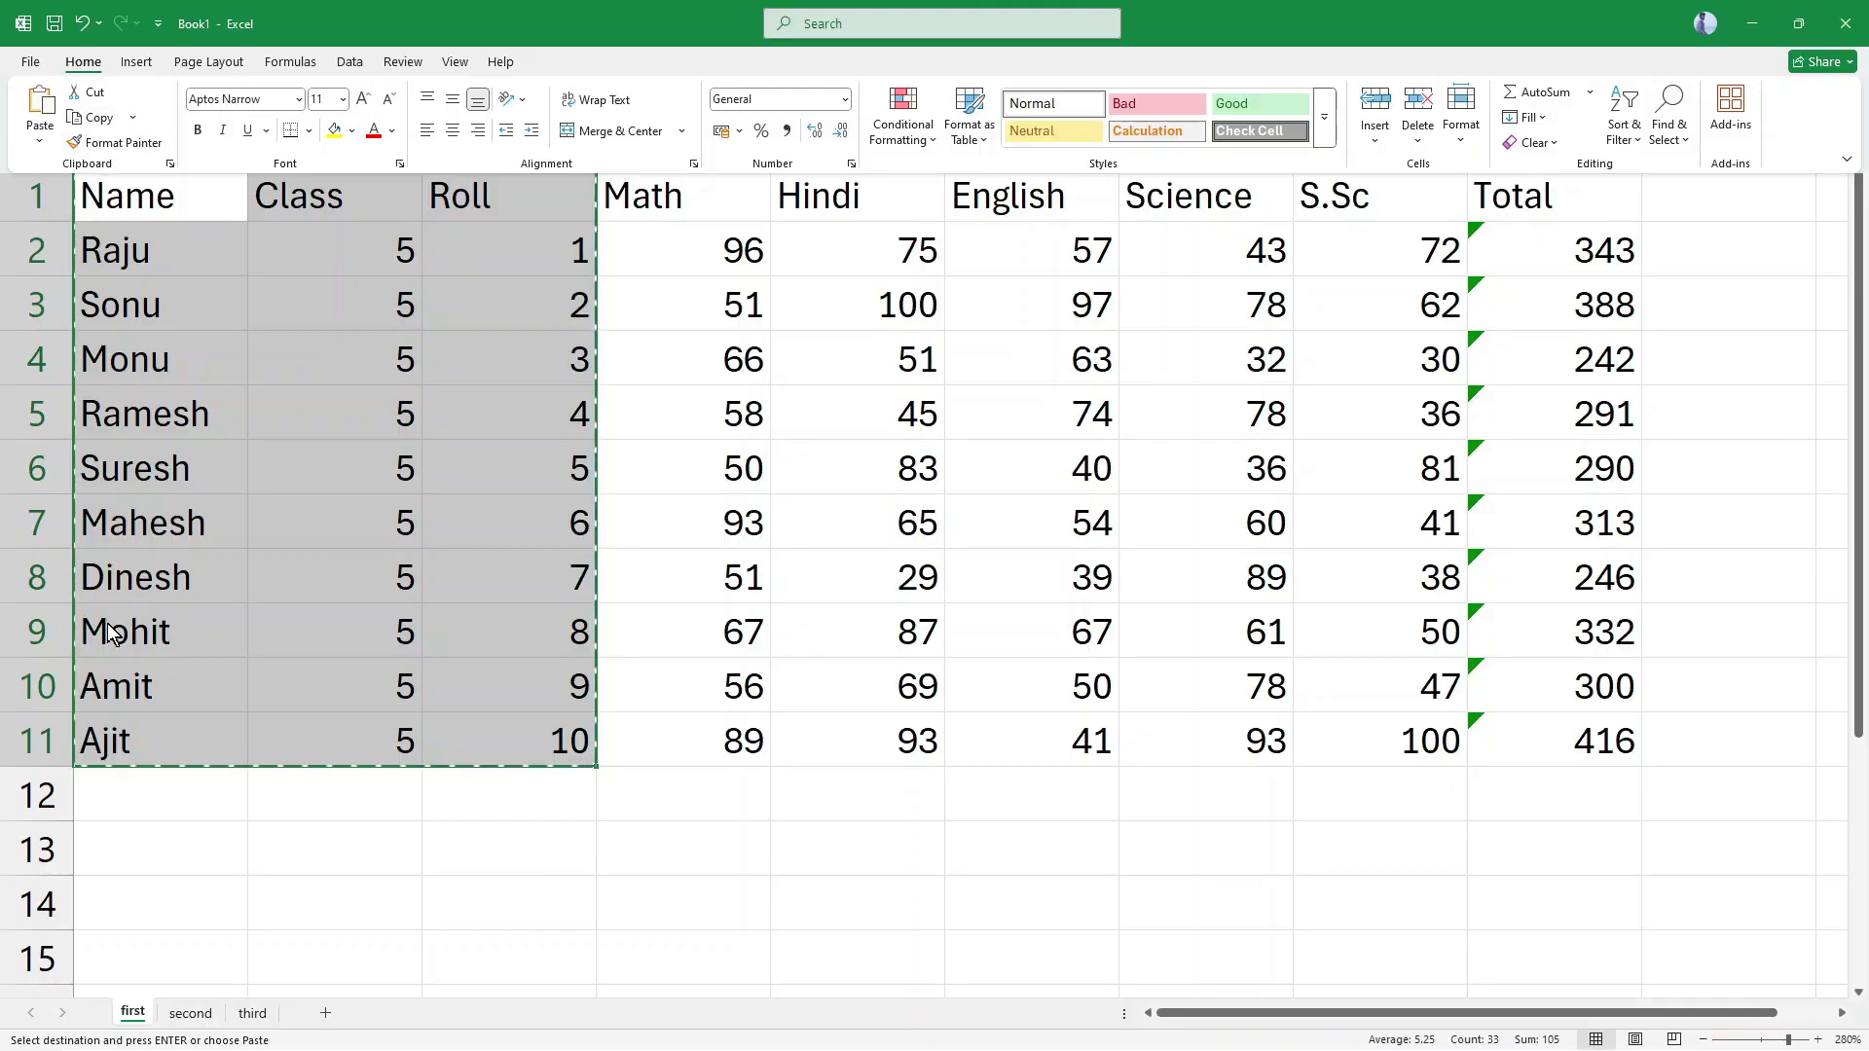
click(326, 1015)
drag(181, 1022, 358, 984)
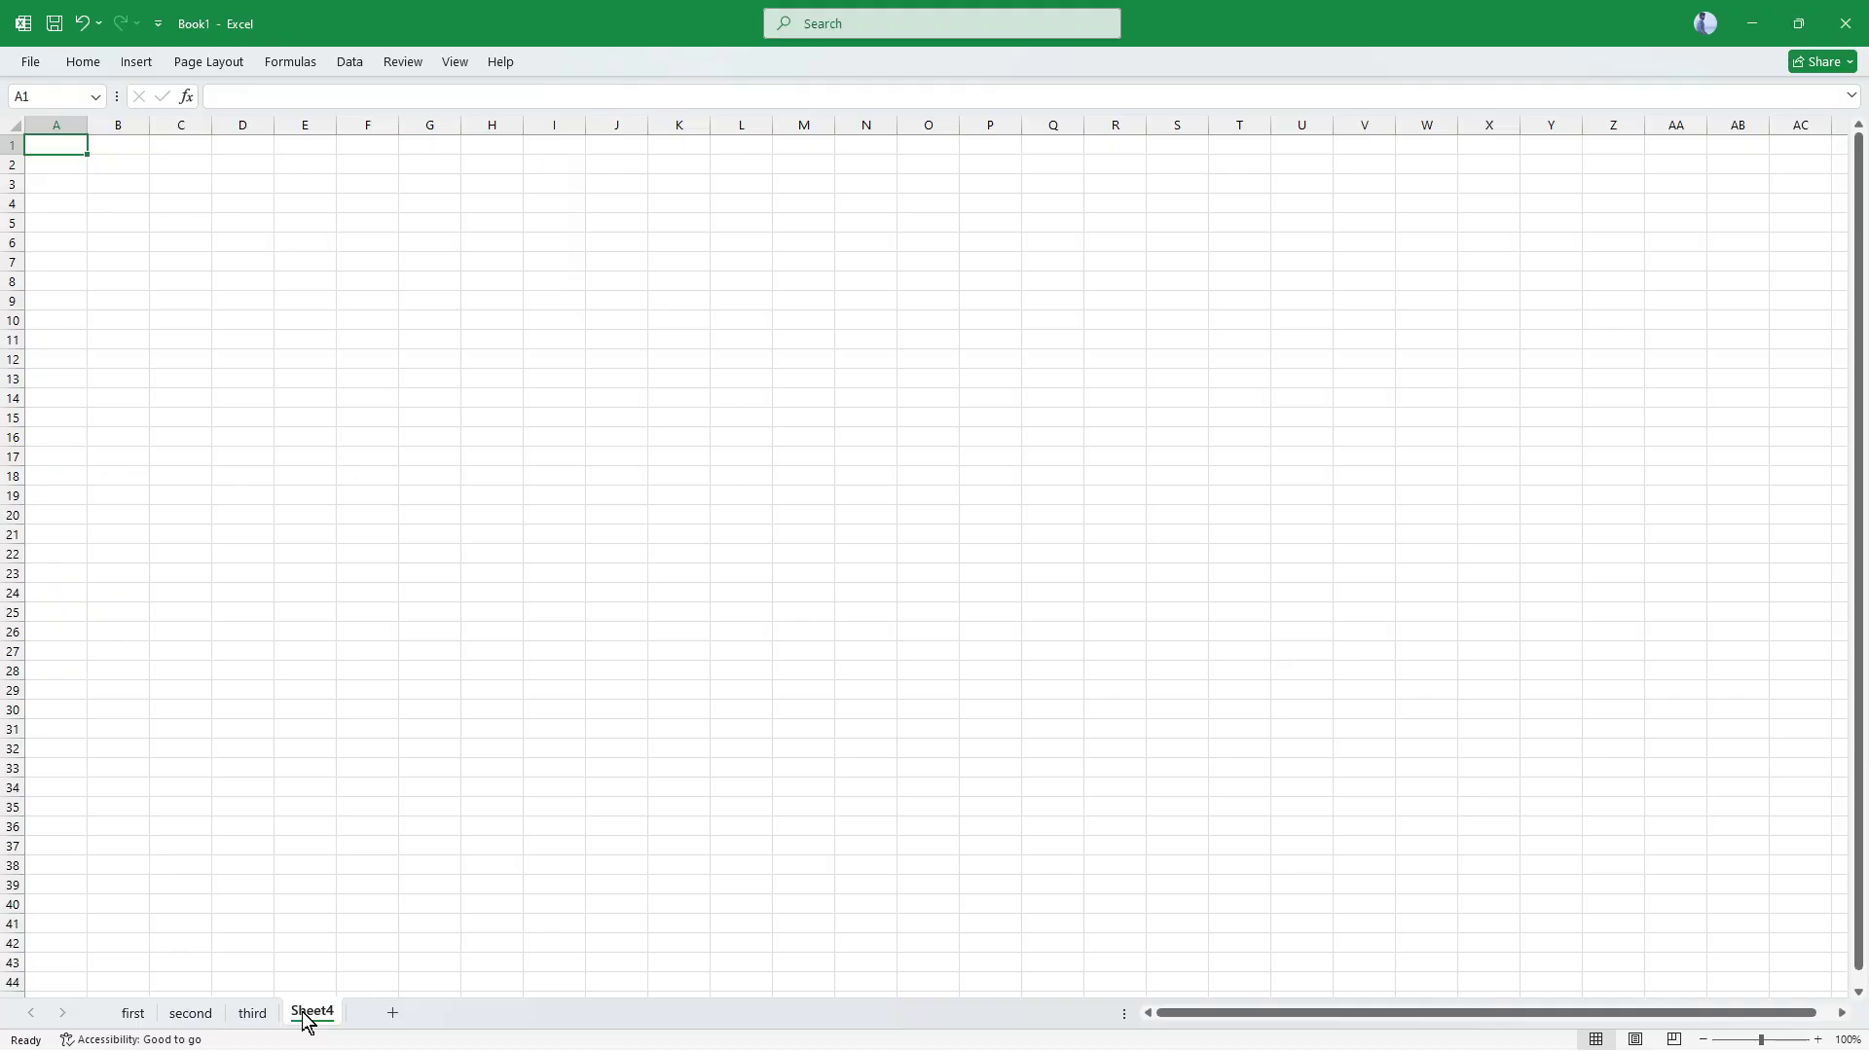
Step: Copy the Name, Class and Roll data in A1:C11 of the first sheet into the new sheet starting at A1
click(132, 1014)
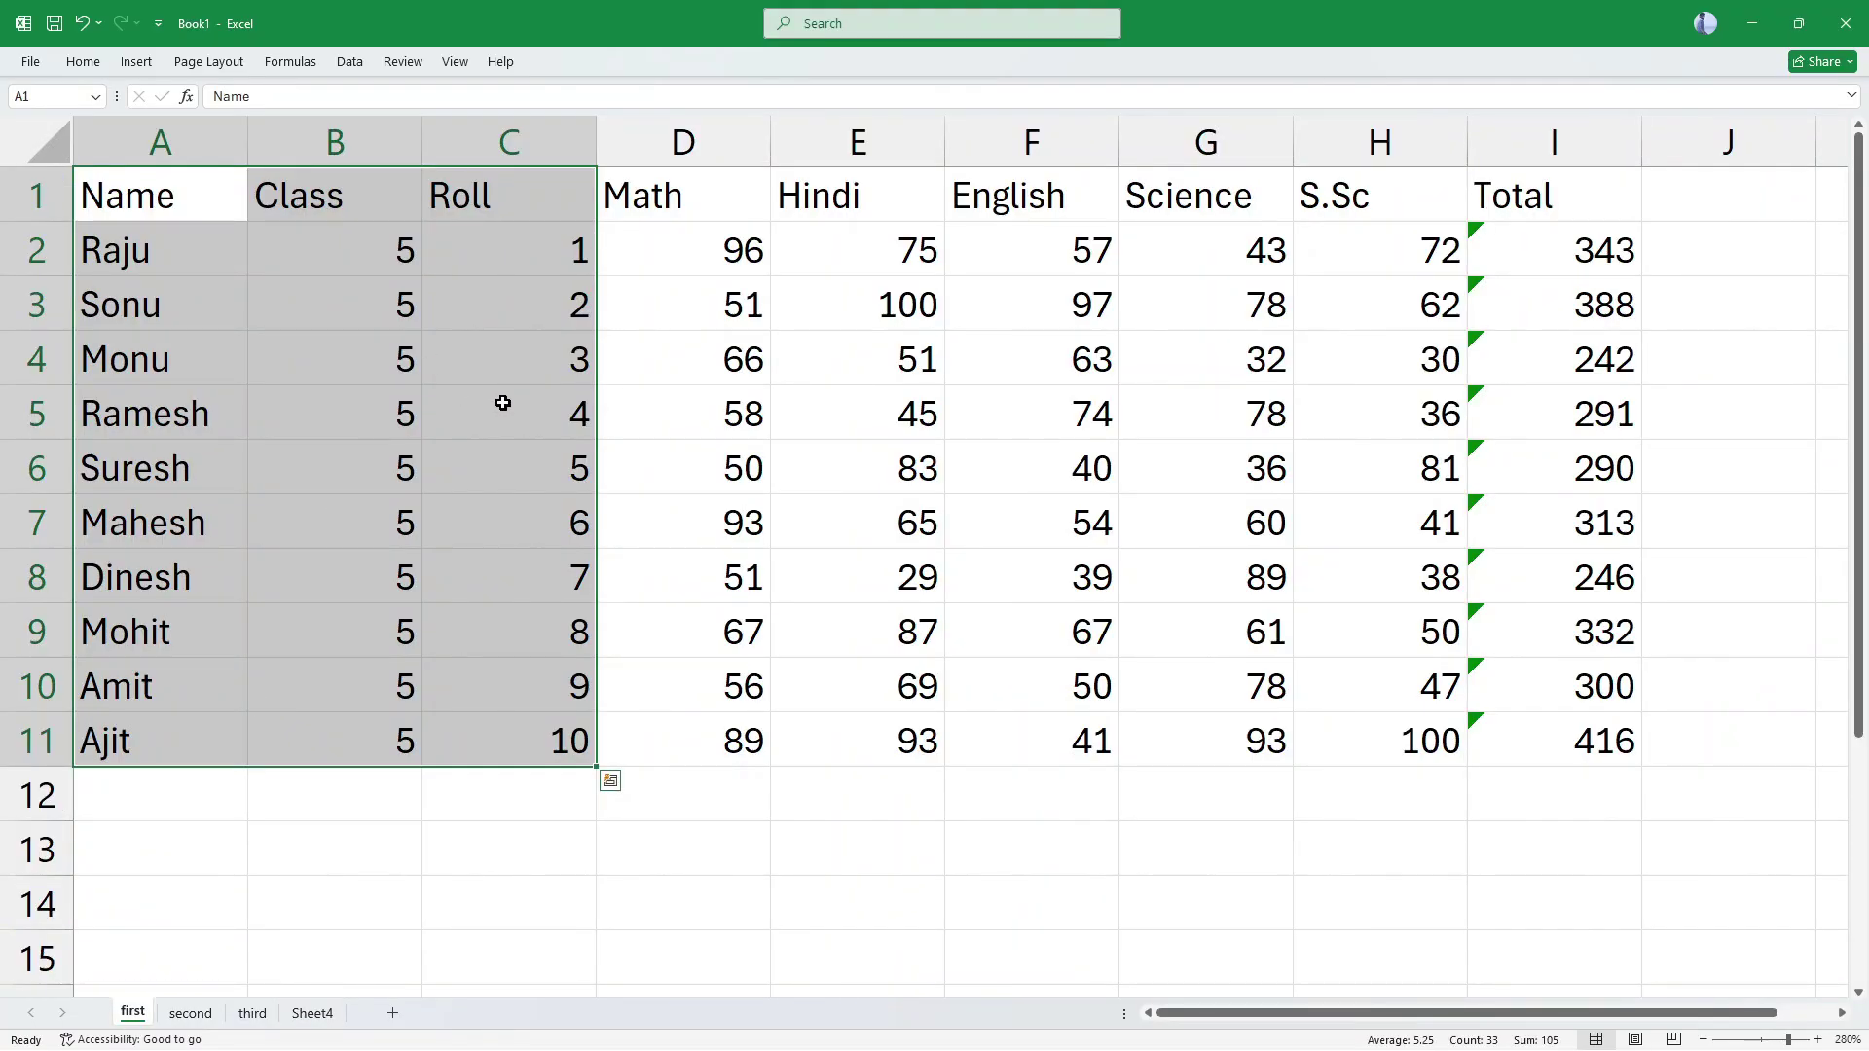
key(ctrl+c)
click(314, 1013)
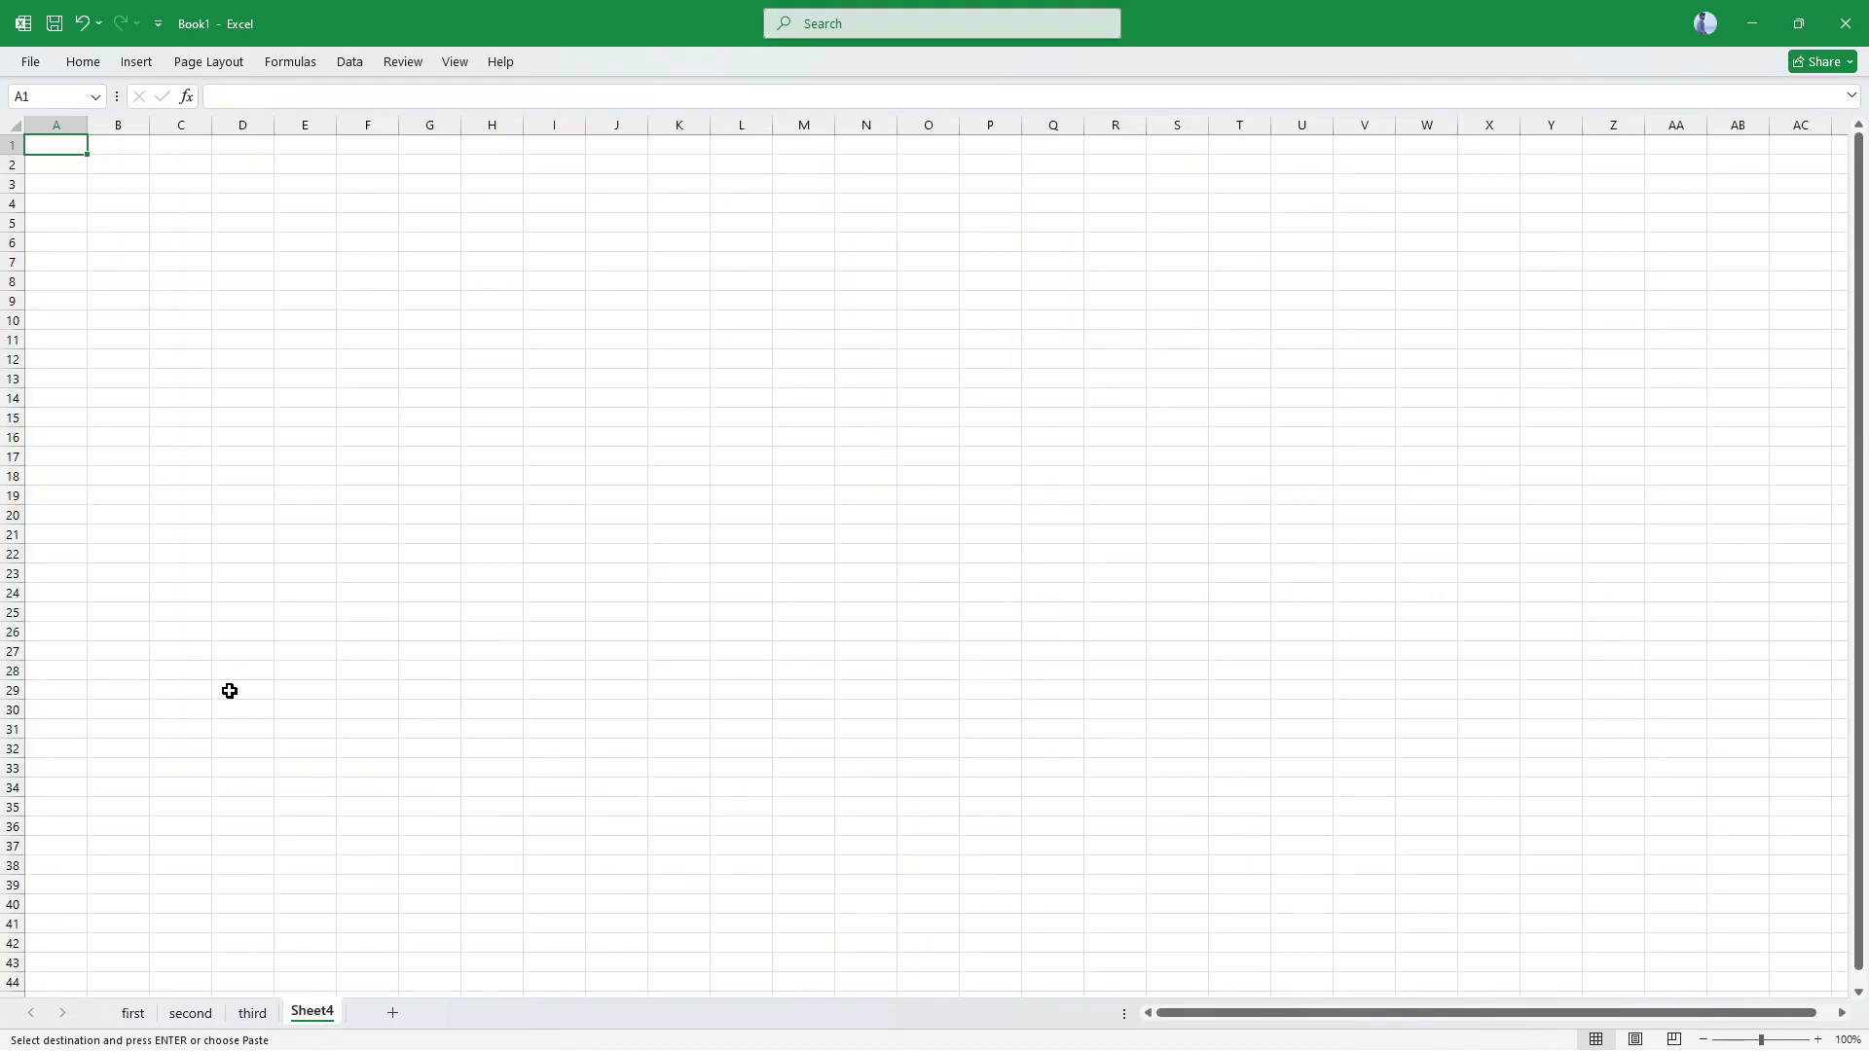
key(ctrl+v)
ctrl+scroll(286, 449, up, 11)
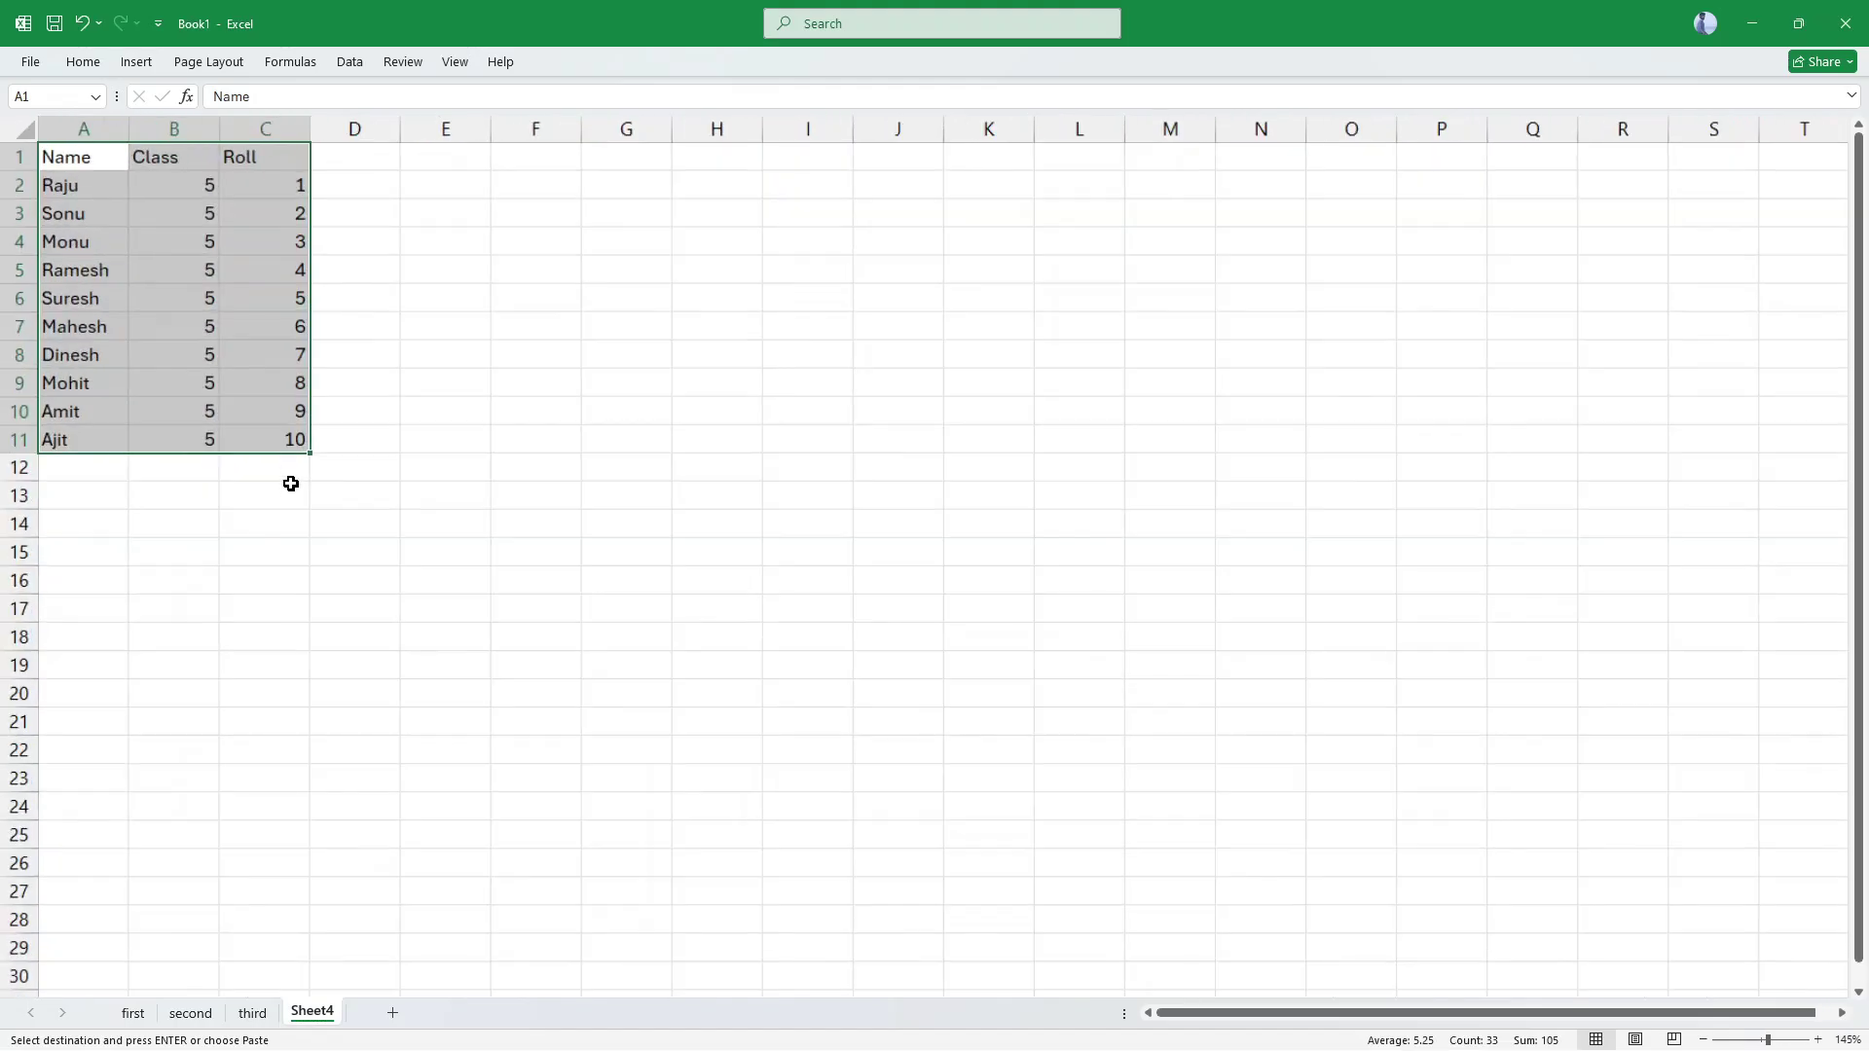
ctrl+scroll(320, 509, up, 1)
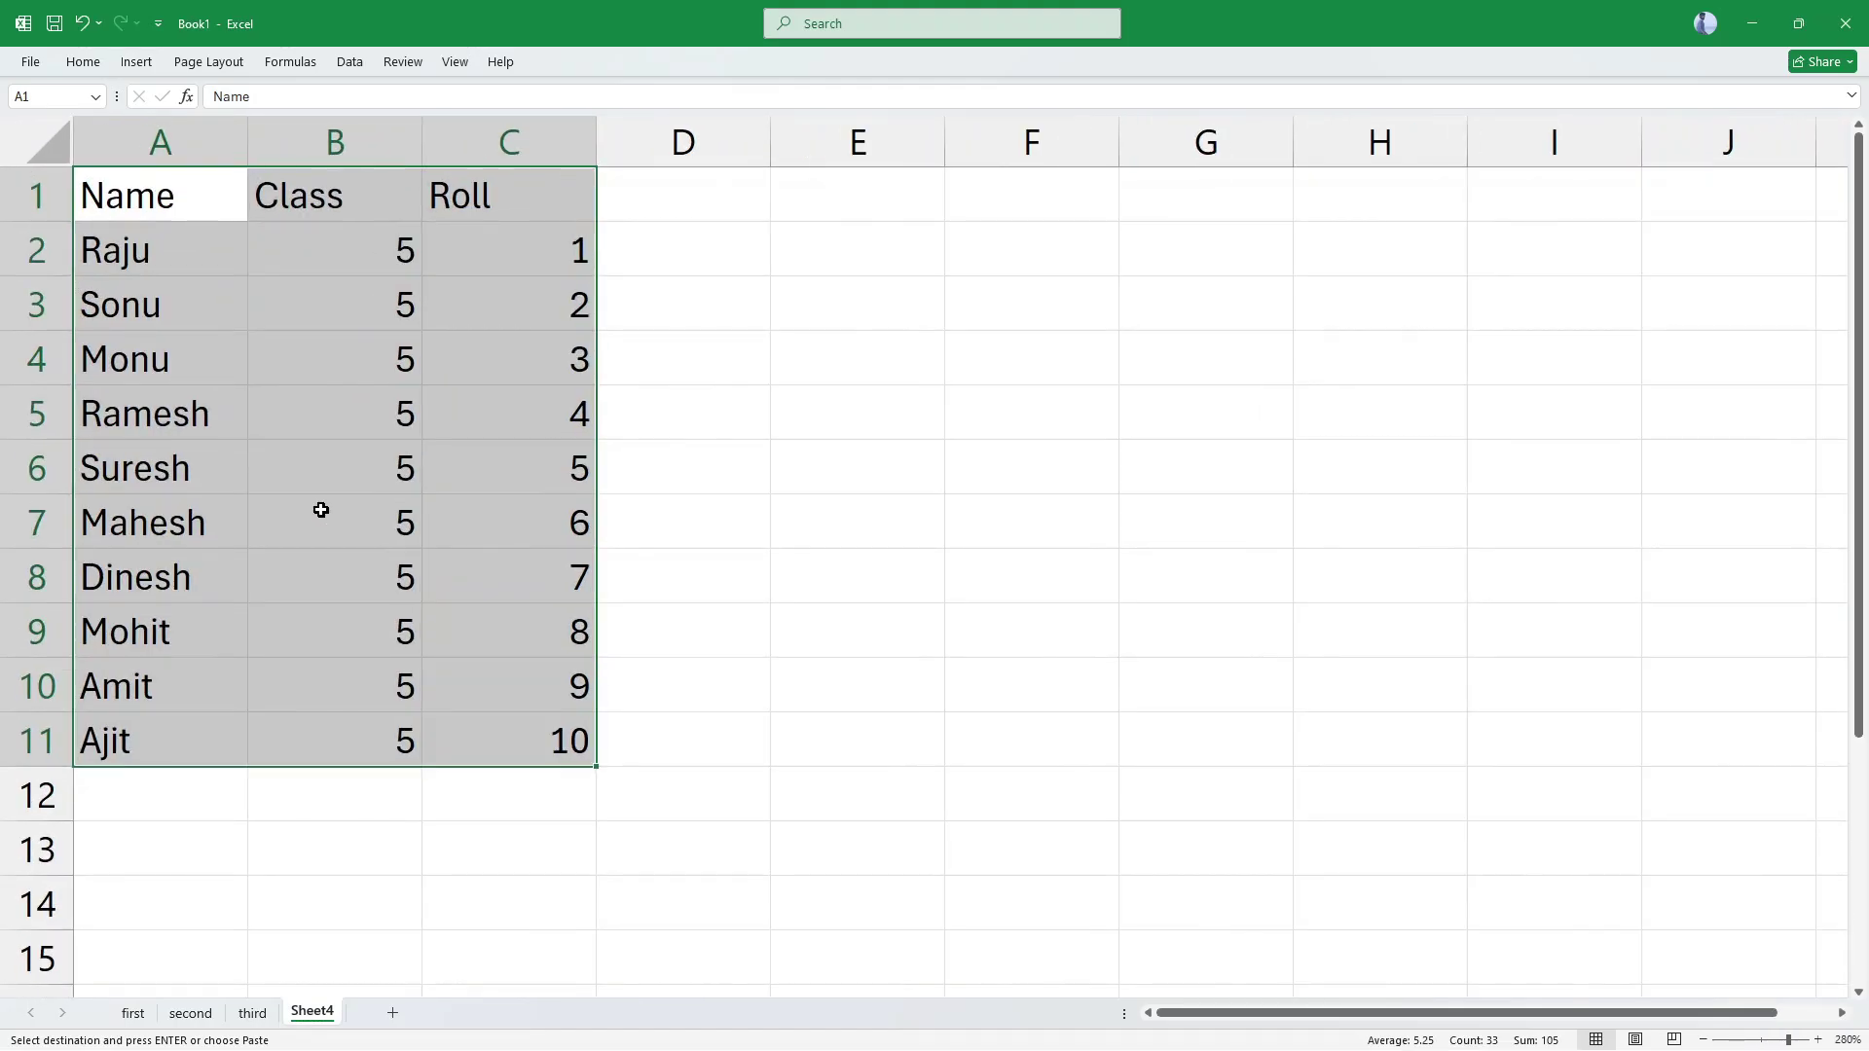
click(701, 477)
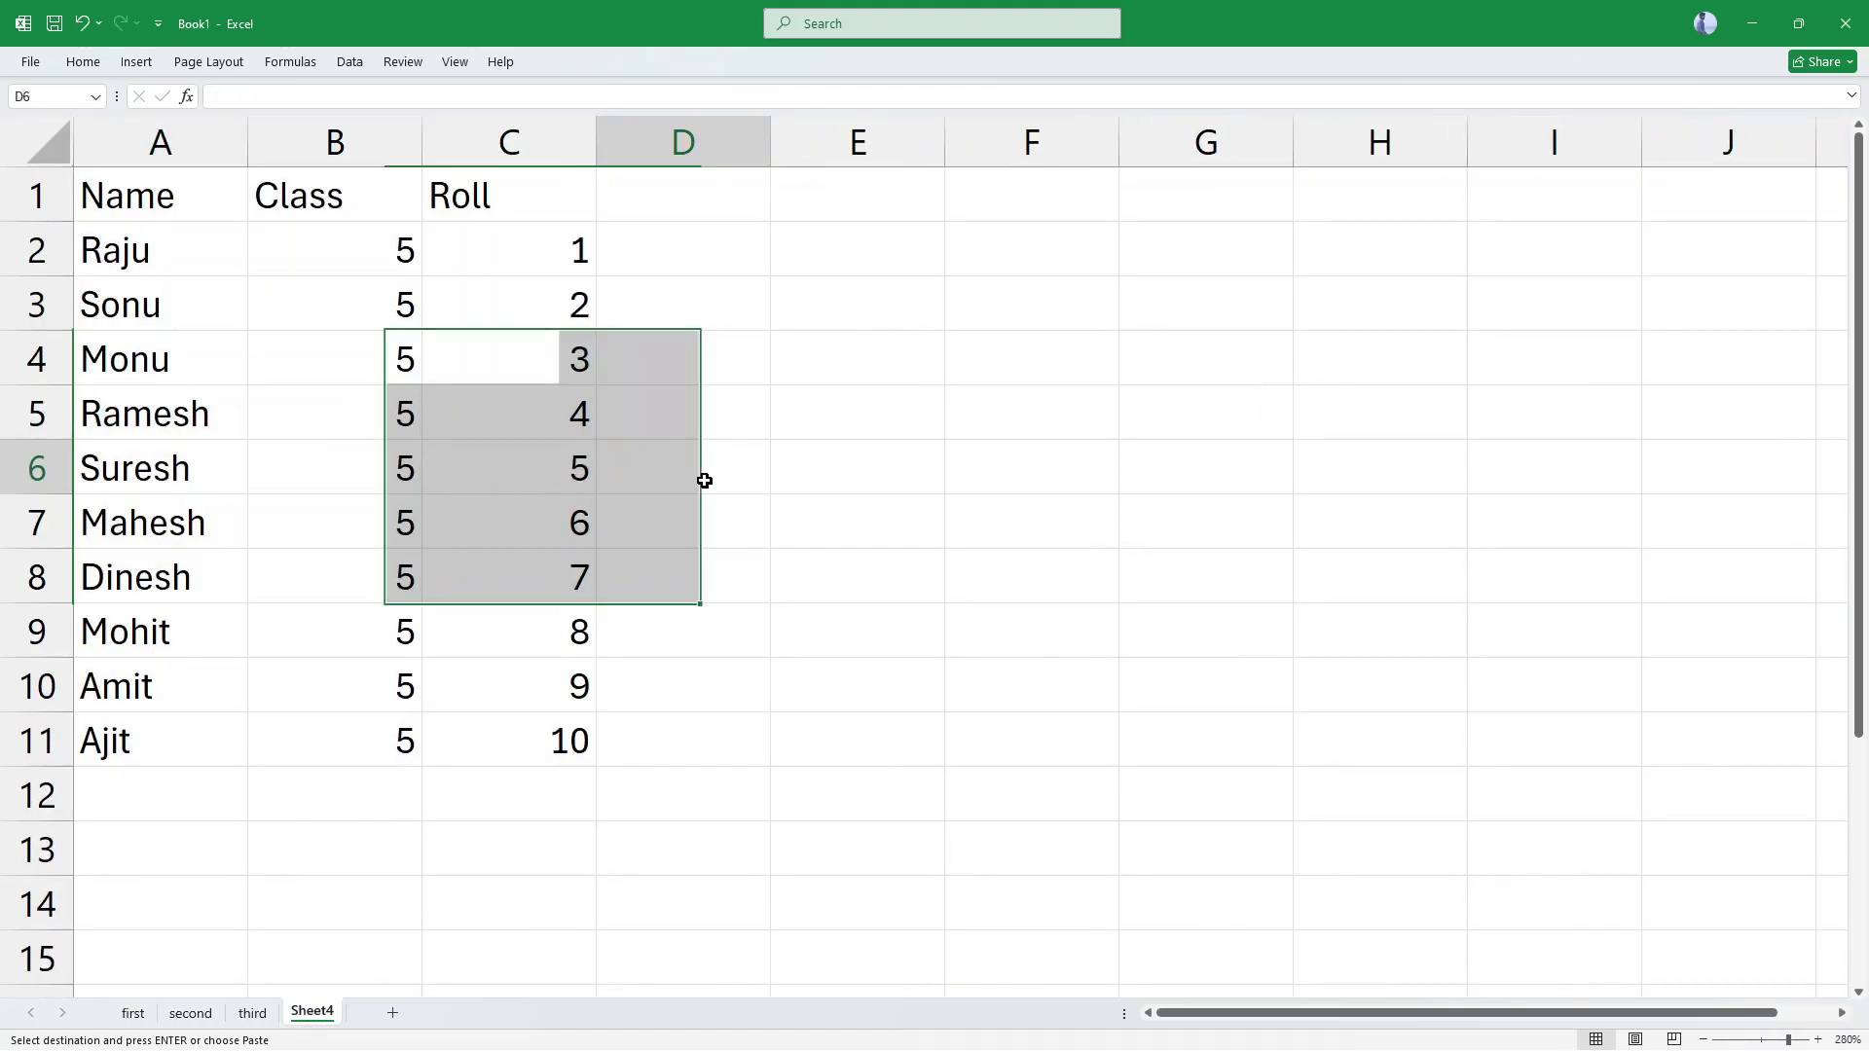
Step: Copy the Math to Total headers in D1:I1 of the second sheet into Sheet4 starting at D1
click(191, 1013)
drag(659, 198, 1548, 198)
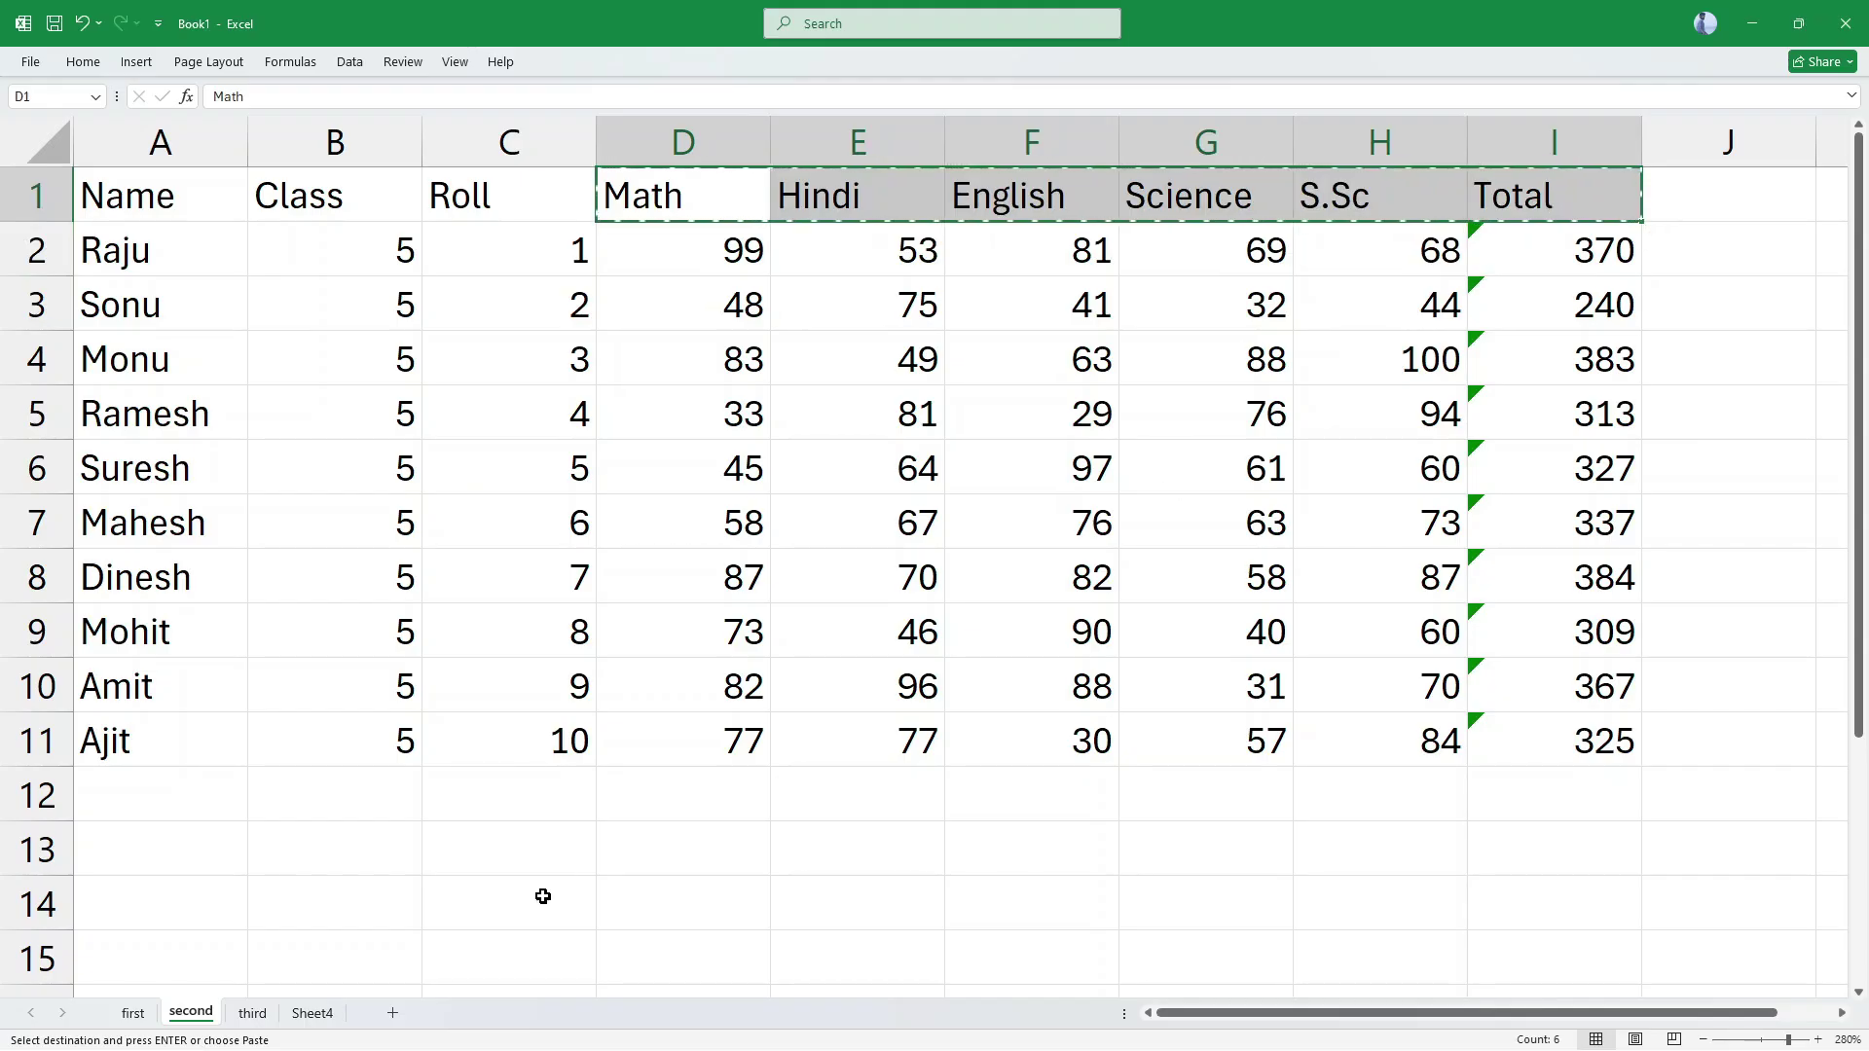
click(313, 1013)
click(689, 212)
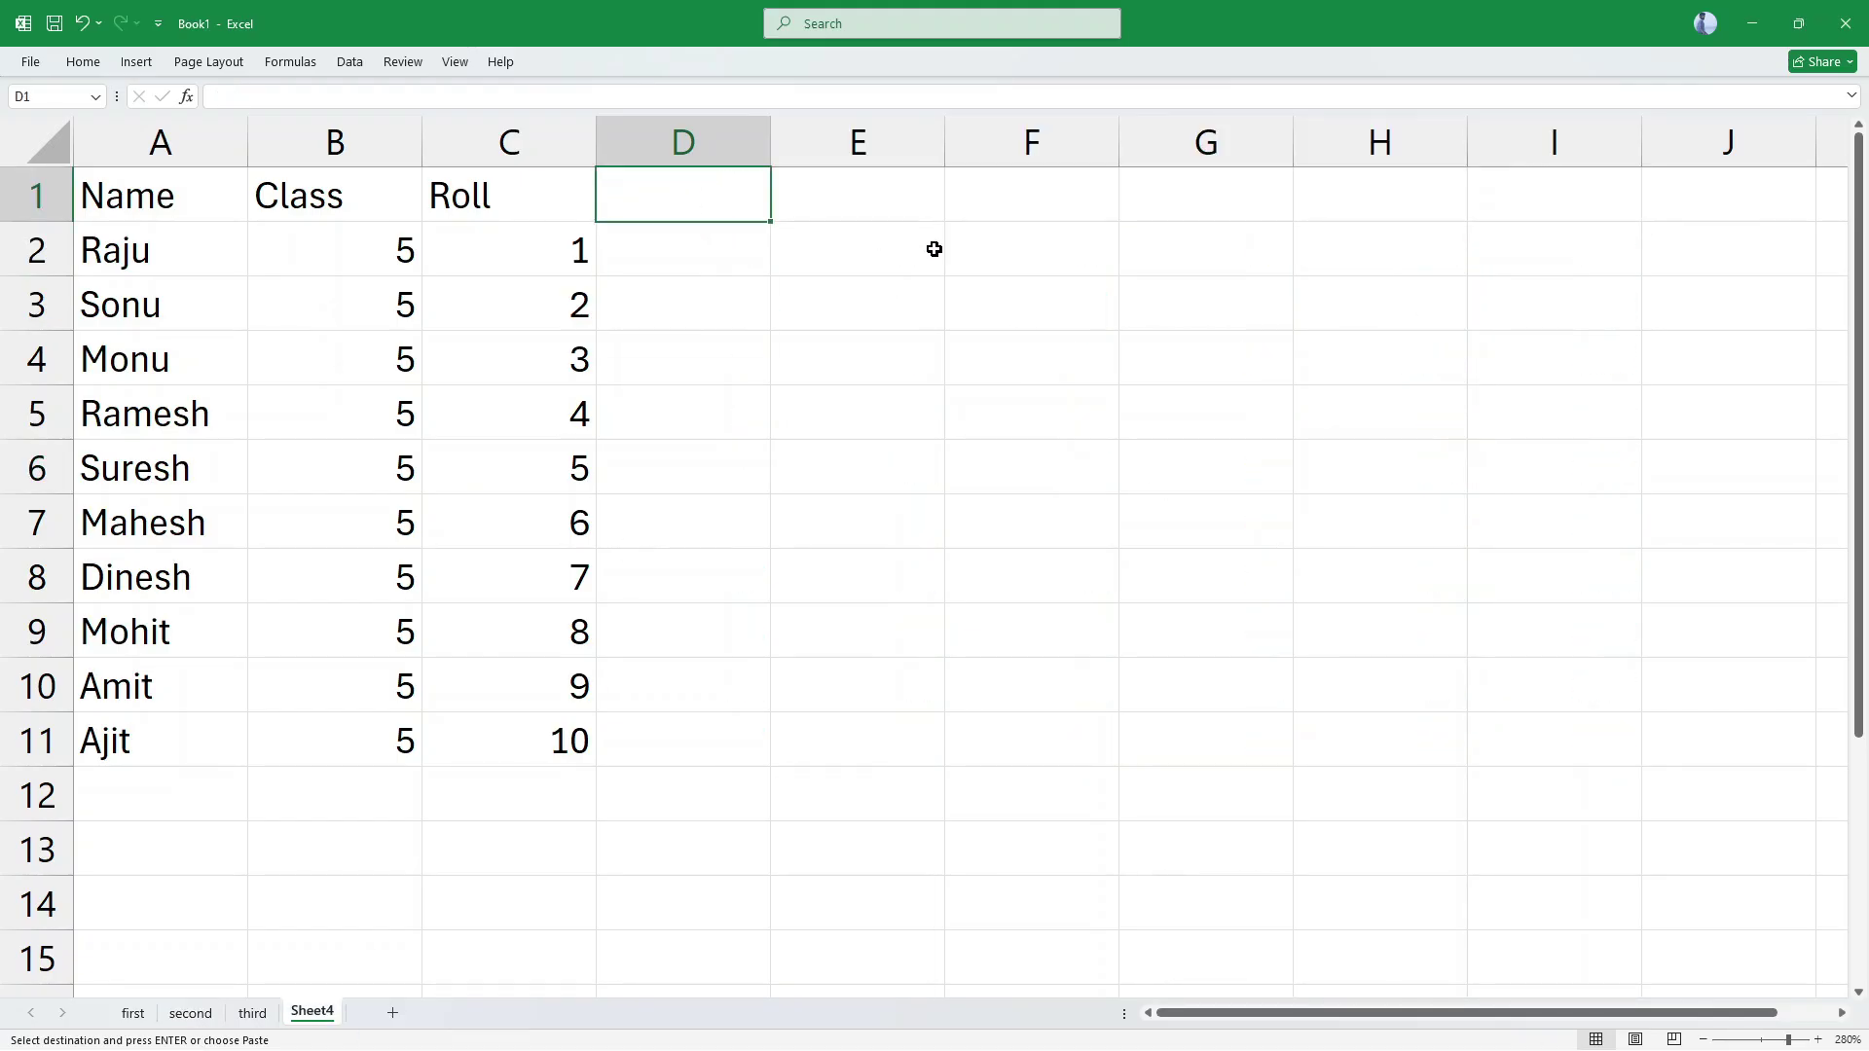
key(ctrl+v)
click(960, 582)
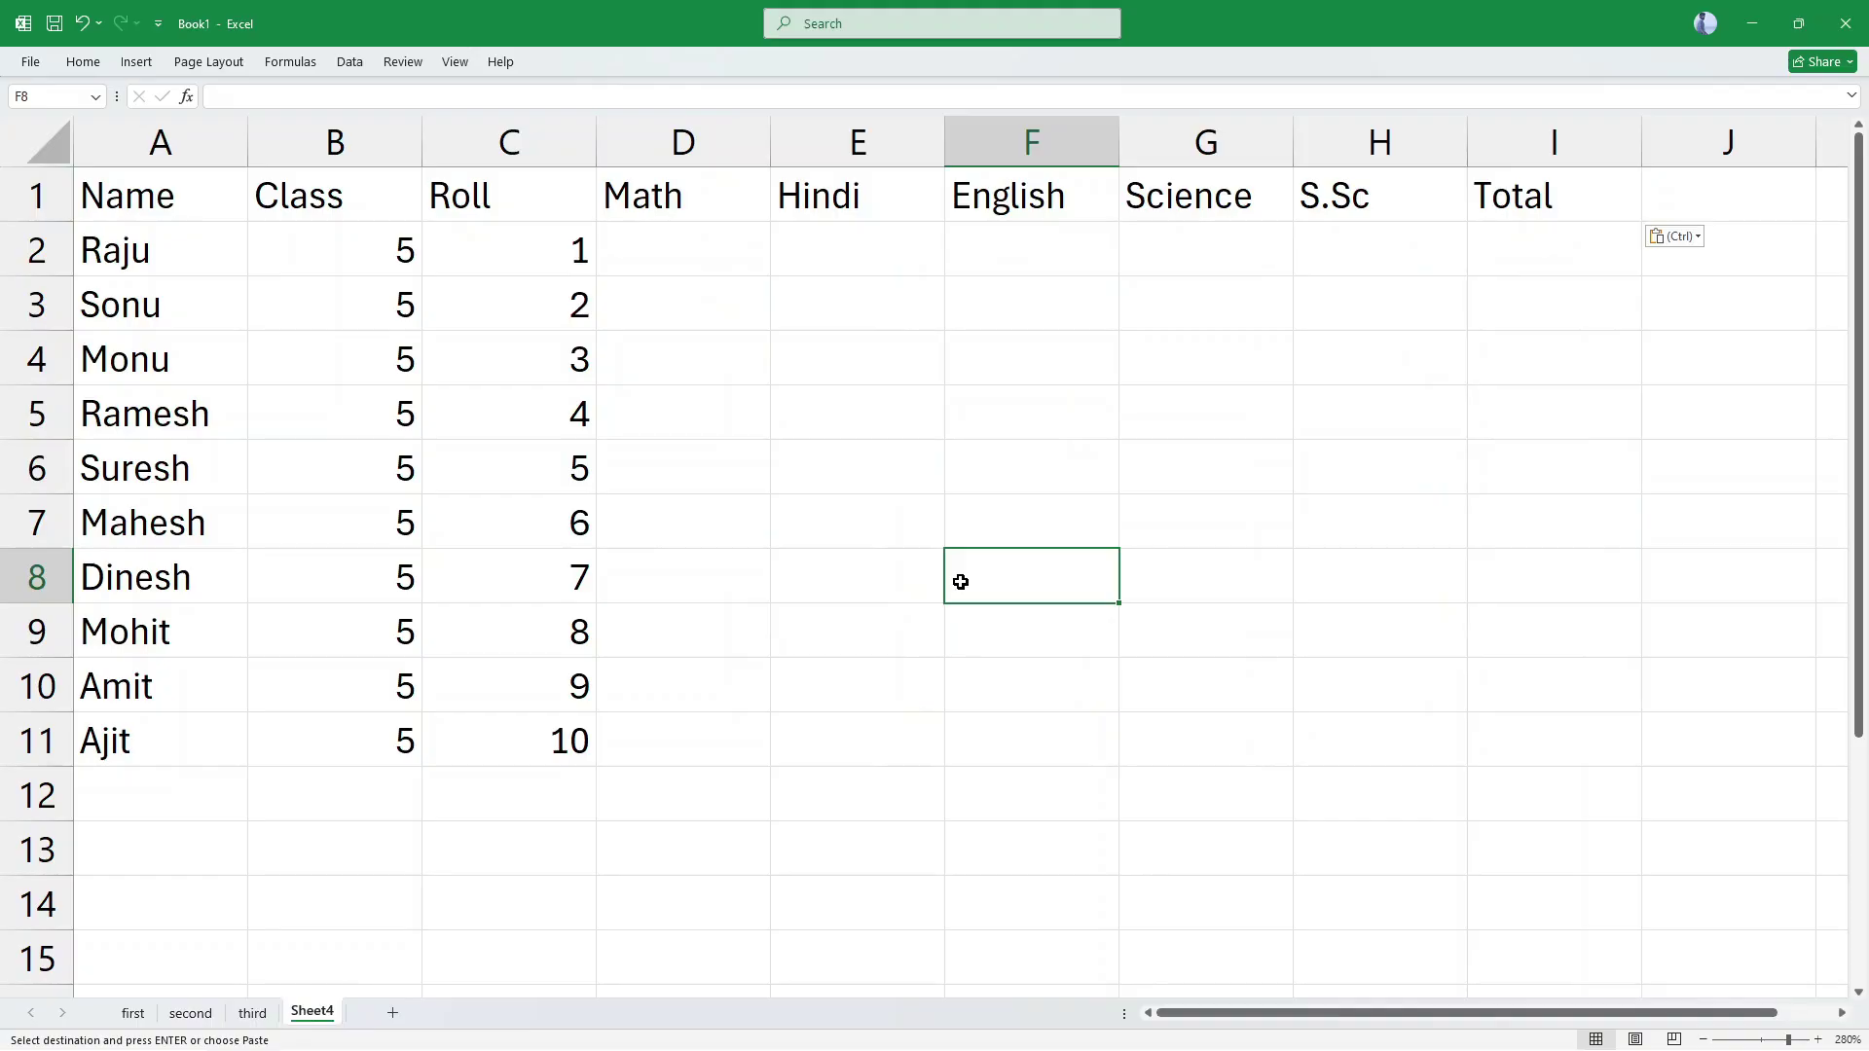
Step: Examine the marks in D2:H11 of the first sheet and compare roll number 1's Math mark across the first, second and third sheets
click(132, 1013)
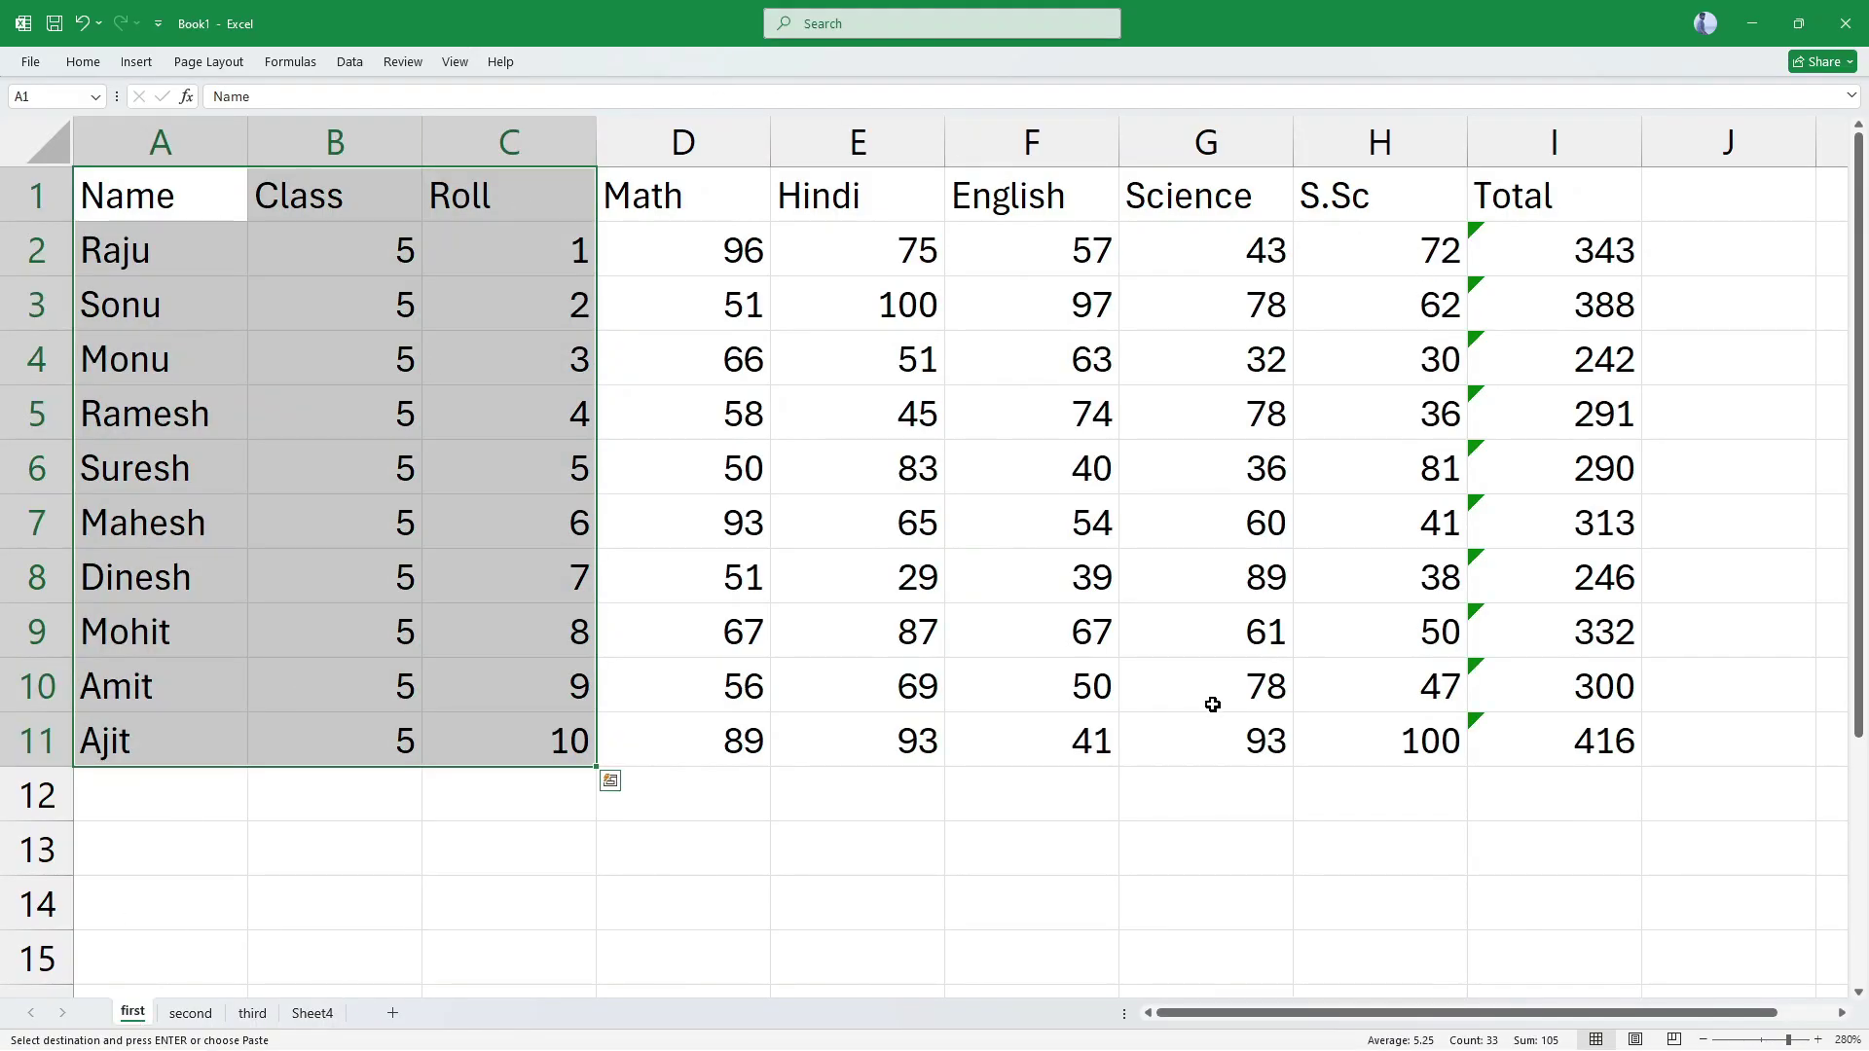
drag(764, 246, 1343, 726)
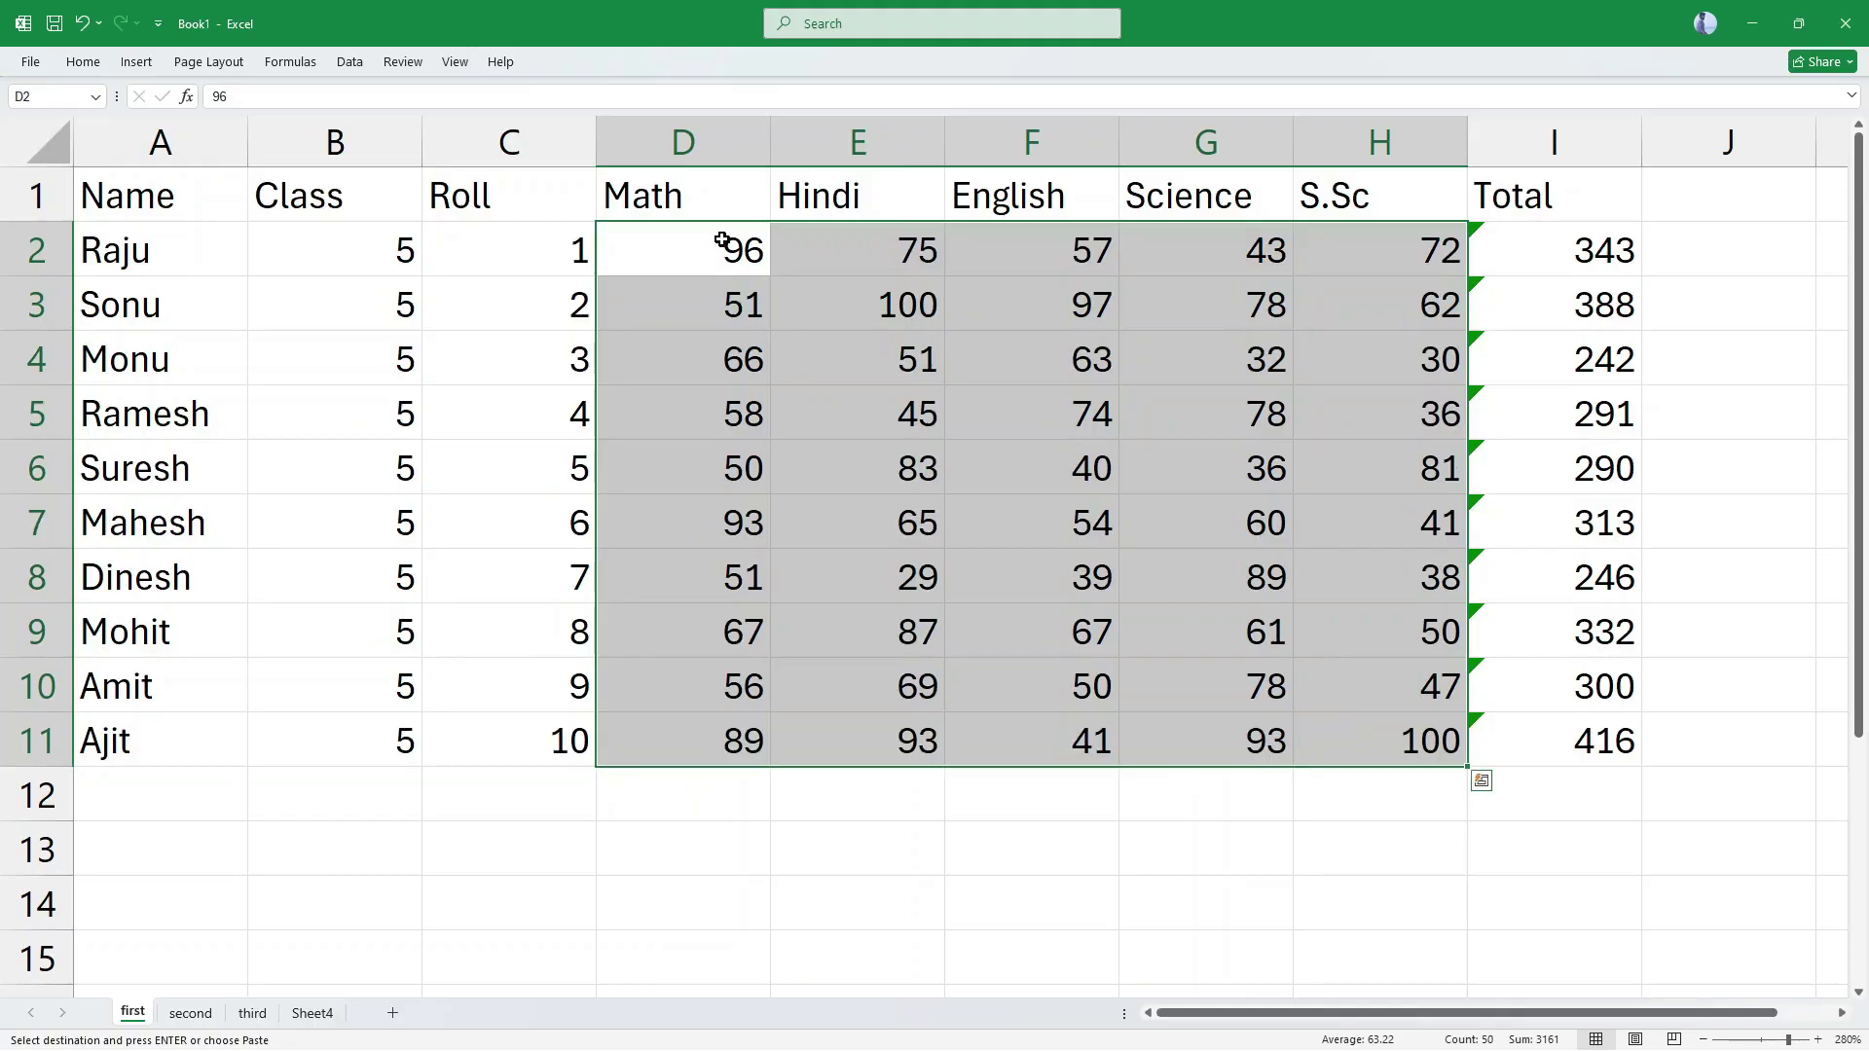
click(157, 244)
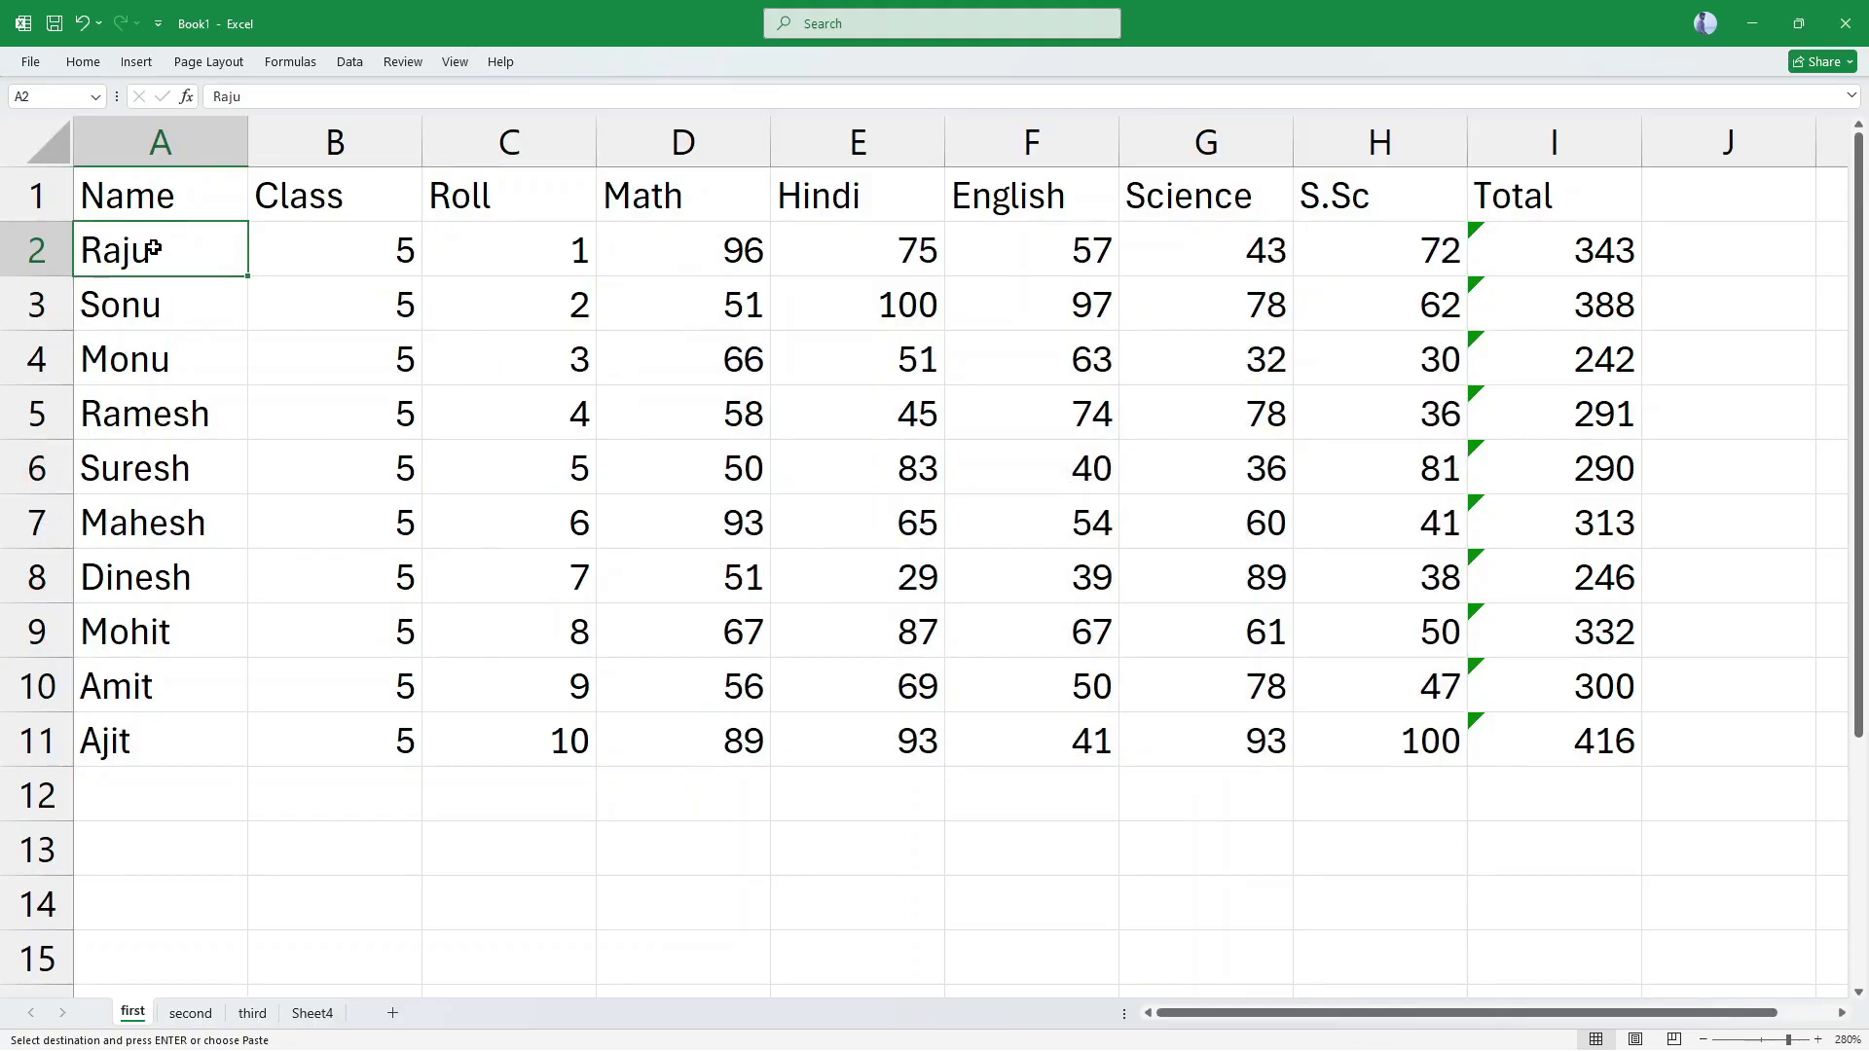
double_click(570, 254)
click(689, 255)
click(689, 255)
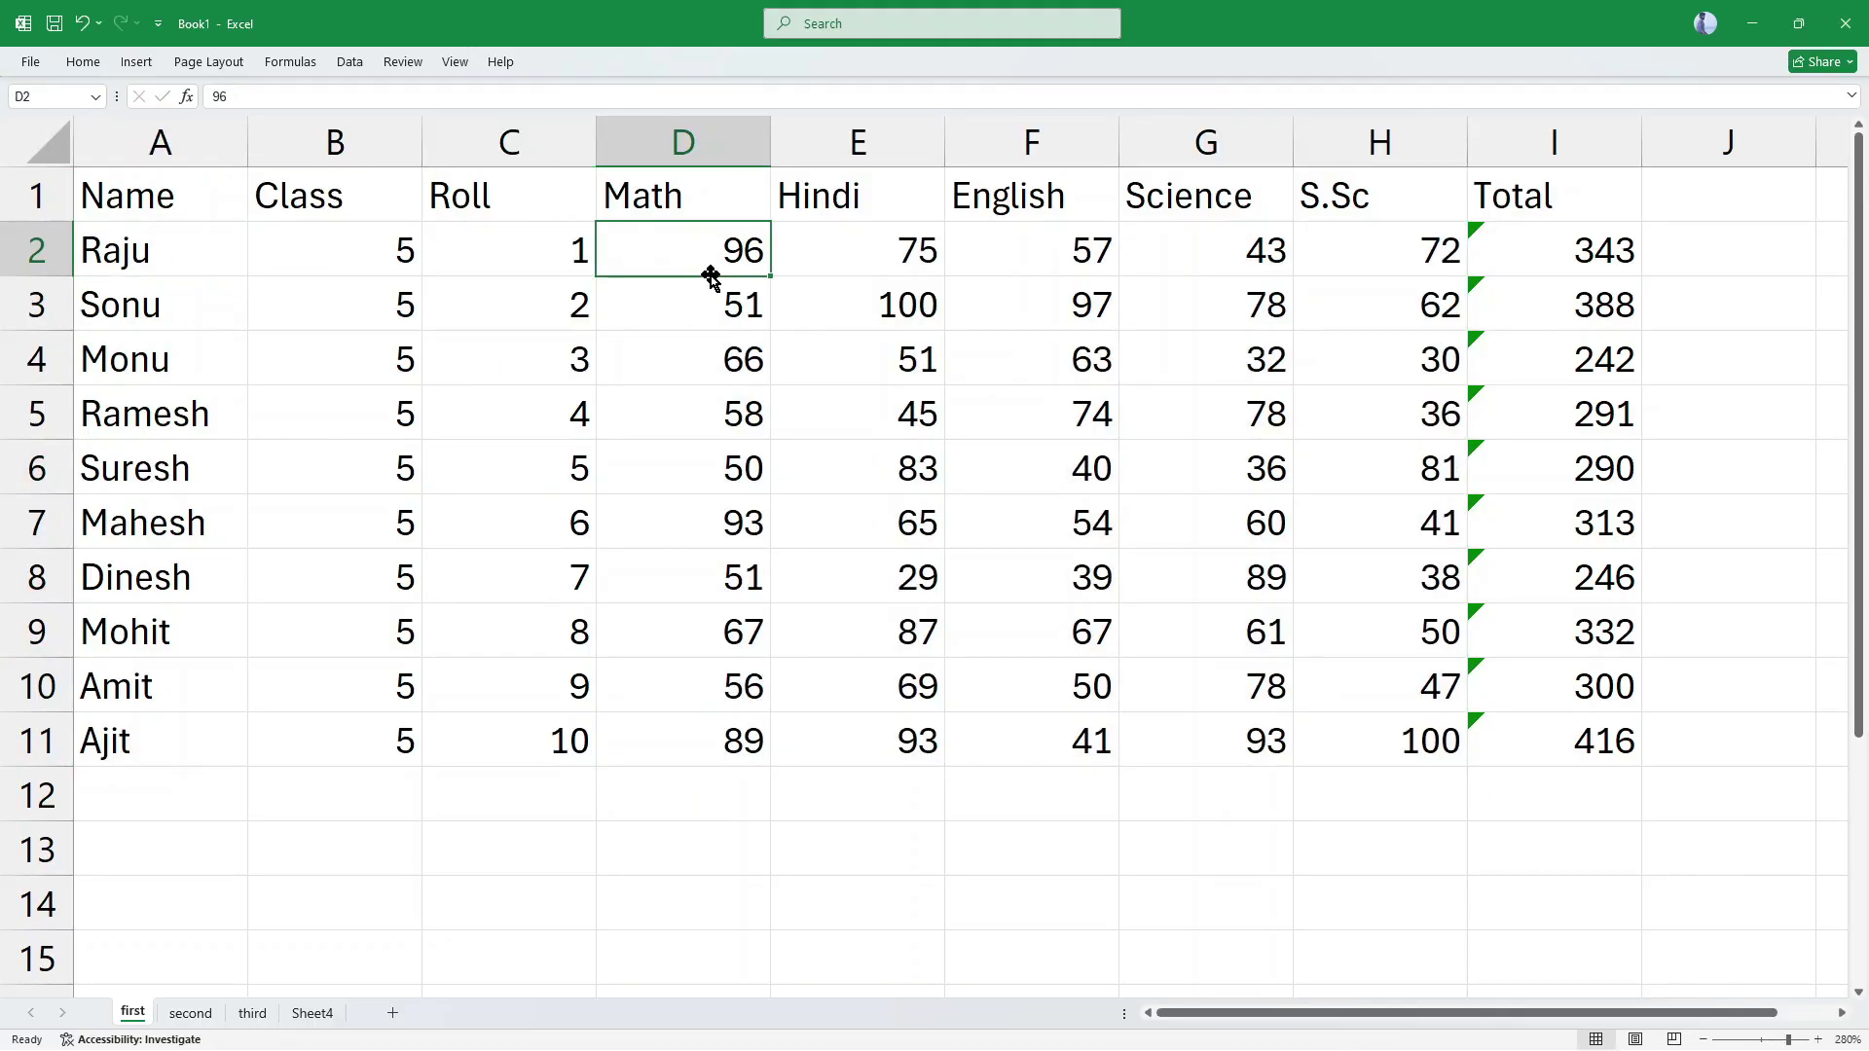
click(194, 1015)
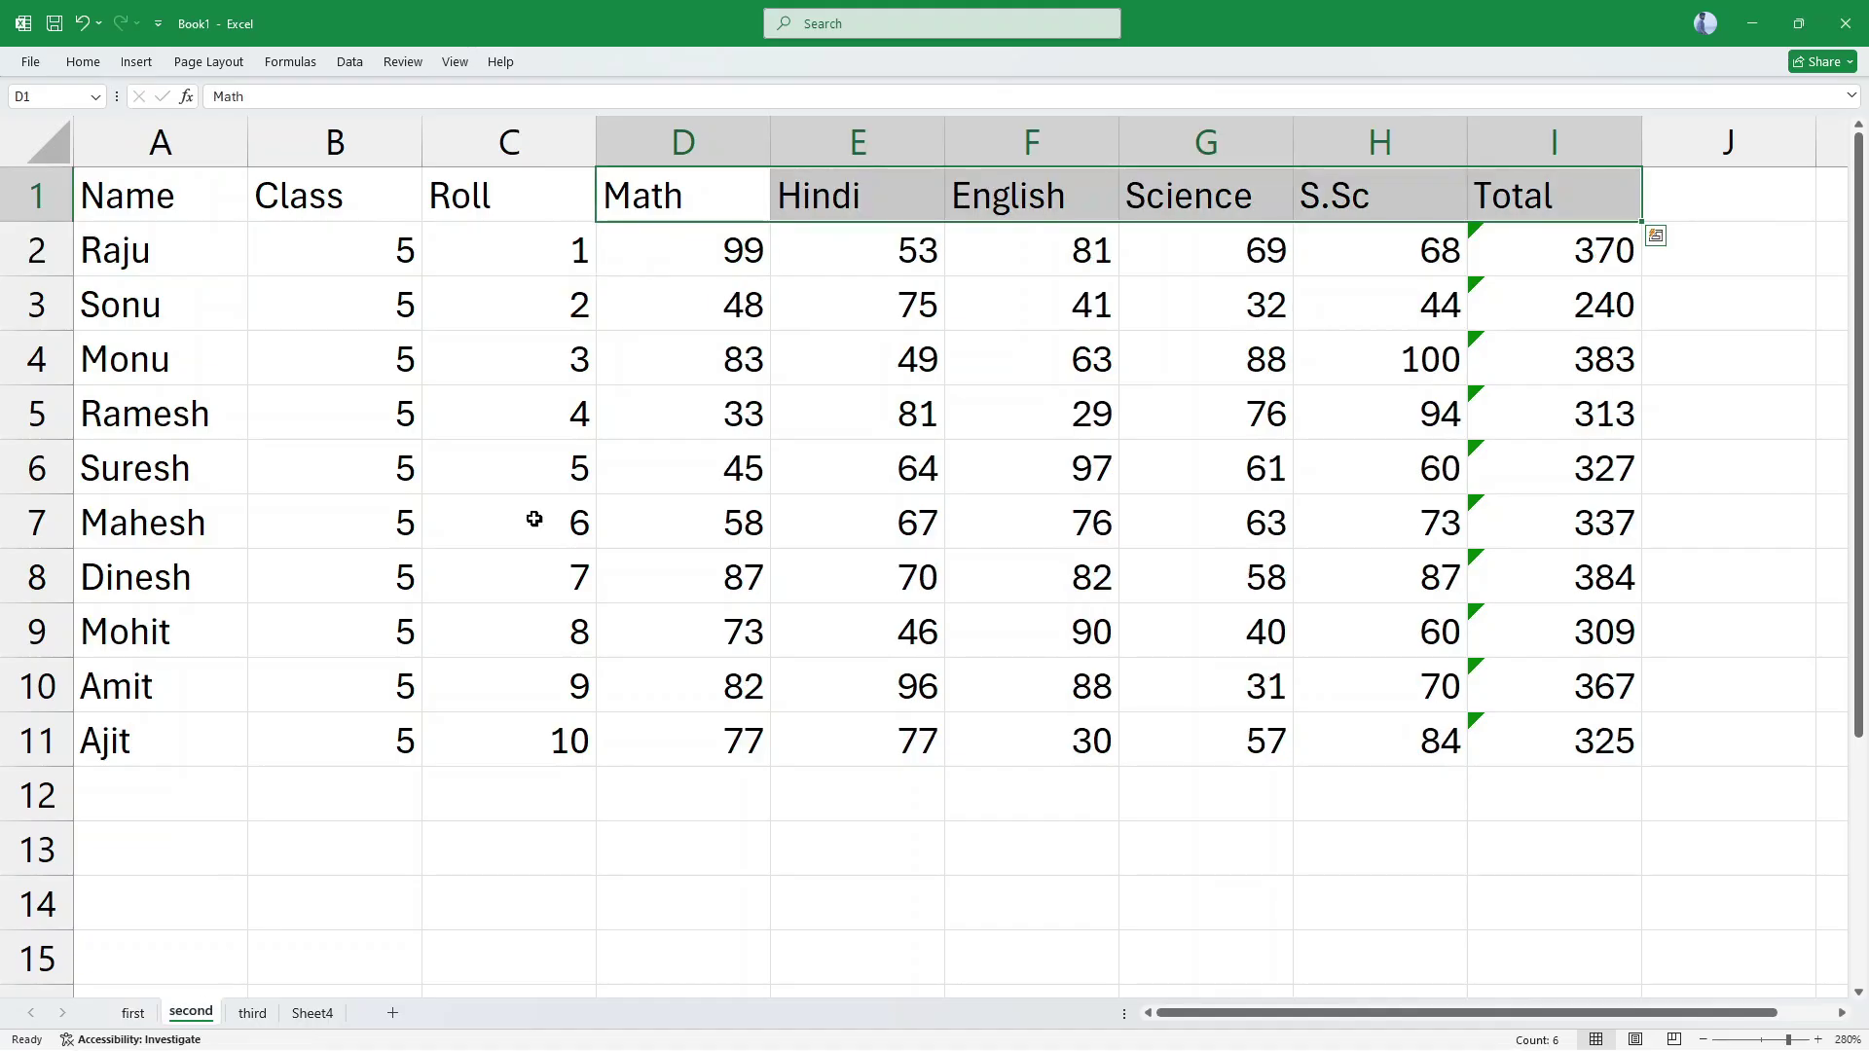
click(709, 255)
click(251, 1012)
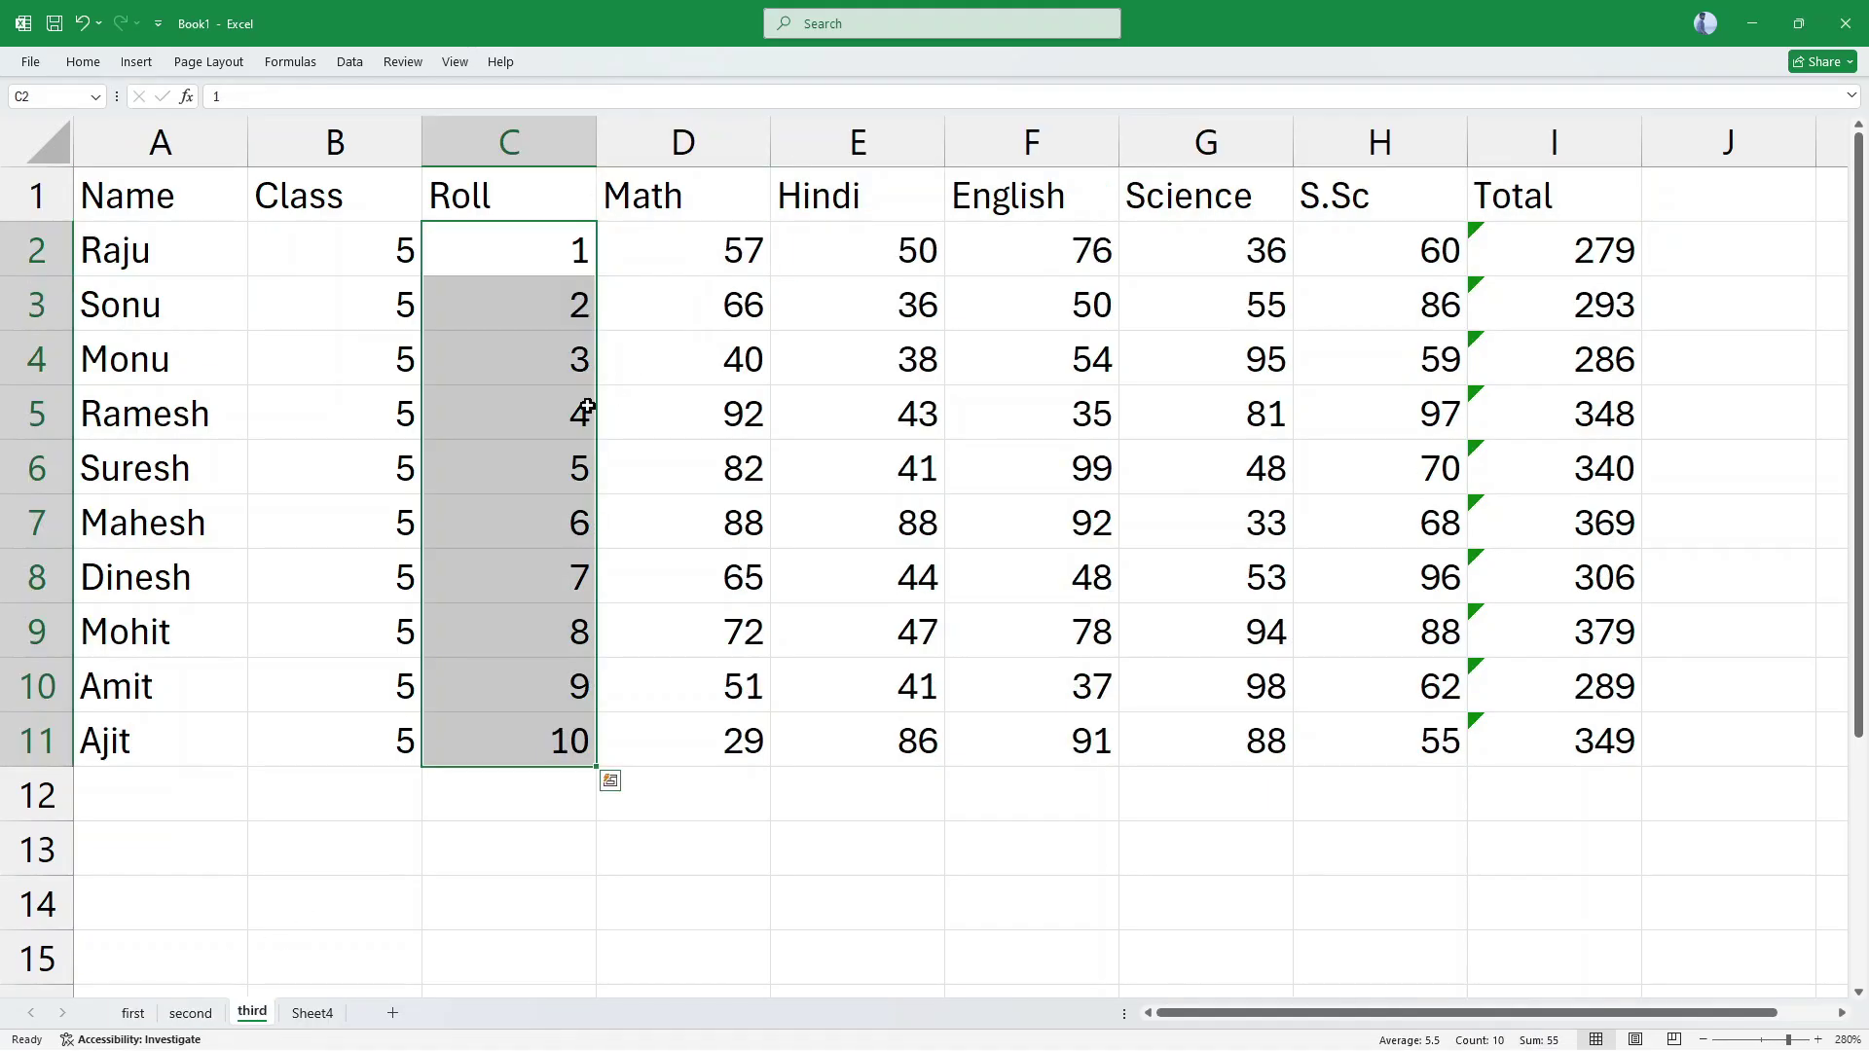
click(697, 261)
click(492, 884)
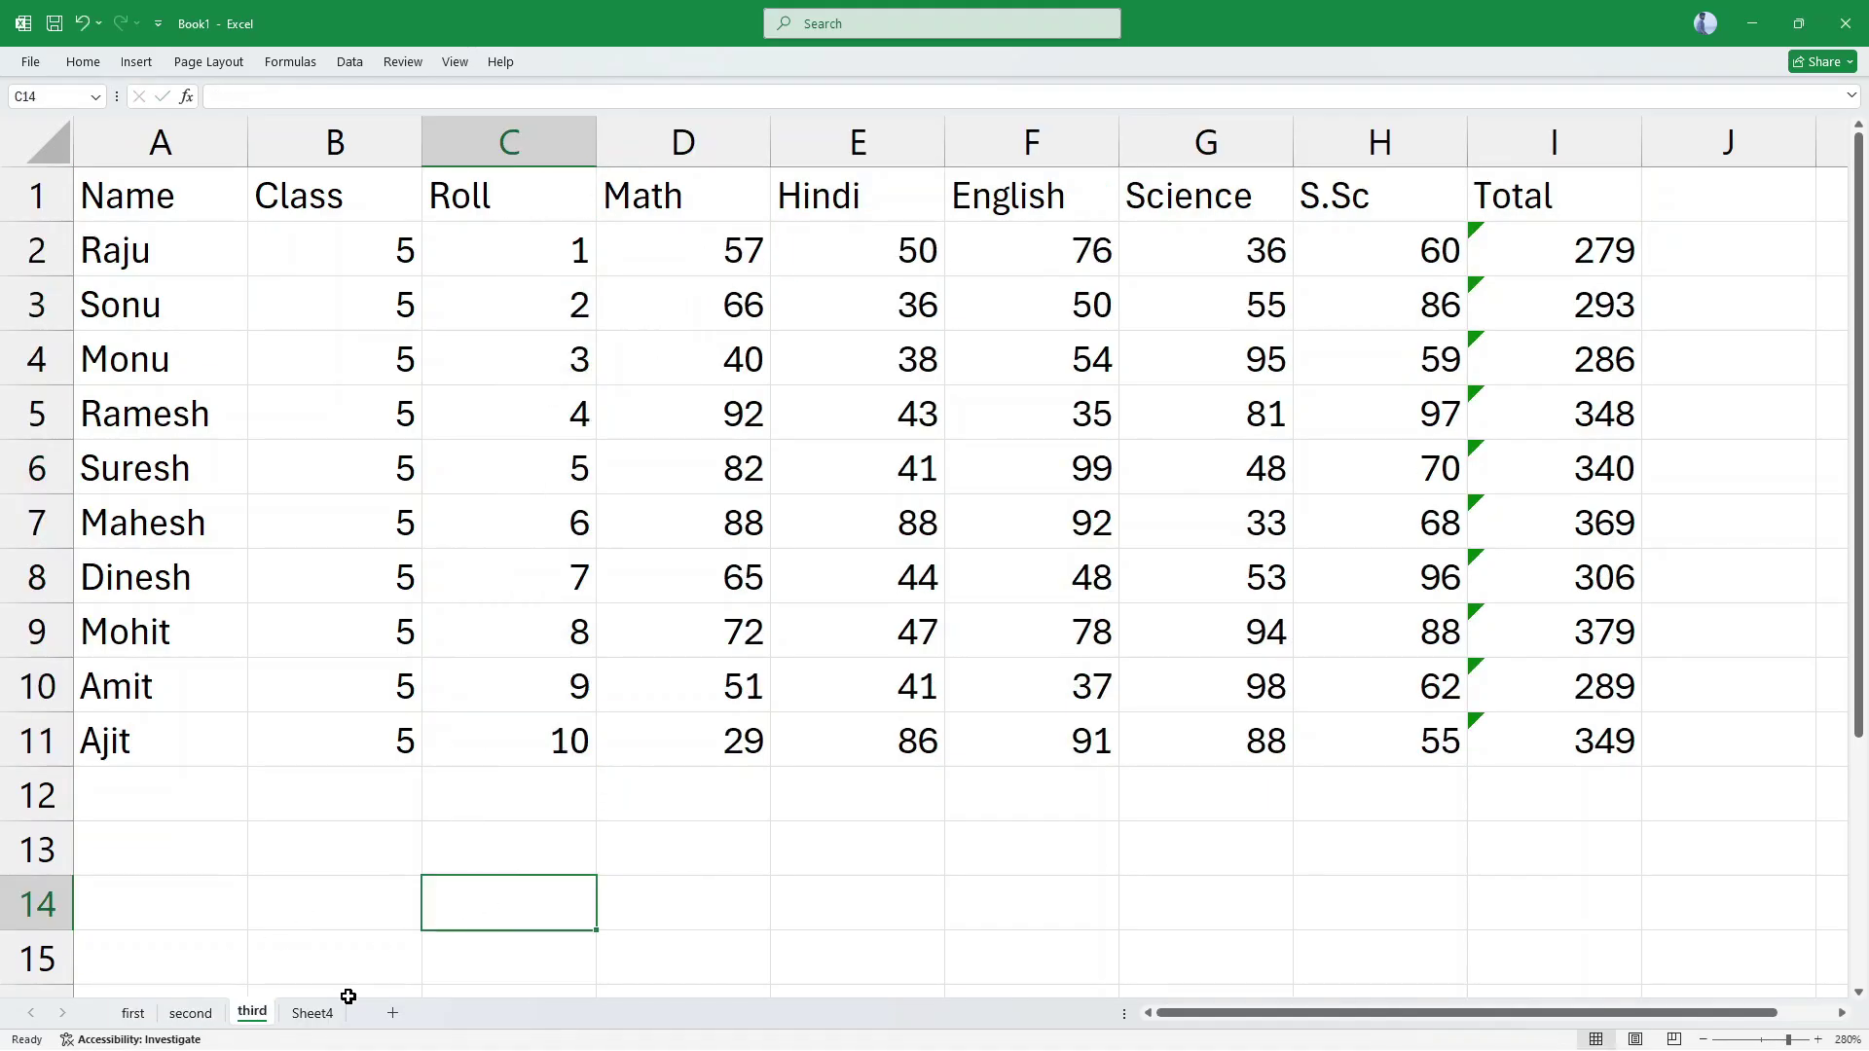
Step: Rename Sheet4 as final_result
click(311, 1013)
click(681, 268)
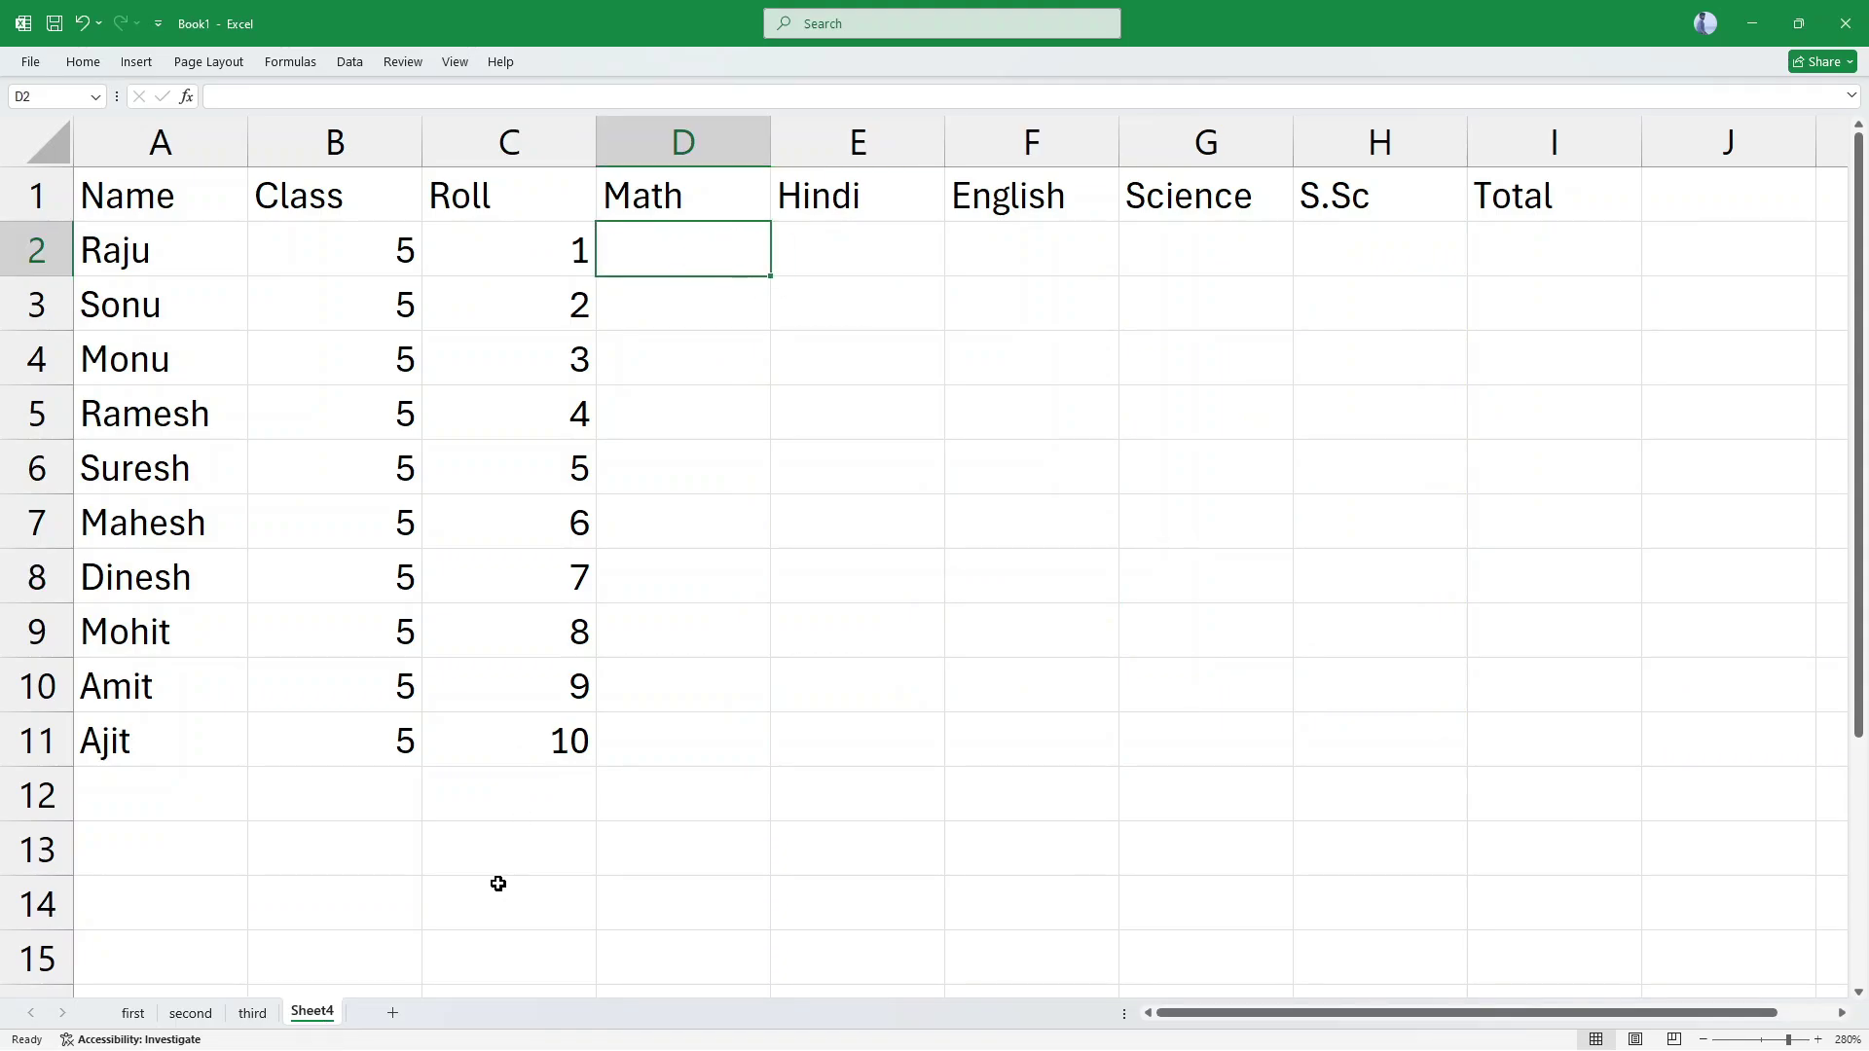
double_click(330, 1014)
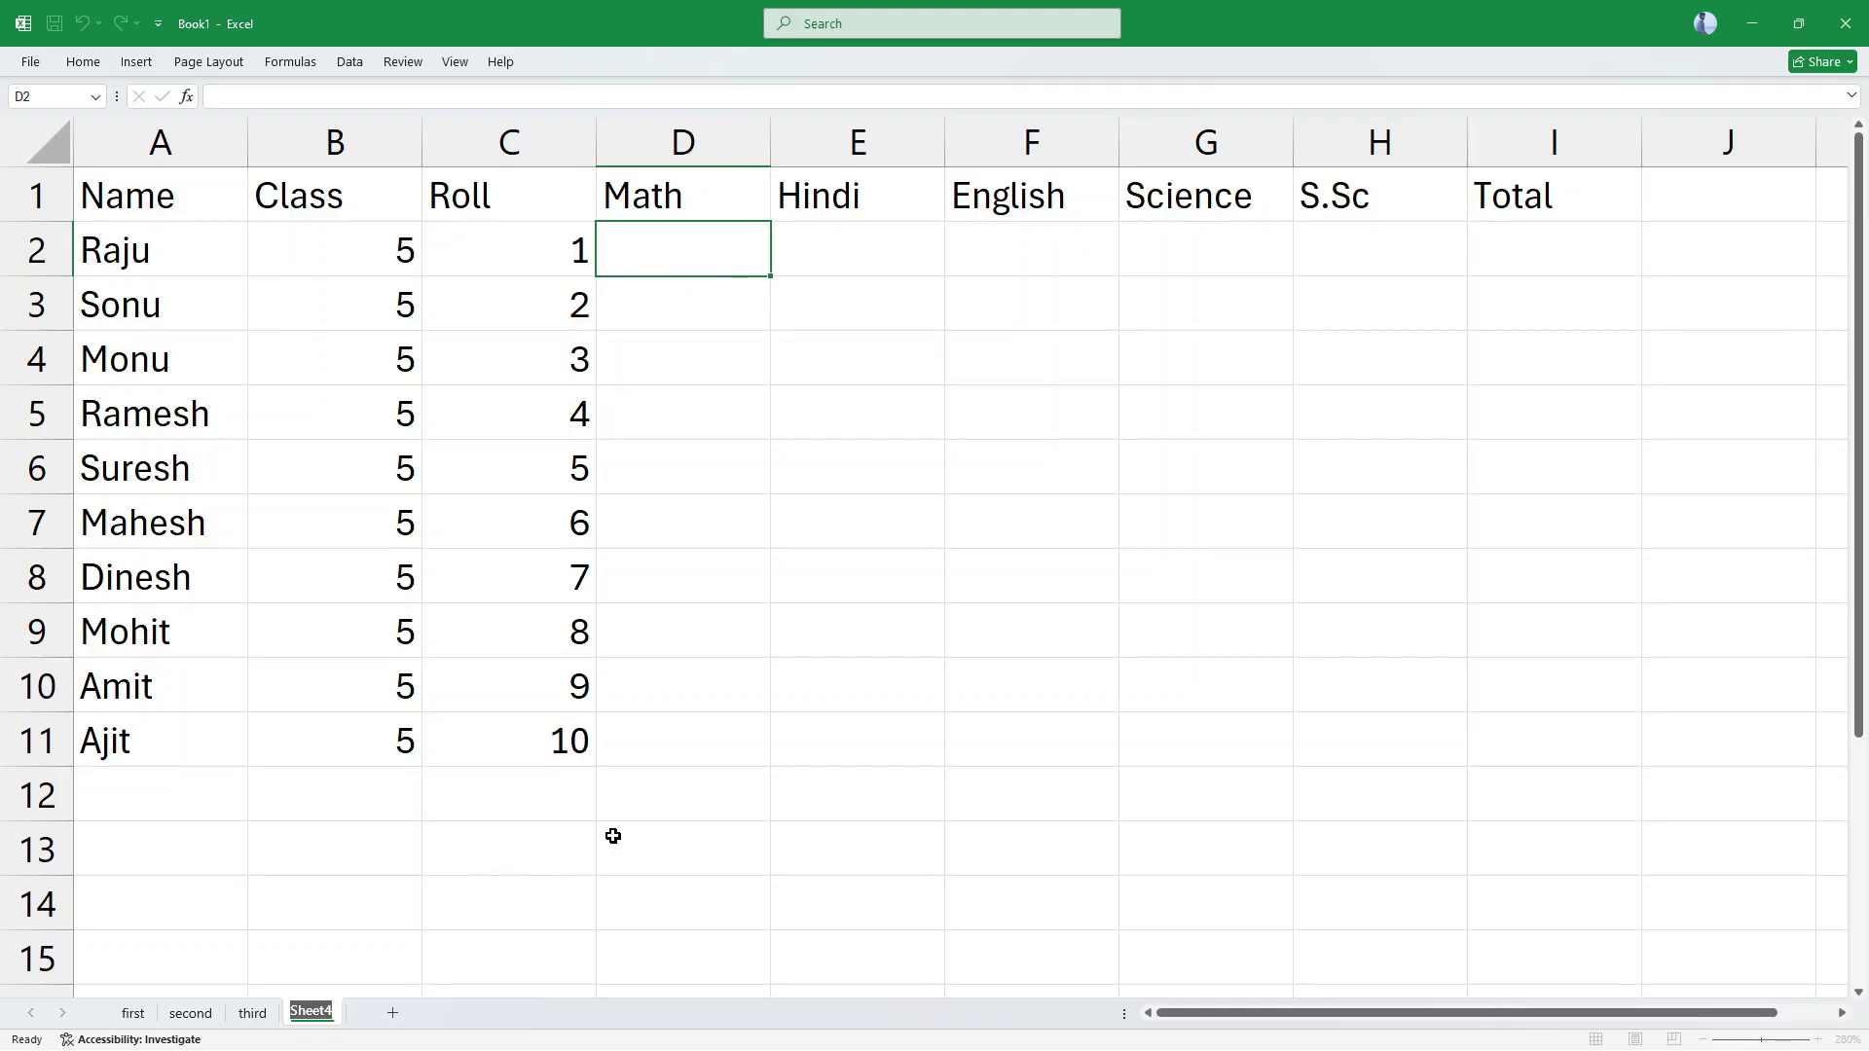
text(final)
key(Return)
text(_result)
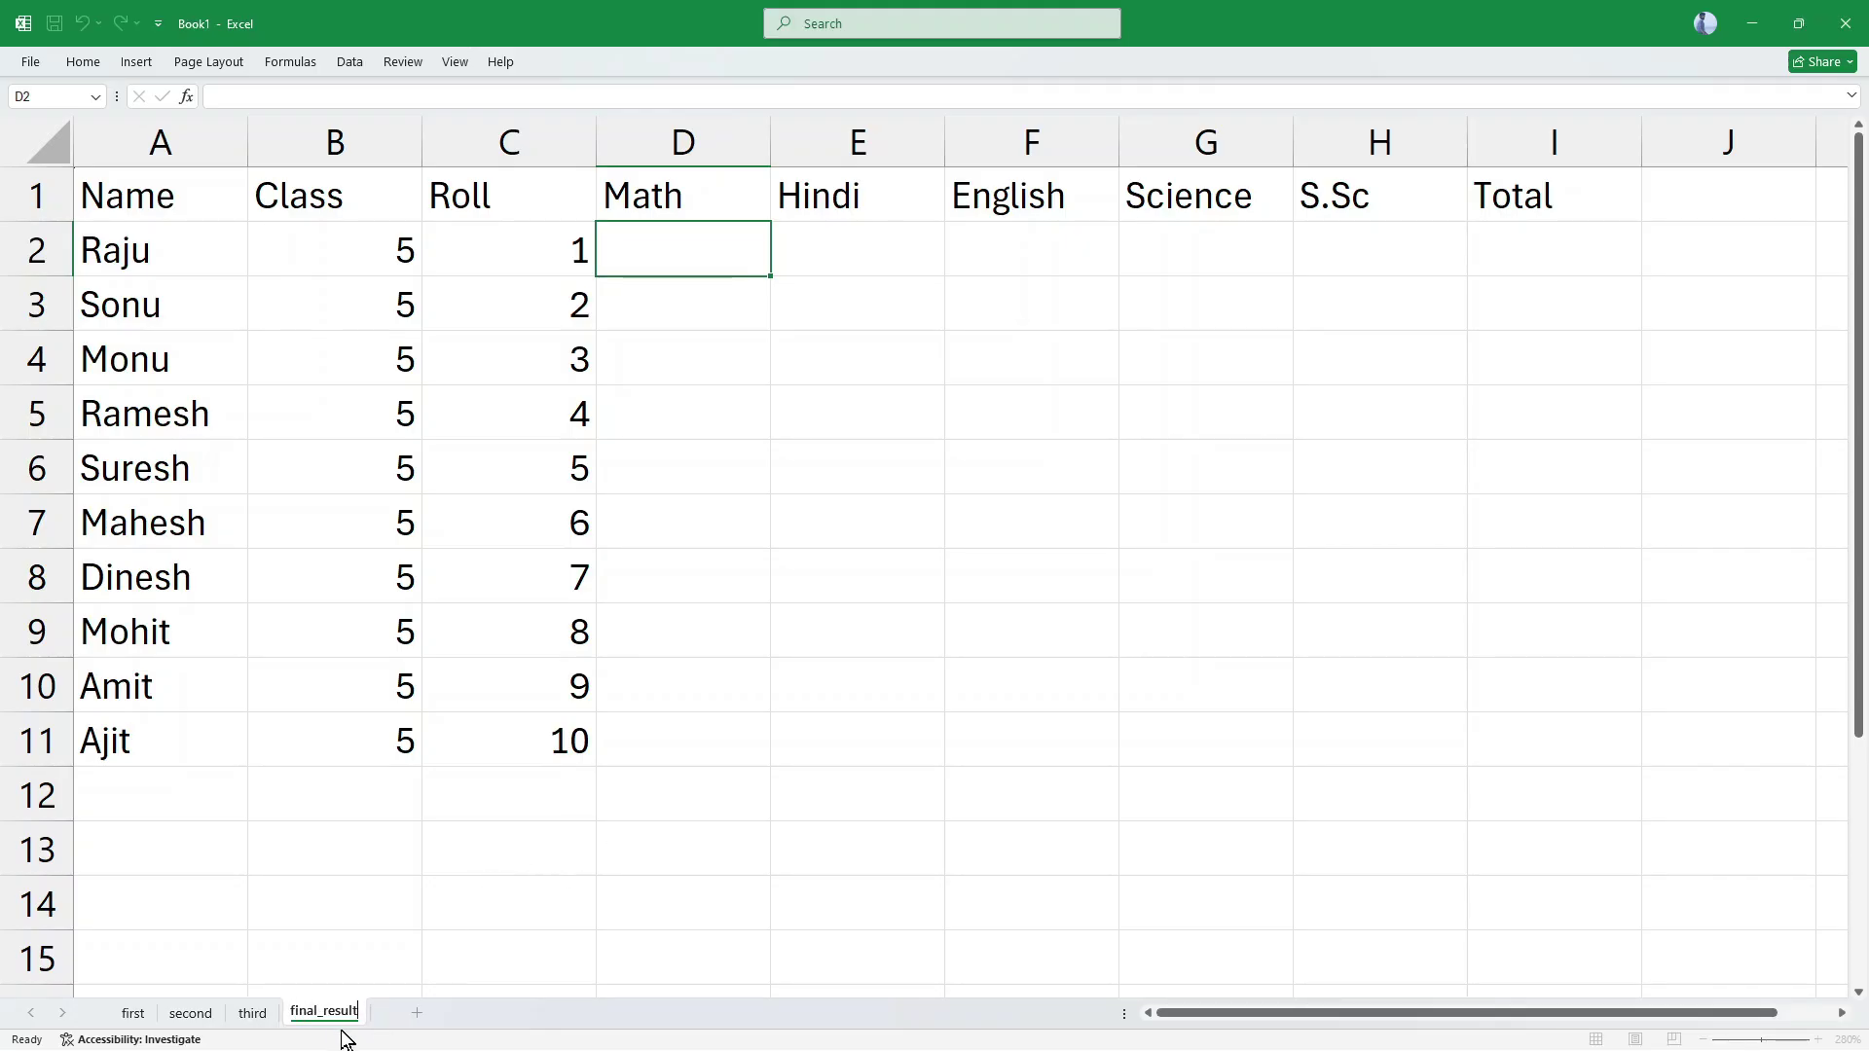
click(488, 962)
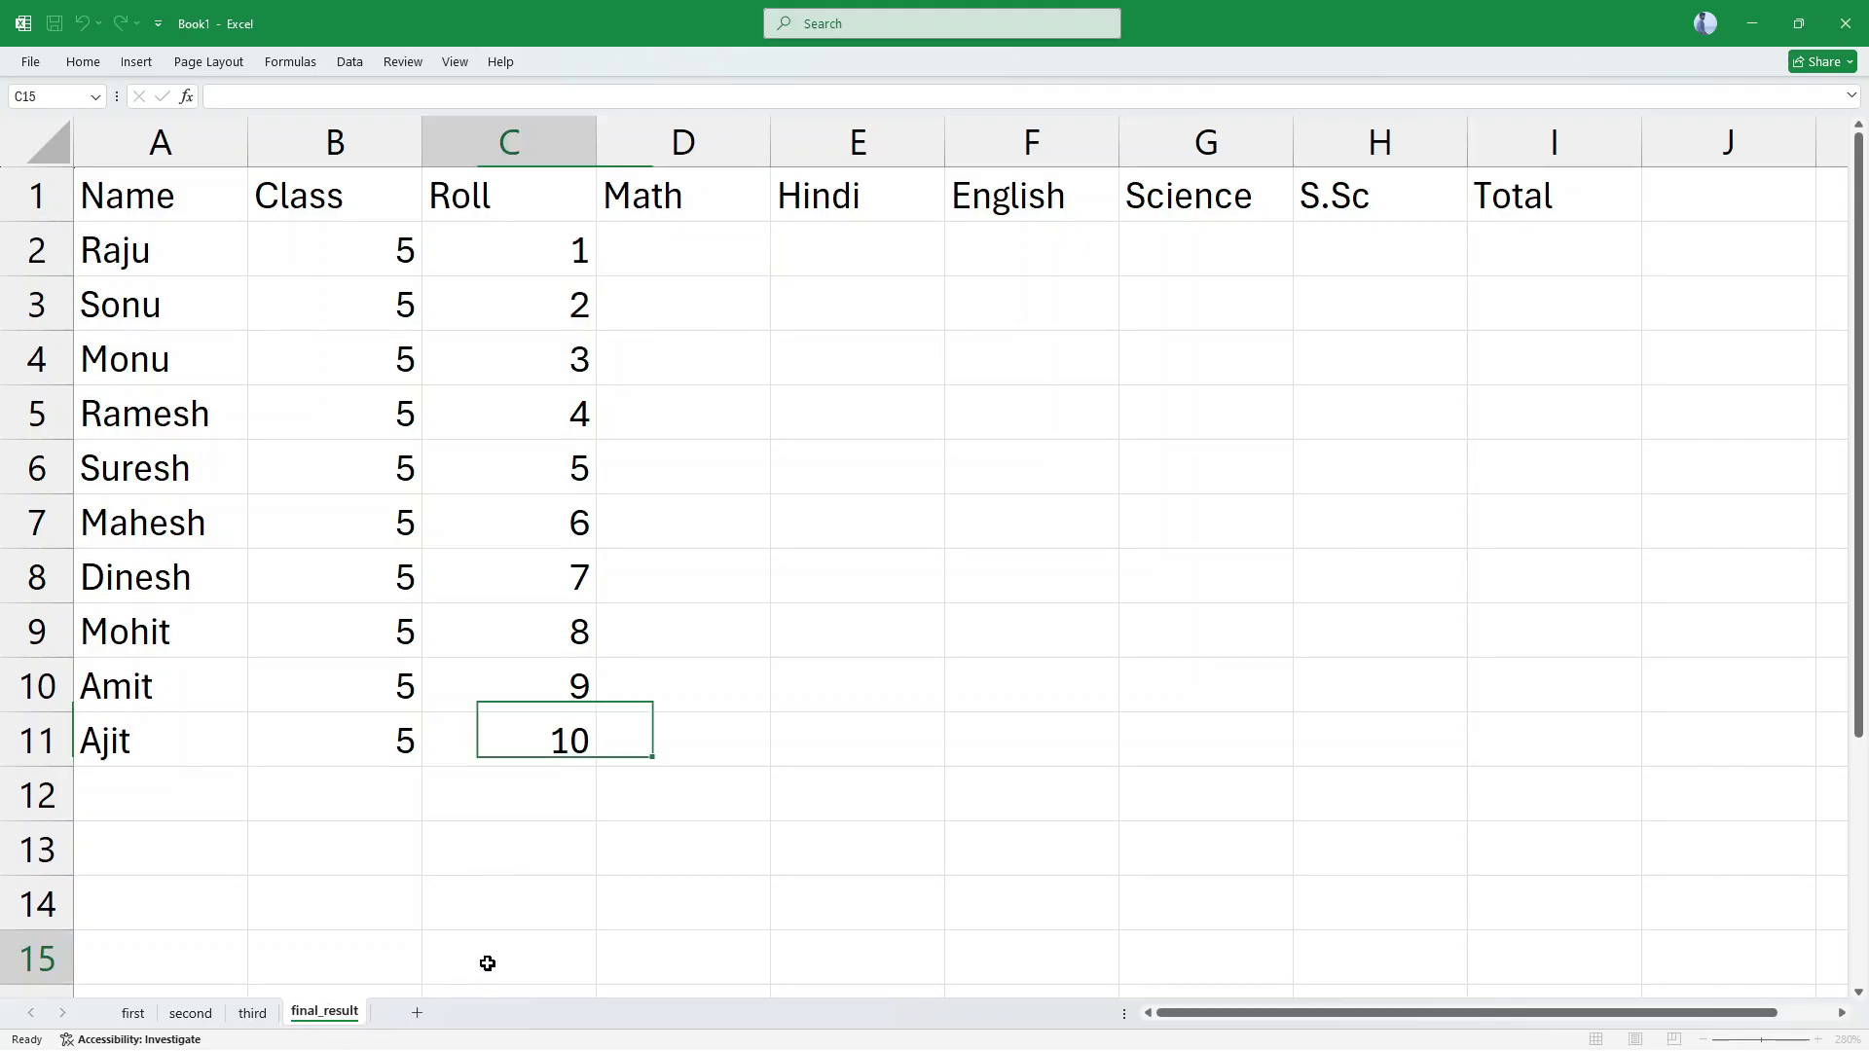
right_click(331, 1019)
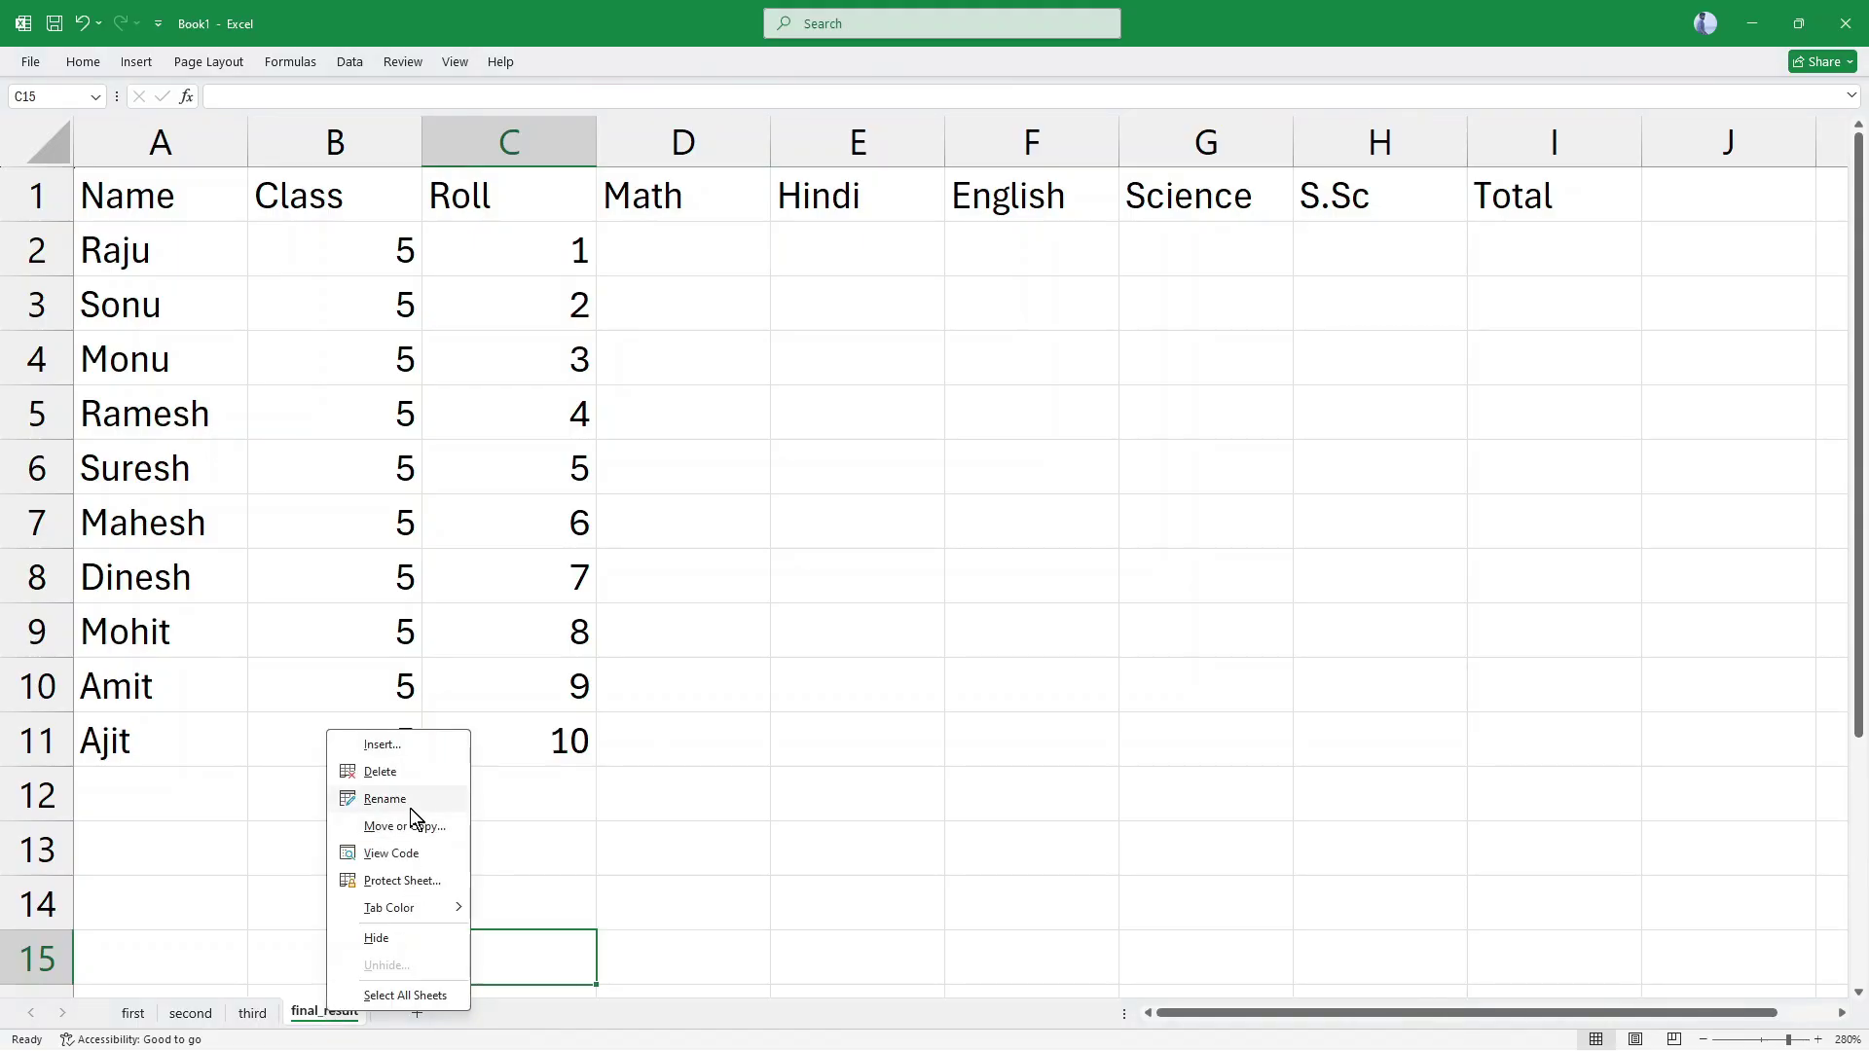
click(590, 820)
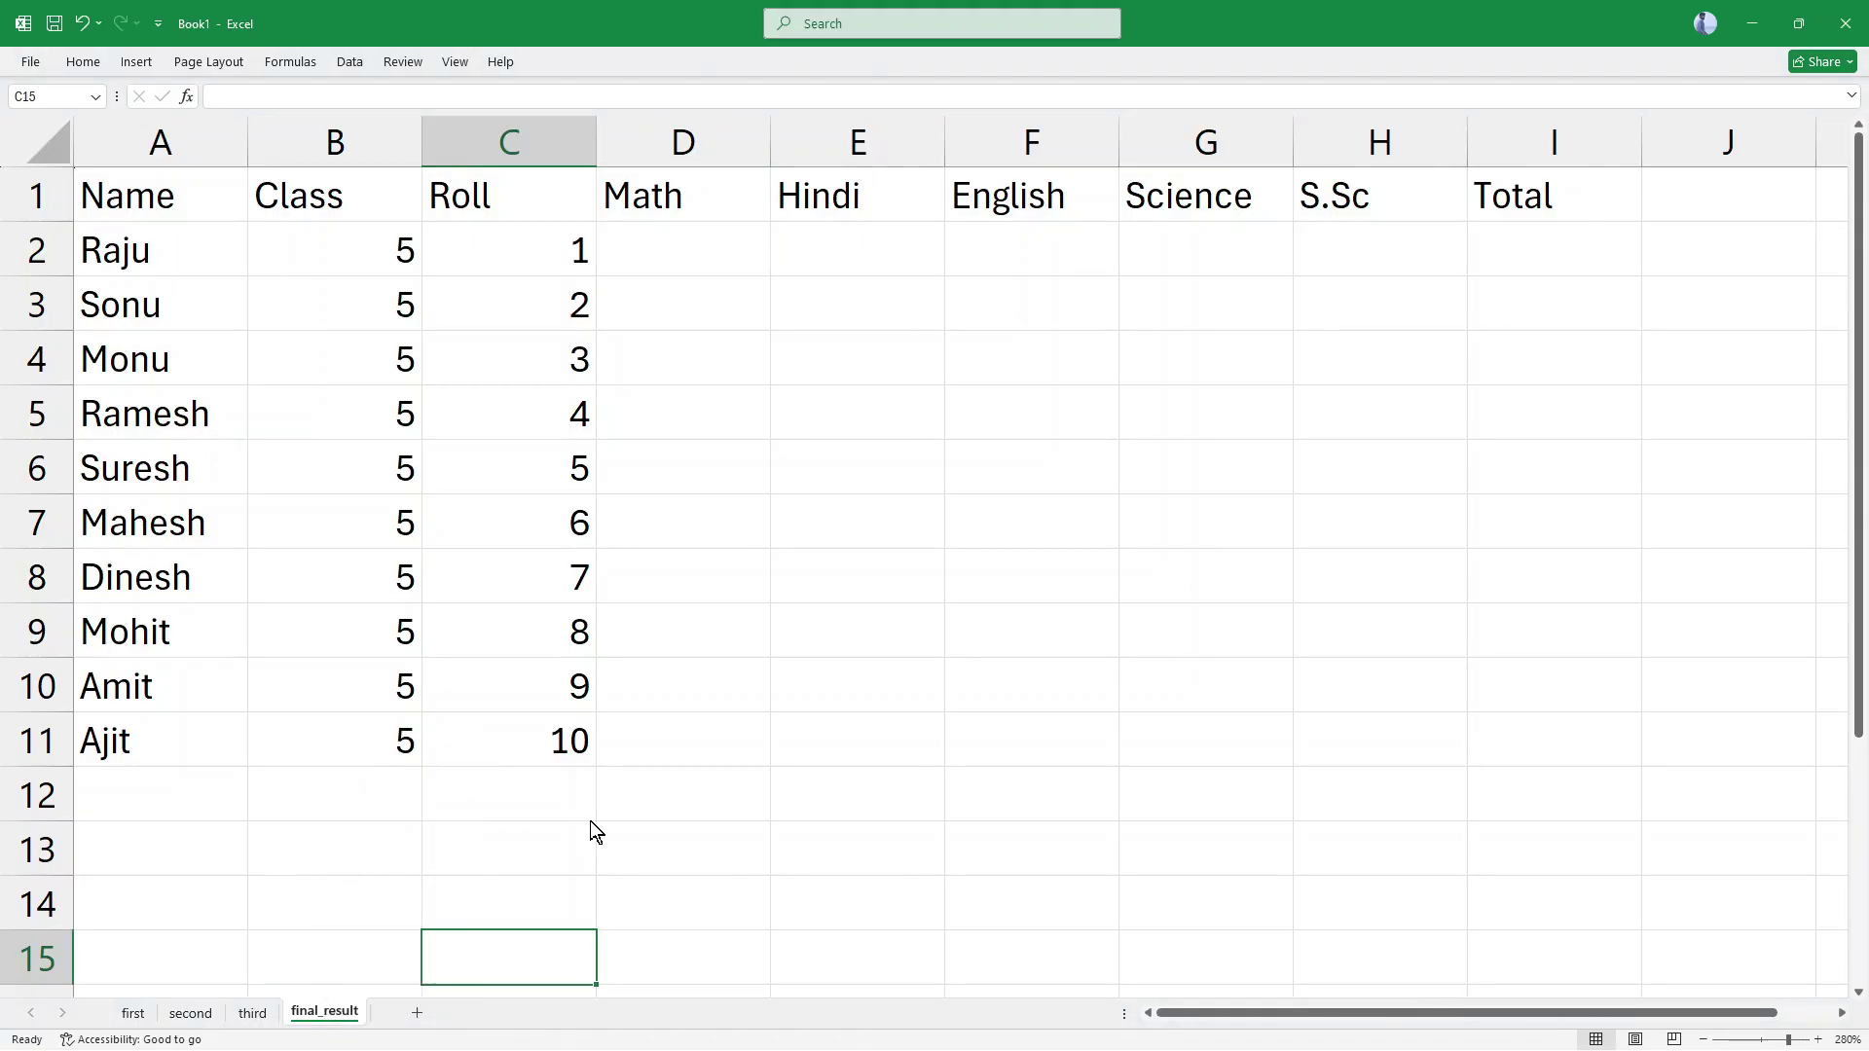
double_click(313, 1015)
click(357, 1009)
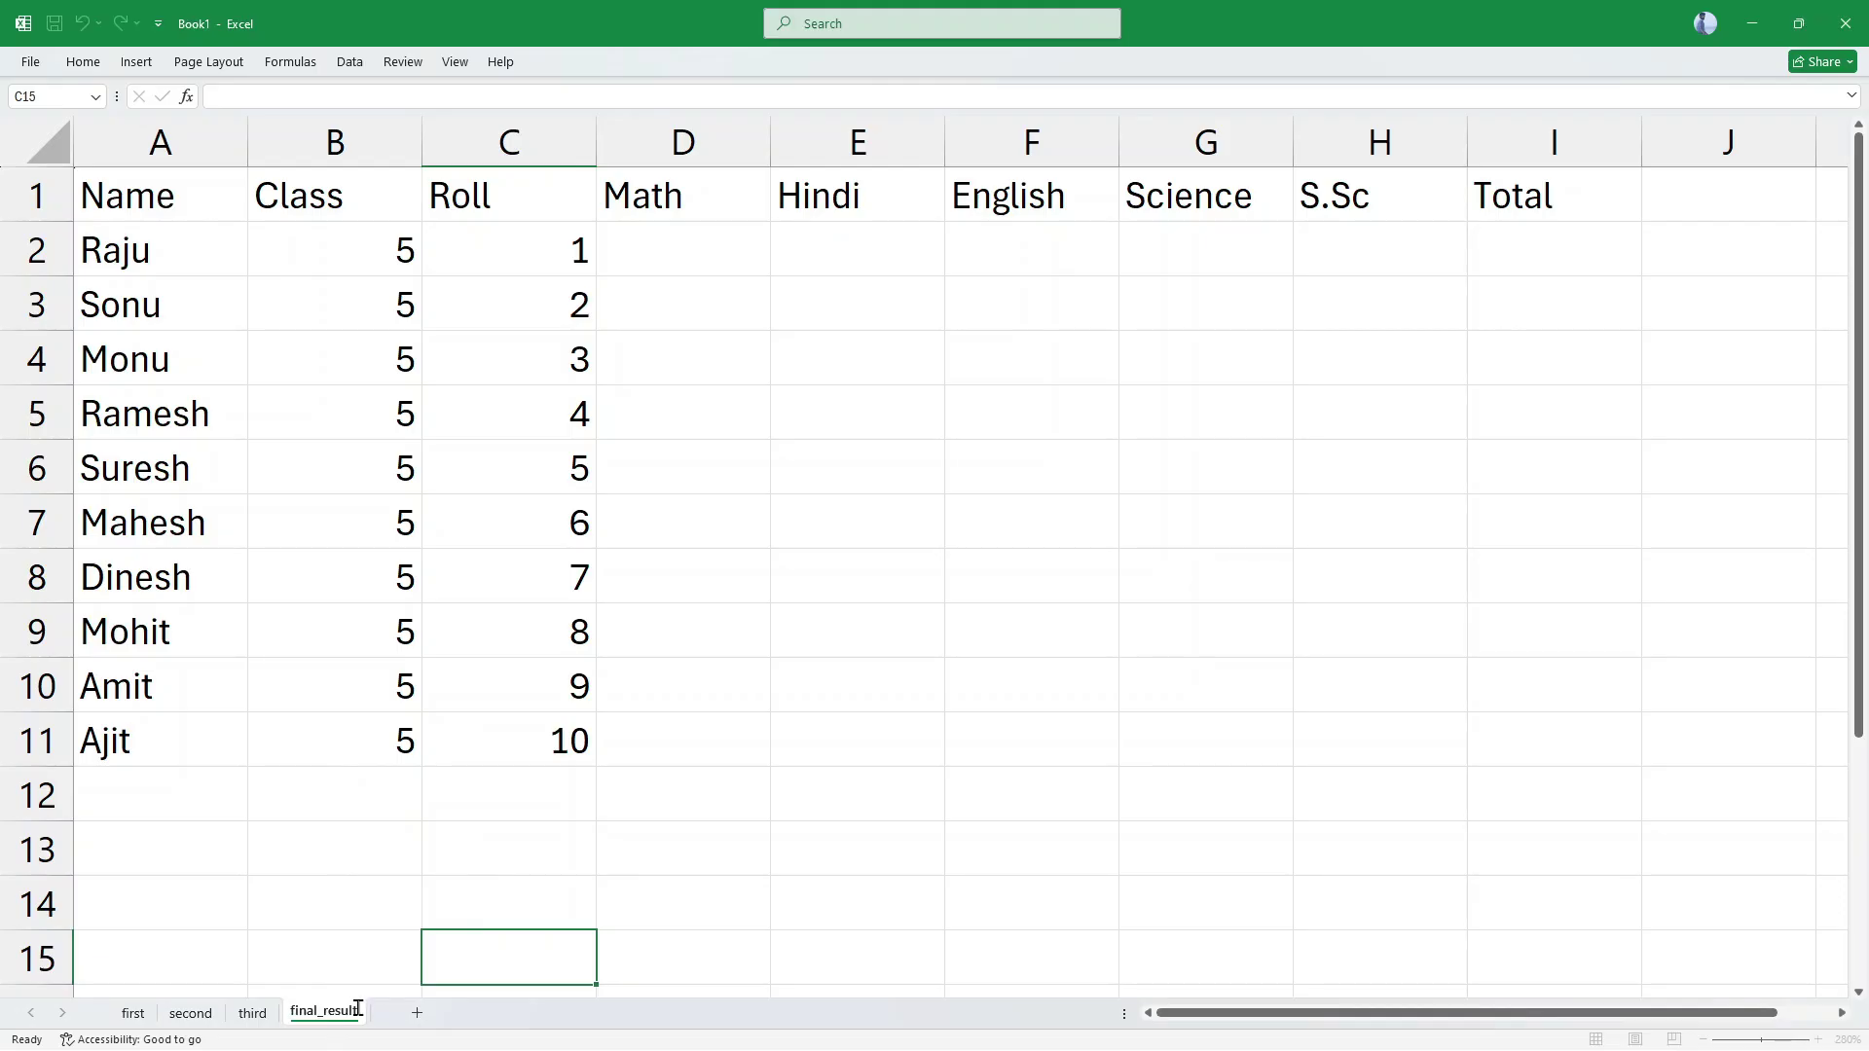
click(818, 685)
Step: Add up the first student's Math marks in D2 of final_result with the formula =first!D2+second!D2+third!D2, and reopen the formula for checking
click(714, 261)
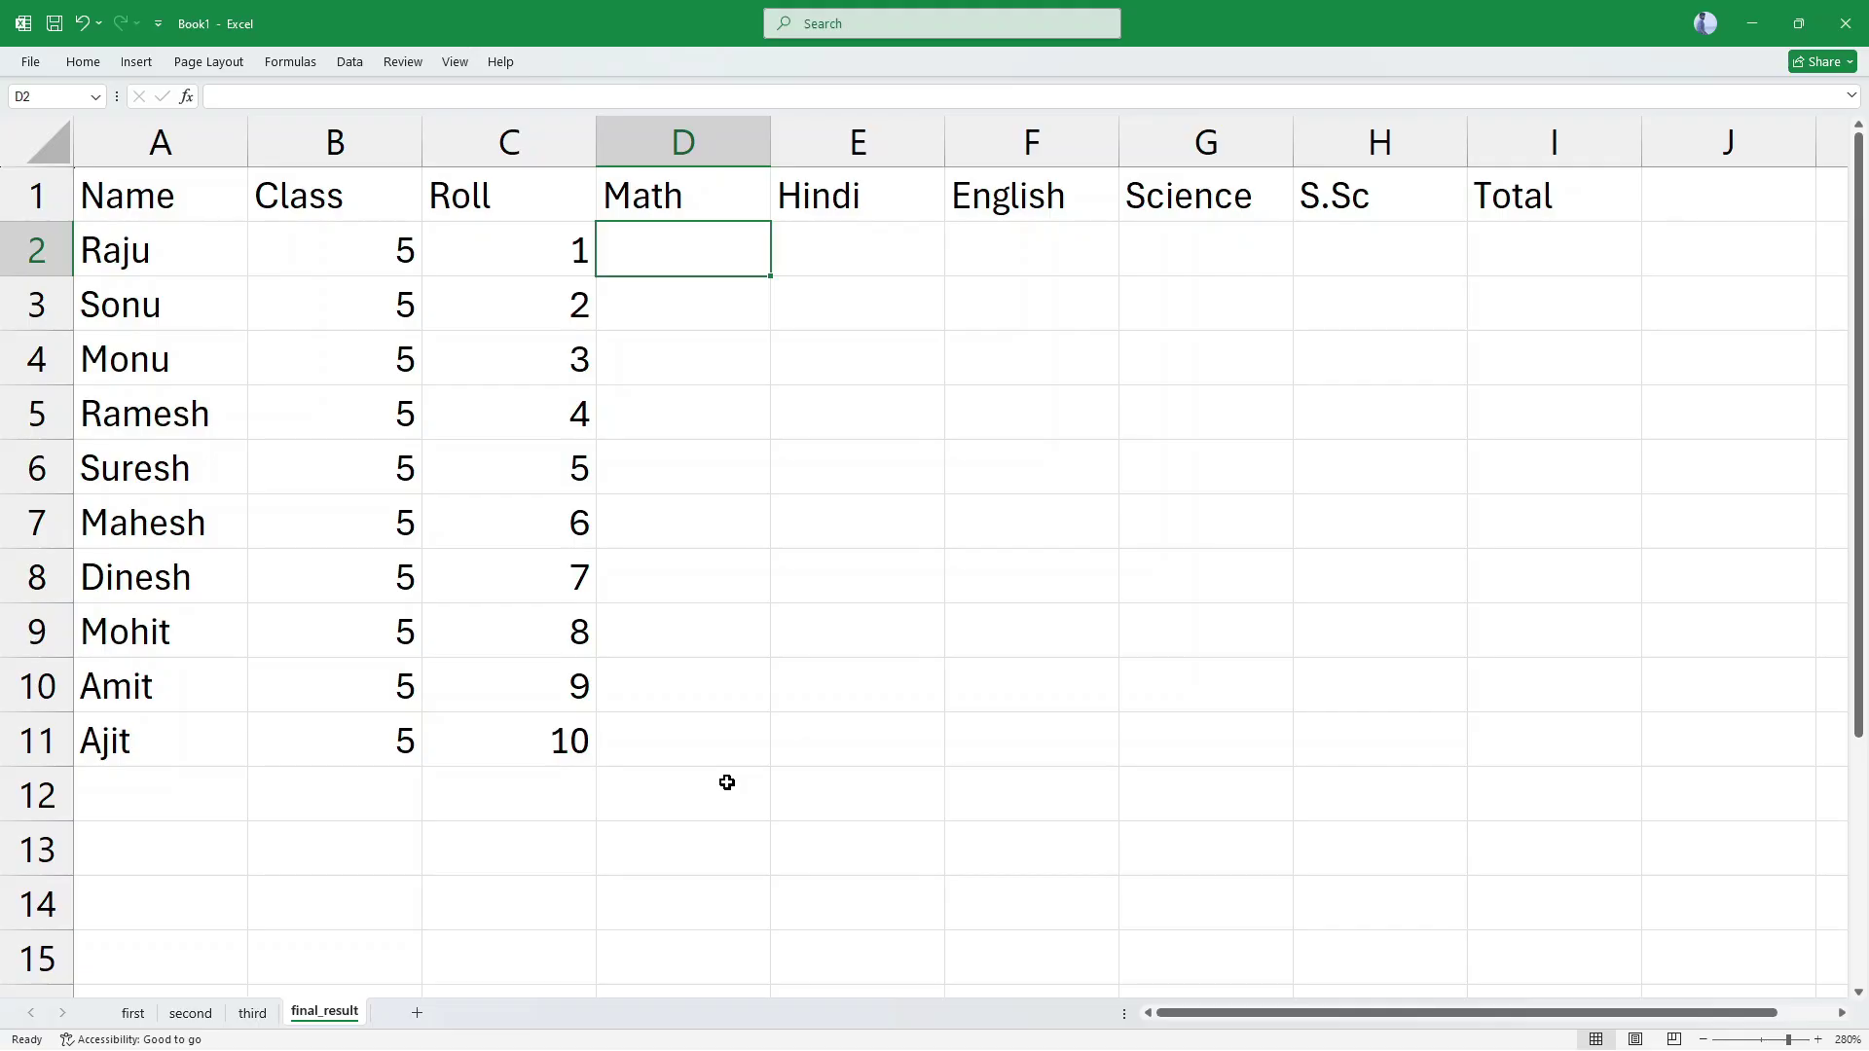
text(=)
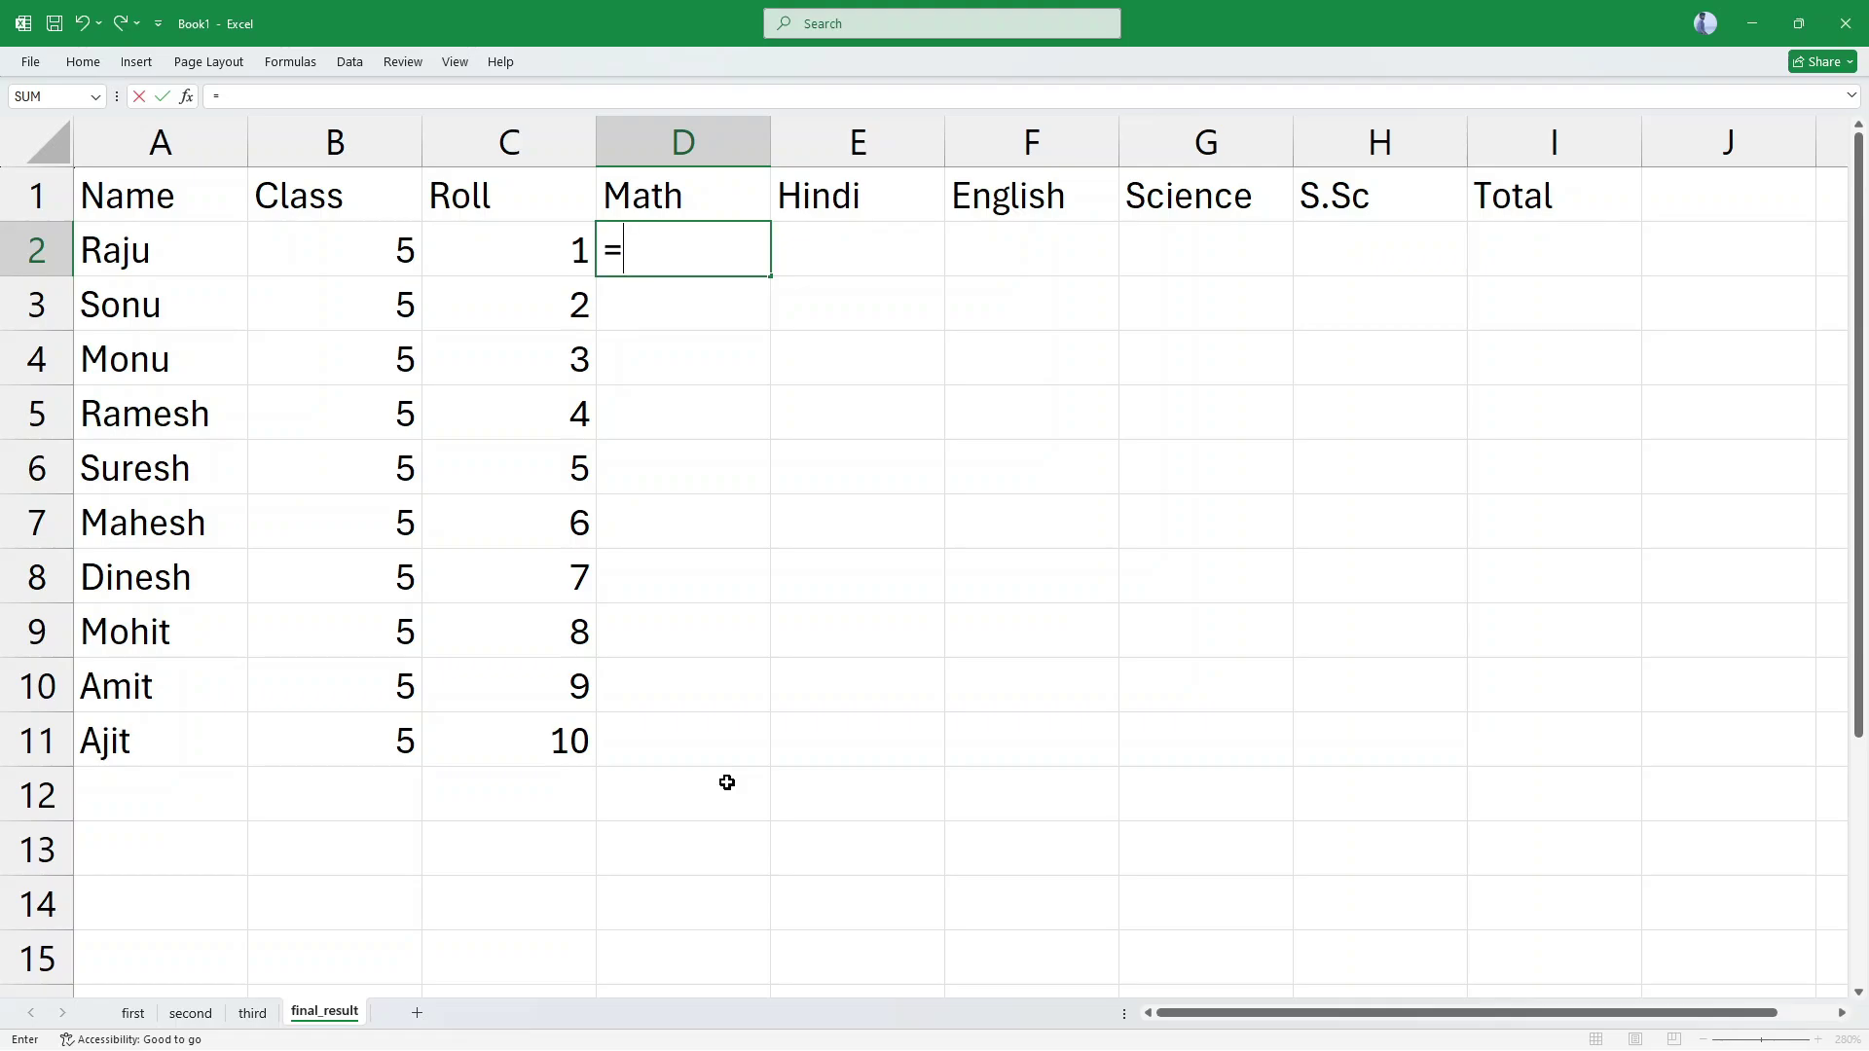
text(S)
key(BackSpace)
text(first!)
text(d2)
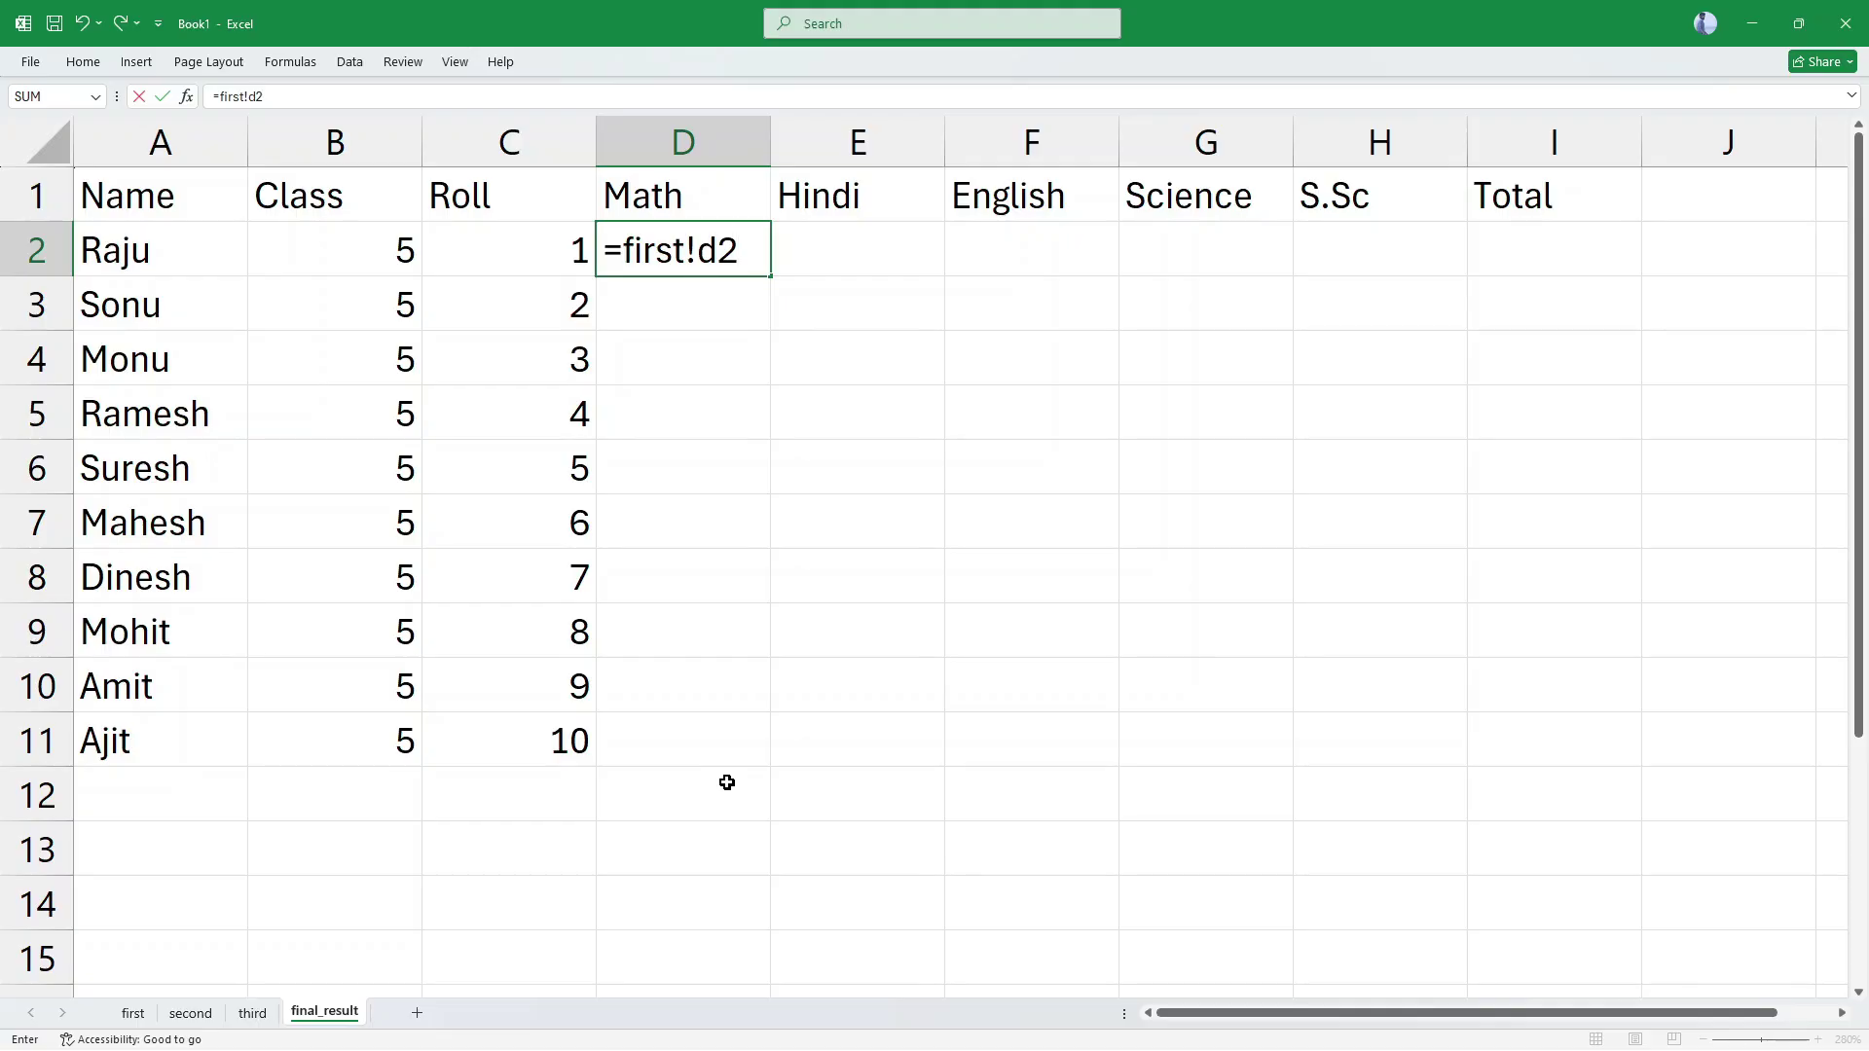
text(+second)
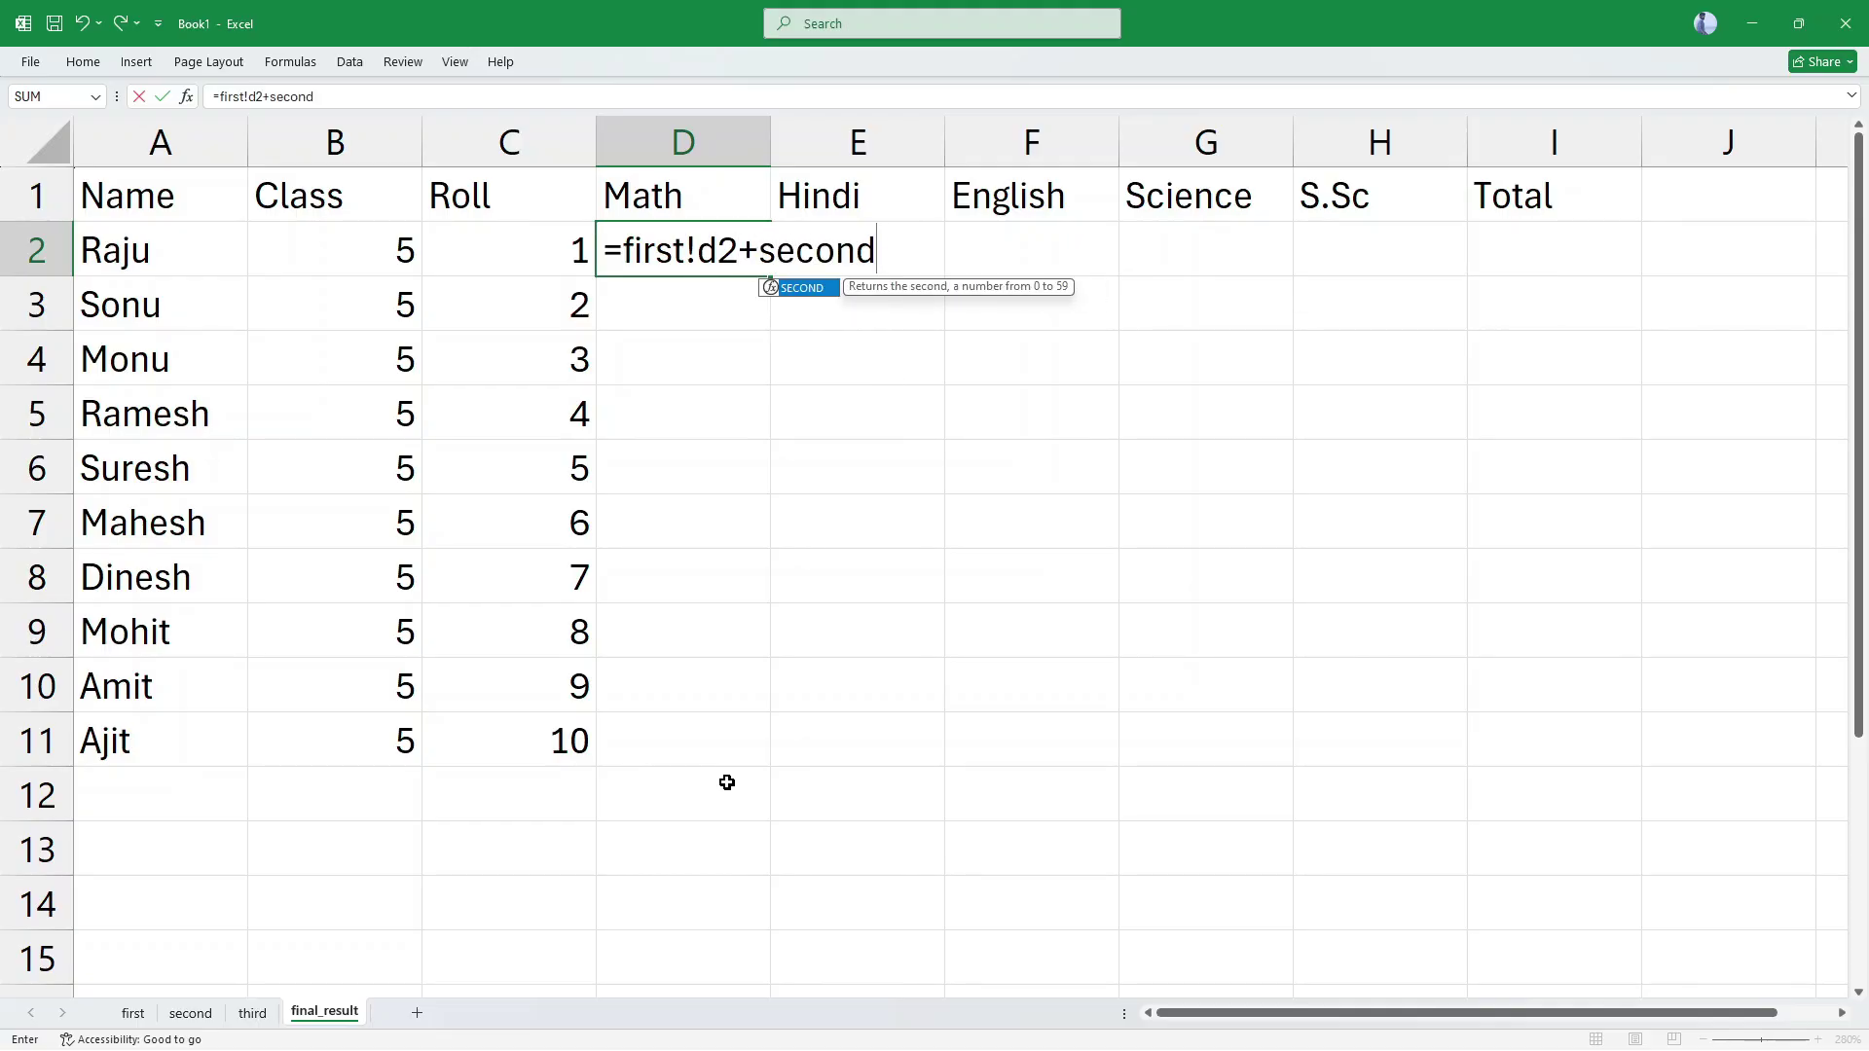
text(!)
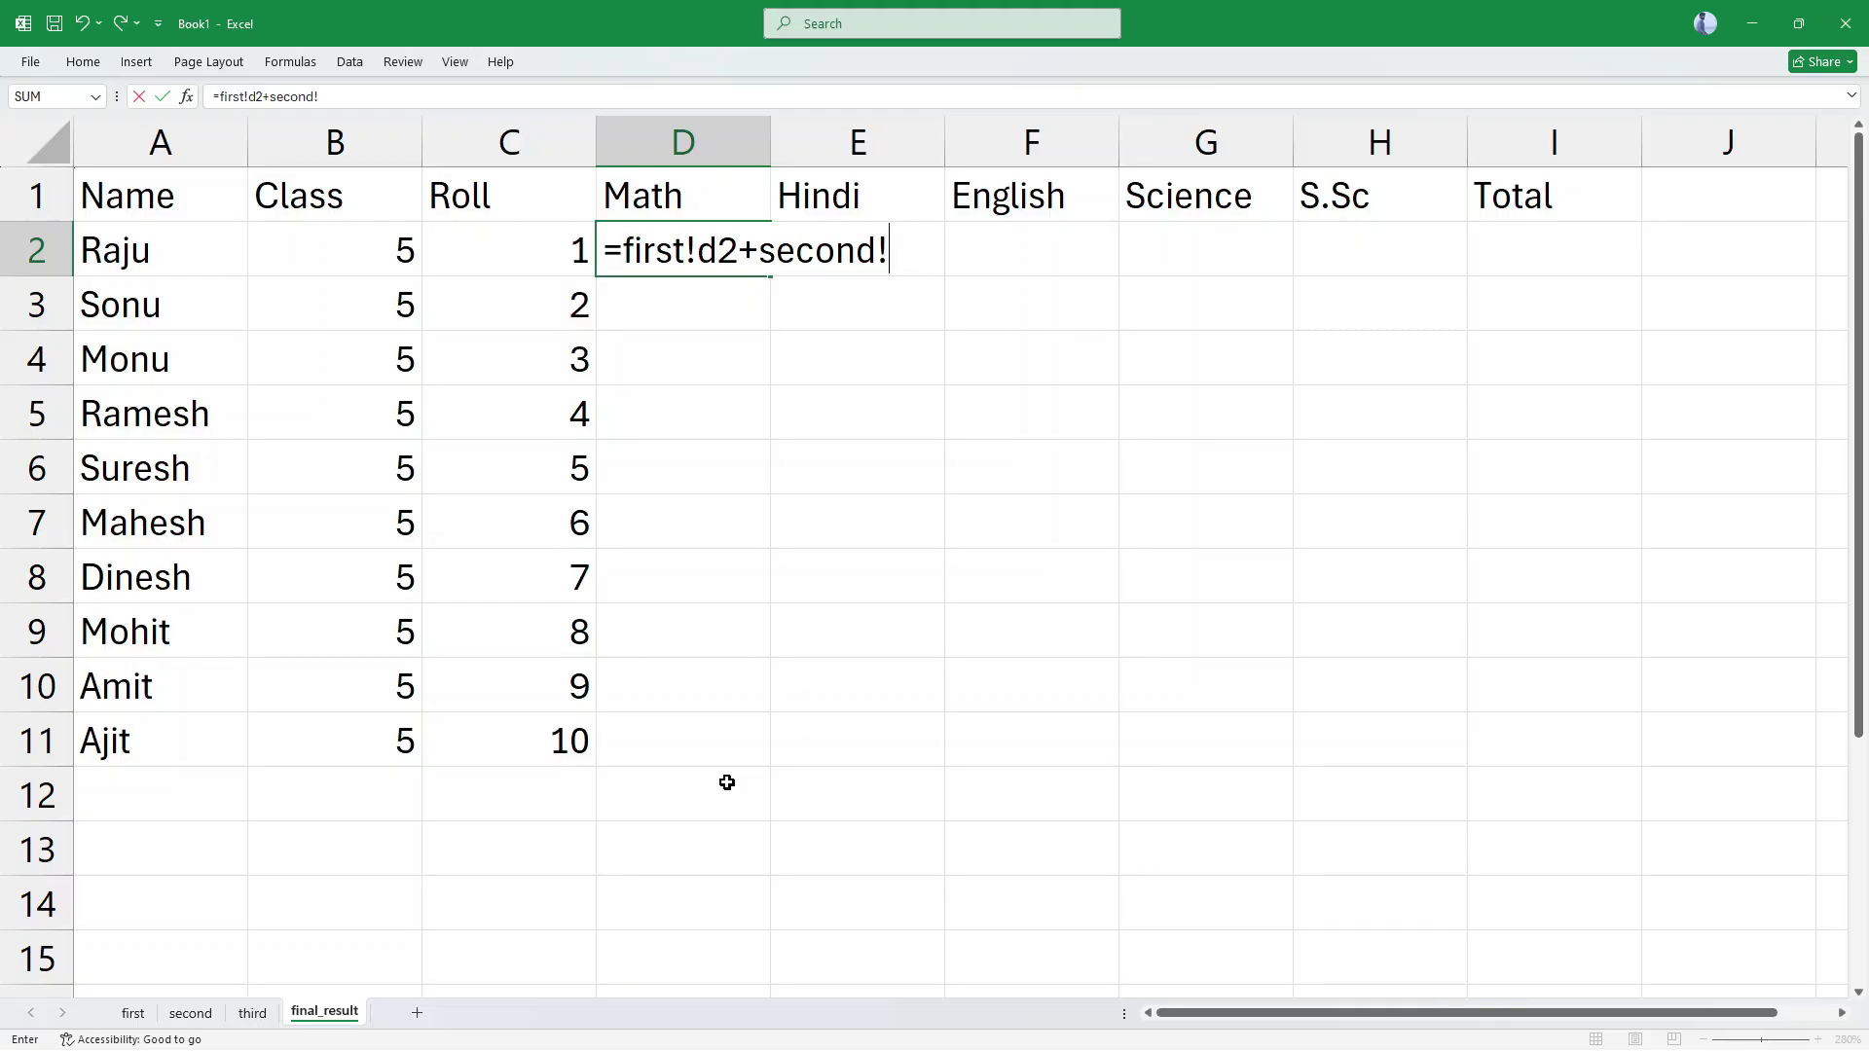
text(d2+third)
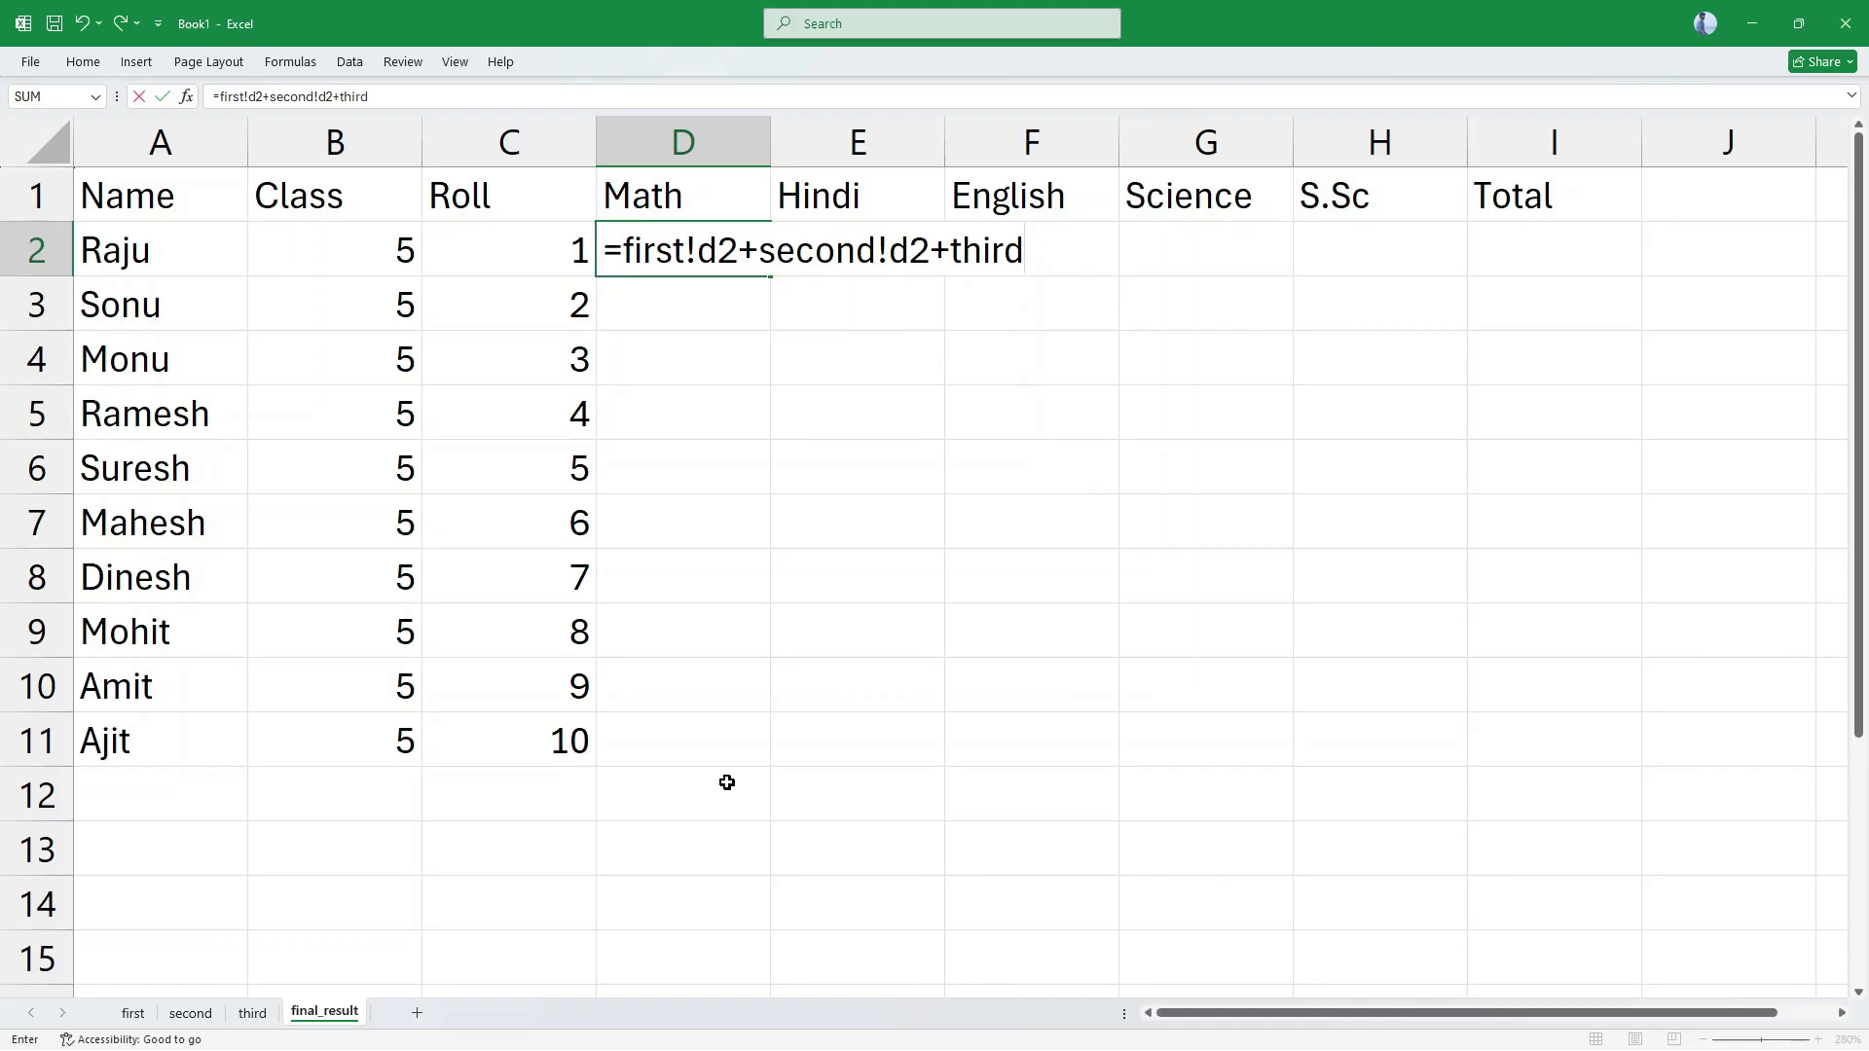
text(!d2)
key(Return)
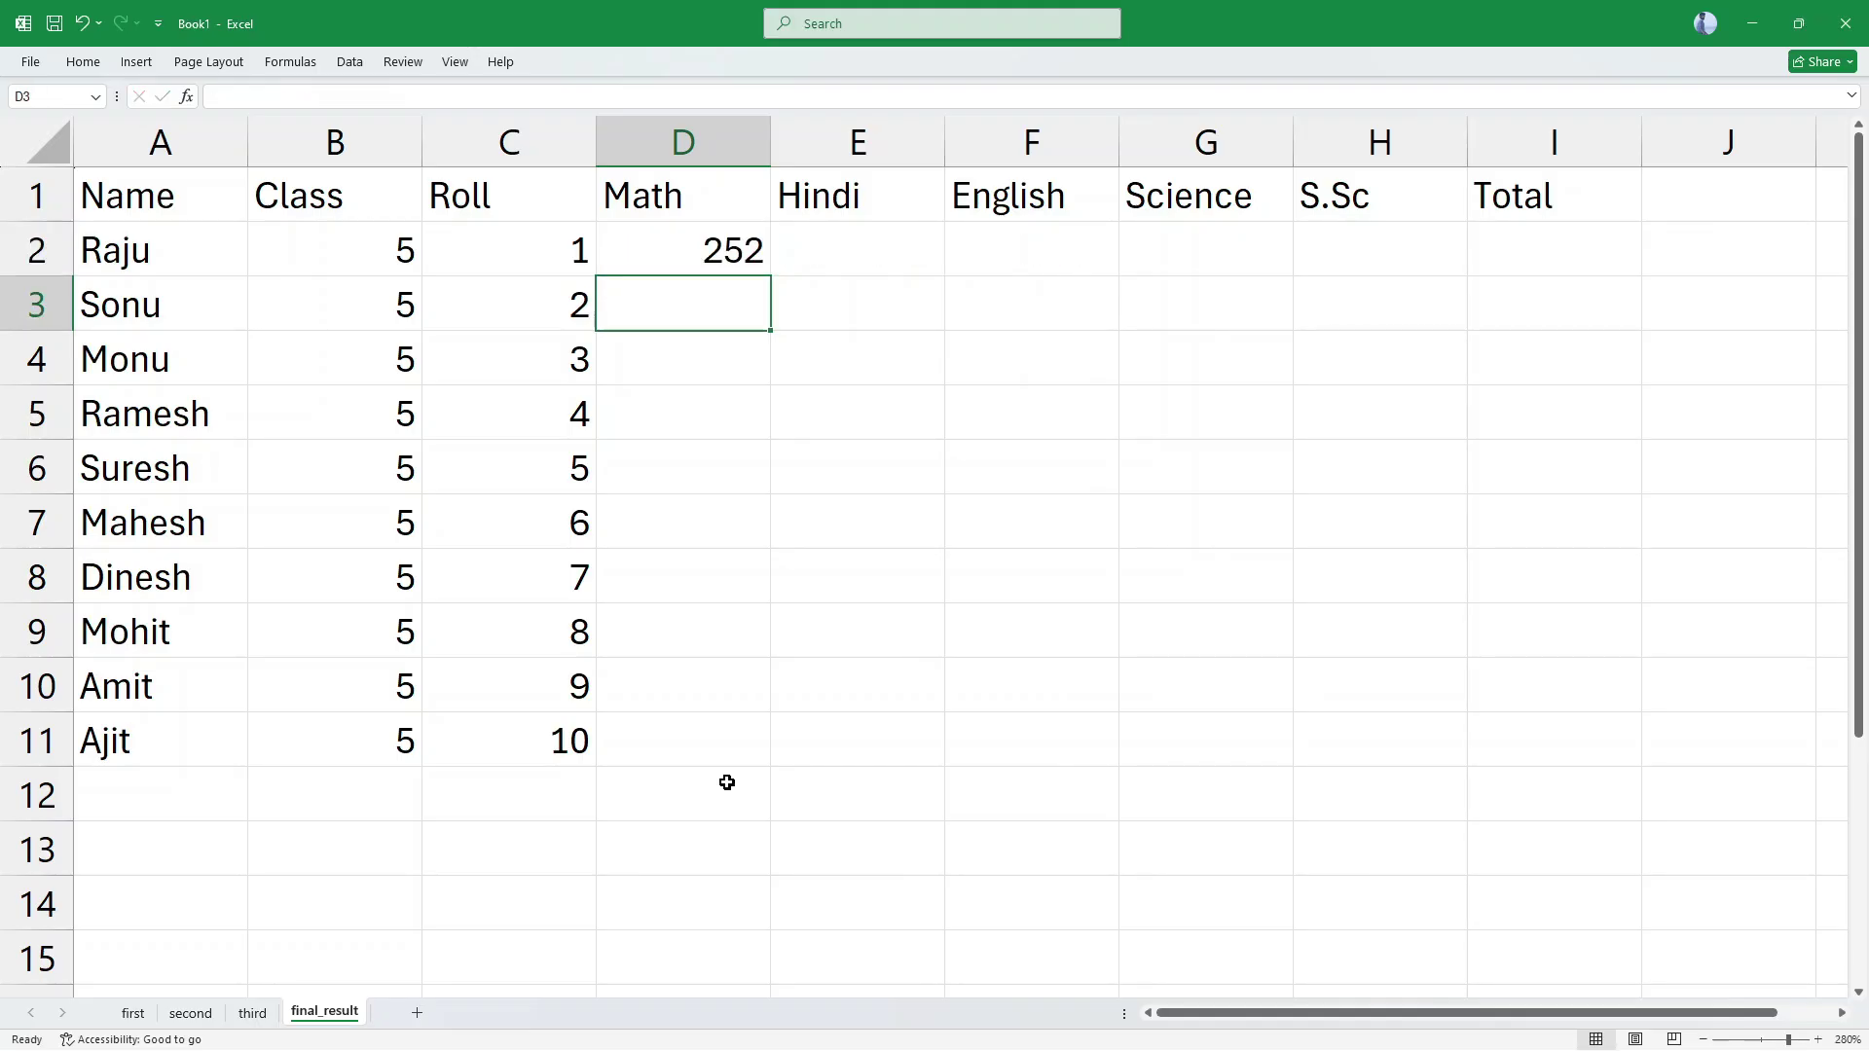
key(Up)
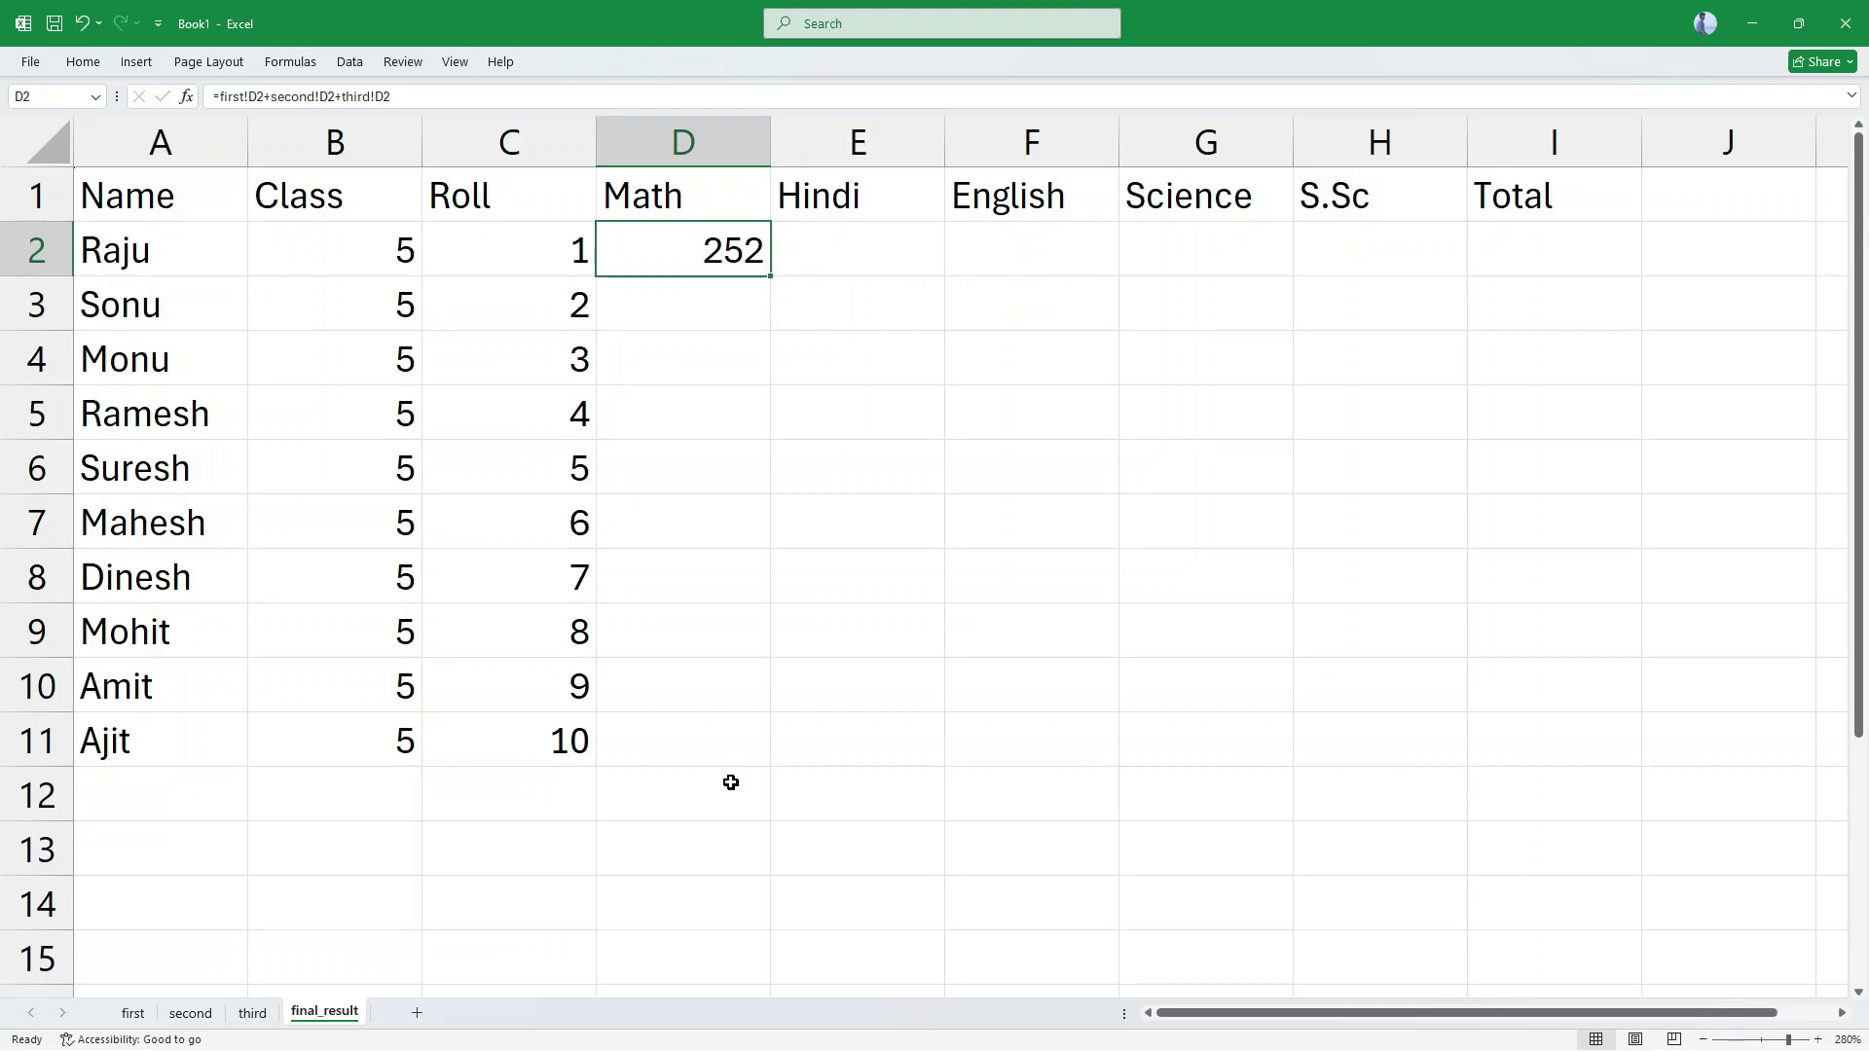
double_click(740, 253)
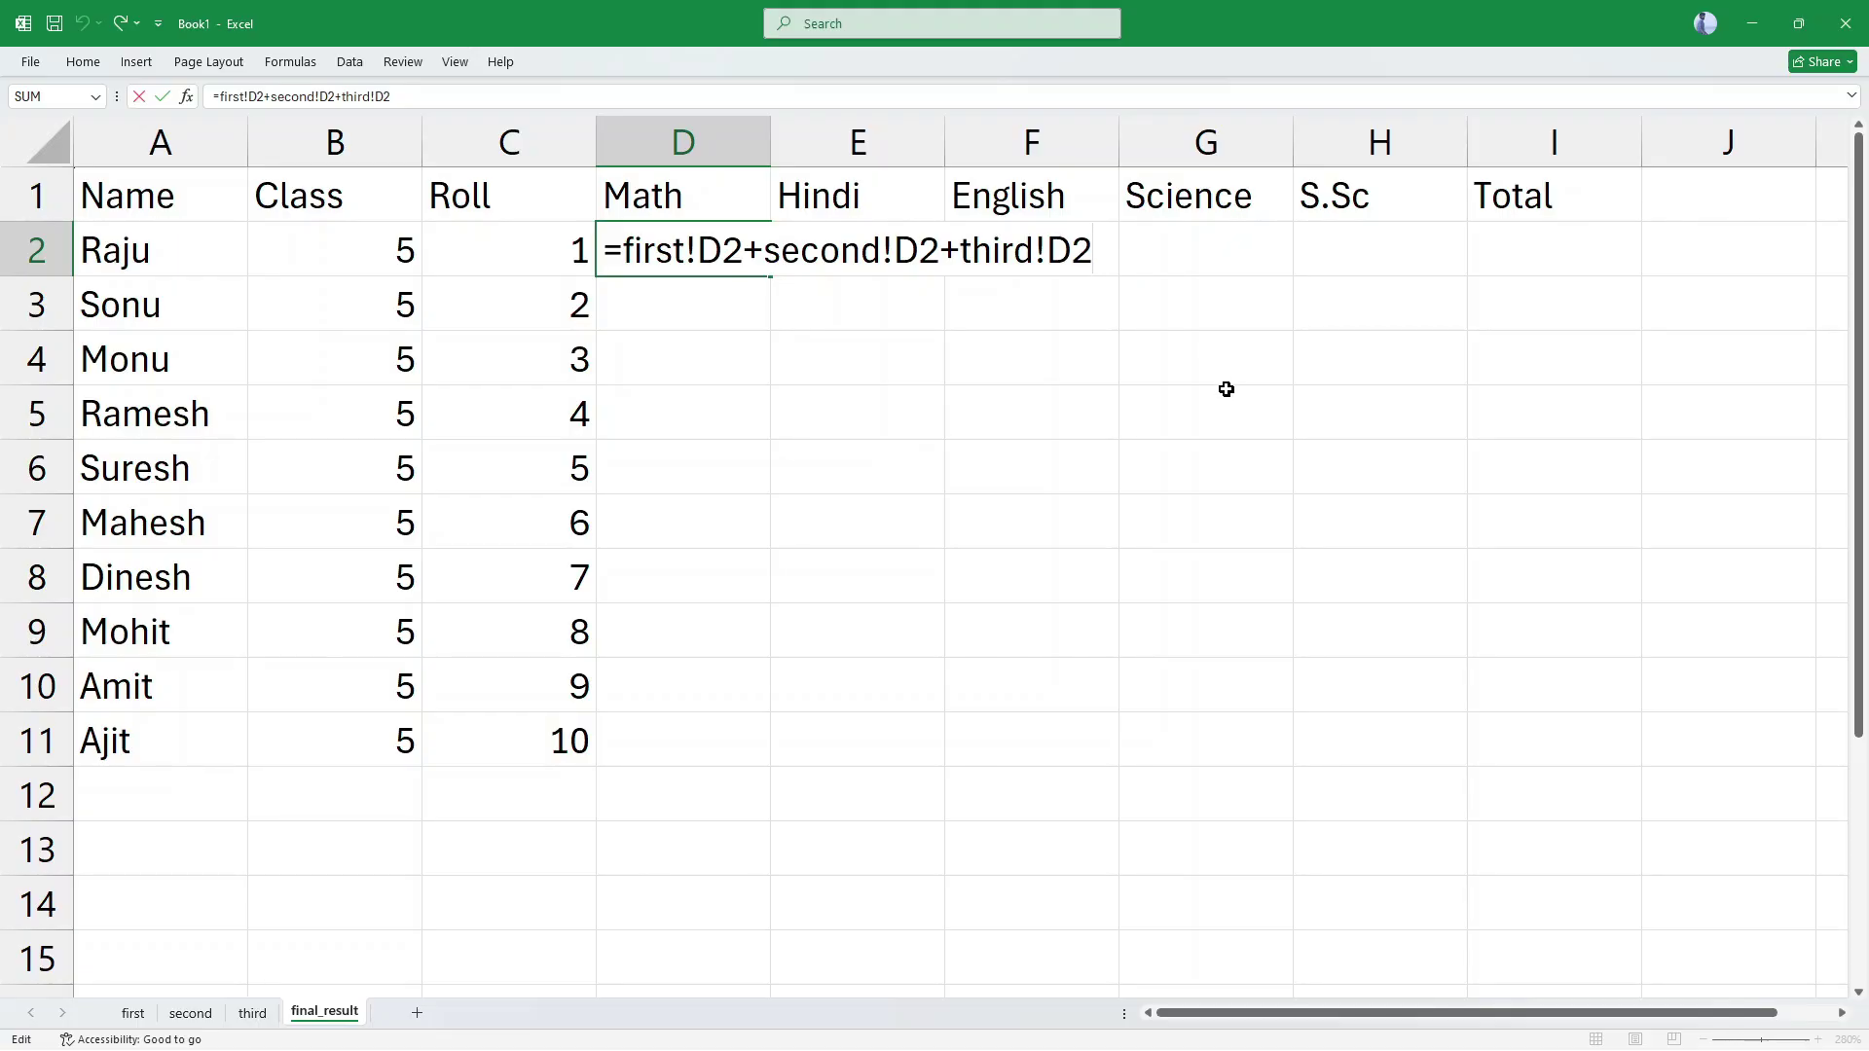
Step: Examine the first, second and third sheet references to D2 in the Math formula, and close the formula
drag(623, 249, 695, 249)
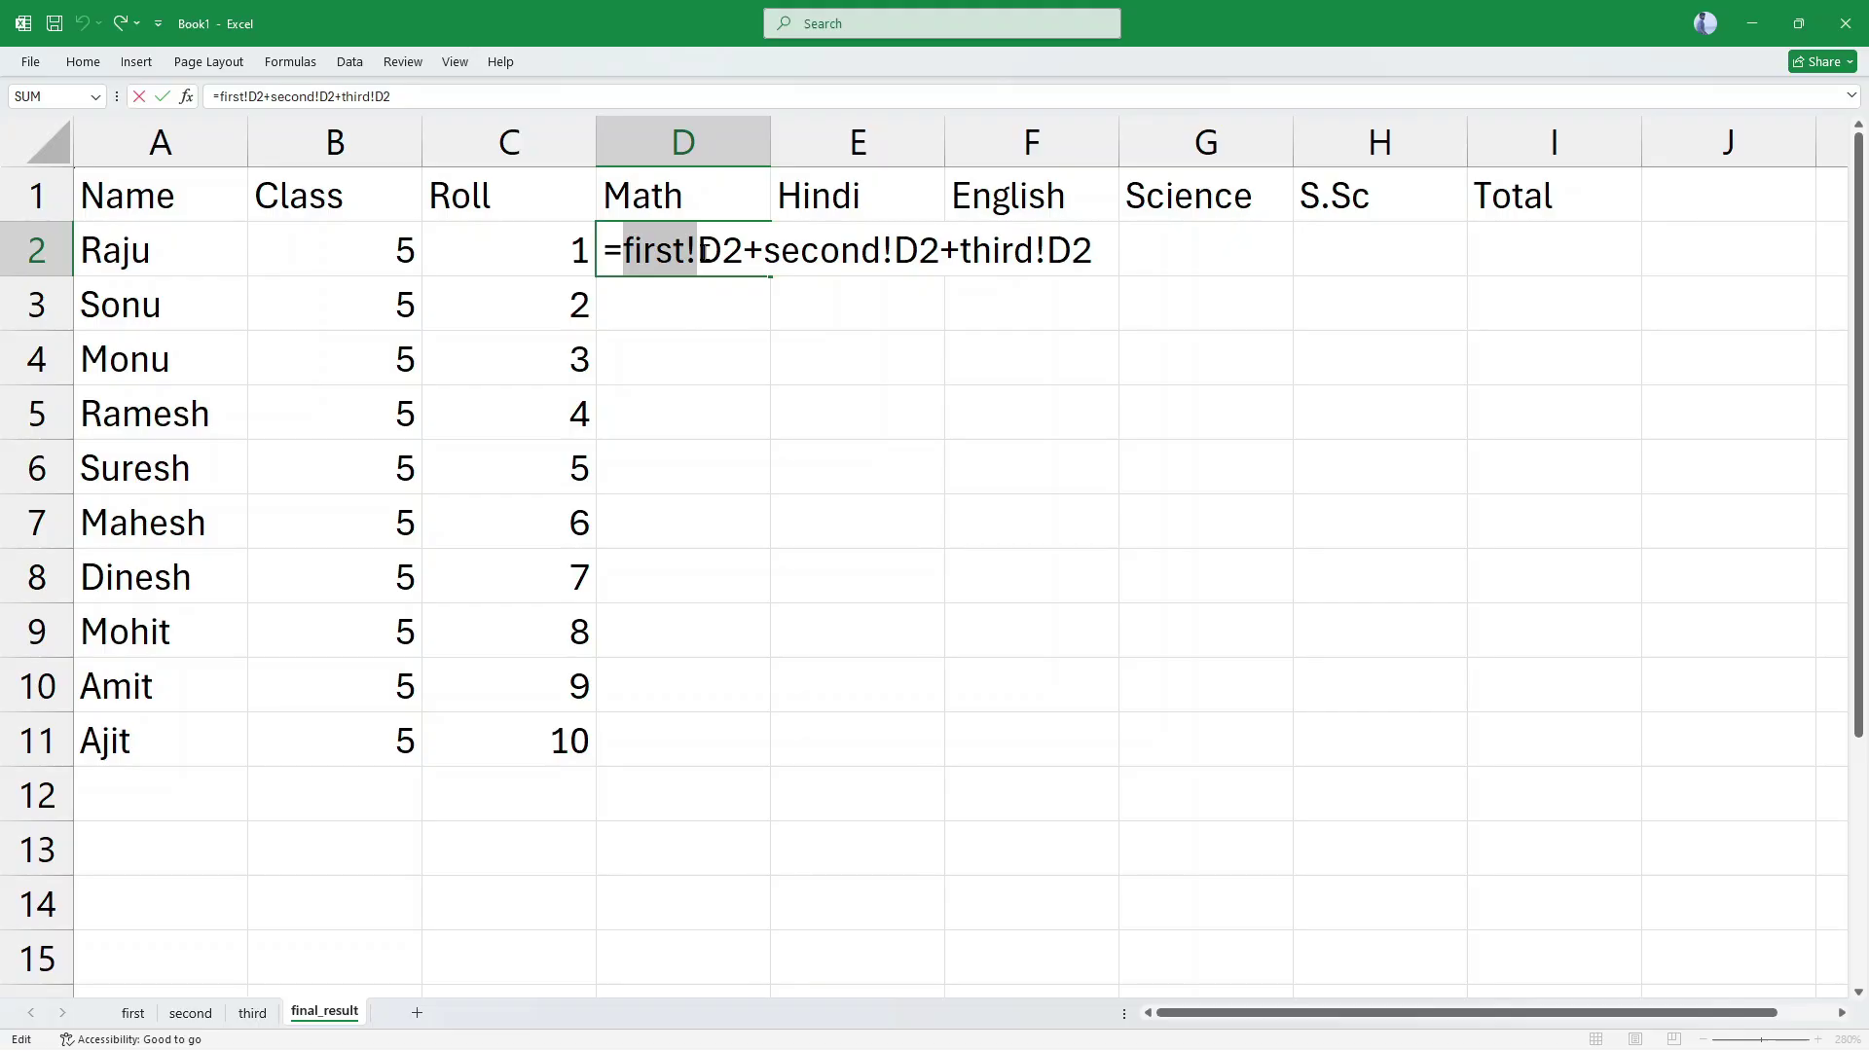
double_click(710, 249)
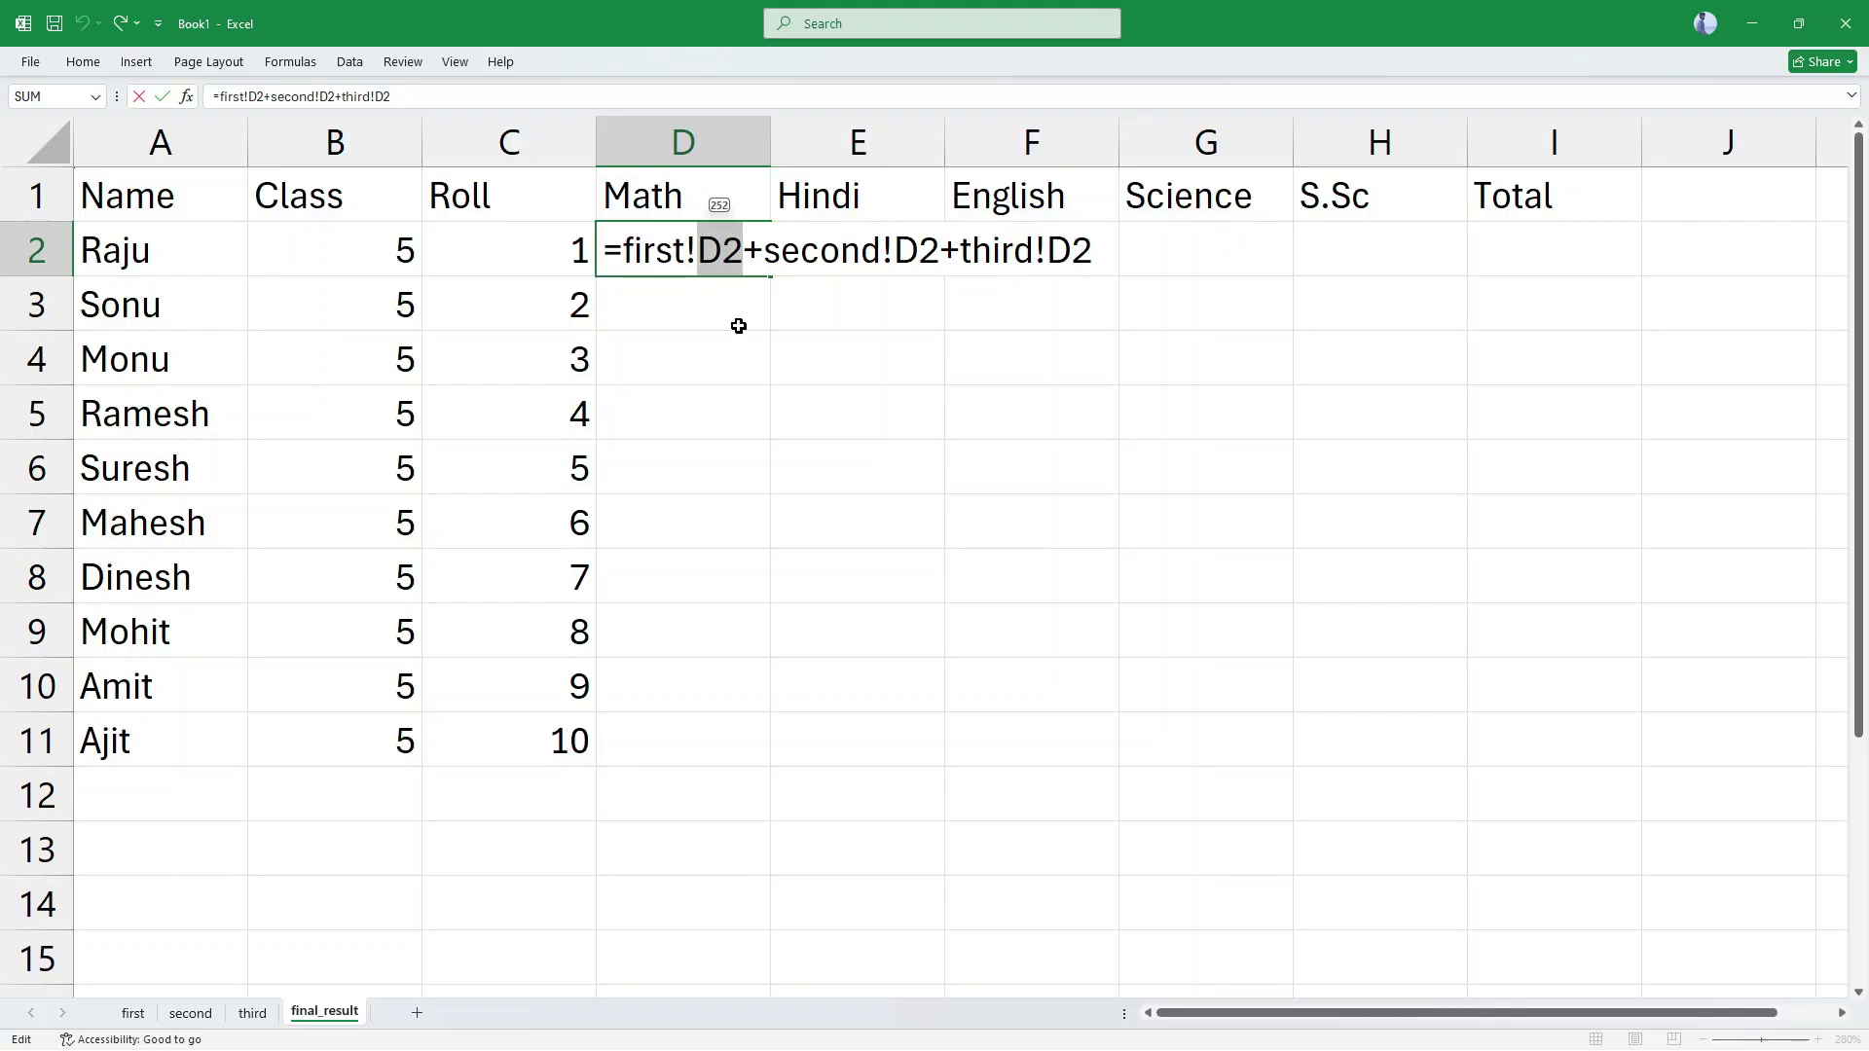
click(764, 251)
drag(766, 252, 942, 252)
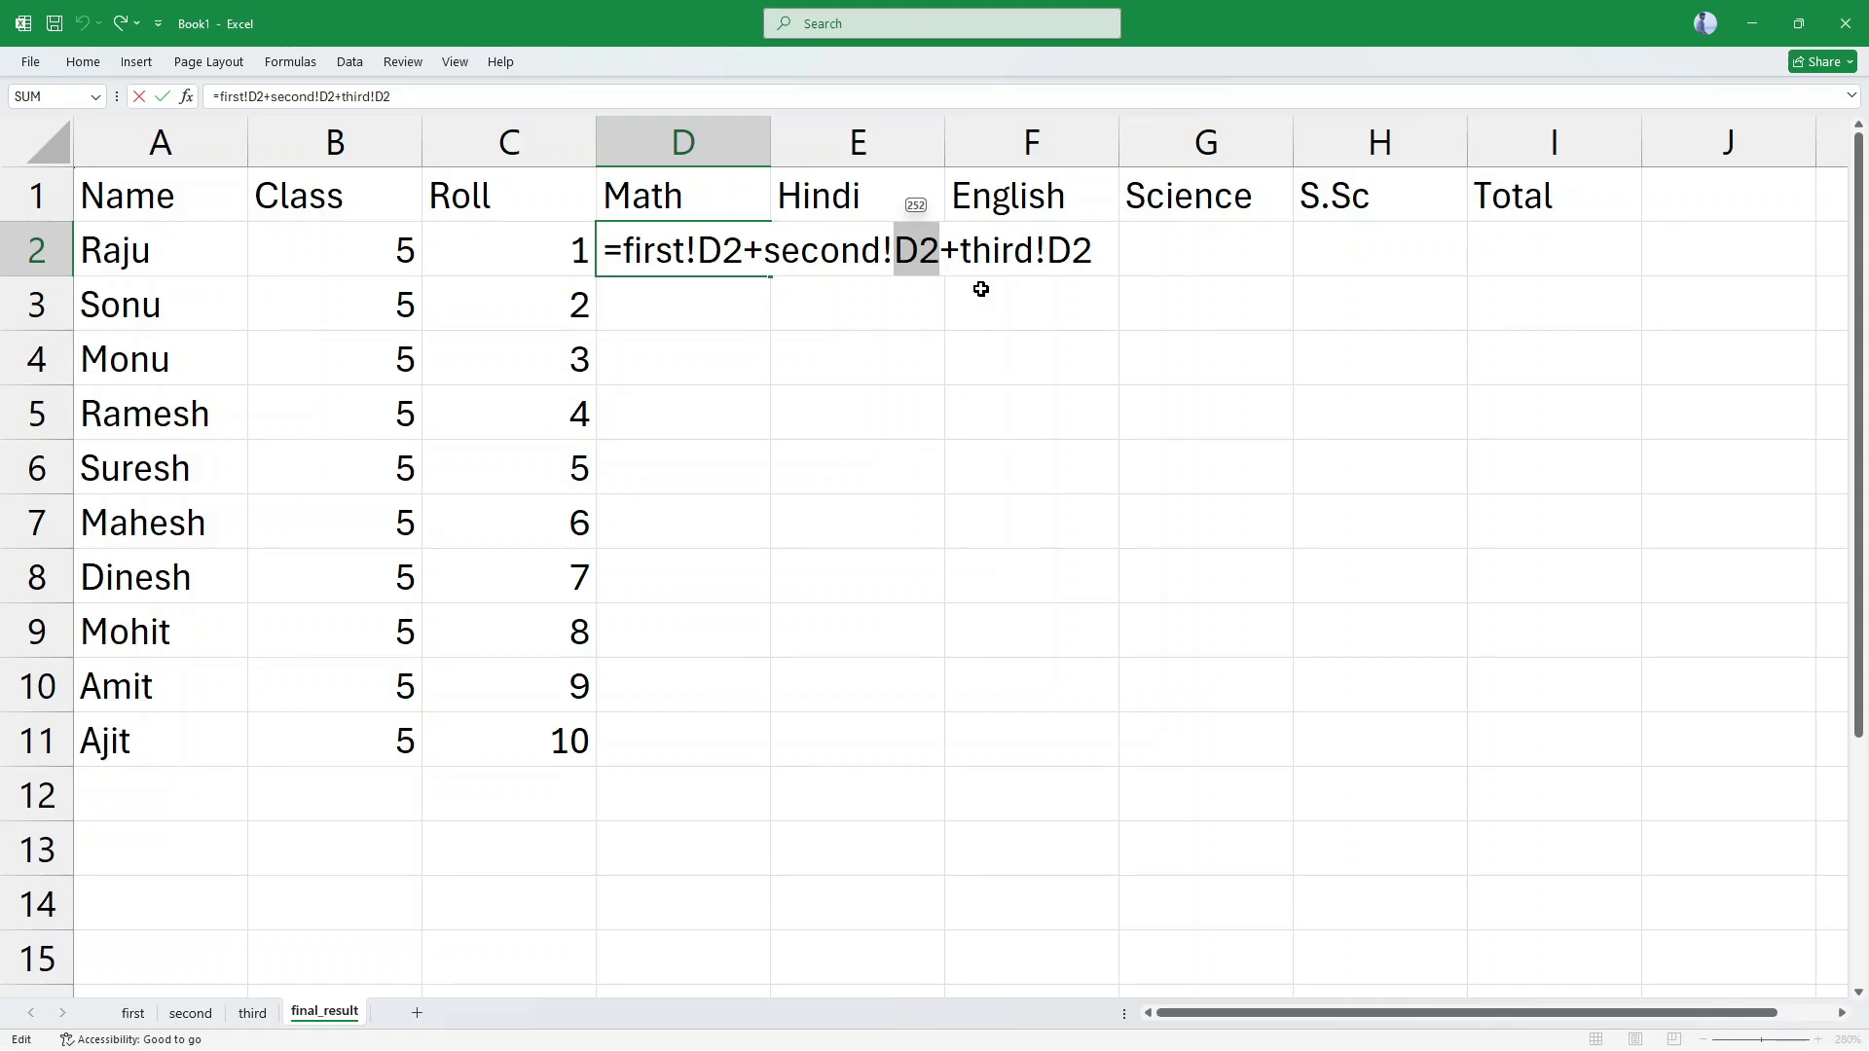
click(976, 249)
drag(1034, 251, 1053, 255)
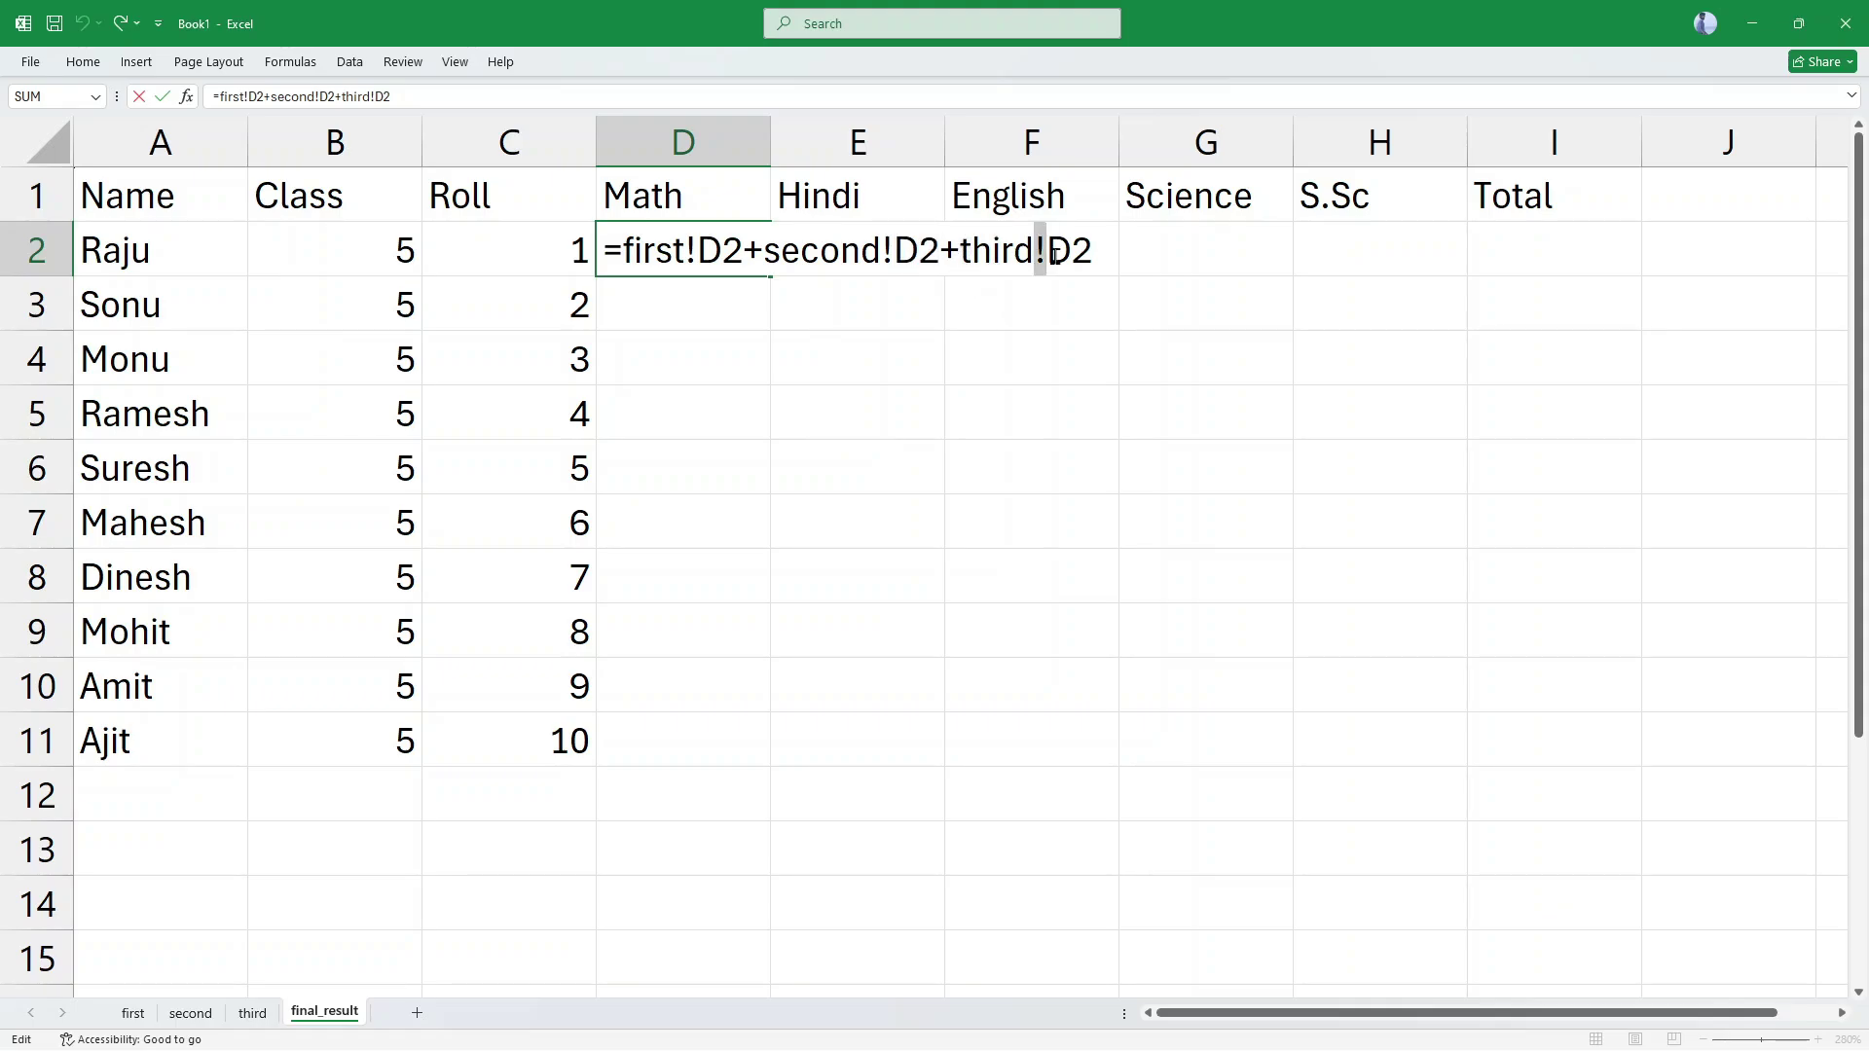
click(1055, 252)
drag(1055, 252, 1098, 252)
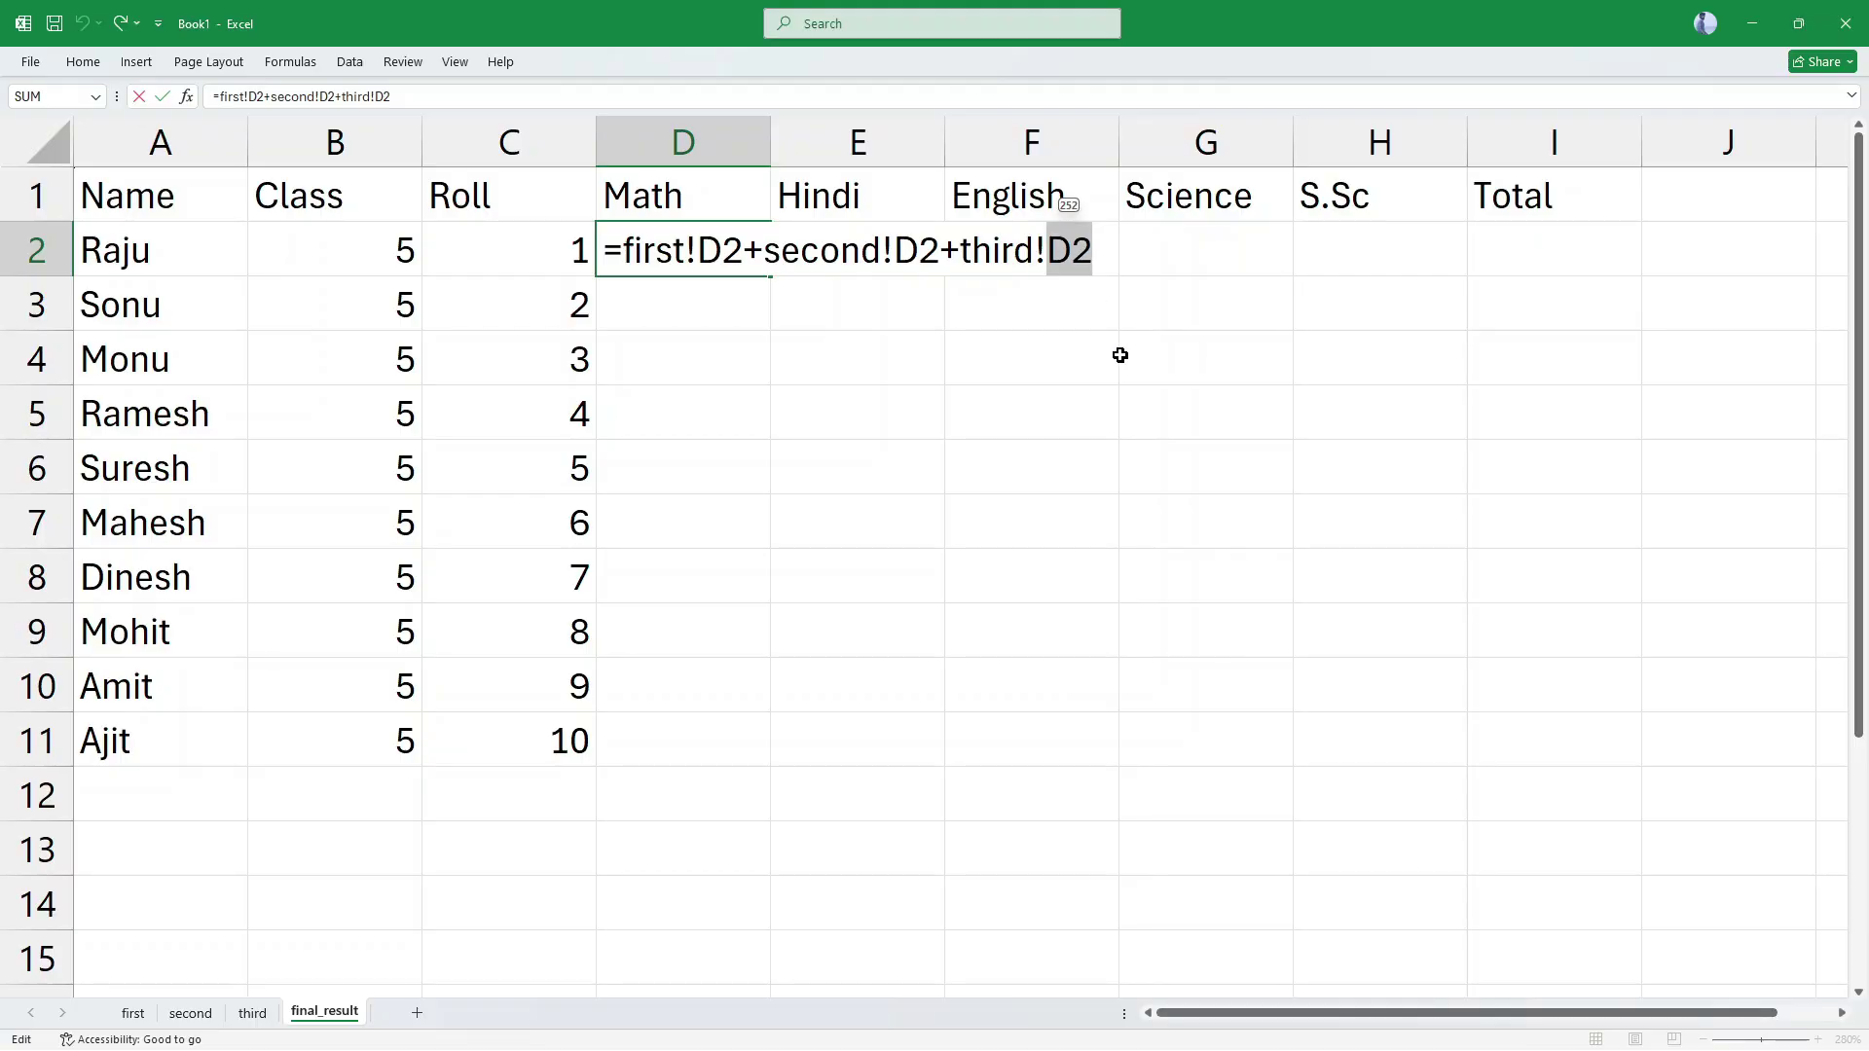
key(Return)
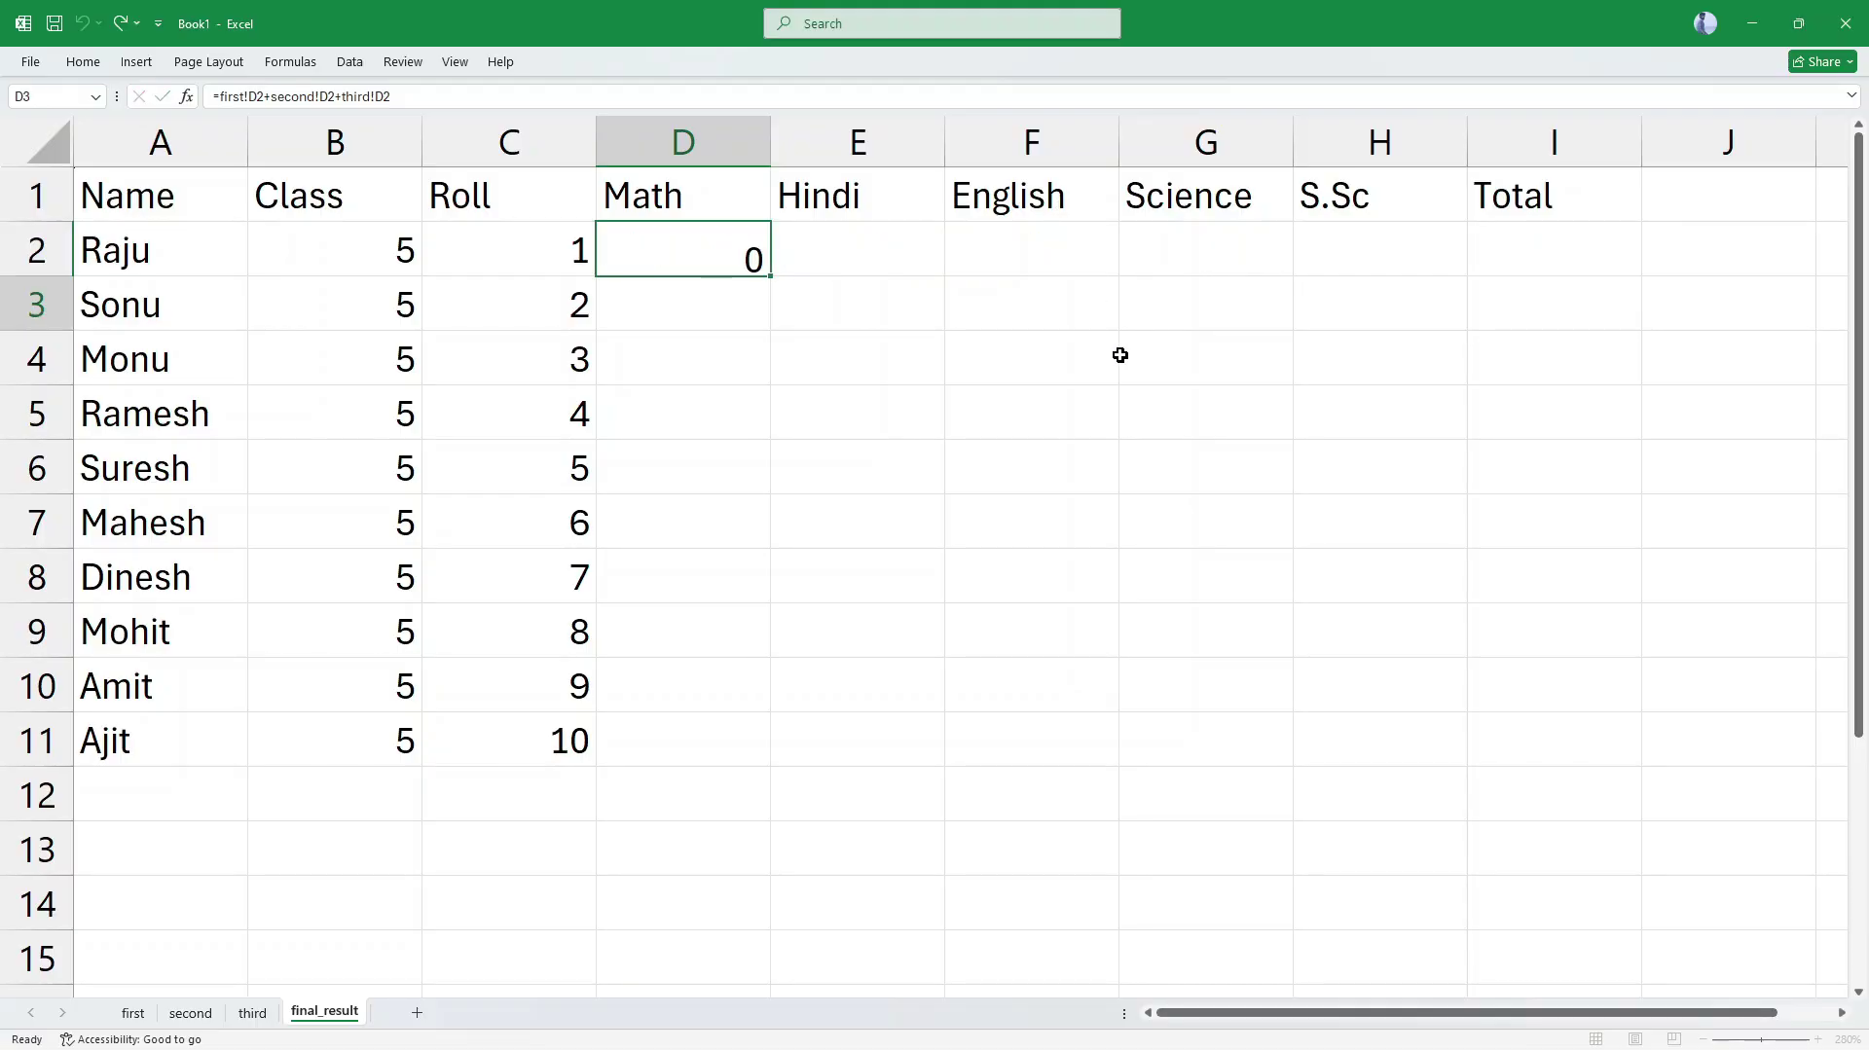
Step: Fill the D2 Math formula down to D11 for all ten students
click(745, 245)
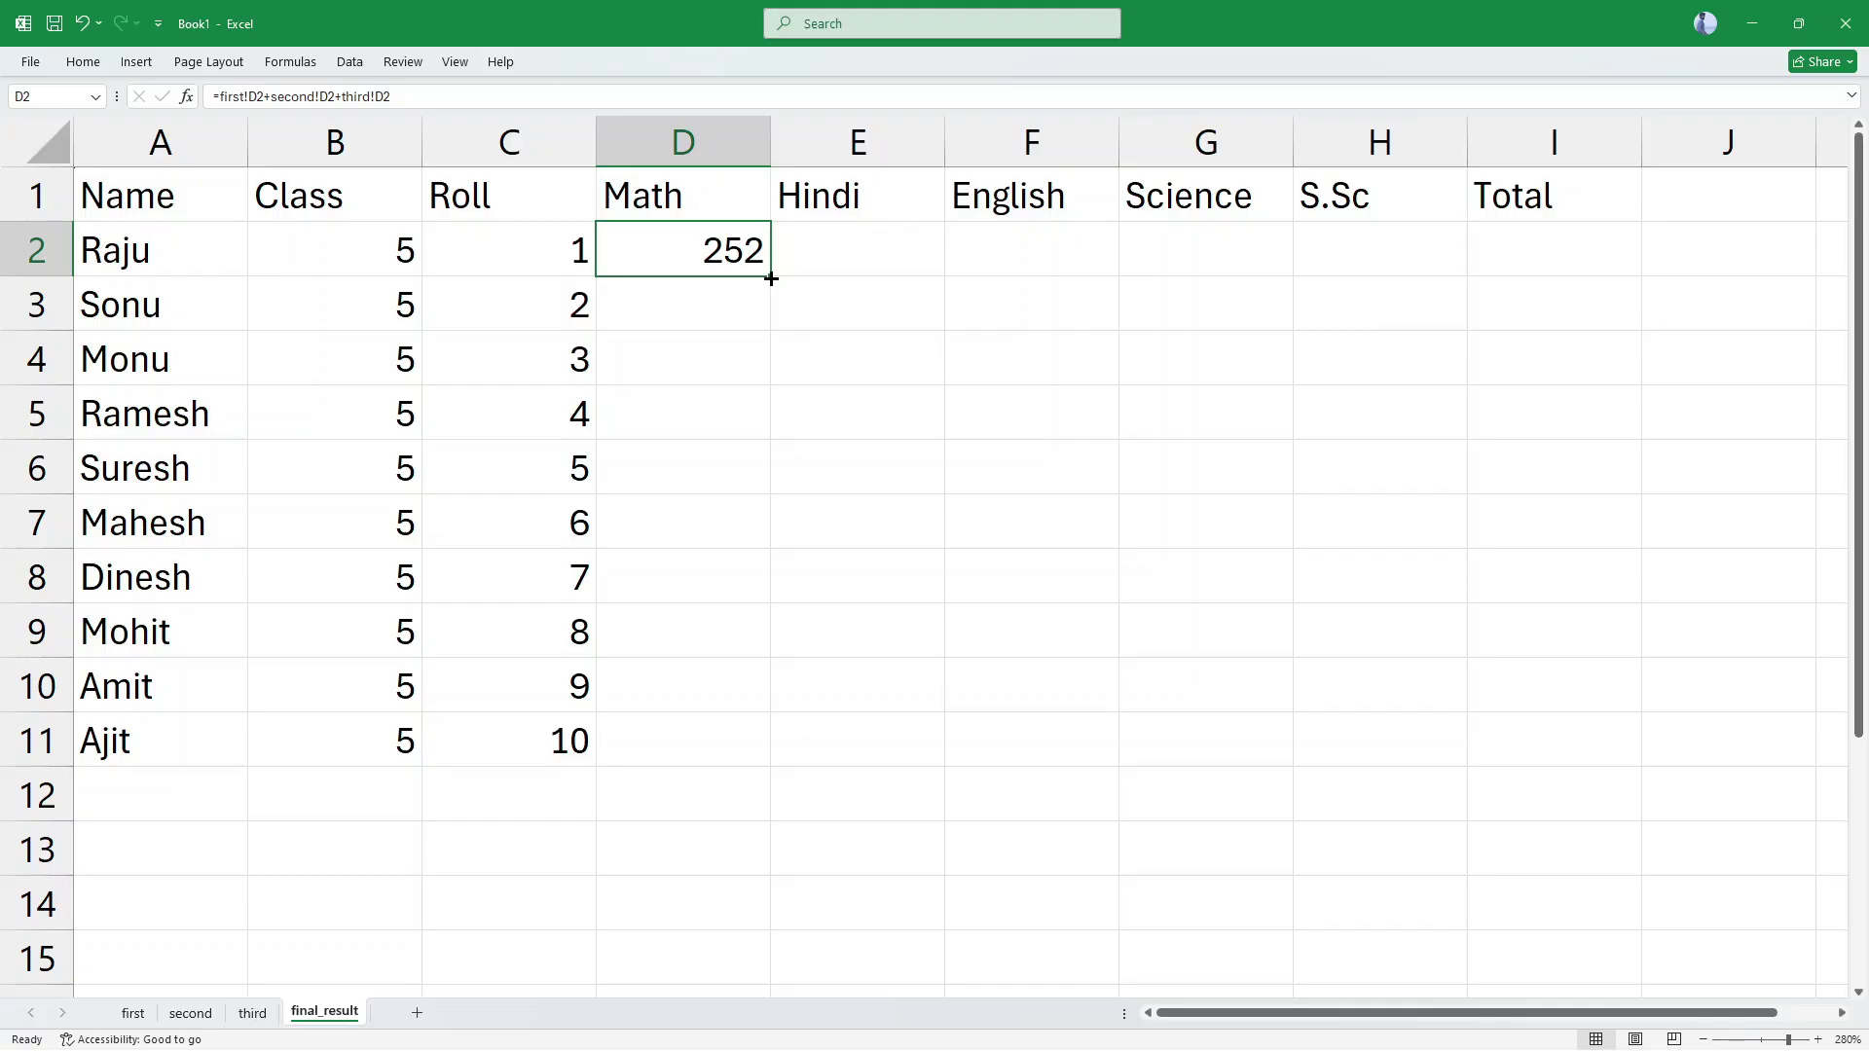
drag(771, 278, 759, 763)
click(971, 619)
Step: Extend the cross-sheet addition formula from D2 across to H2 and down to row 11 for the Hindi to S.Sc columns
click(744, 251)
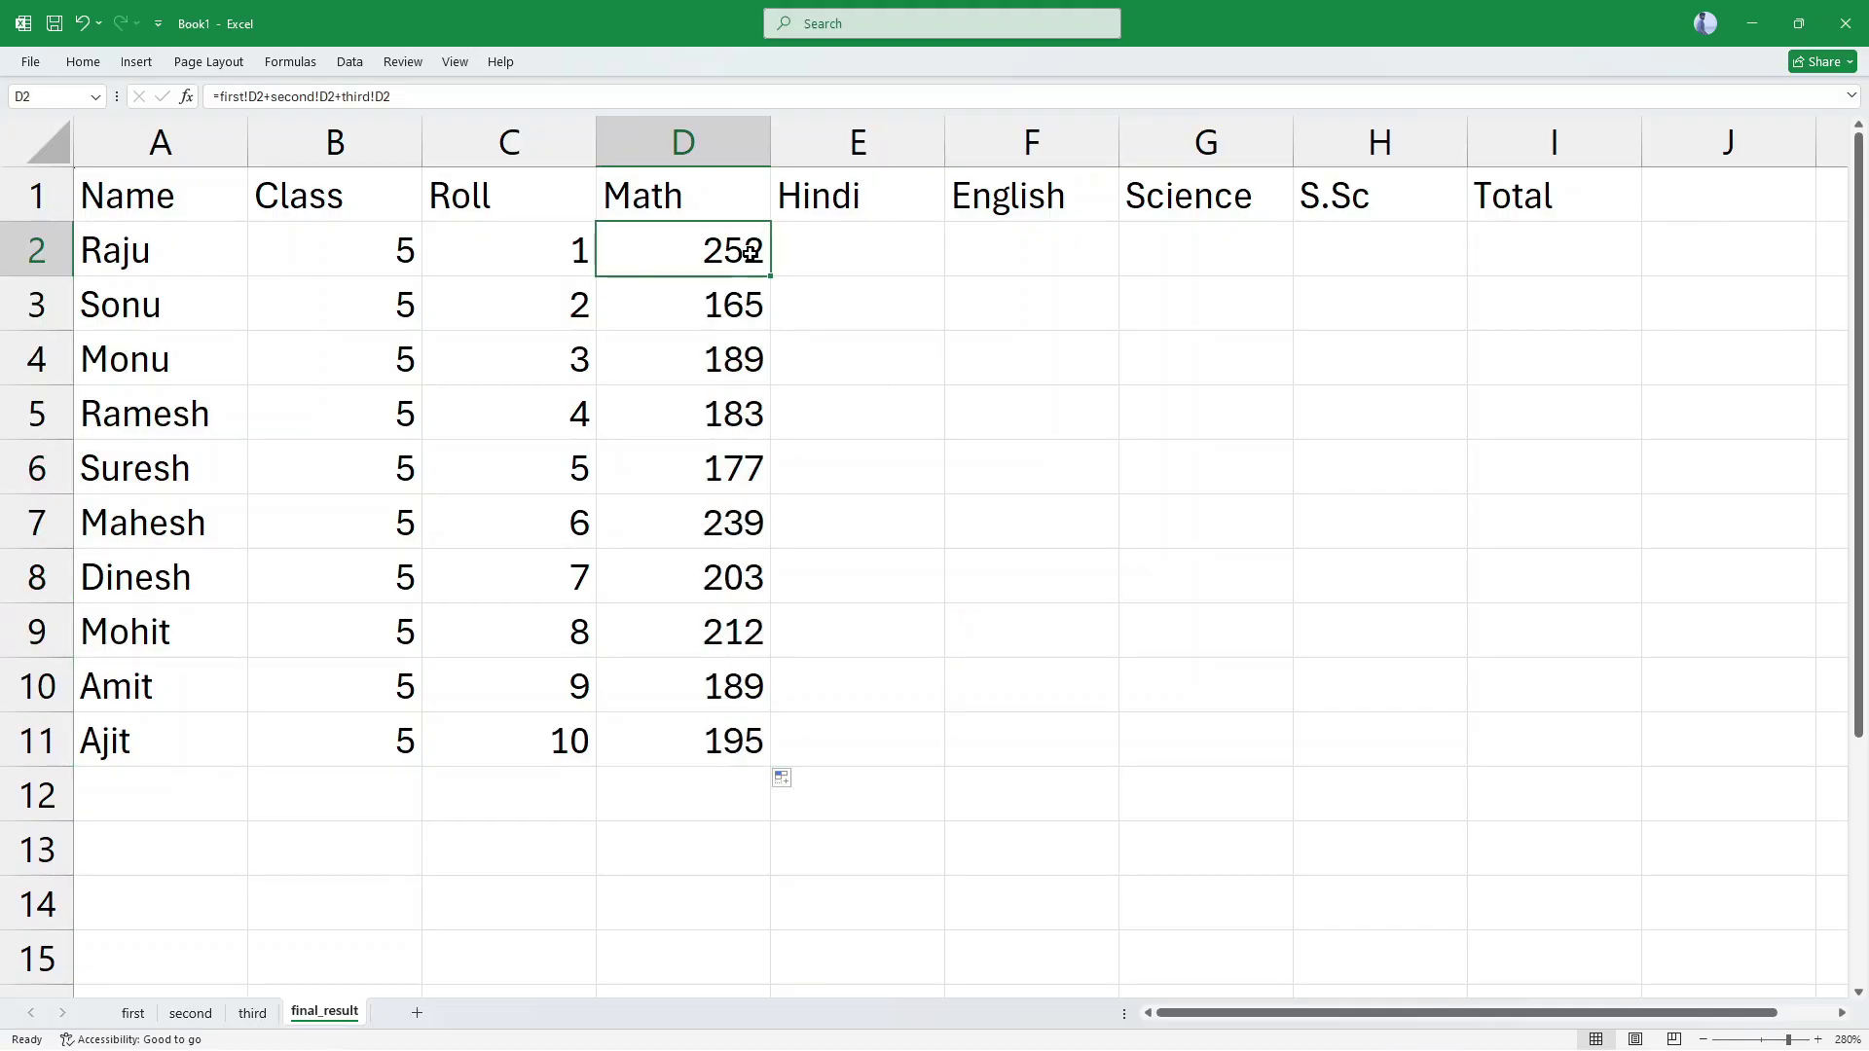
drag(772, 275, 1391, 272)
click(1122, 404)
drag(818, 262, 1465, 754)
click(847, 843)
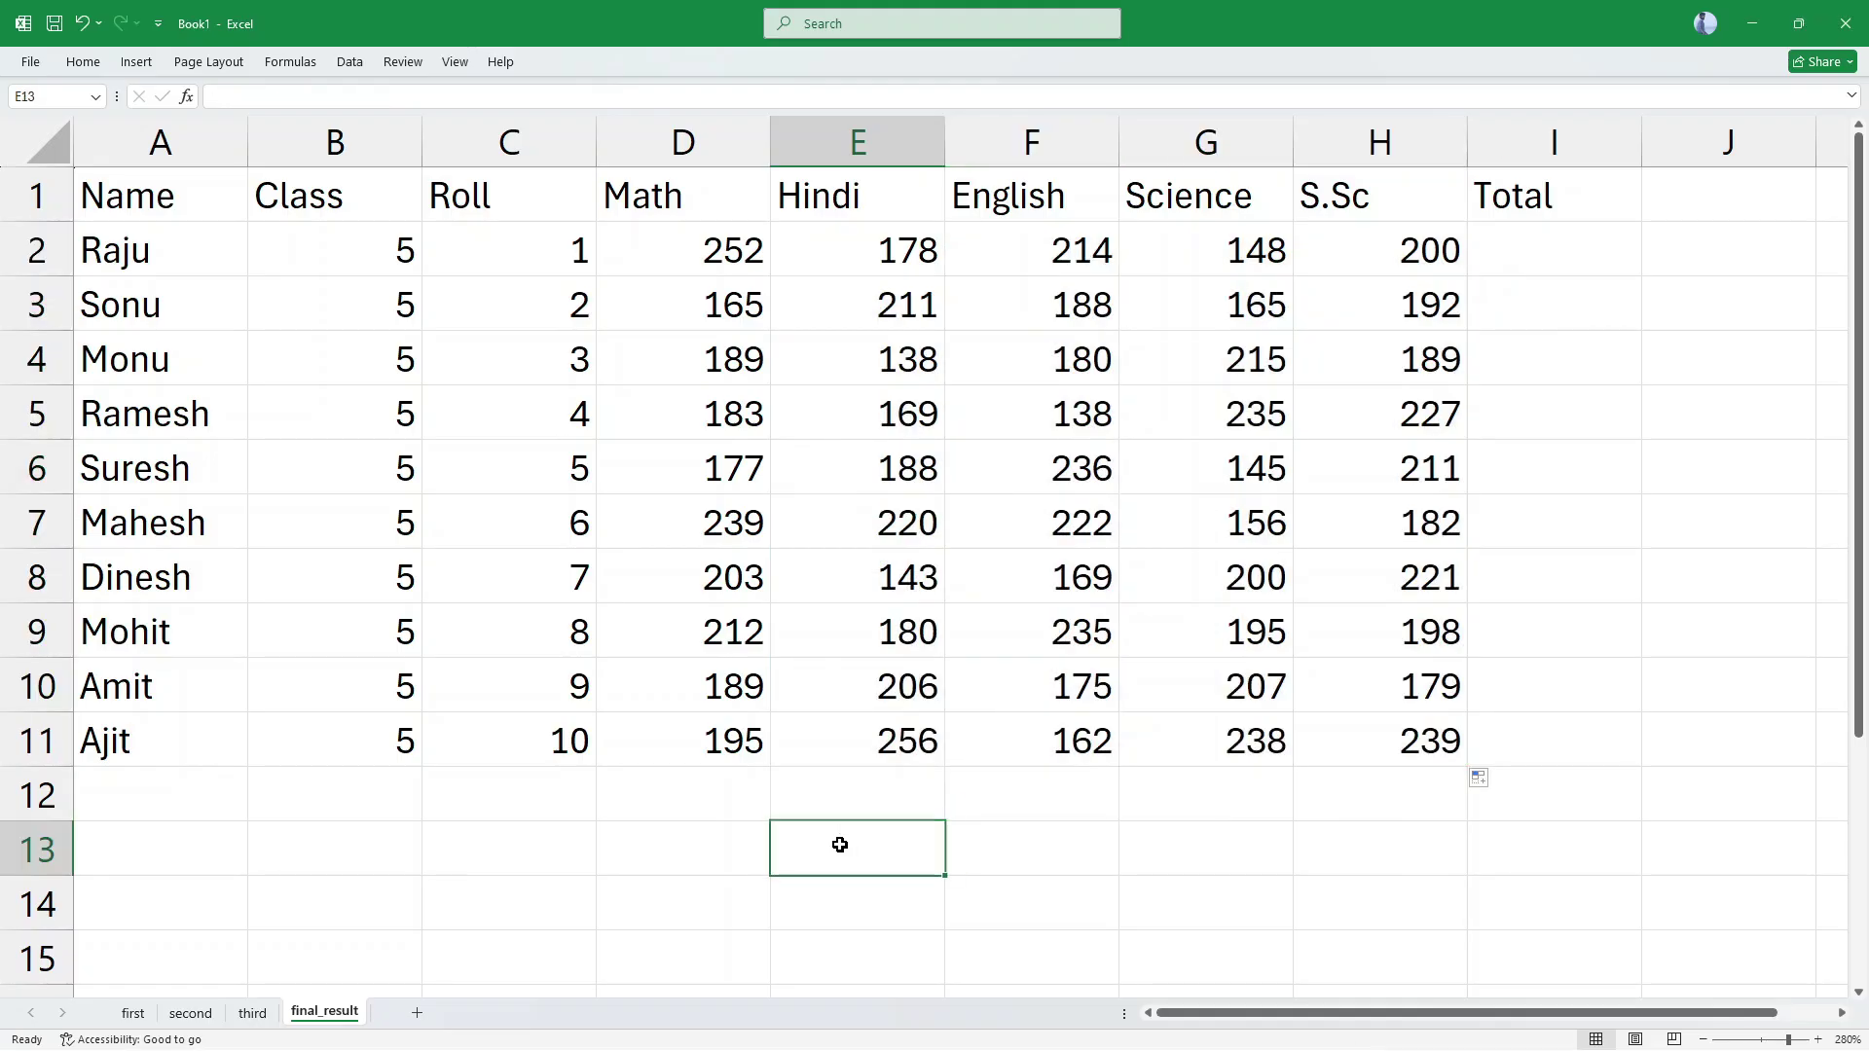
Step: Compare roll number 1's S.Sc mark in H2 on the first, second and third sheets with the S.Sc column of final_result
click(1392, 263)
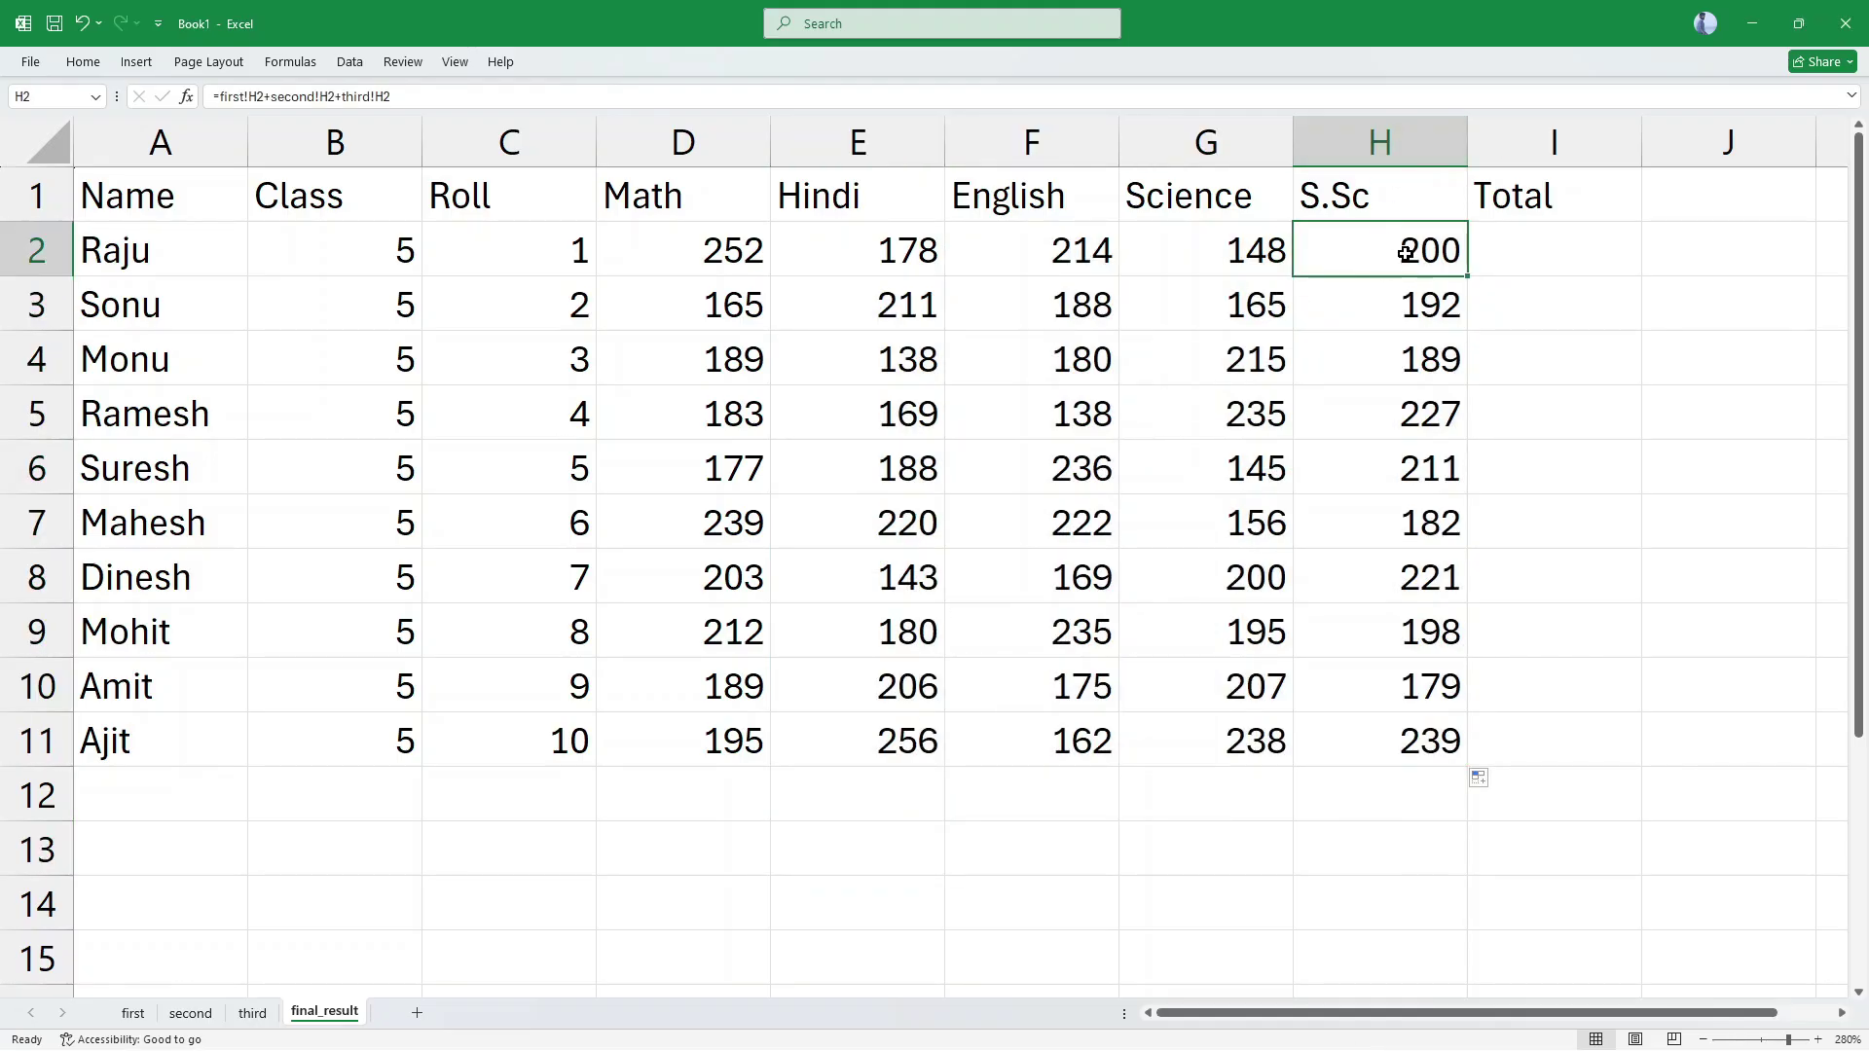
click(132, 1015)
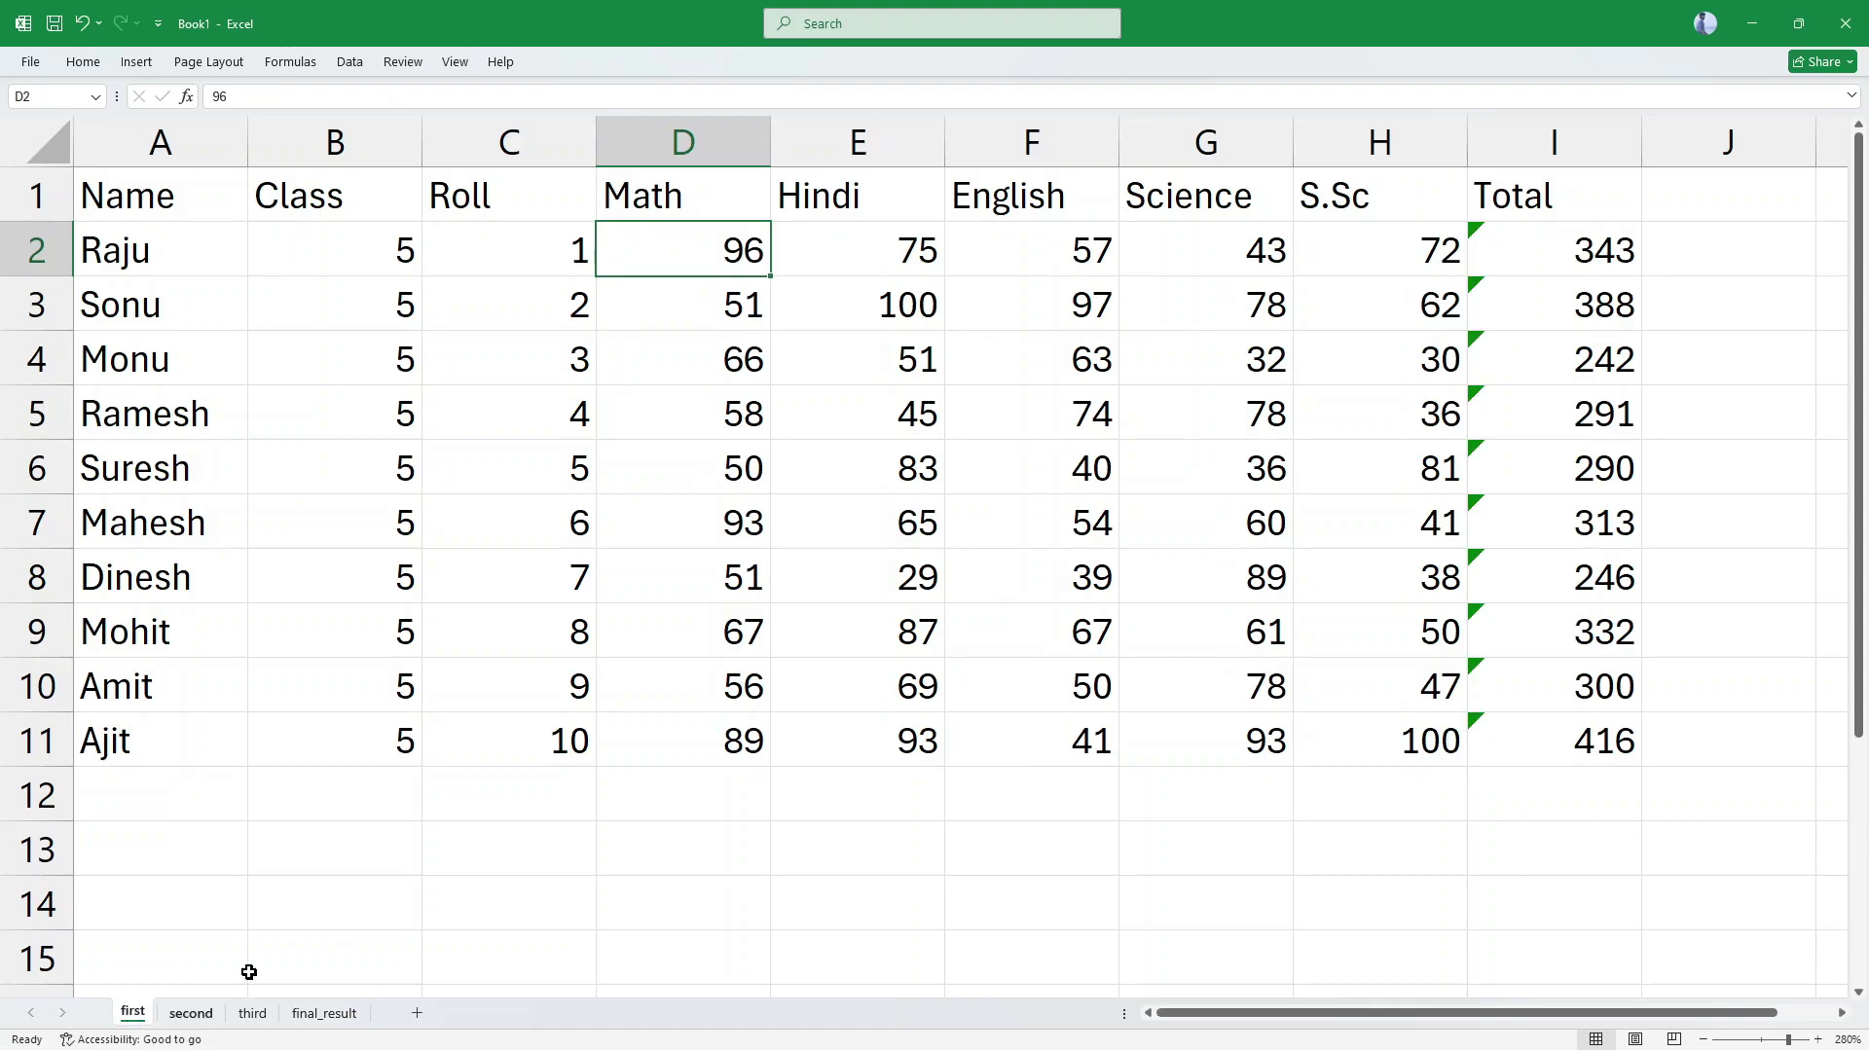
click(1406, 271)
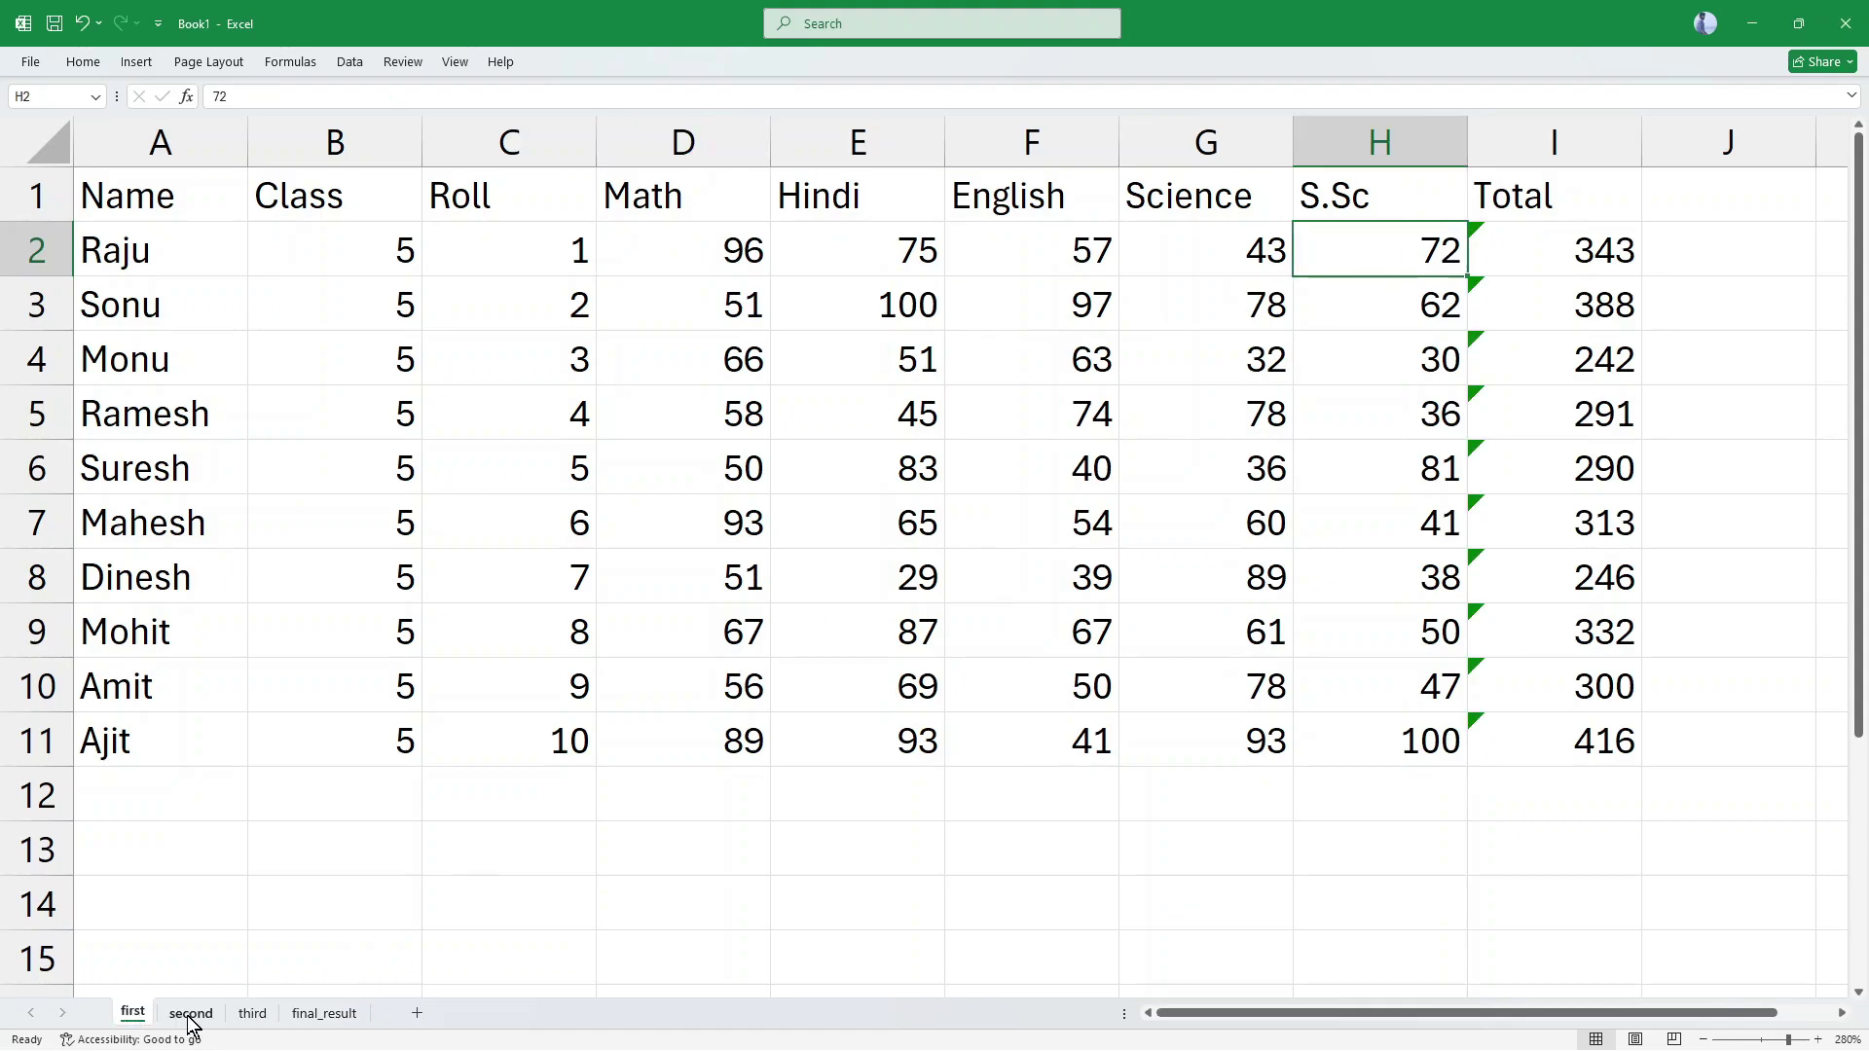
click(190, 1016)
click(1445, 267)
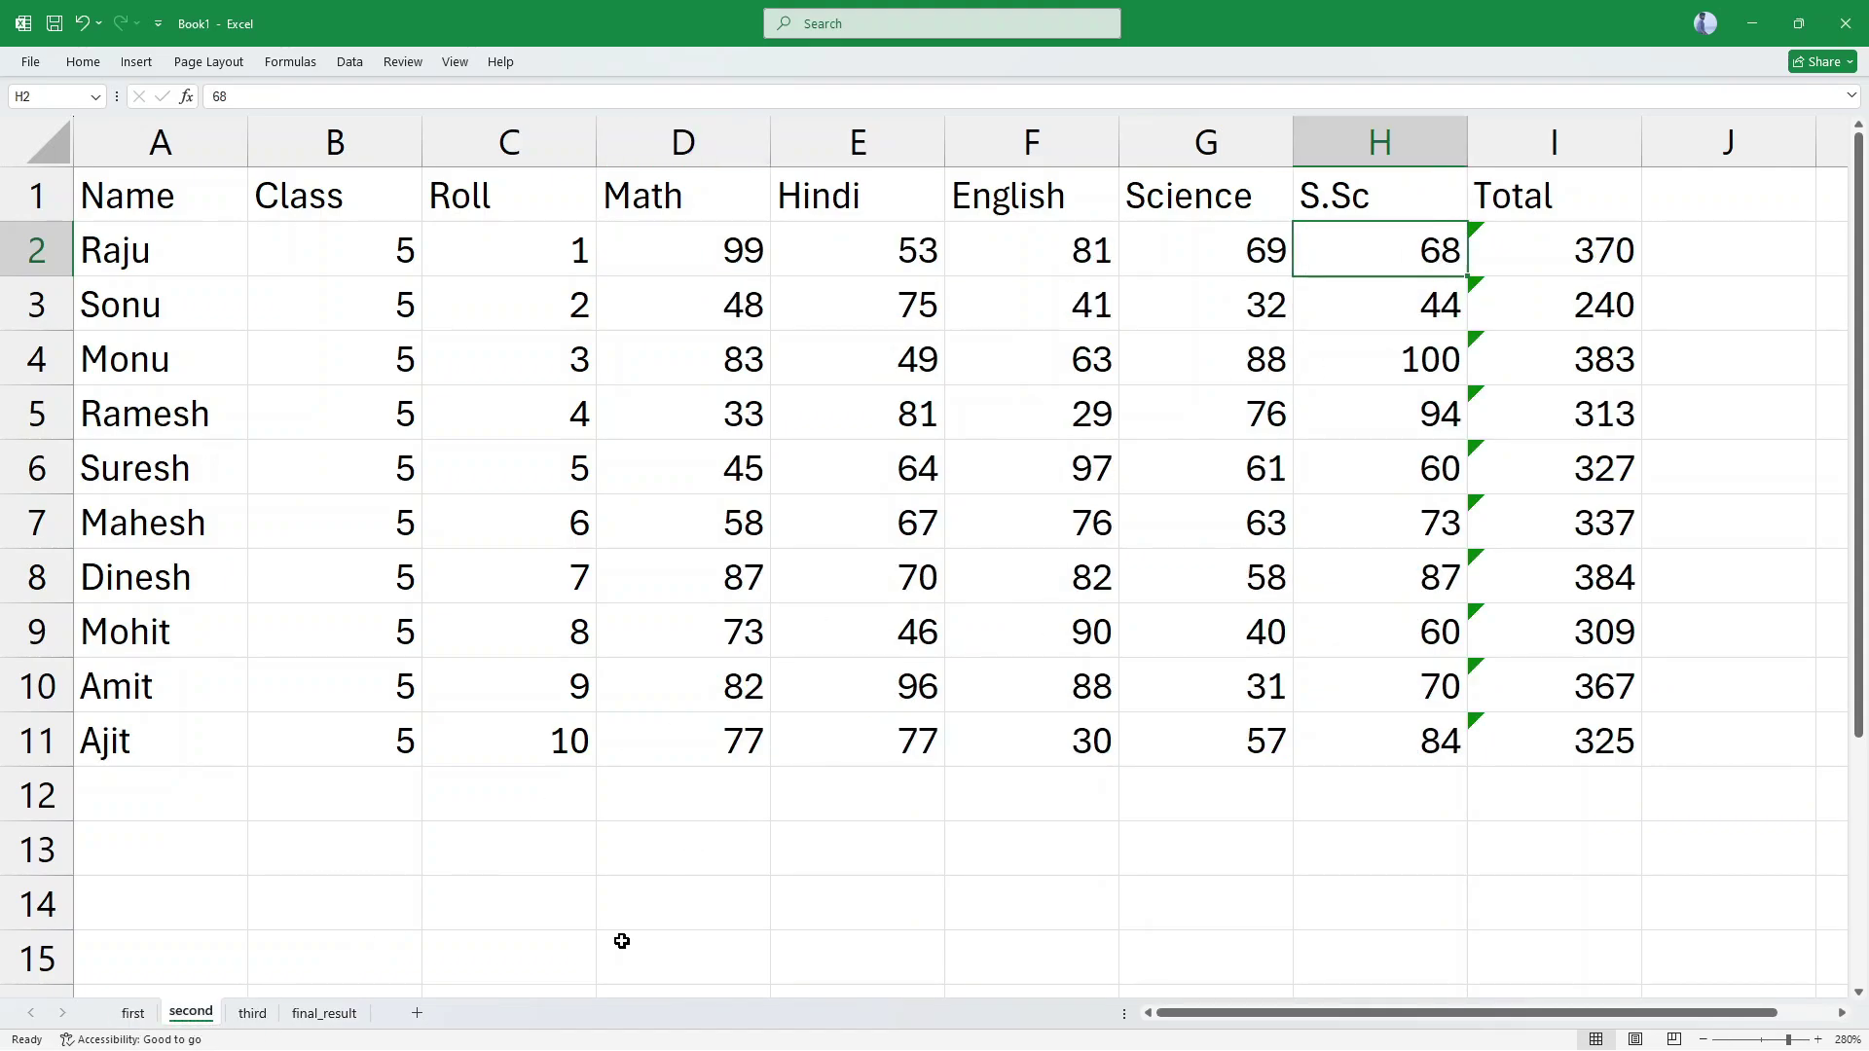
click(252, 1015)
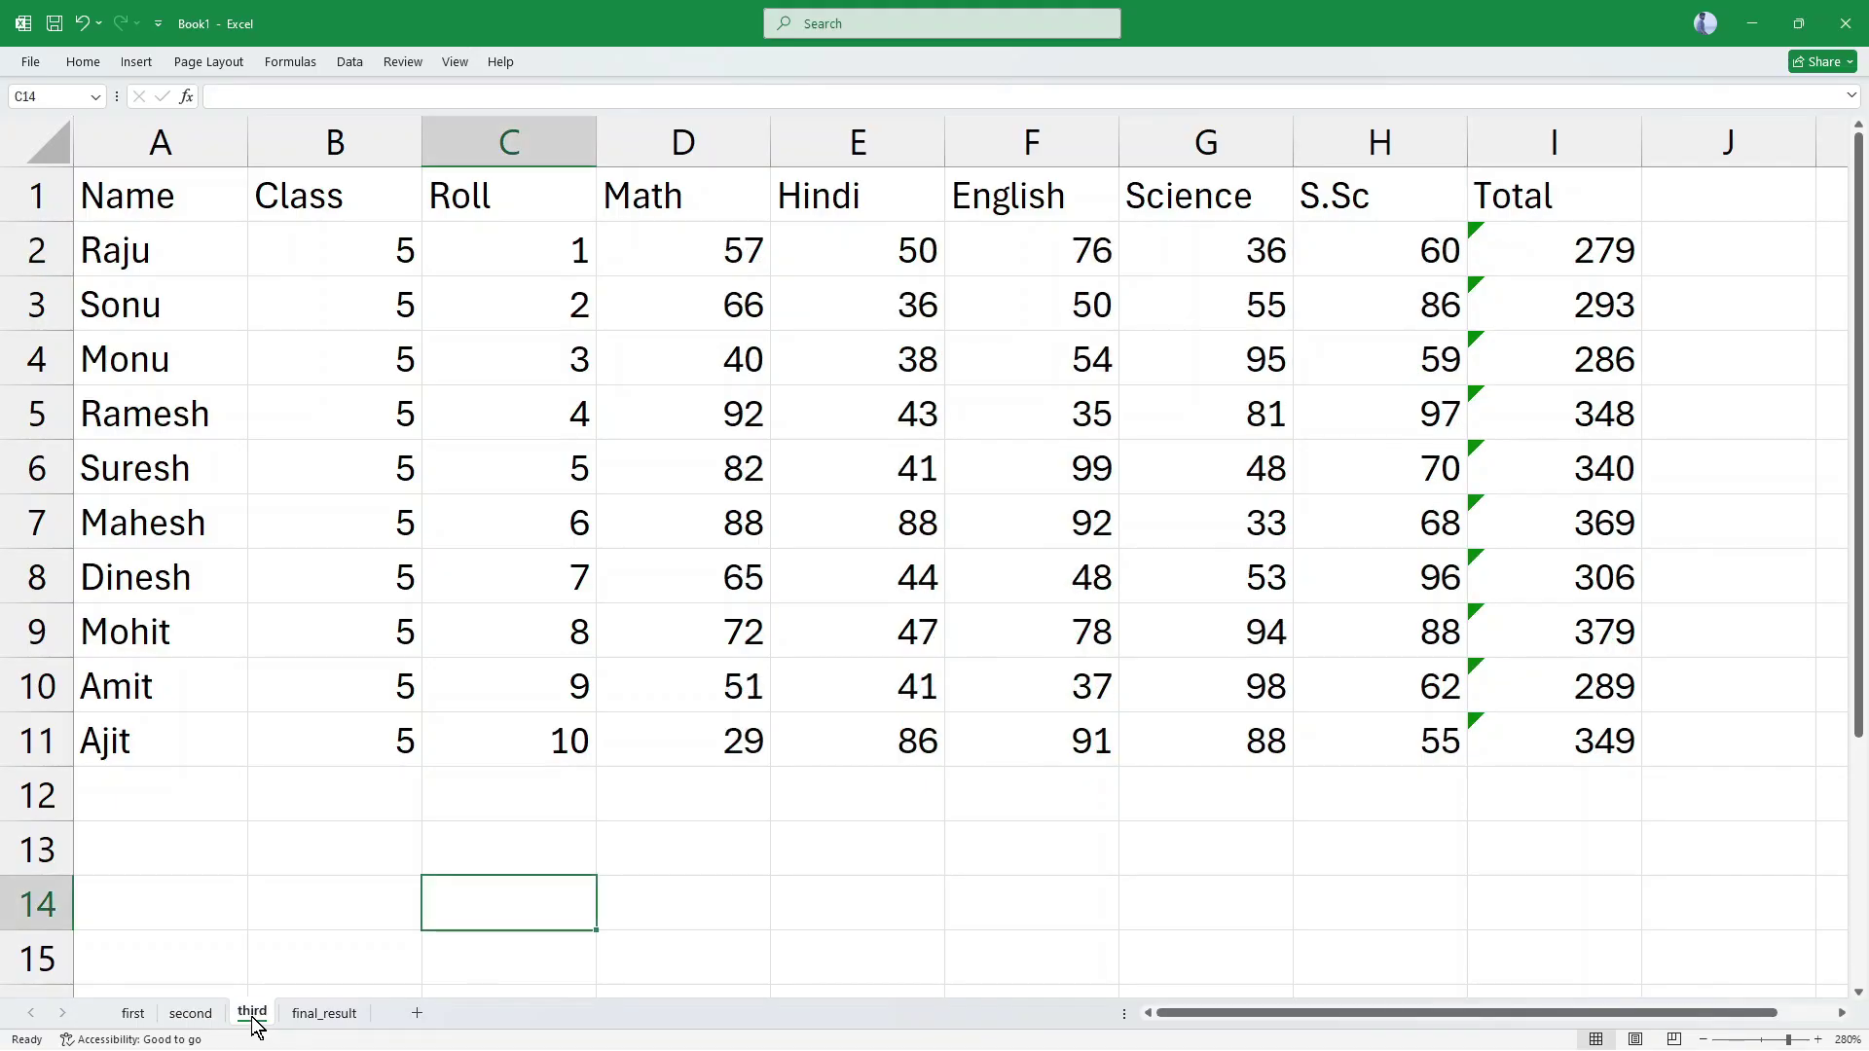
click(1445, 249)
click(331, 1015)
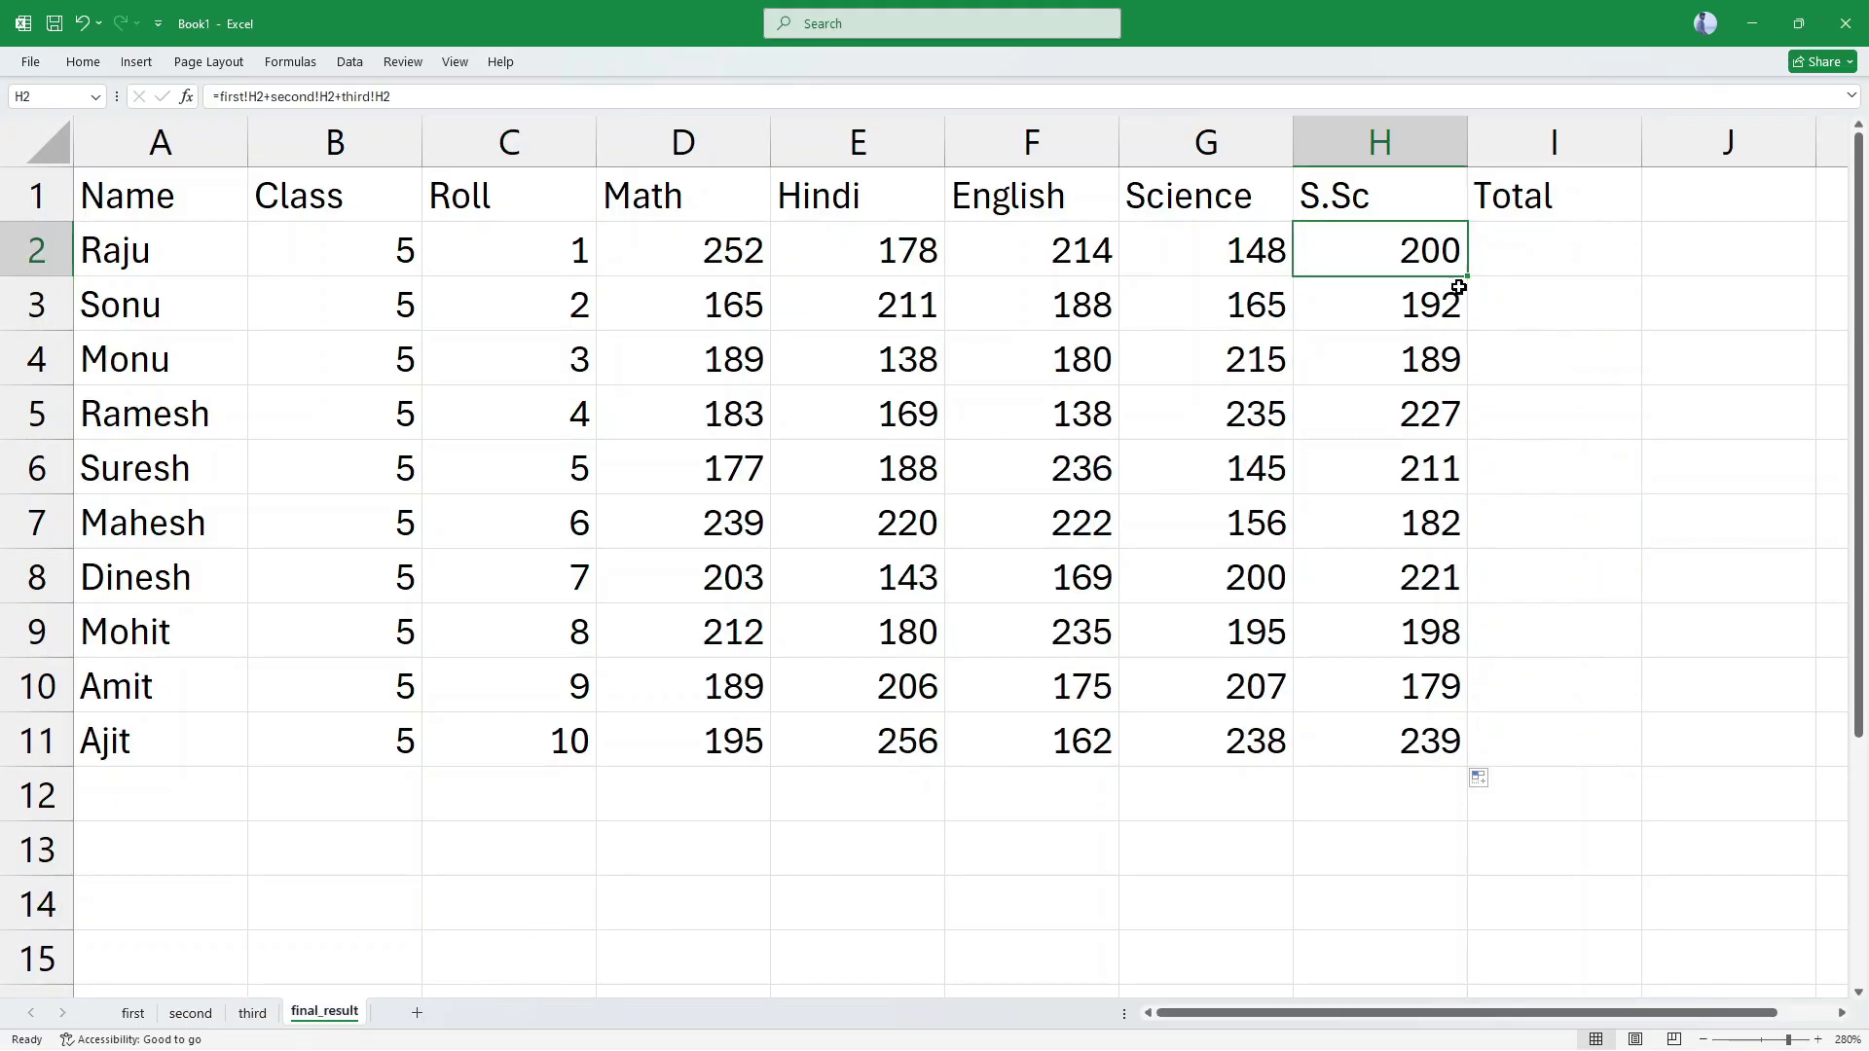
drag(1424, 250, 1427, 734)
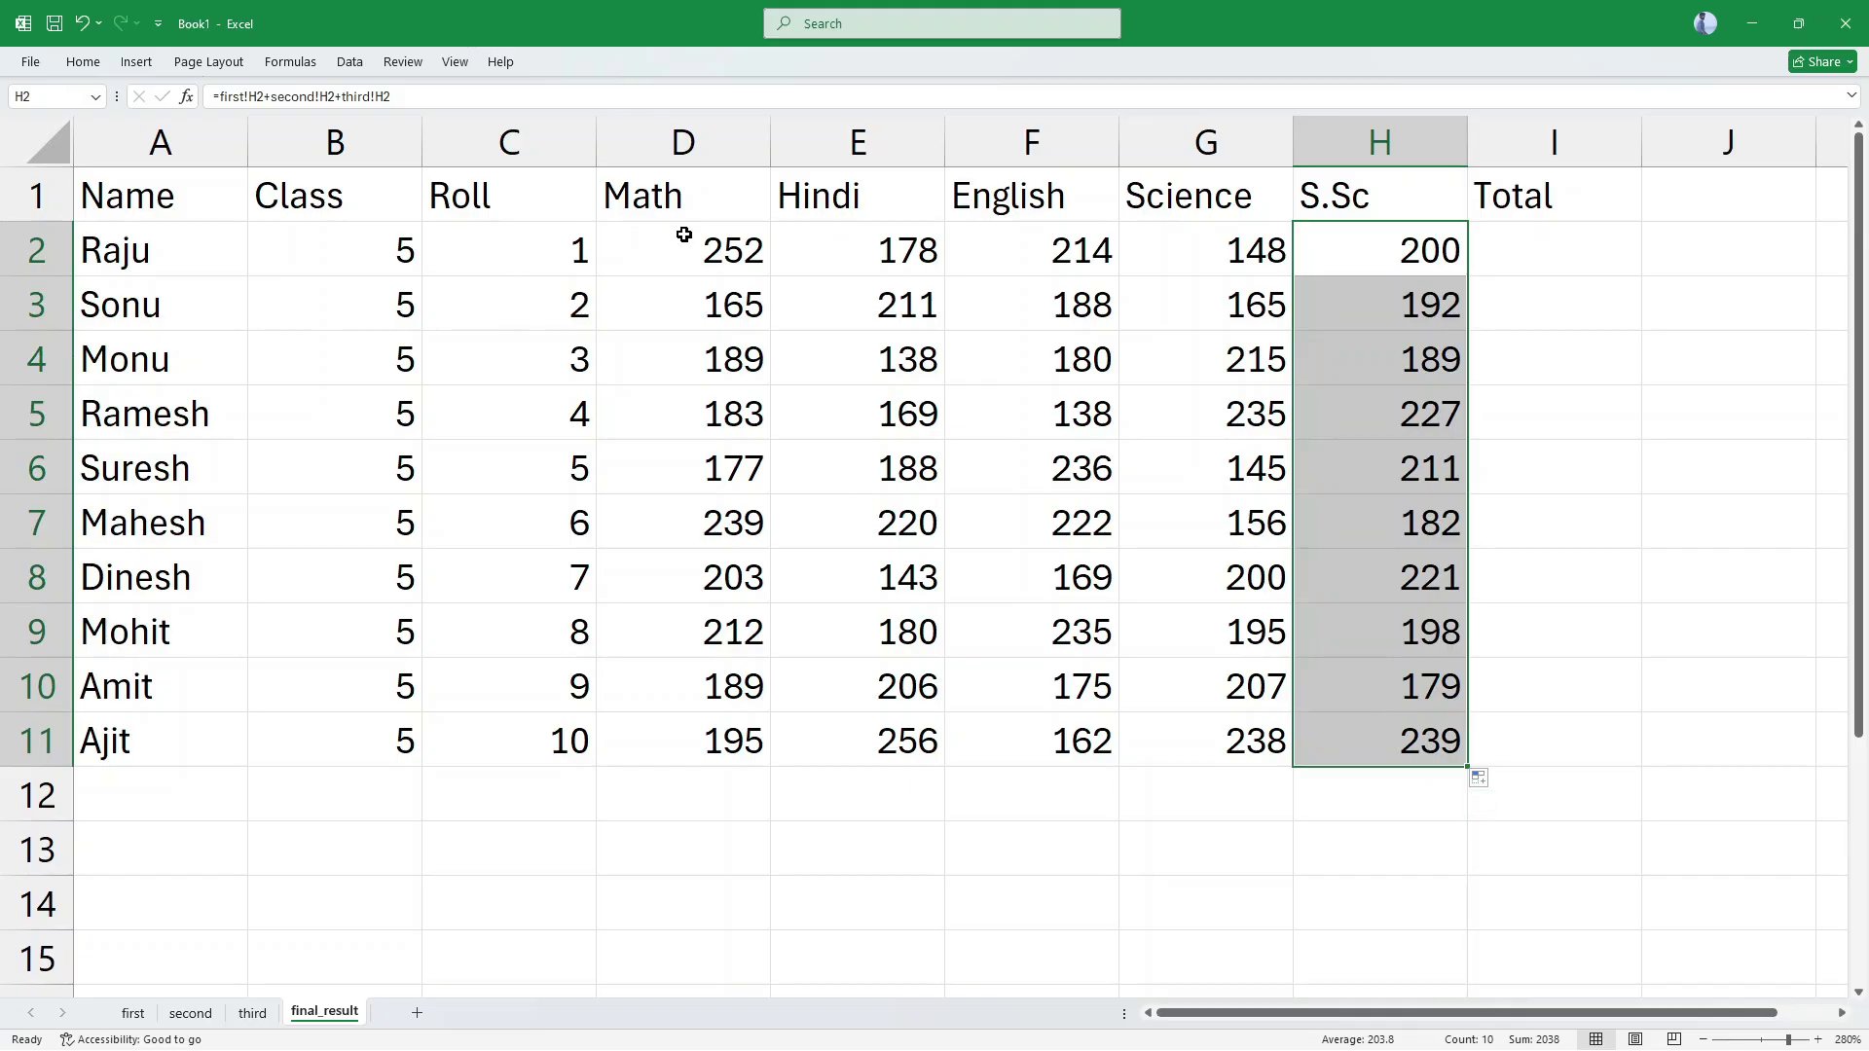
Step: Sum each student's subject marks in D2:H11 into the Total column I2:I11 with AutoSum
drag(685, 234, 740, 309)
drag(783, 425, 1518, 754)
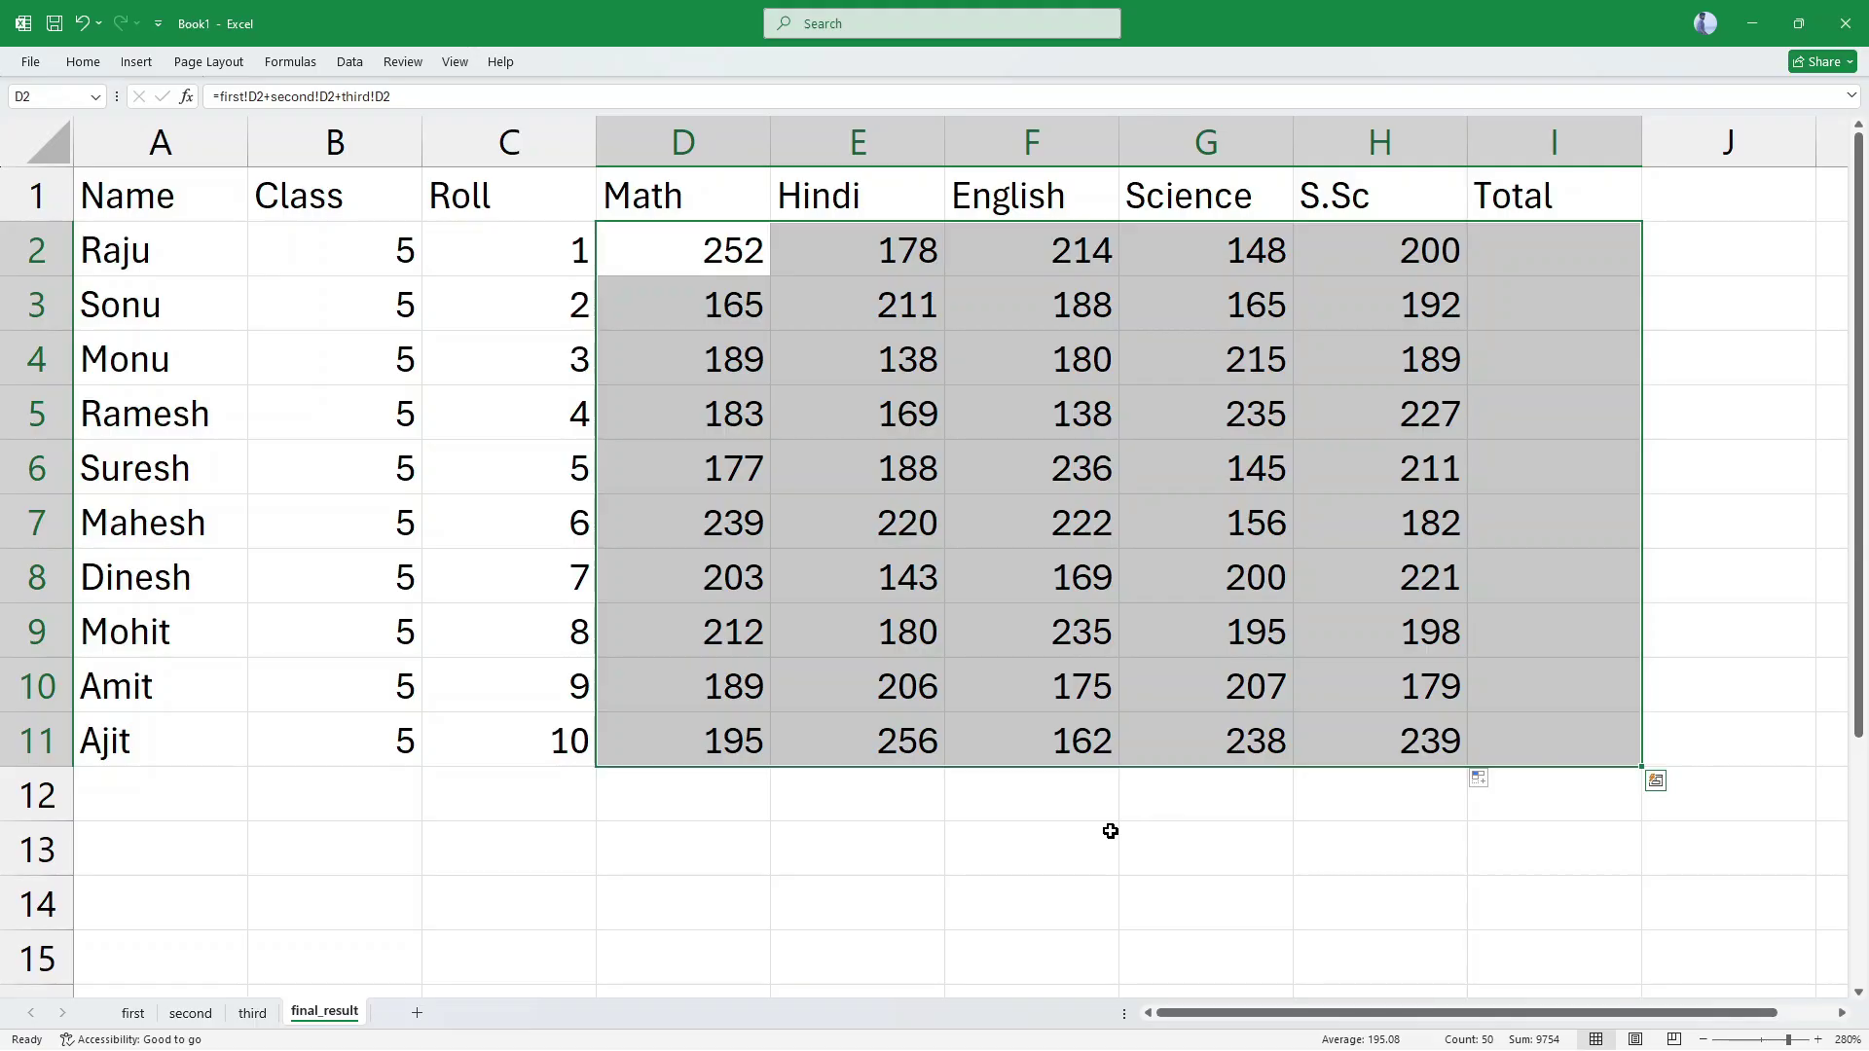
key(alt+equal)
click(1135, 880)
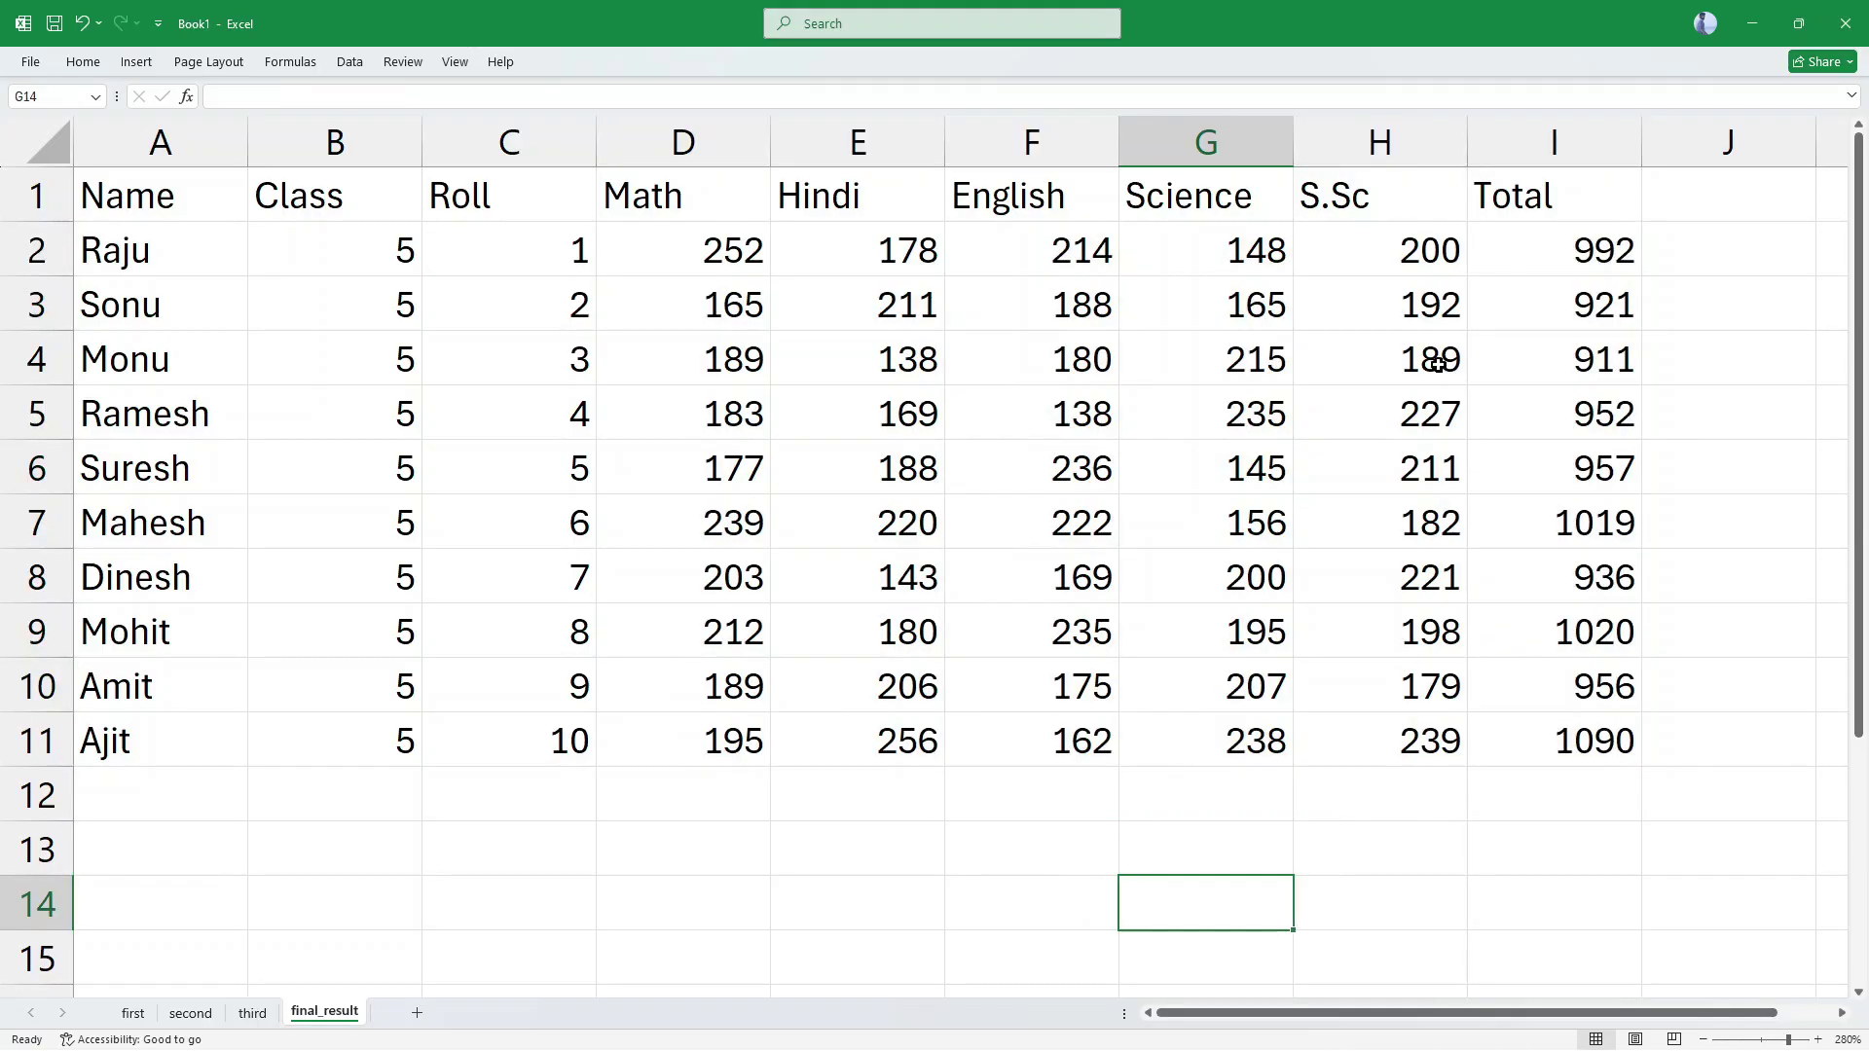
Step: Add a Percentage header in J1 and calculate the percentages in J2:J11, starting with the formula =I2/15 in J2
click(1687, 199)
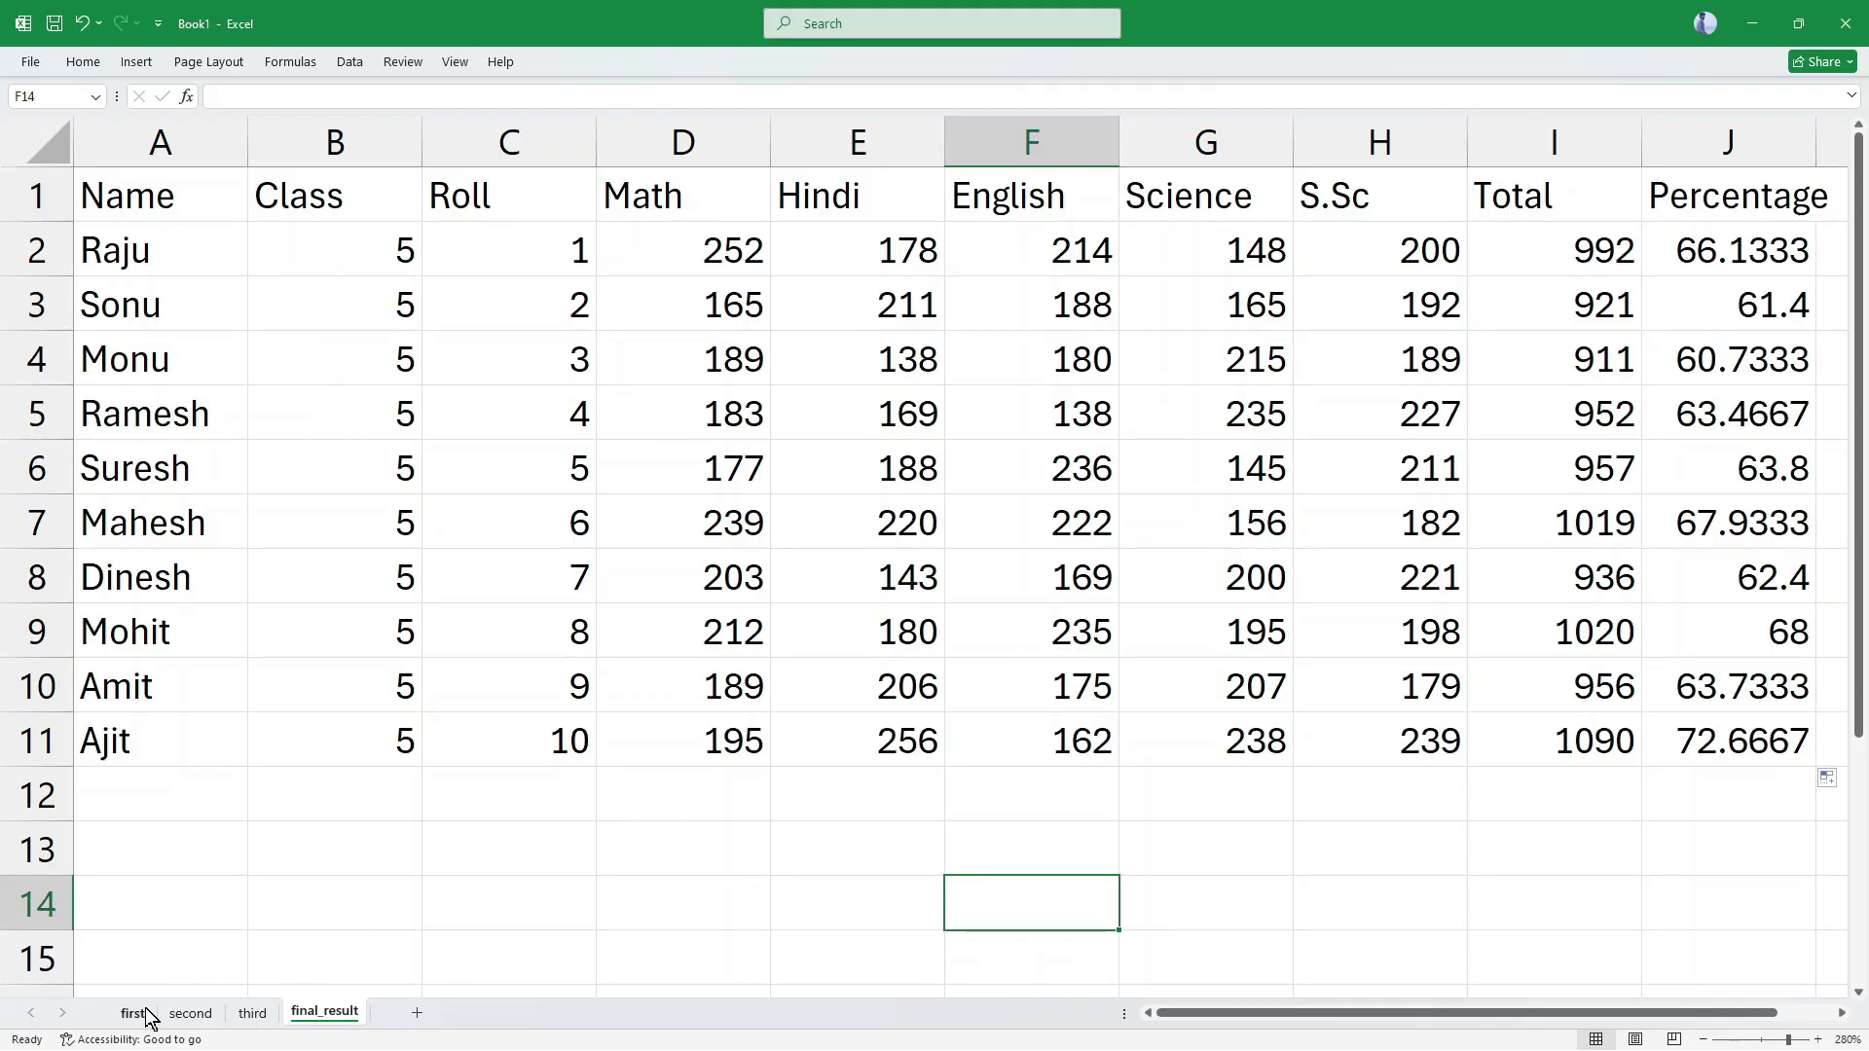
Step: Examine roll number 1's marks in D2:H2 on the first, second and third sheets, and check the percentage formula in J2 of final_result
click(134, 1013)
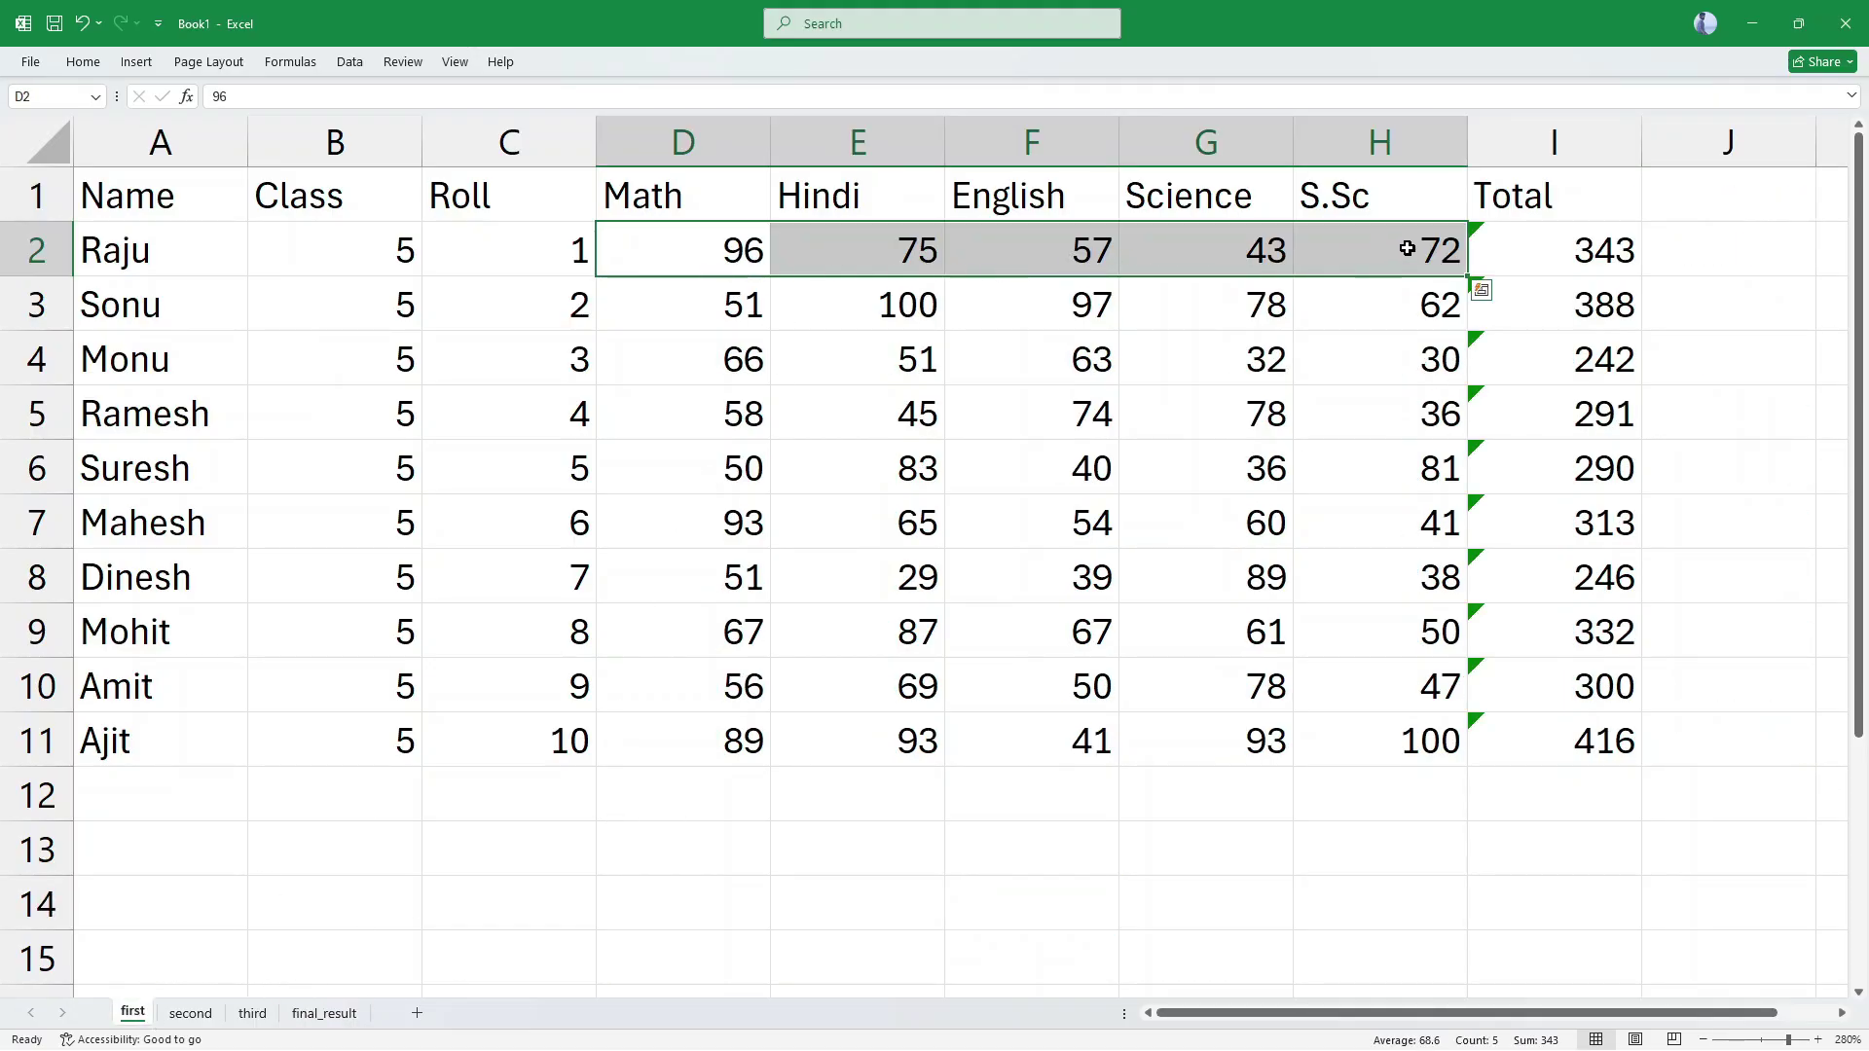
click(190, 1013)
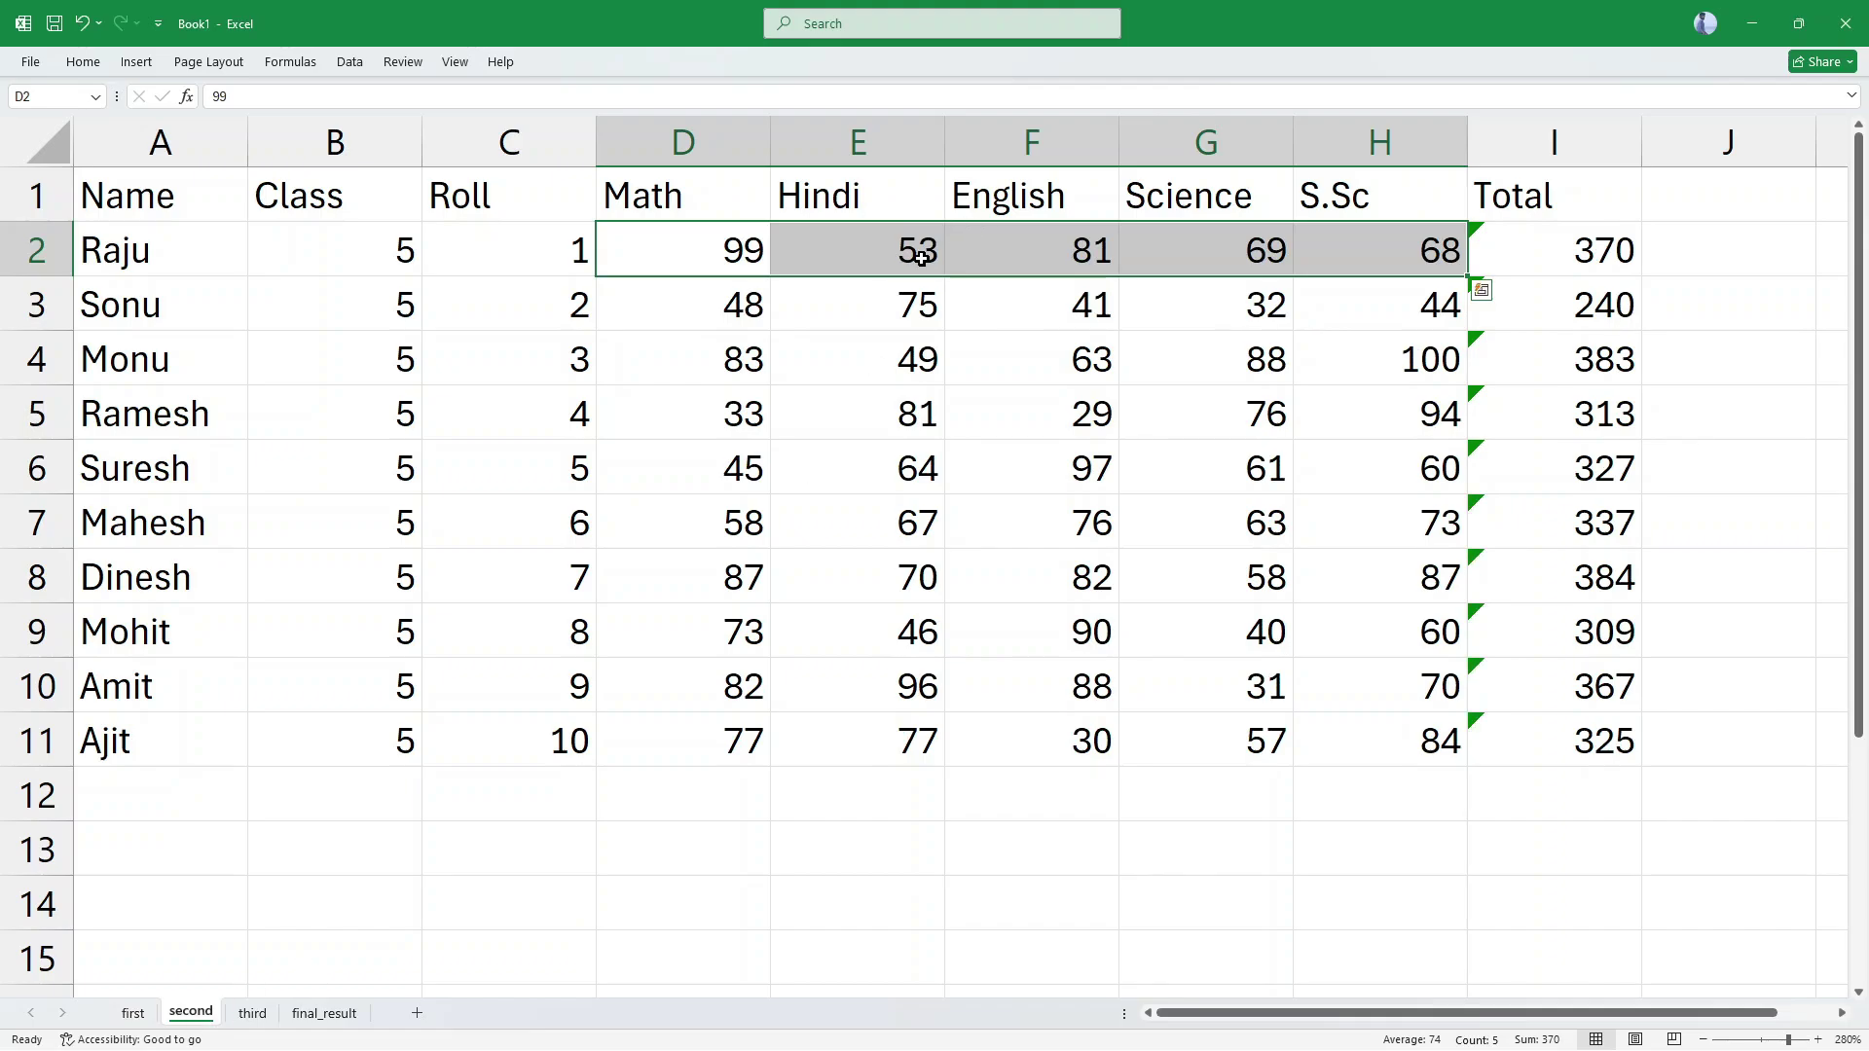
click(252, 1013)
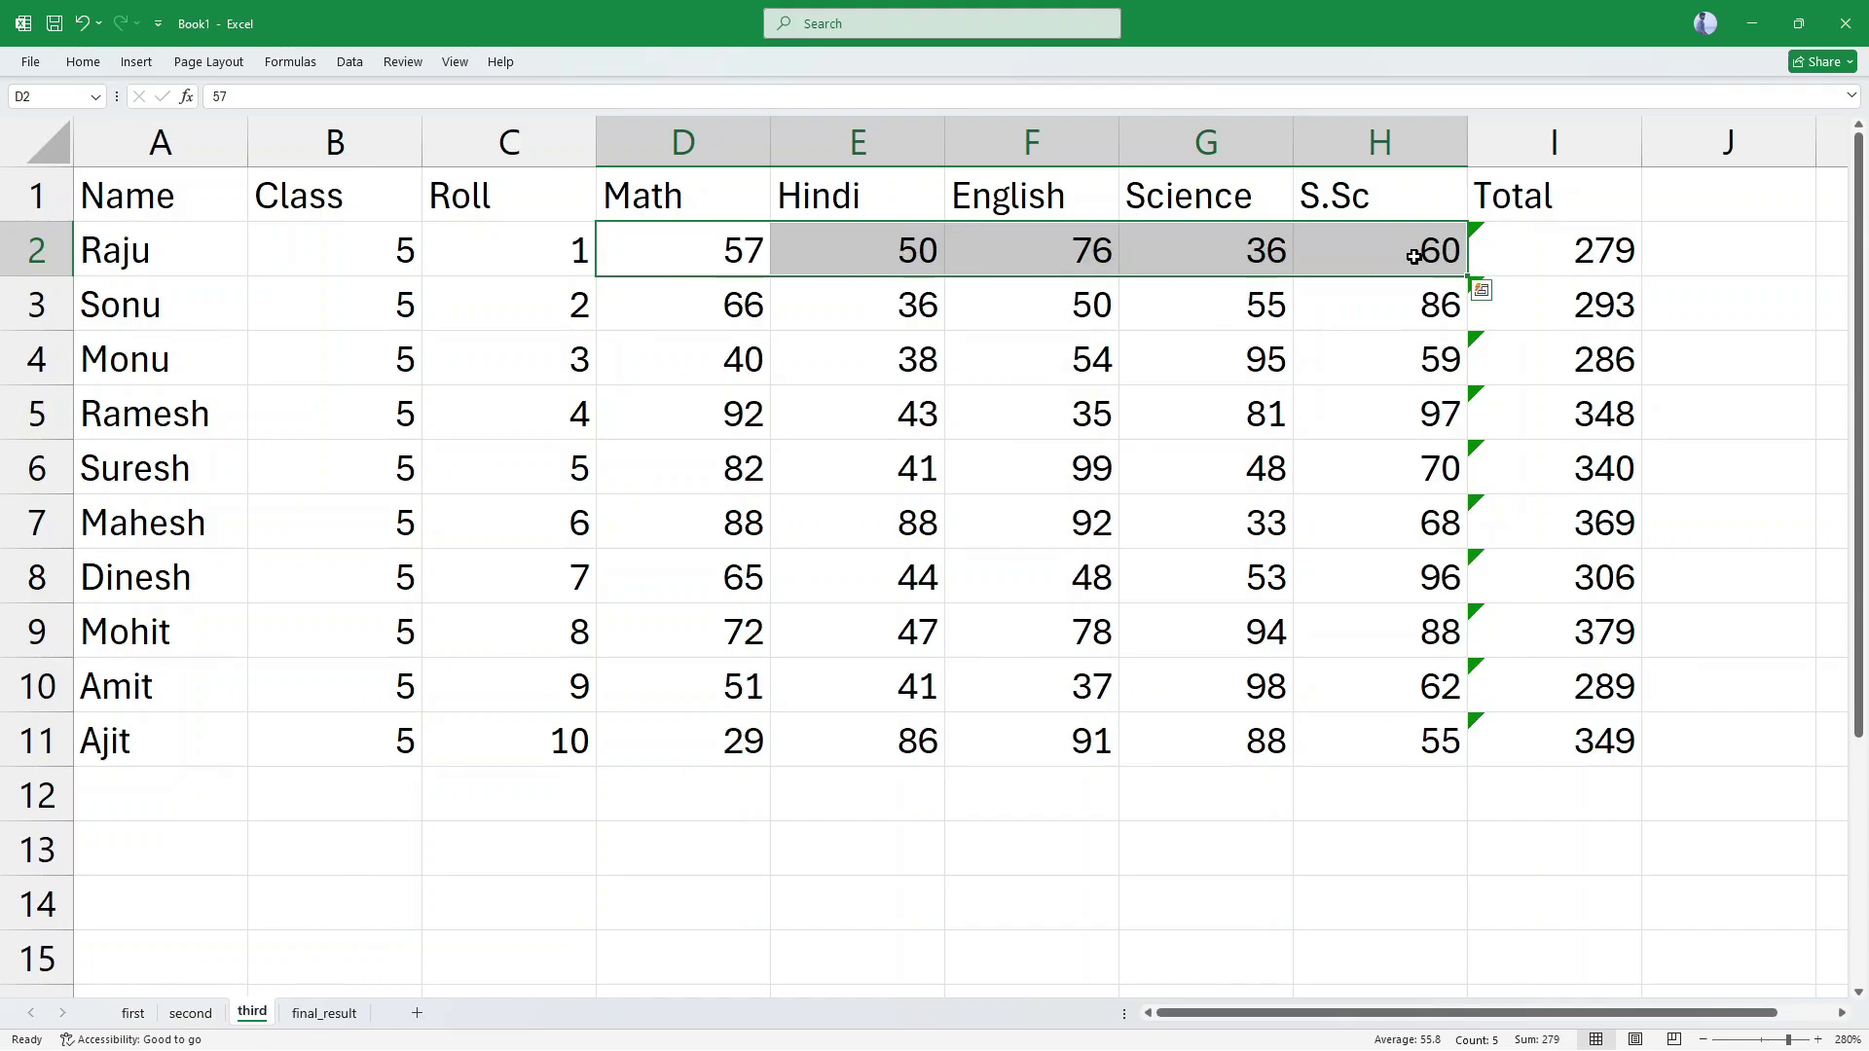
click(321, 1015)
double_click(1698, 261)
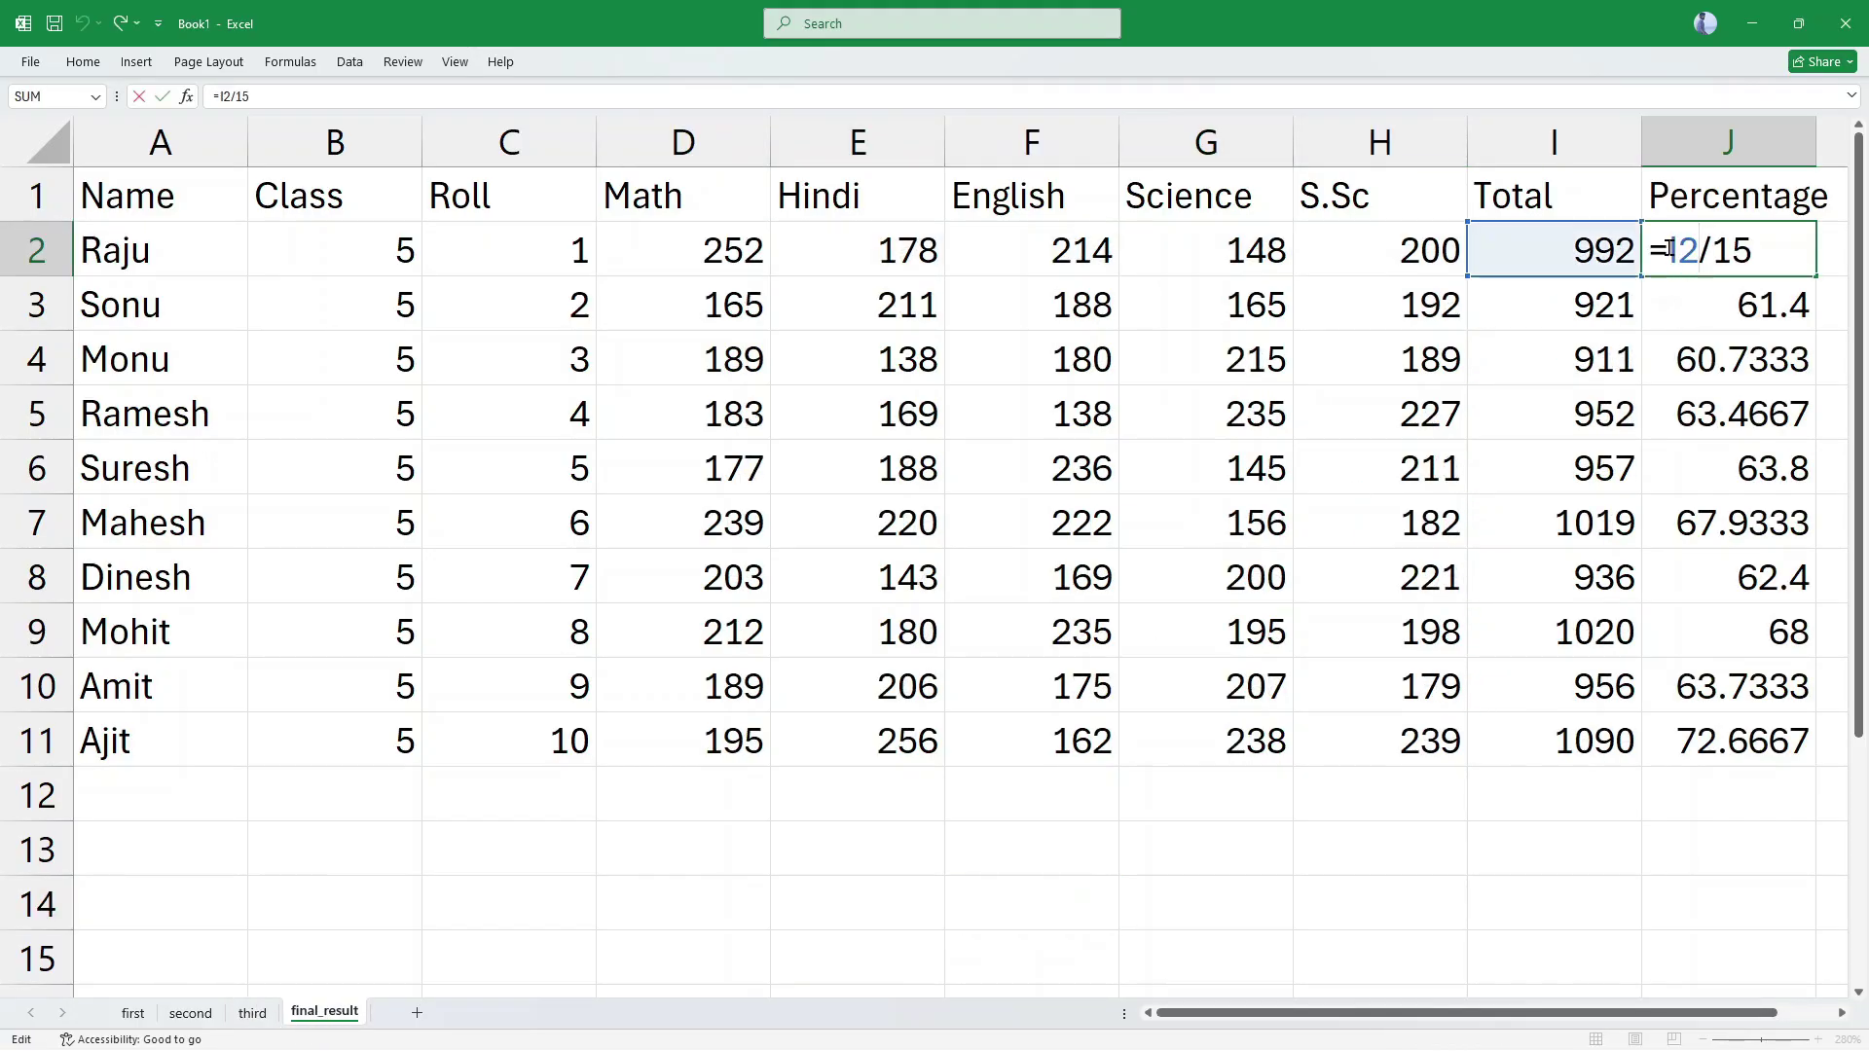
click(1777, 243)
key(Return)
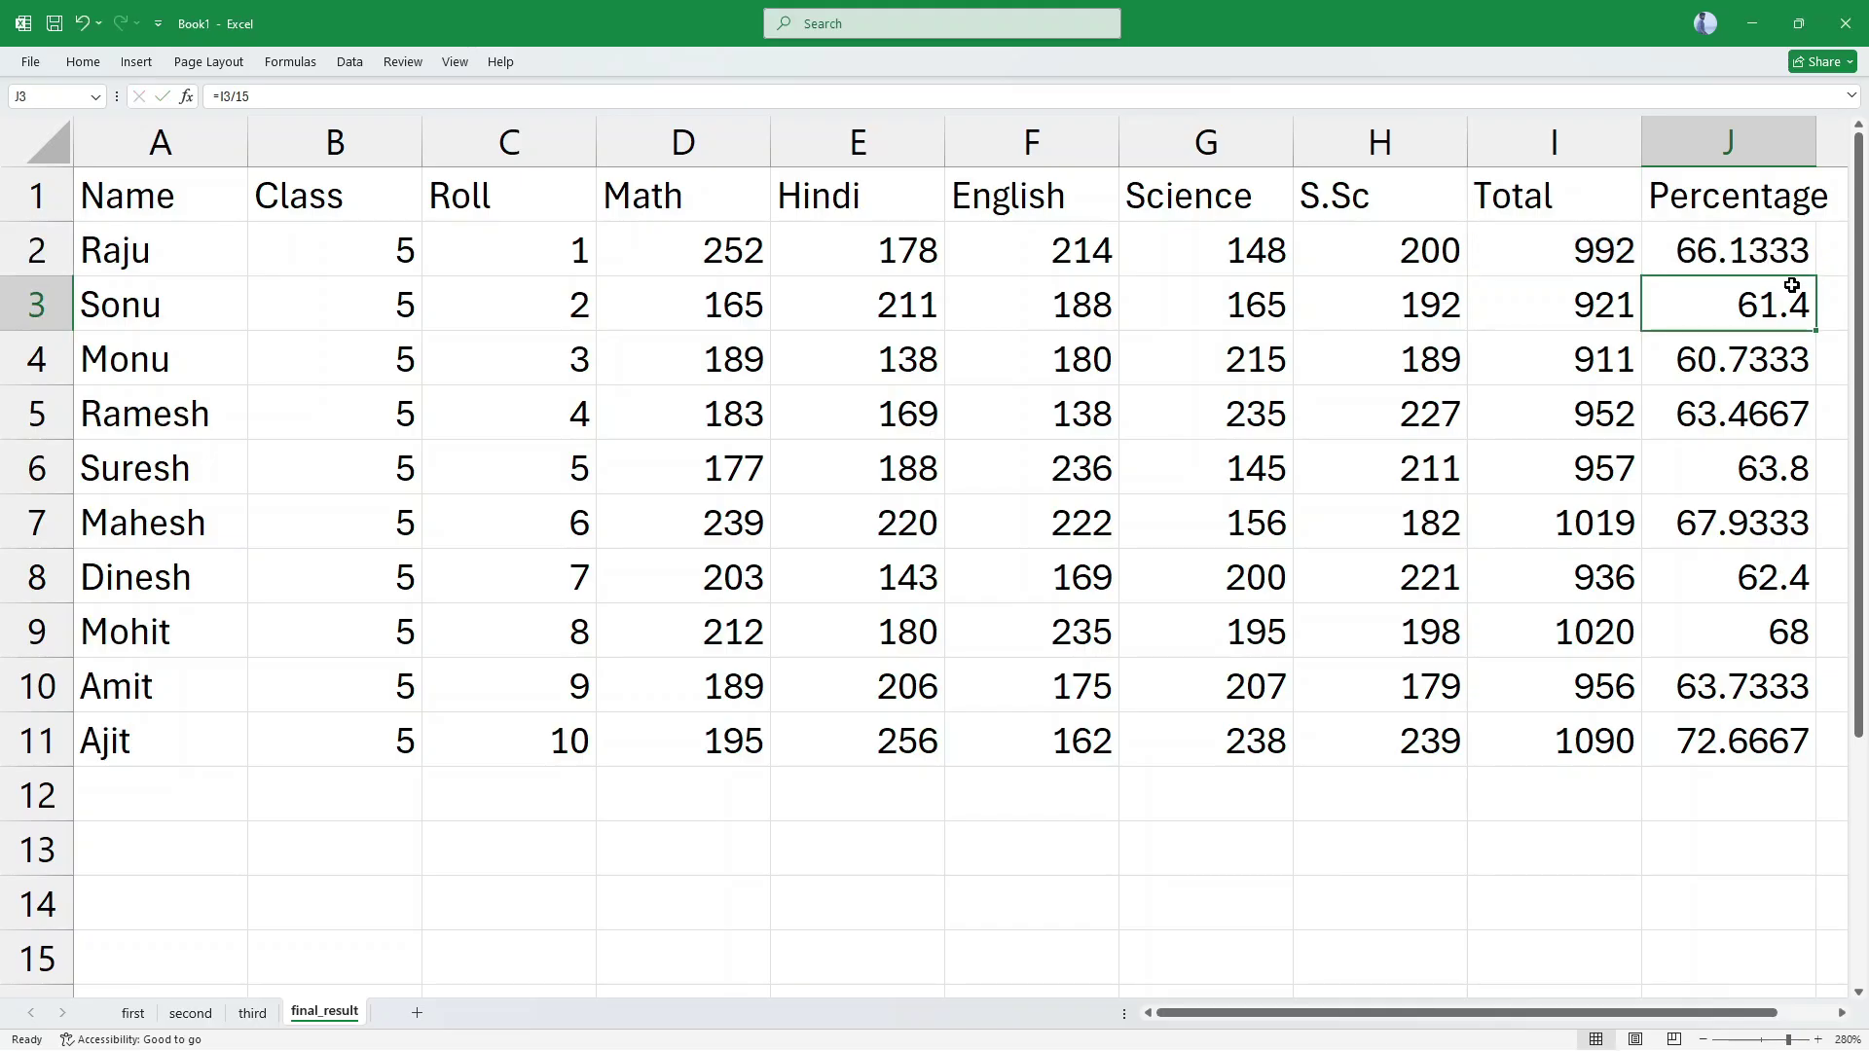
Step: Fill the J2 percentage formula down to J11 and display the percentages with two decimal places
click(1768, 250)
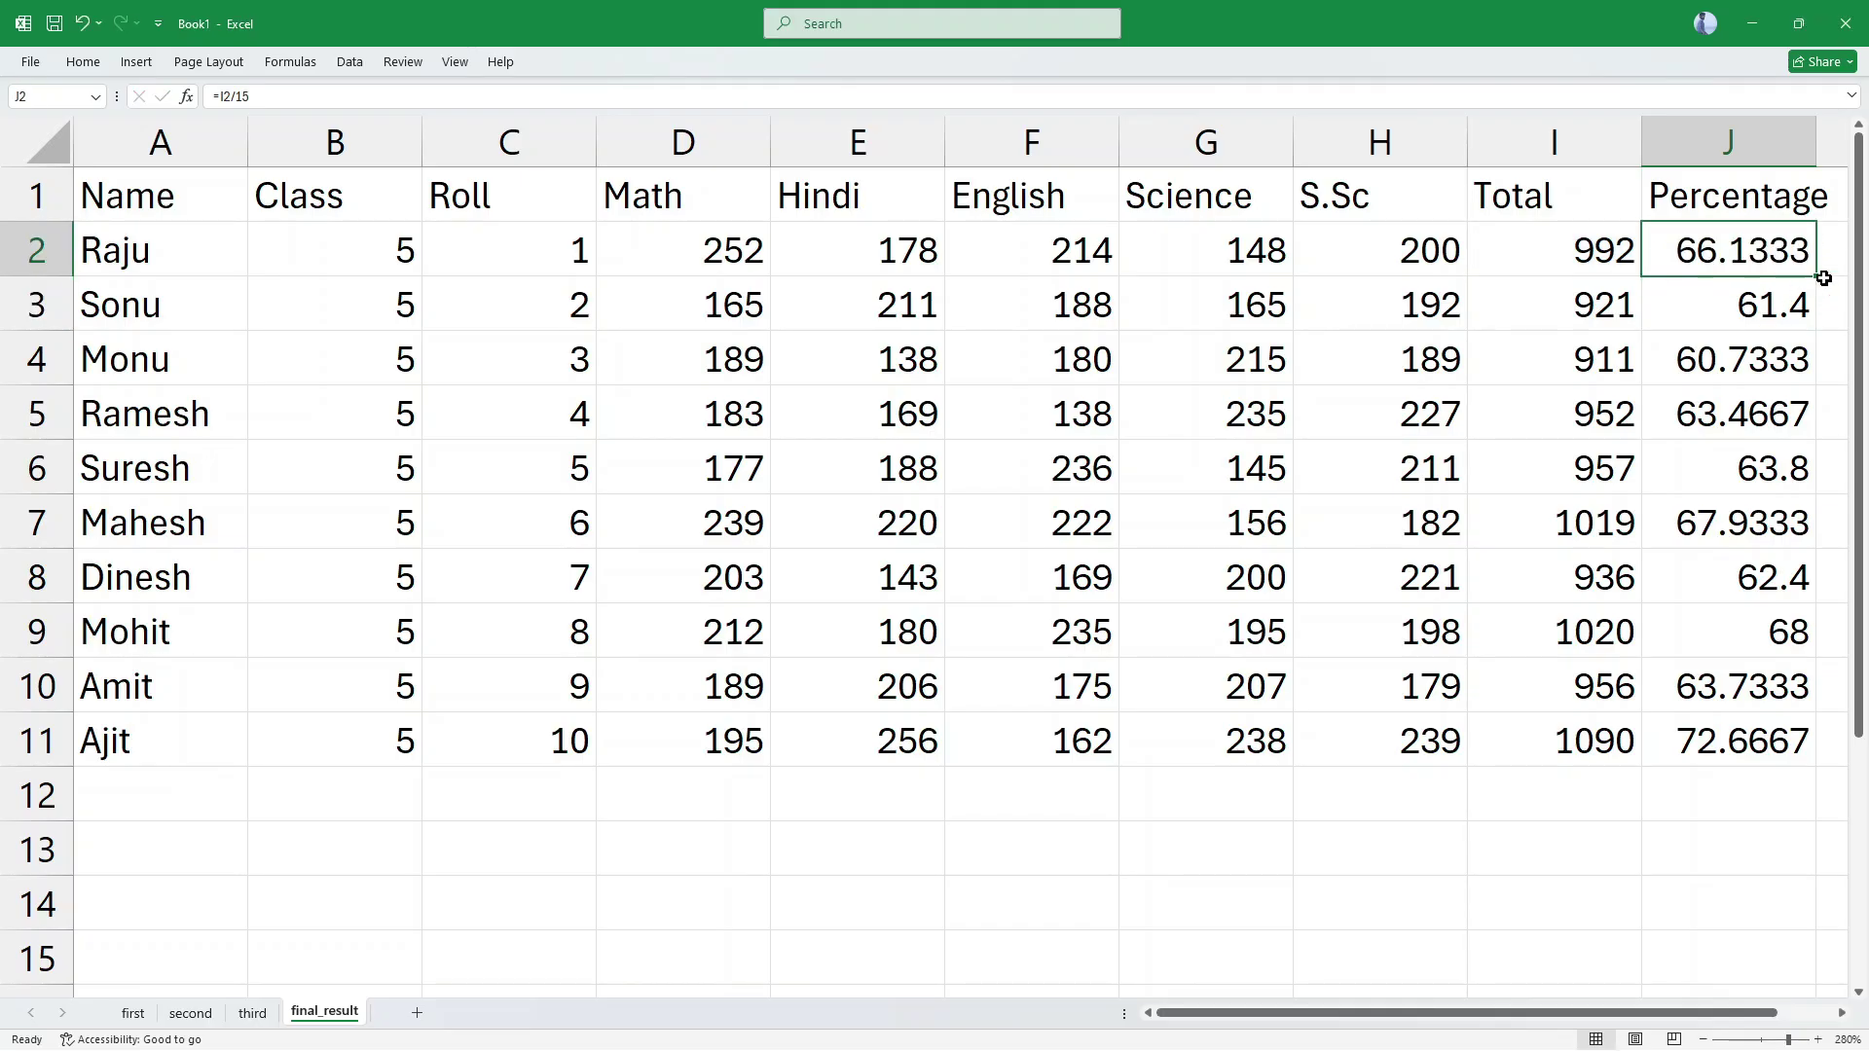
drag(1816, 277, 1817, 766)
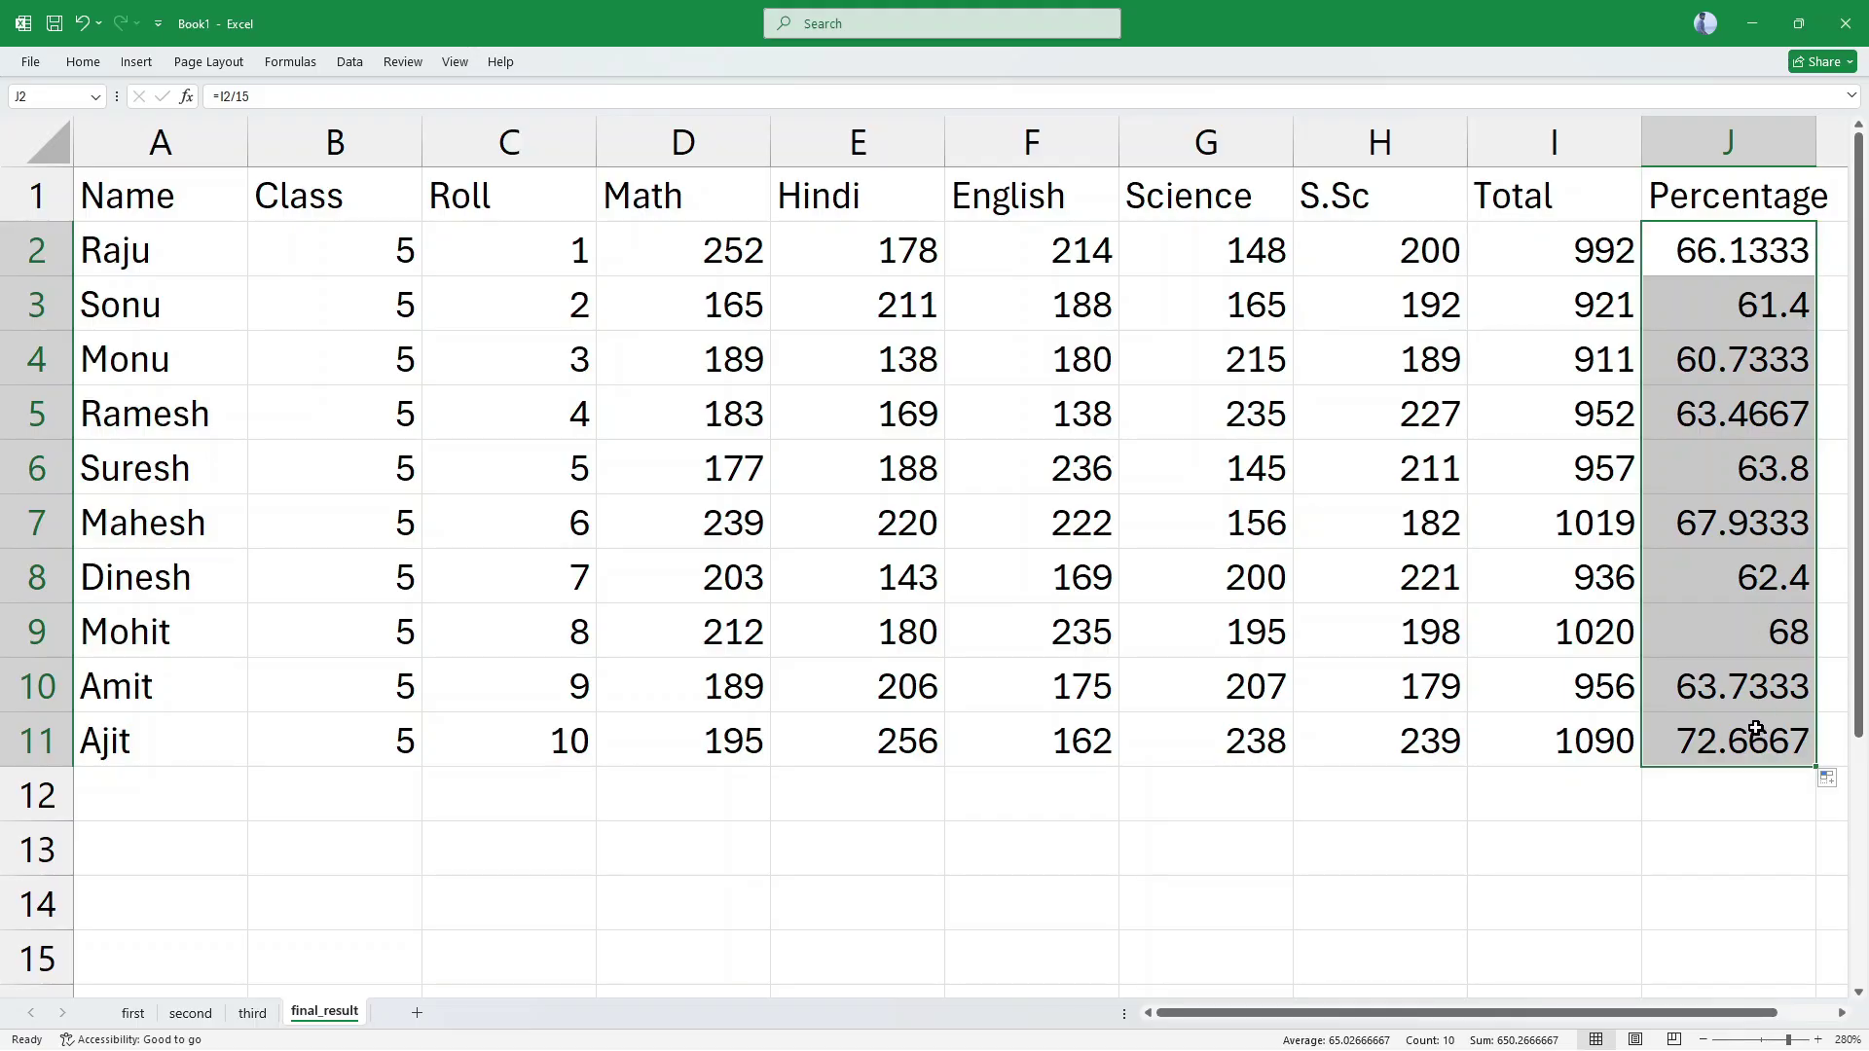
click(92, 63)
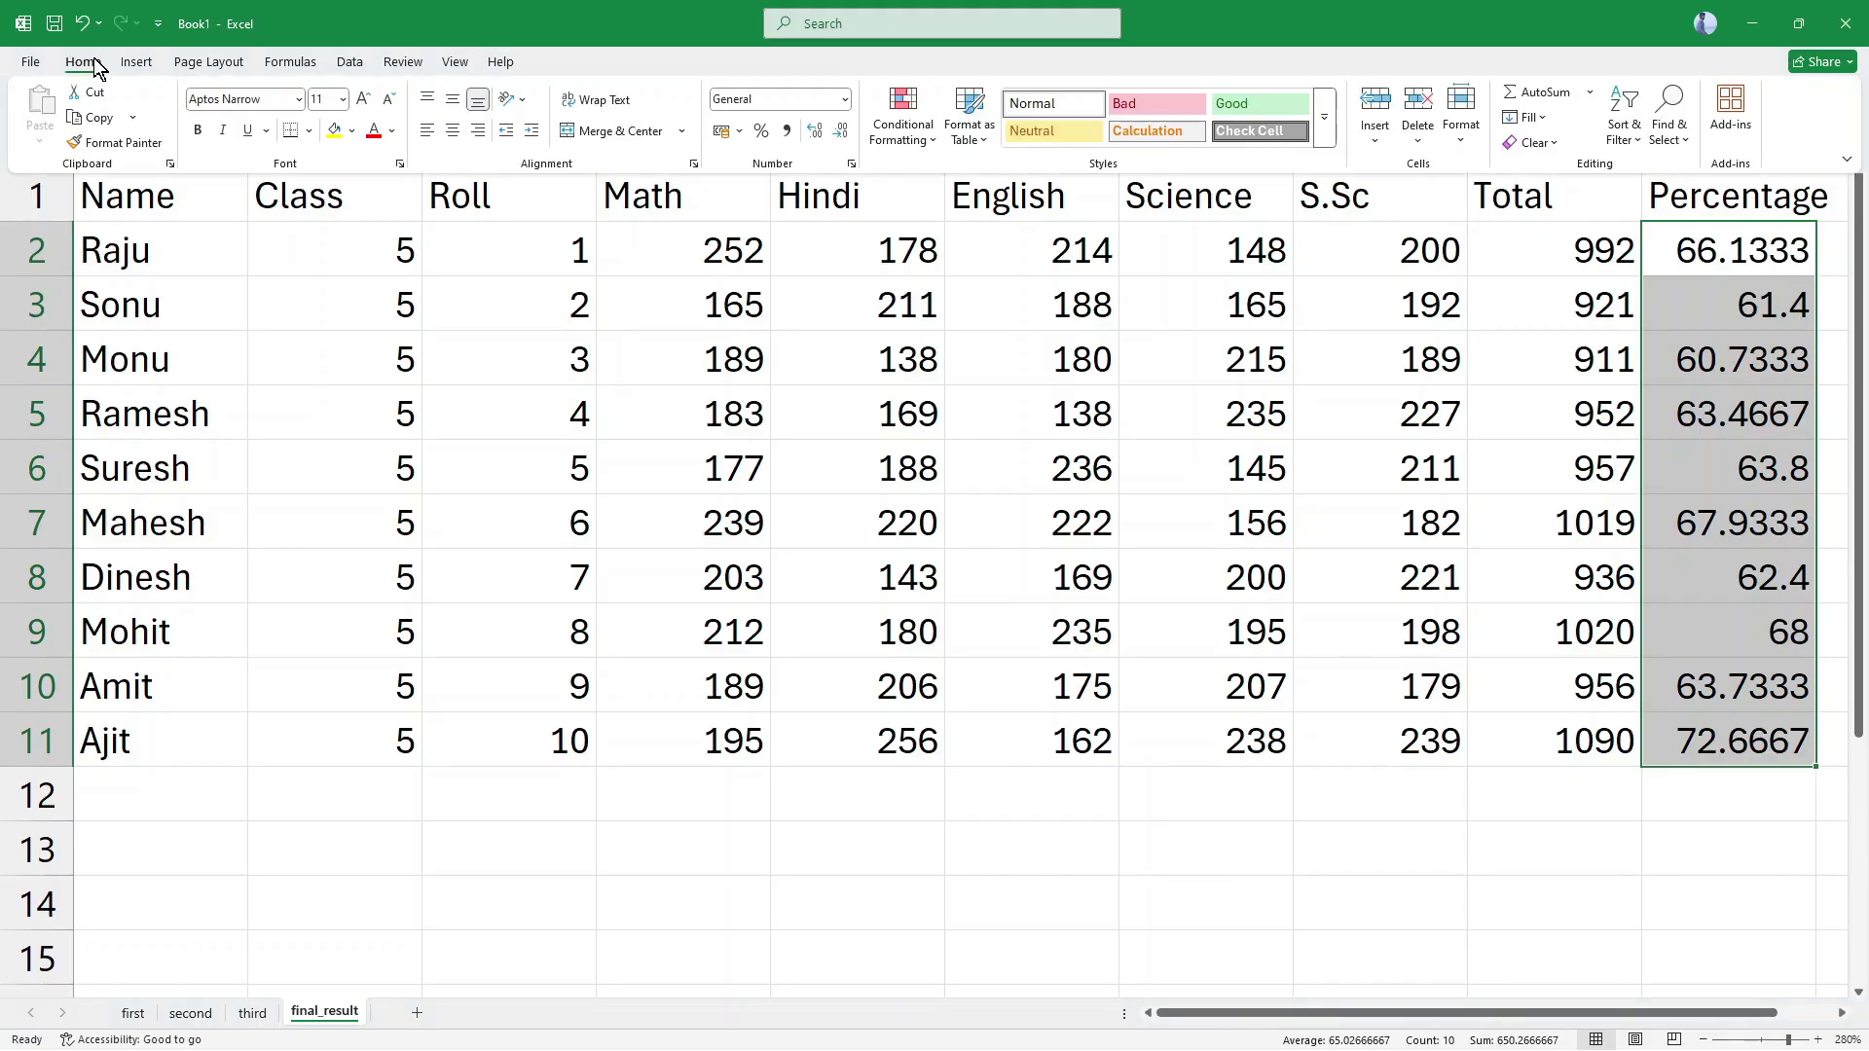
click(817, 136)
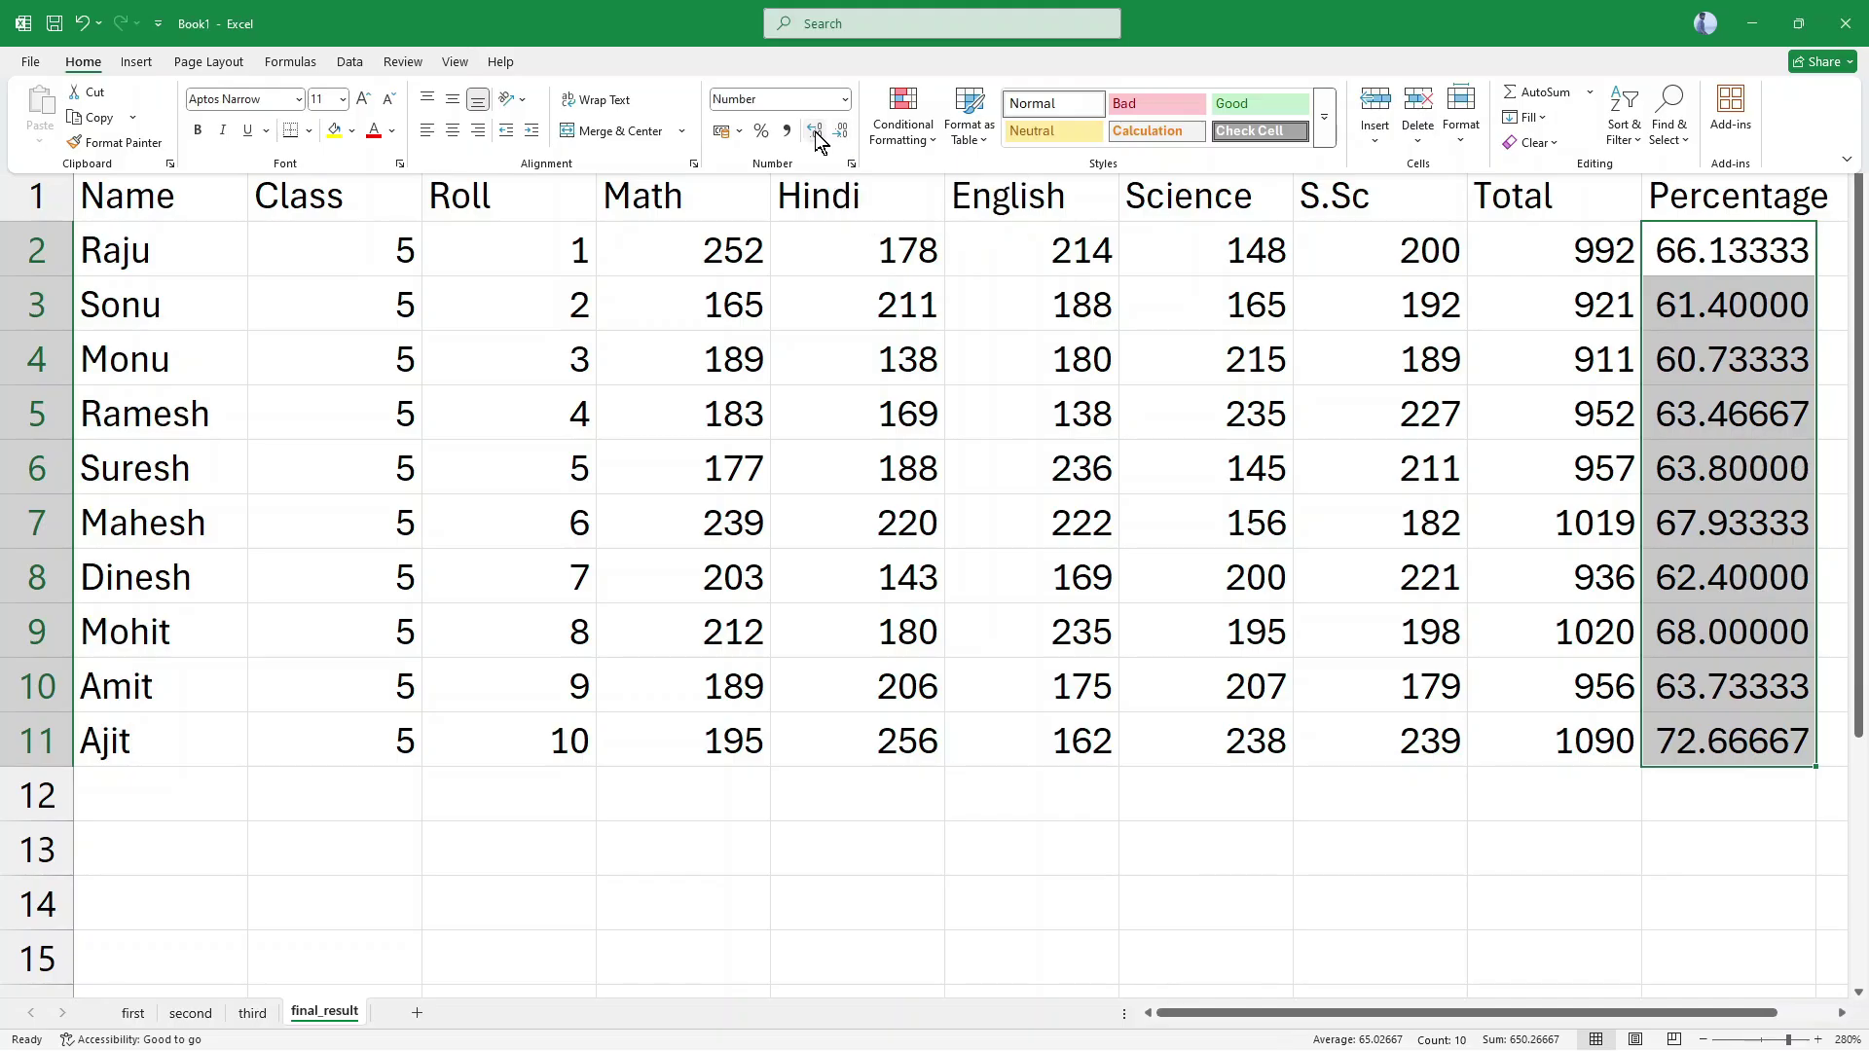
click(839, 136)
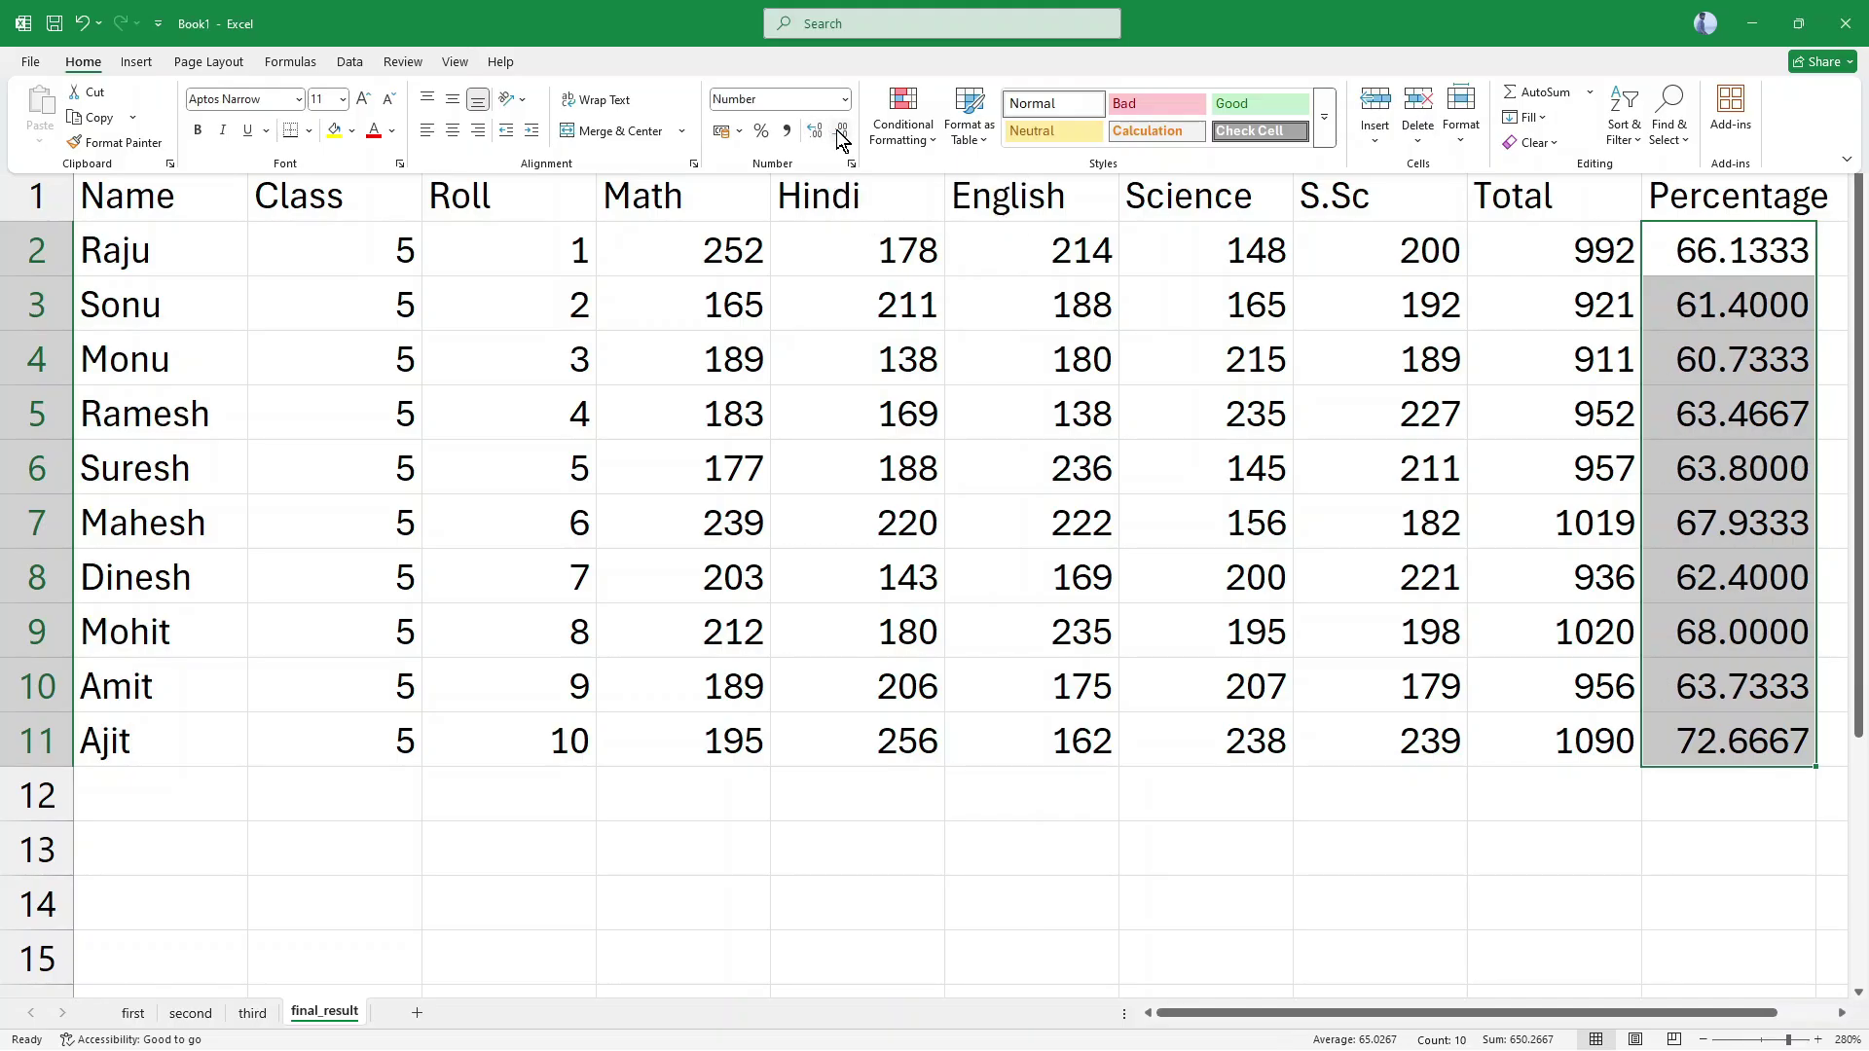
click(841, 137)
click(841, 136)
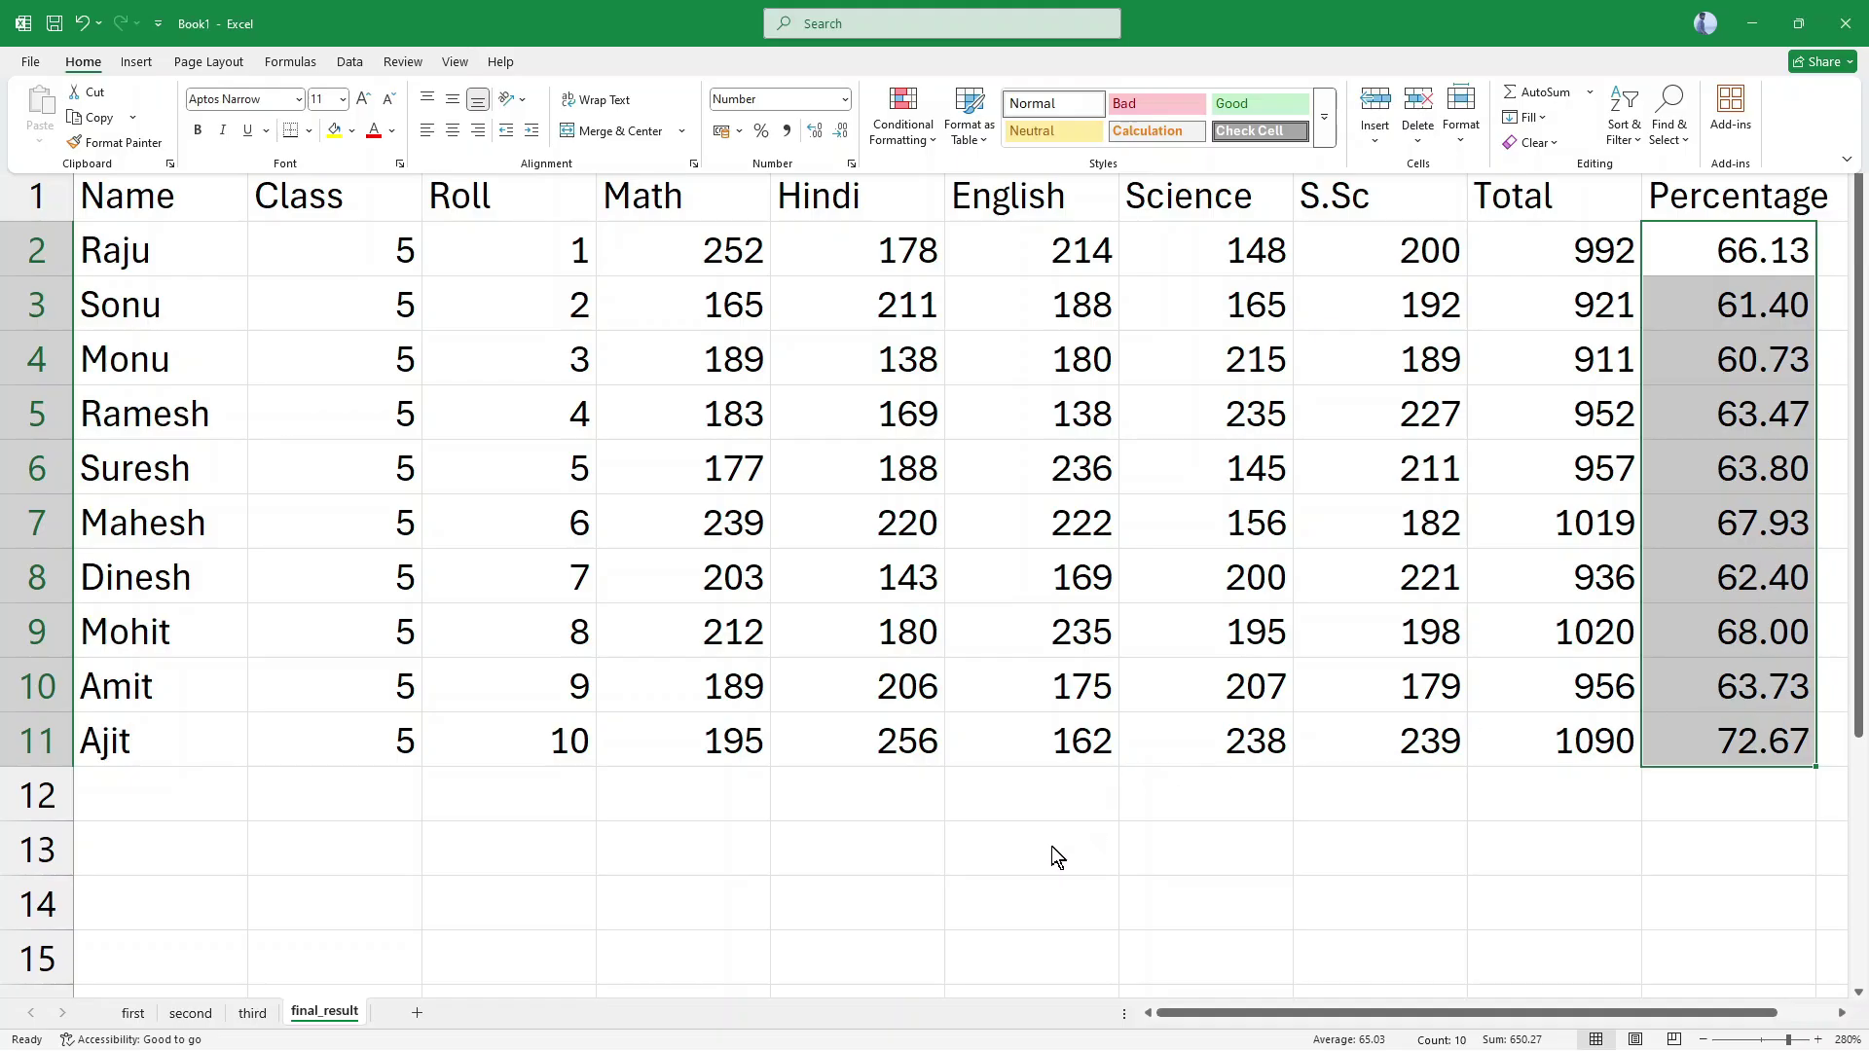
click(1002, 884)
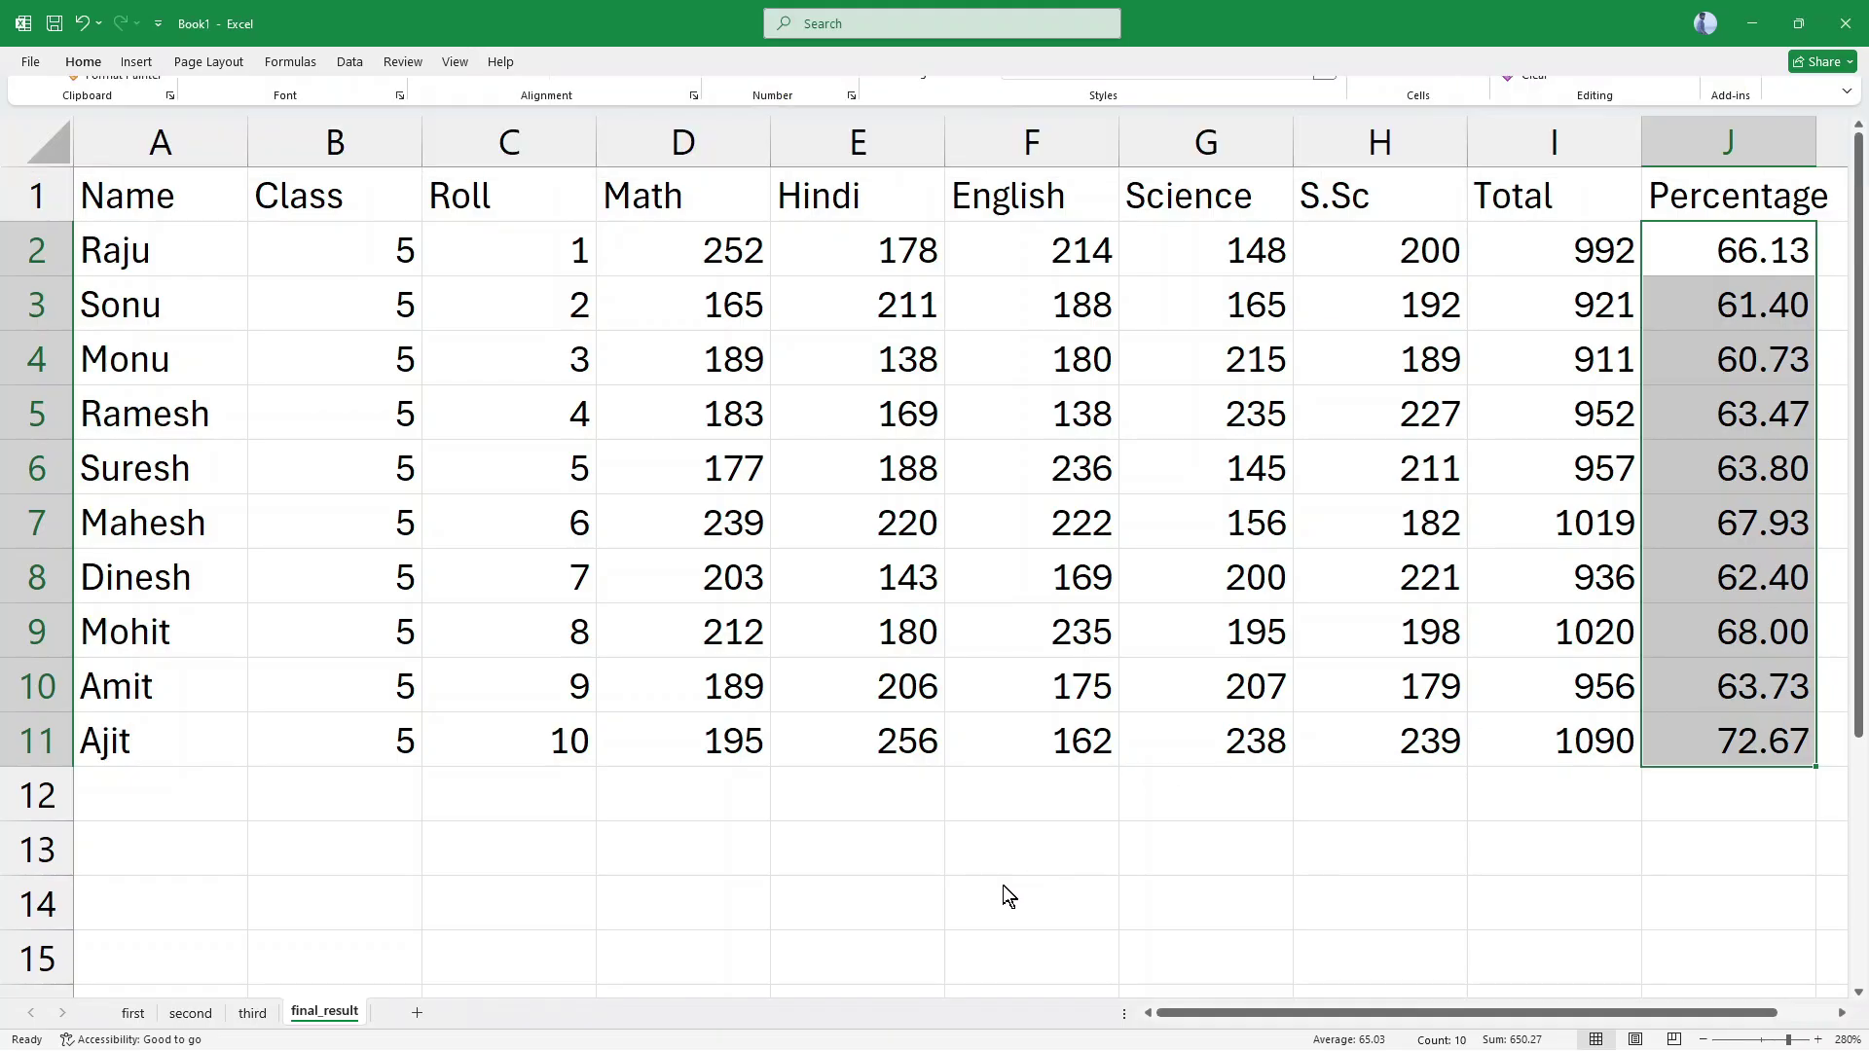
Step: Review the combined marks and totals in D2:I11 and the percentages in J2:J11 of final_result
click(243, 846)
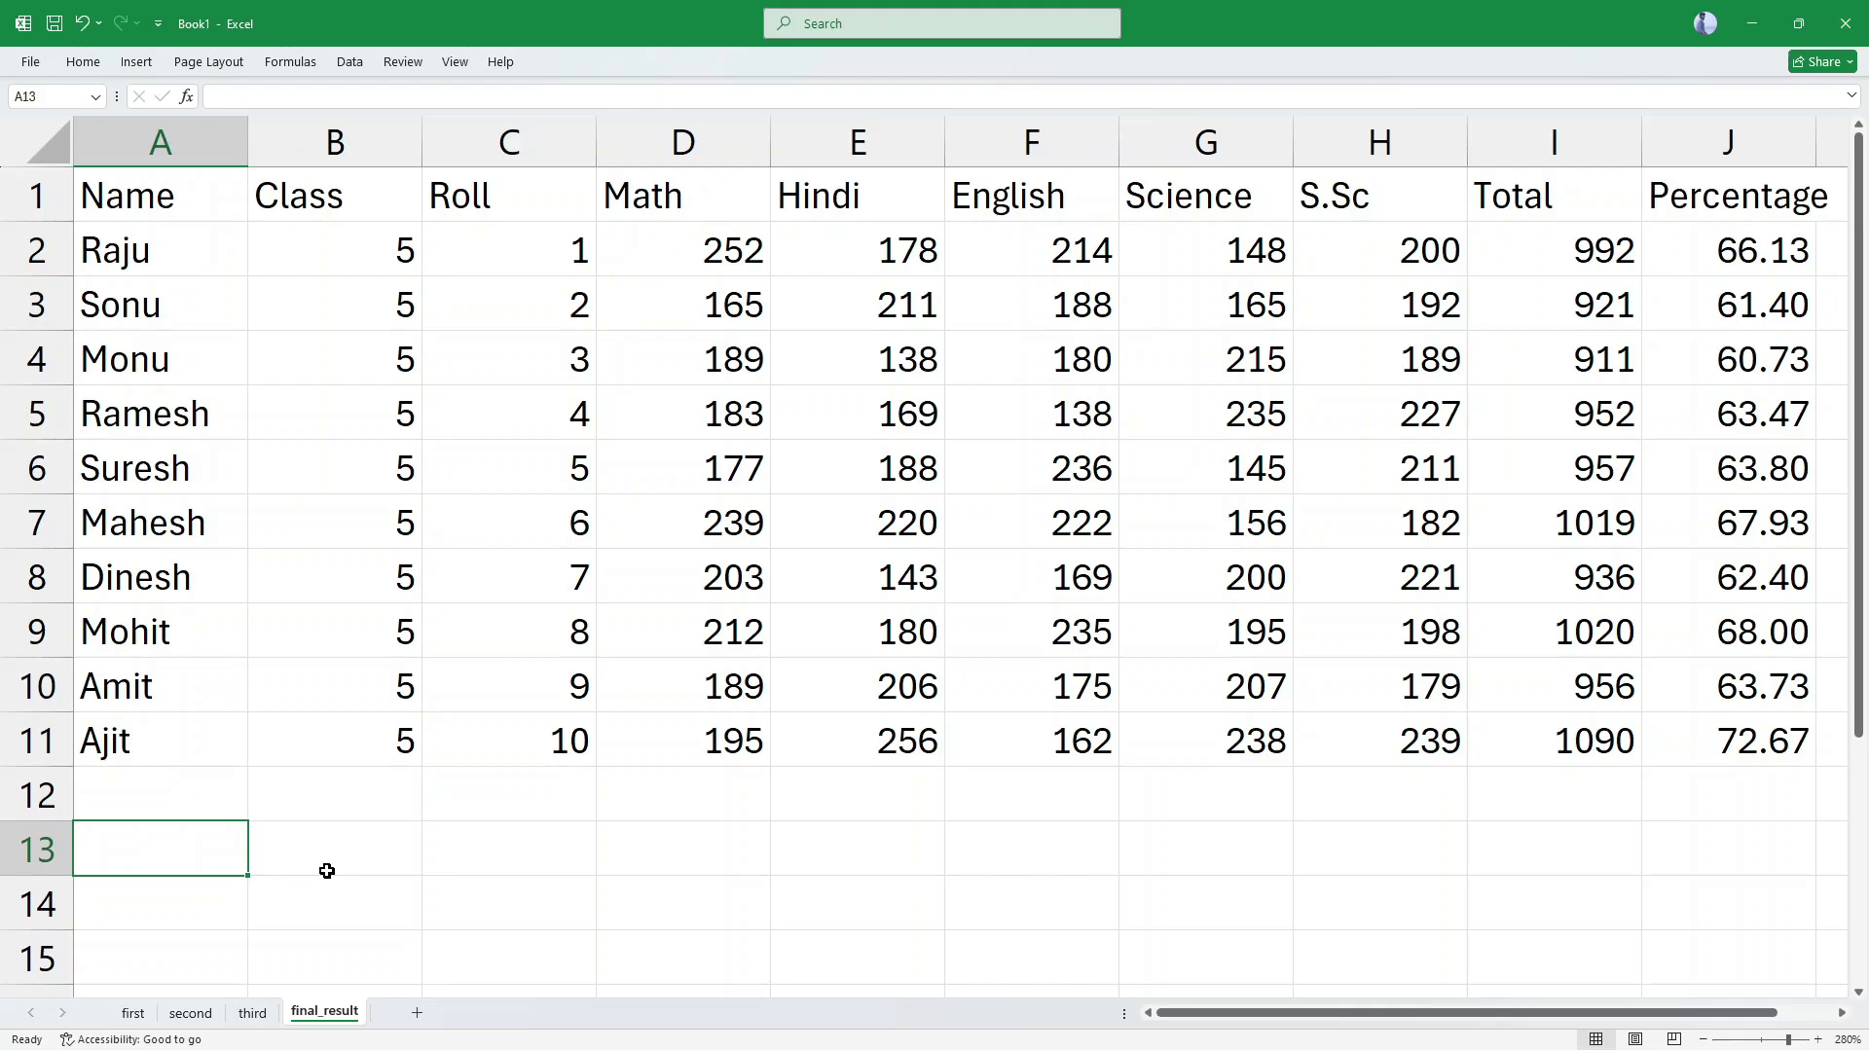
click(724, 329)
drag(1149, 702, 1163, 708)
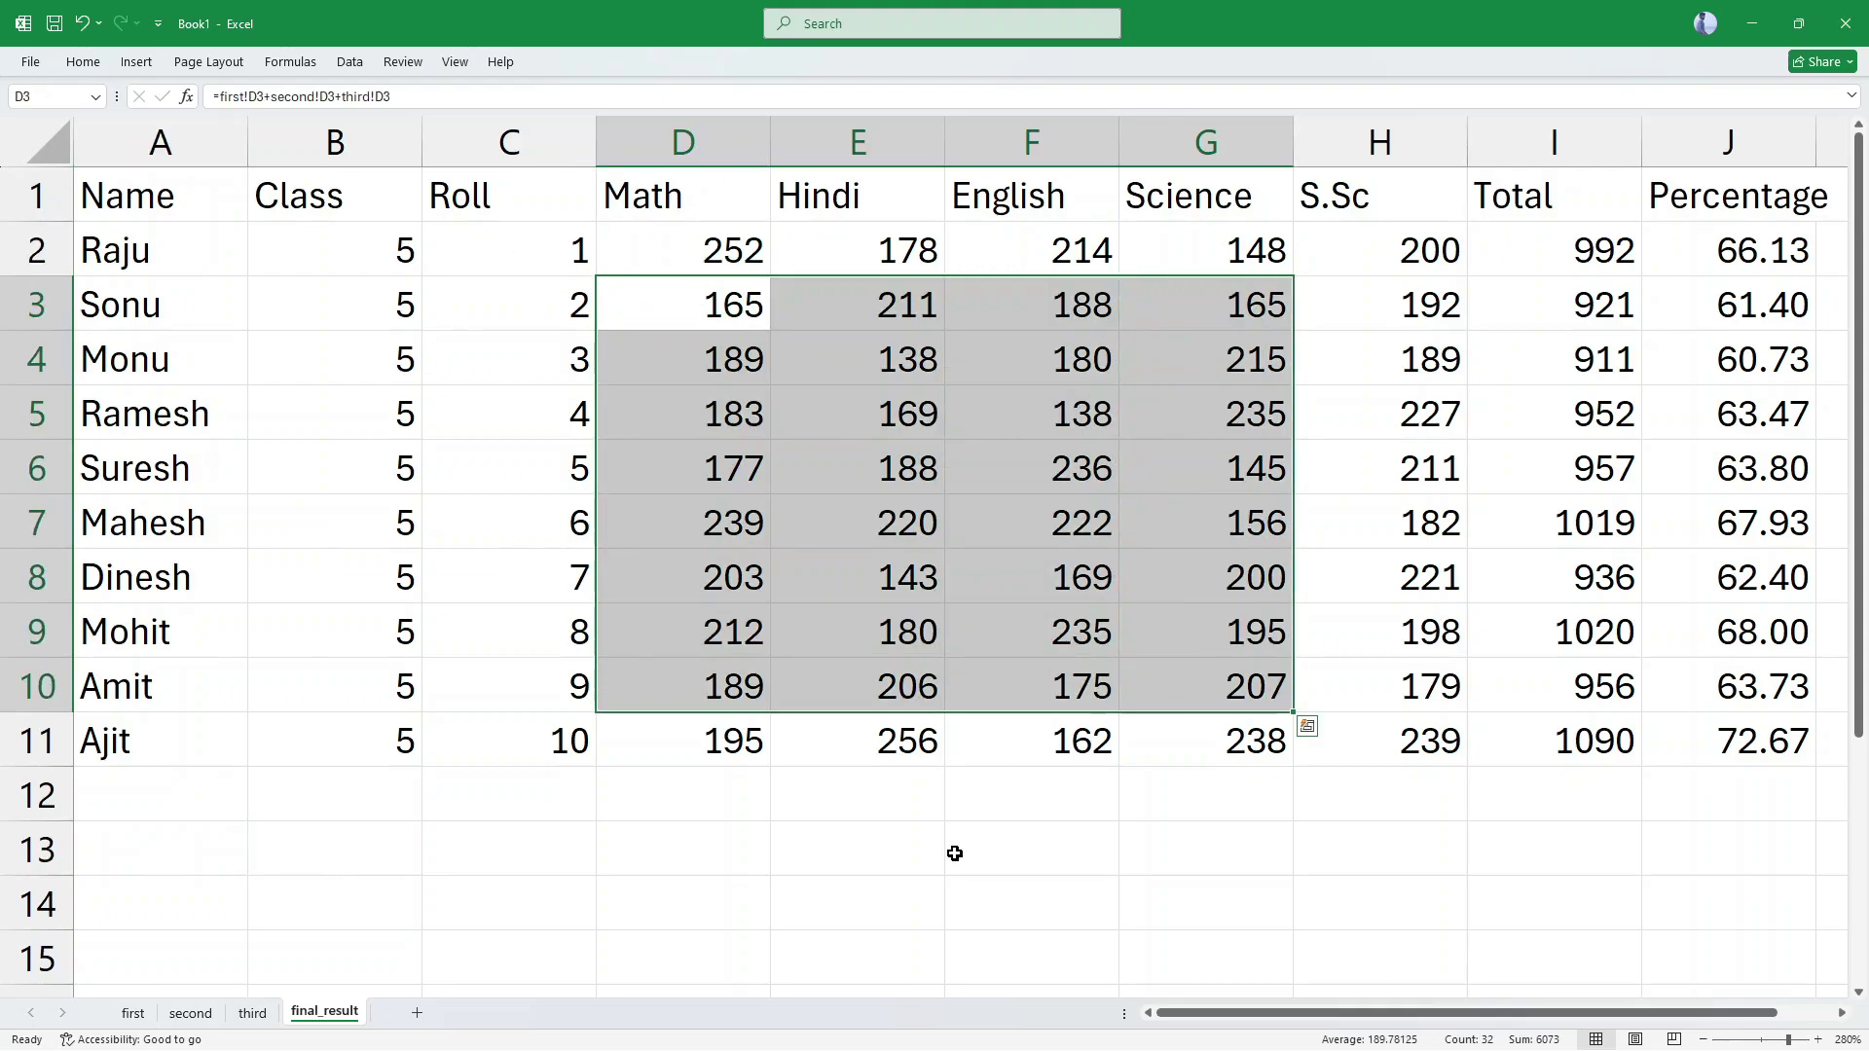
click(935, 852)
drag(755, 246, 1547, 740)
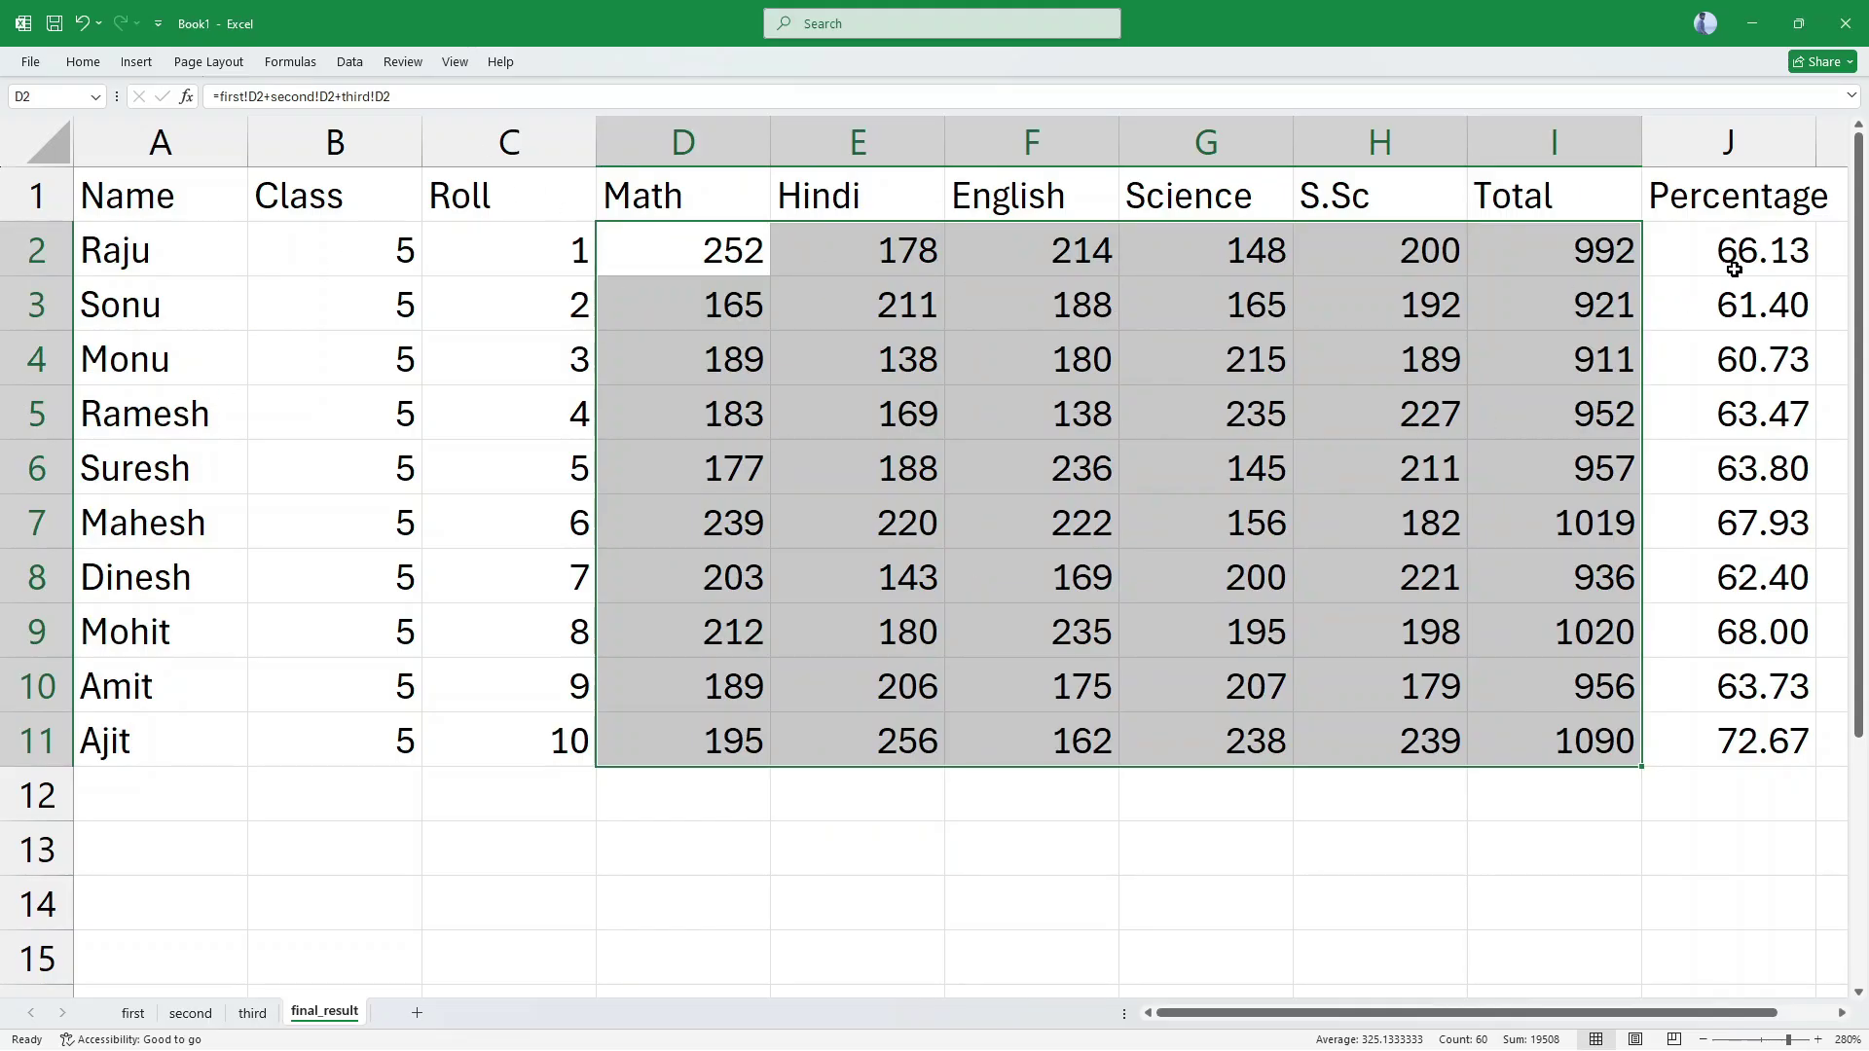
drag(1743, 248, 1761, 725)
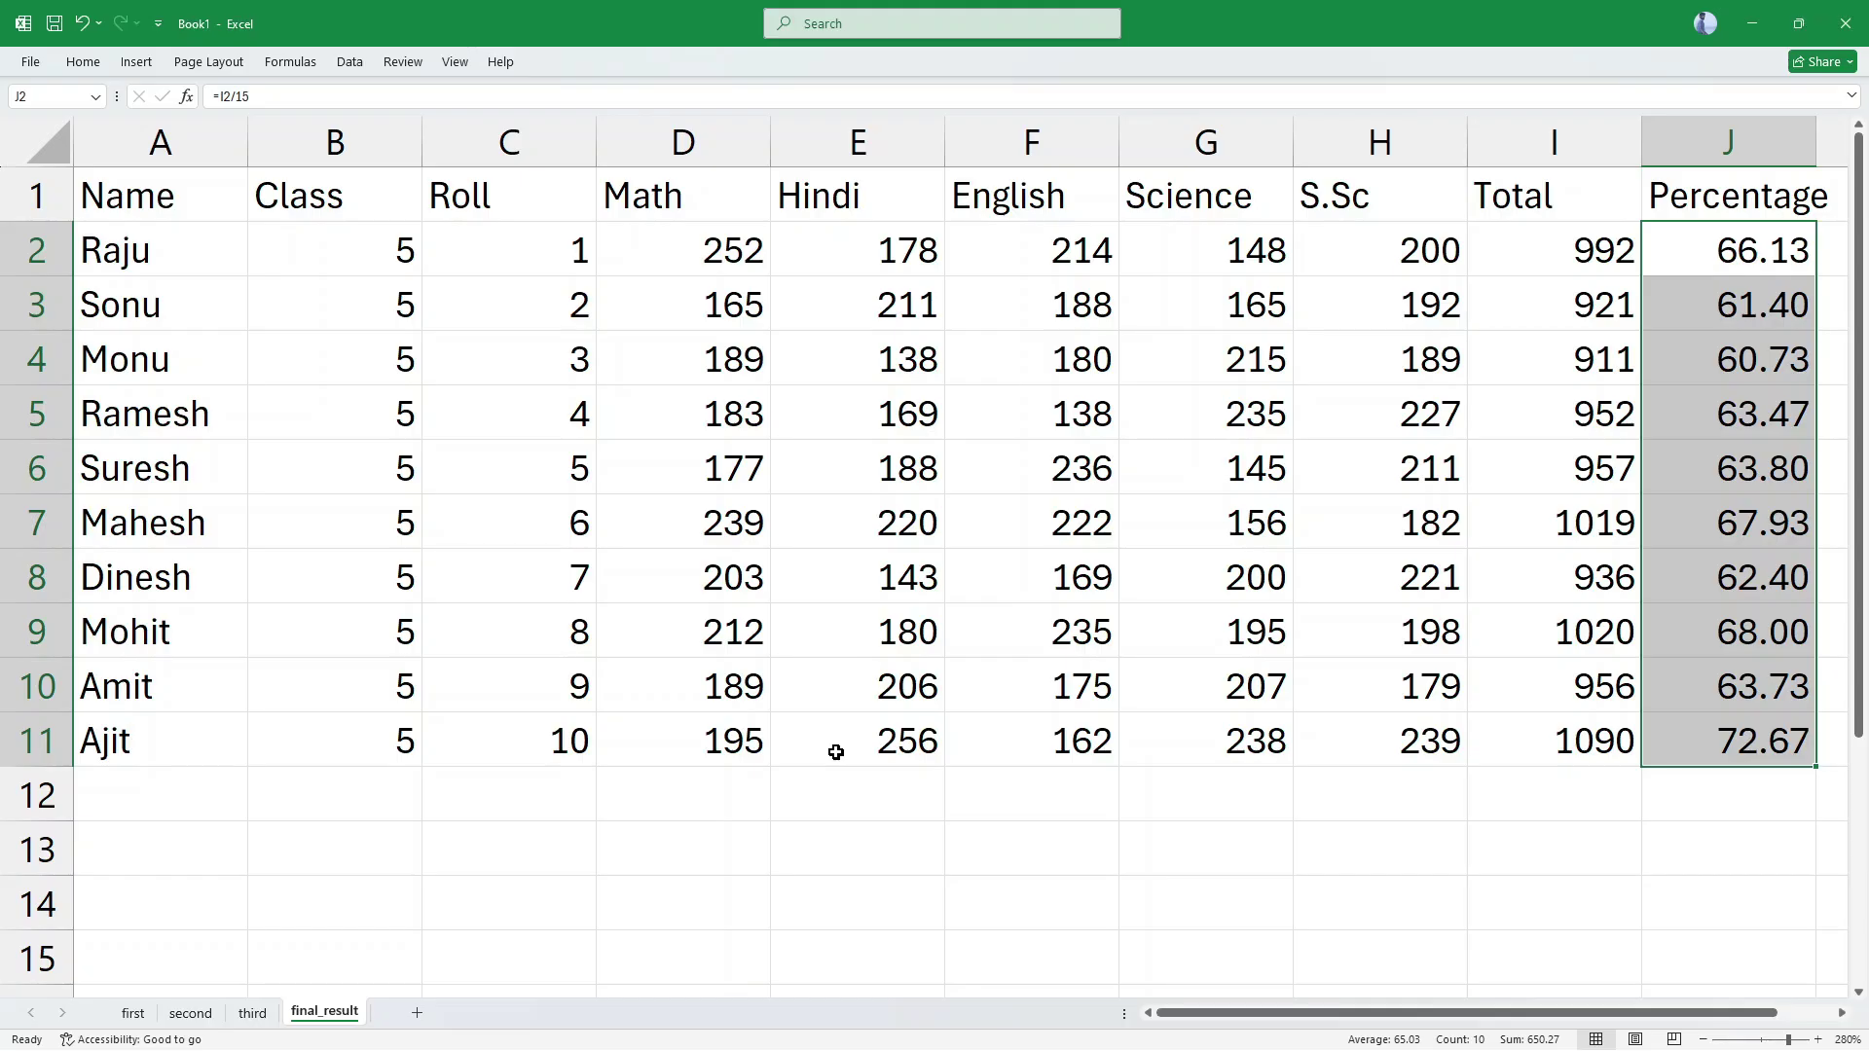
click(647, 799)
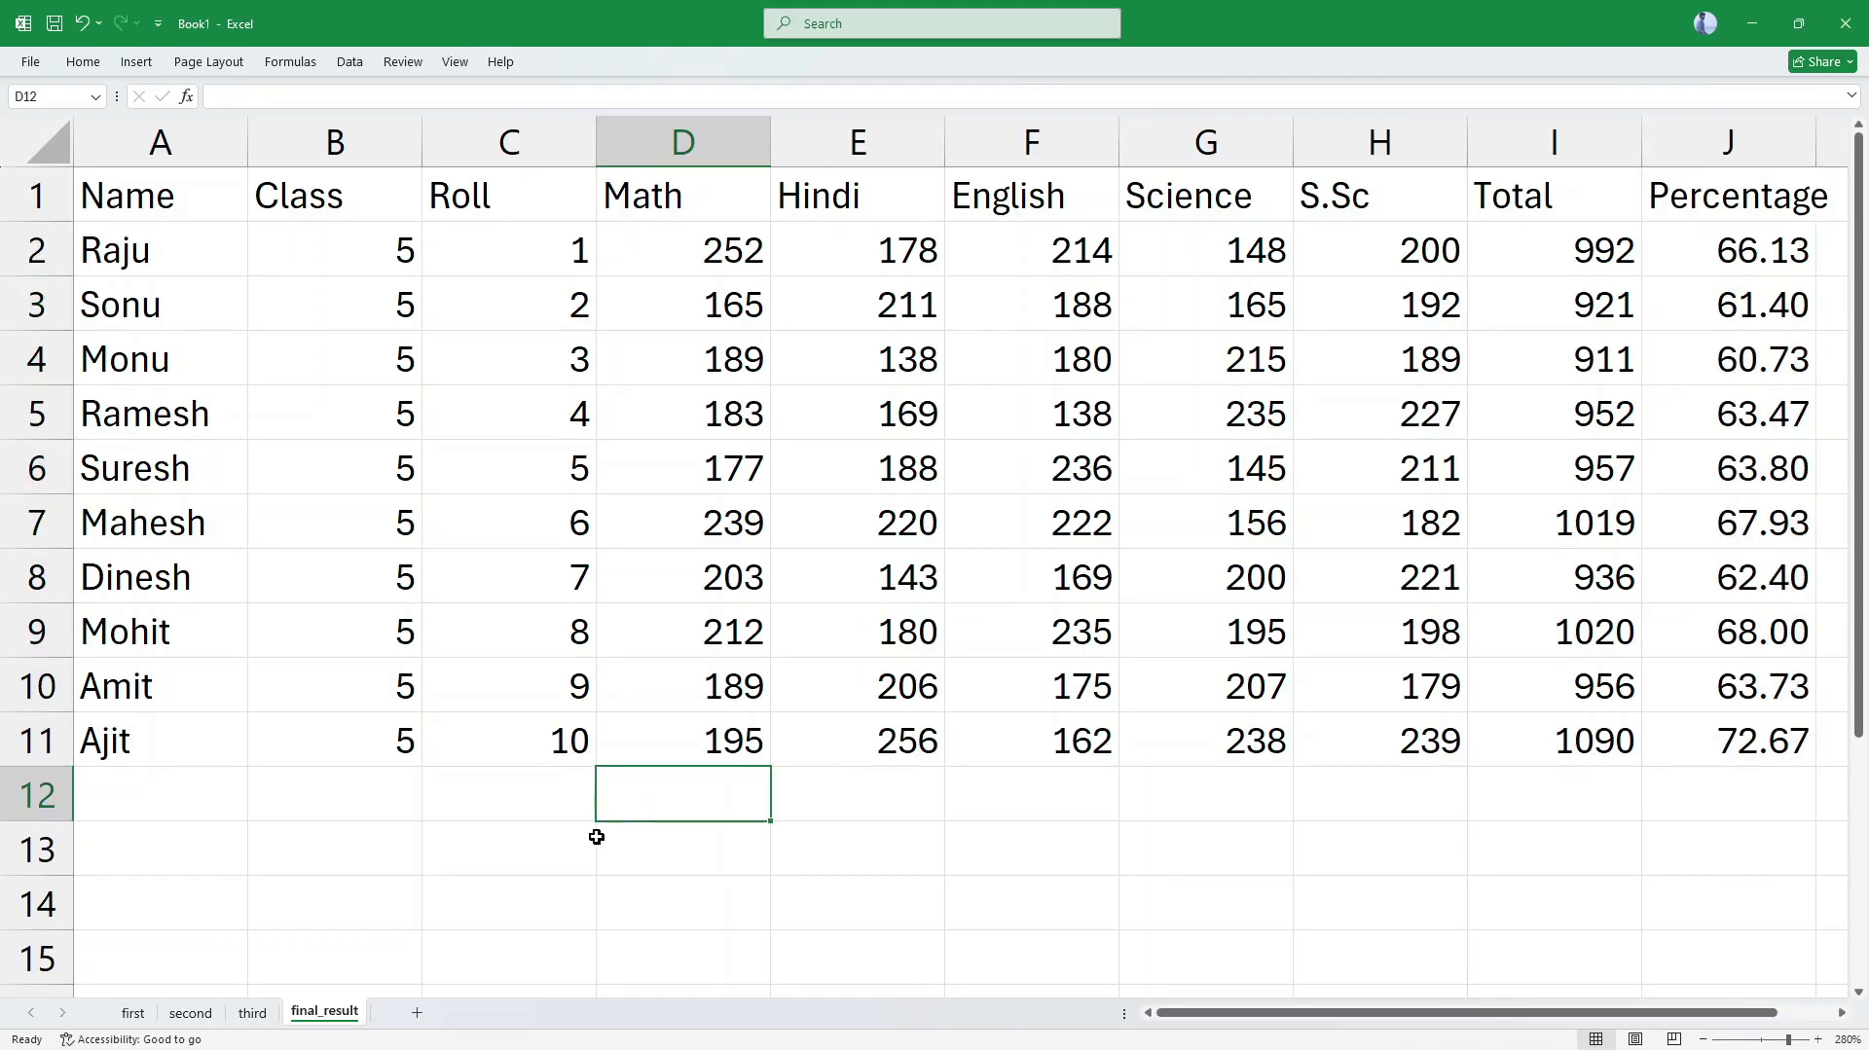
click(348, 907)
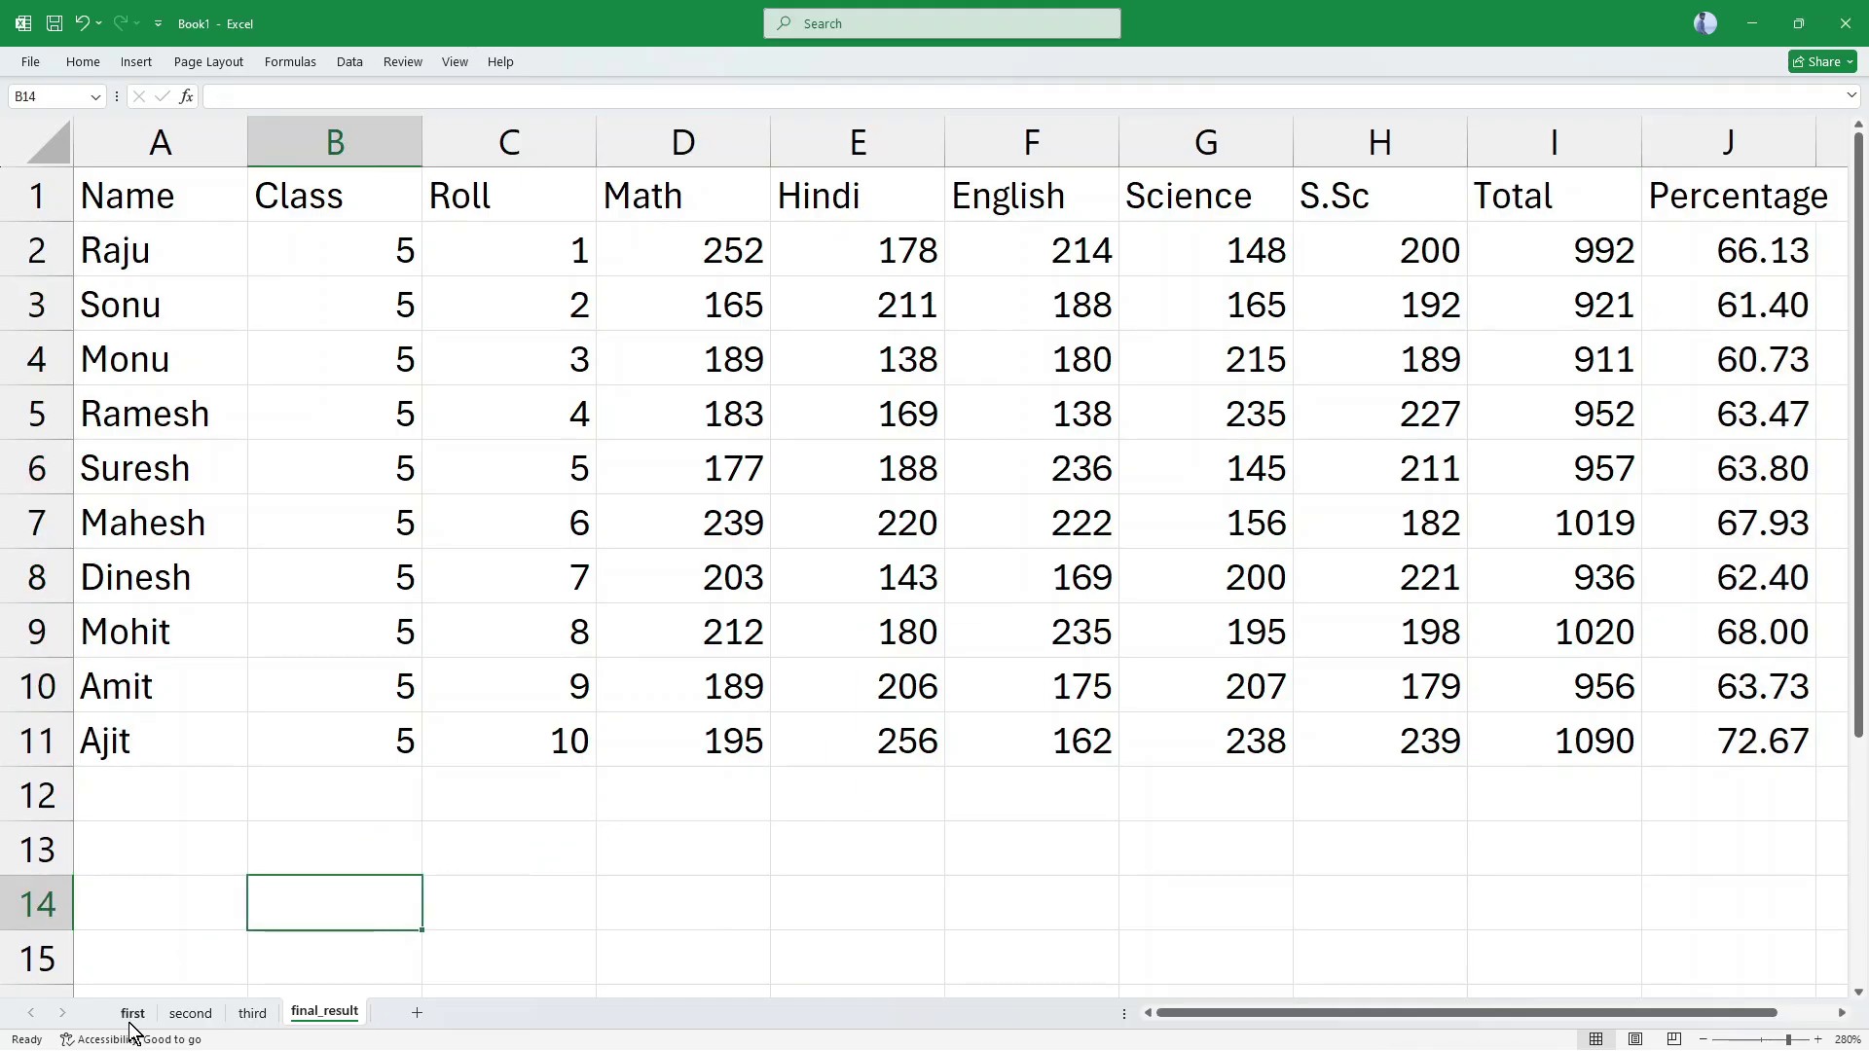
click(418, 838)
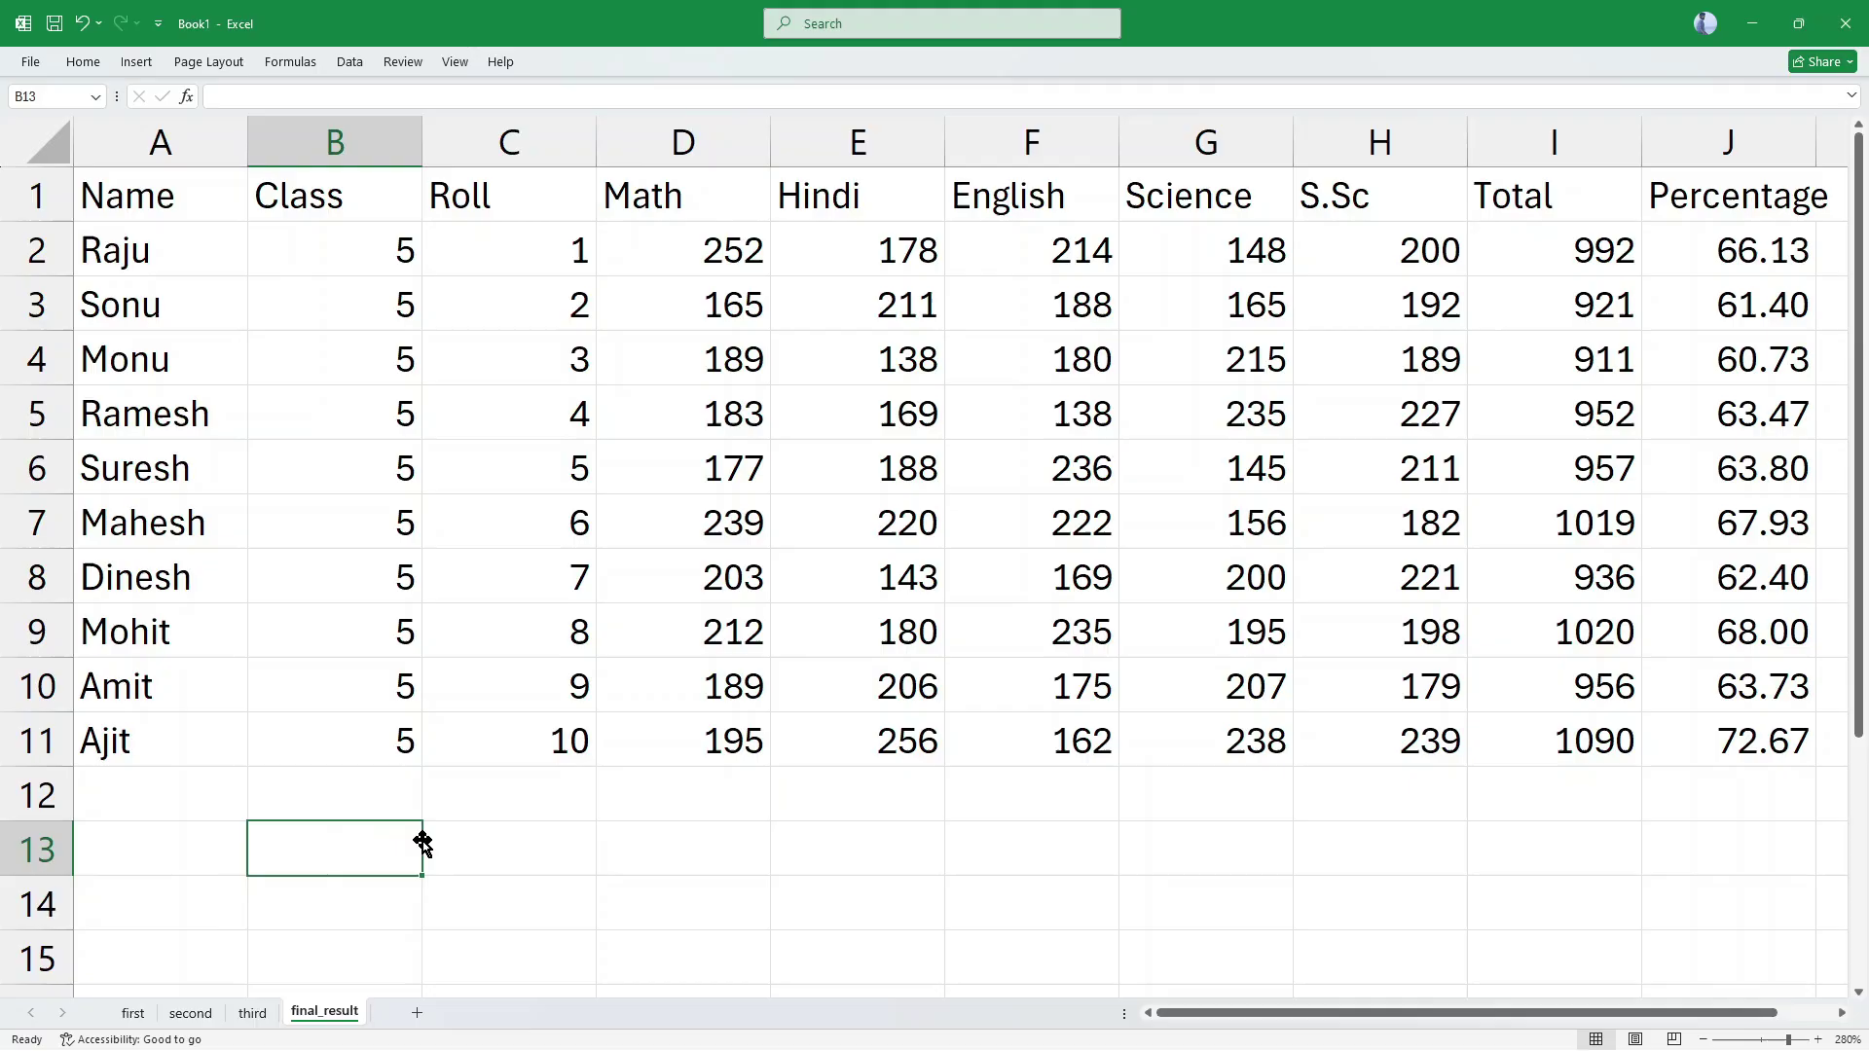
Step: Copy the marksheet range A1:I11 from the first sheet and paste it at A1 of a new blank workbook
click(129, 1015)
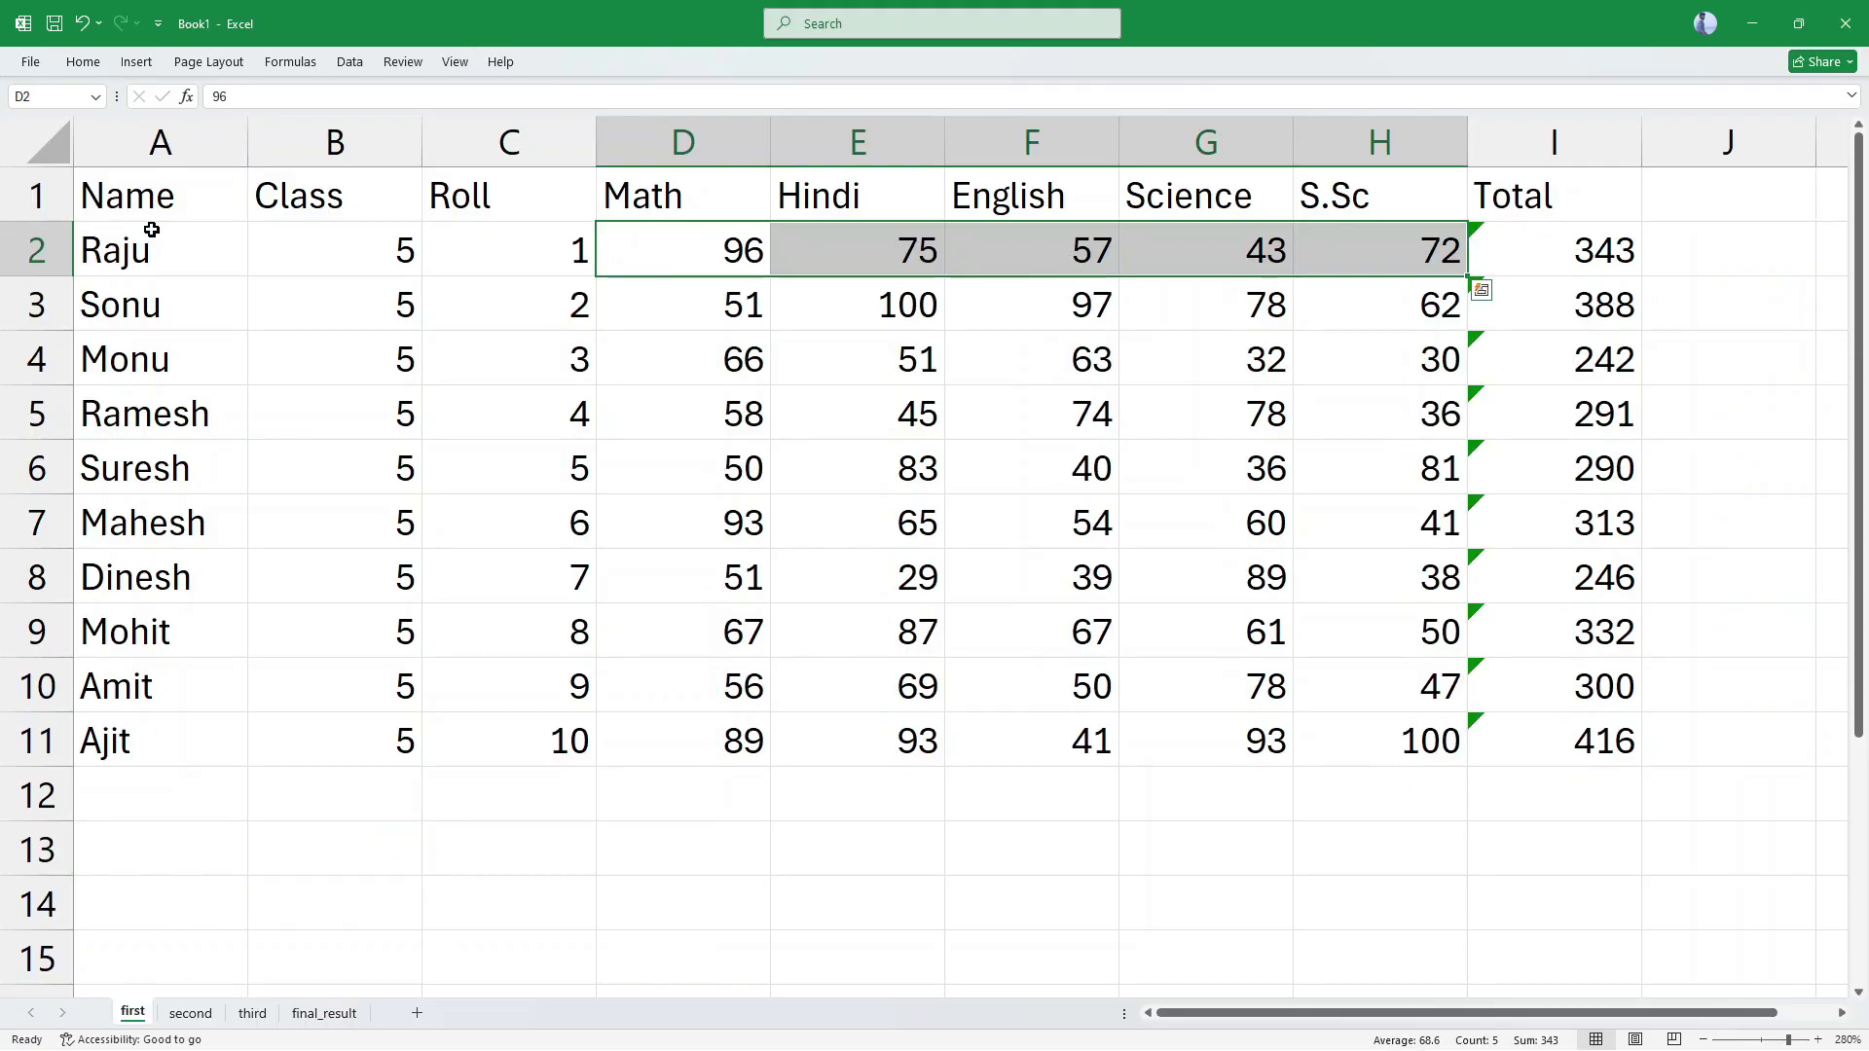
drag(146, 195, 1547, 744)
click(1547, 745)
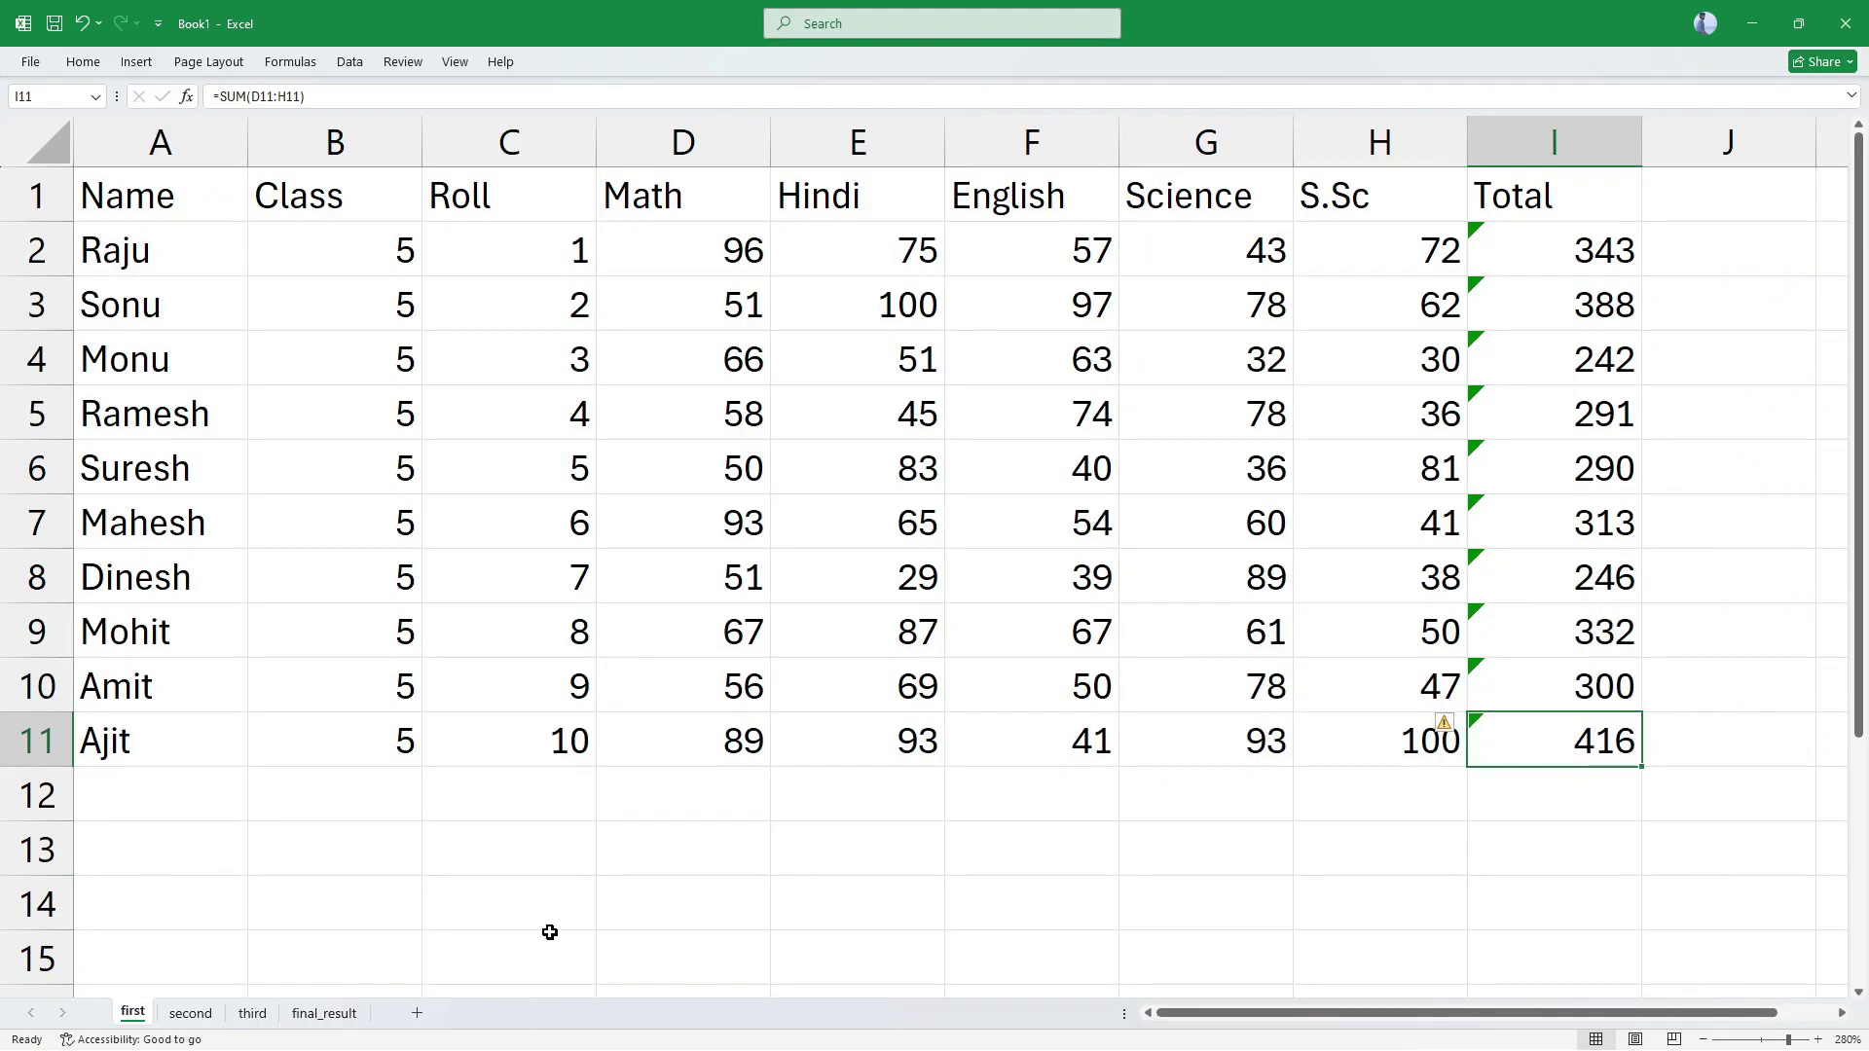
click(288, 855)
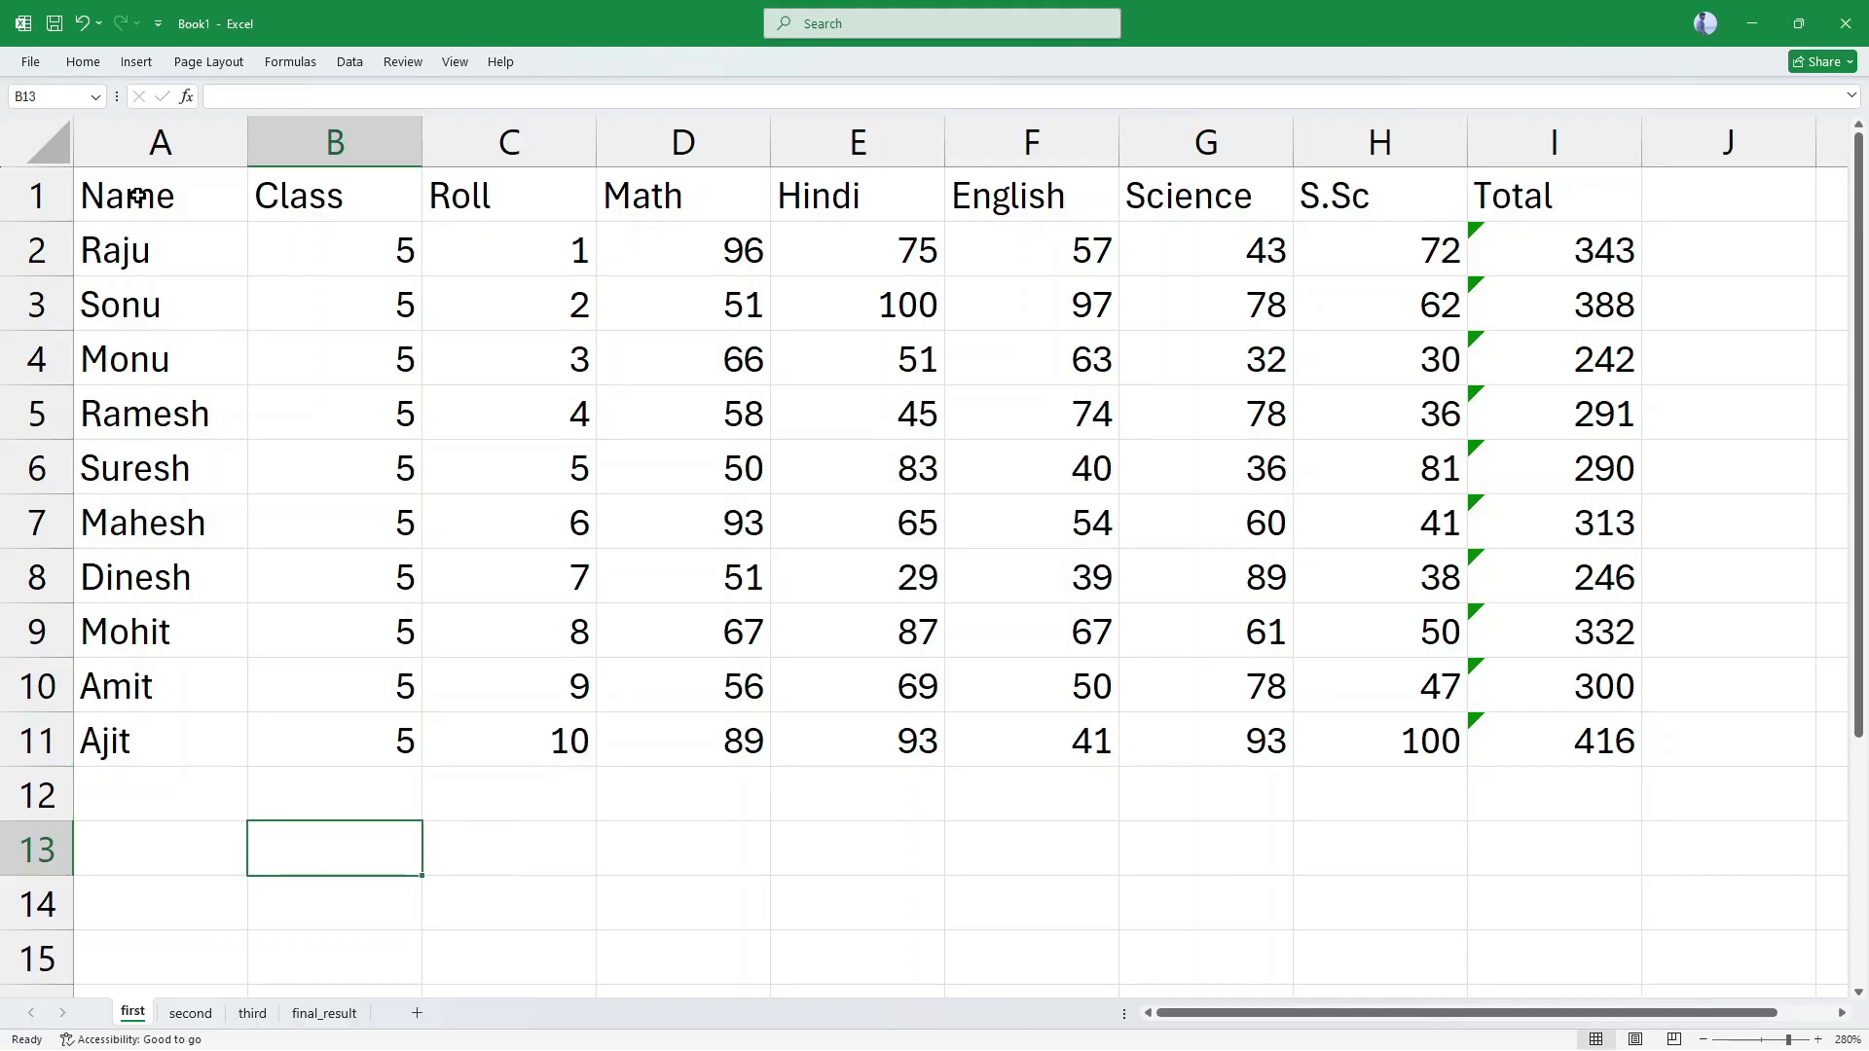
drag(137, 195, 1585, 743)
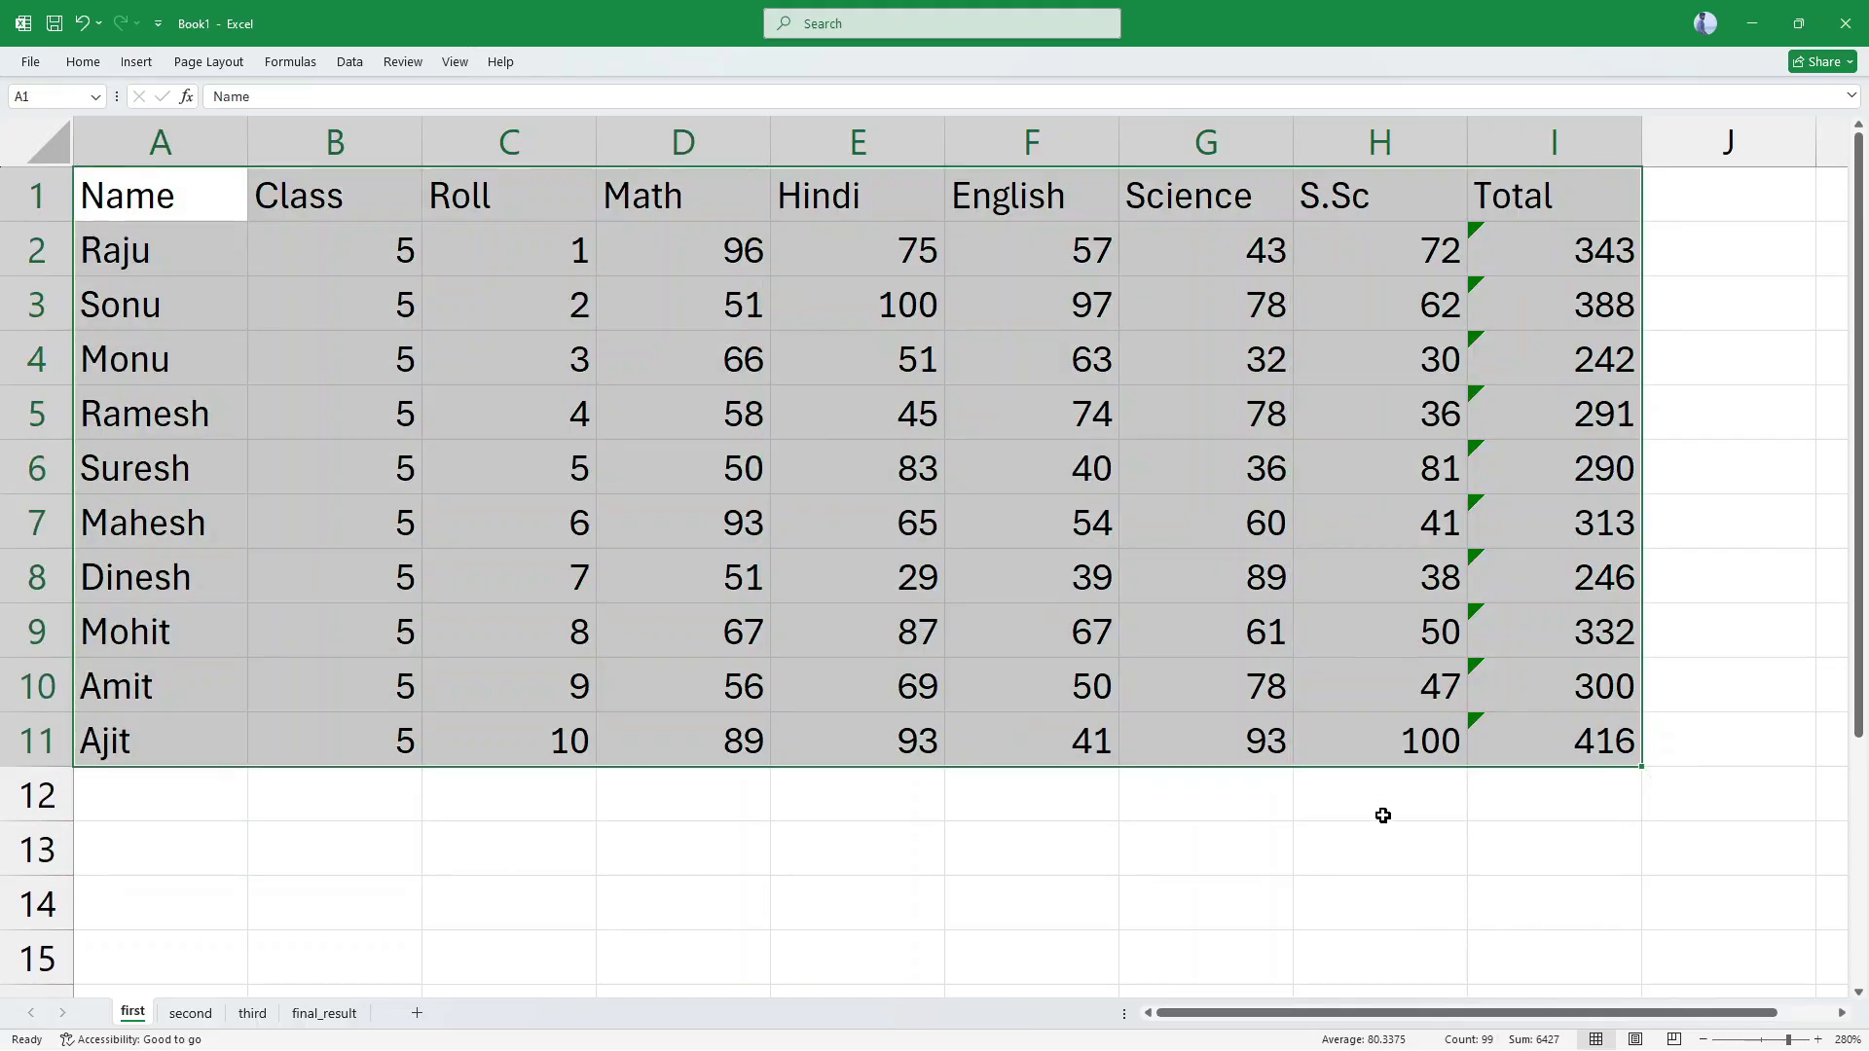
key(ctrl+c)
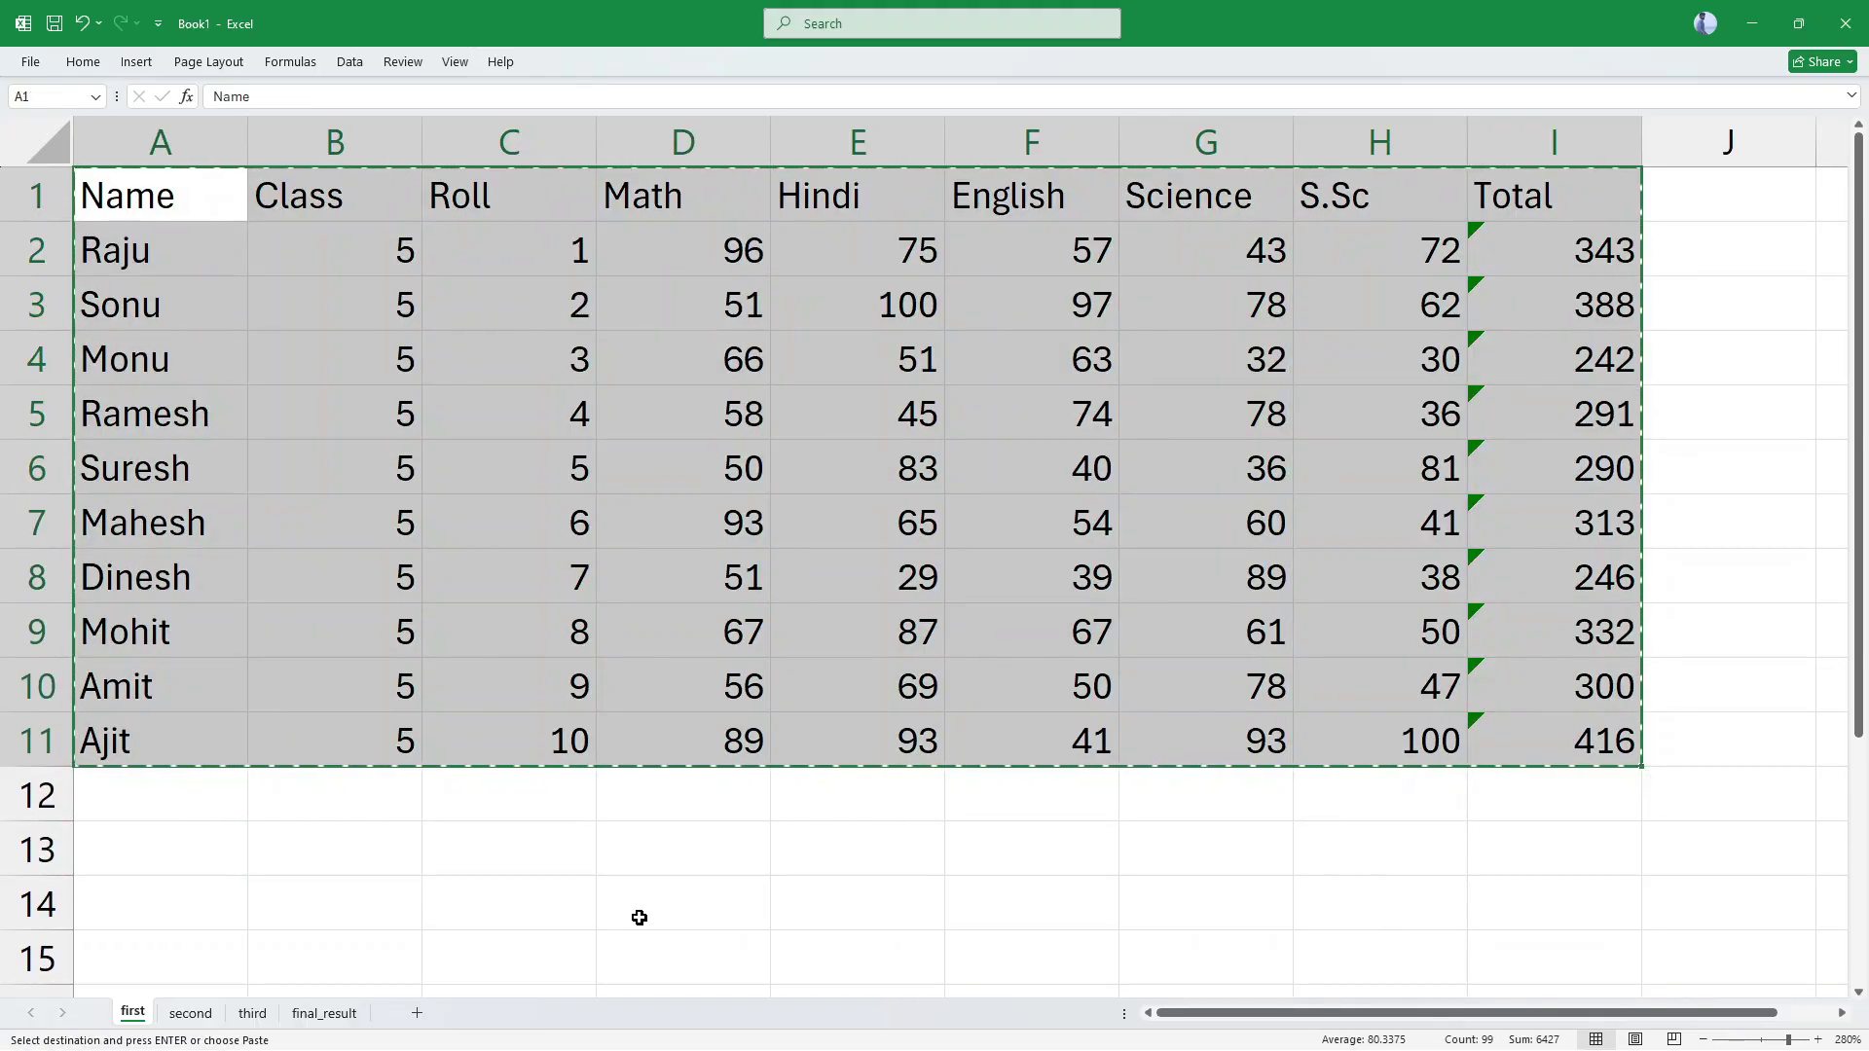
key(ctrl+n)
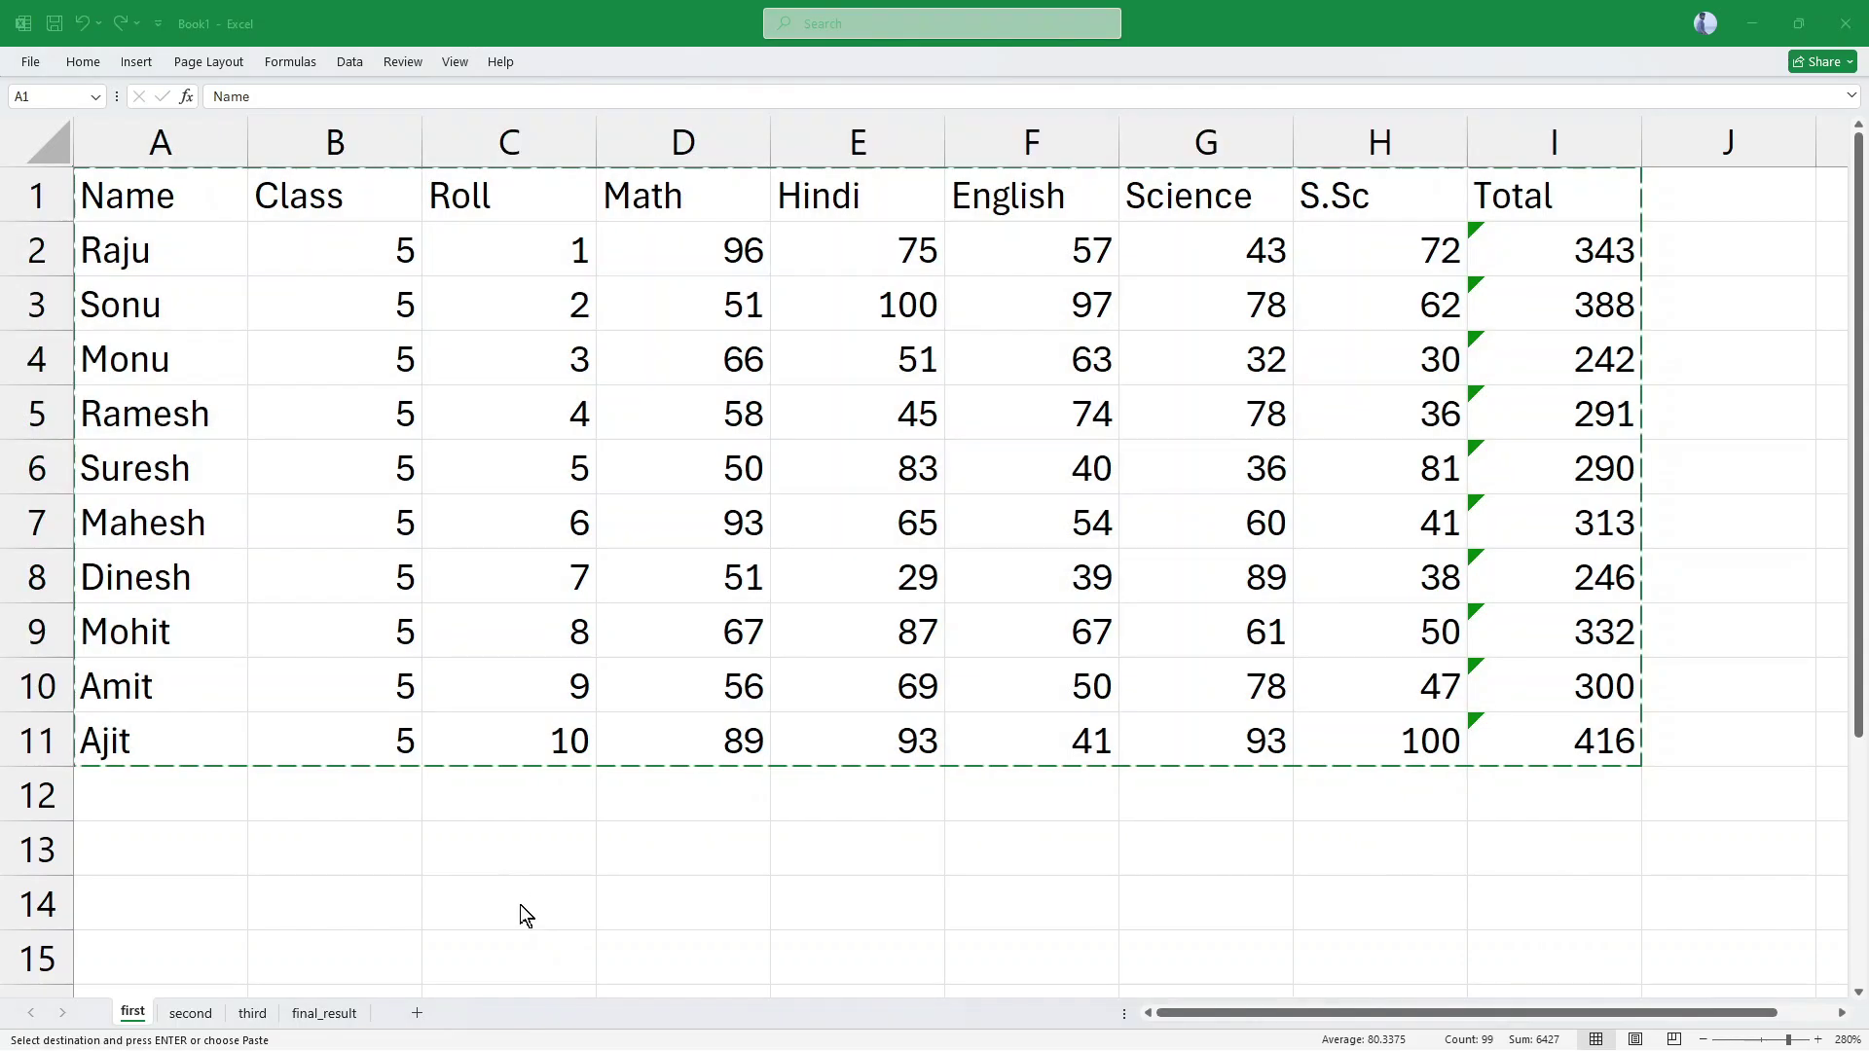
scroll(538, 555, up, 7)
scroll(528, 542, up, 7)
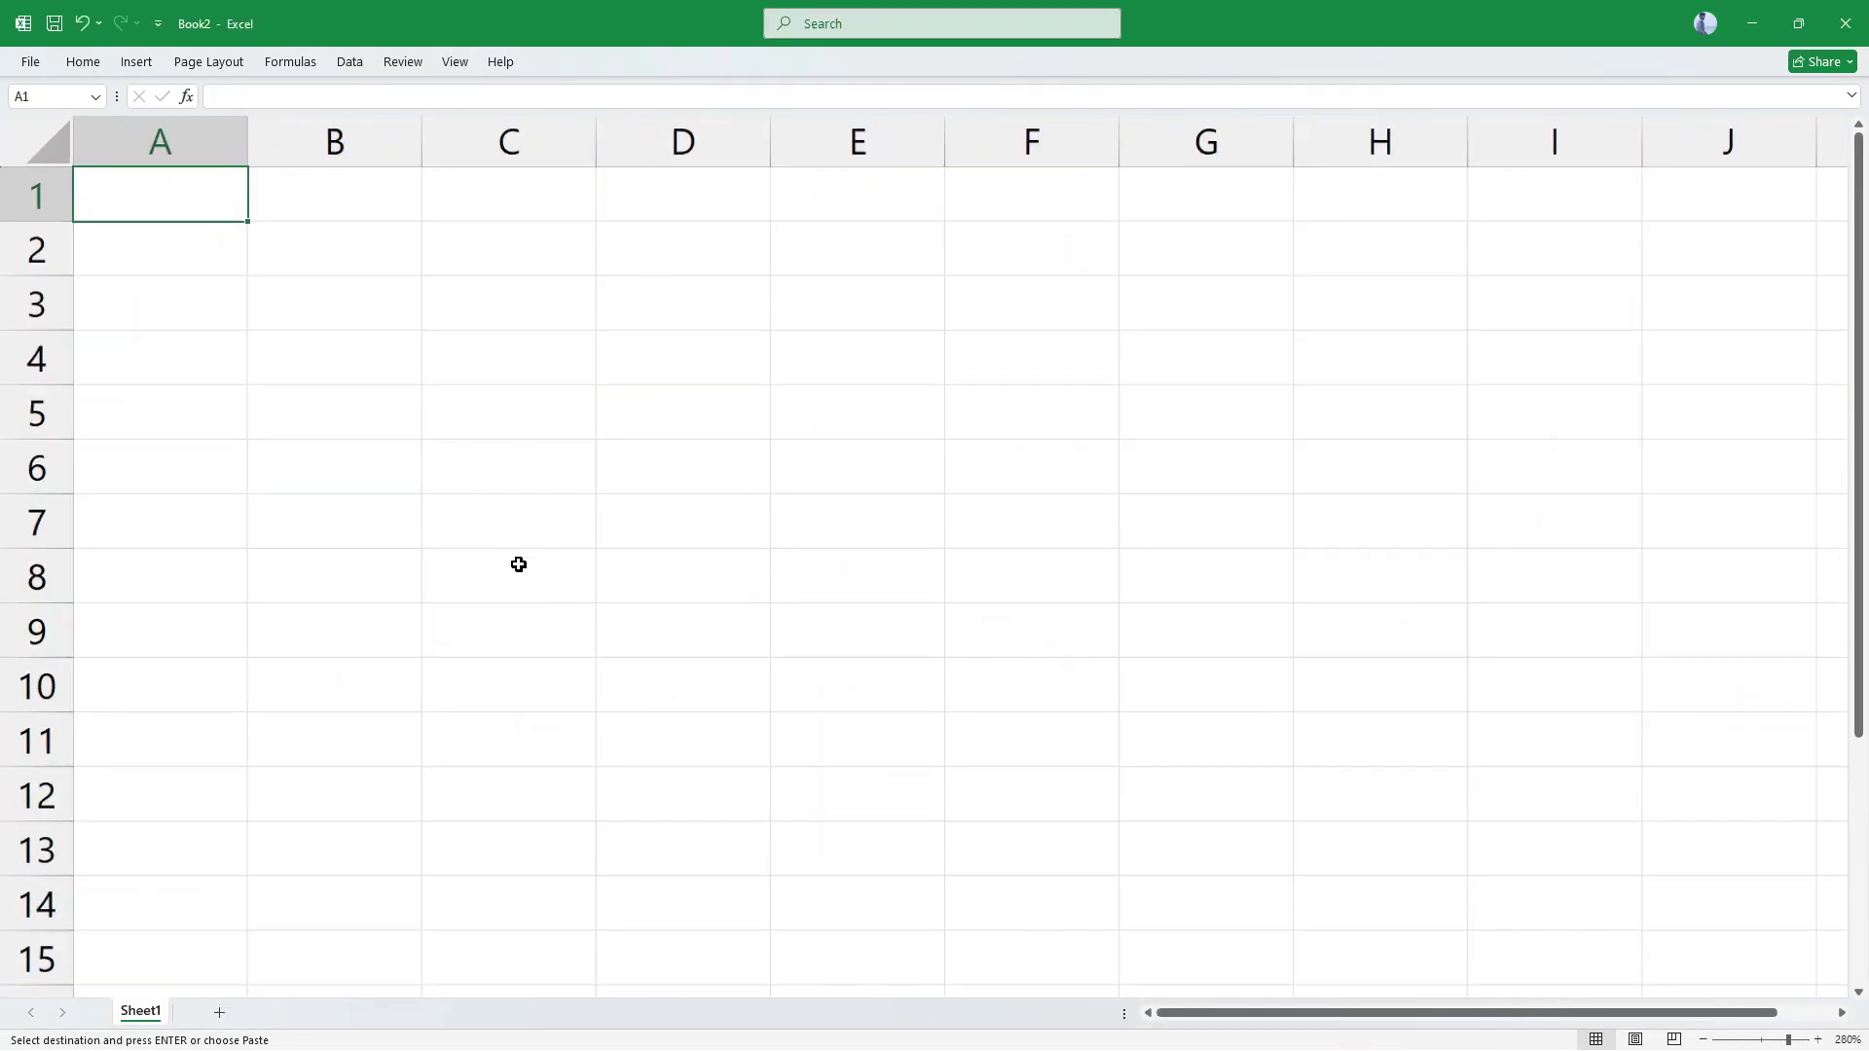
key(ctrl+v)
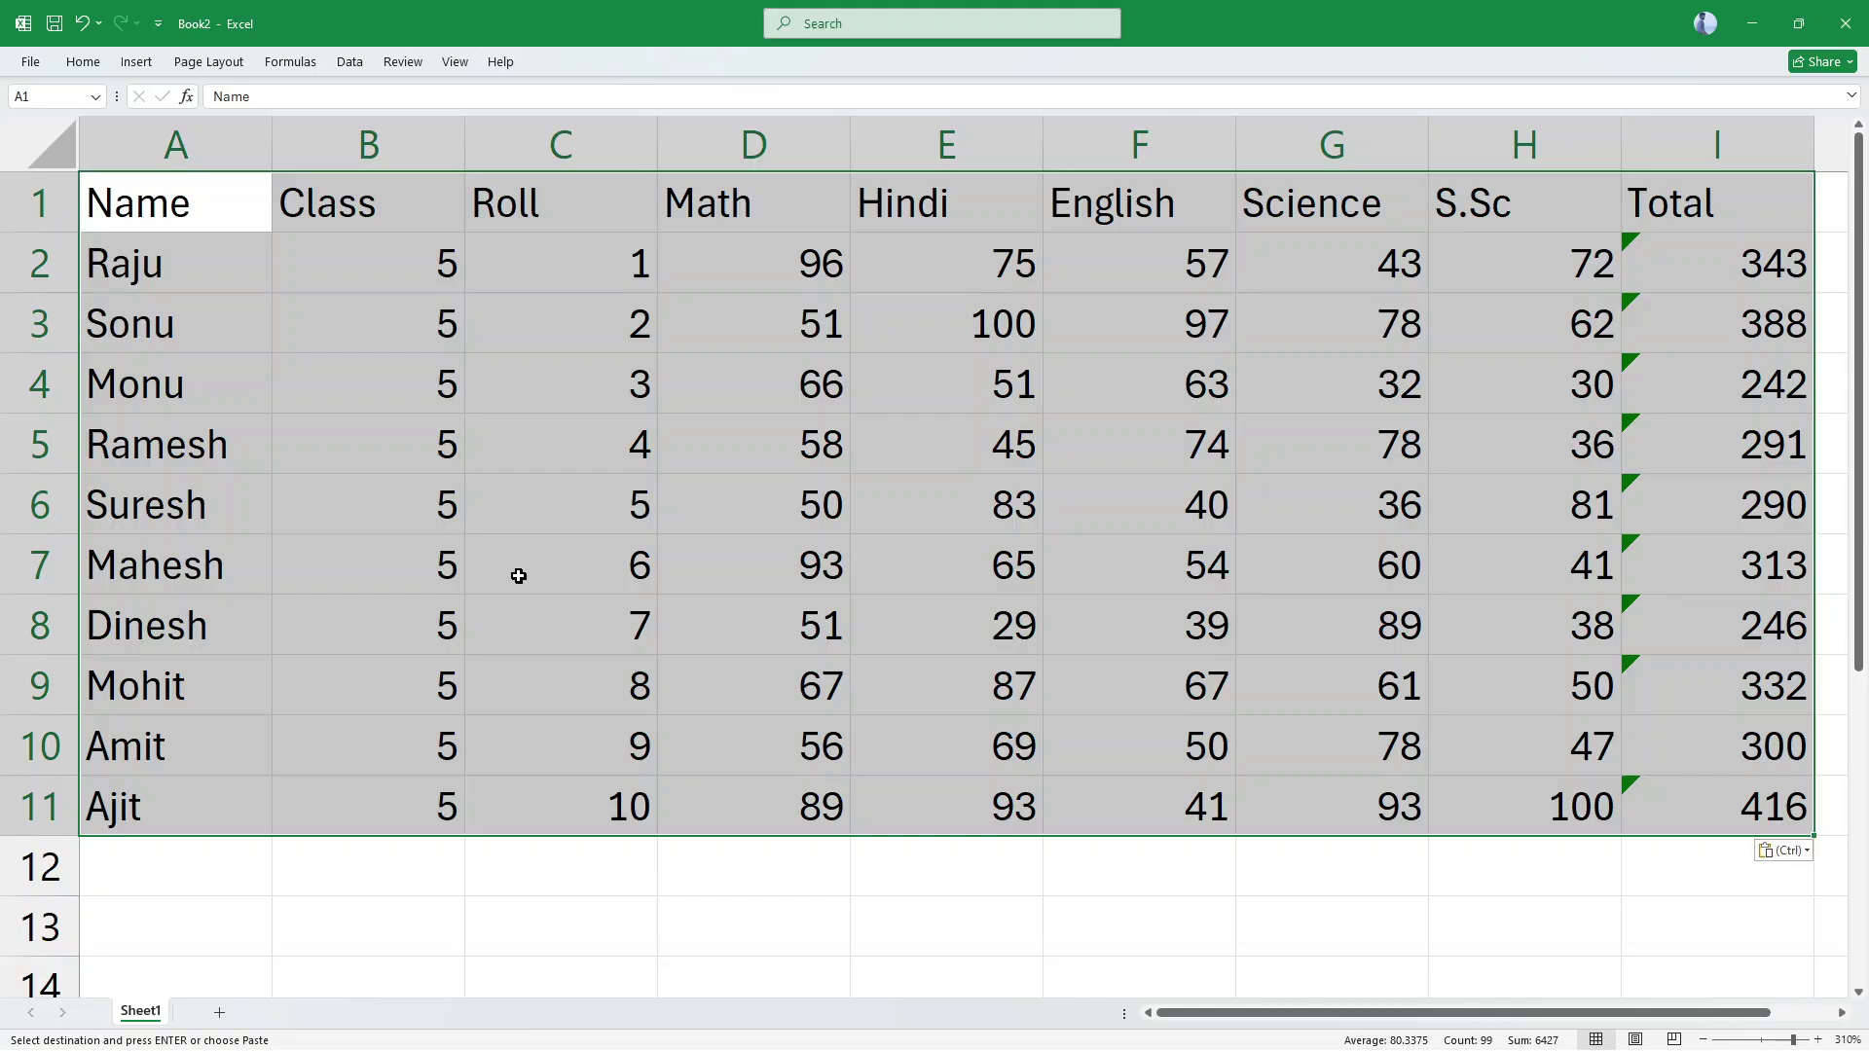
Step: Save the new workbook as Exam1 in a new folder named Abc School Data inside Documents
key(F12)
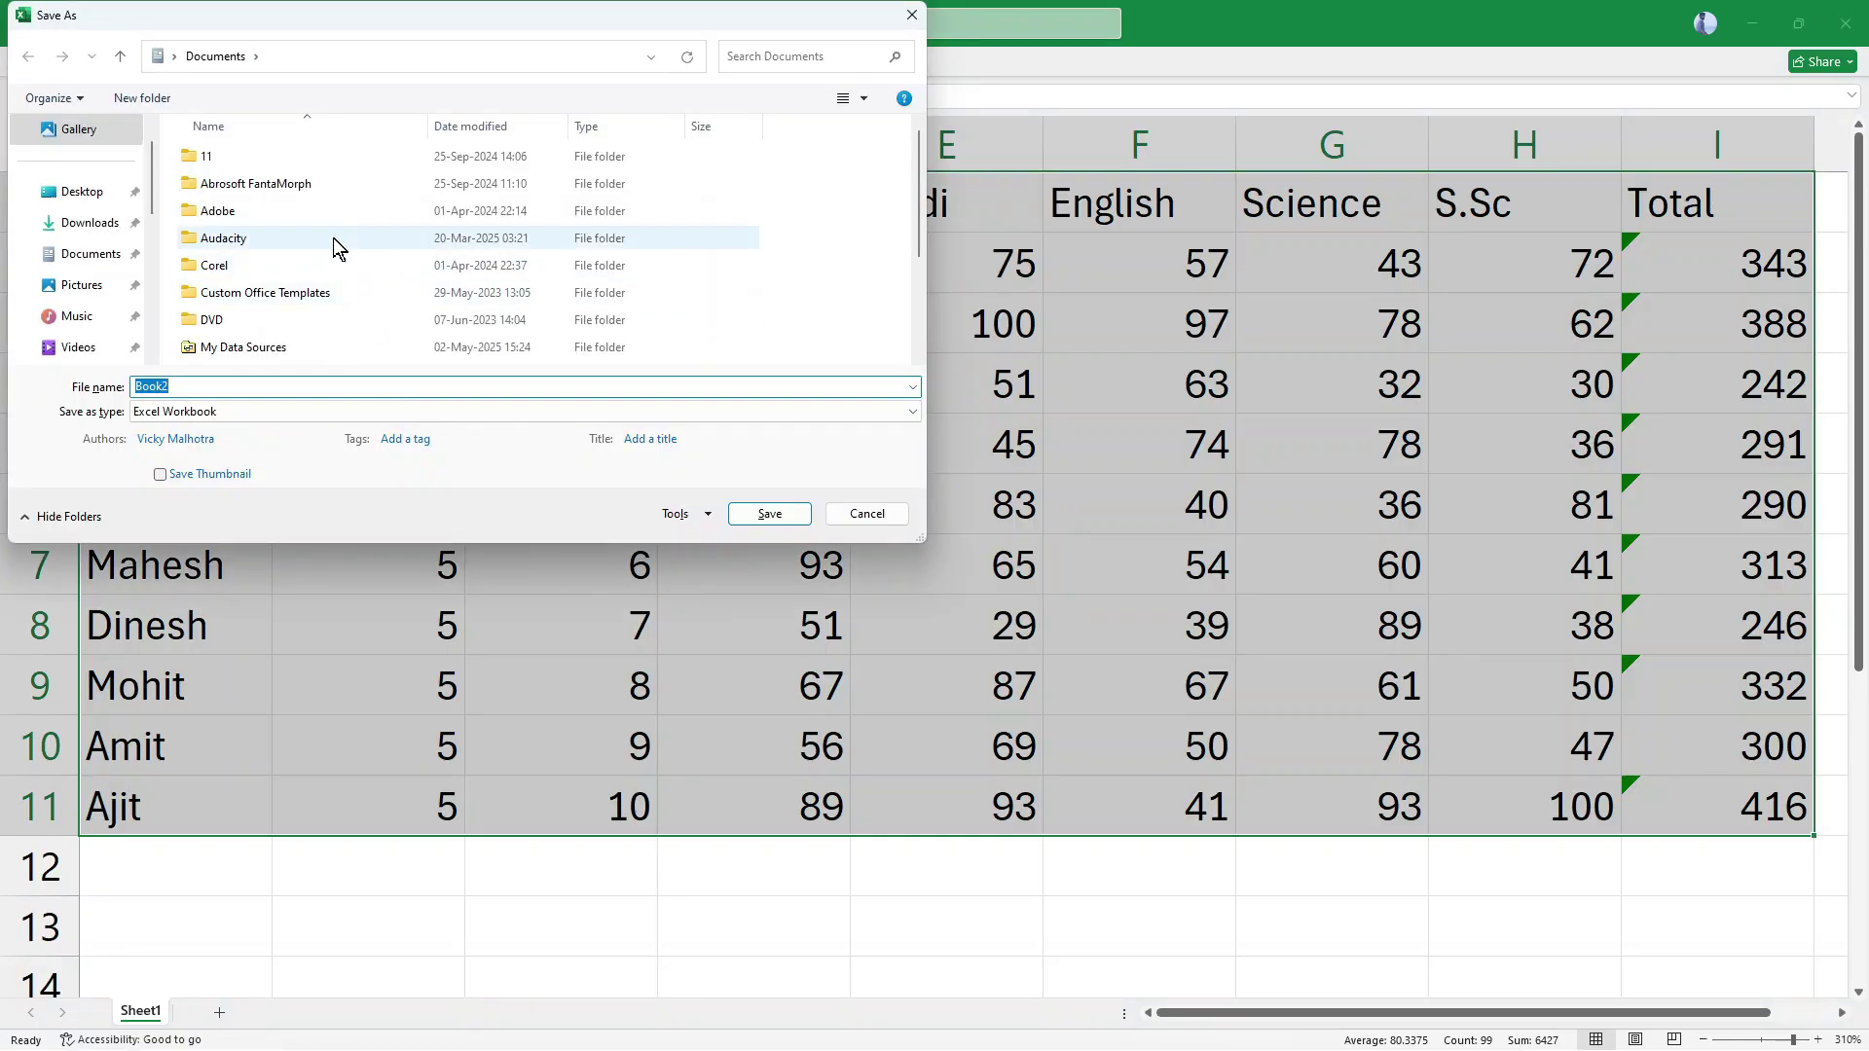
click(161, 101)
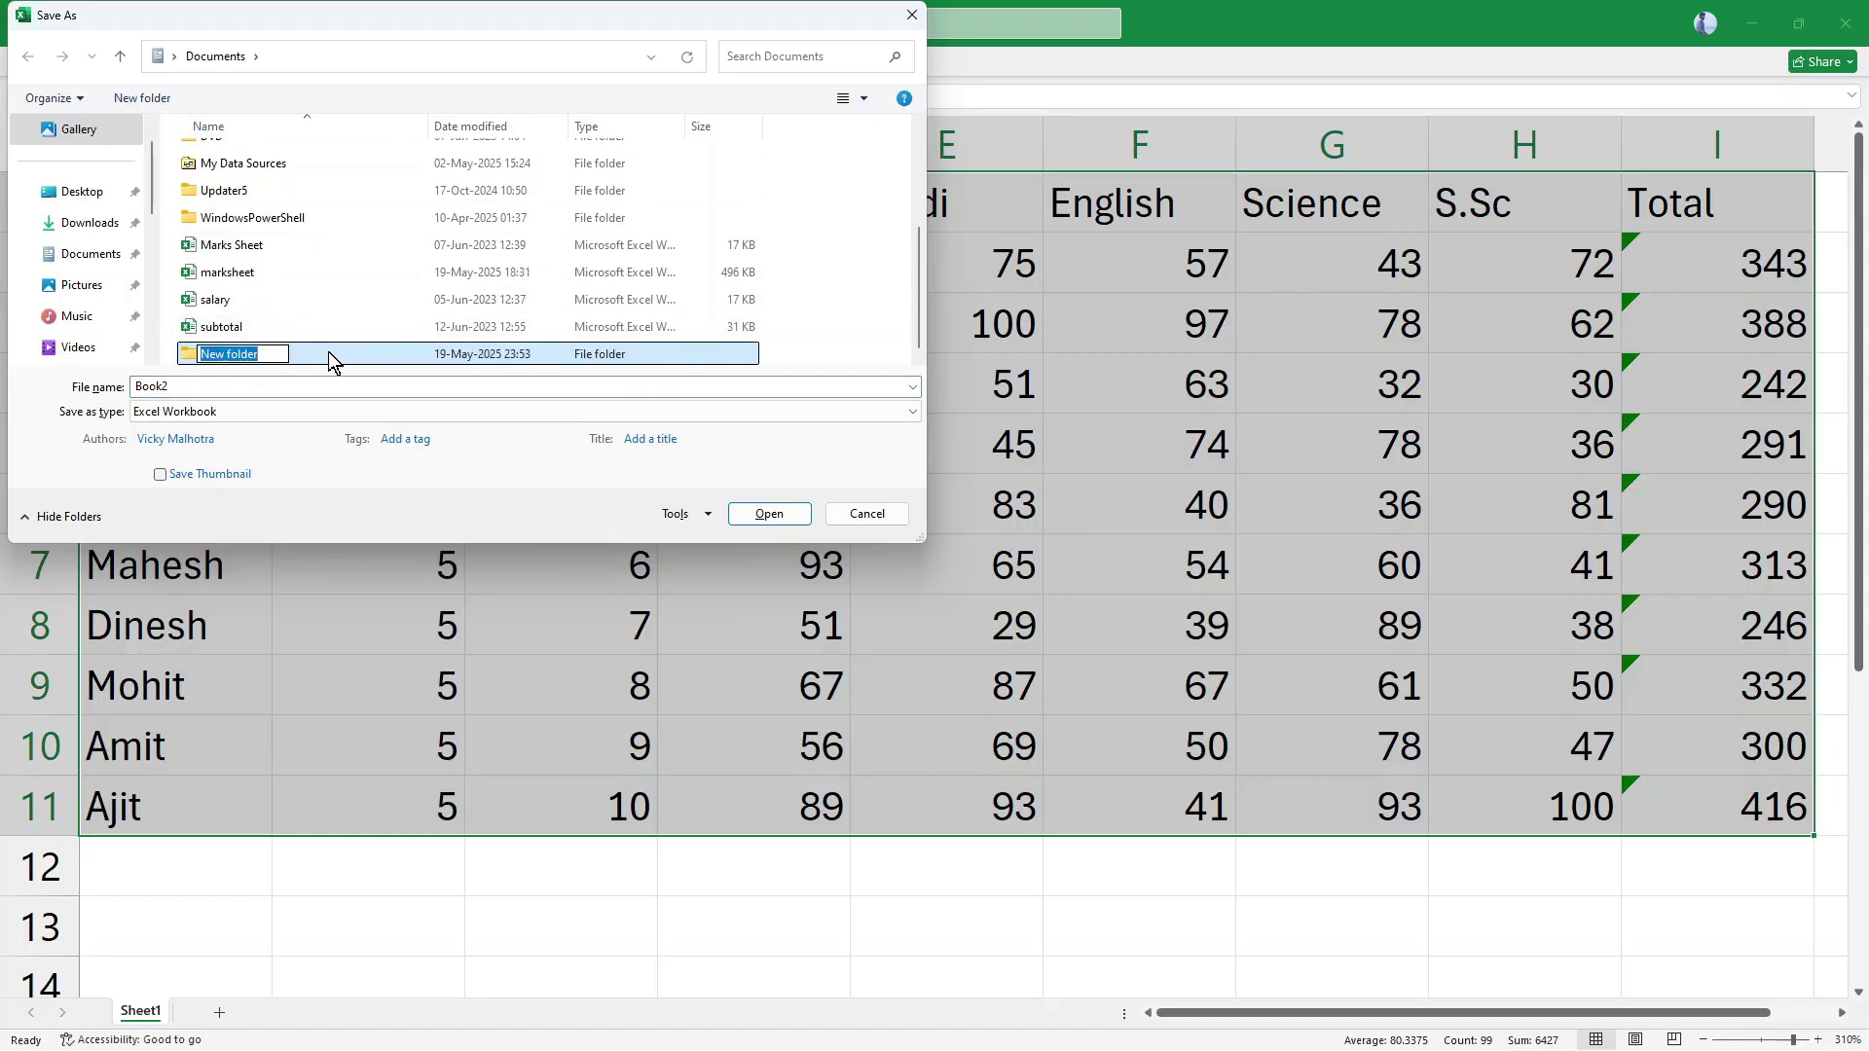
text(Abc School D)
key(Return)
key(Return)
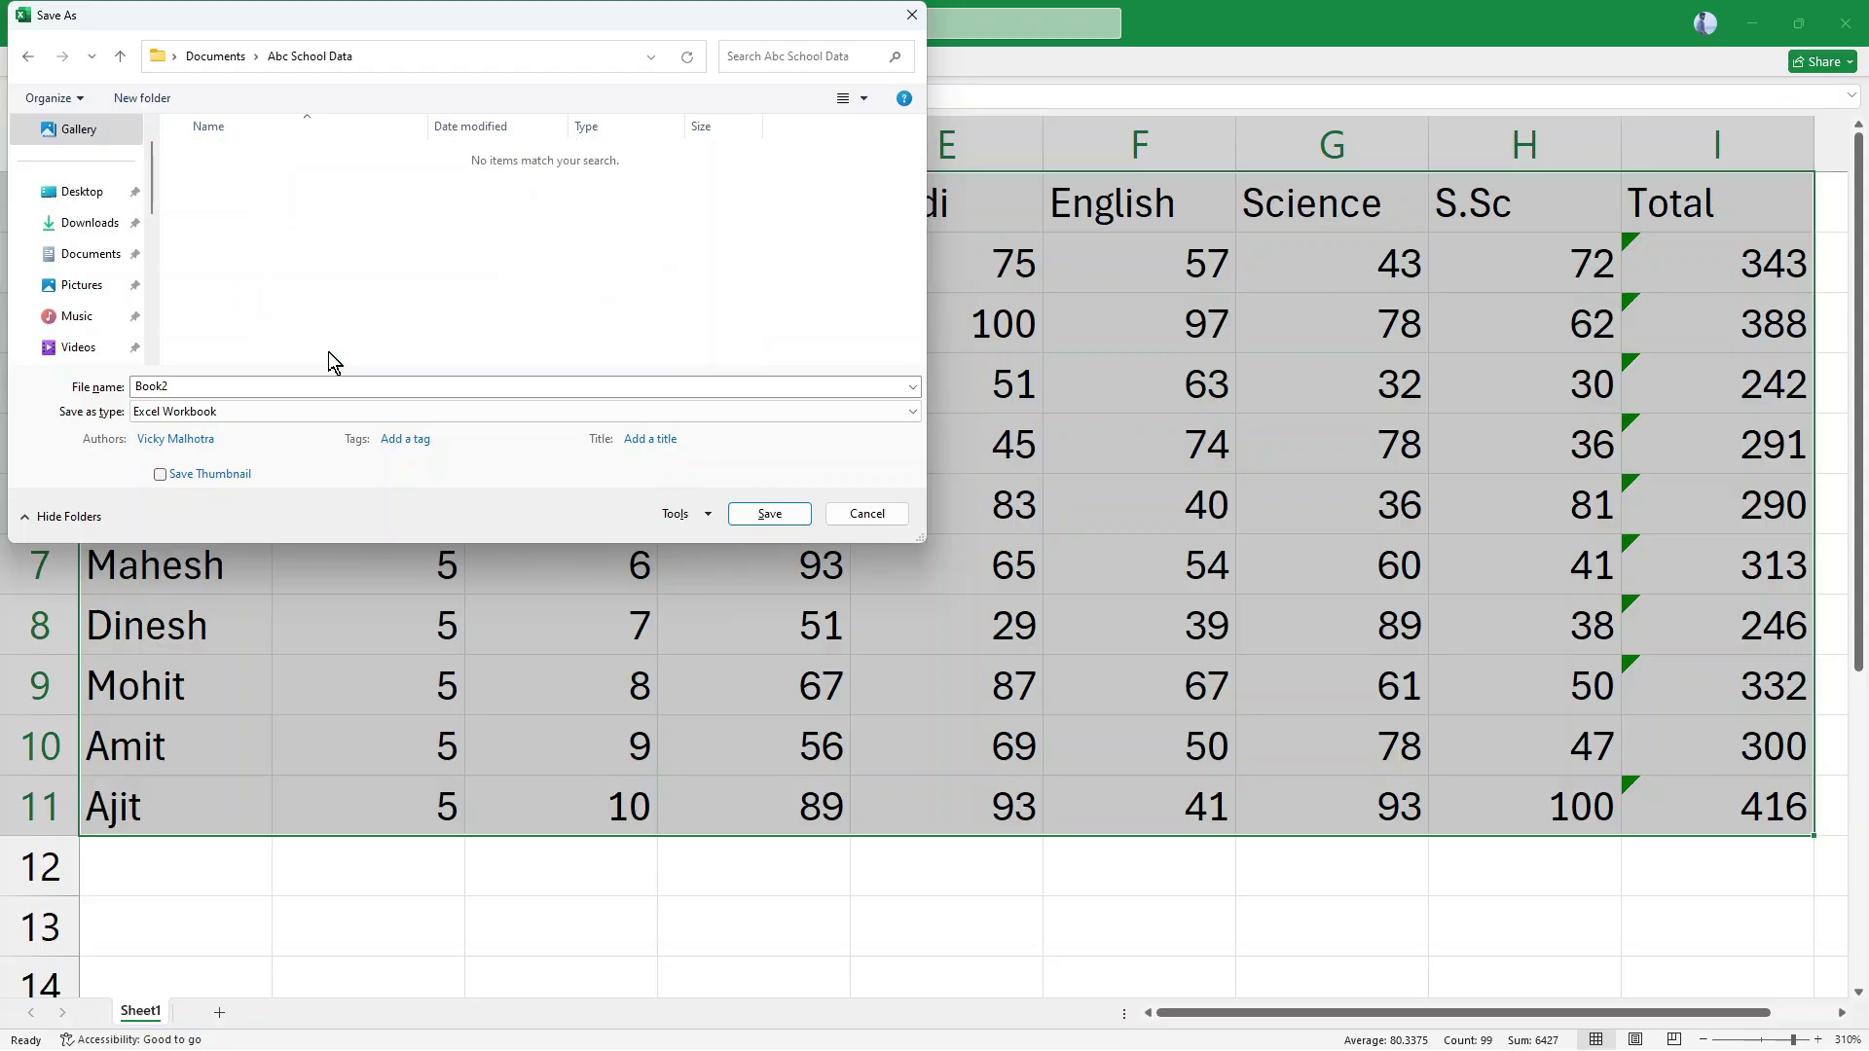
text(f)
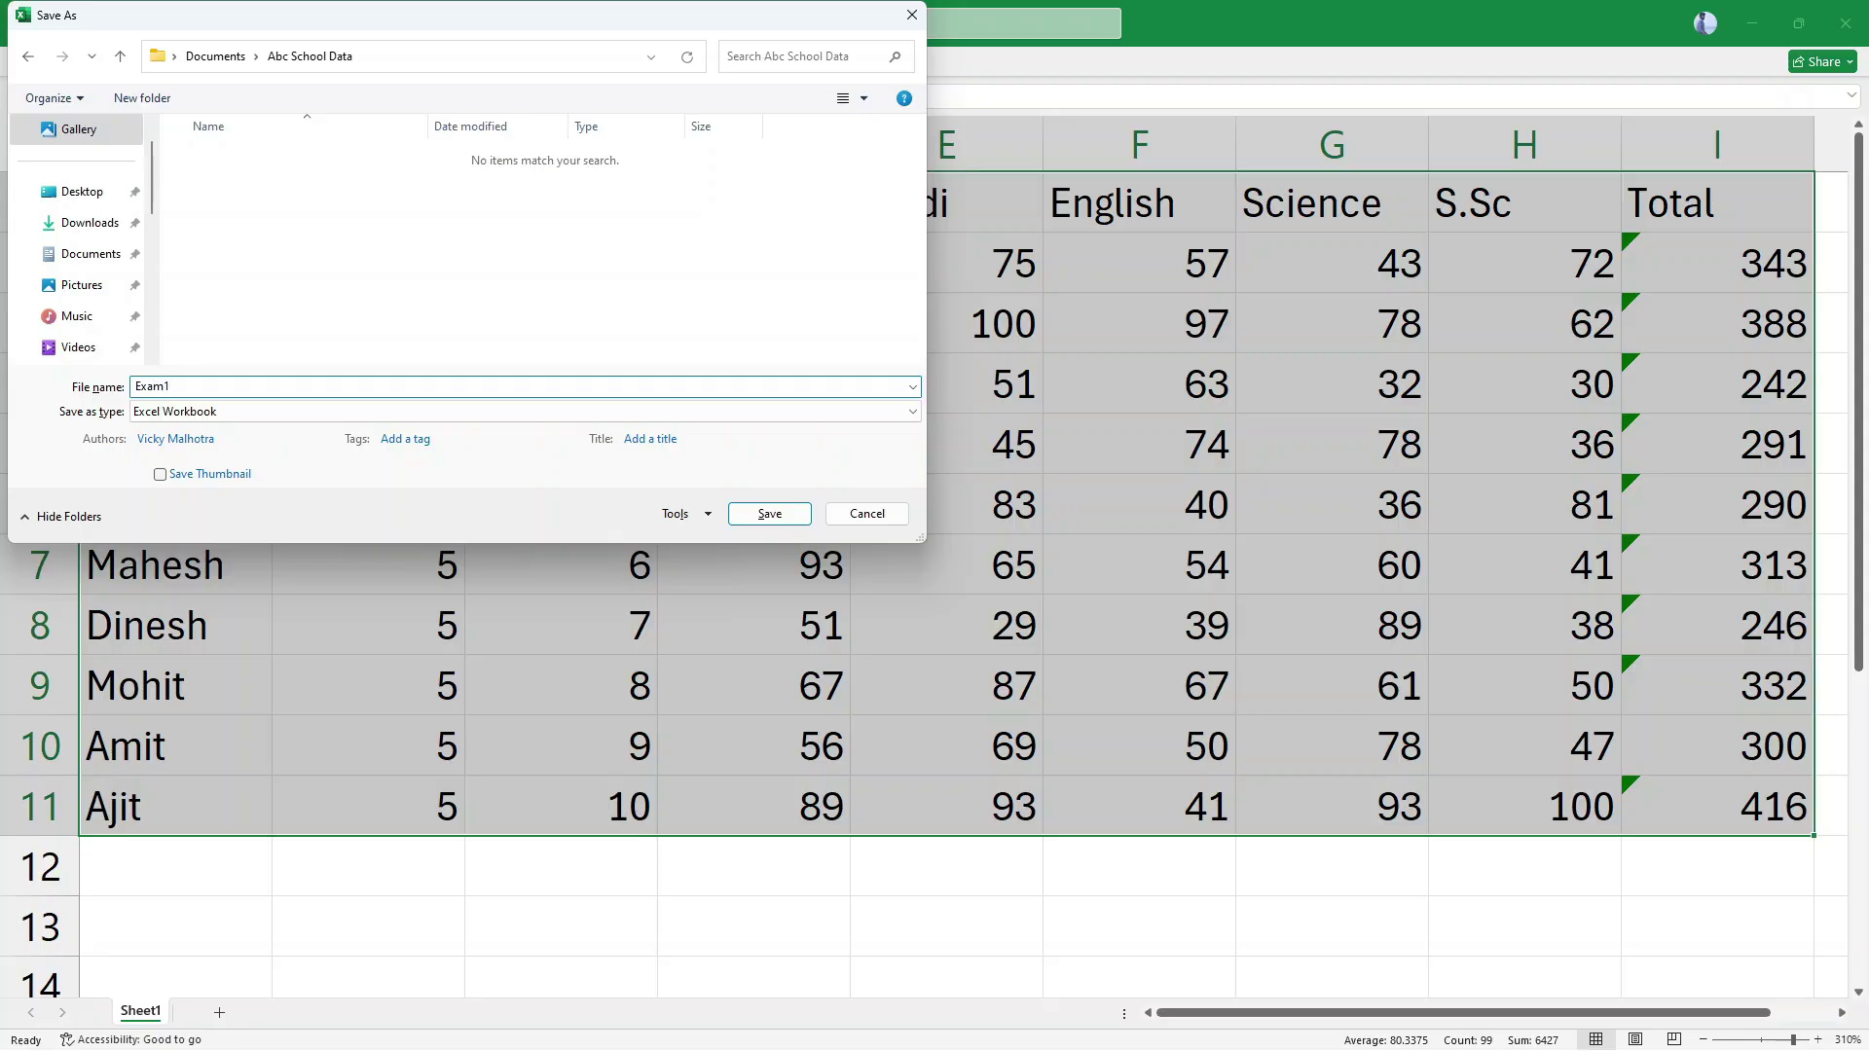
key(Return)
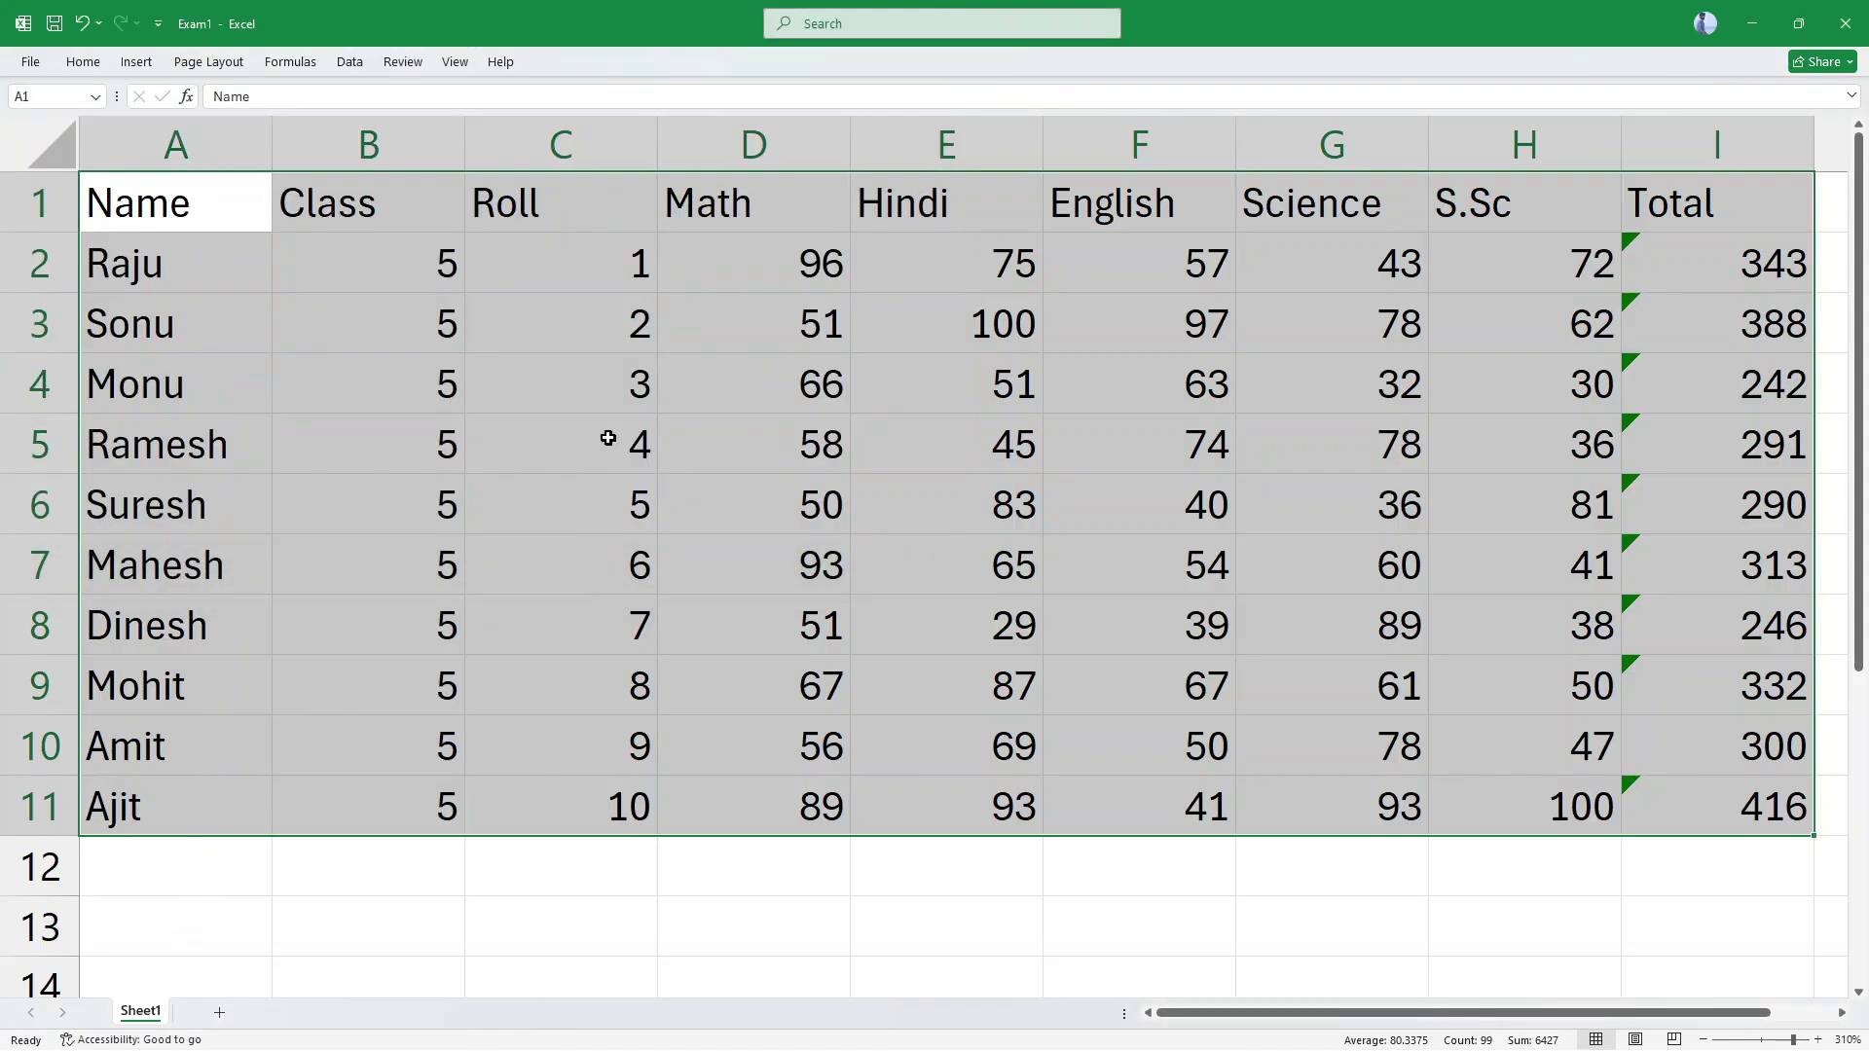
Step: Return to Book1, copy the marksheet range A1:I11 from the second sheet, and paste it at A1 of another new workbook
click(454, 63)
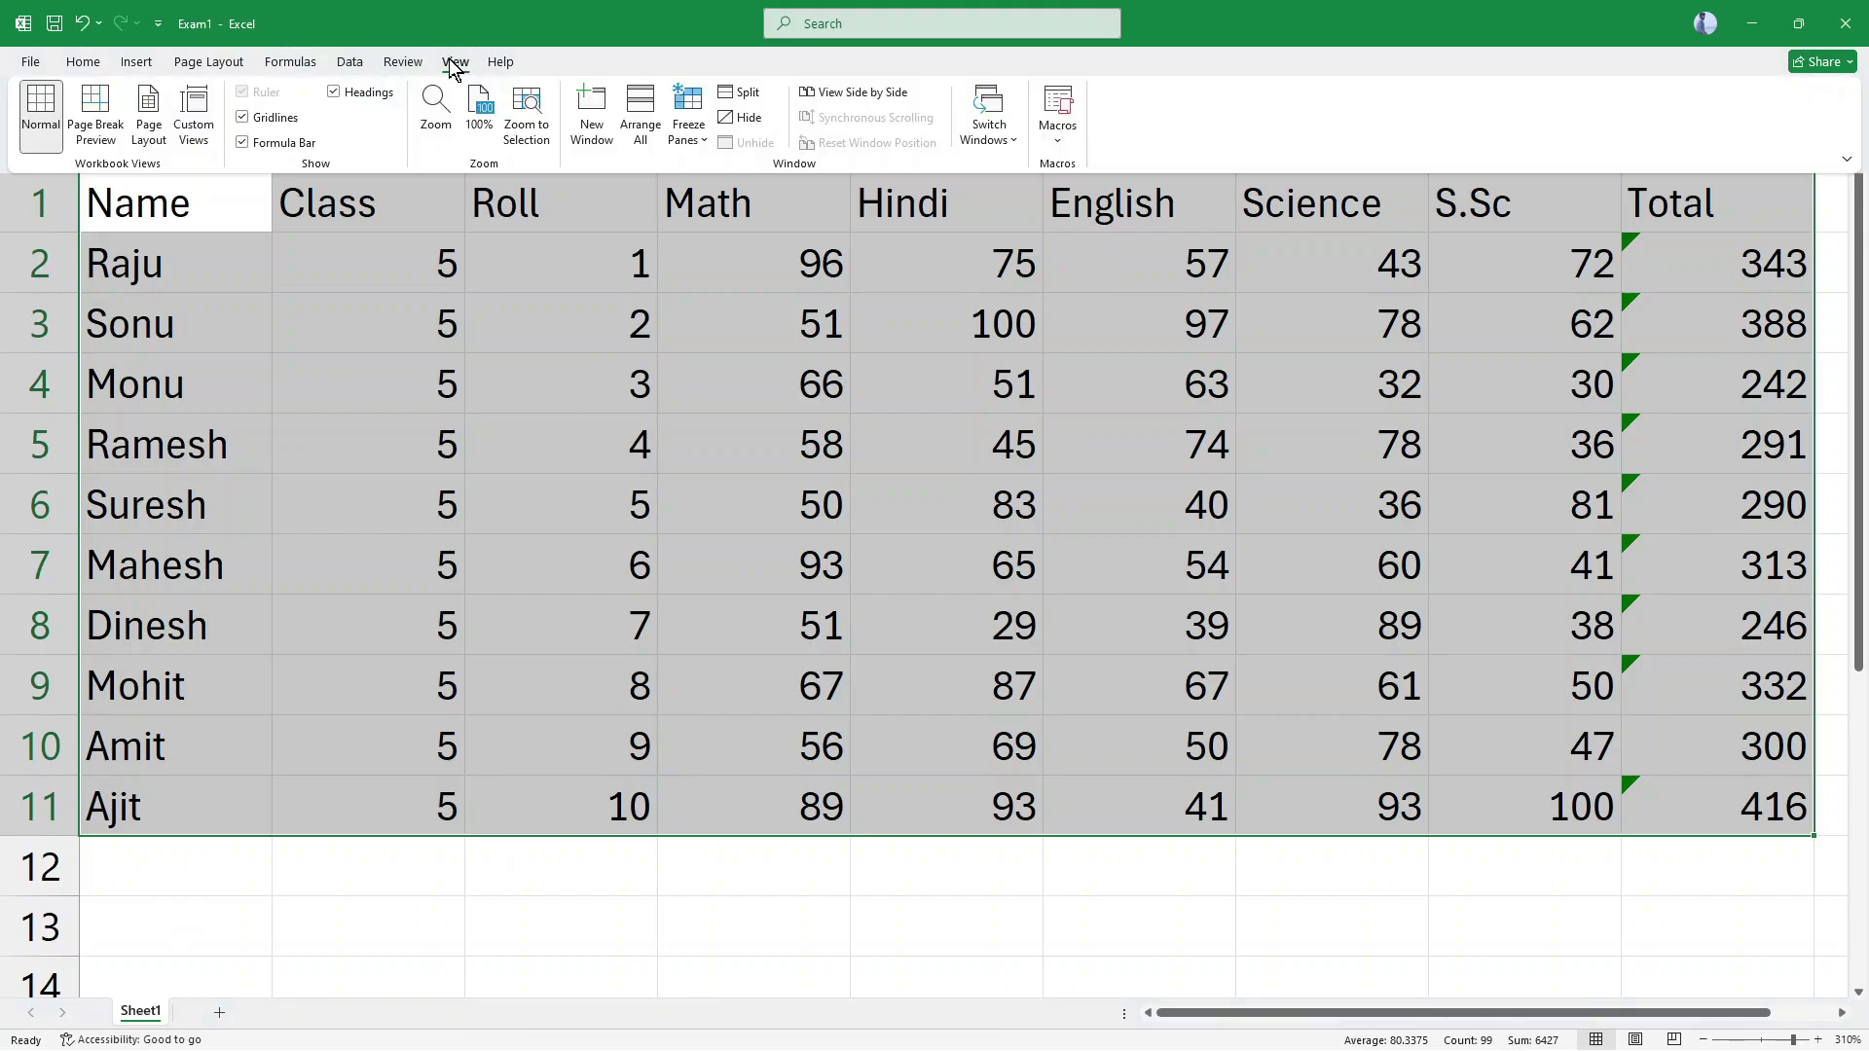
click(1002, 131)
click(1042, 197)
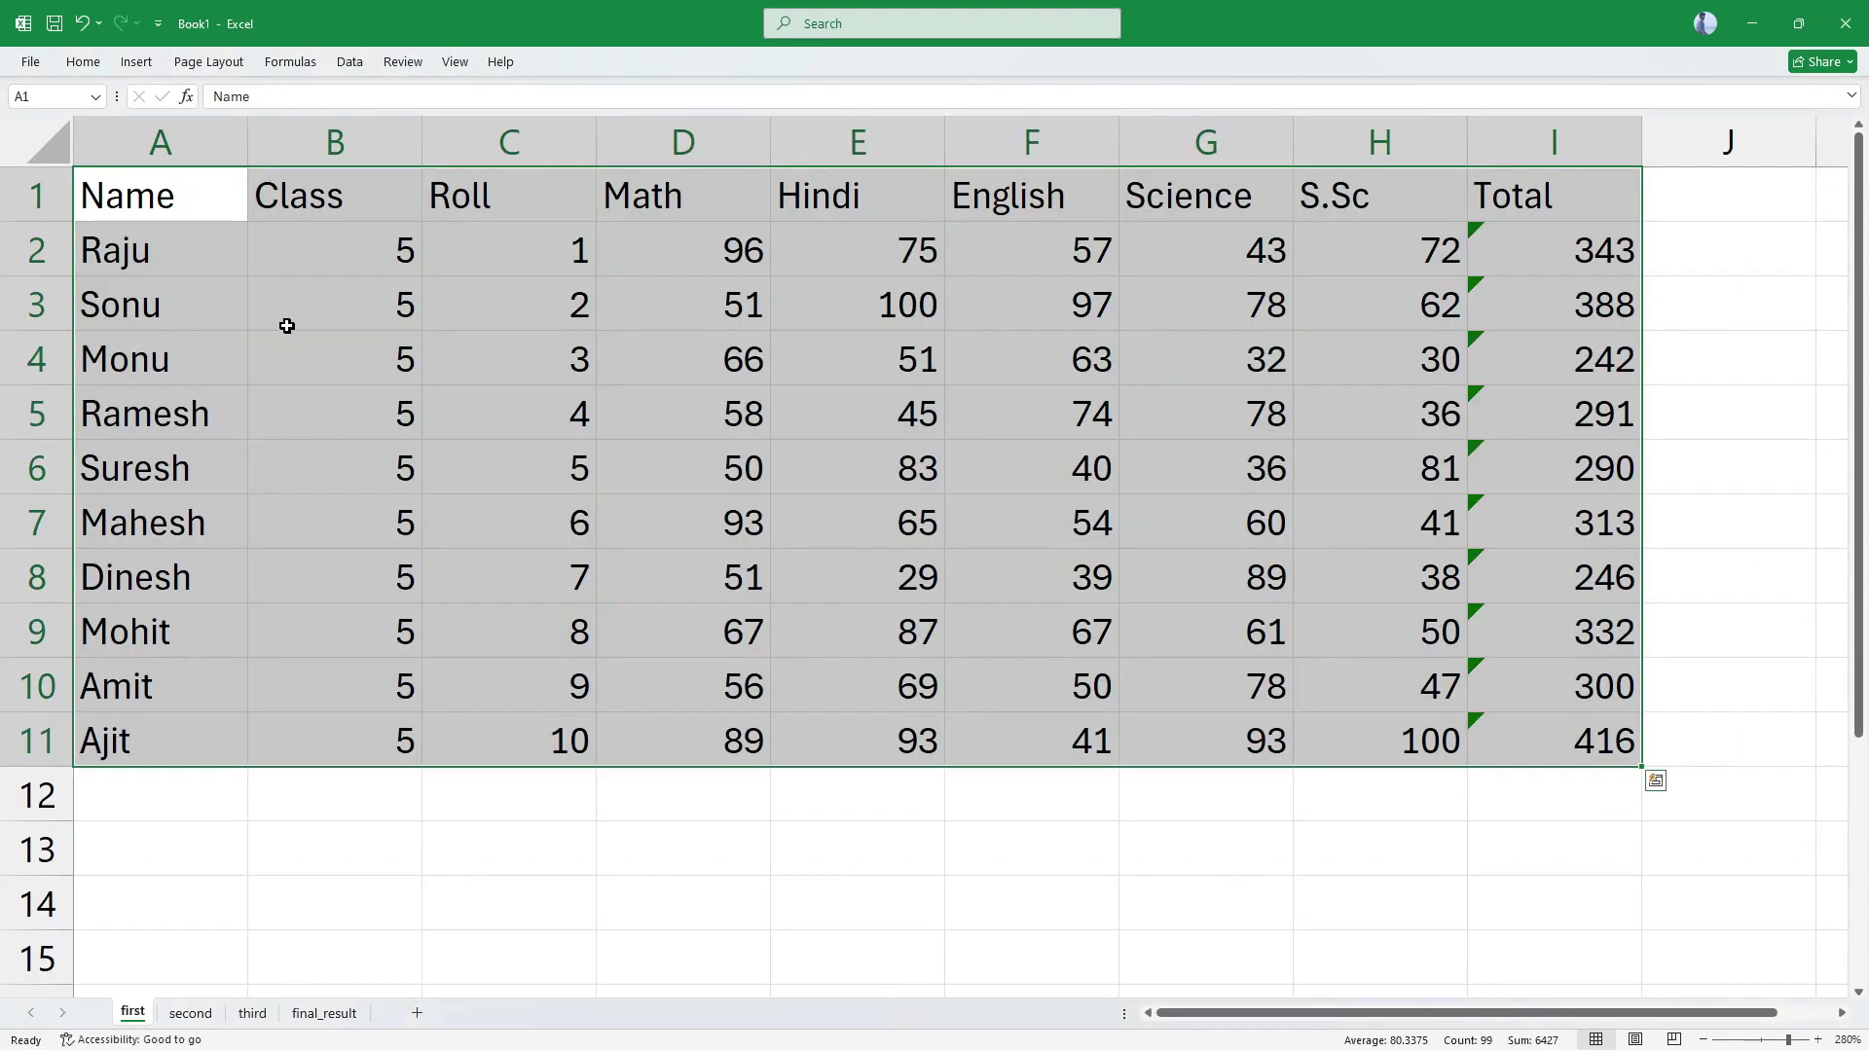
click(203, 1014)
drag(165, 204, 1556, 726)
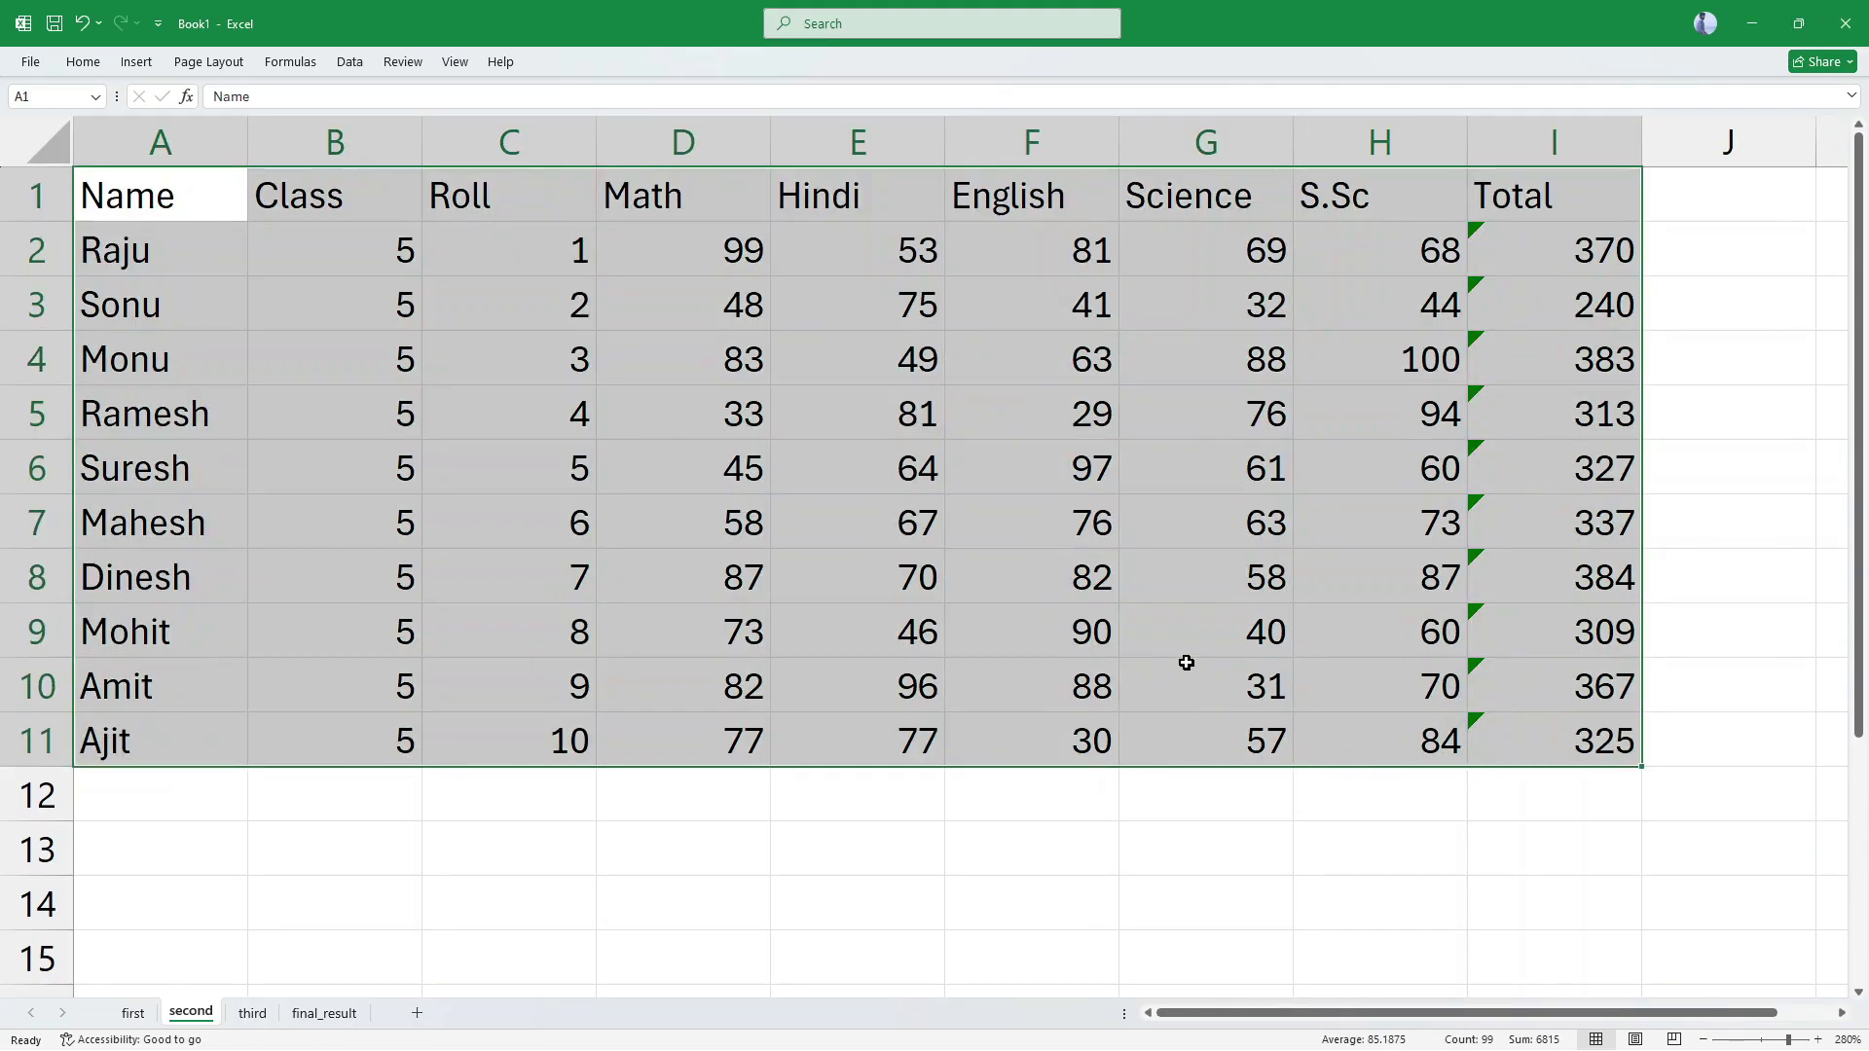
key(ctrl+c)
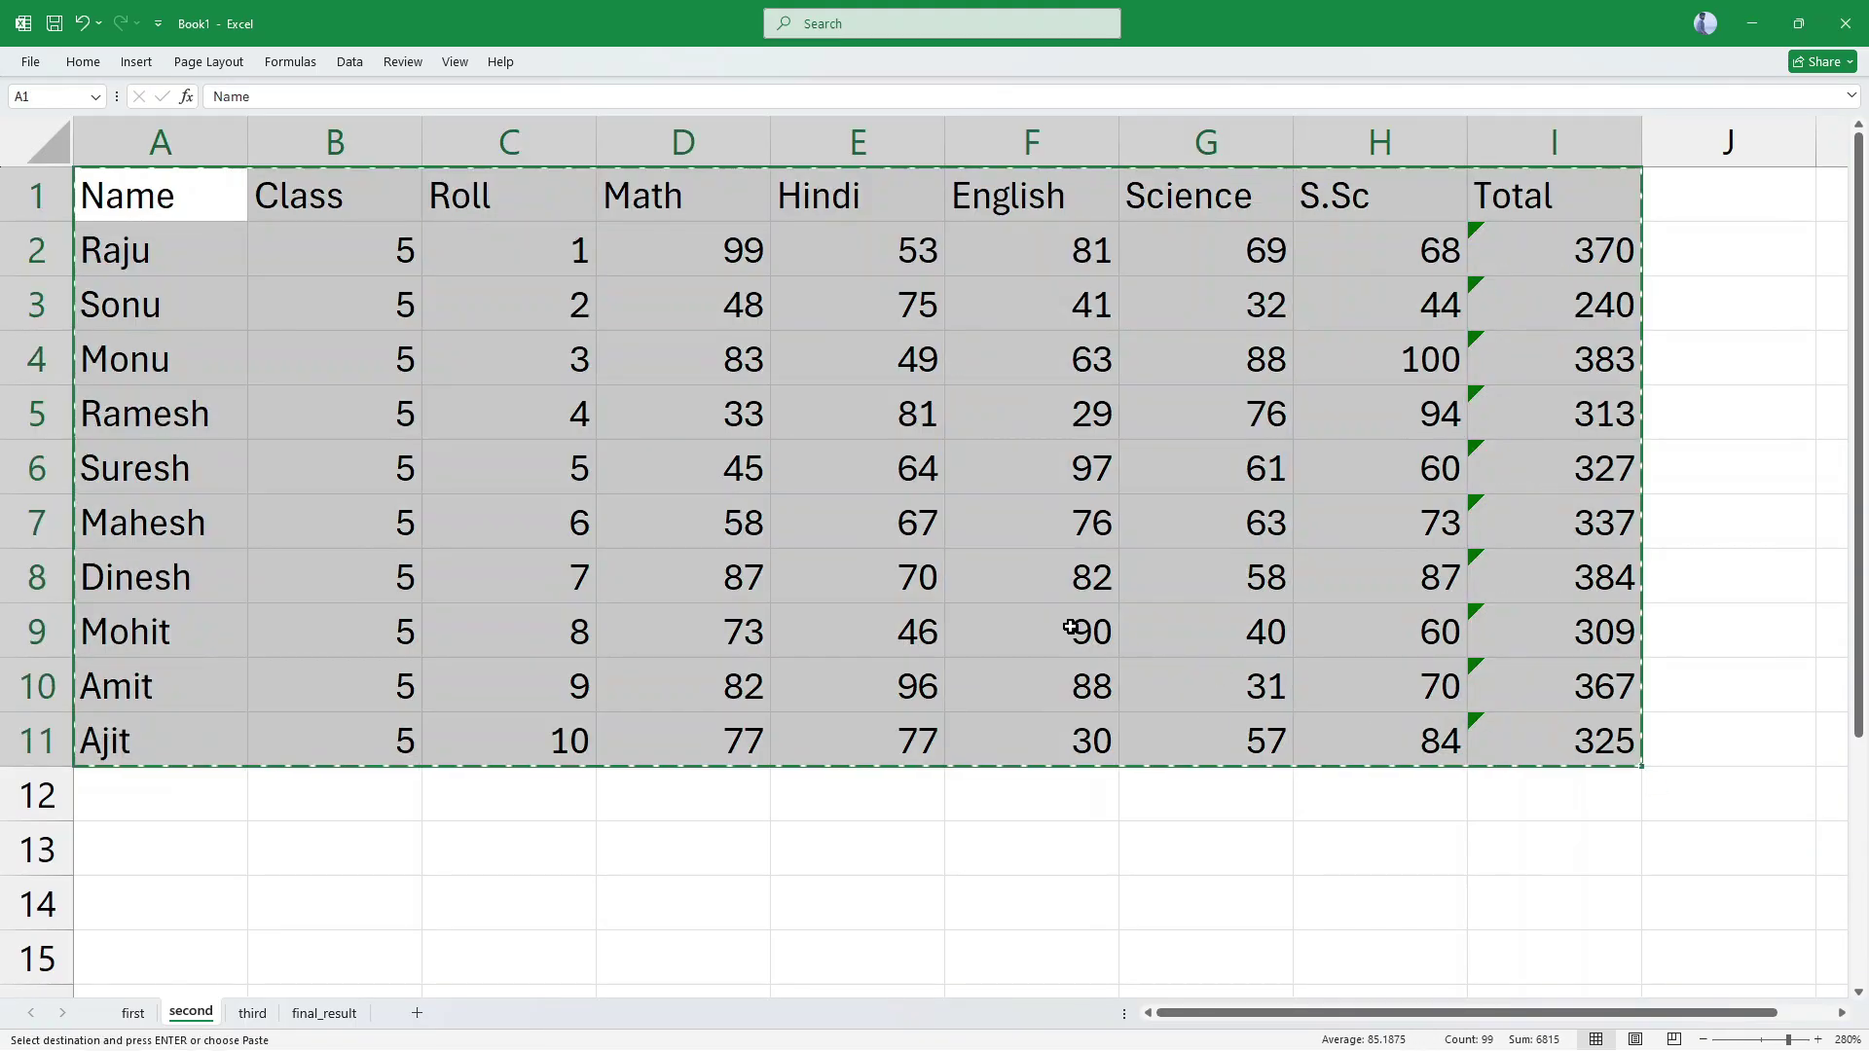
click(453, 65)
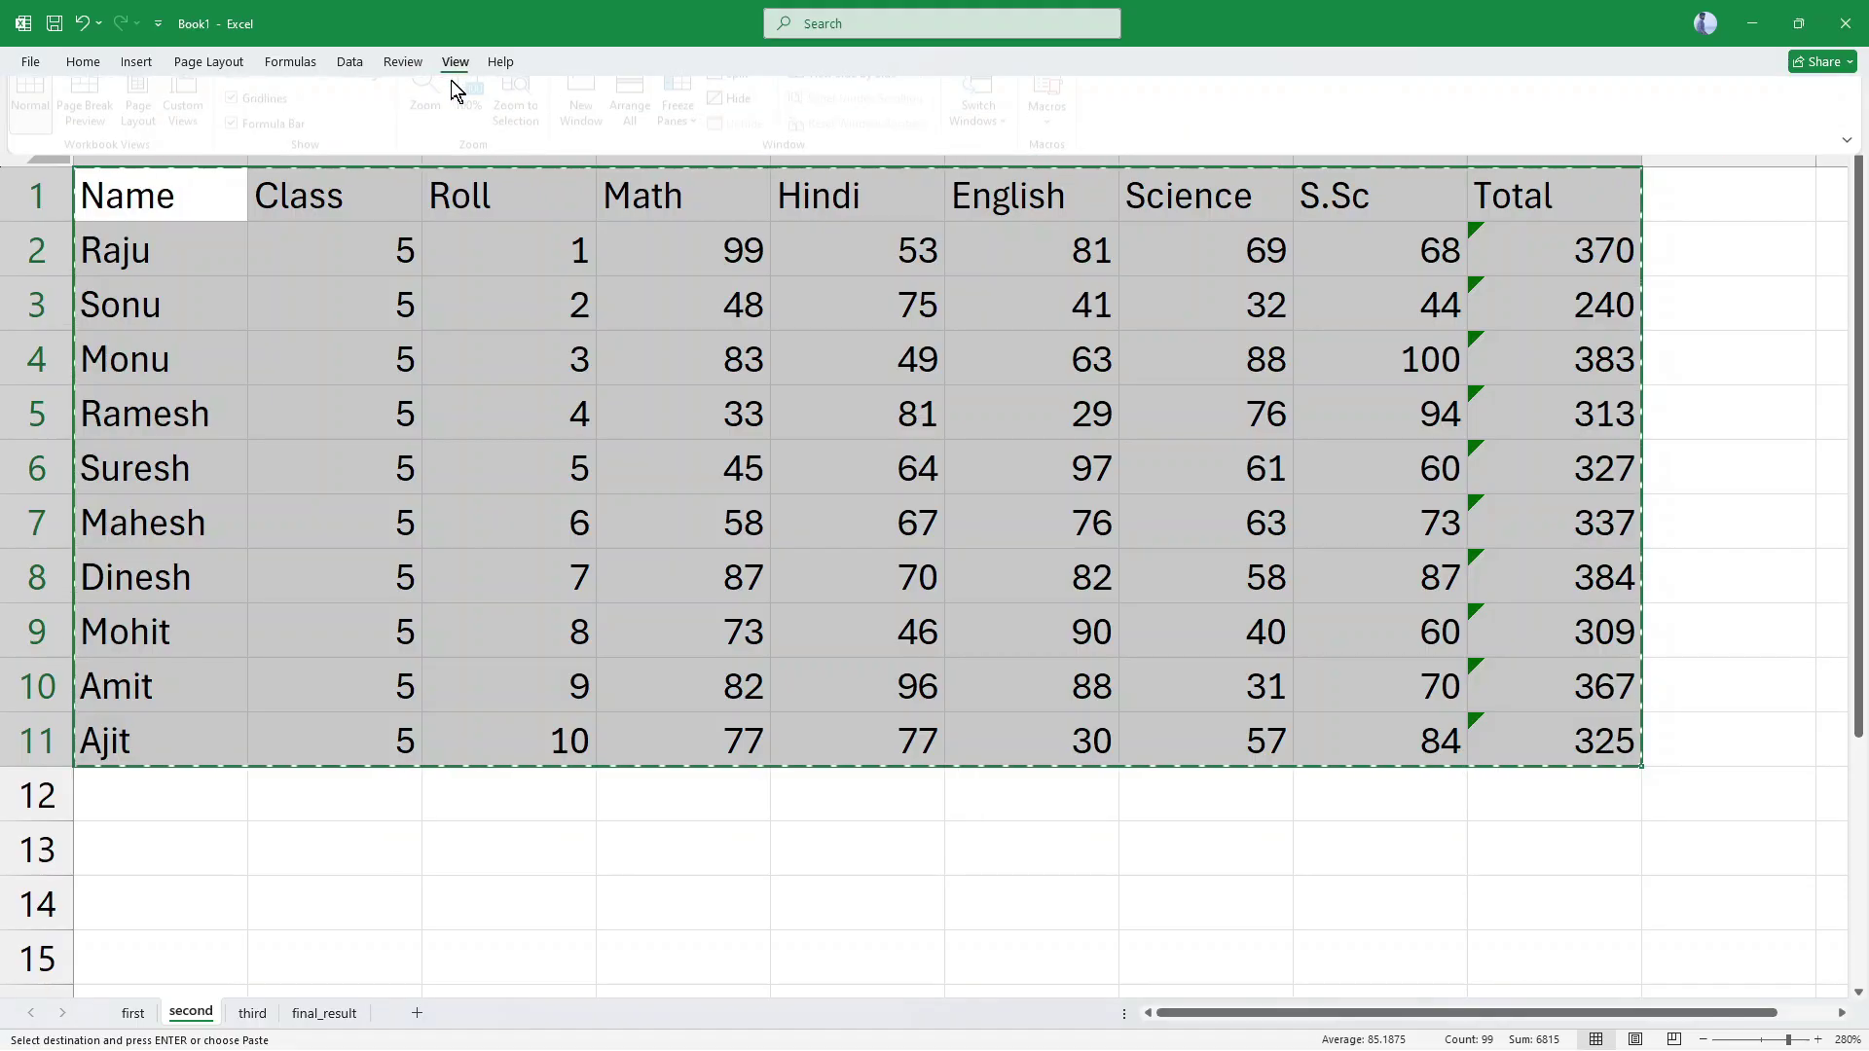
click(542, 598)
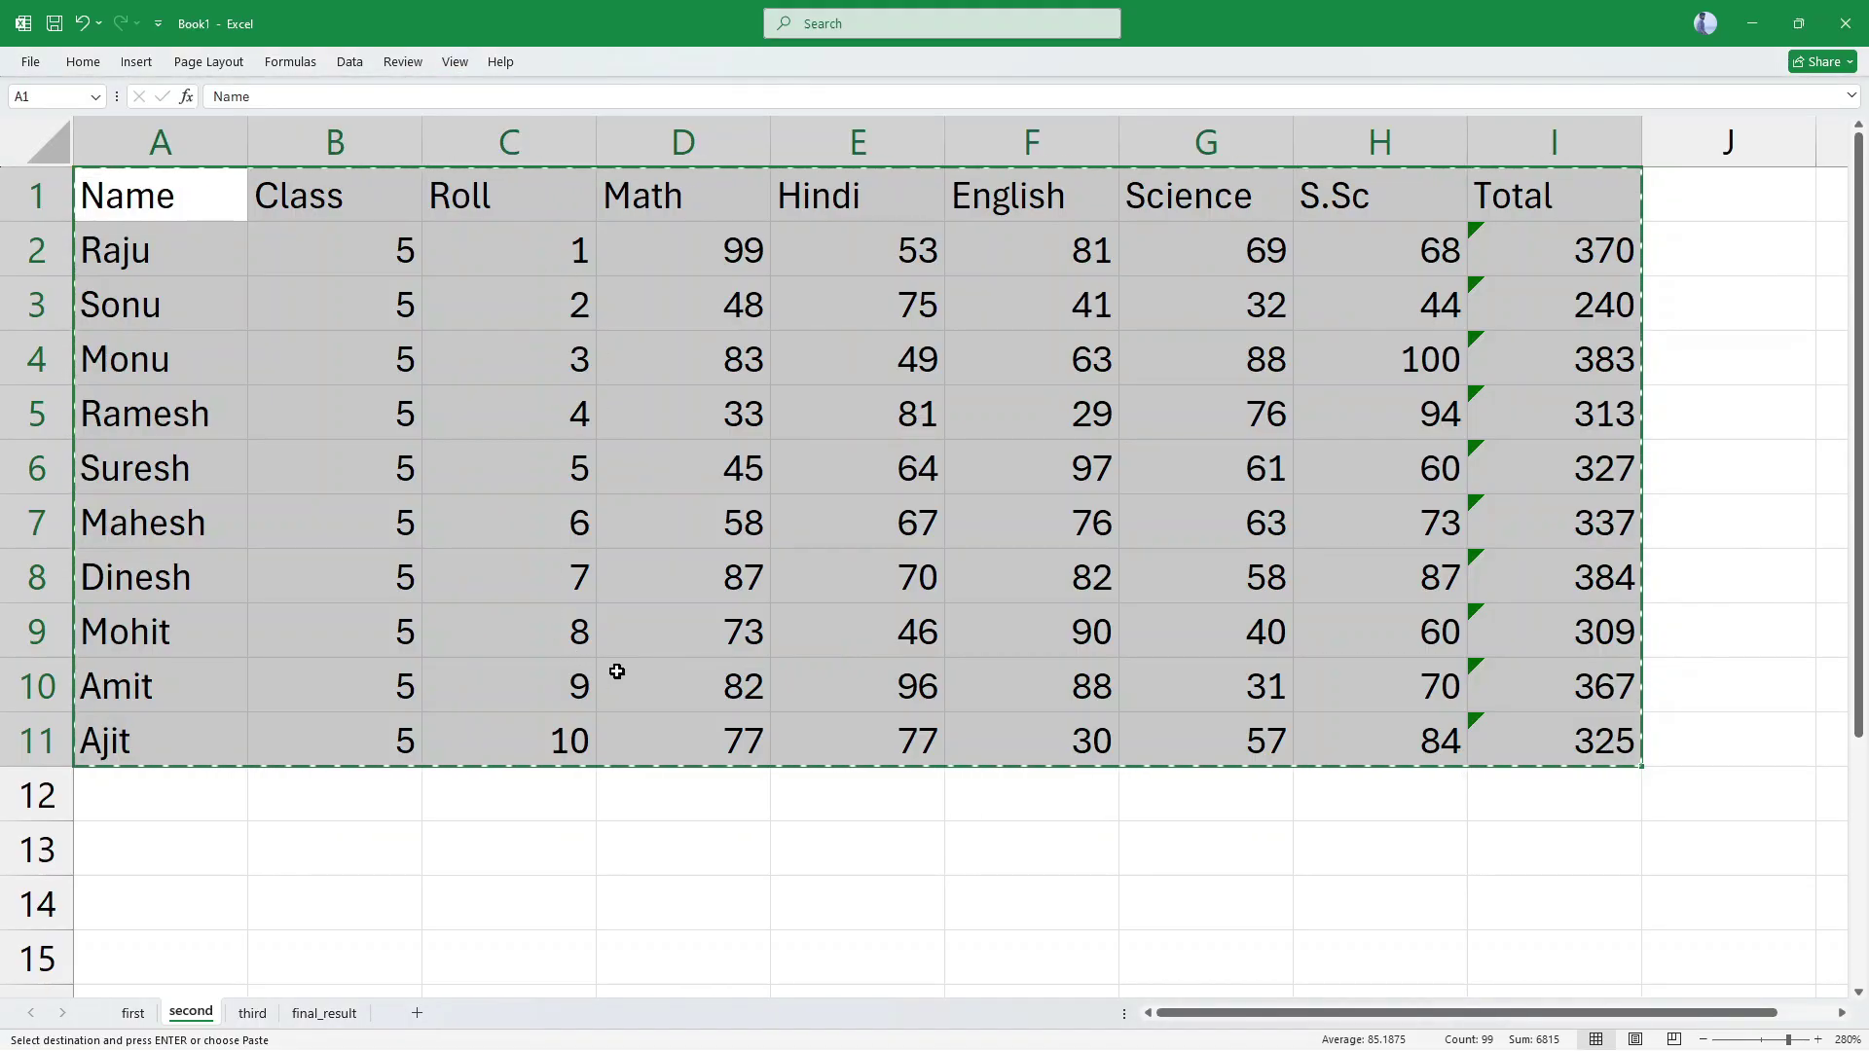
key(ctrl+n)
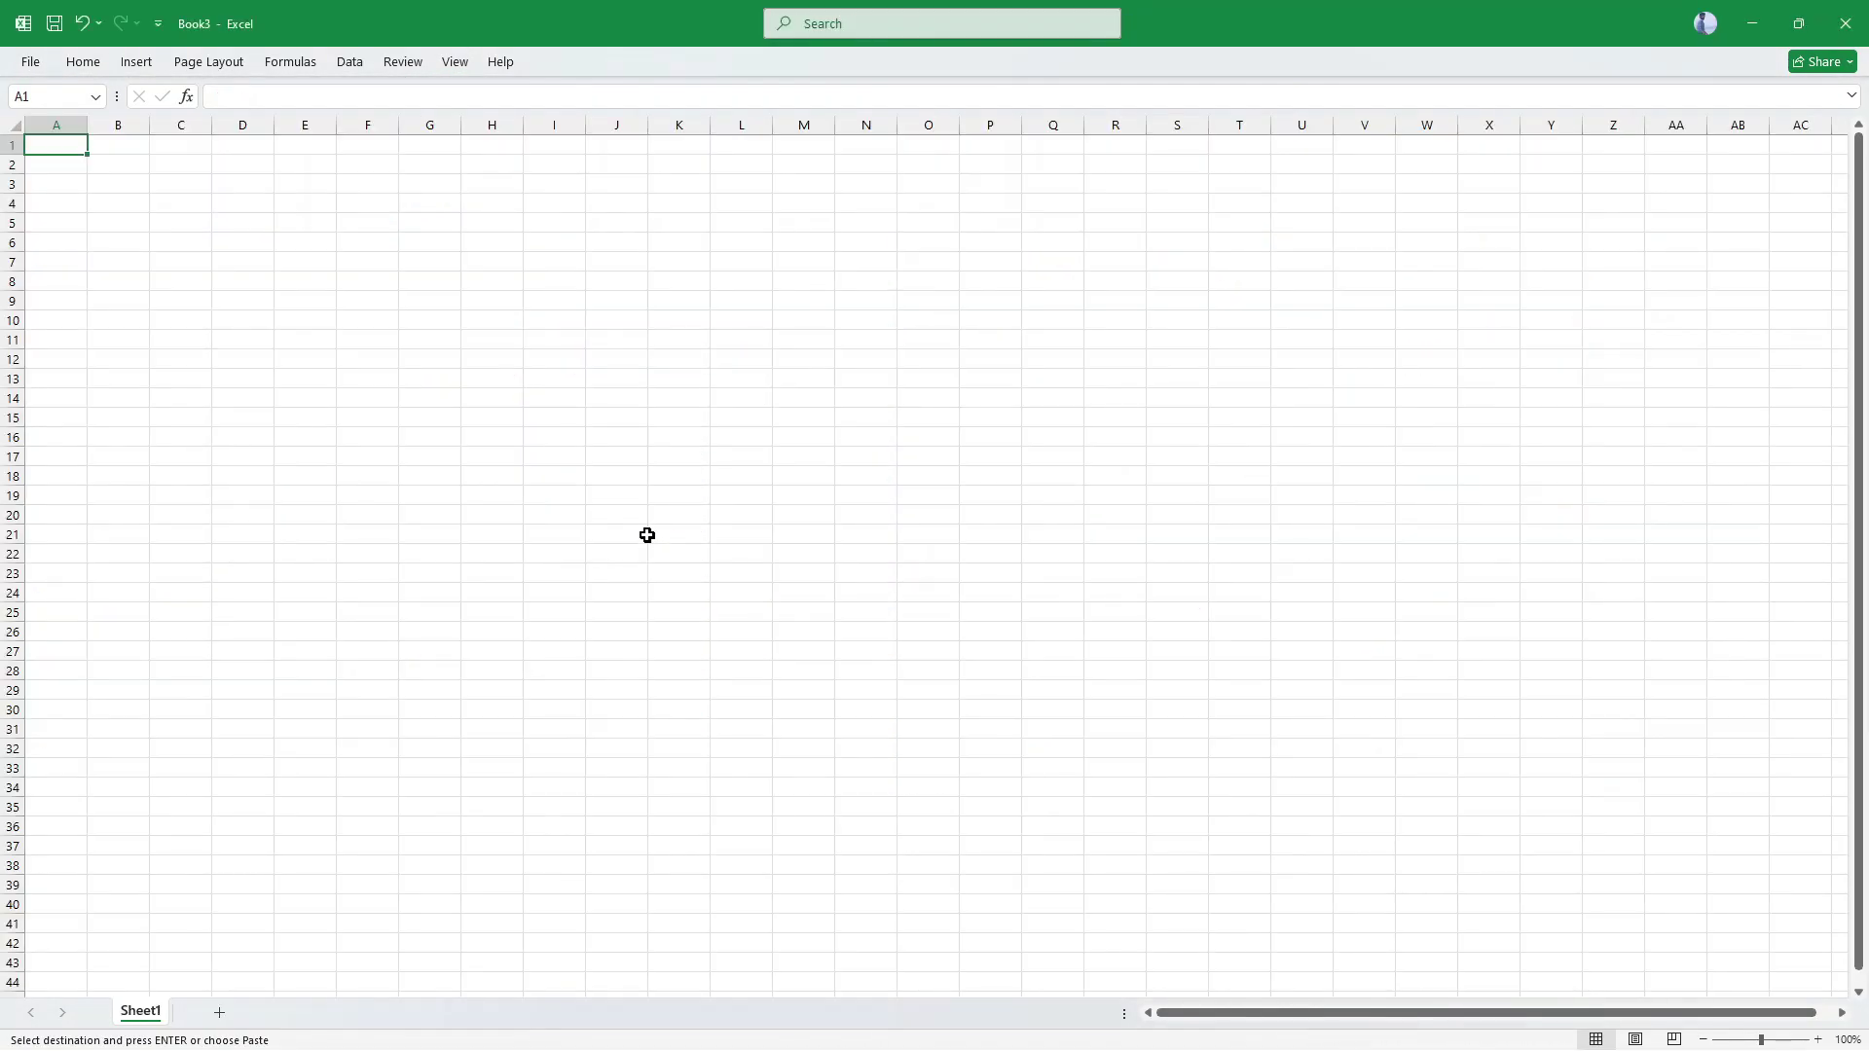
key(ctrl+v)
Step: Save the workbook holding the second marksheet as Exam2 in the Abc School Data folder
key(ctrl+s)
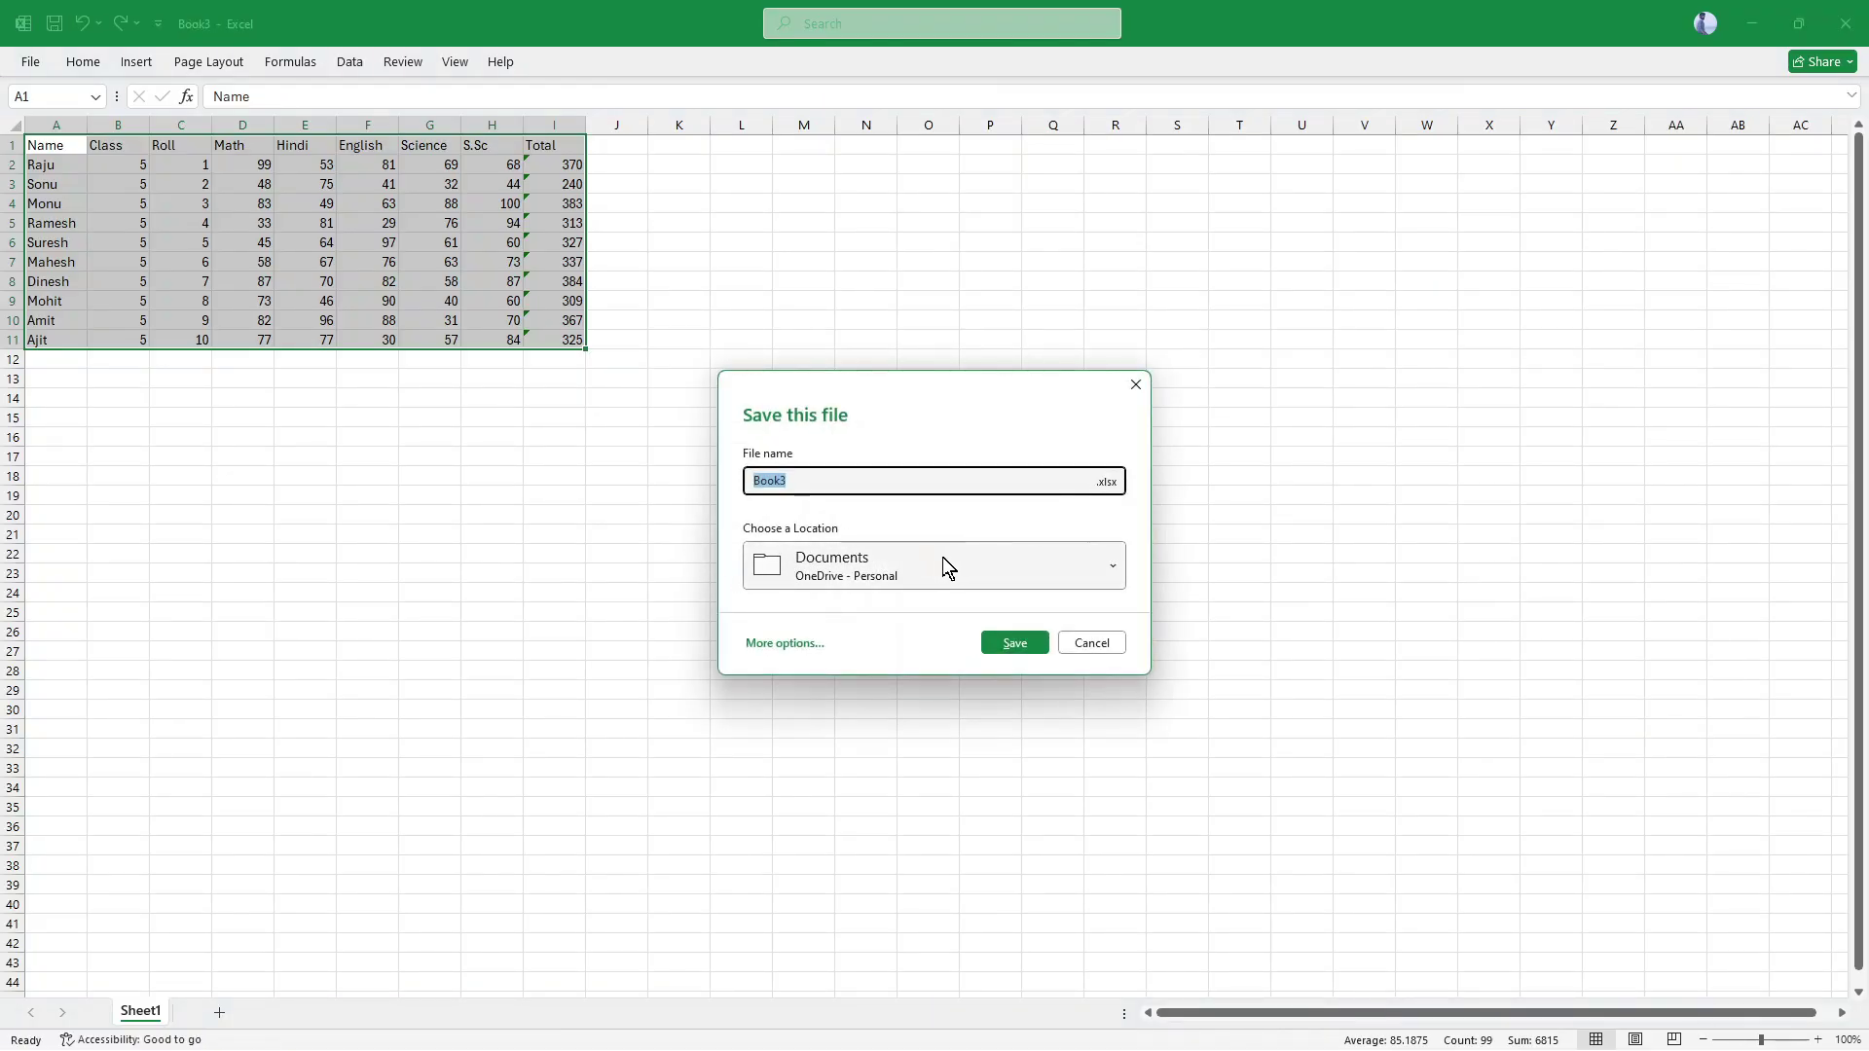
click(1109, 642)
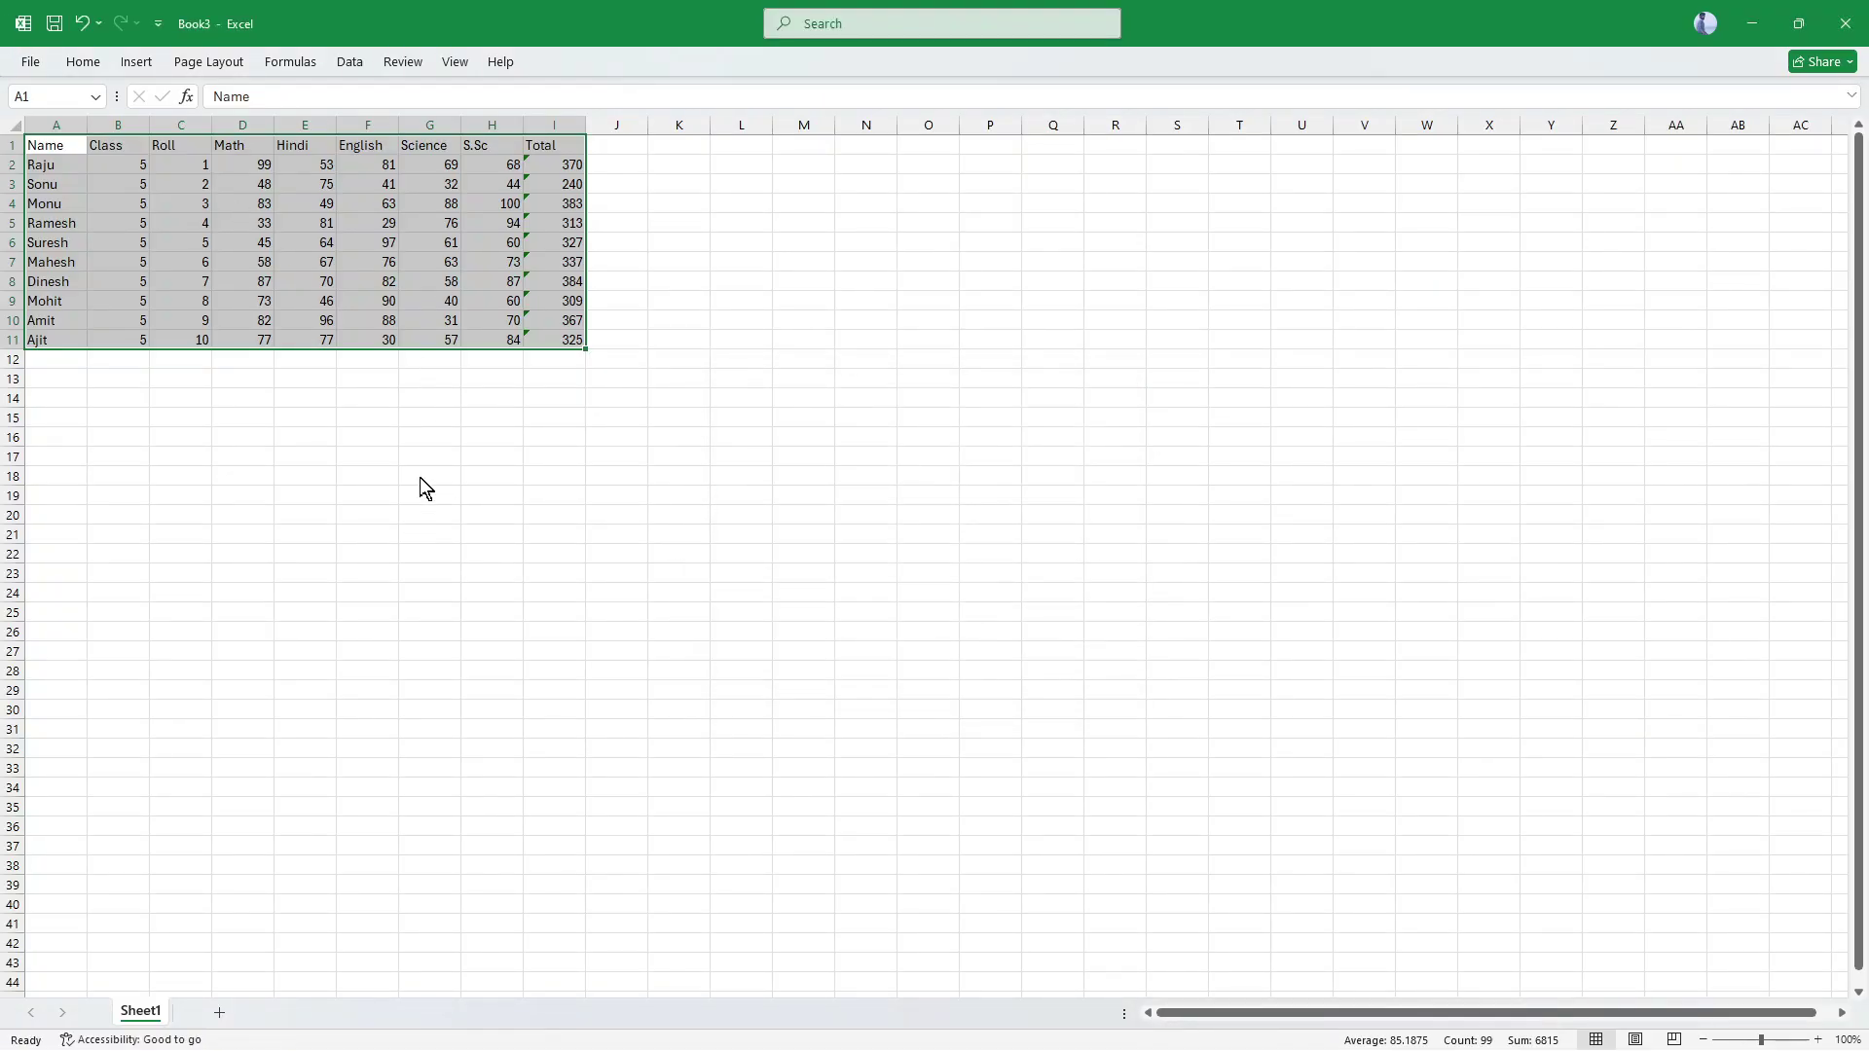
key(F12)
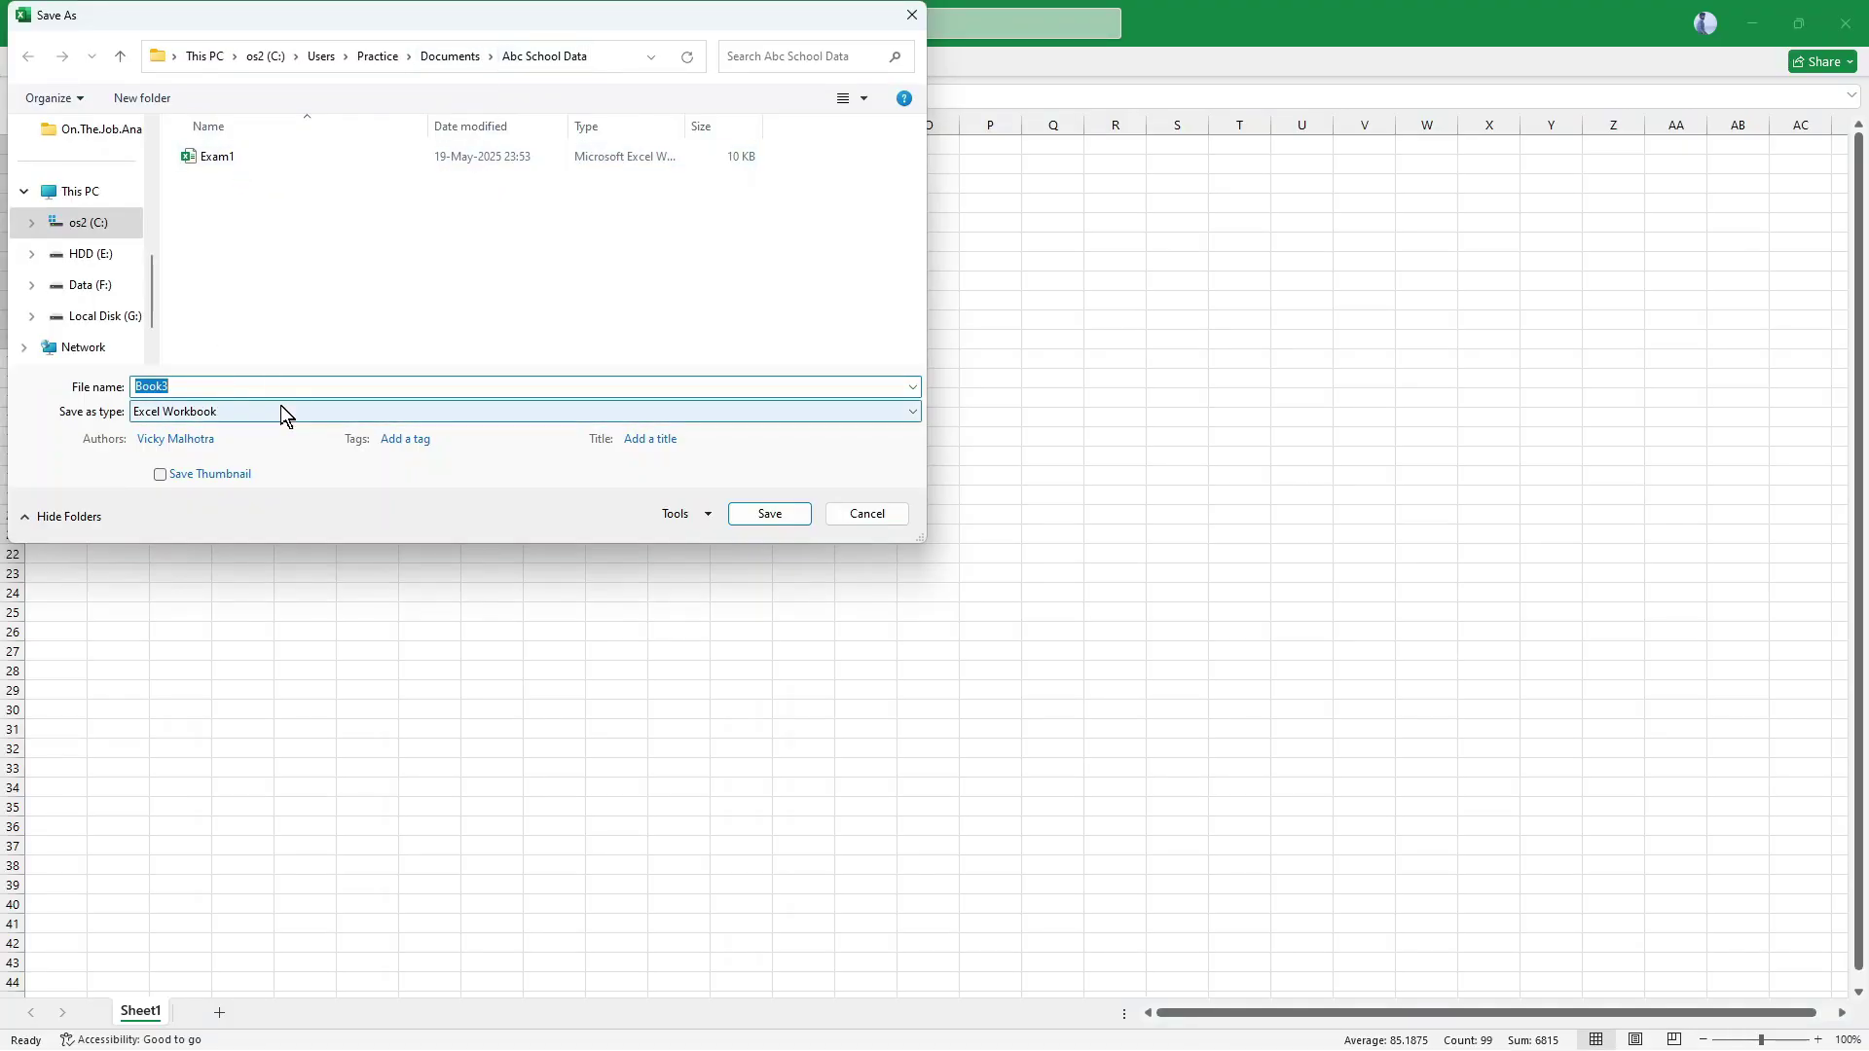
text(Exa)
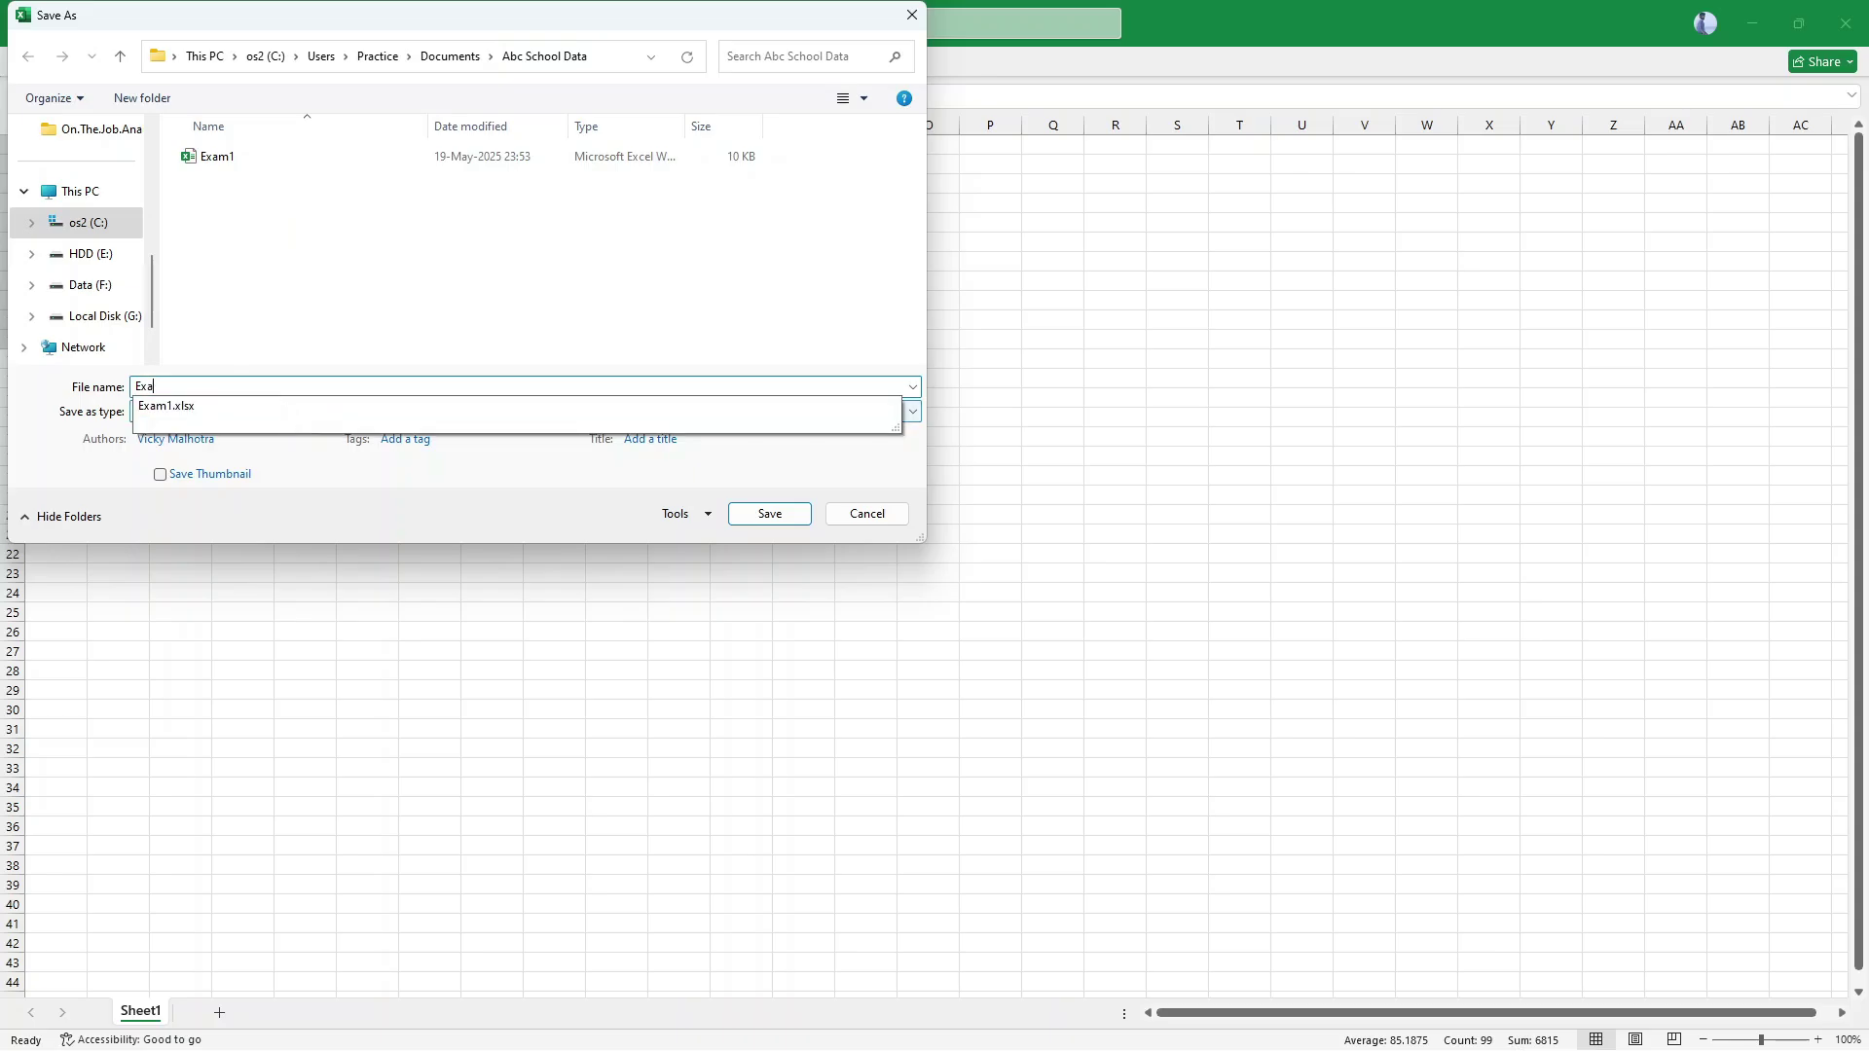
text(m2.)
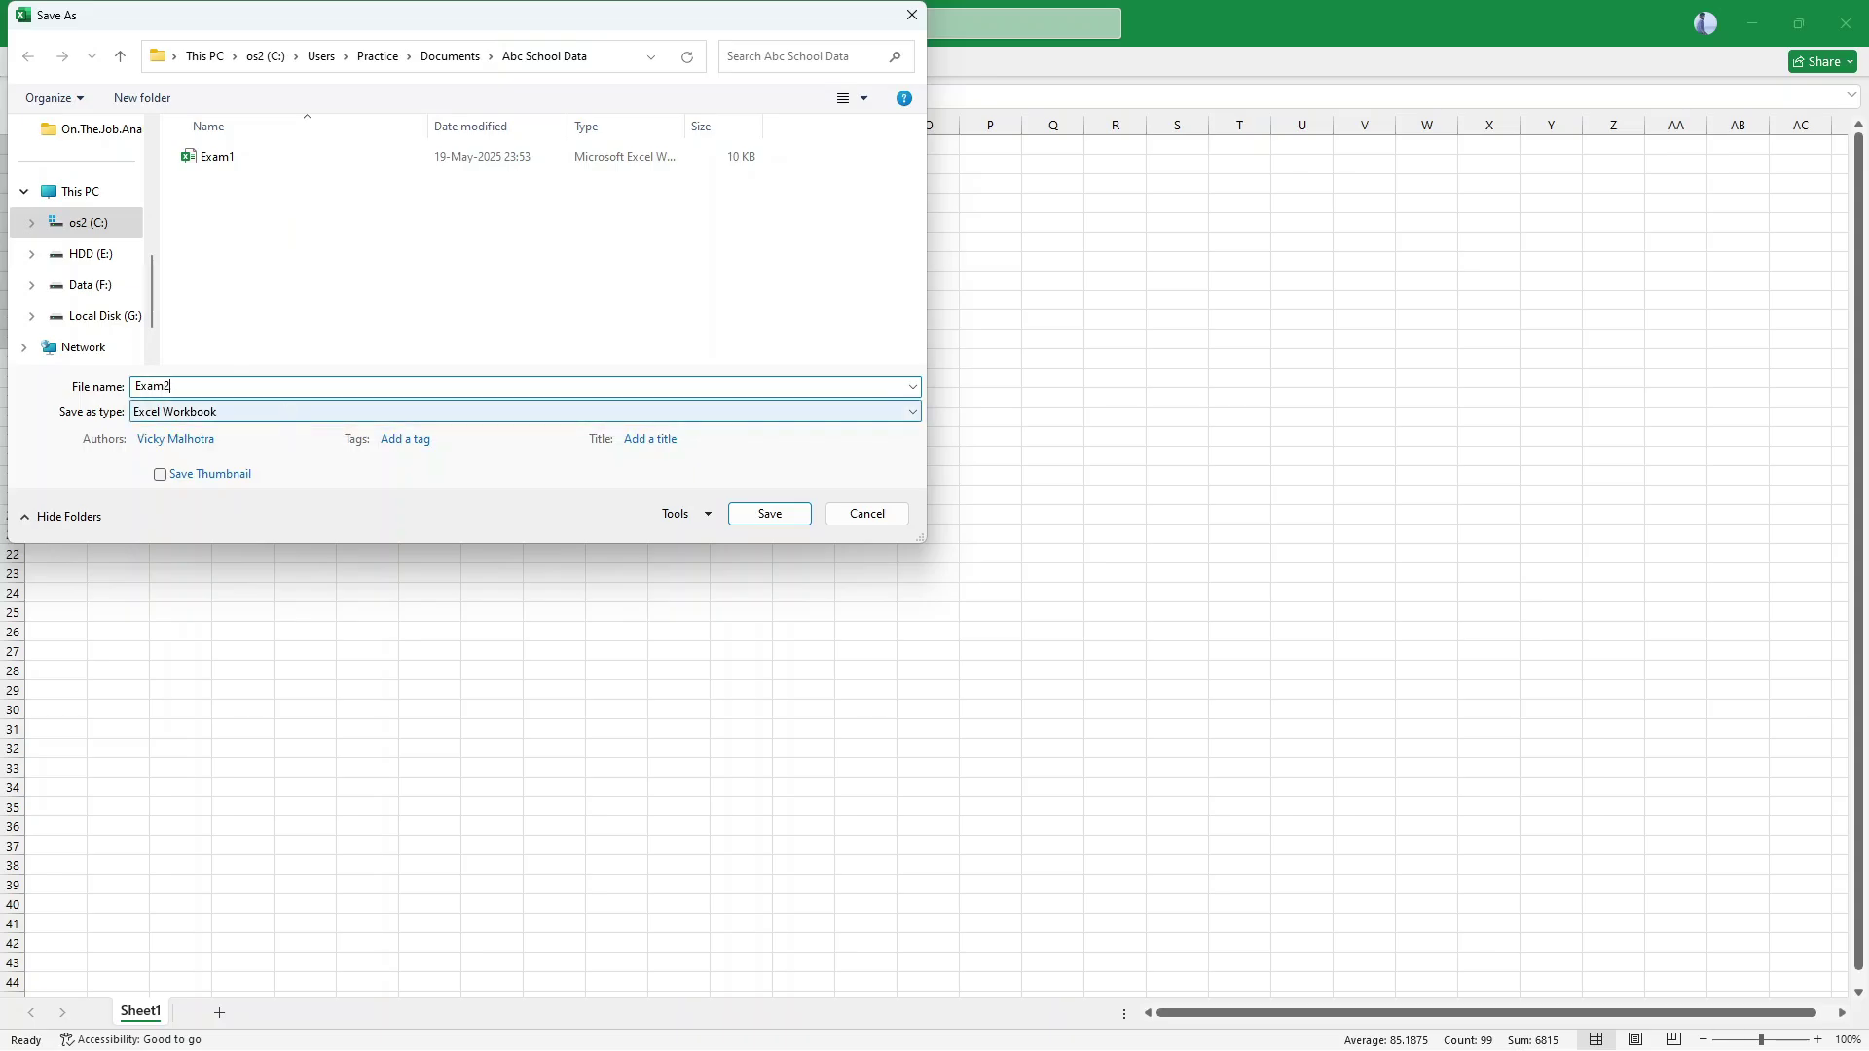
key(Return)
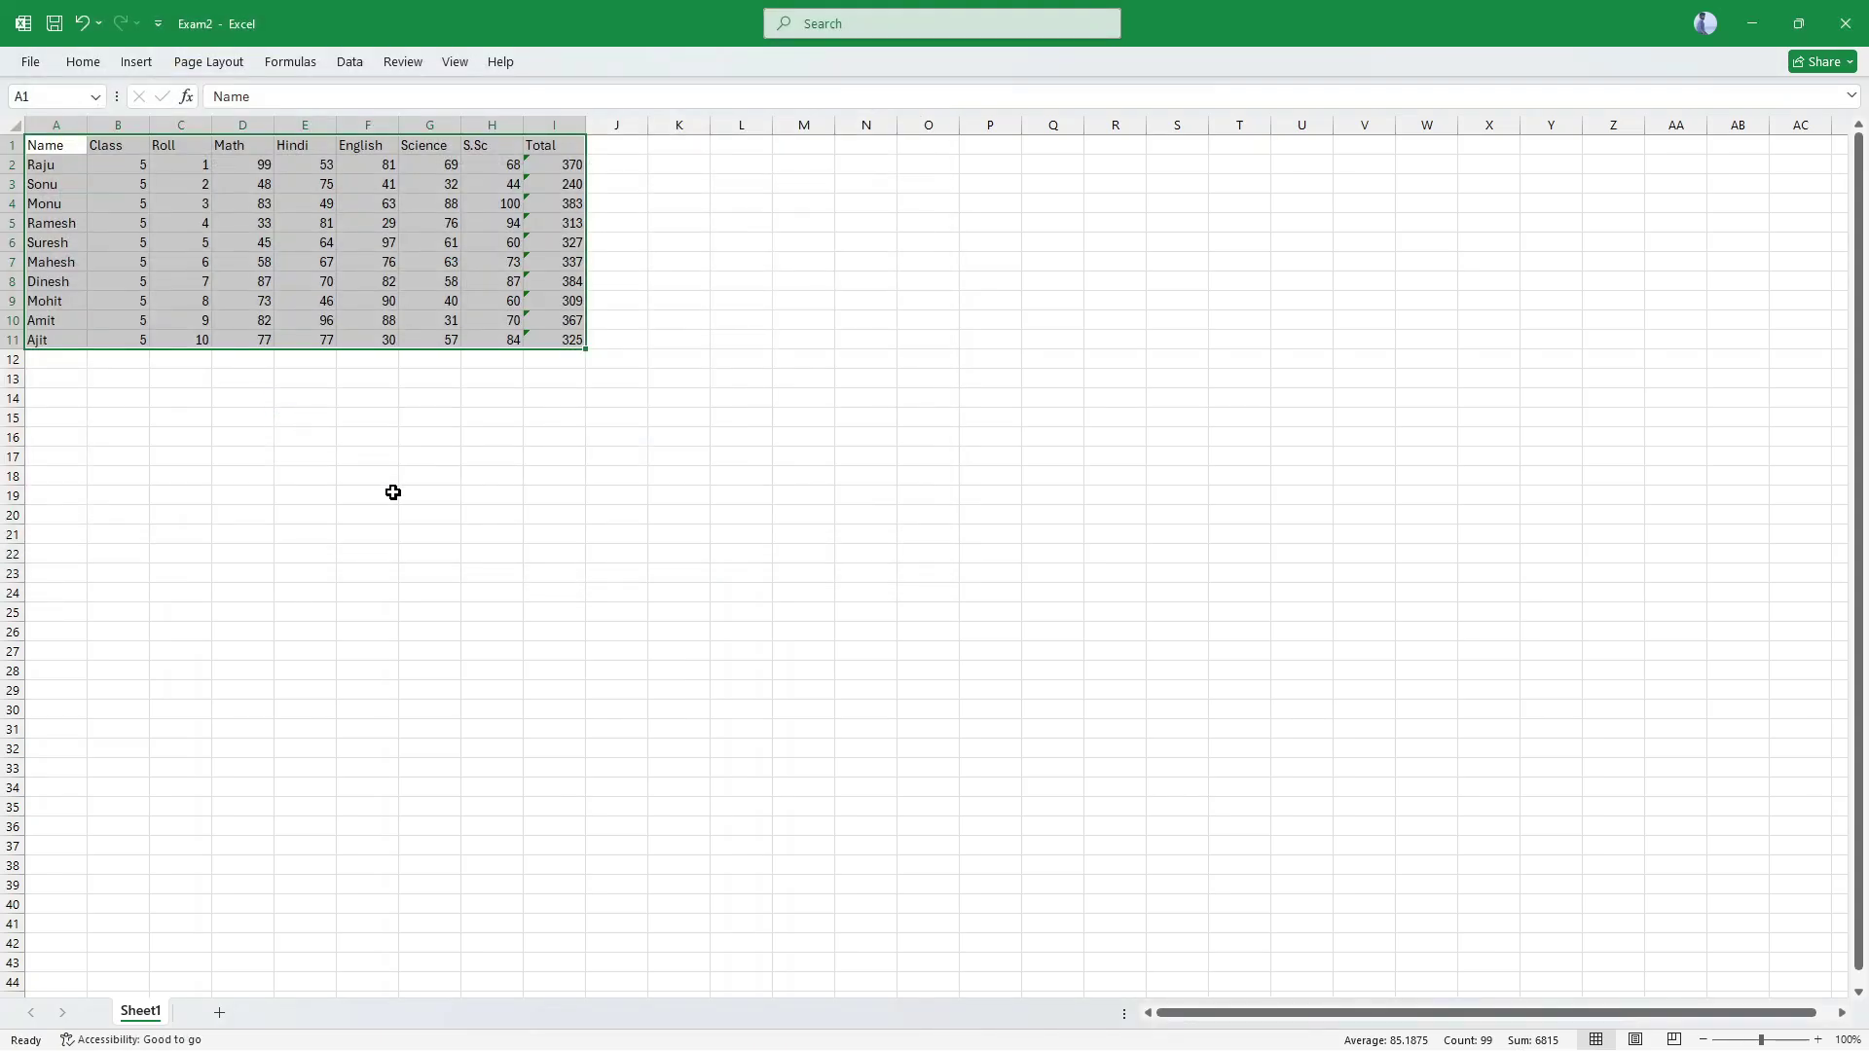
Step: Return to Book1 and copy the marksheet range A1:I11 from the third sheet
scroll(383, 461, up, 7)
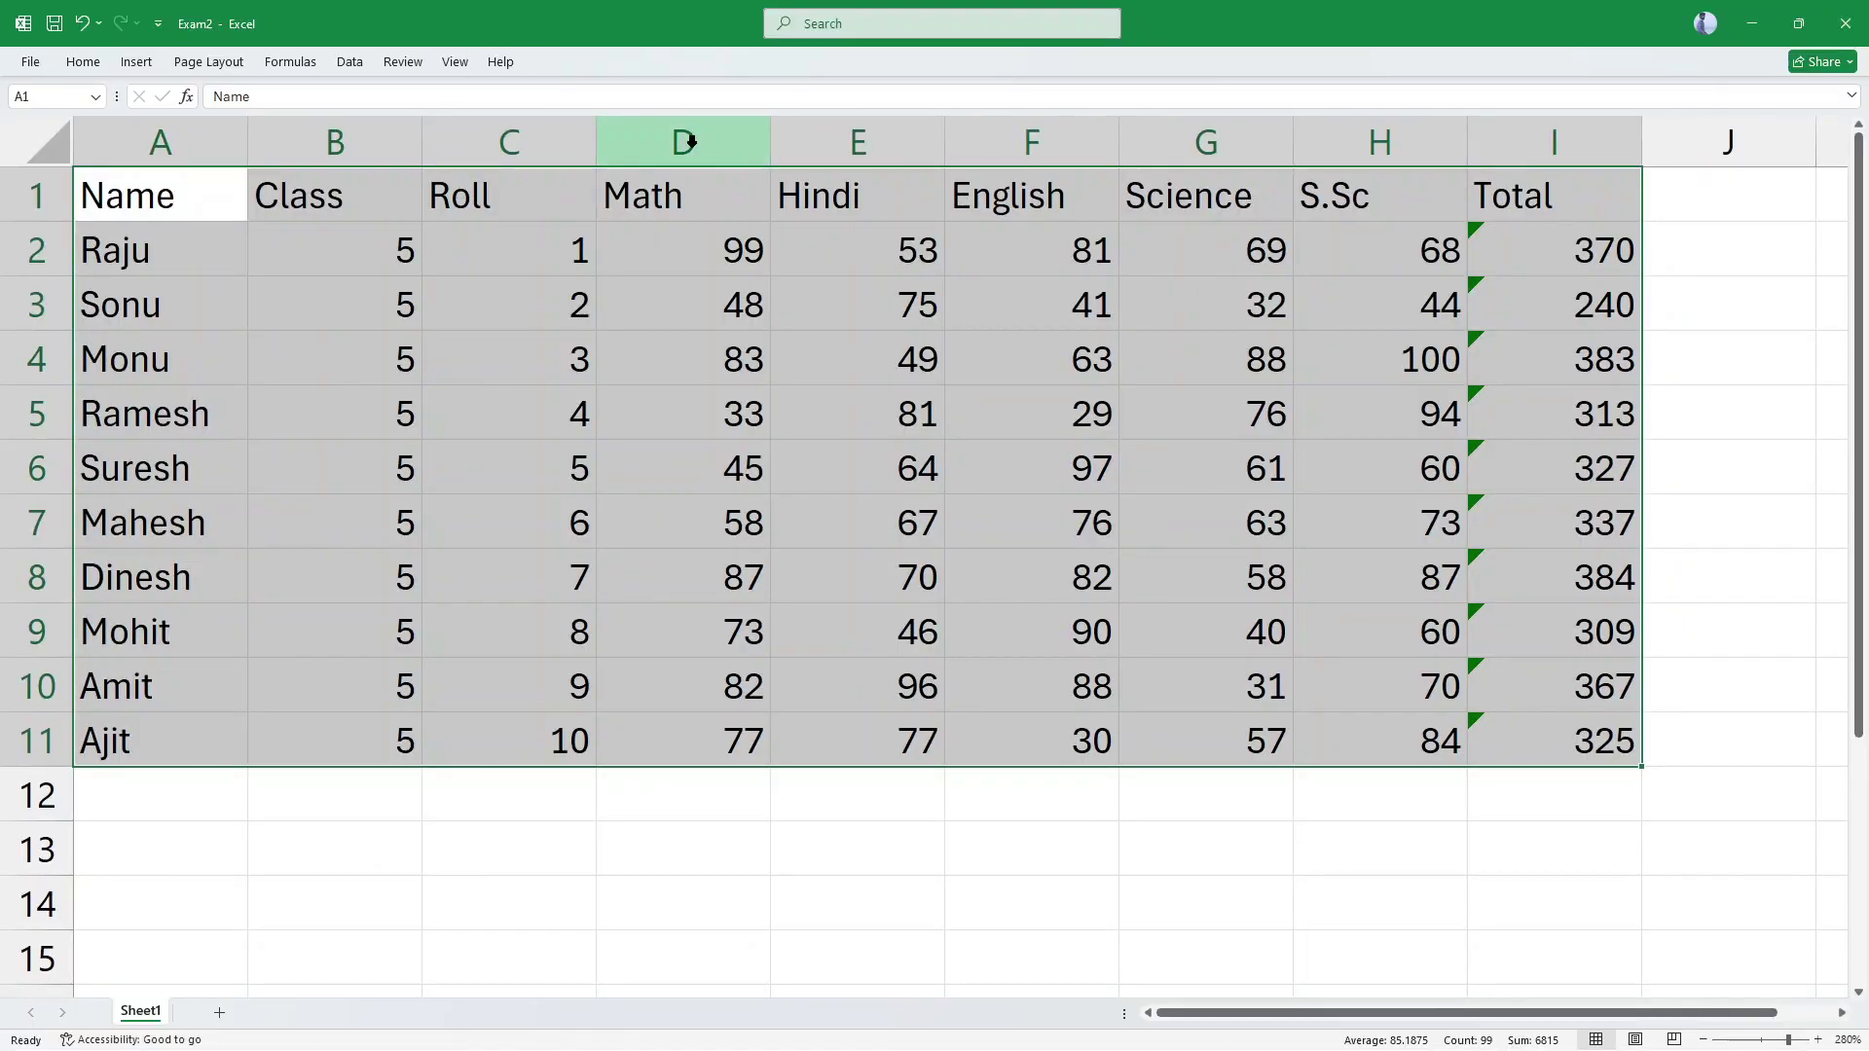
click(465, 64)
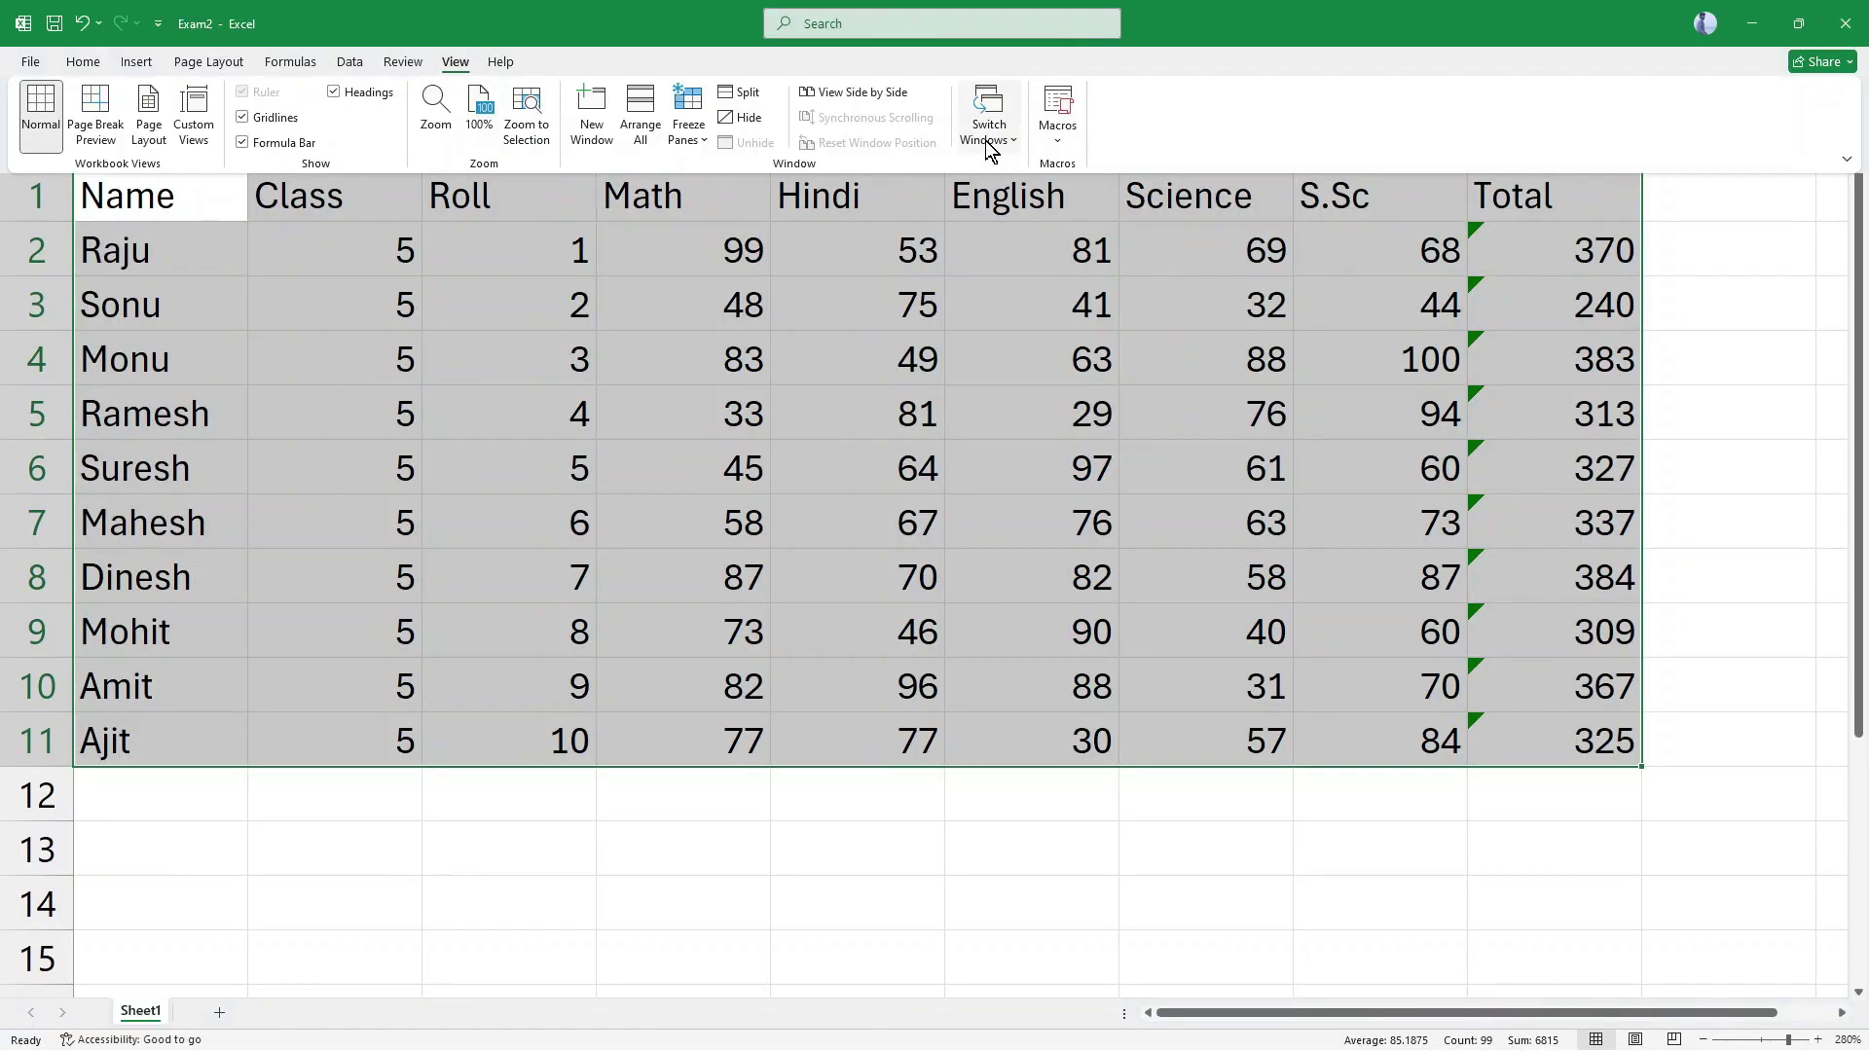
click(986, 136)
click(1033, 223)
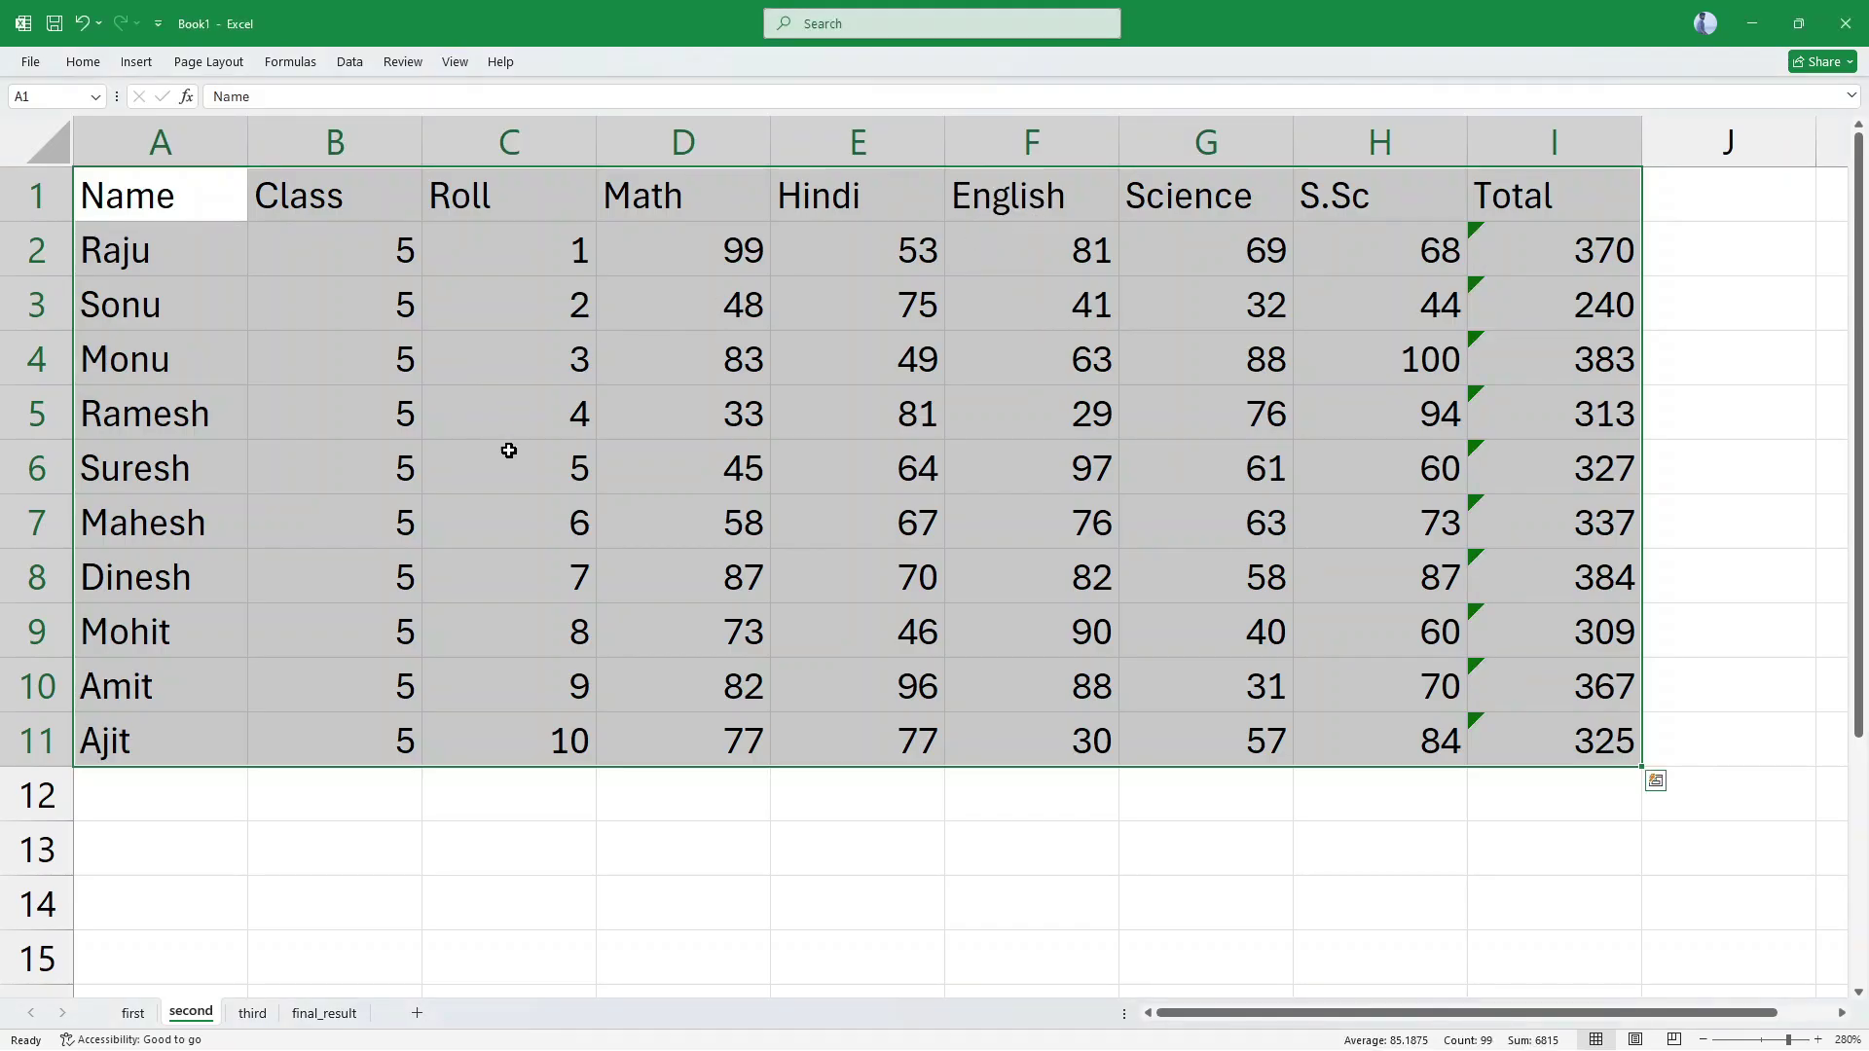
click(253, 1013)
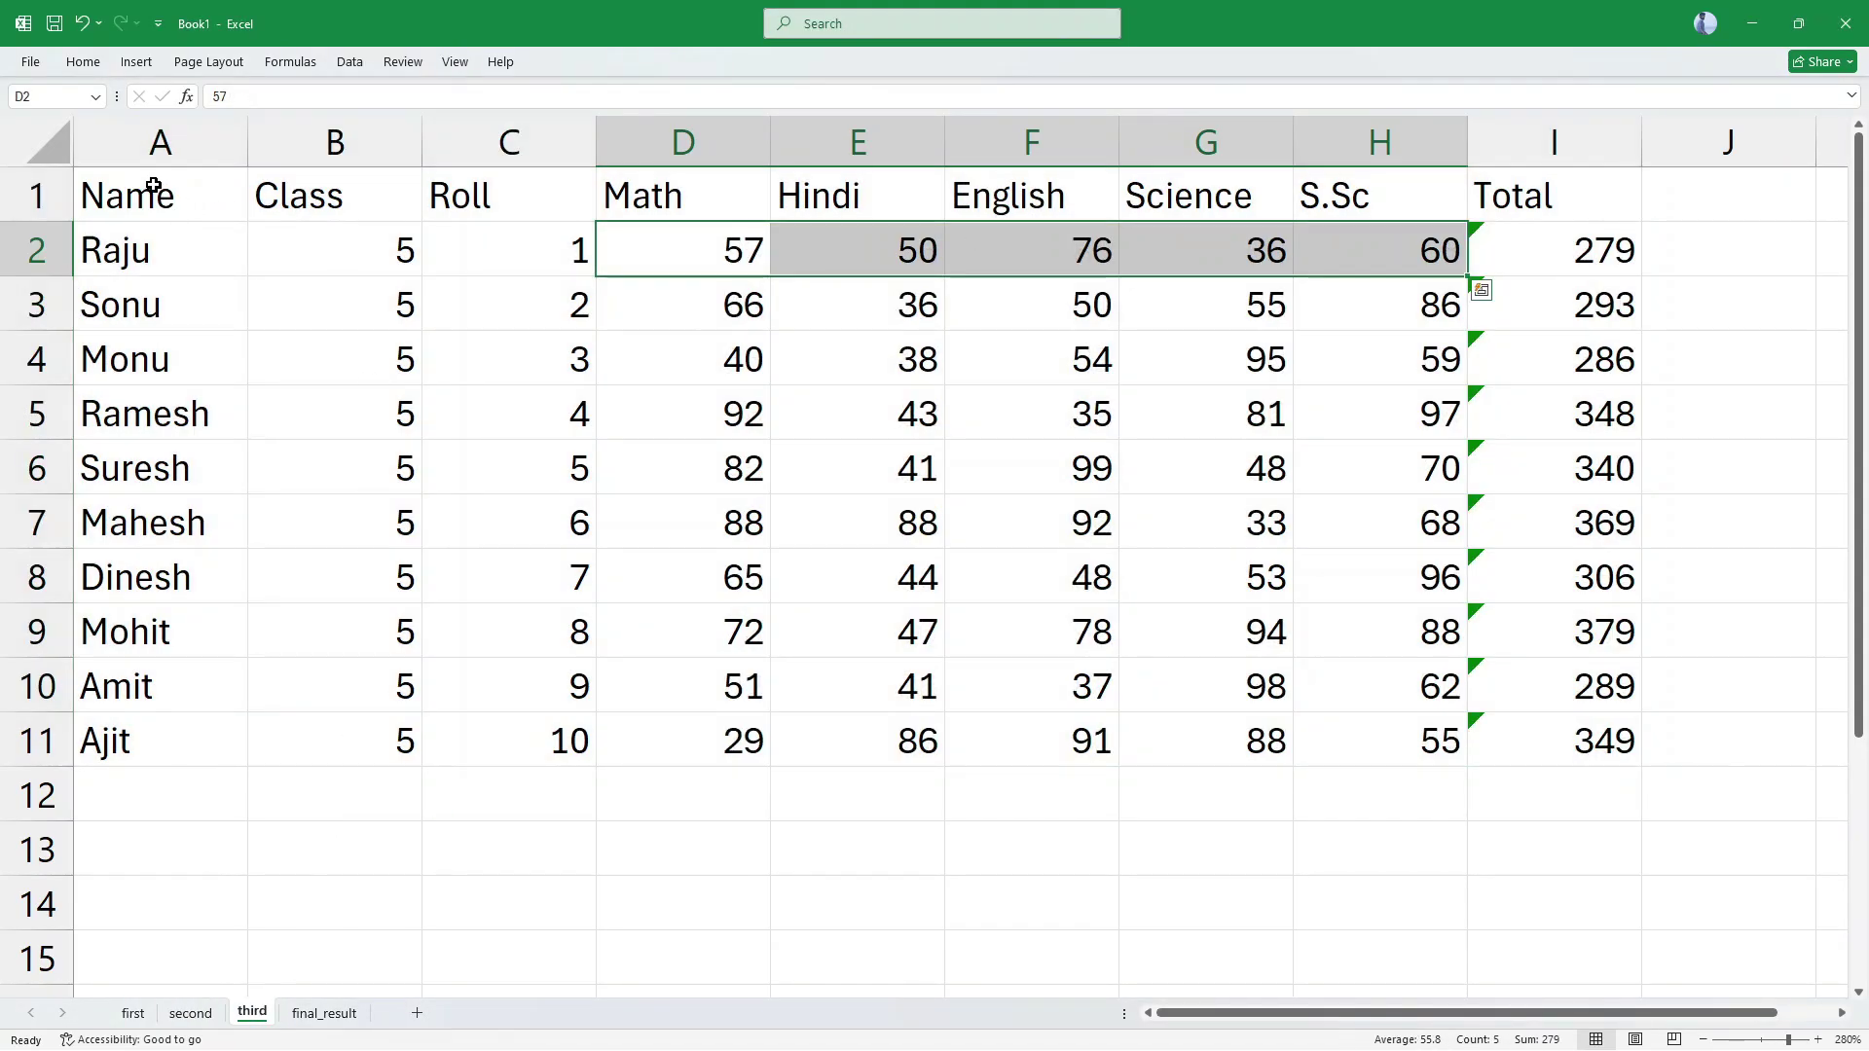
drag(150, 190, 1489, 735)
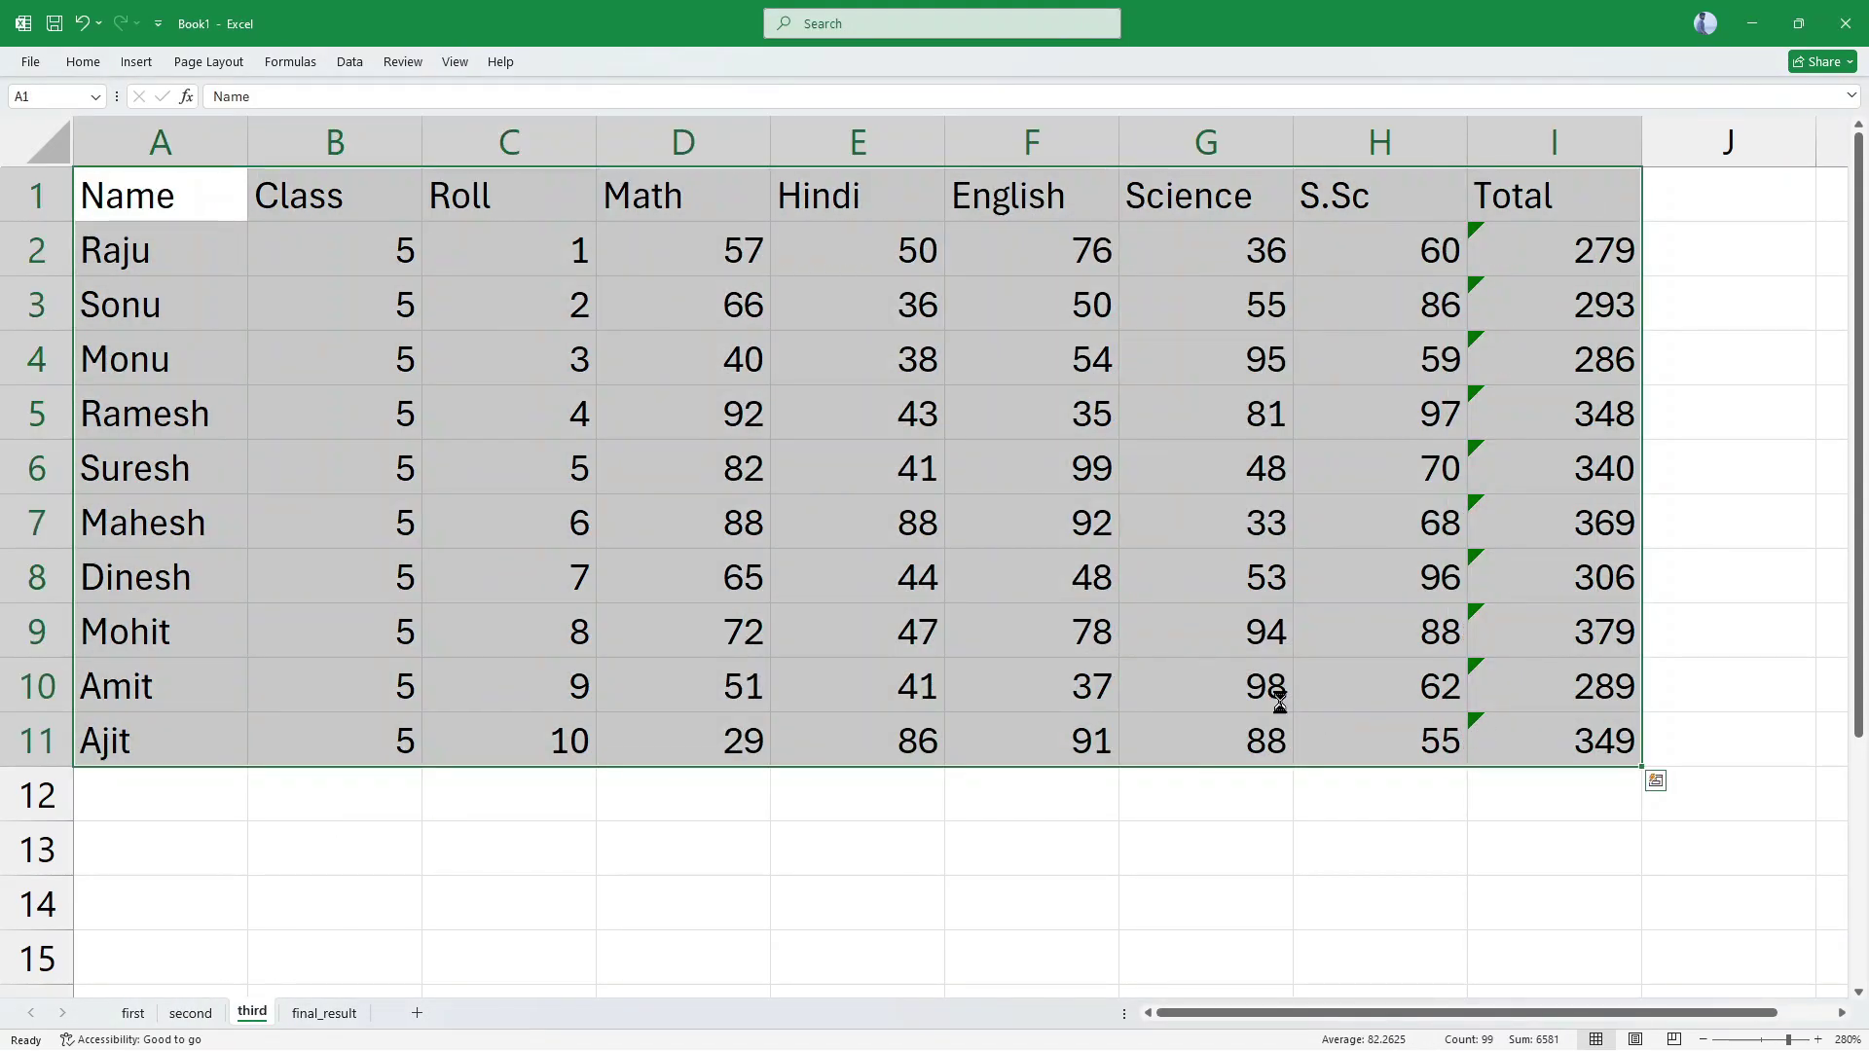
key(ctrl+c)
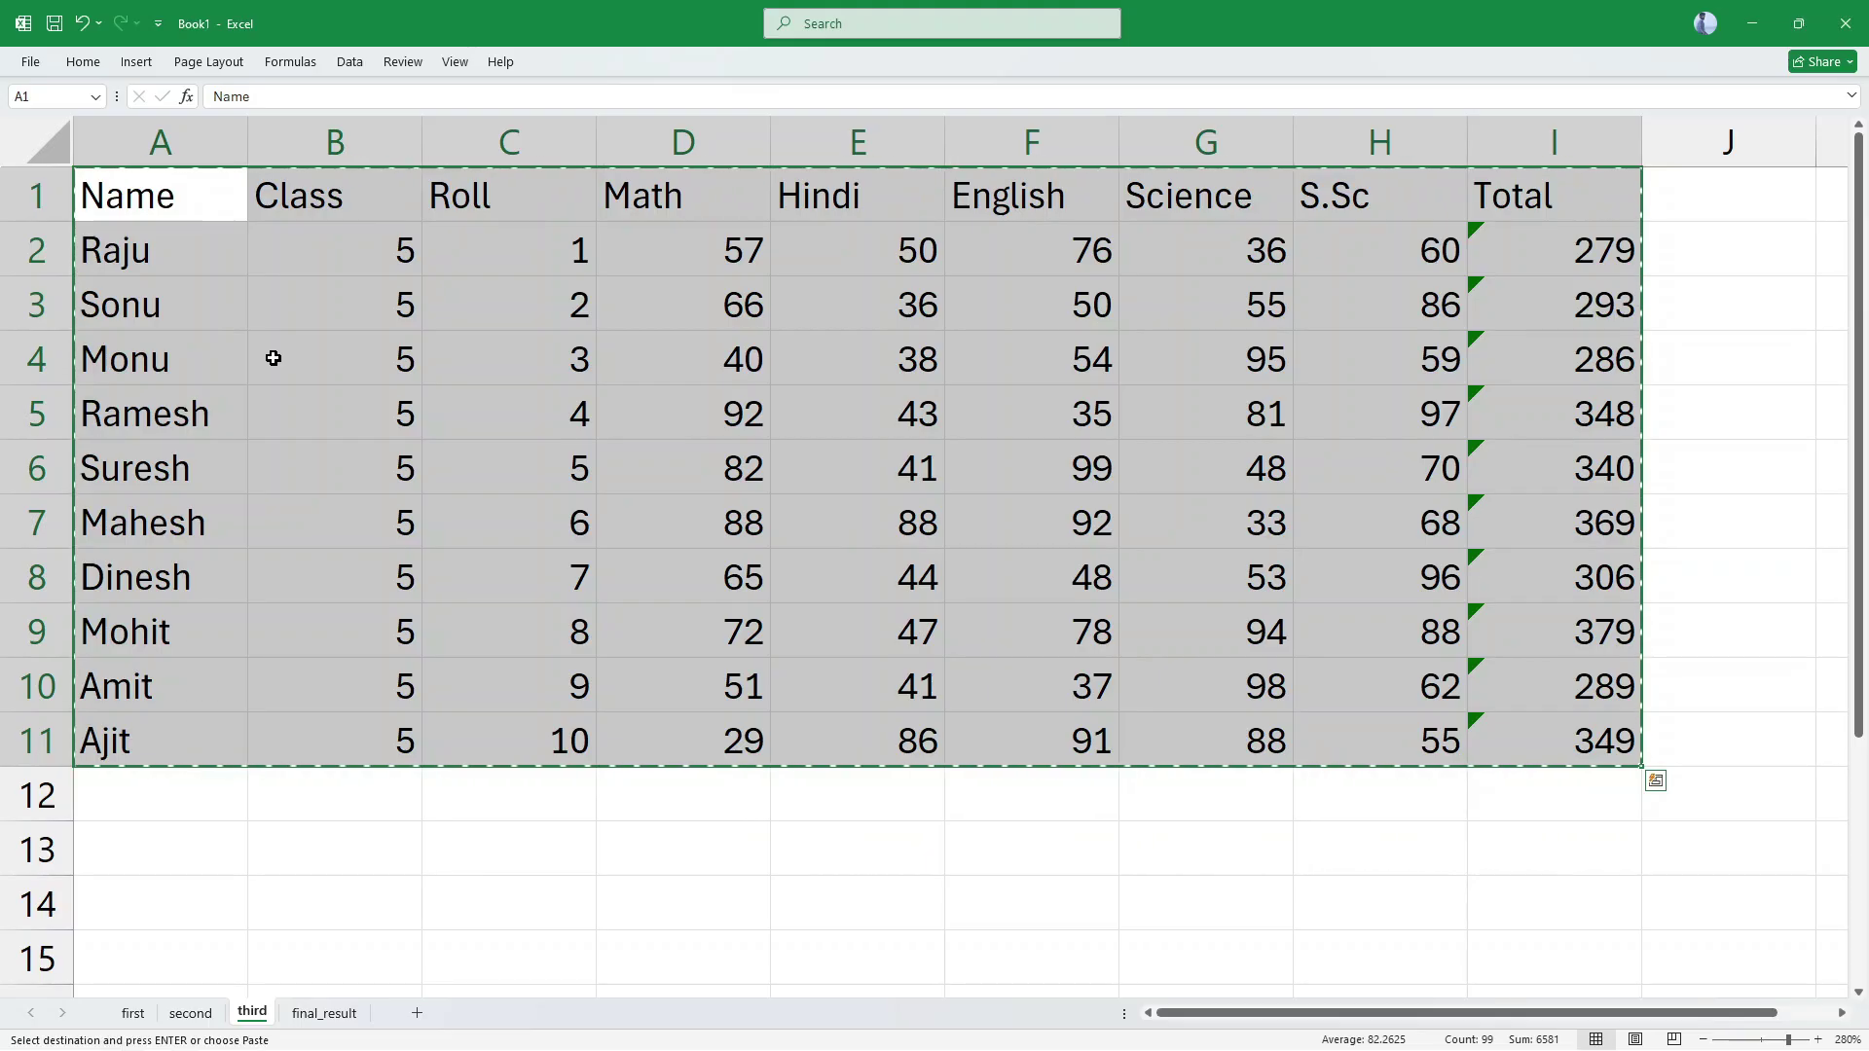
Step: Create another blank workbook and paste the third marksheet at A1
key(ctrl+n)
scroll(419, 456, up, 9)
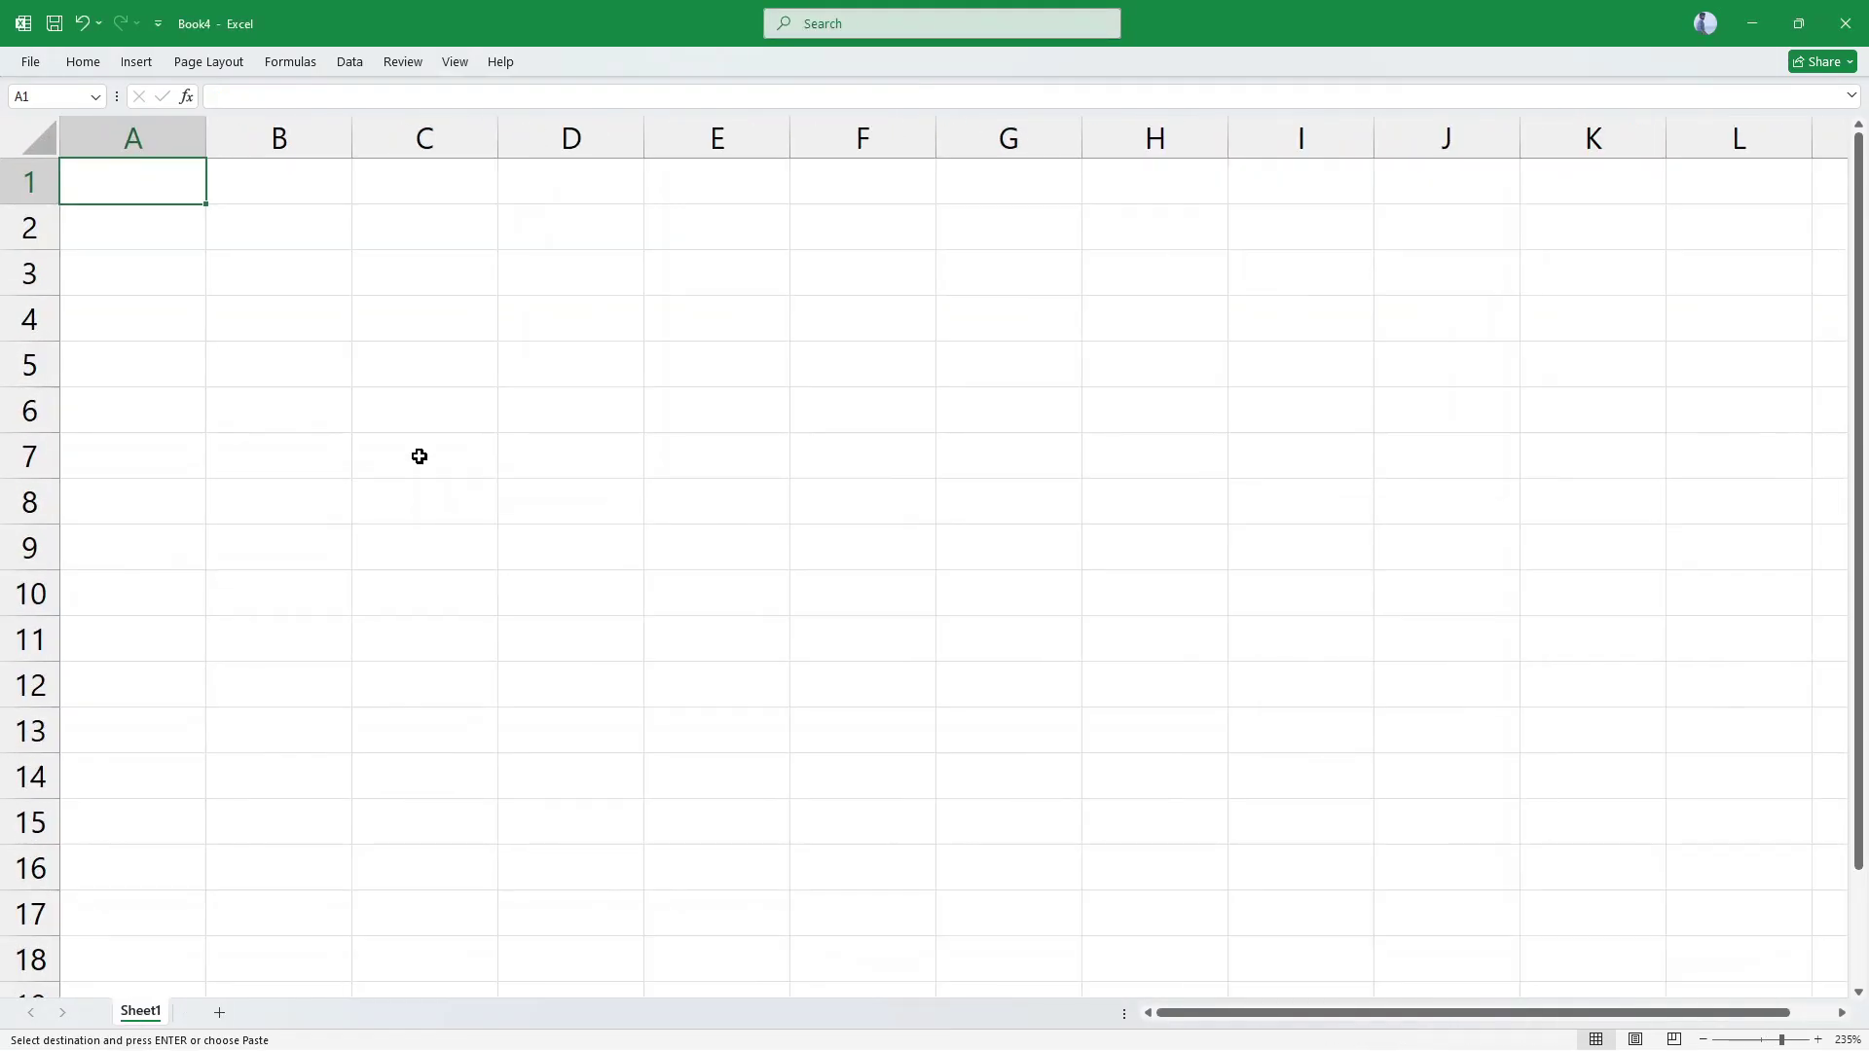
key(ctrl+v)
scroll(420, 456, up, 3)
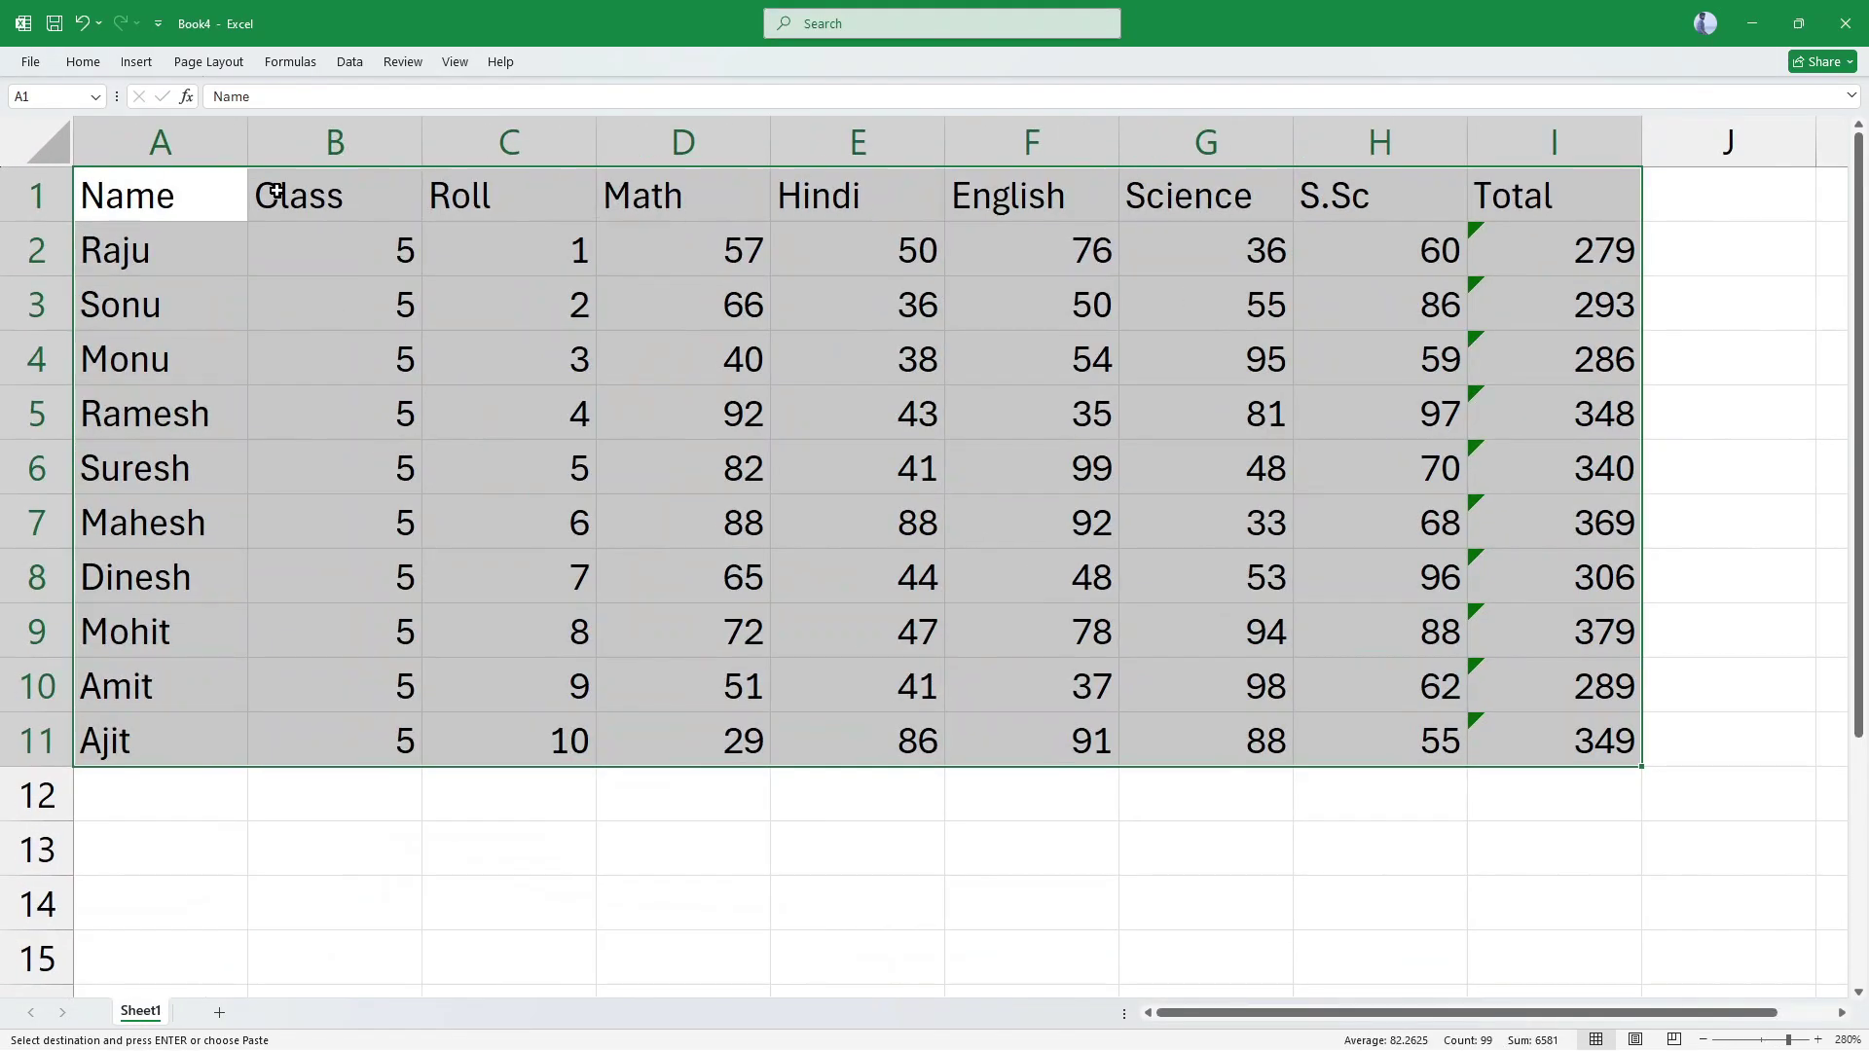
Step: Save the workbook holding the third marksheet as Exam3 in the Abc School Data folder, and close Book1
key(F12)
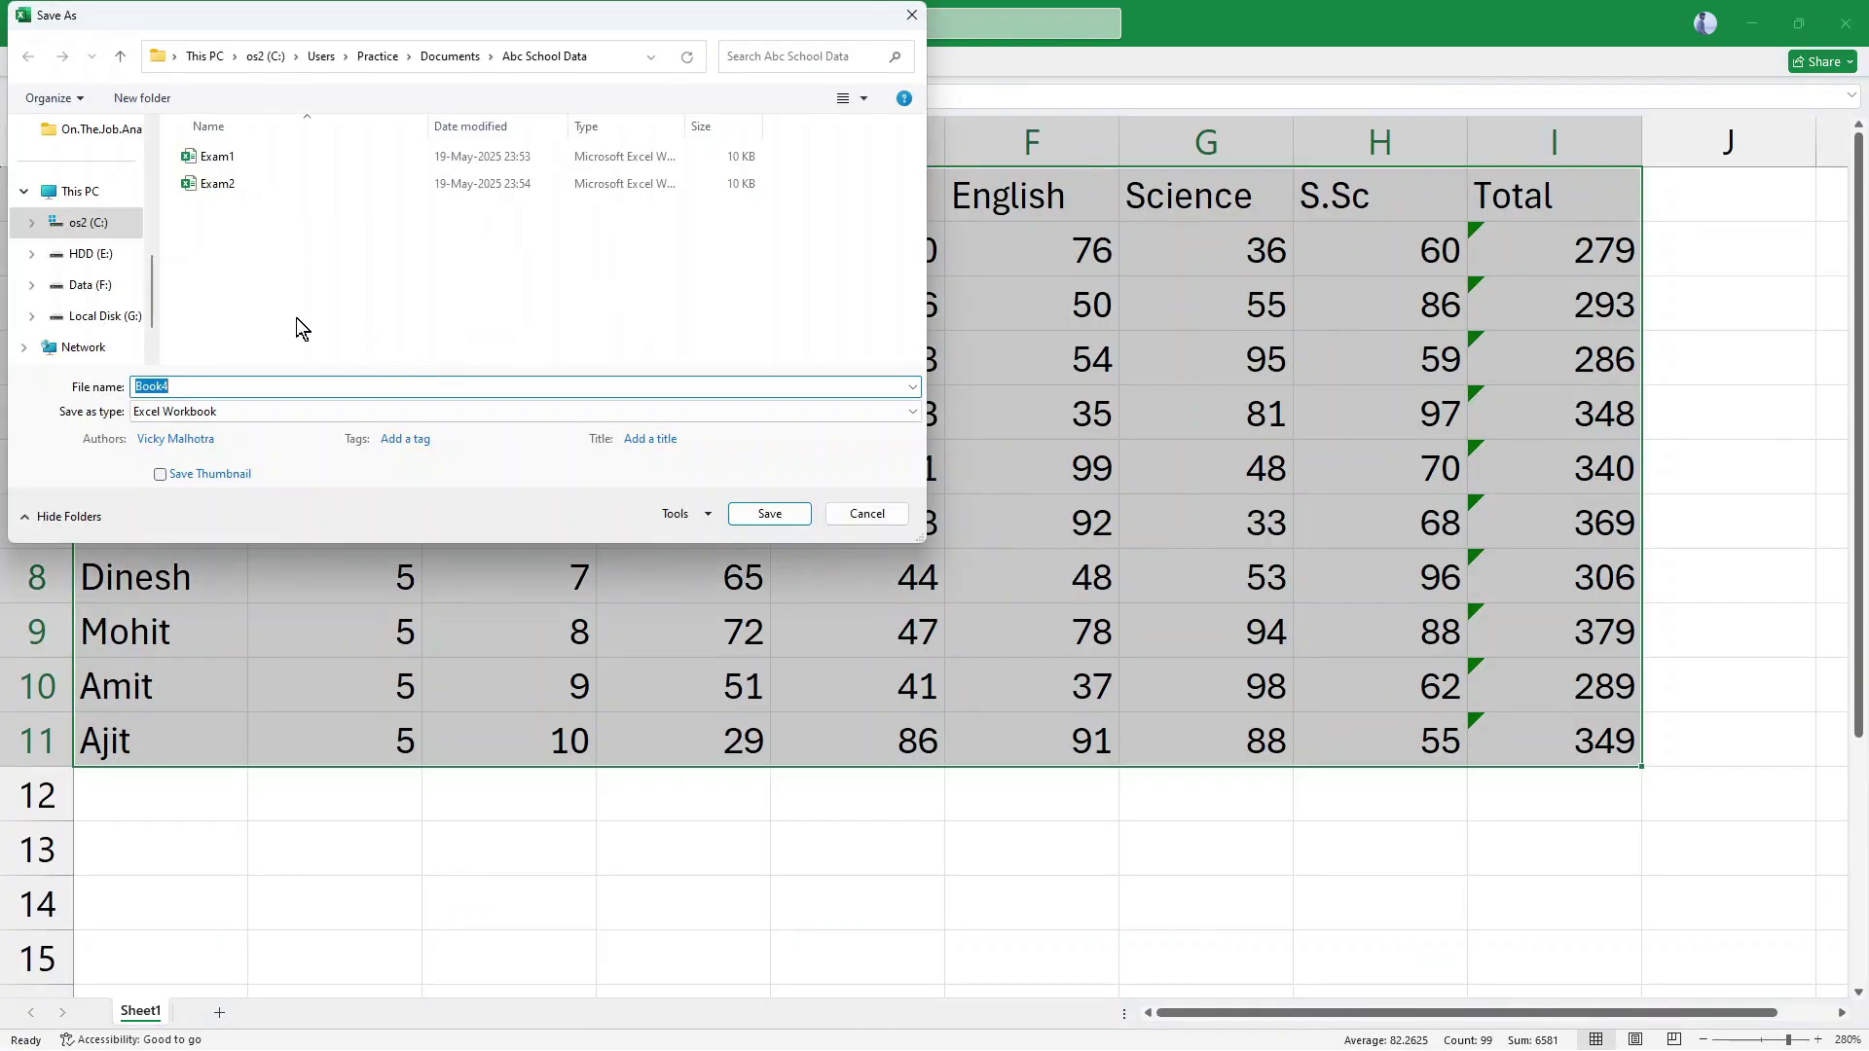
text(Exam)
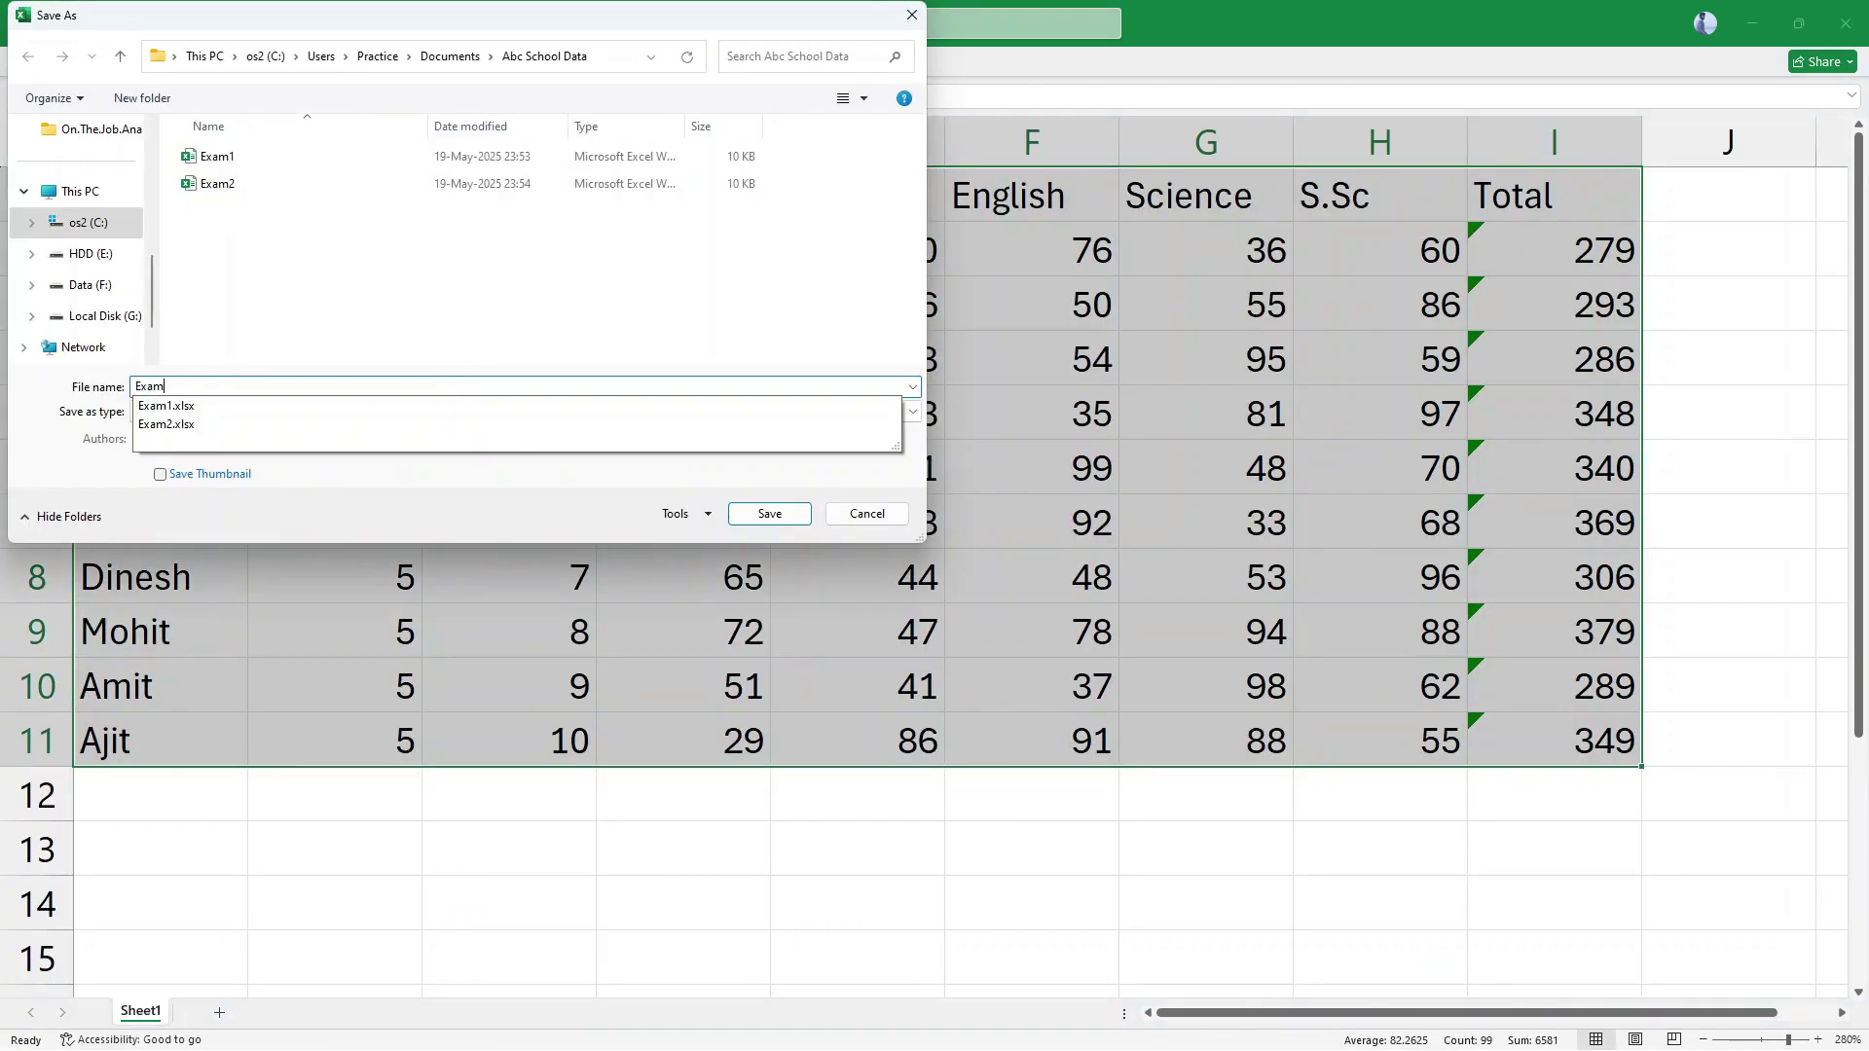
text(3)
key(Return)
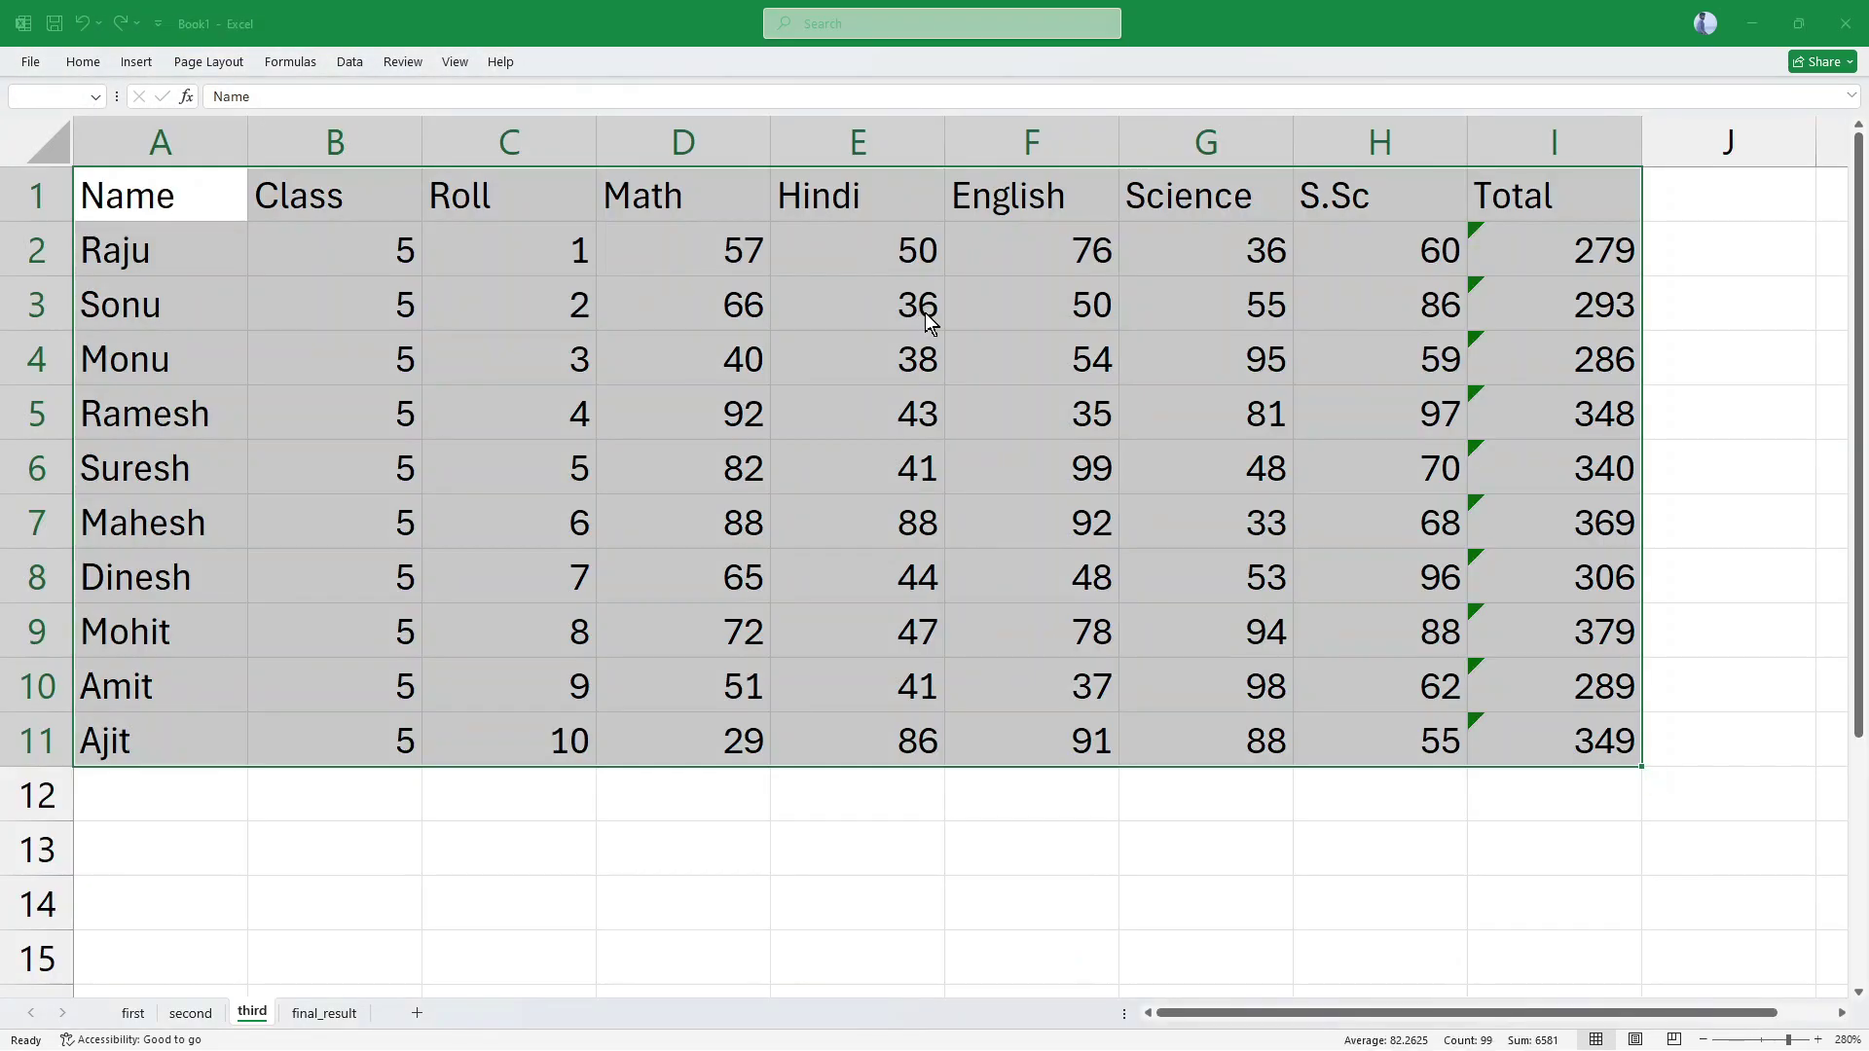
key(ctrl+w)
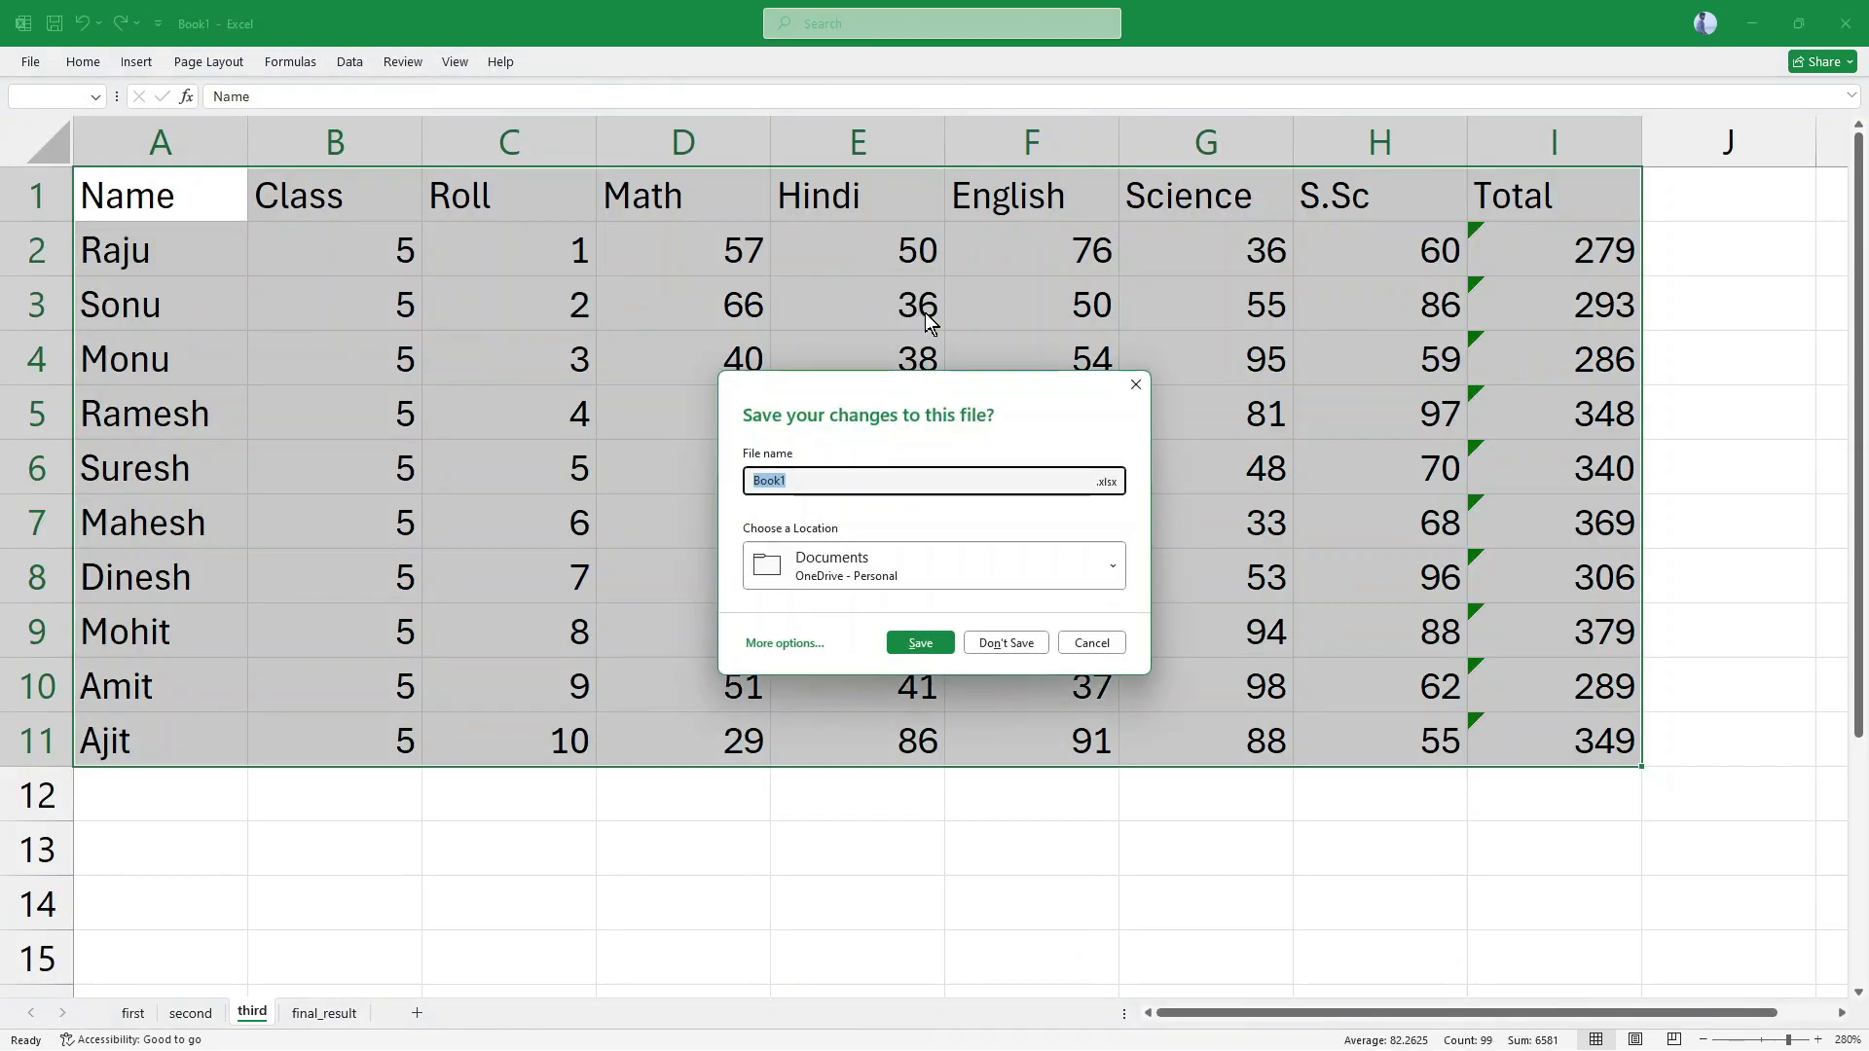
click(921, 644)
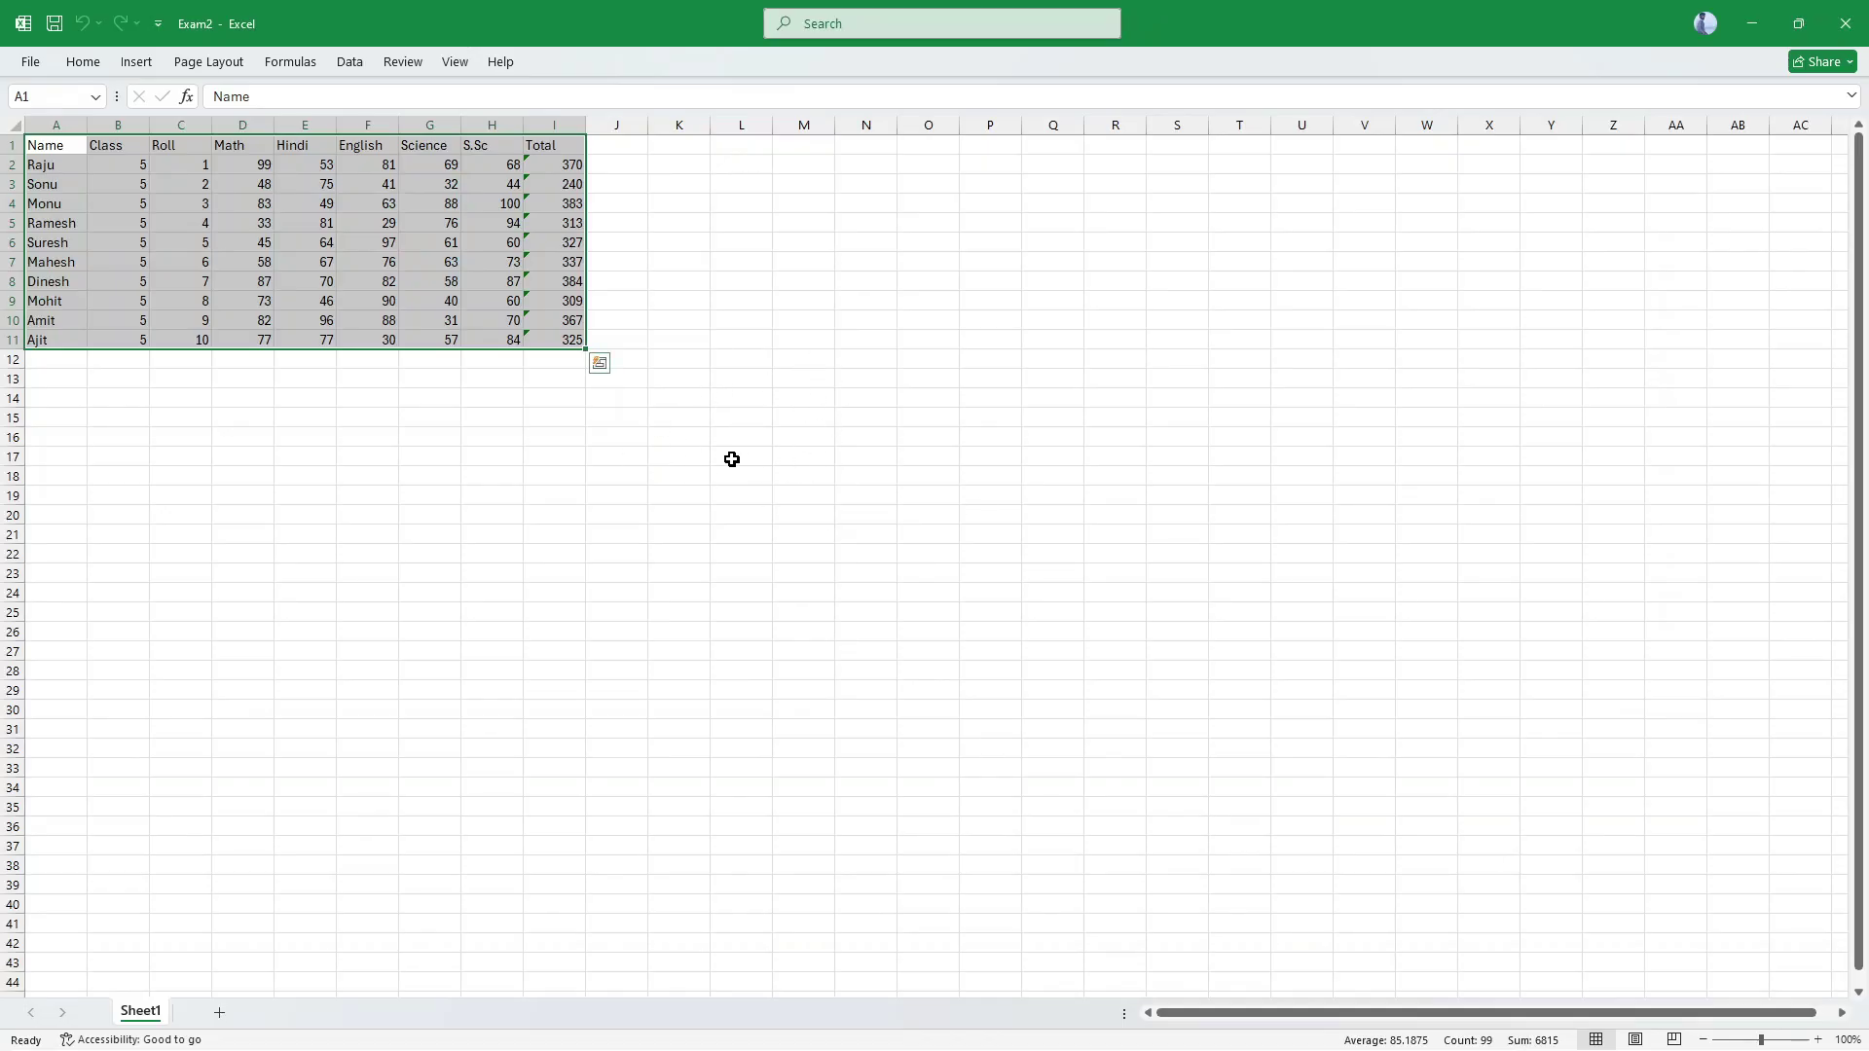
Step: Switch through the open Exam1, Exam2 and Exam3 workbooks to review the marksheet in each
ctrl+scroll(732, 459, up, 8)
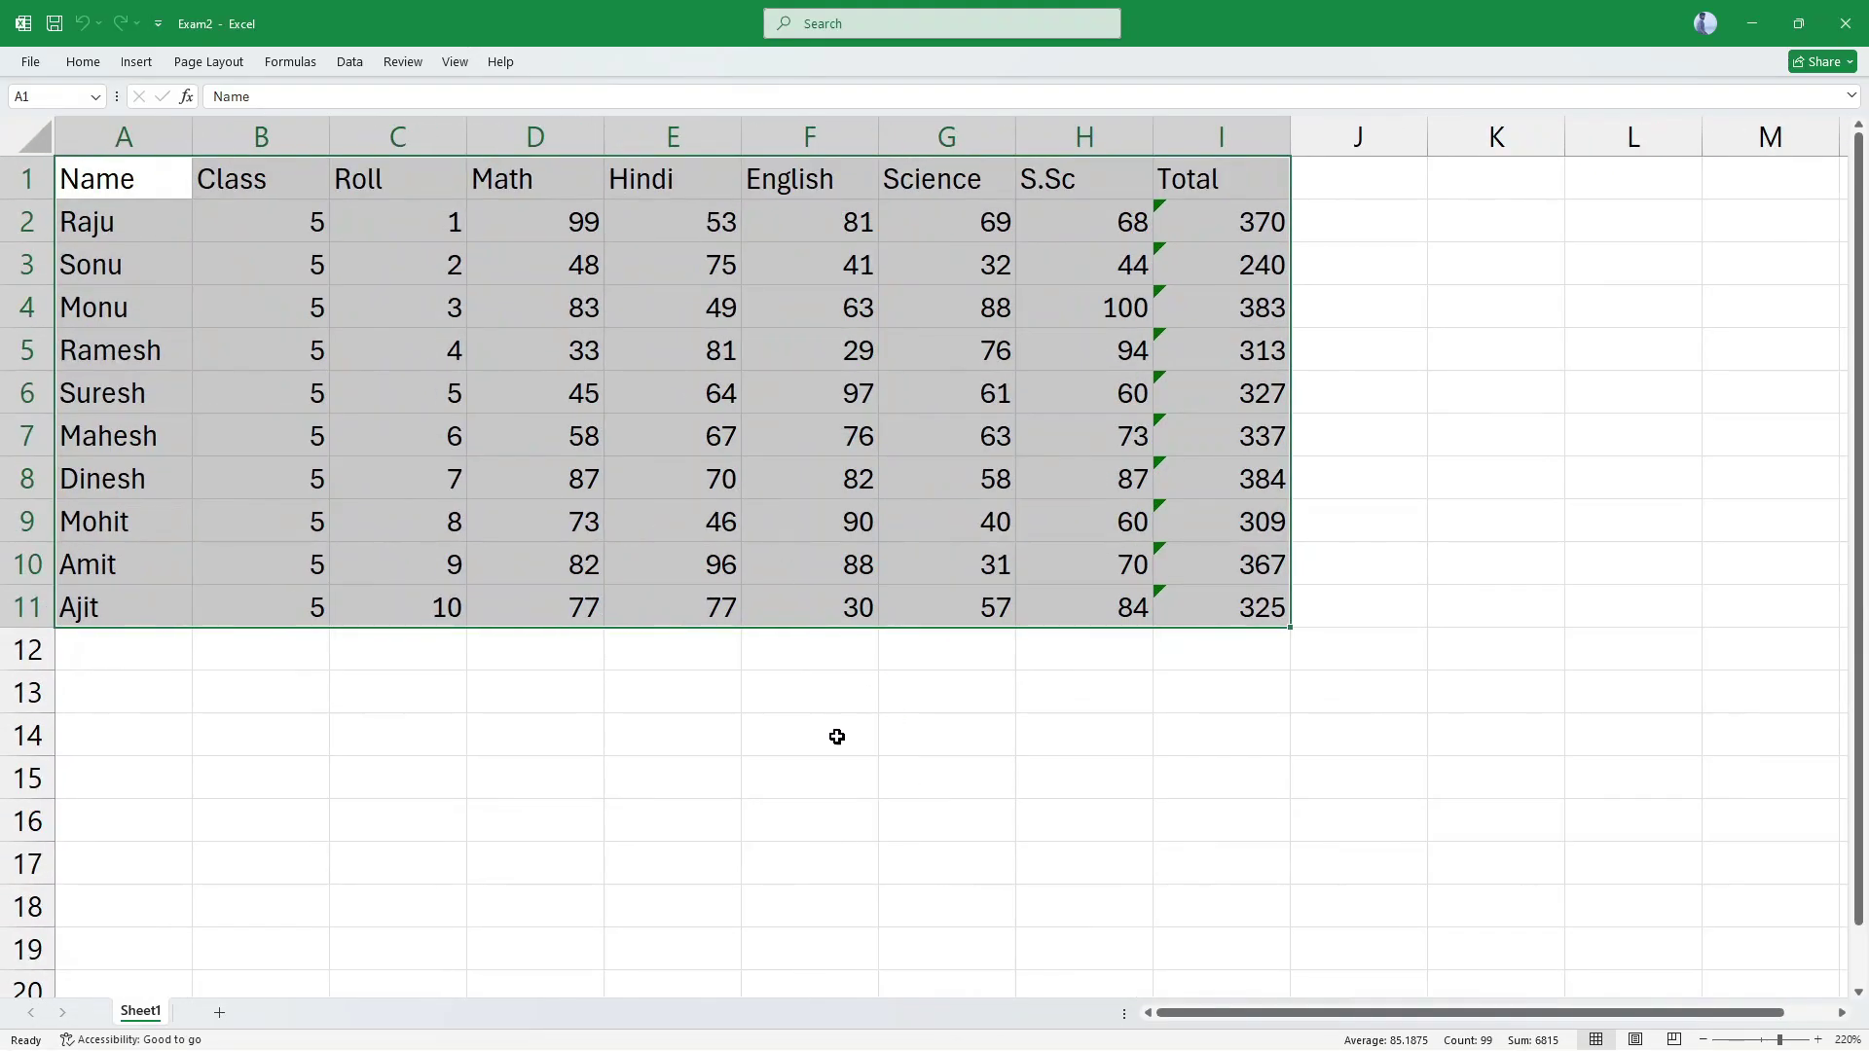
click(454, 62)
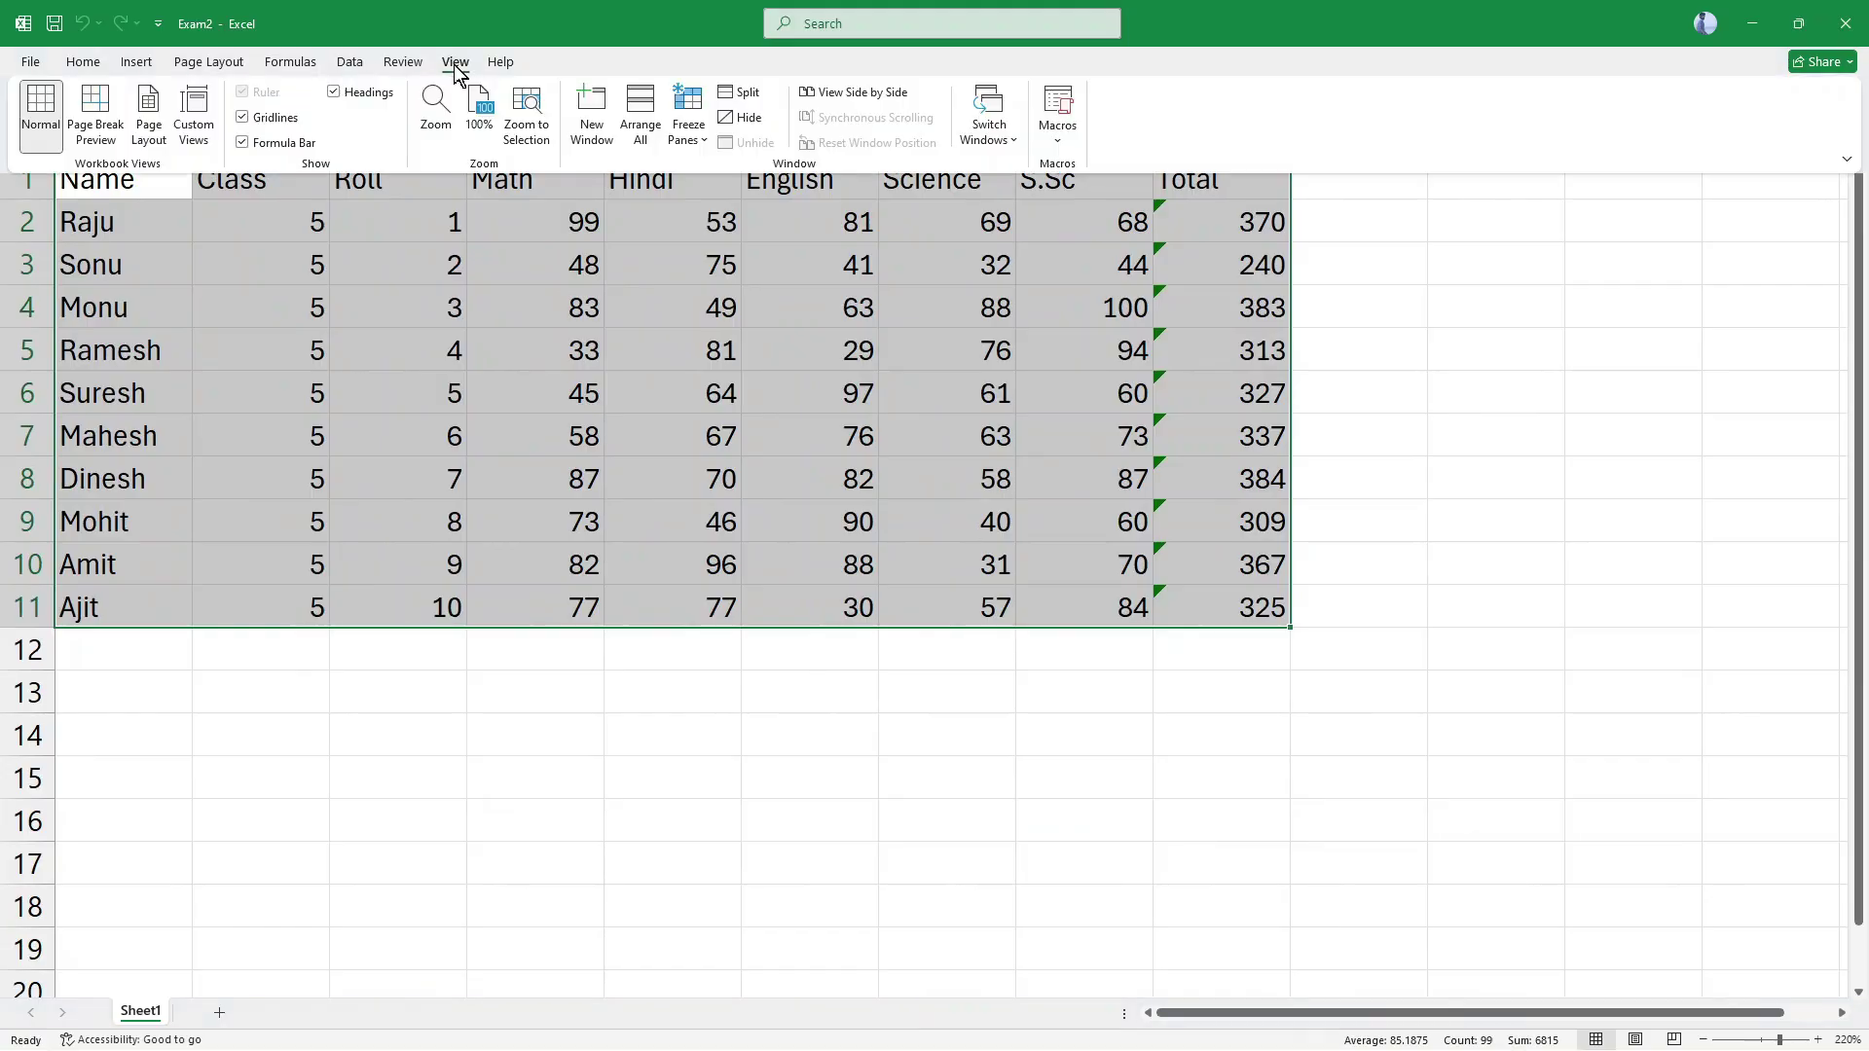
click(998, 142)
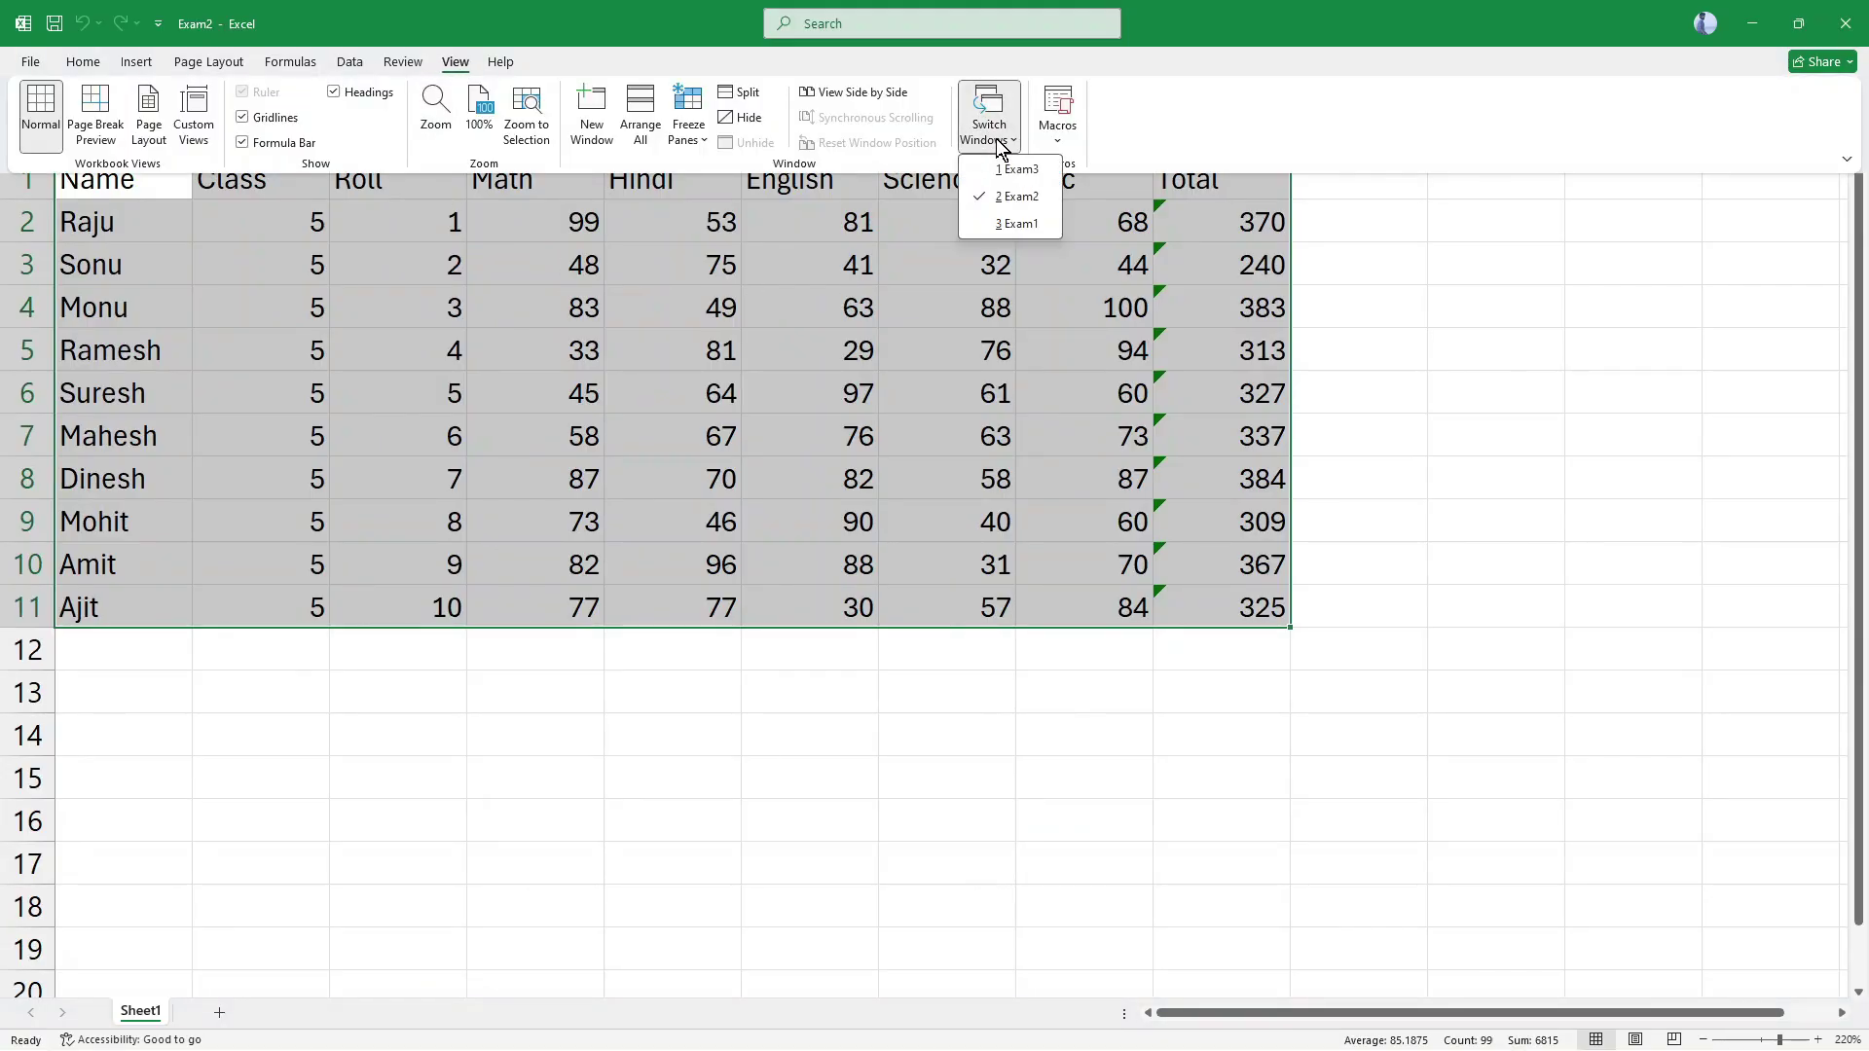
click(1032, 225)
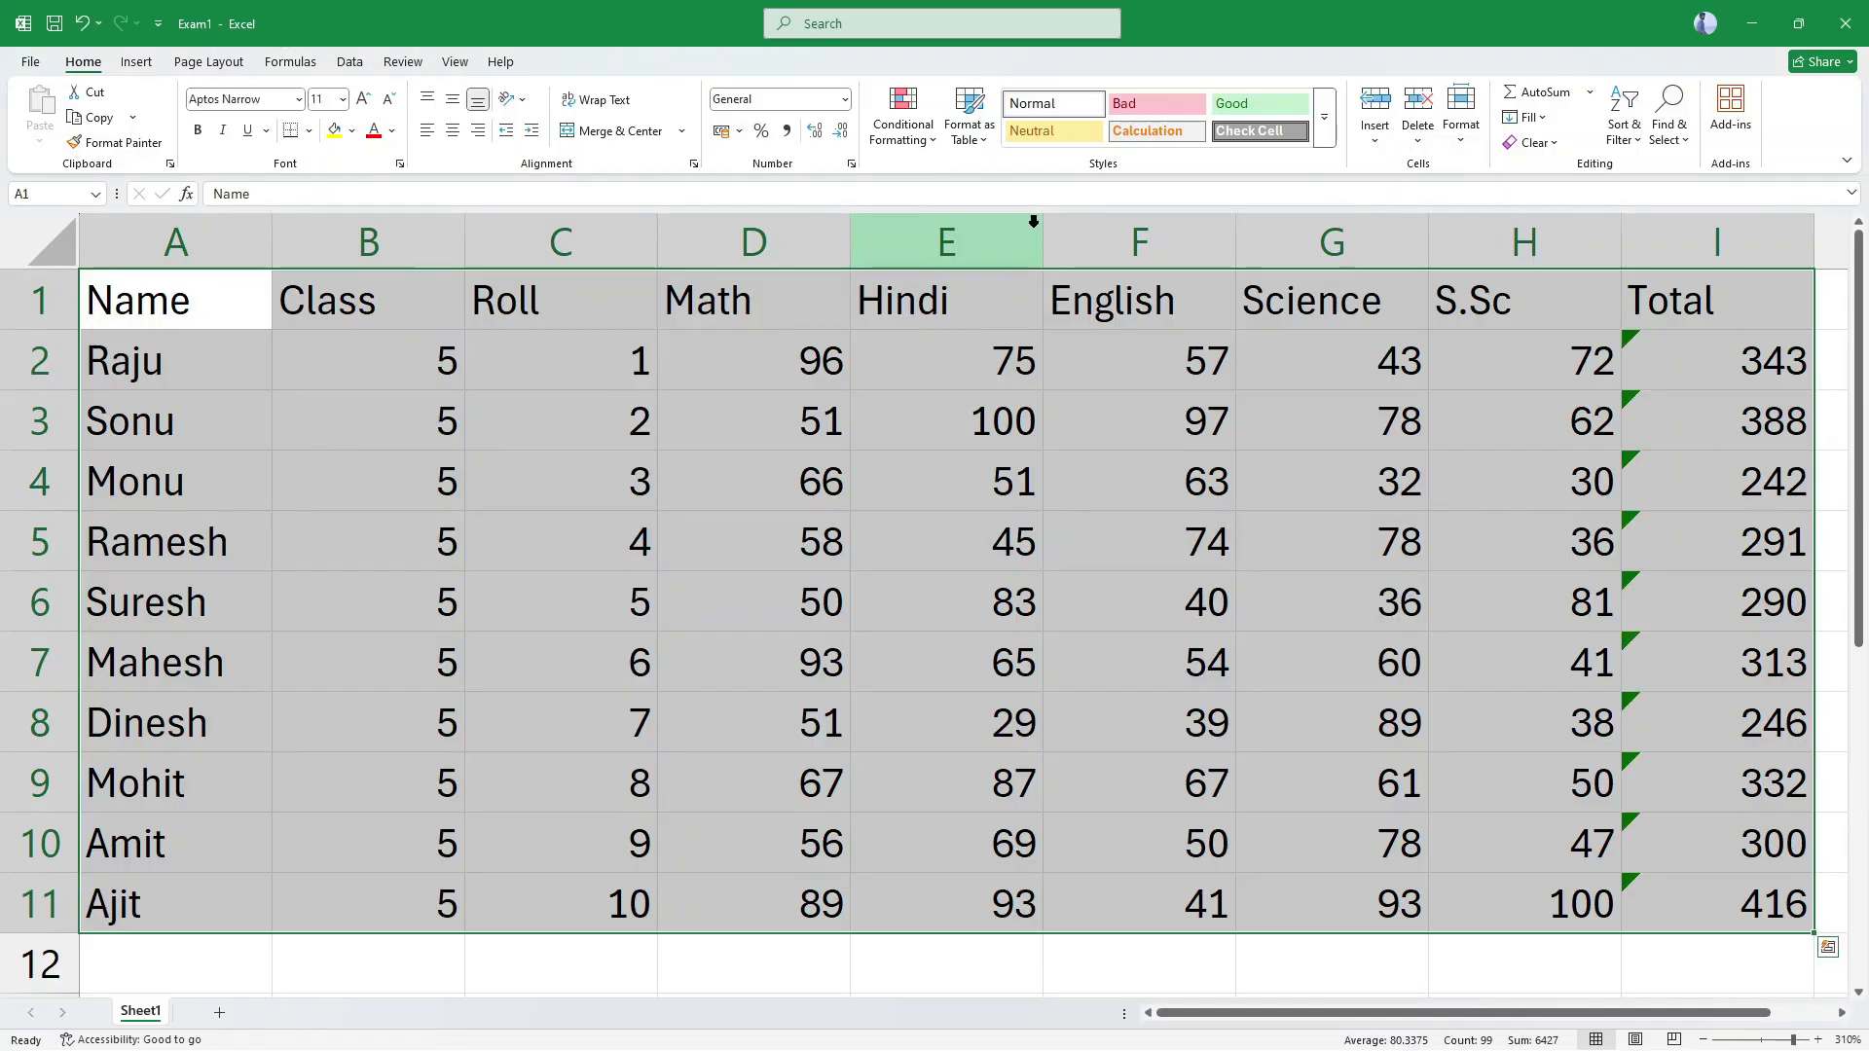
click(454, 61)
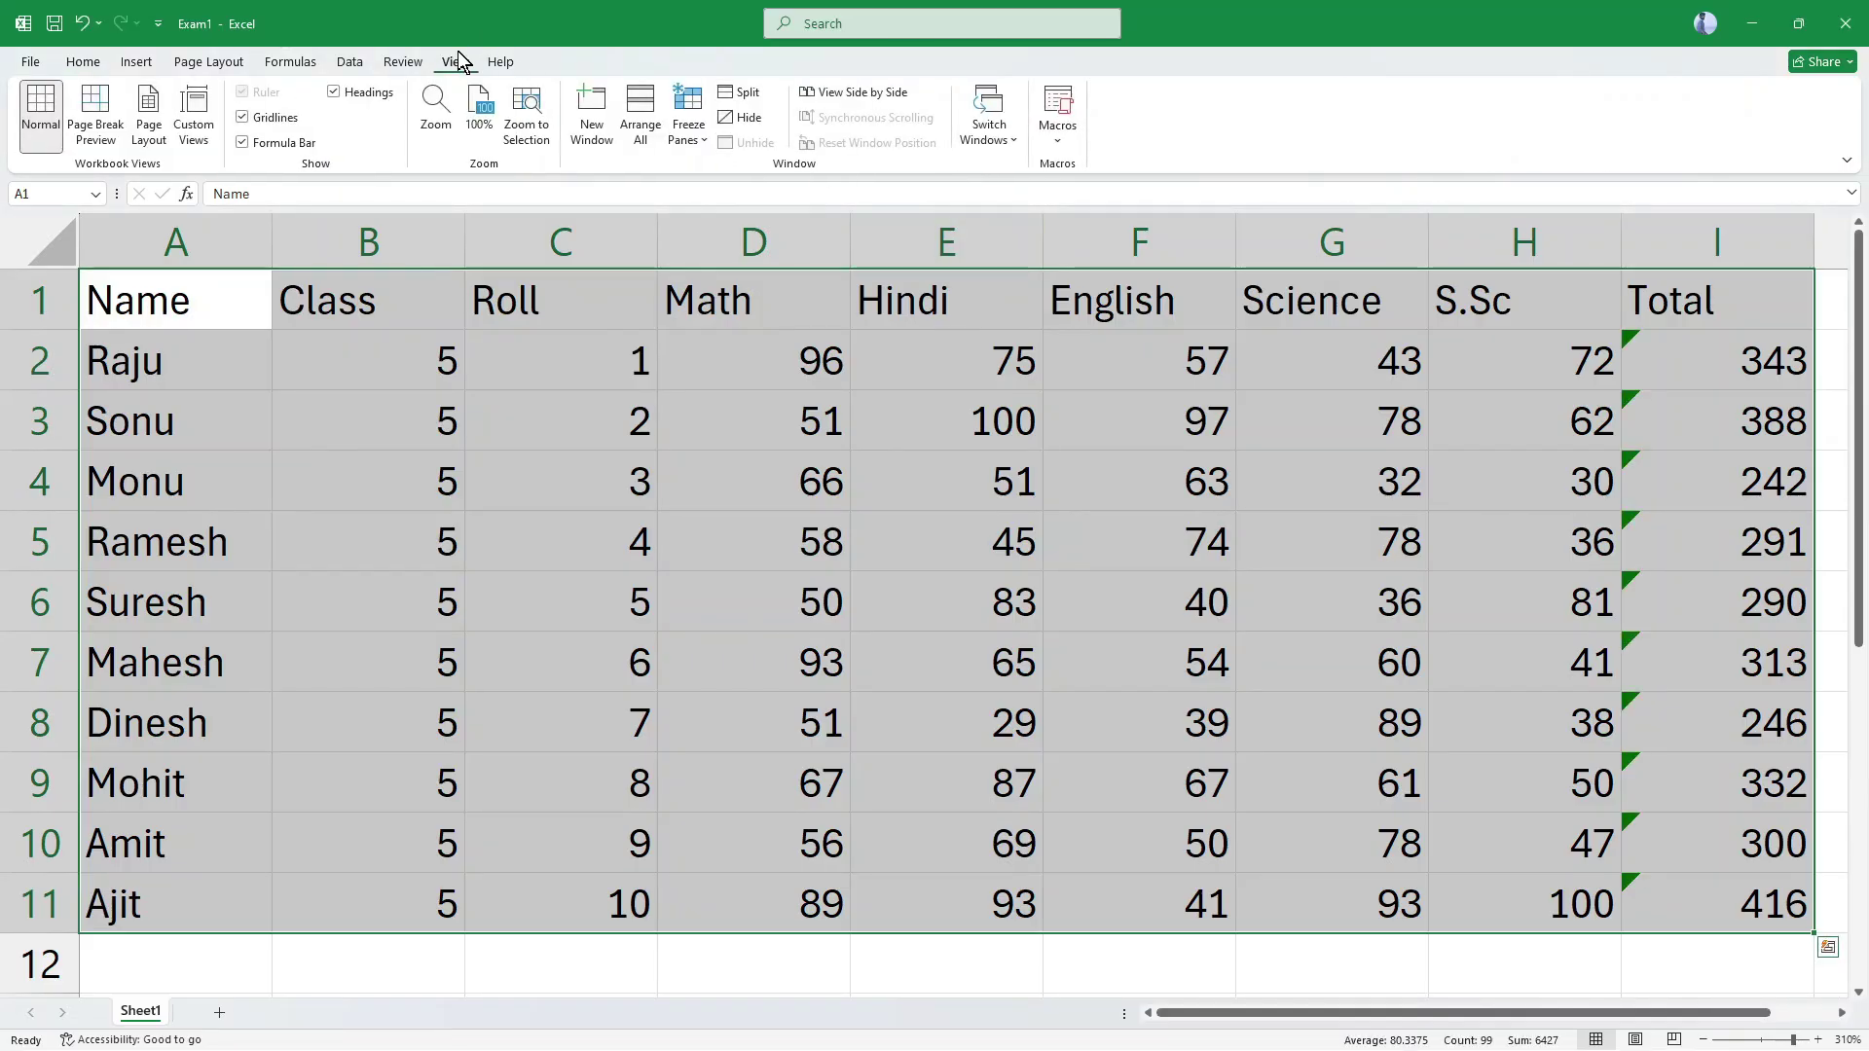
double_click(456, 62)
click(456, 62)
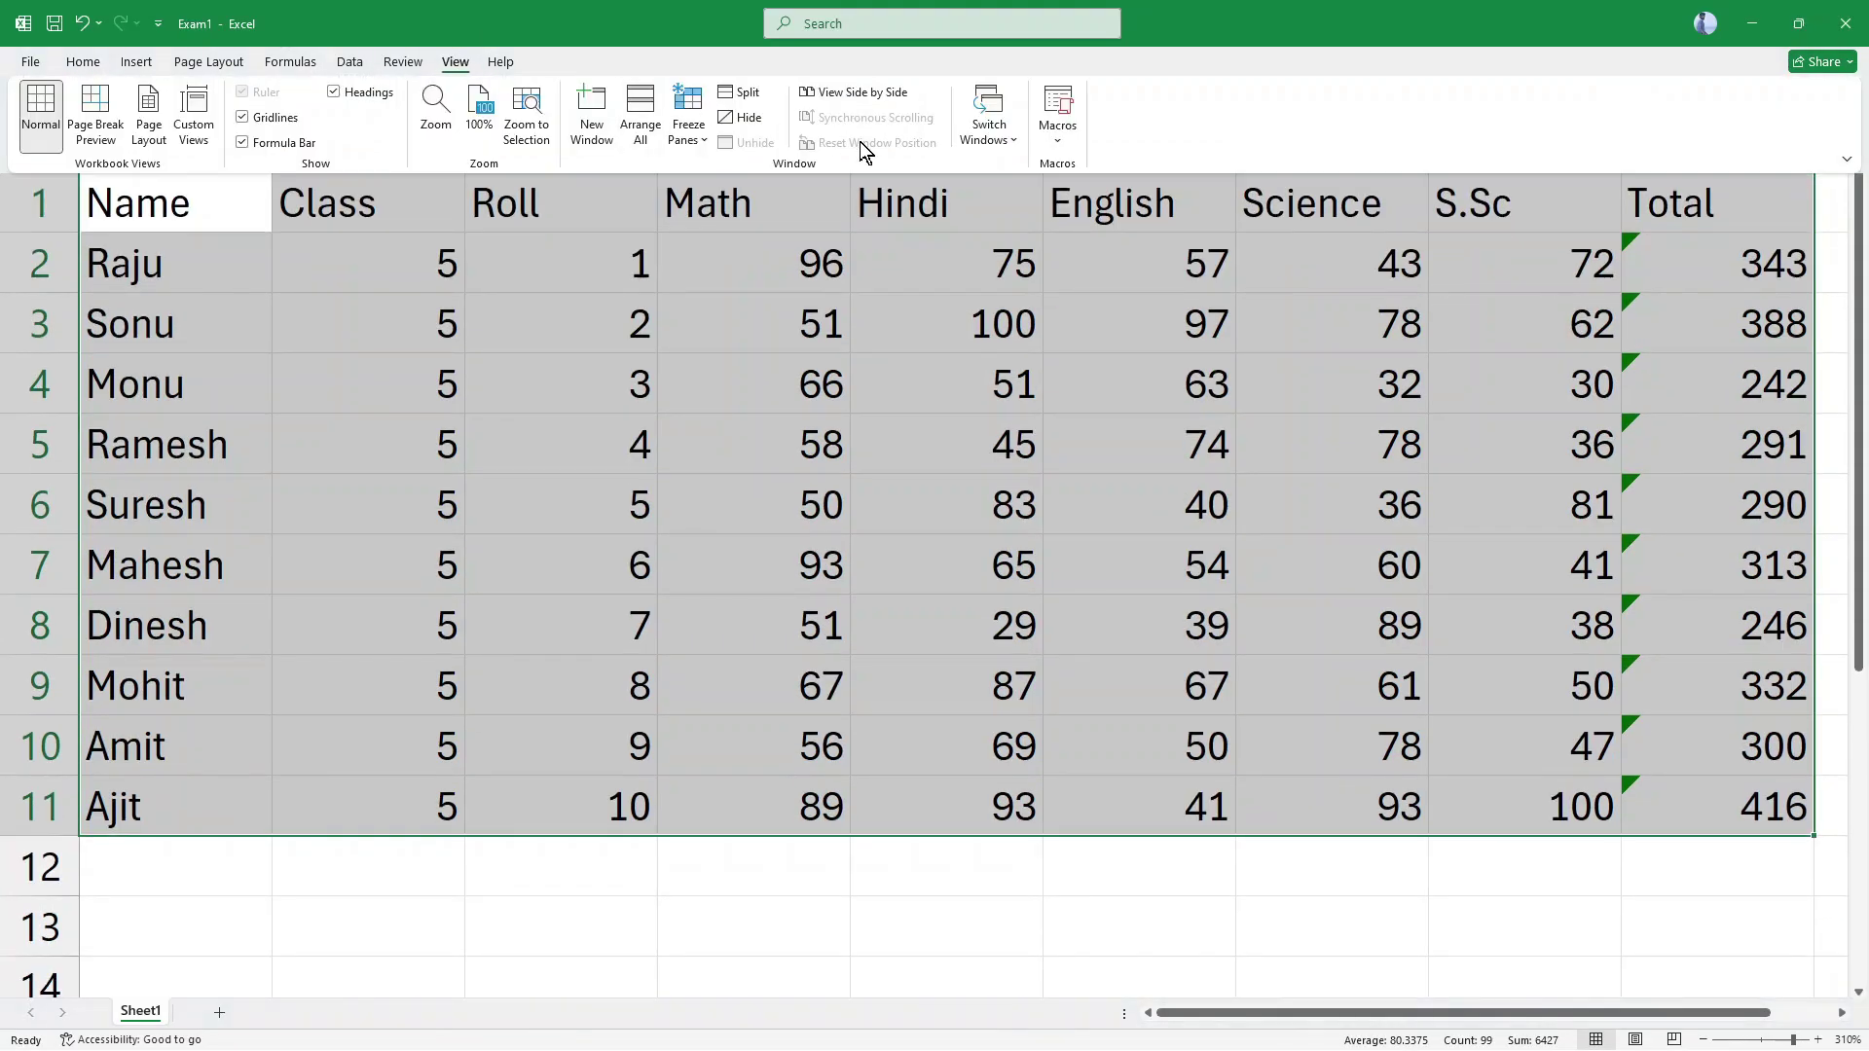
click(973, 142)
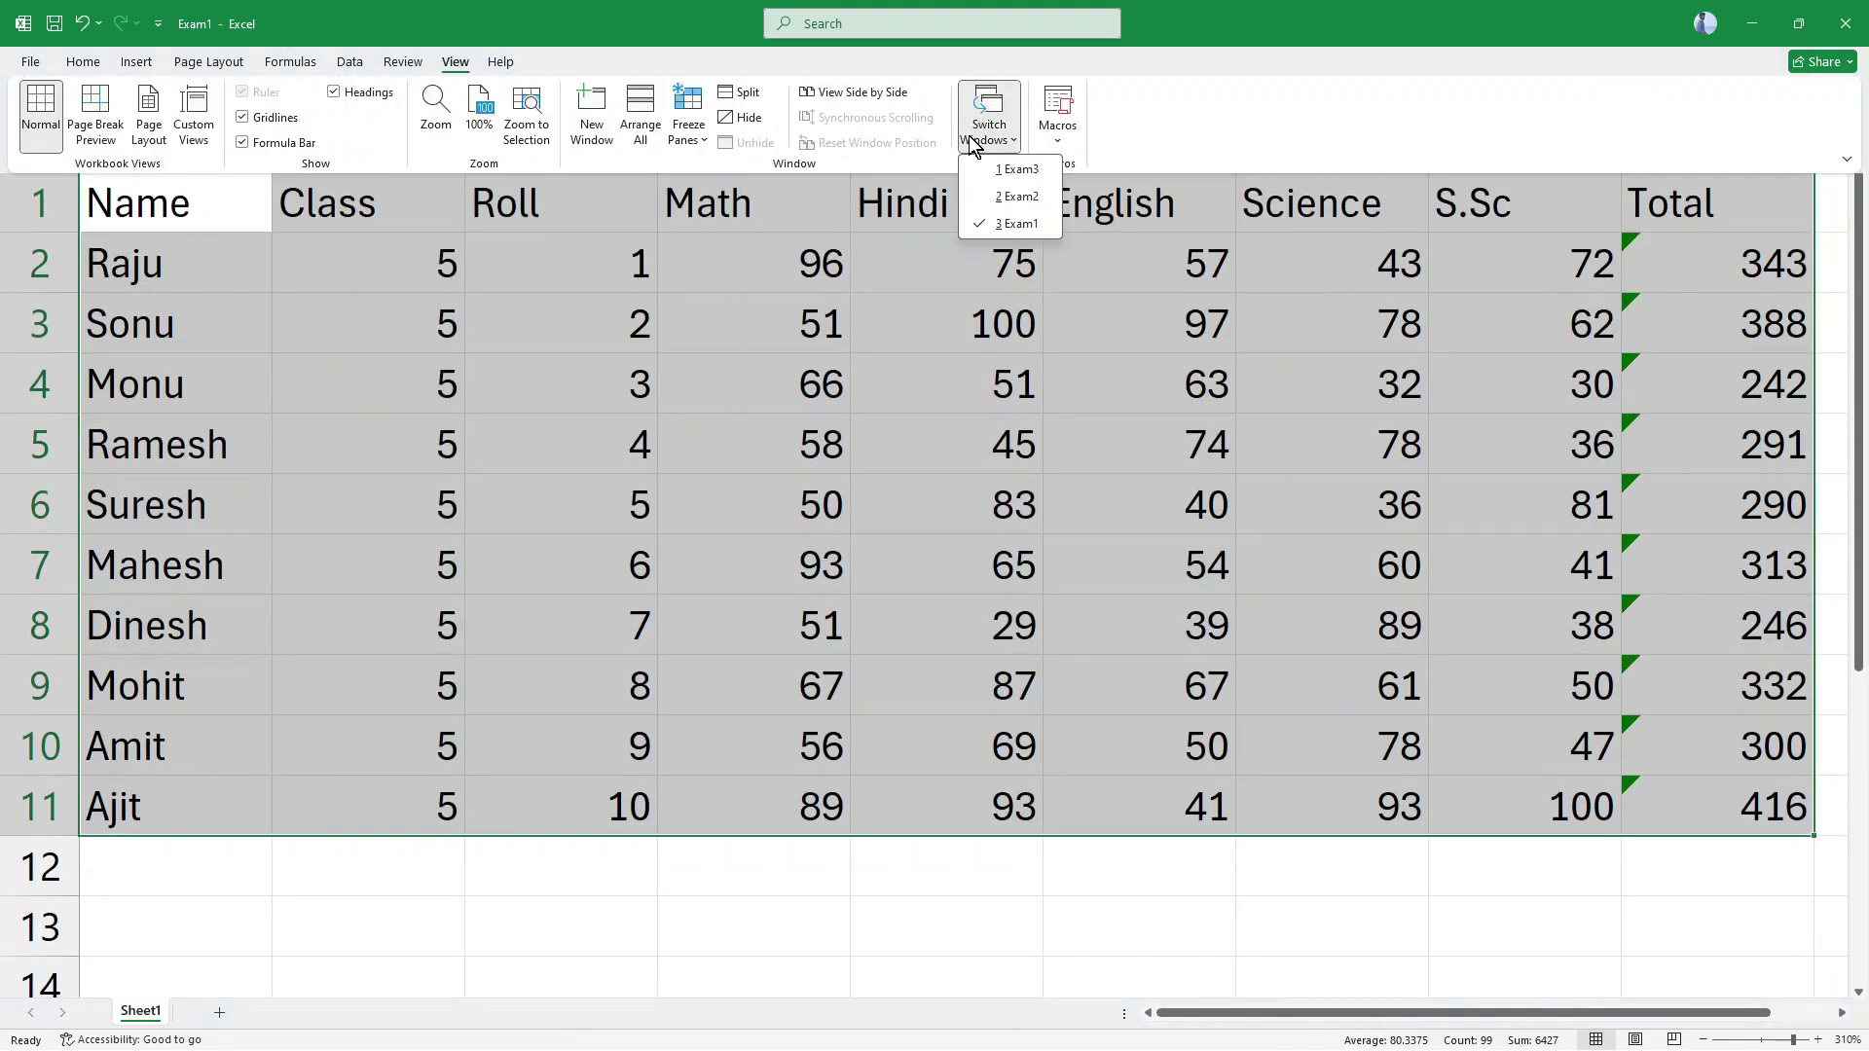
click(1018, 196)
scroll(1086, 518, up, 5)
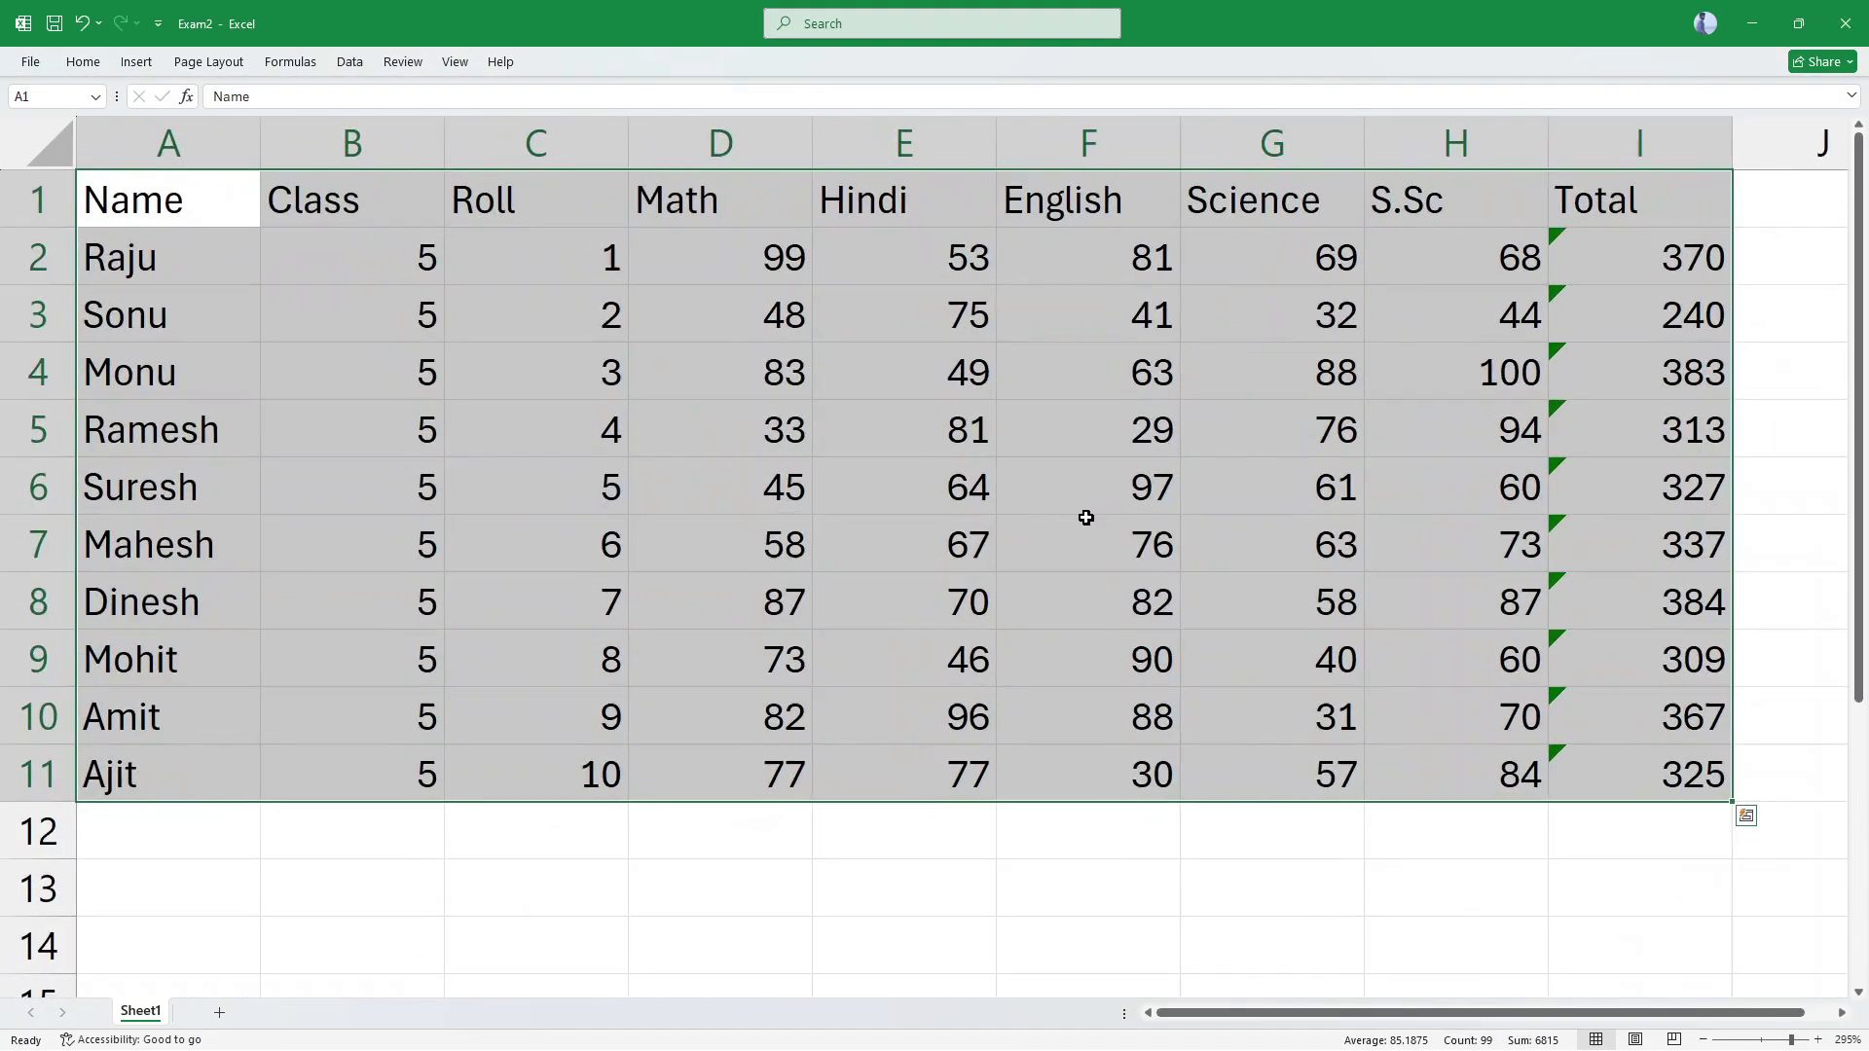
scroll(1086, 518, down, 1)
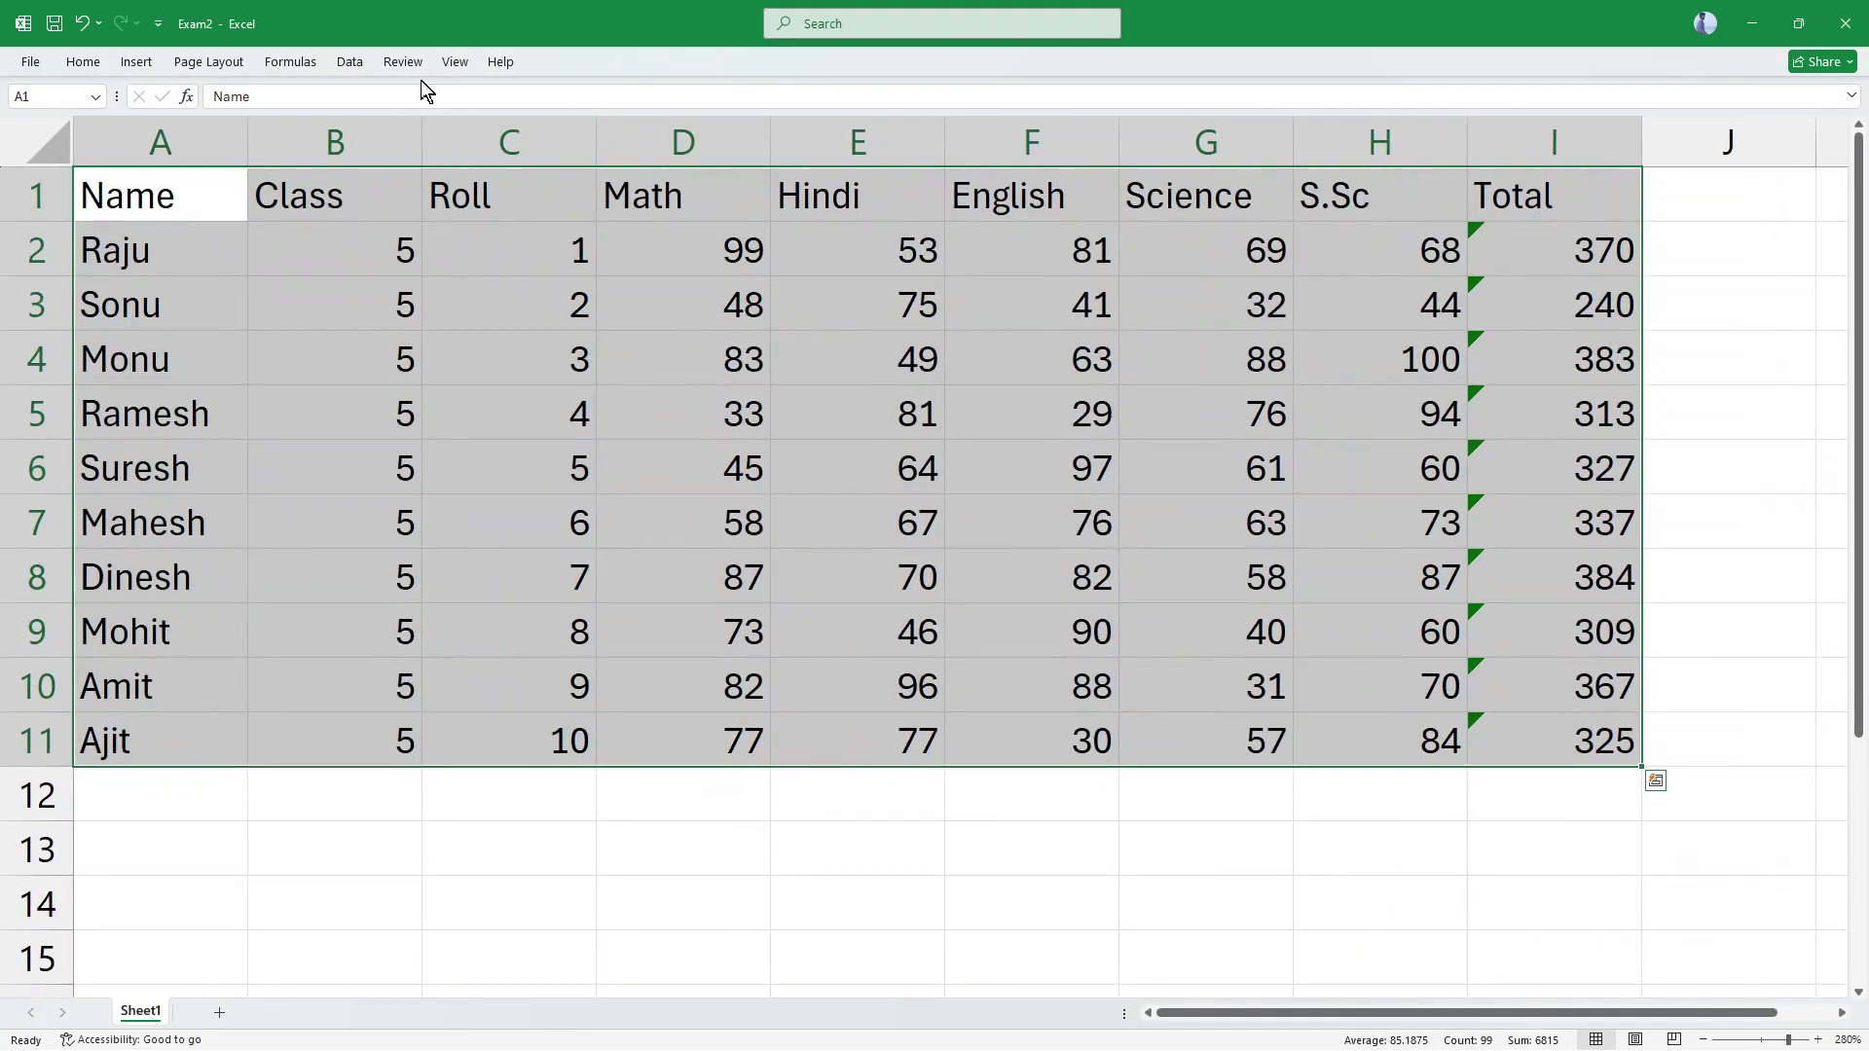
click(455, 62)
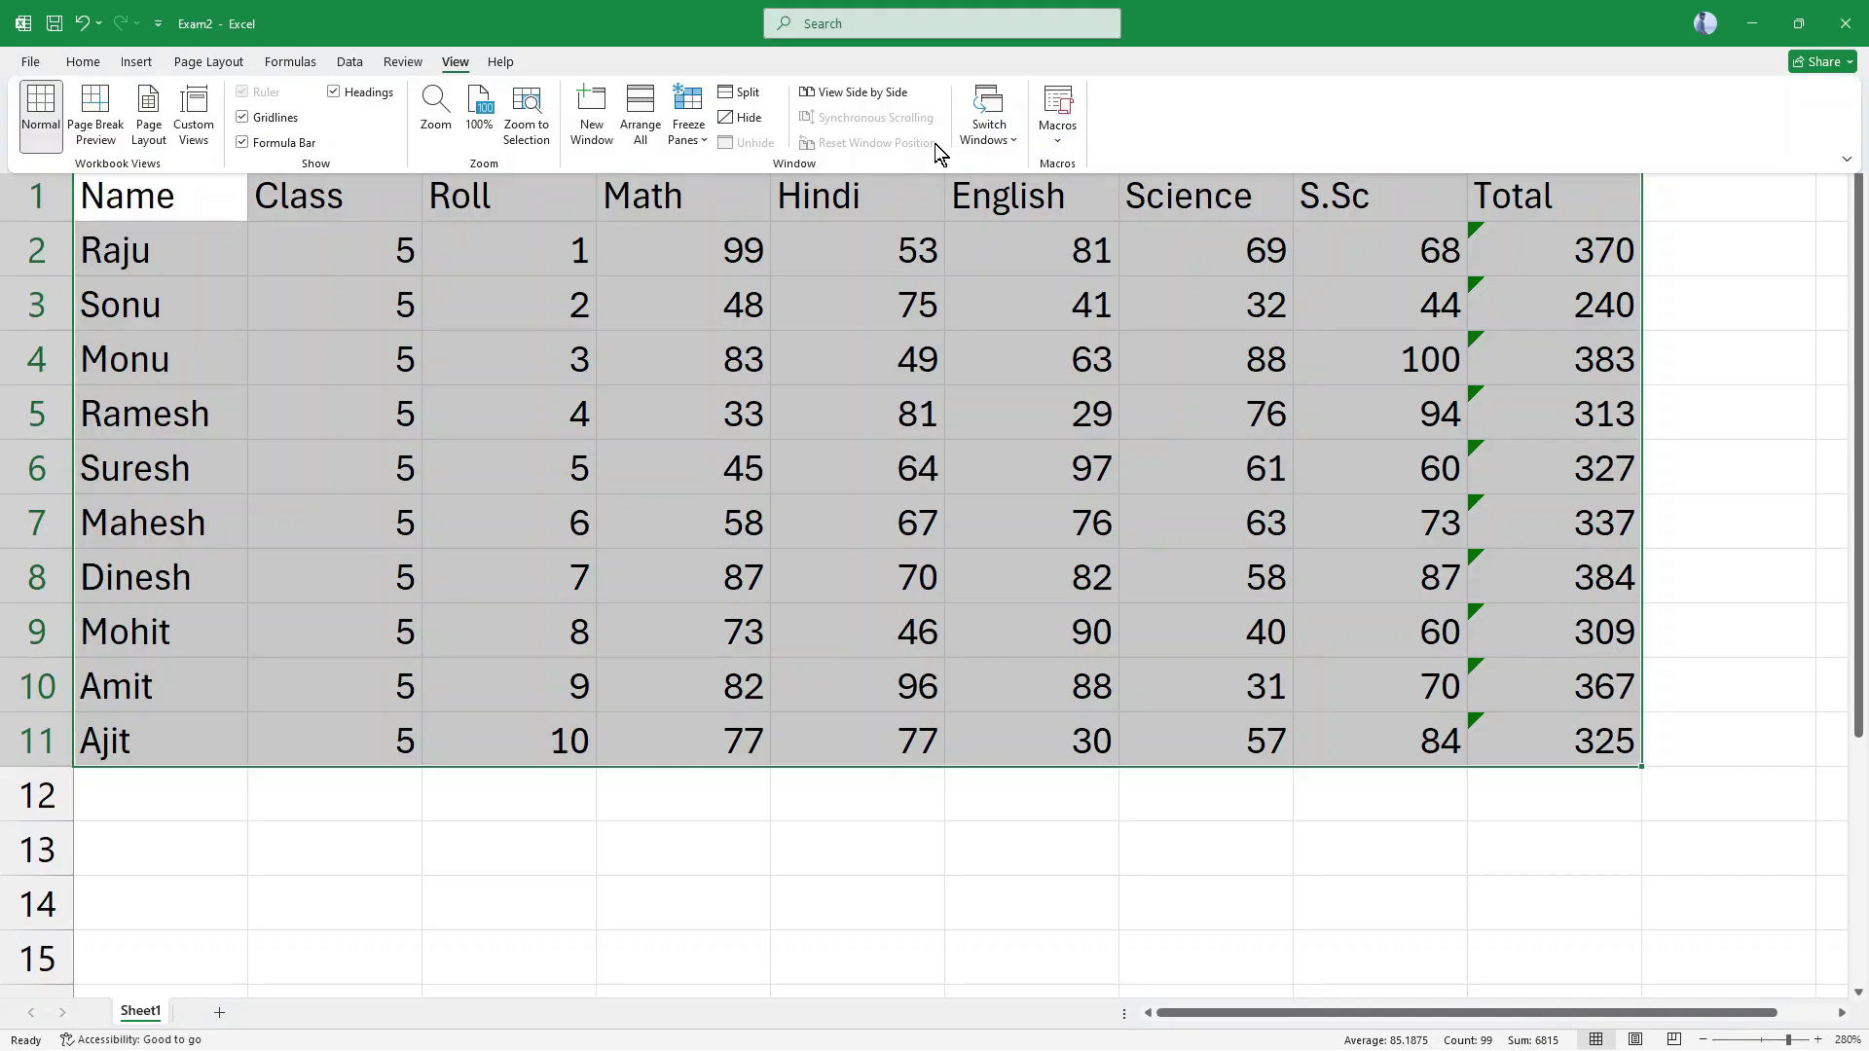
click(989, 117)
click(1018, 167)
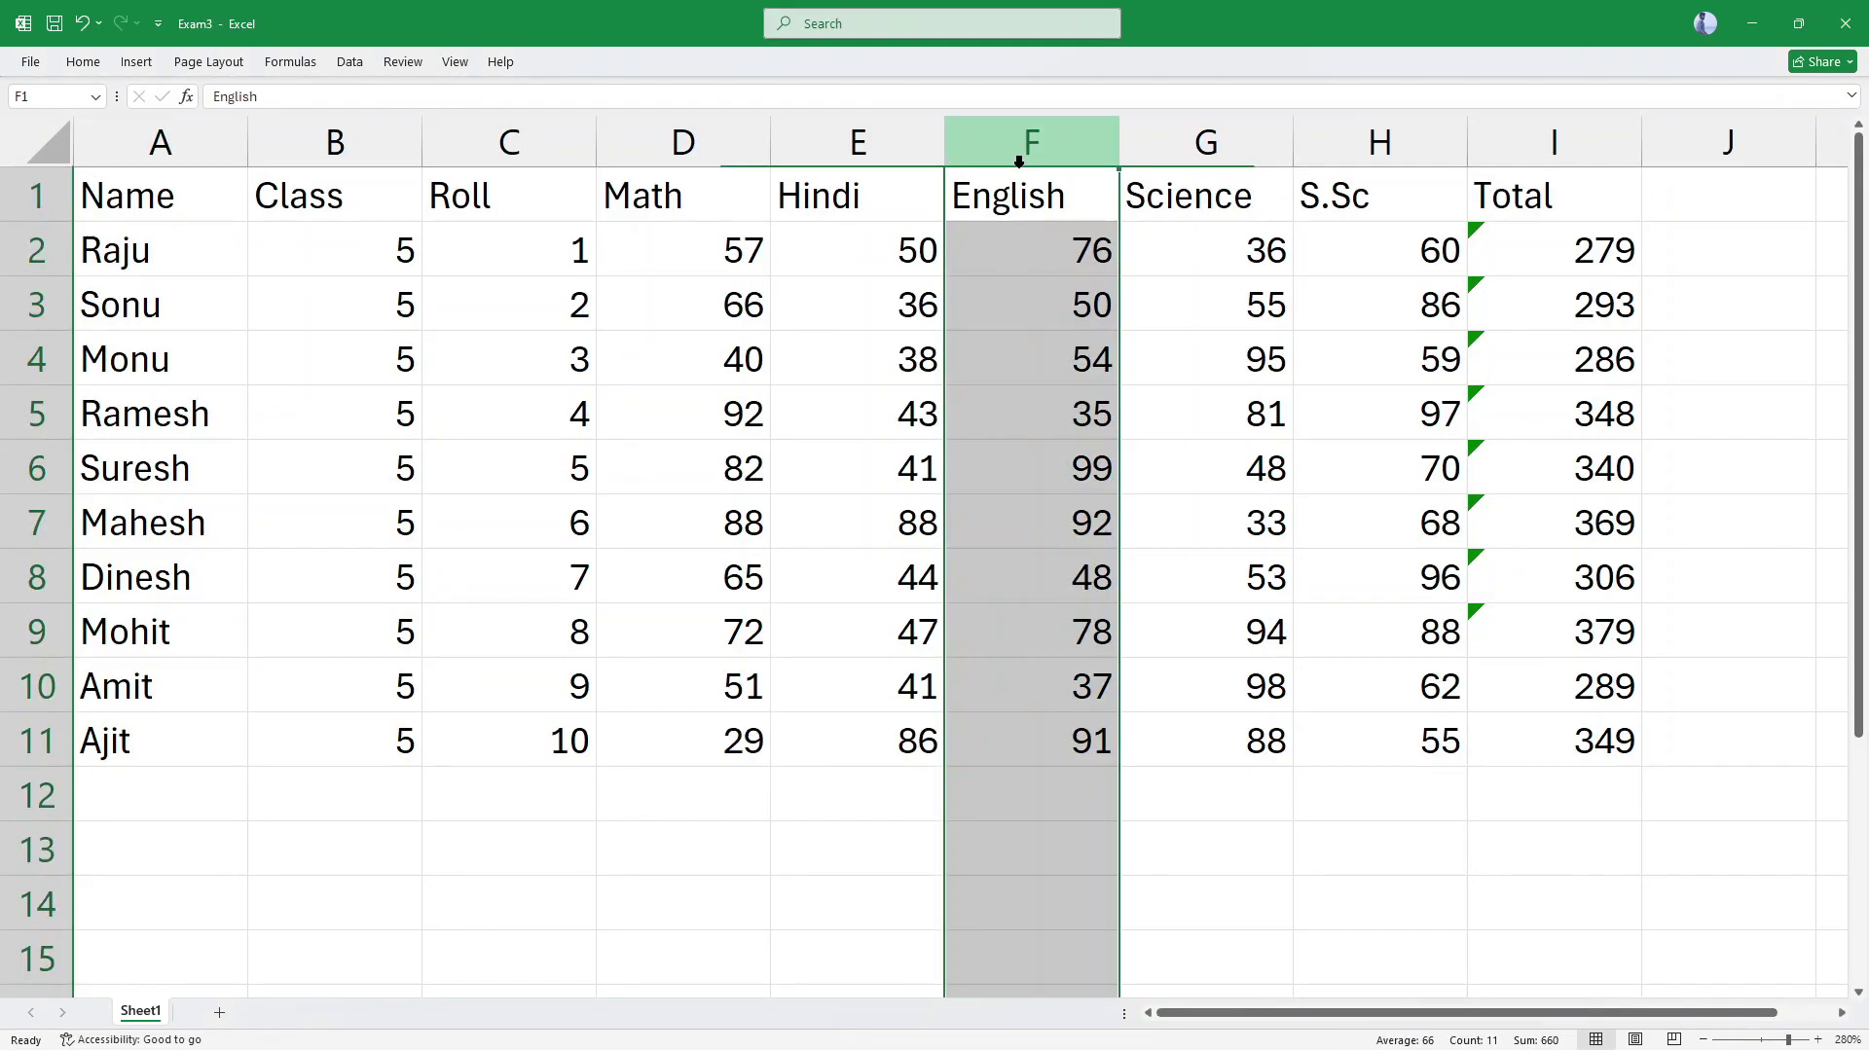
click(1230, 827)
click(907, 848)
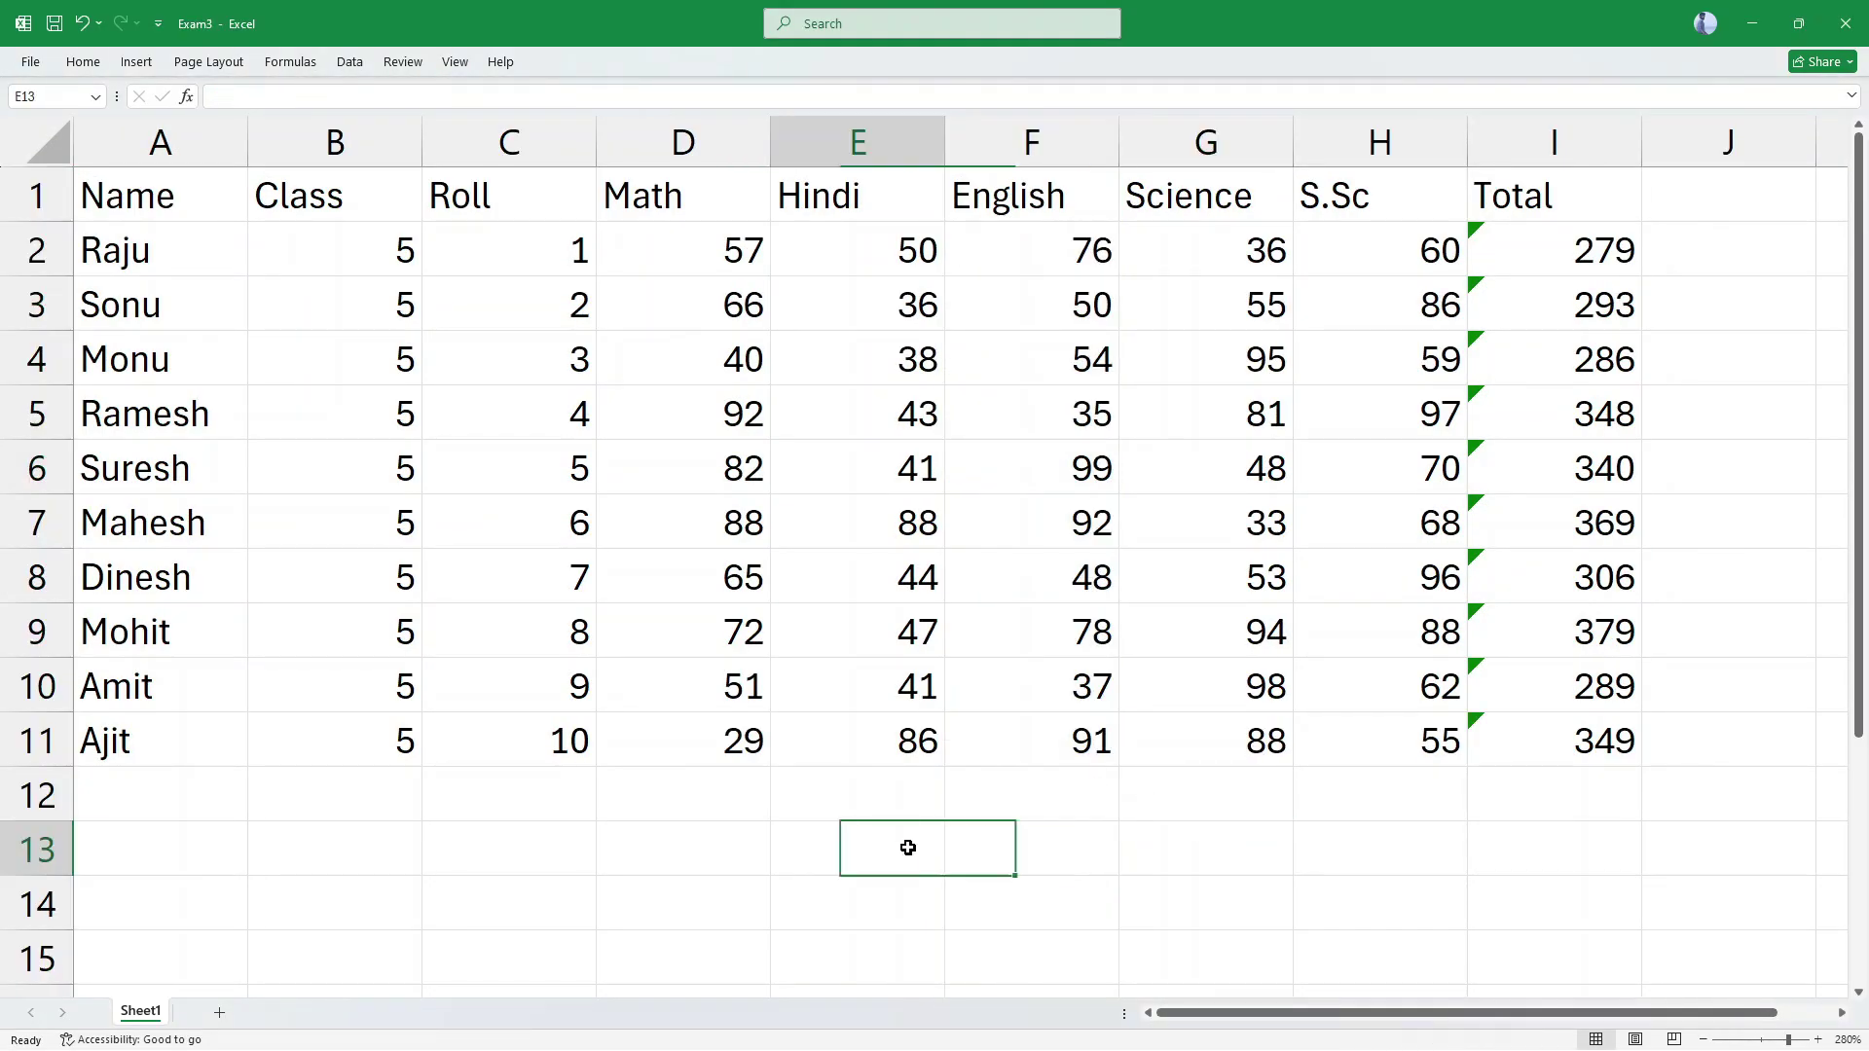
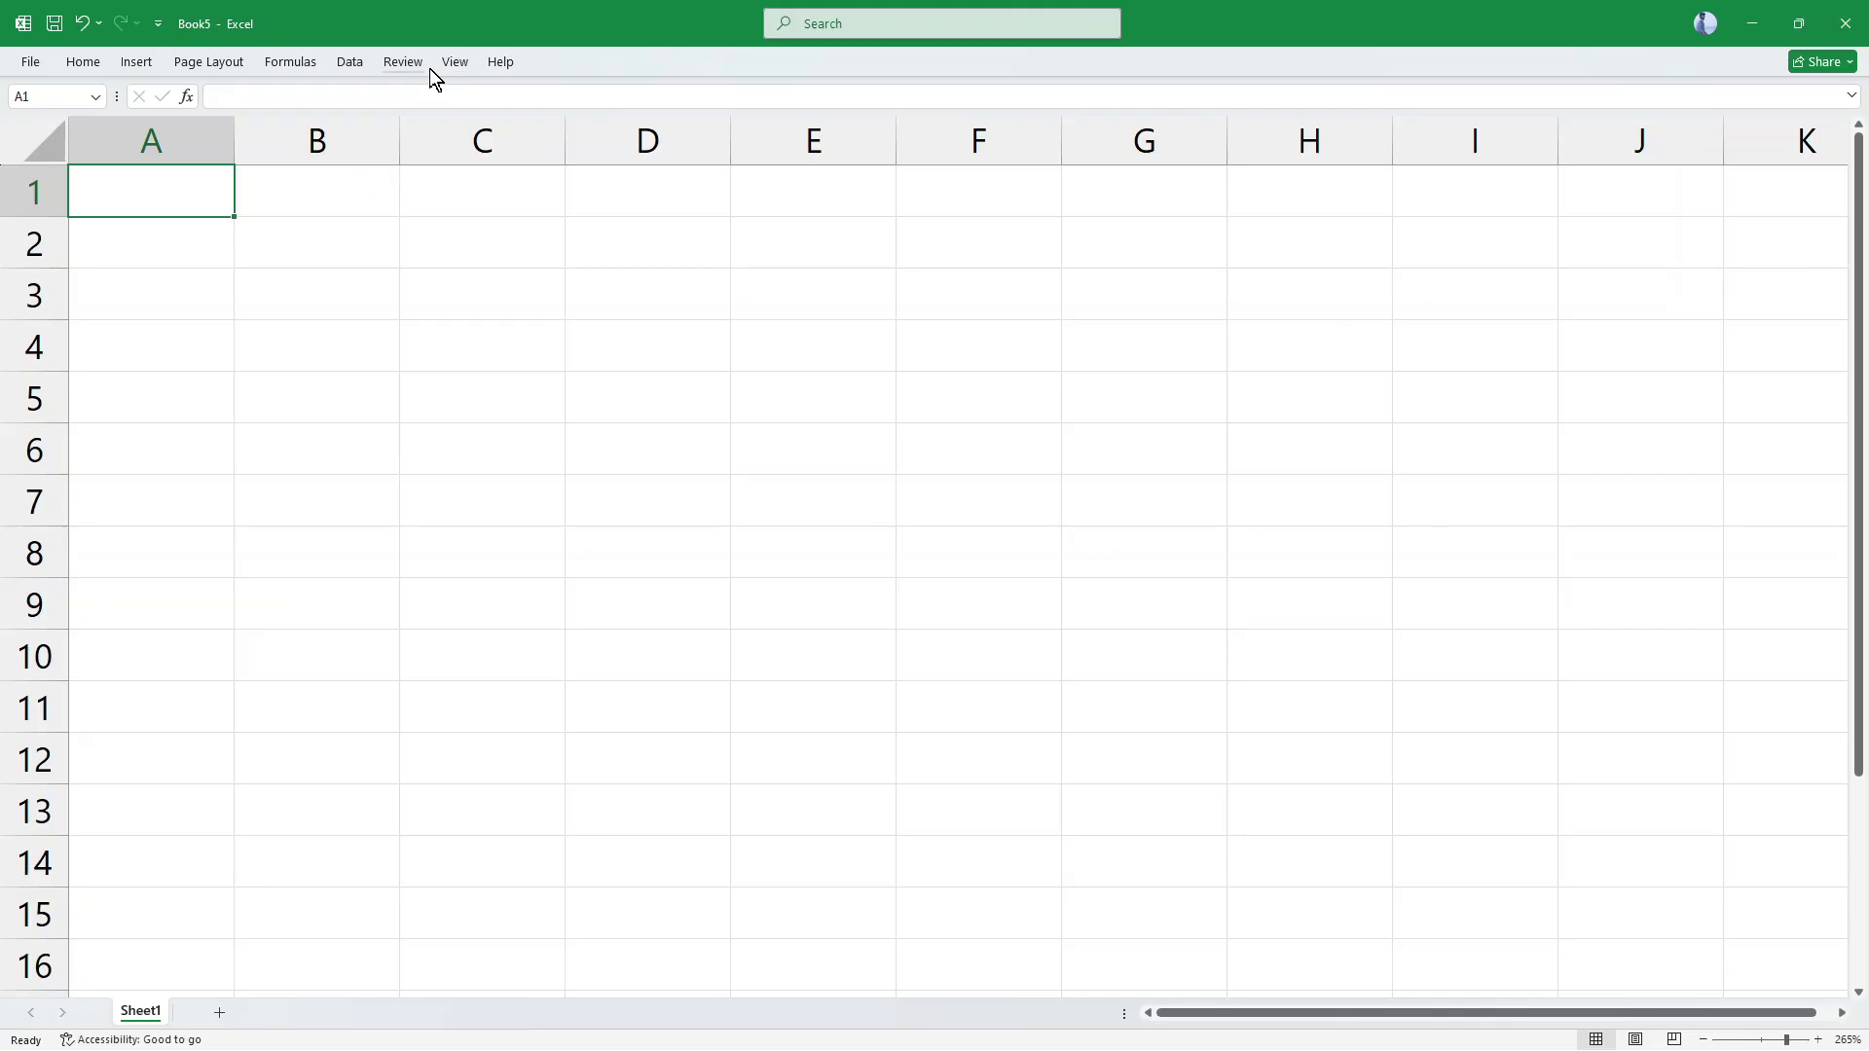
Step: Arrange all open workbook windows in a tiled layout and activate the Exam1, Exam2 and Exam3 windows in turn
click(451, 62)
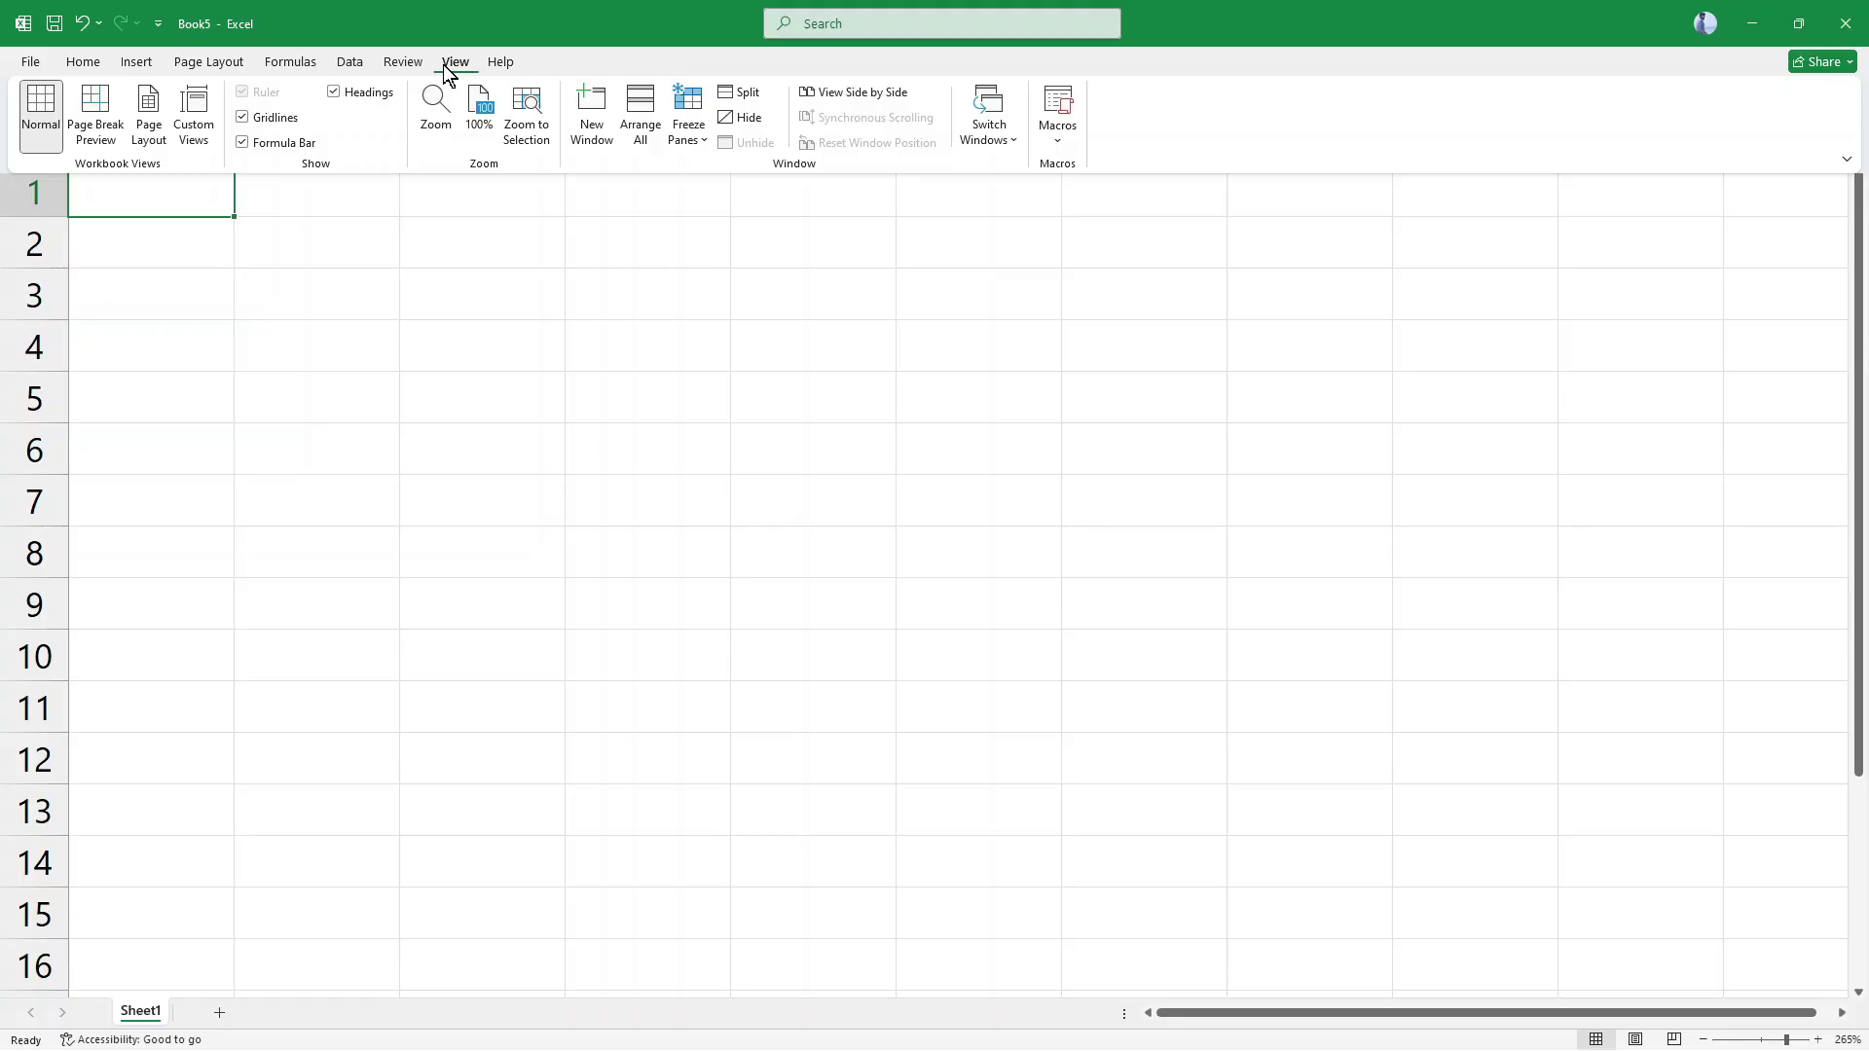
click(641, 138)
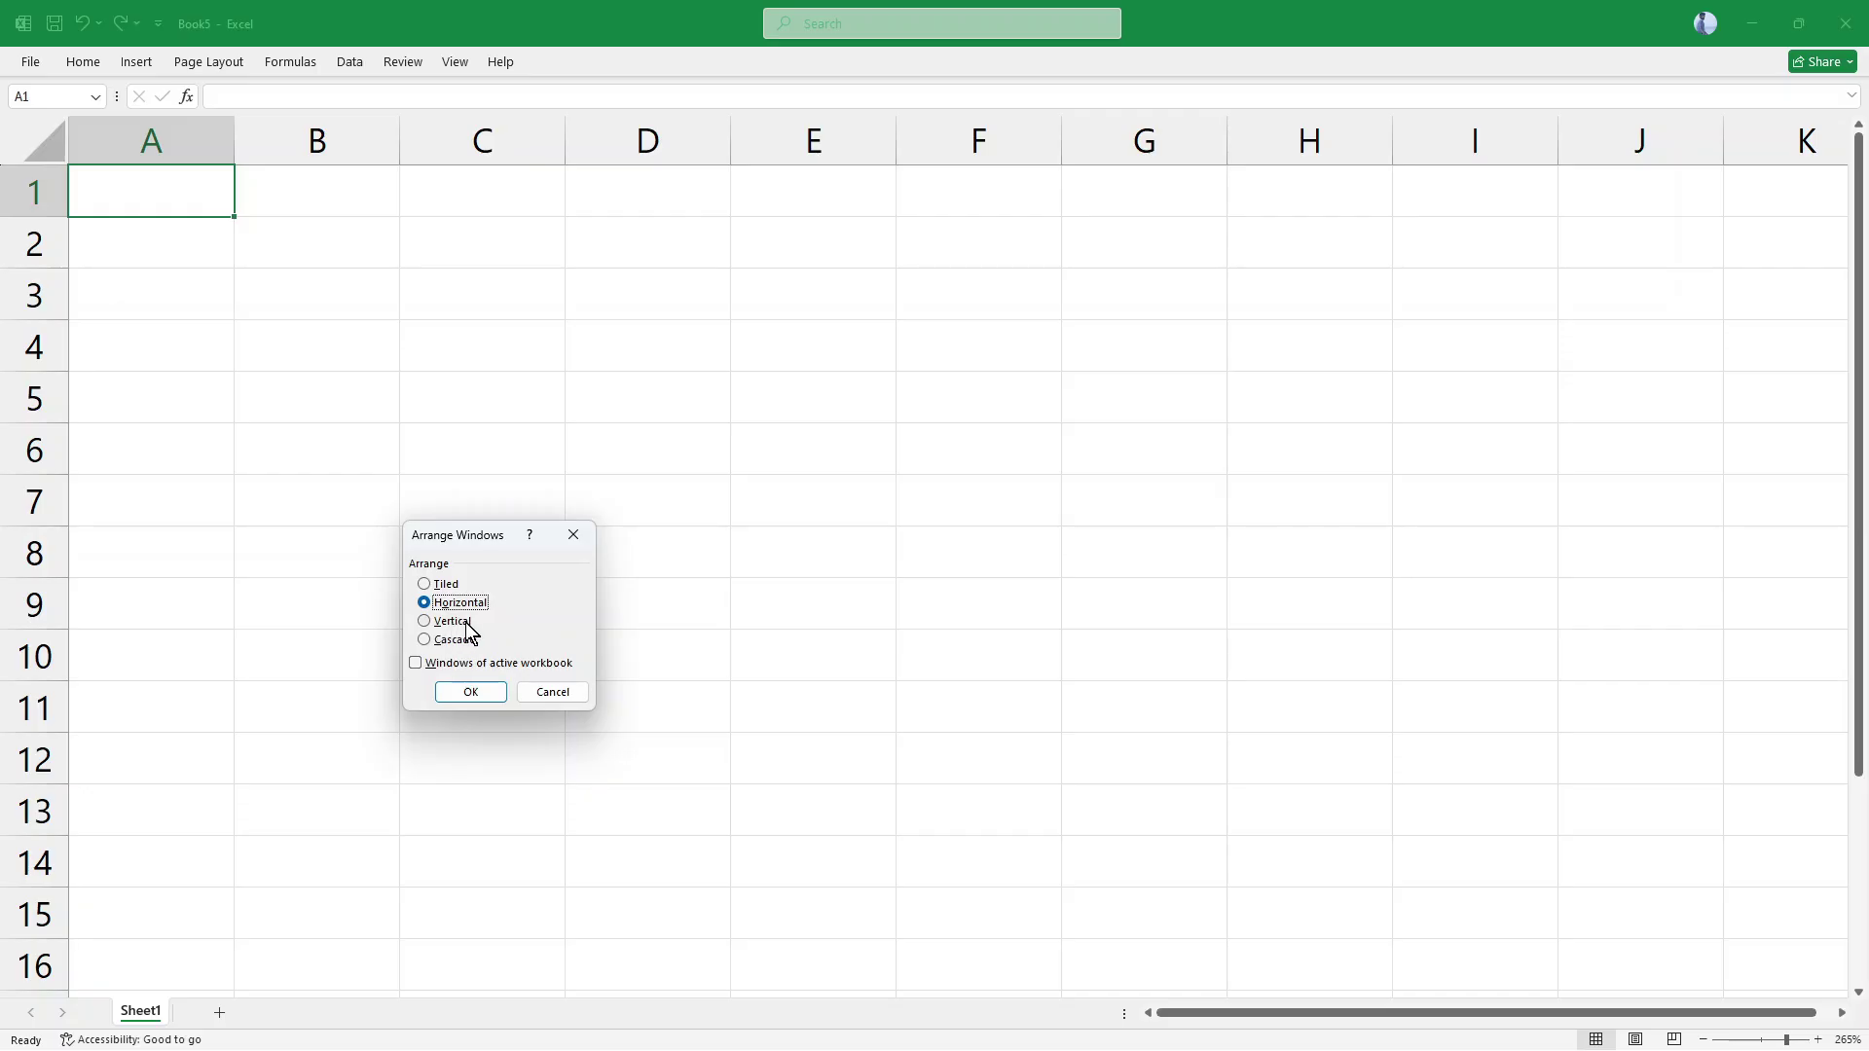
click(447, 585)
click(473, 692)
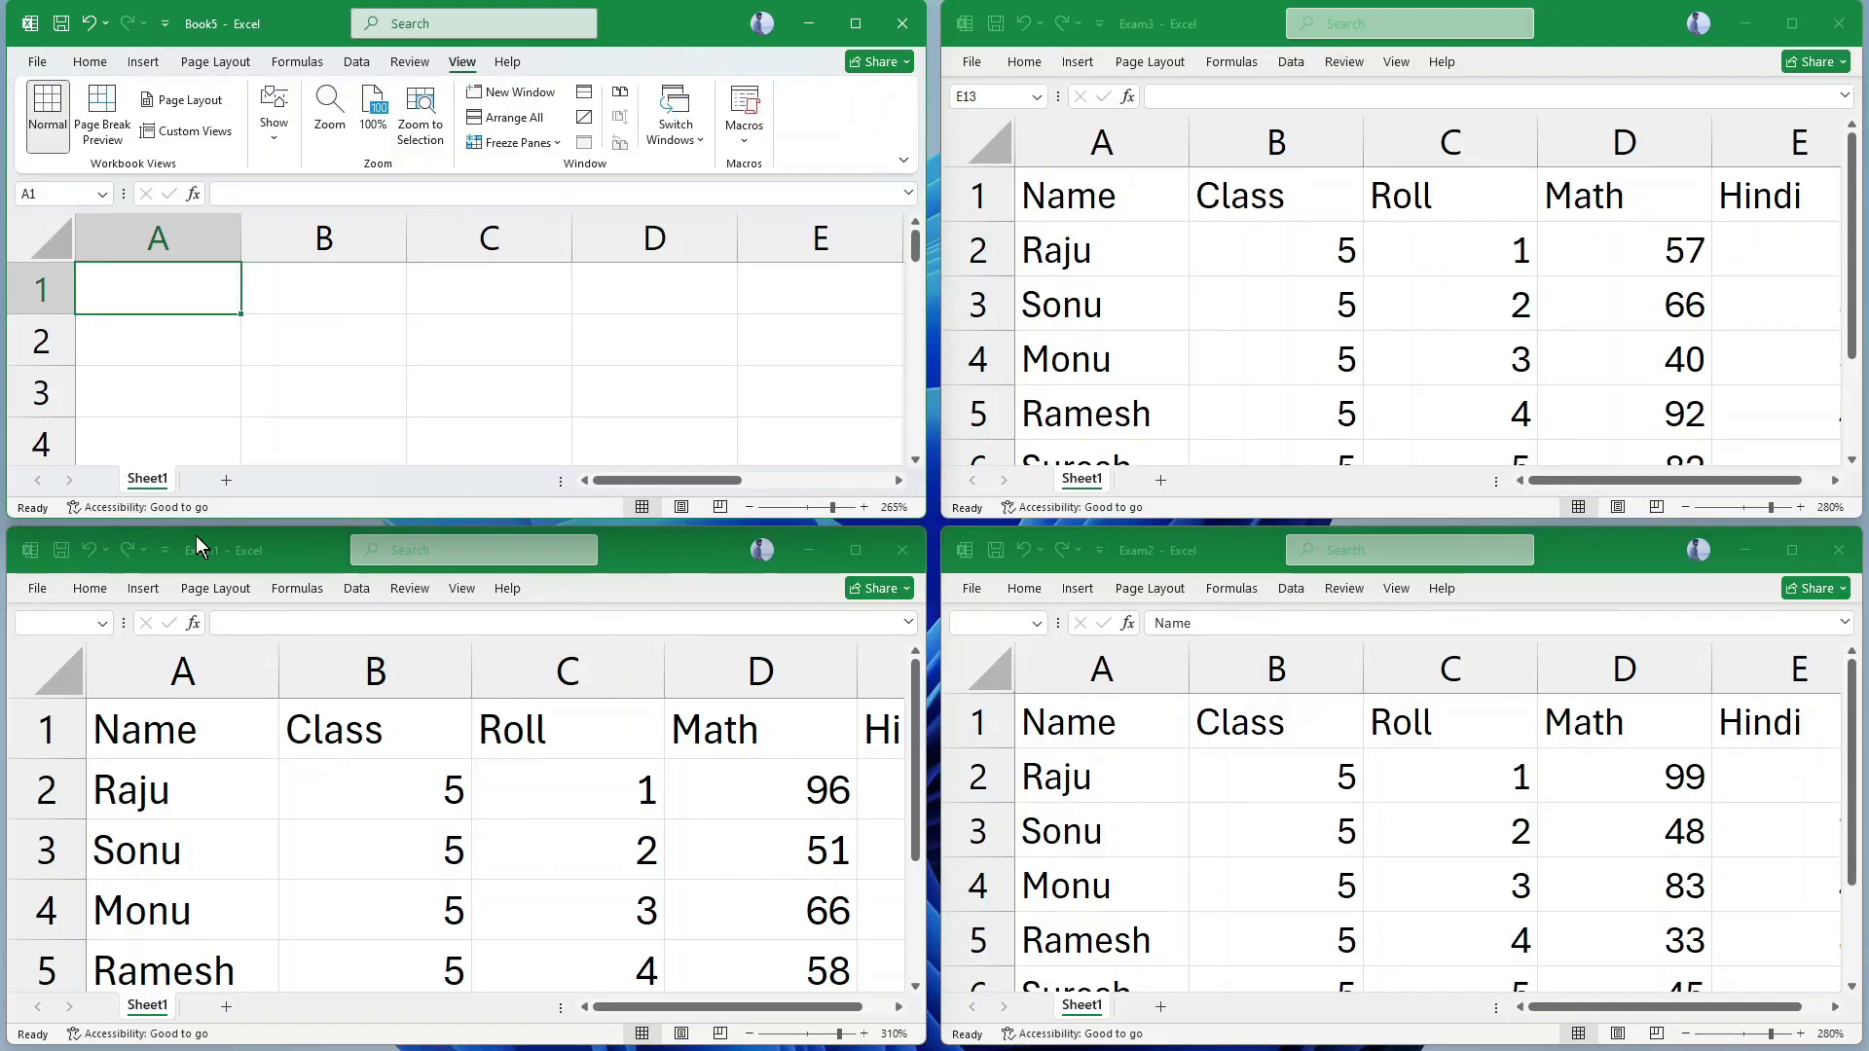
click(650, 557)
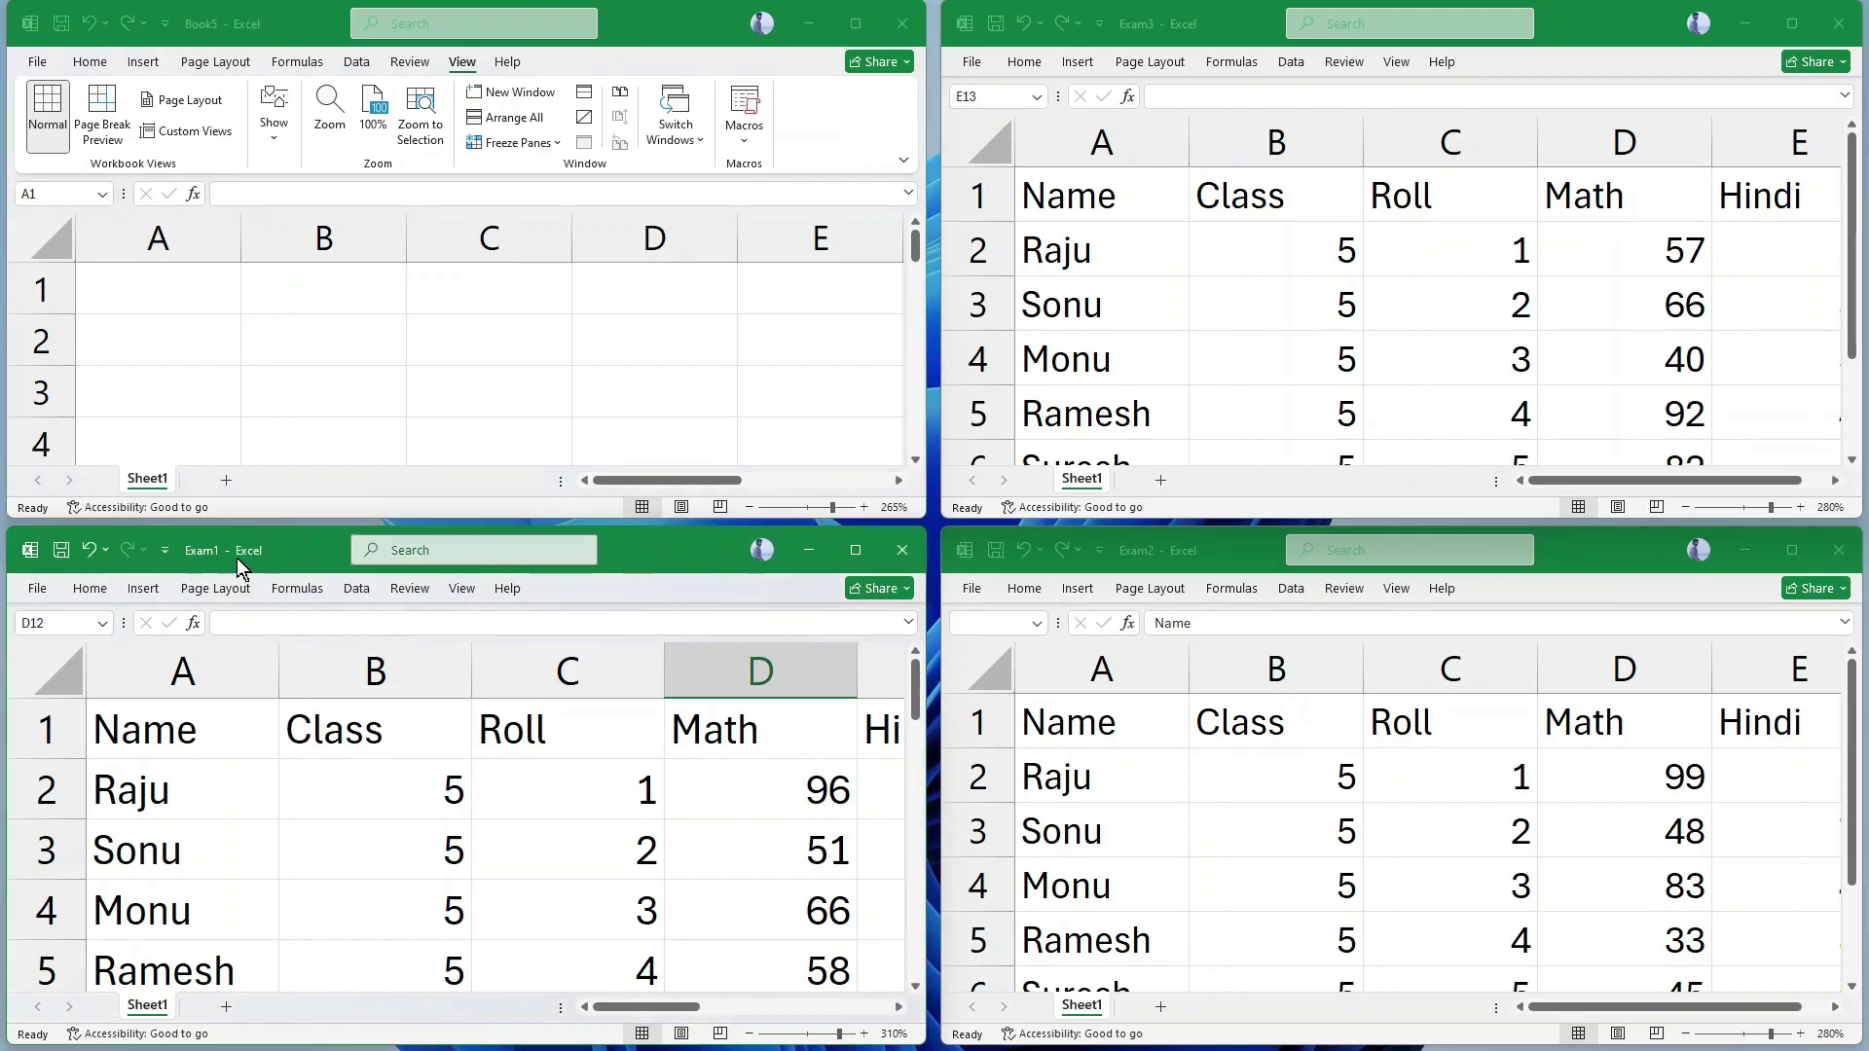
click(1251, 547)
key(ctrl+a)
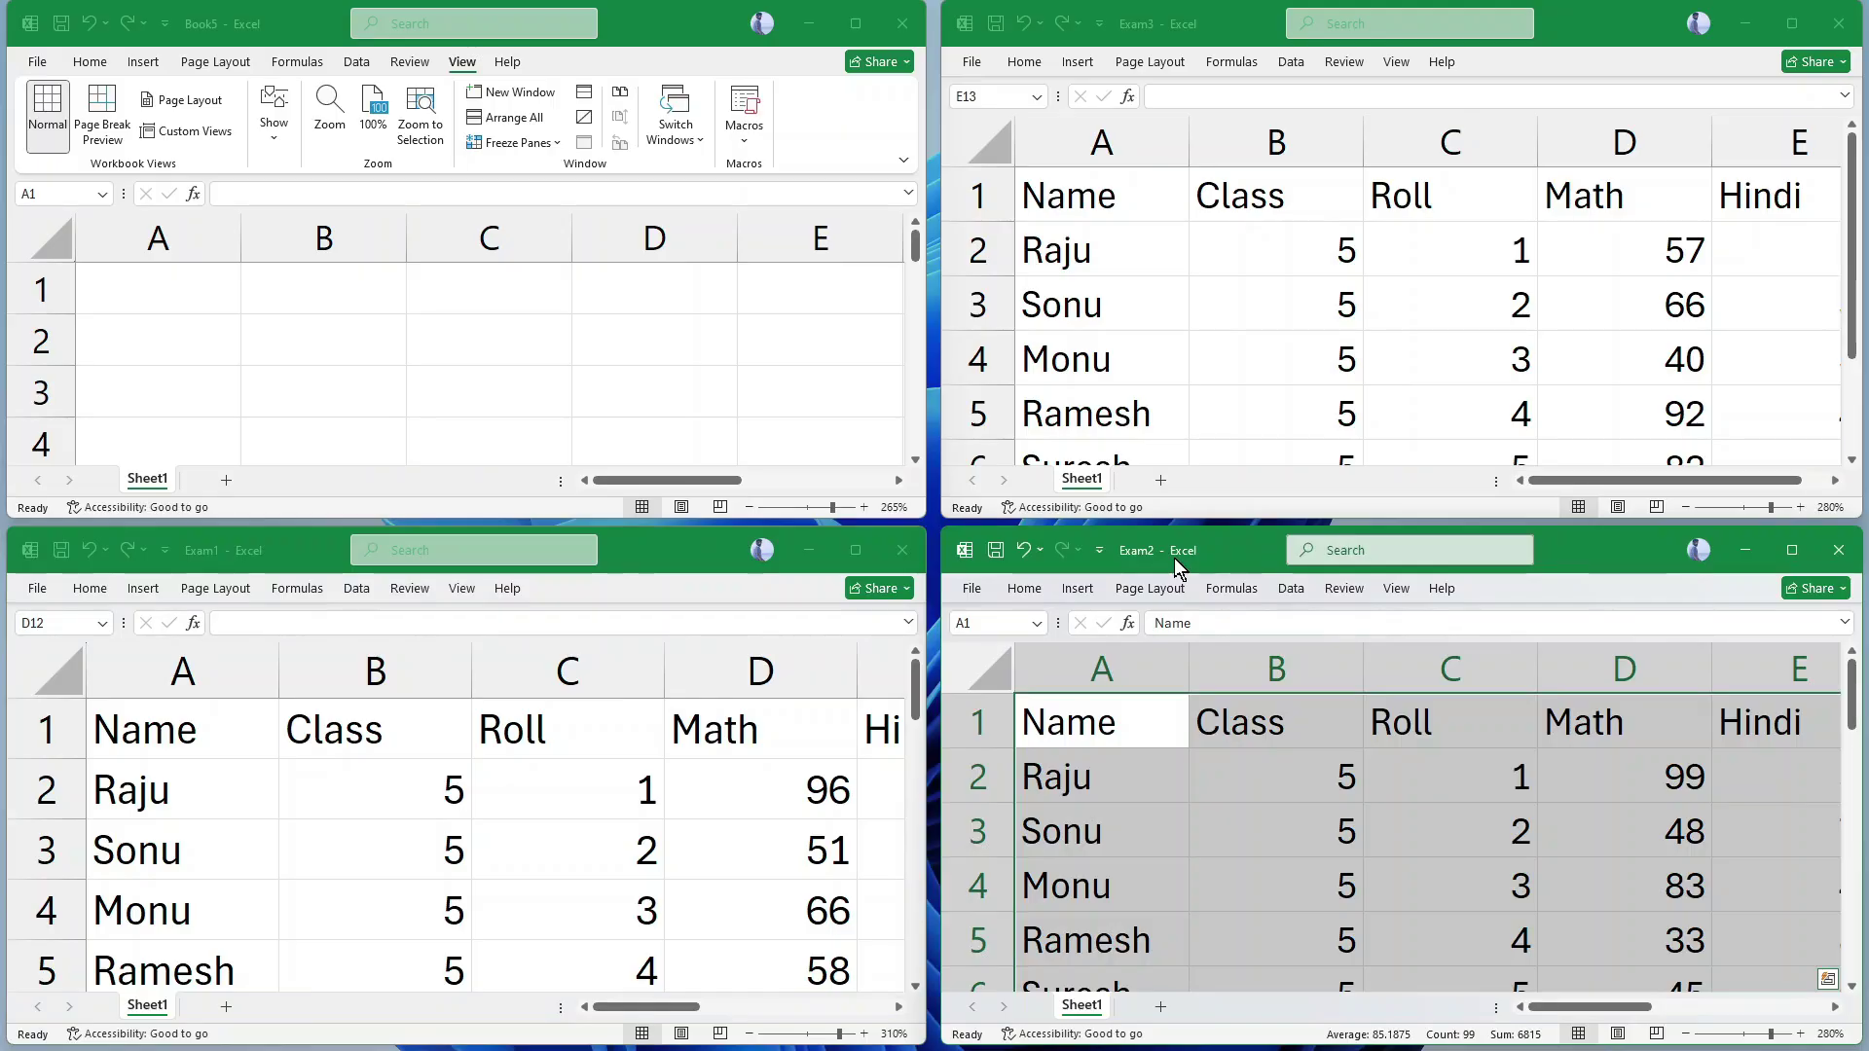
click(1230, 23)
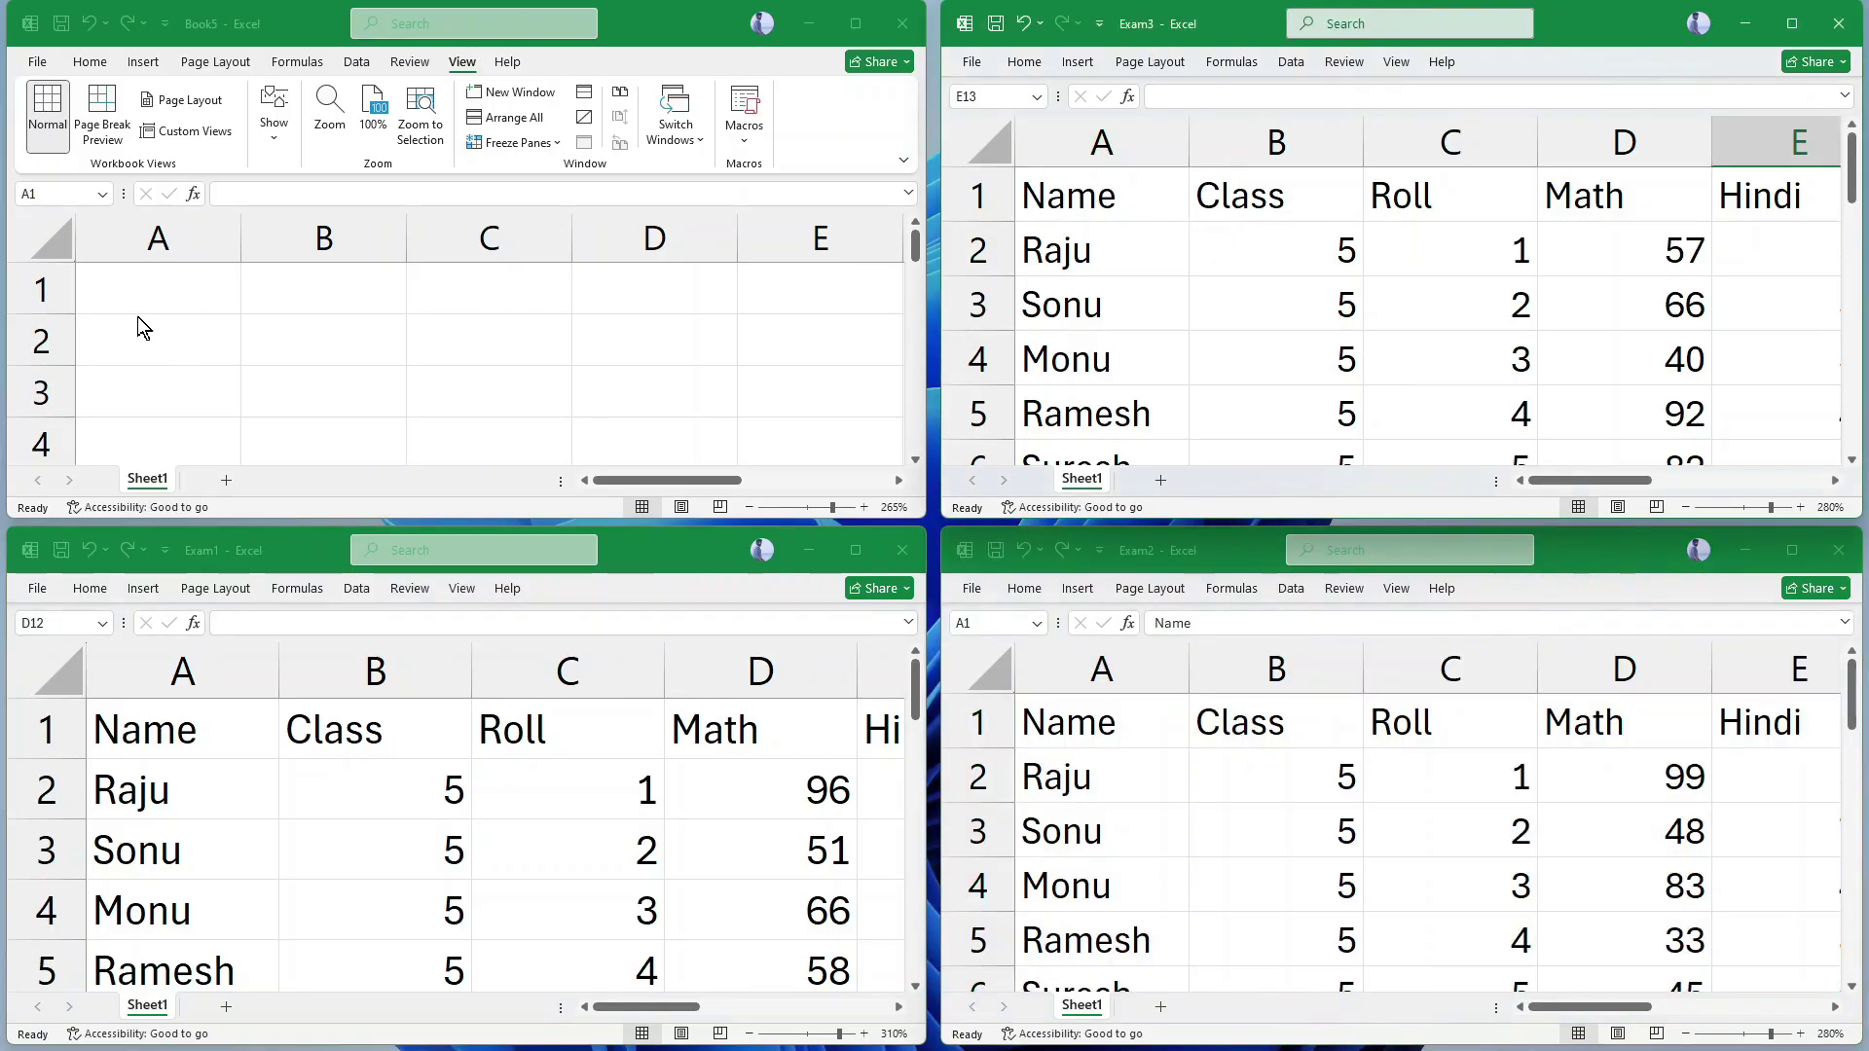
Step: Save the blank Book5 workbook as FINAL RESULT in the Abc School Data folder
click(210, 31)
double_click(210, 31)
double_click(214, 31)
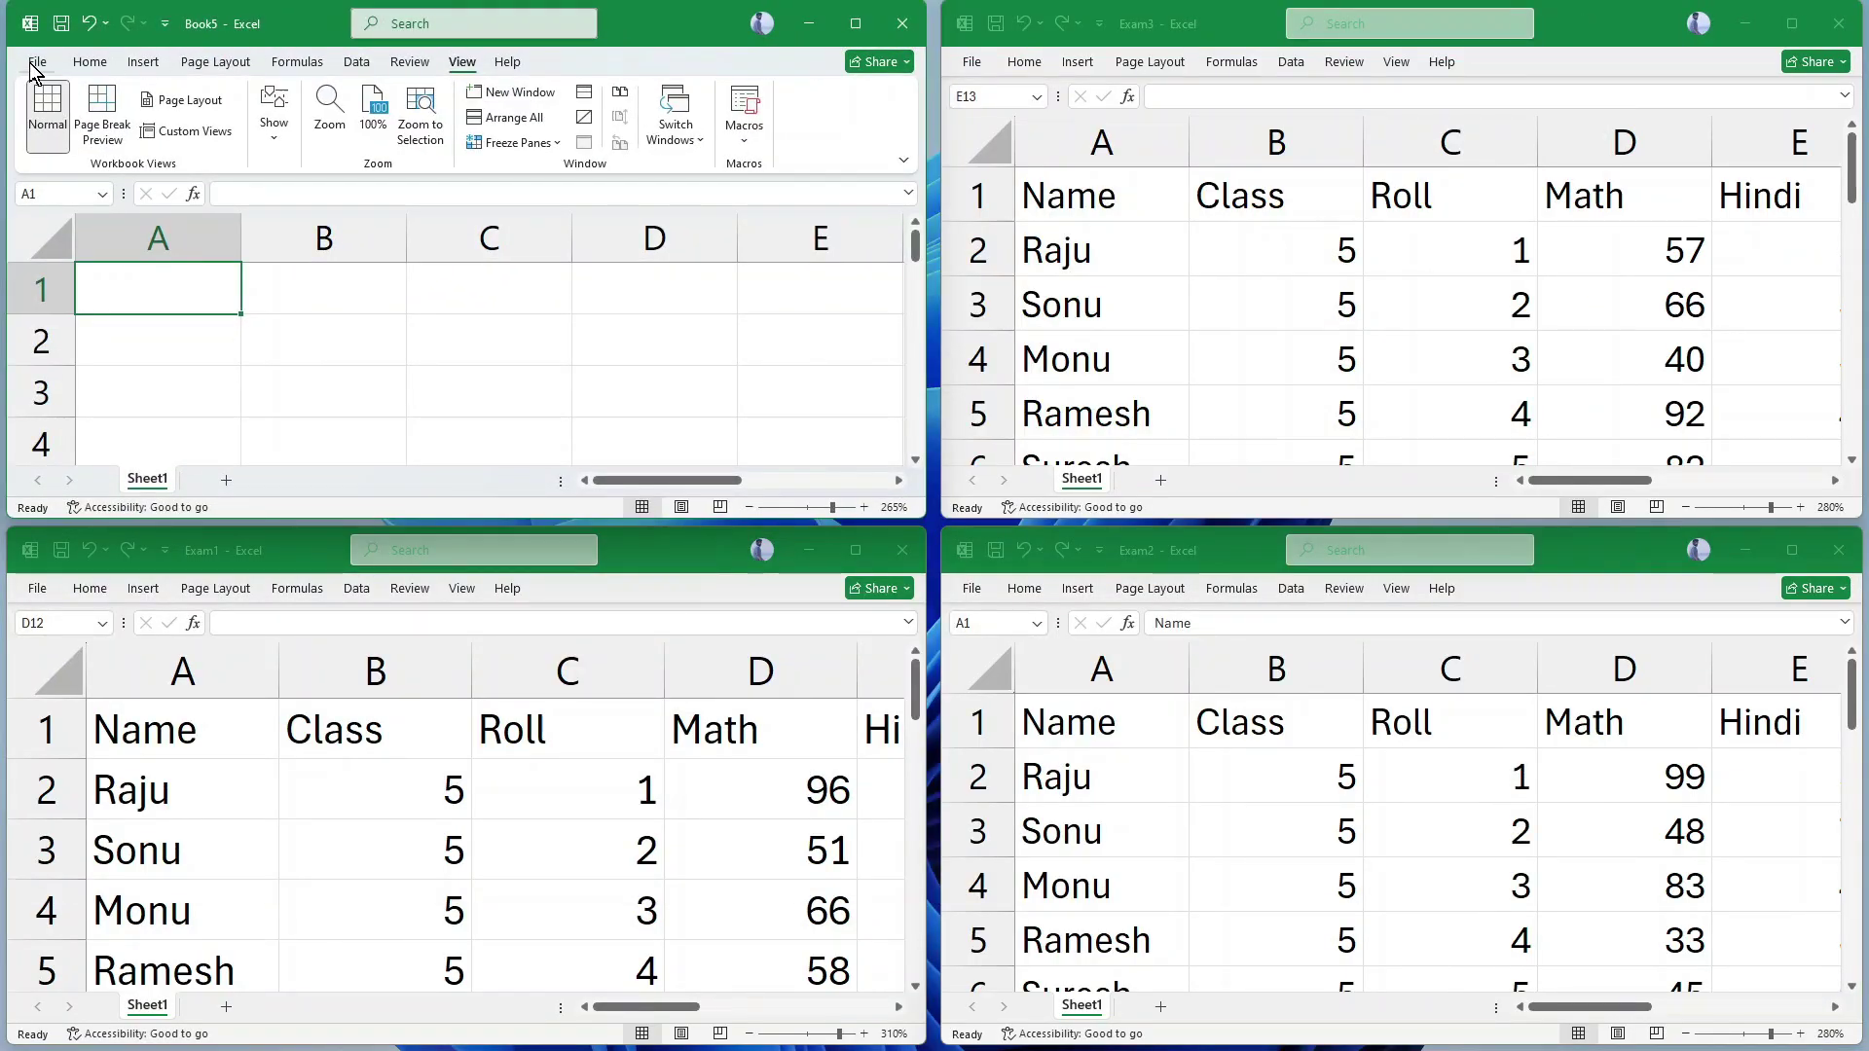
key(F12)
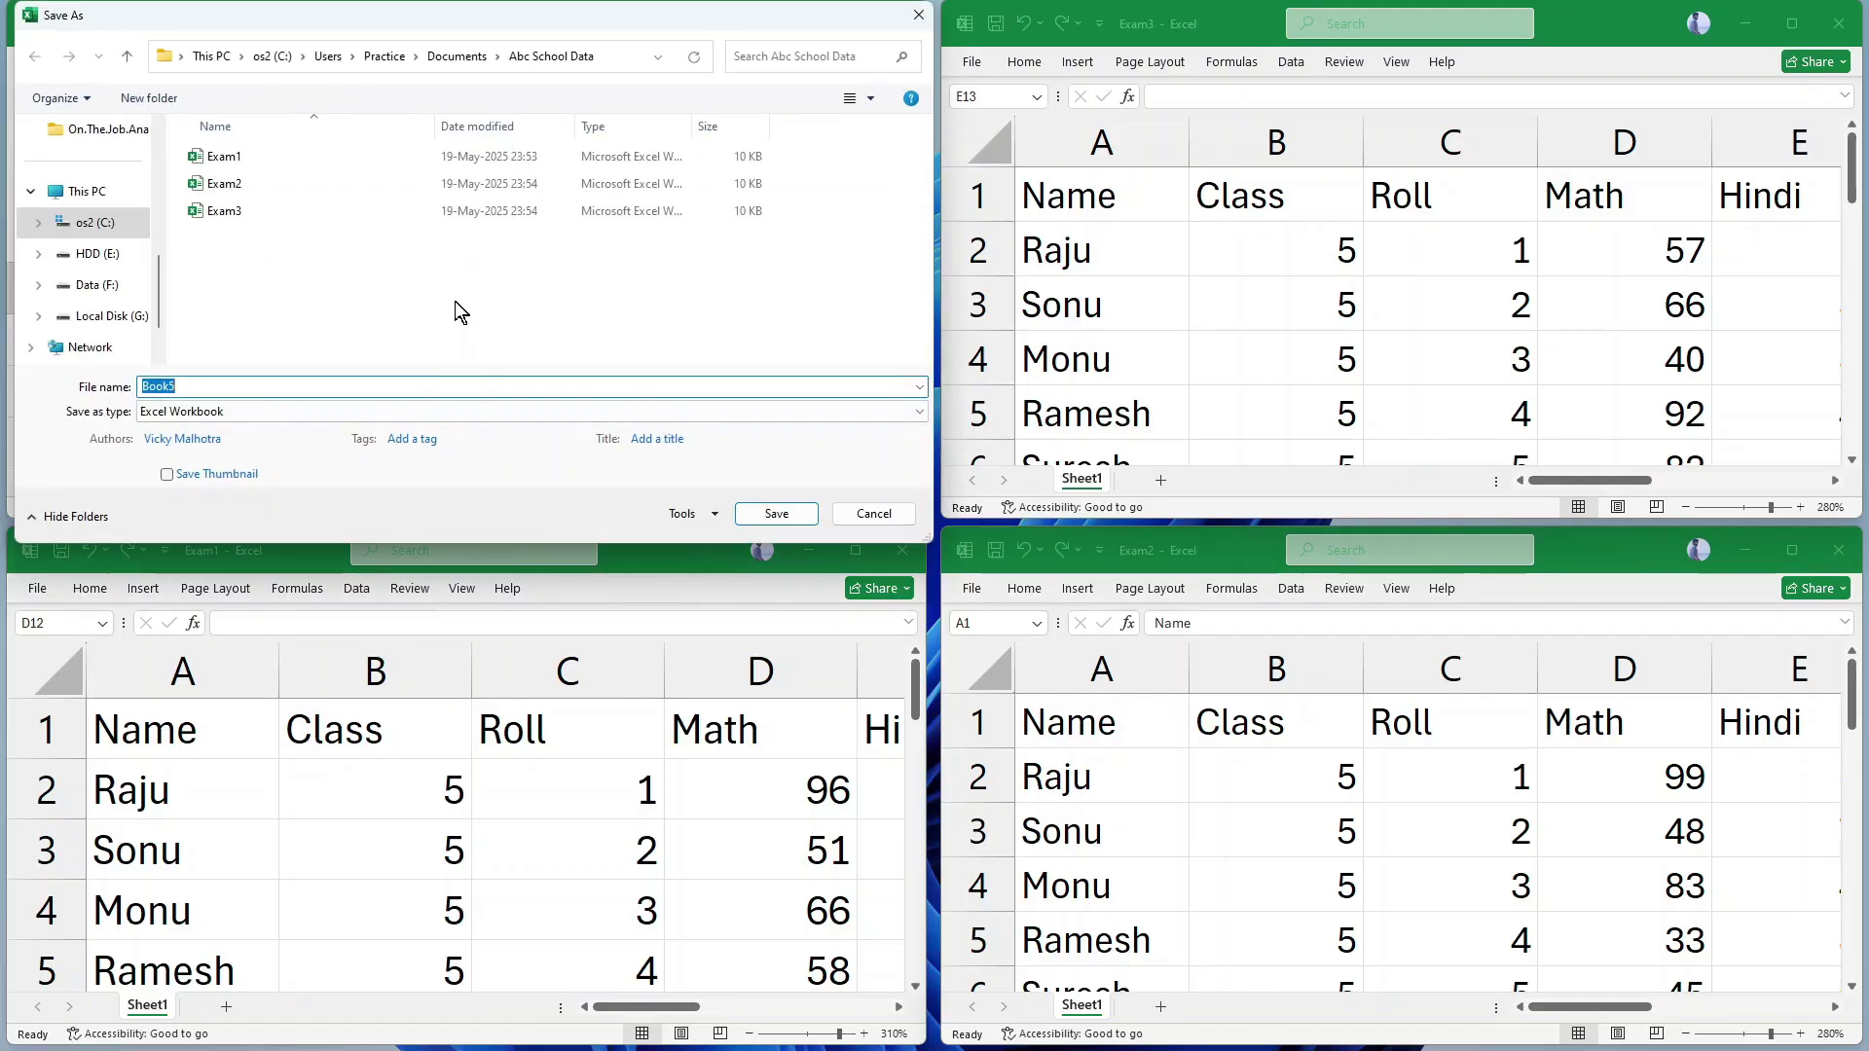
text(fi)
key(BackSpace)
key(BackSpace)
text(FINAL RESULT)
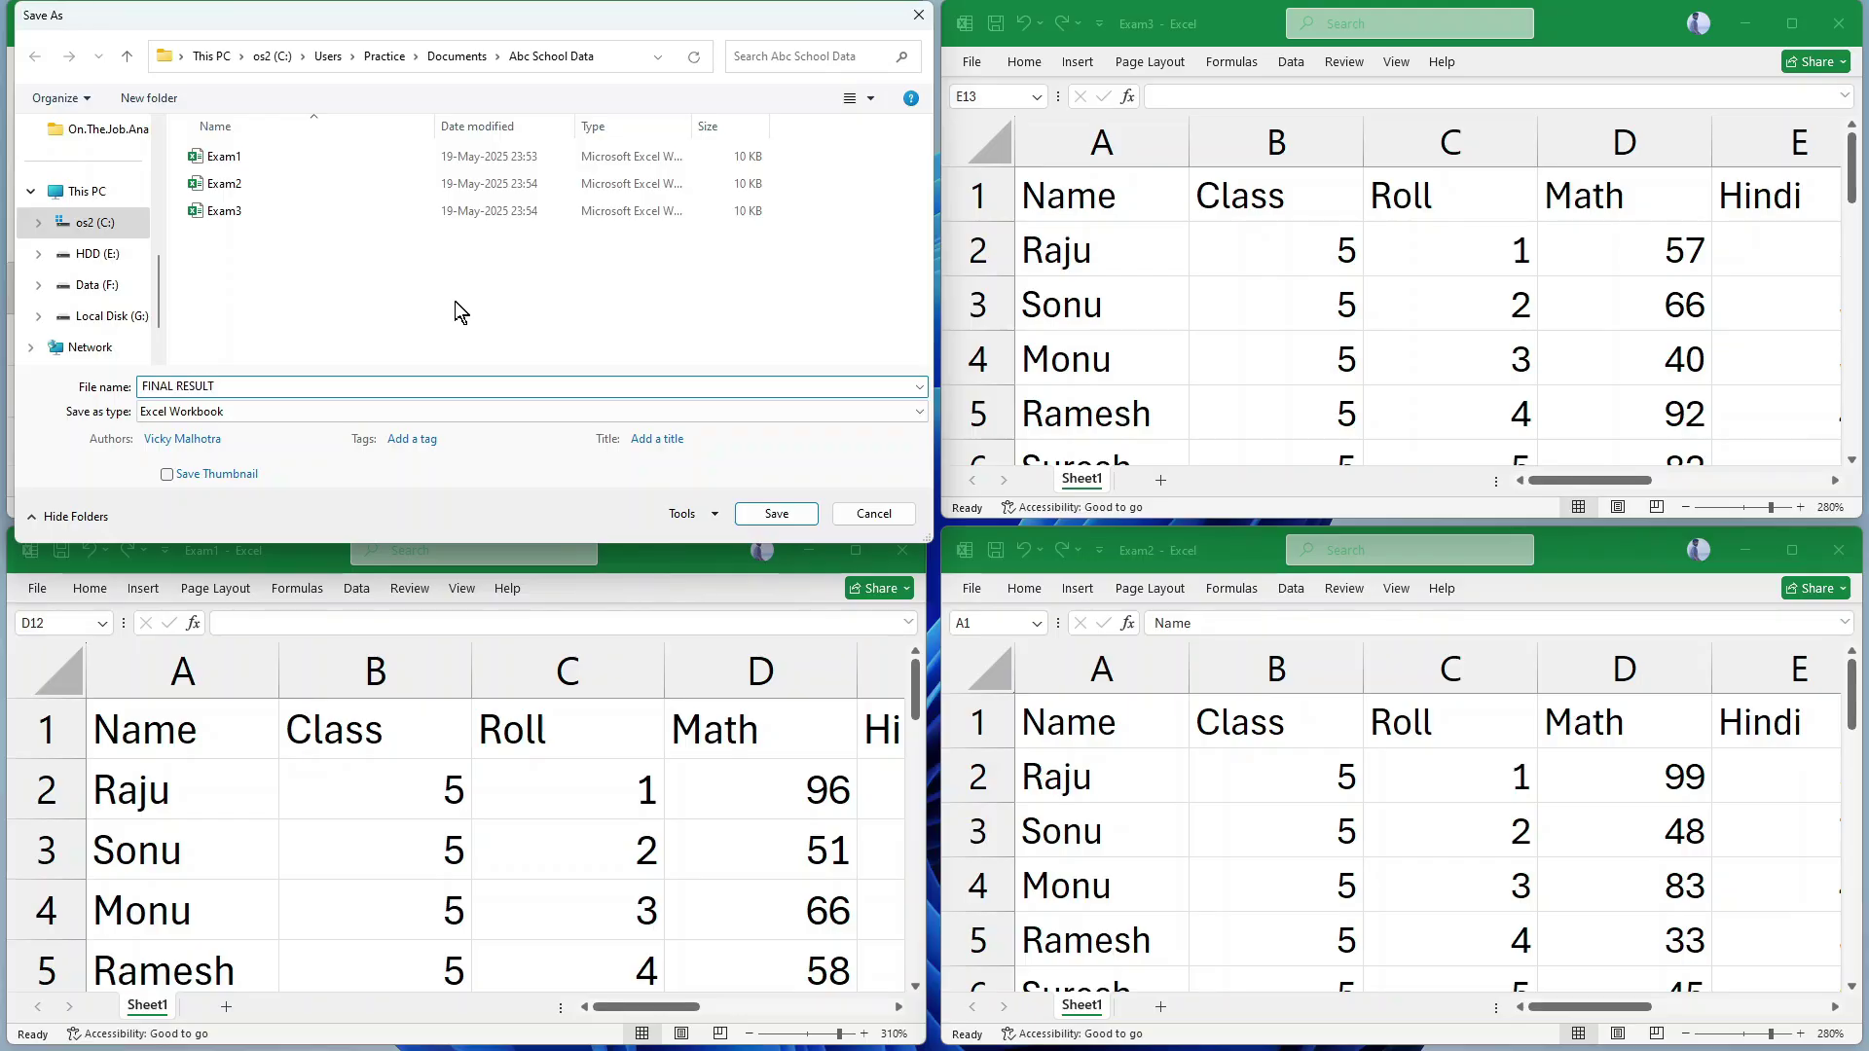
key(Return)
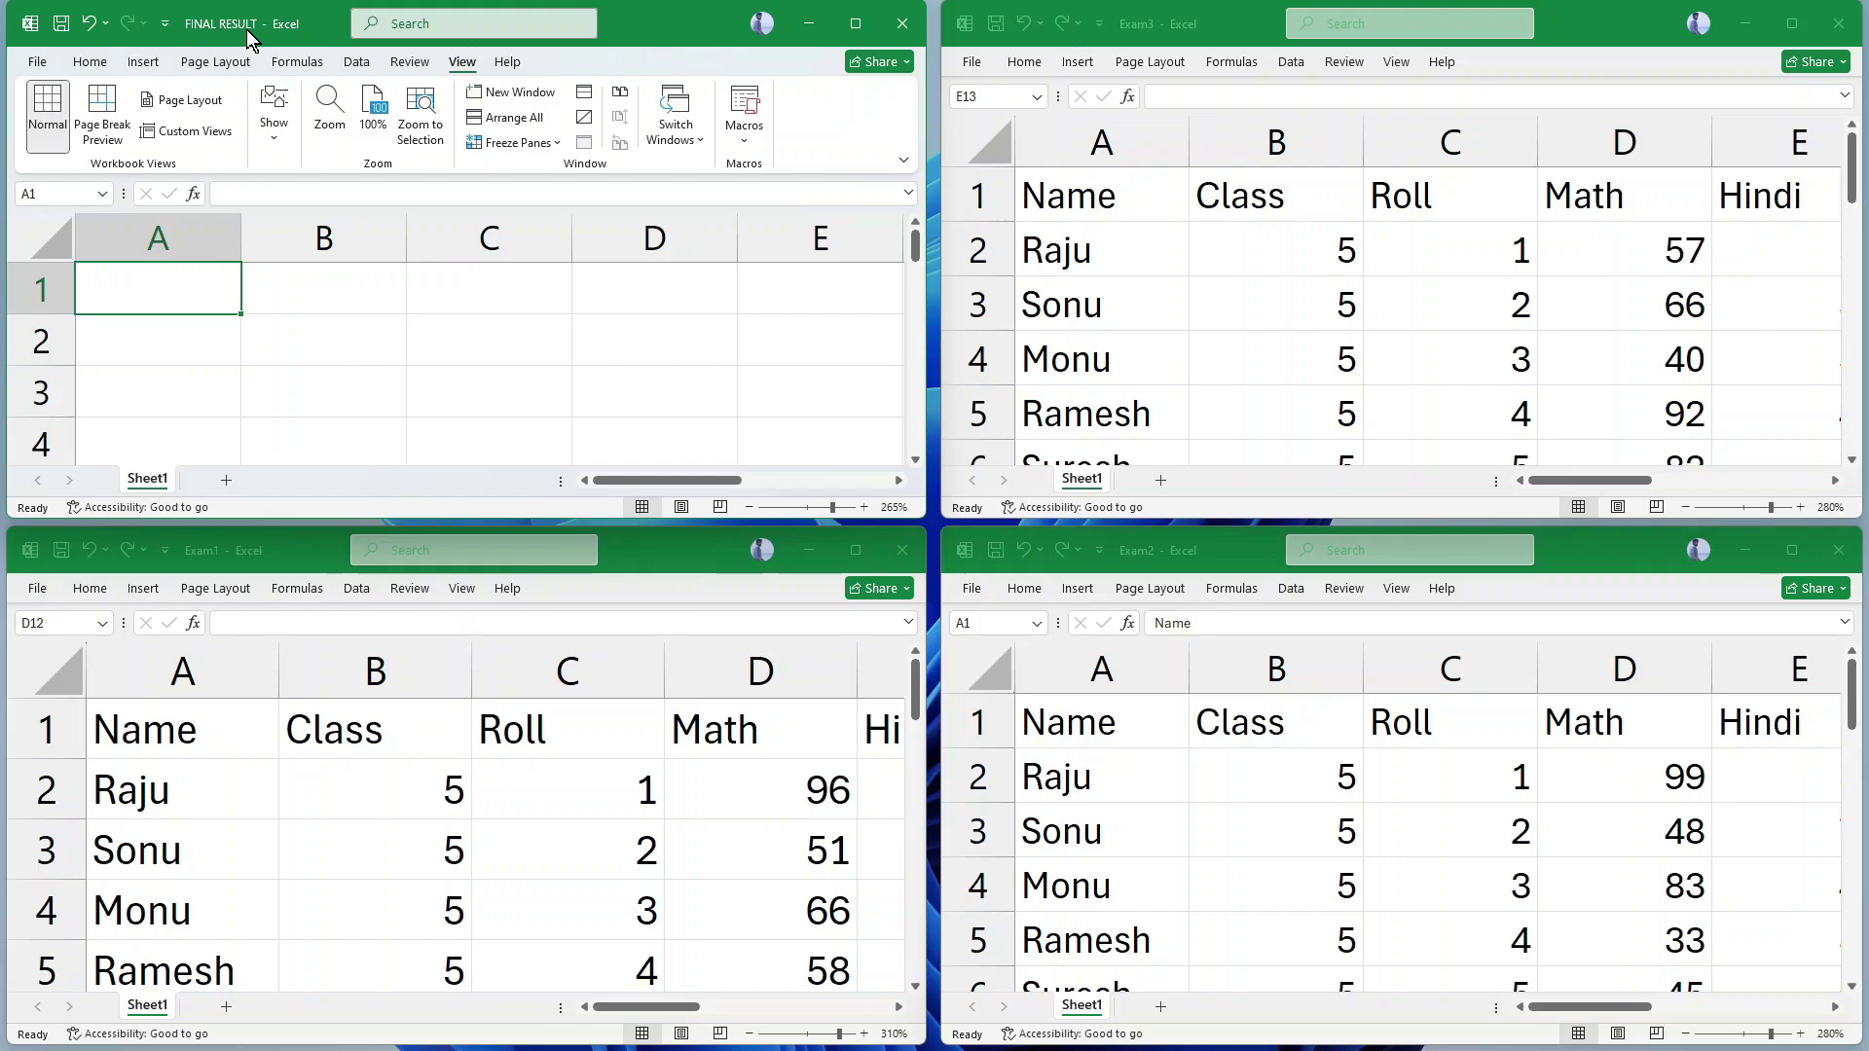
Step: Copy the Name, Class and Roll columns (A1:C11) from Exam1 into FINAL RESULT starting at A1
drag(133, 730, 194, 959)
scroll(458, 867, down, 1)
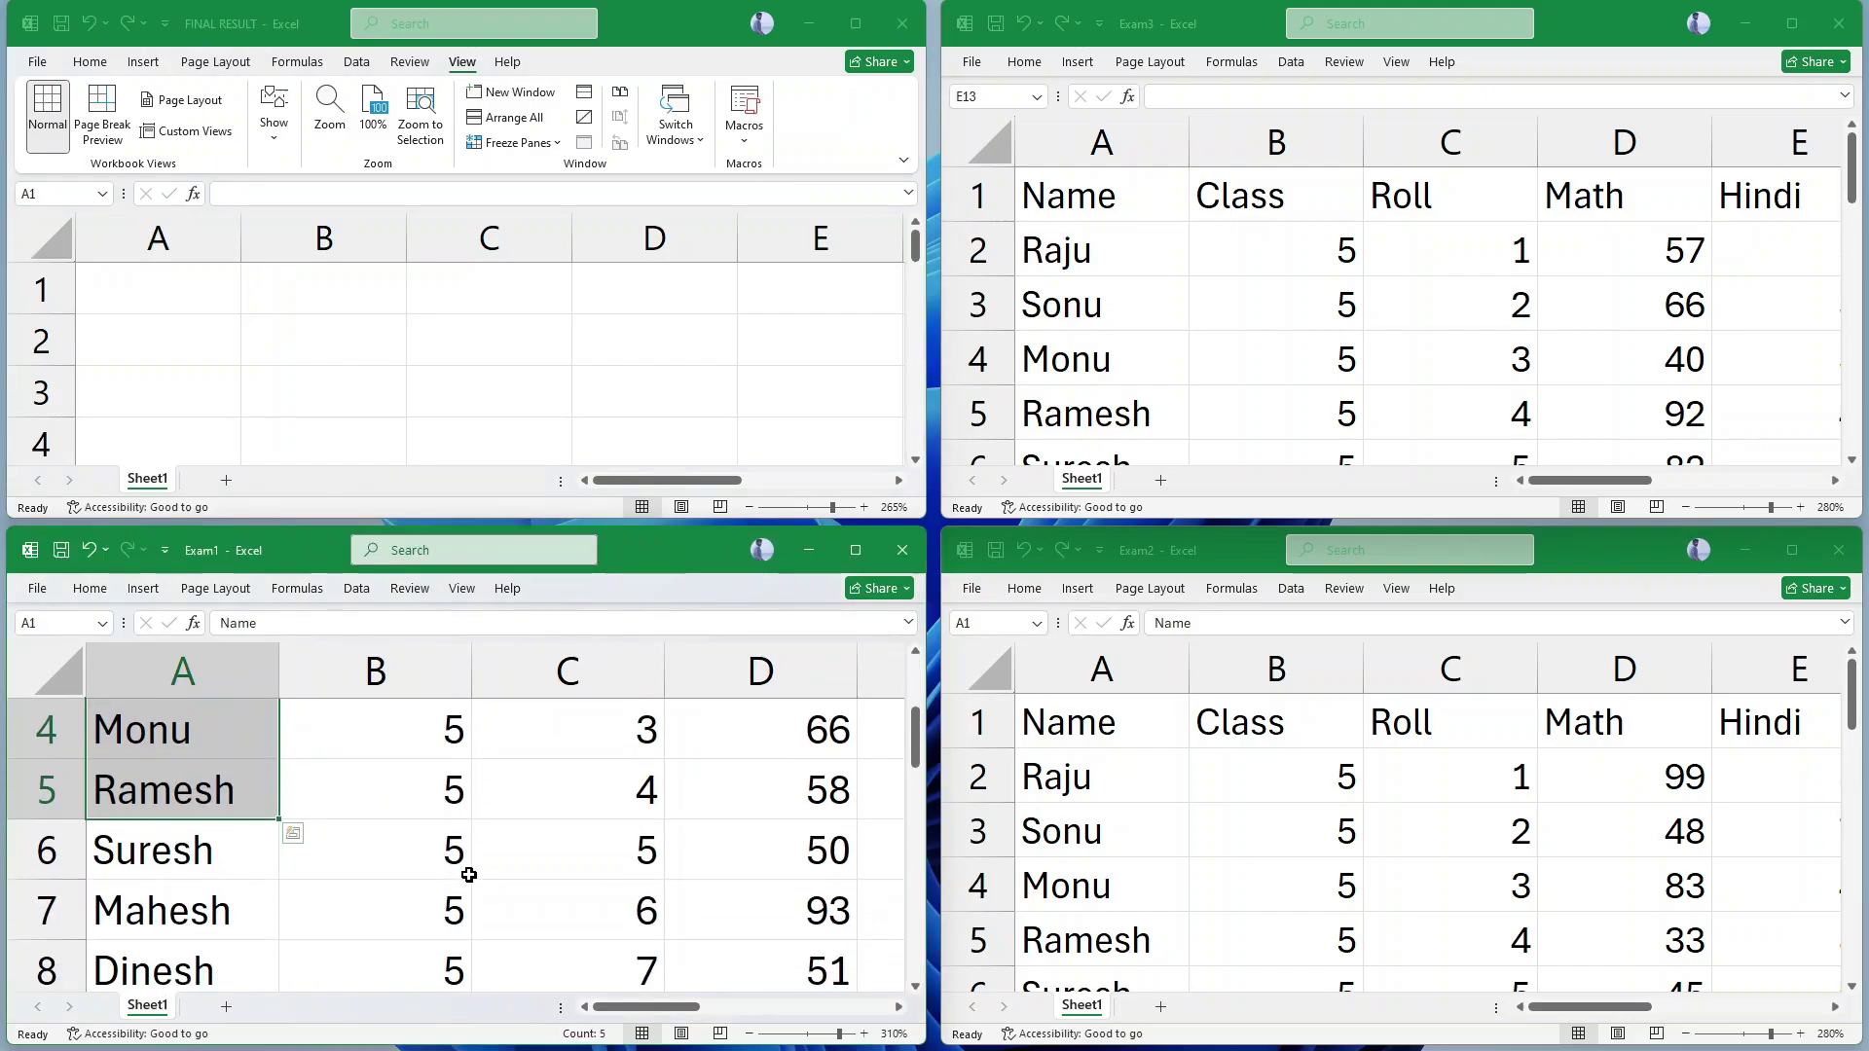
scroll(626, 964, down, 2)
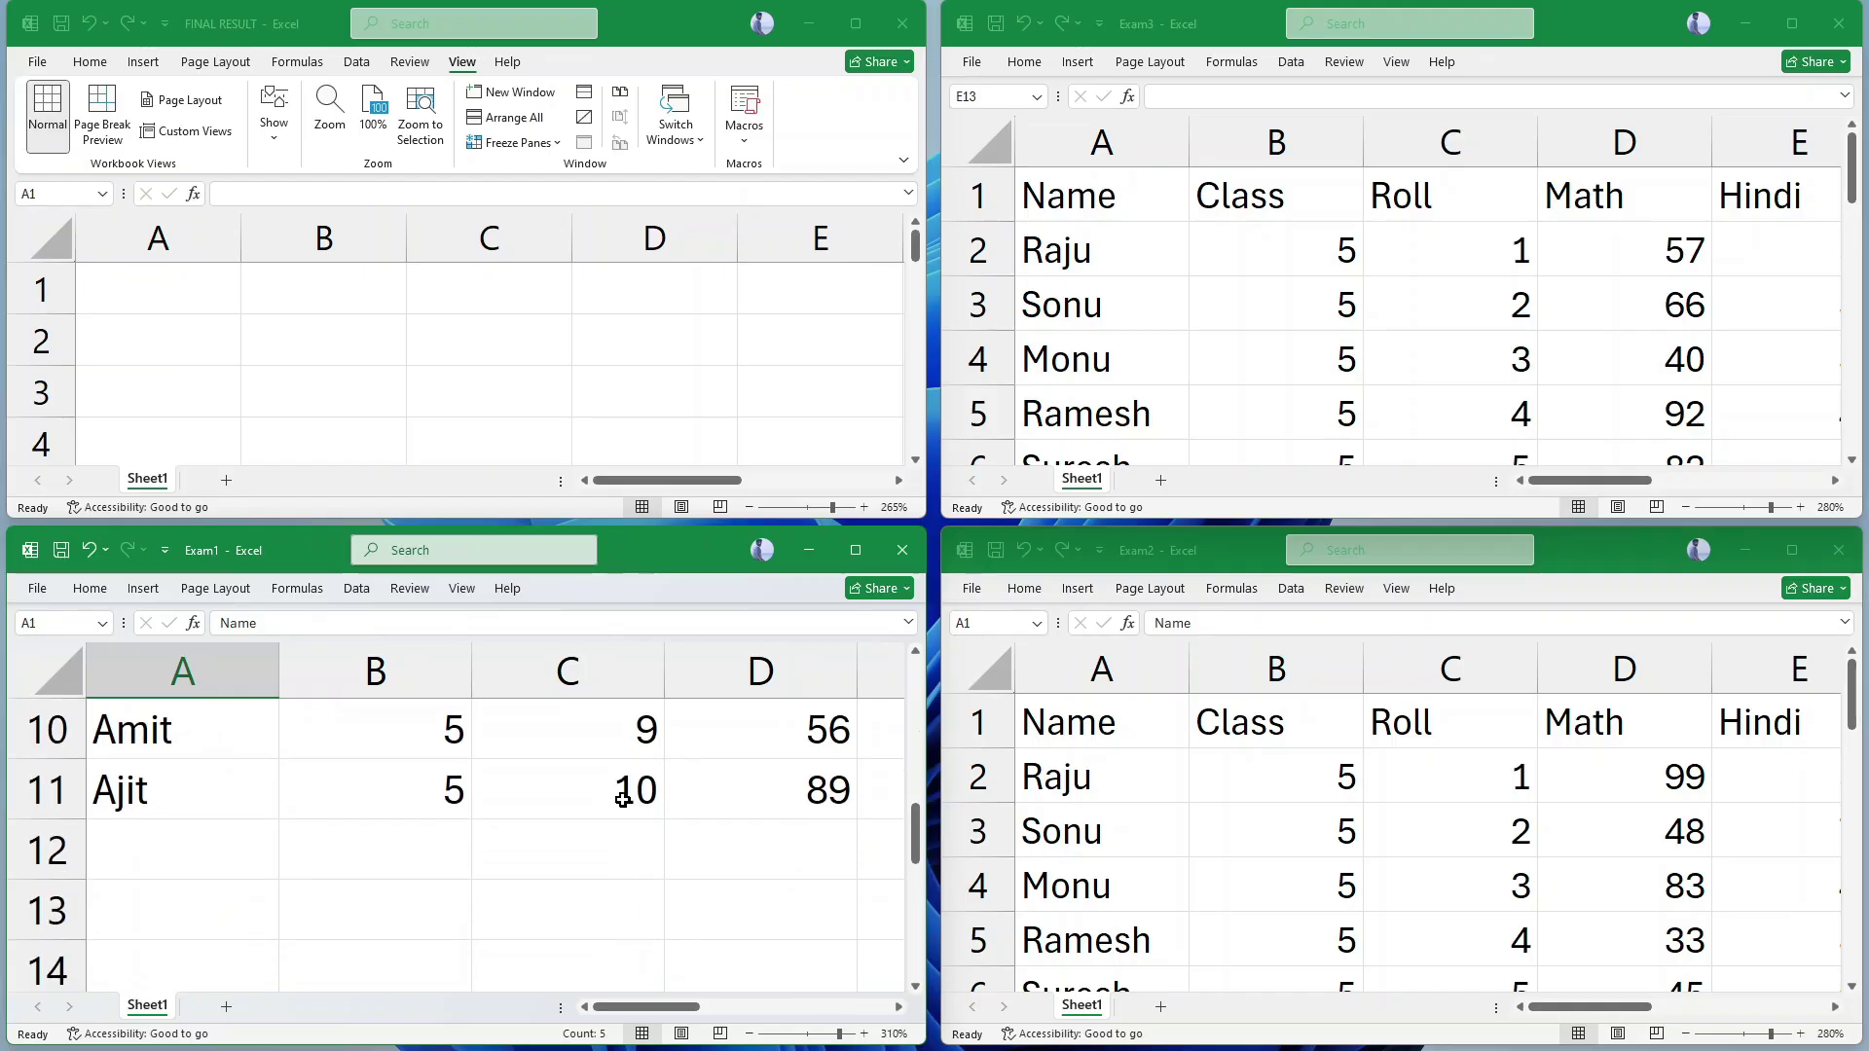
shift+click(623, 799)
key(ctrl+c)
scroll(451, 863, up, 3)
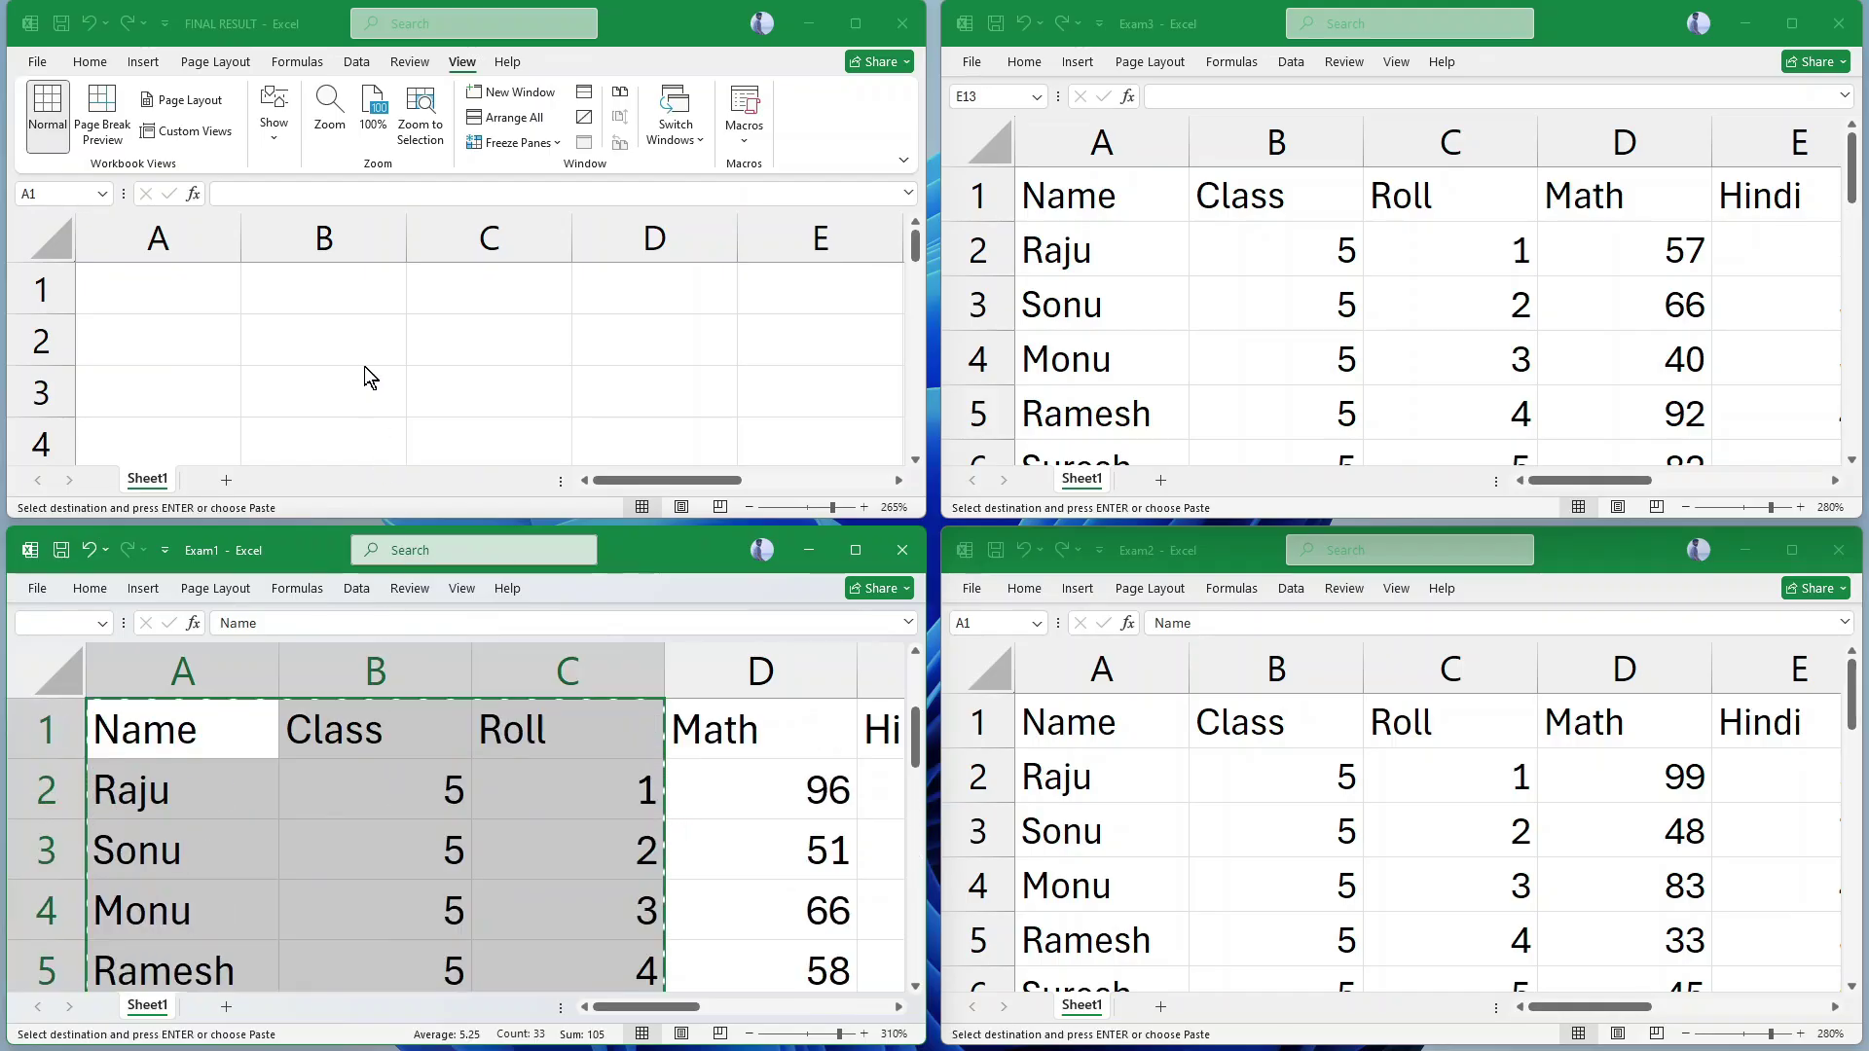
click(148, 289)
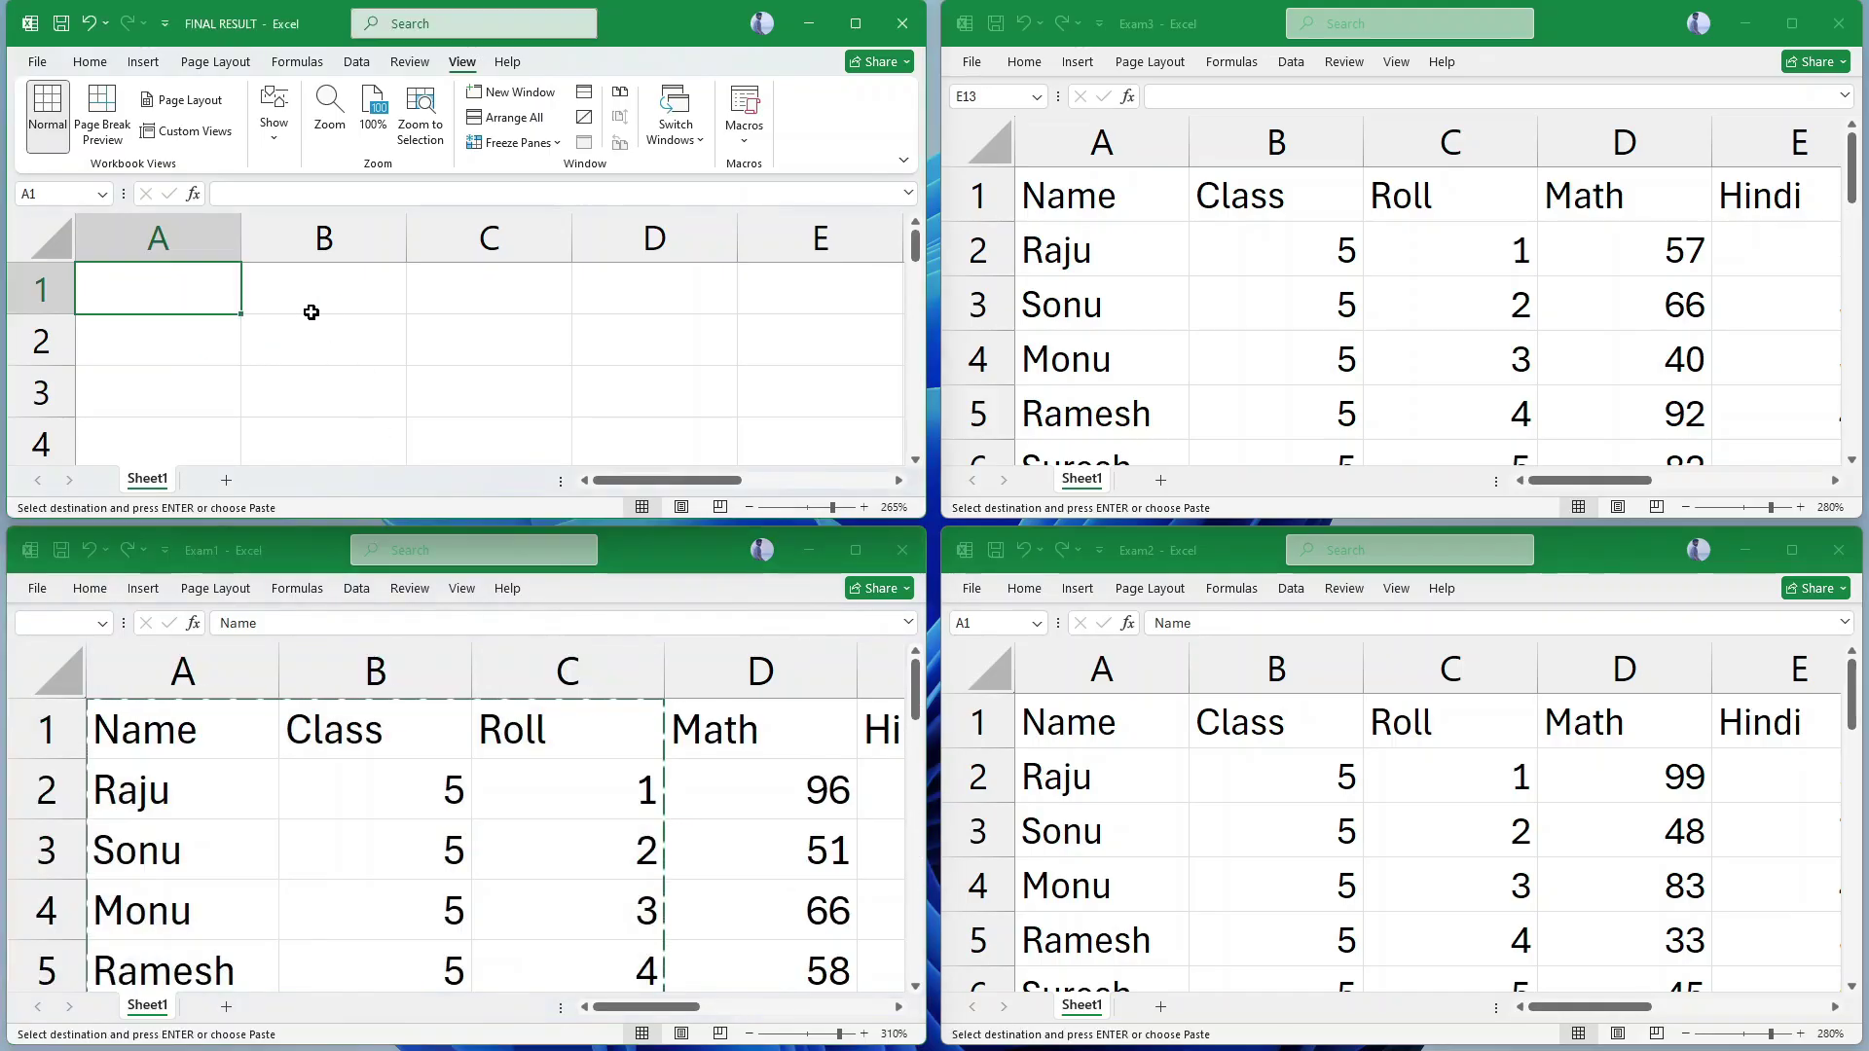
key(ctrl+v)
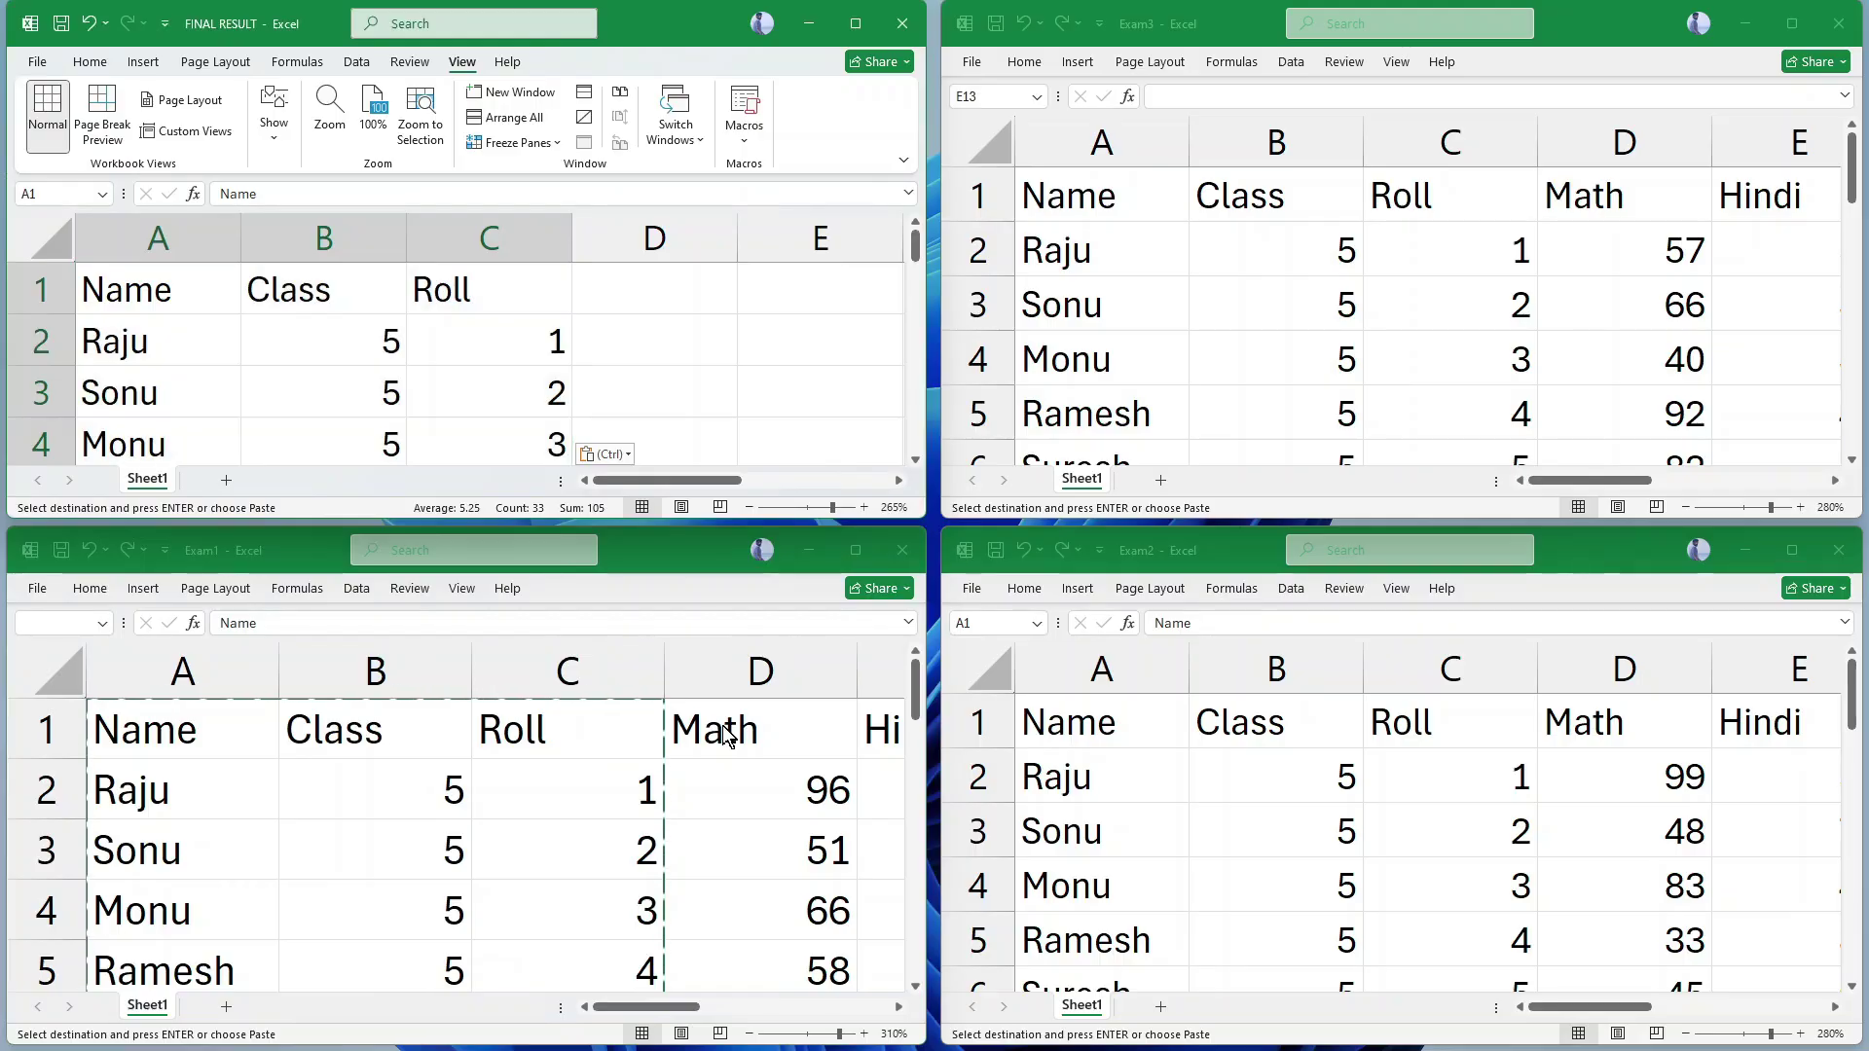
Step: Copy the headers from Math through Total (D1:I1) in Exam1 into FINAL RESULT starting at D1
click(728, 736)
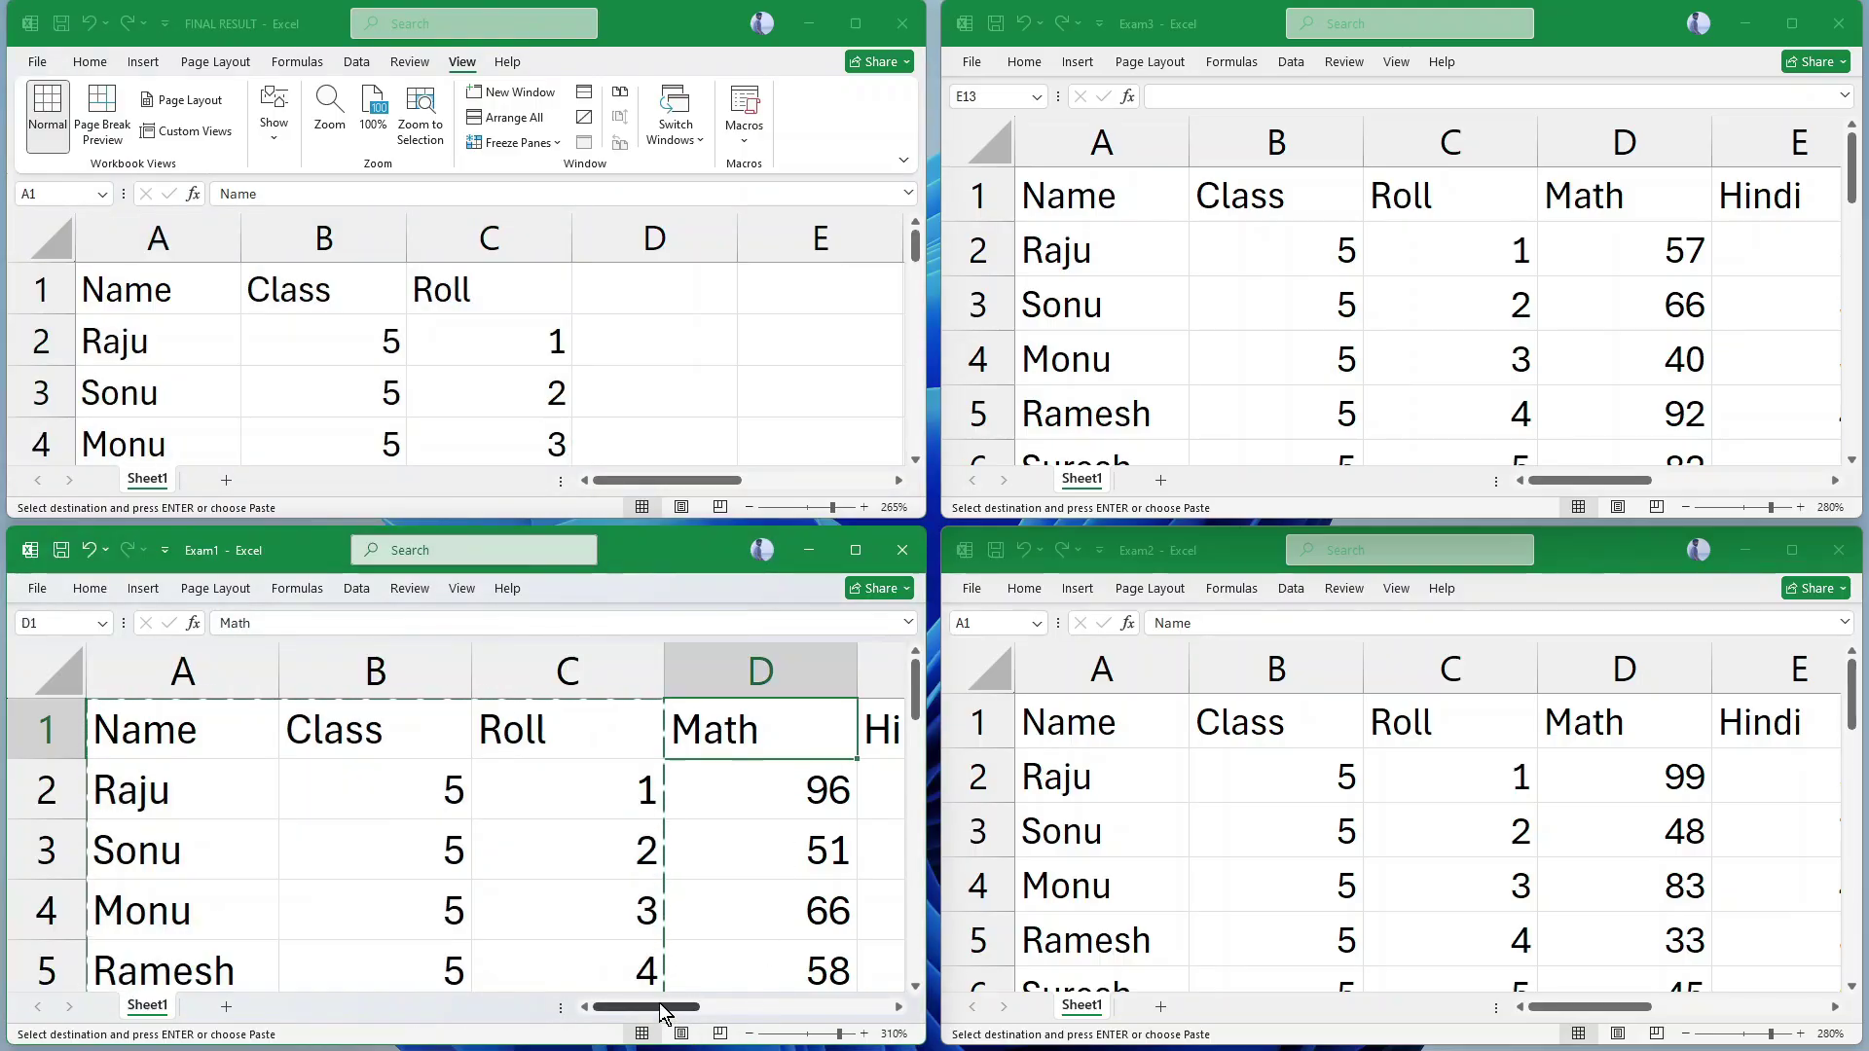
drag(662, 1012, 828, 1012)
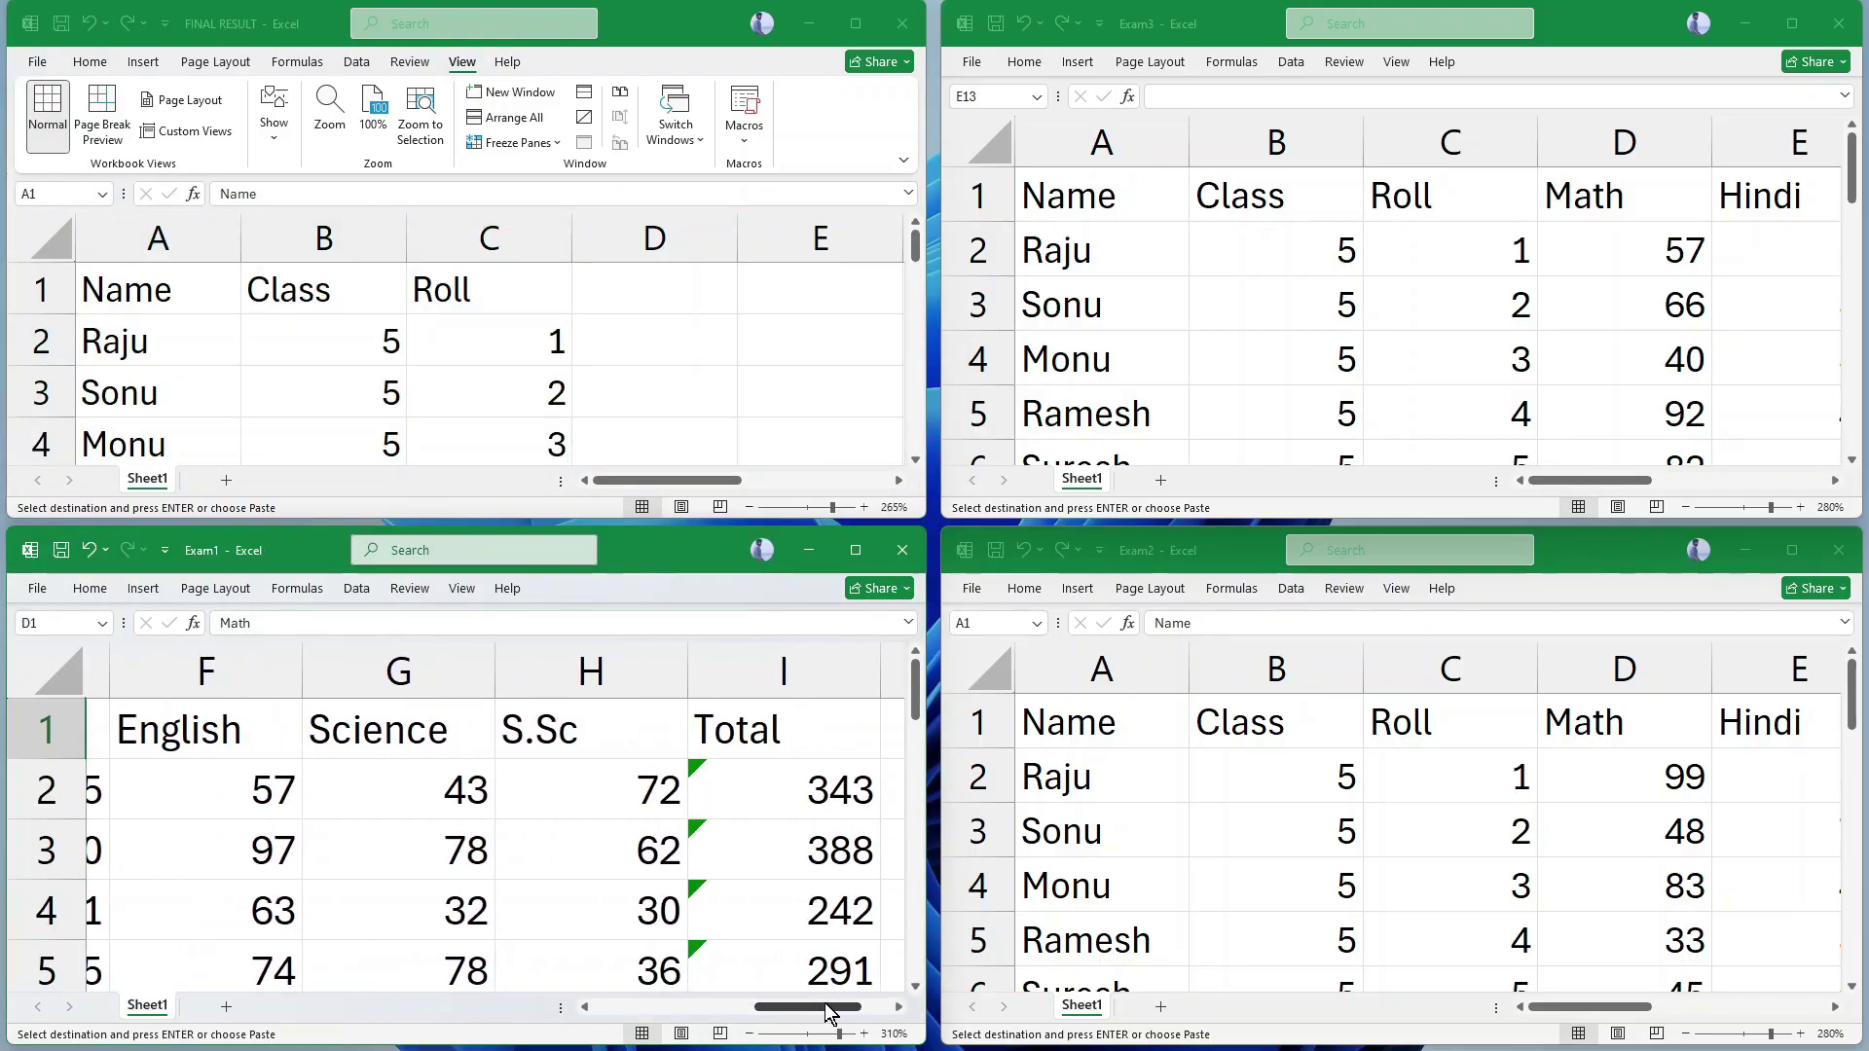
shift+click(843, 732)
key(ctrl+c)
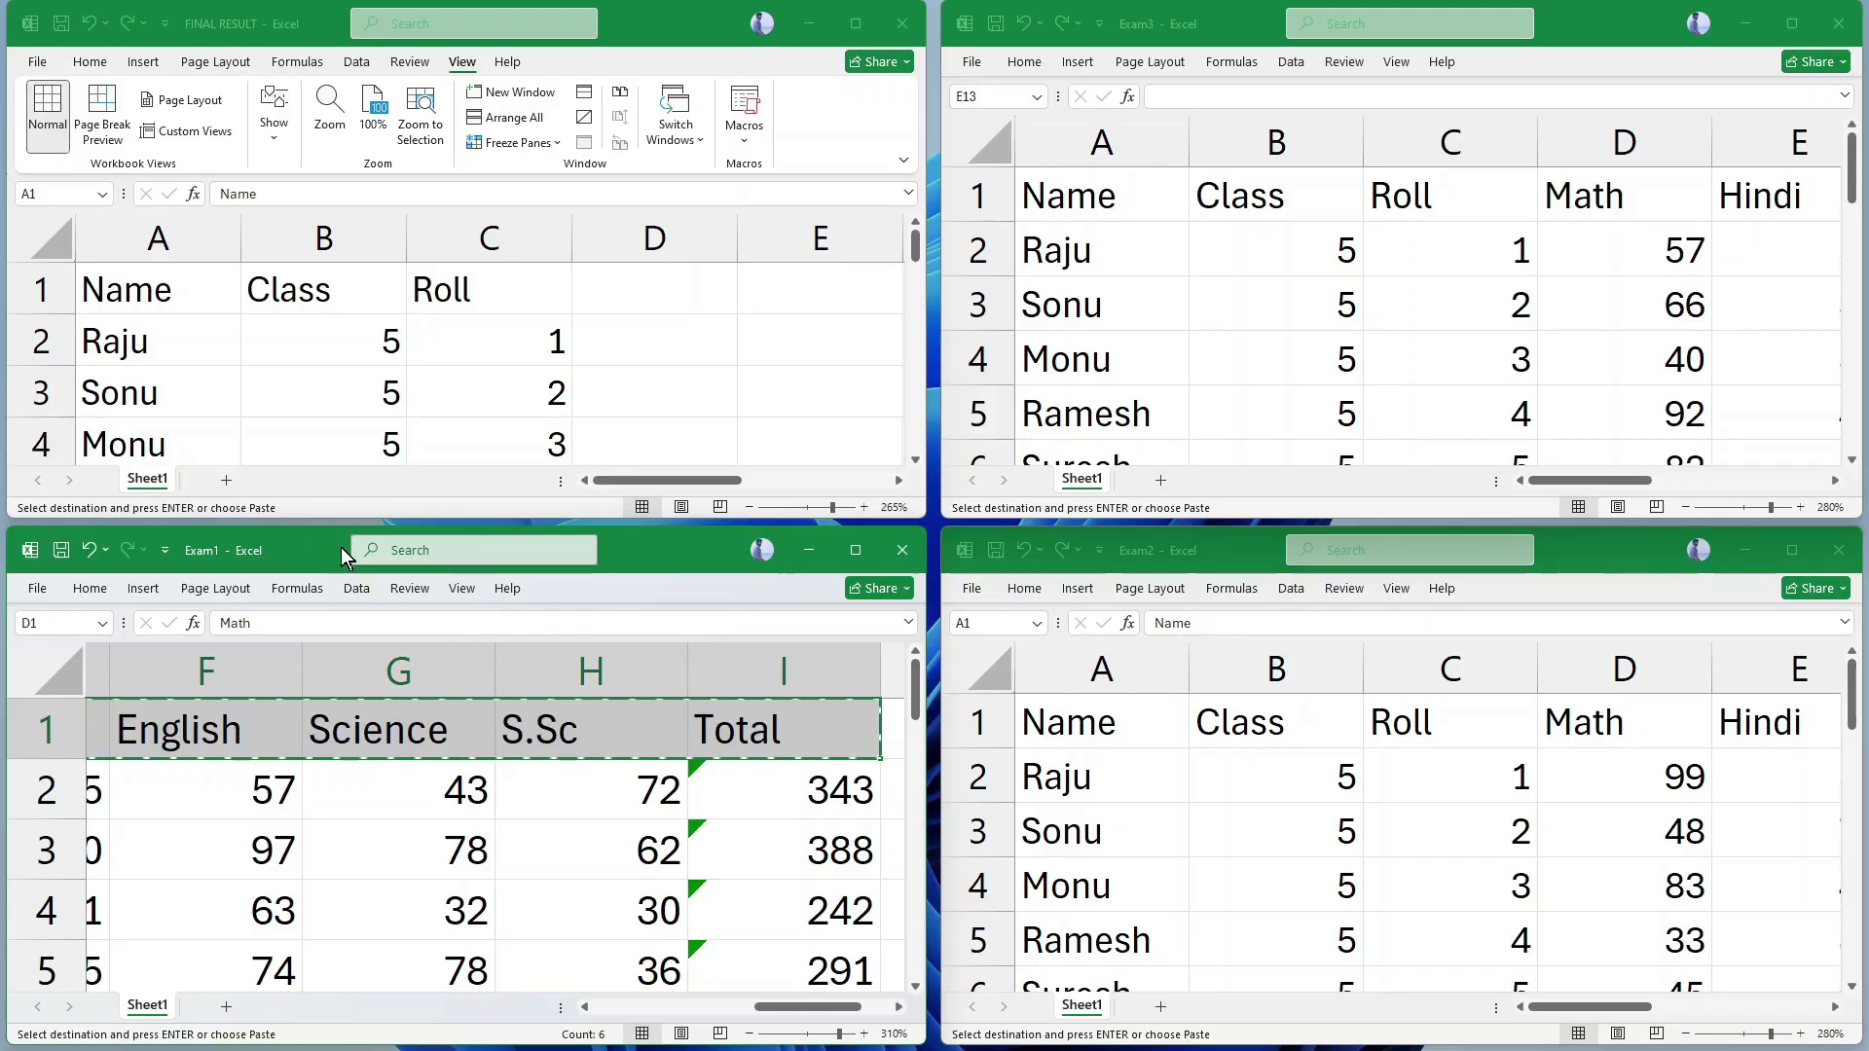
click(626, 297)
click(730, 285)
key(ctrl+v)
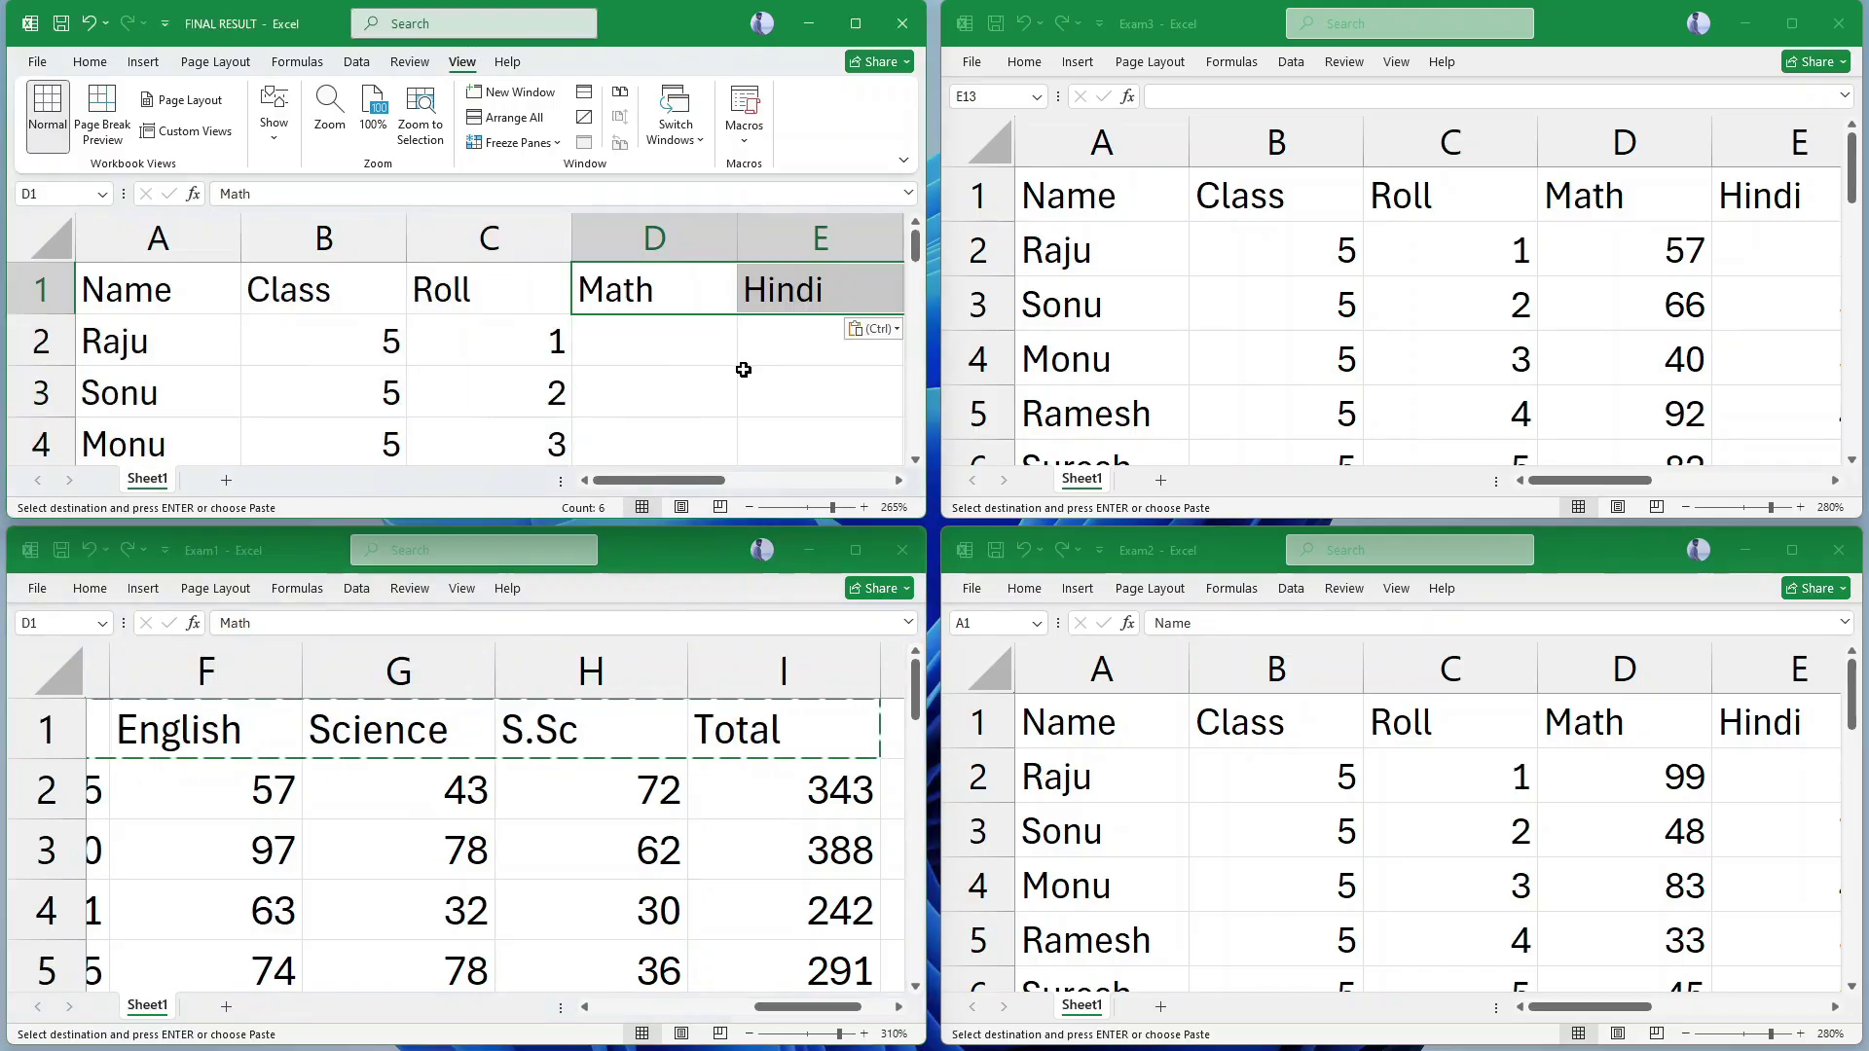
Step: Collapse the ribbon in the FINAL RESULT window, with the subject columns in view
click(655, 359)
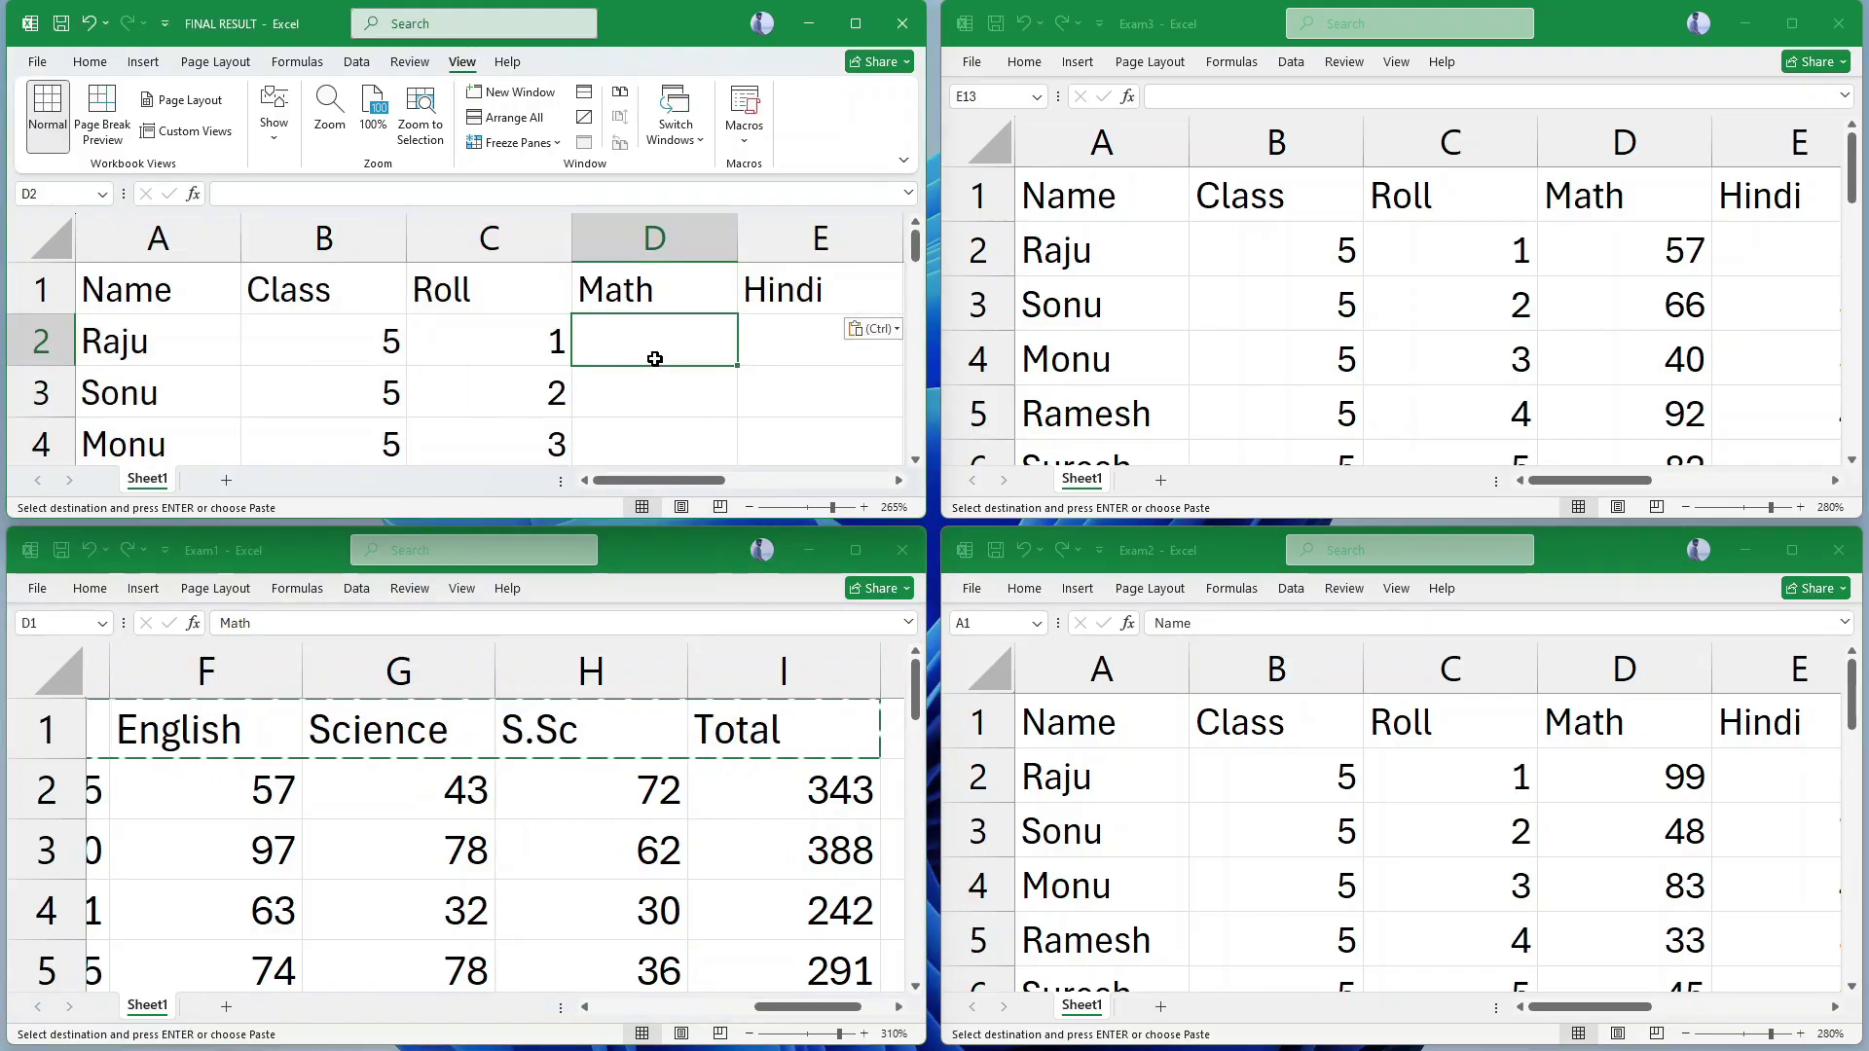
drag(651, 476, 721, 477)
double_click(462, 62)
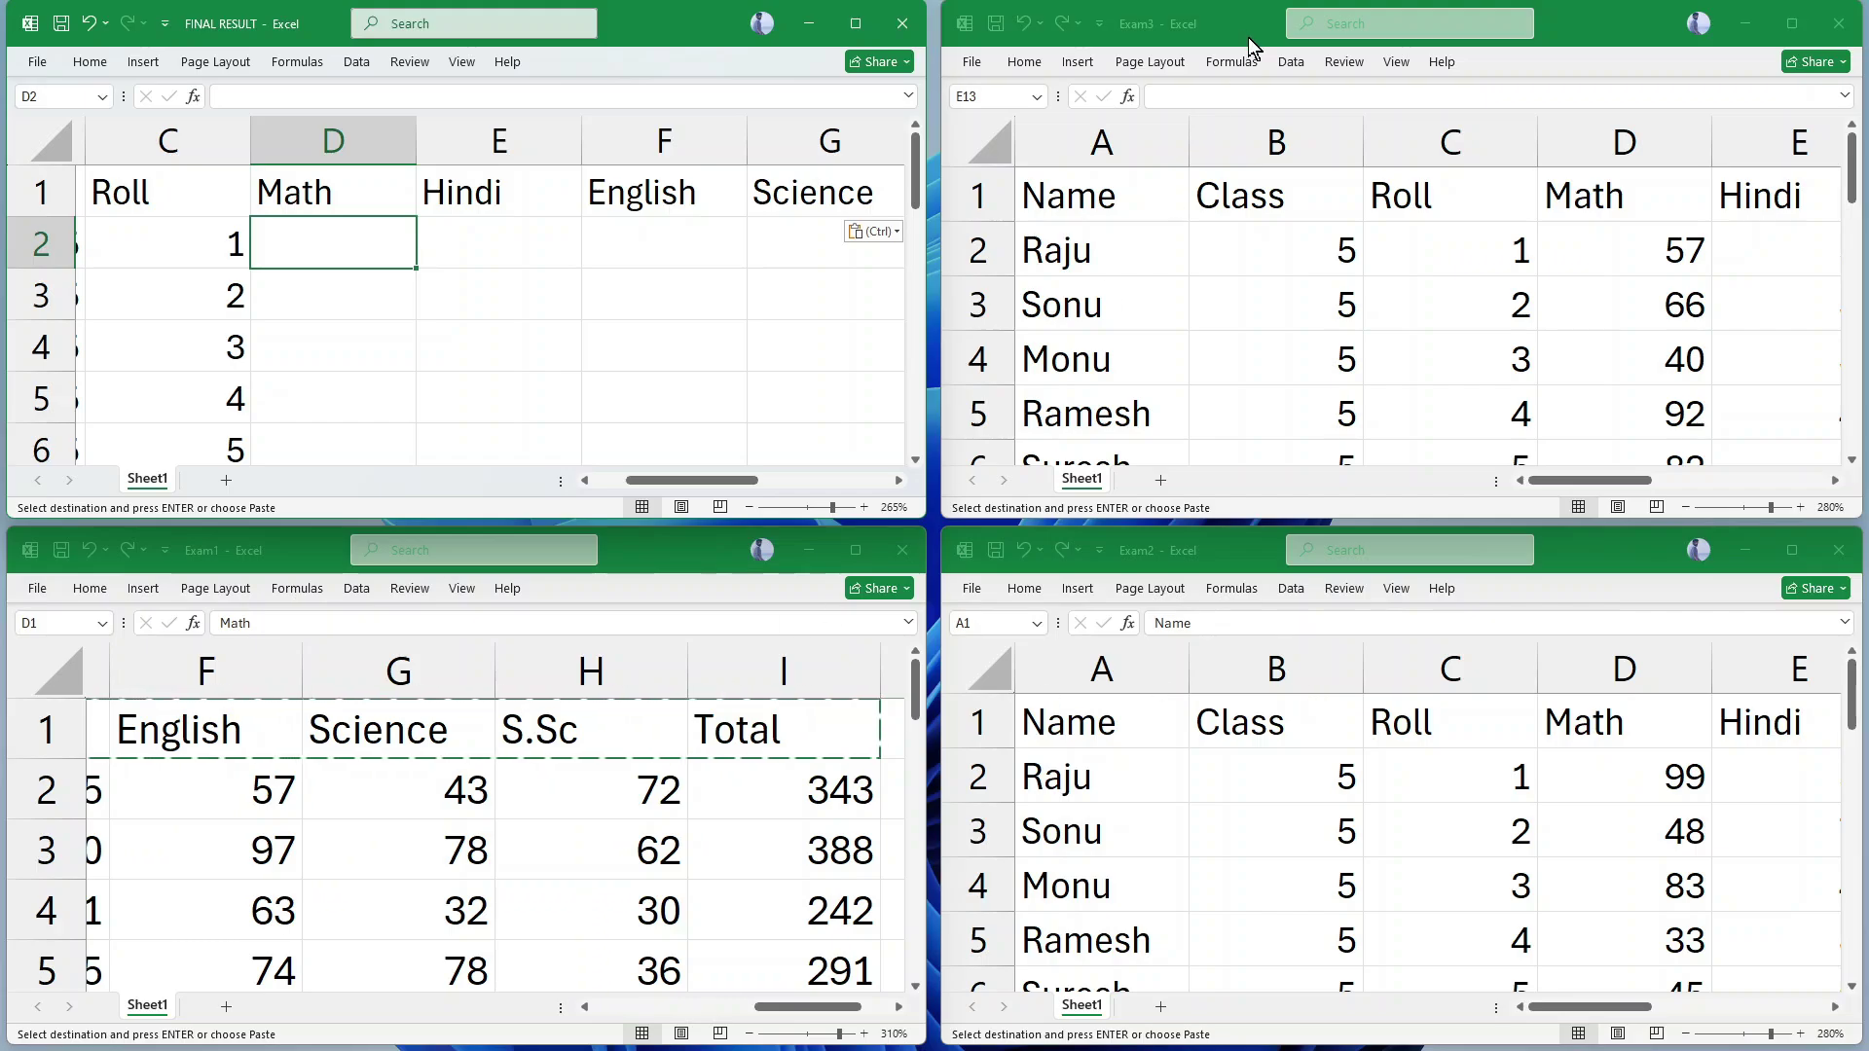
Step: Begin a formula in D2 of FINAL RESULT with the external reference =[EXAM1.XLSX]SHEET1!D2
click(323, 243)
text(=)
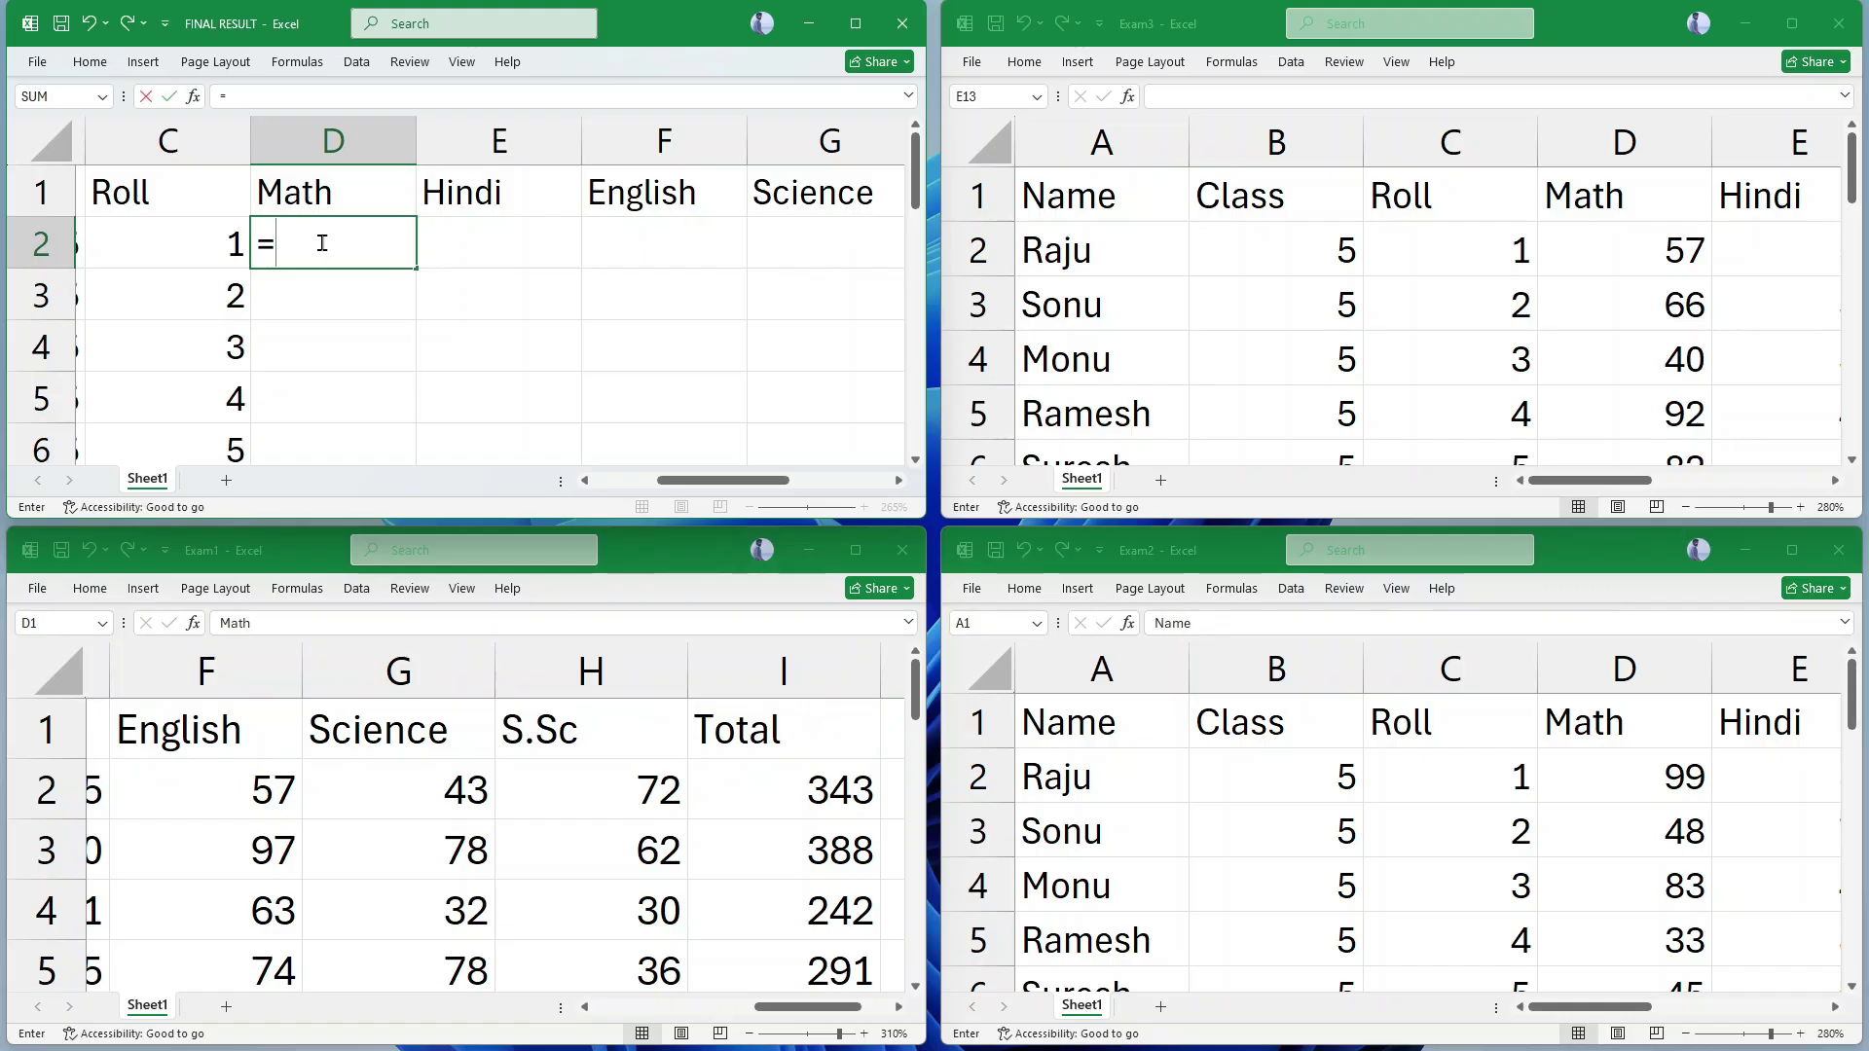
click(584, 1008)
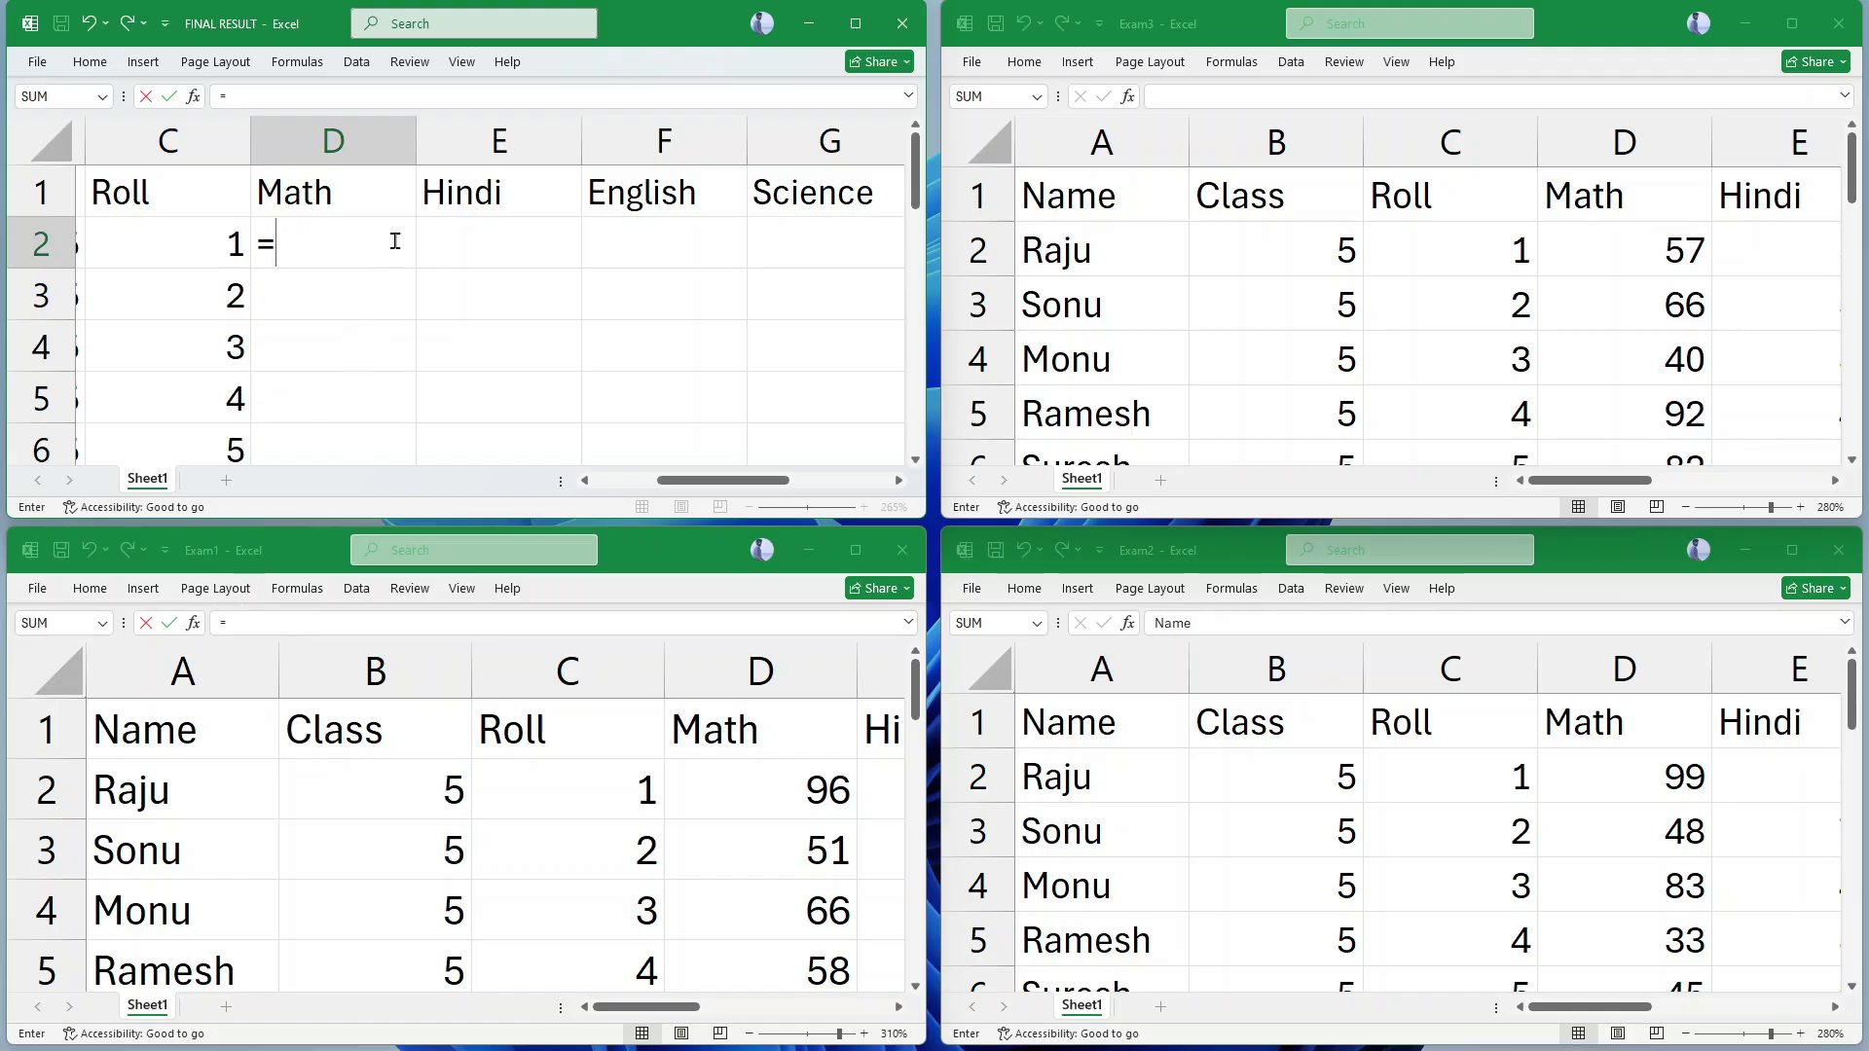
text([EXAM1)
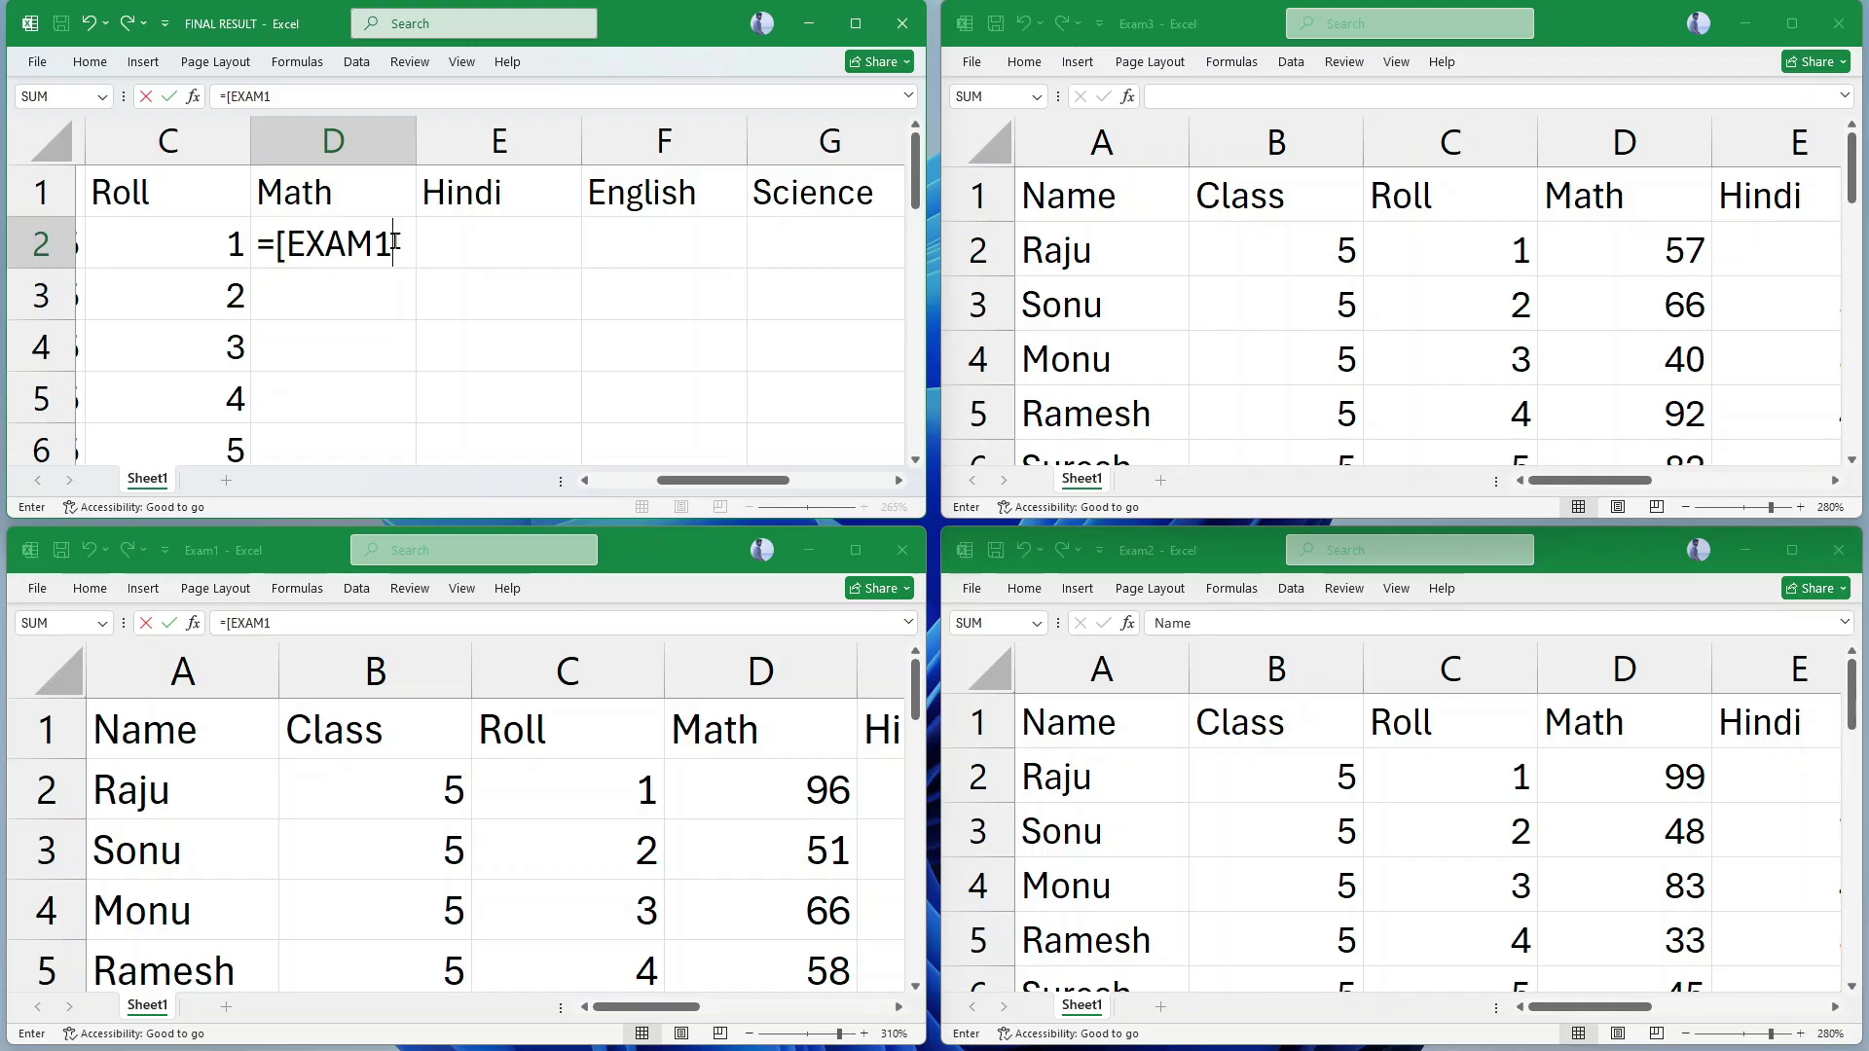
text(.XLSX)
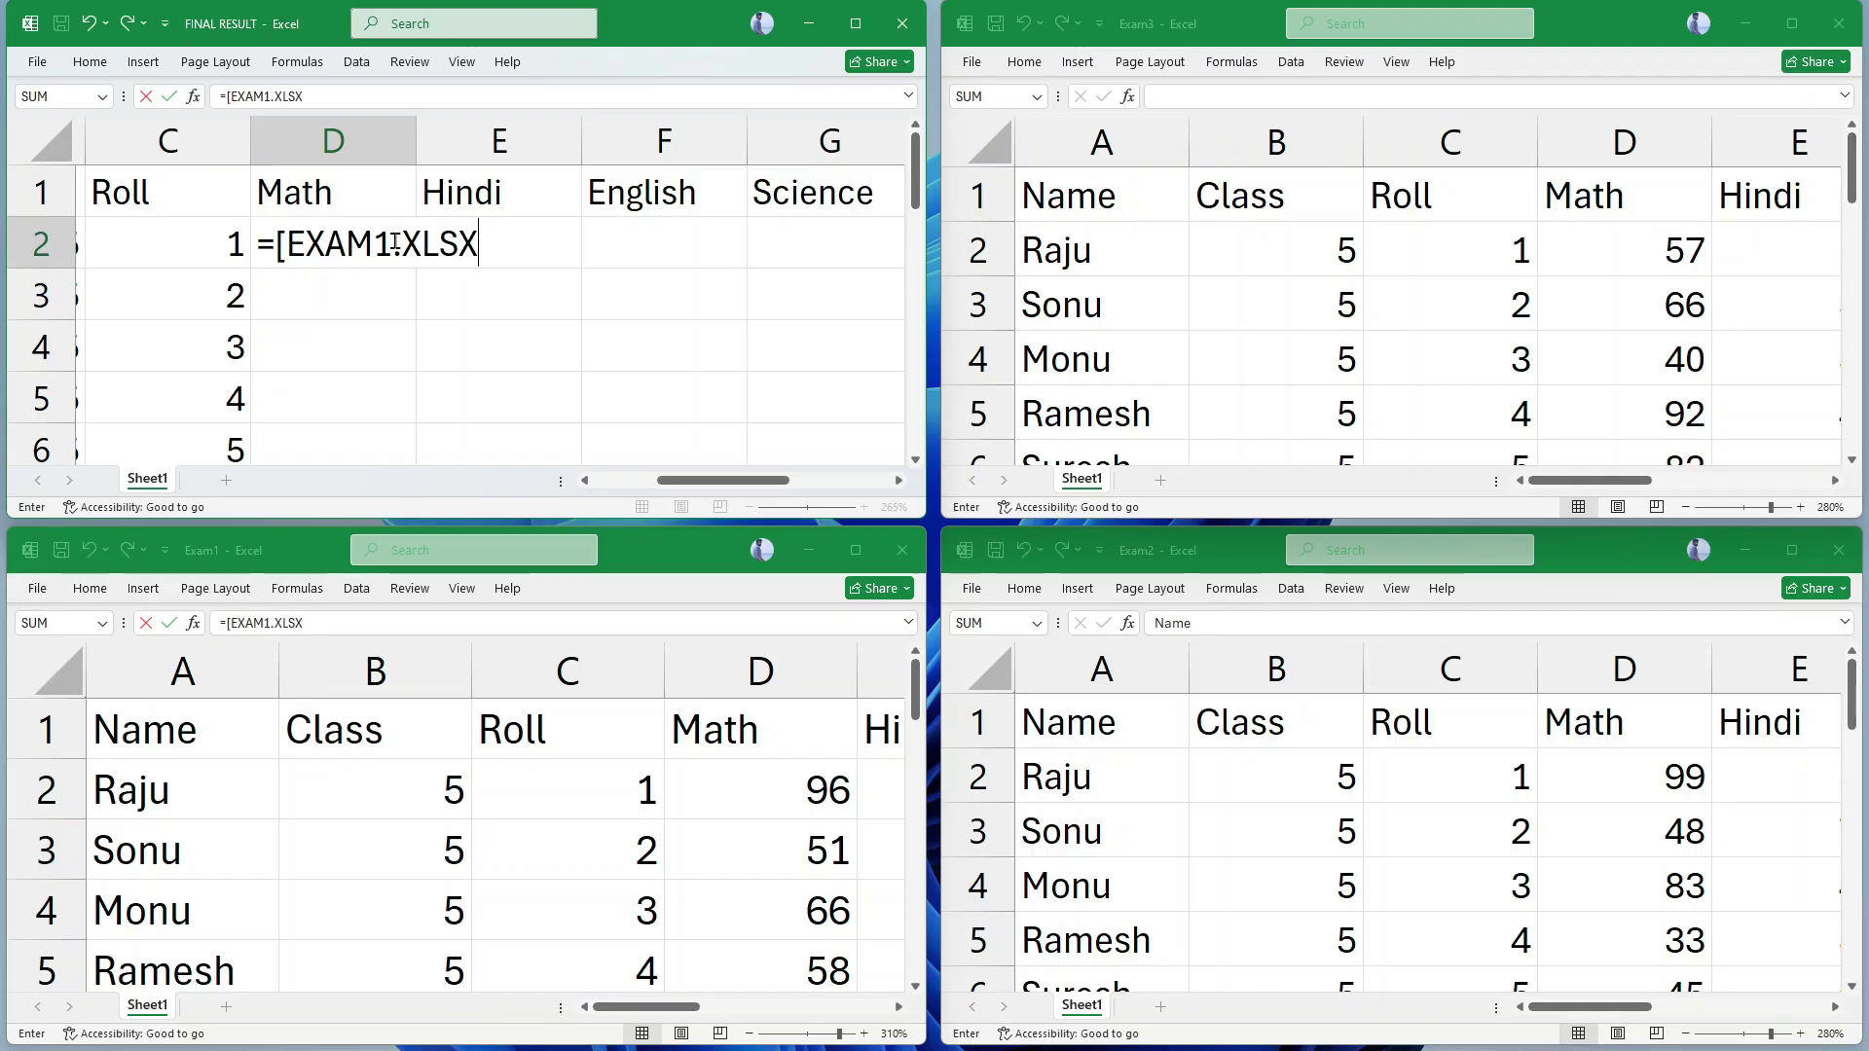
text(]S)
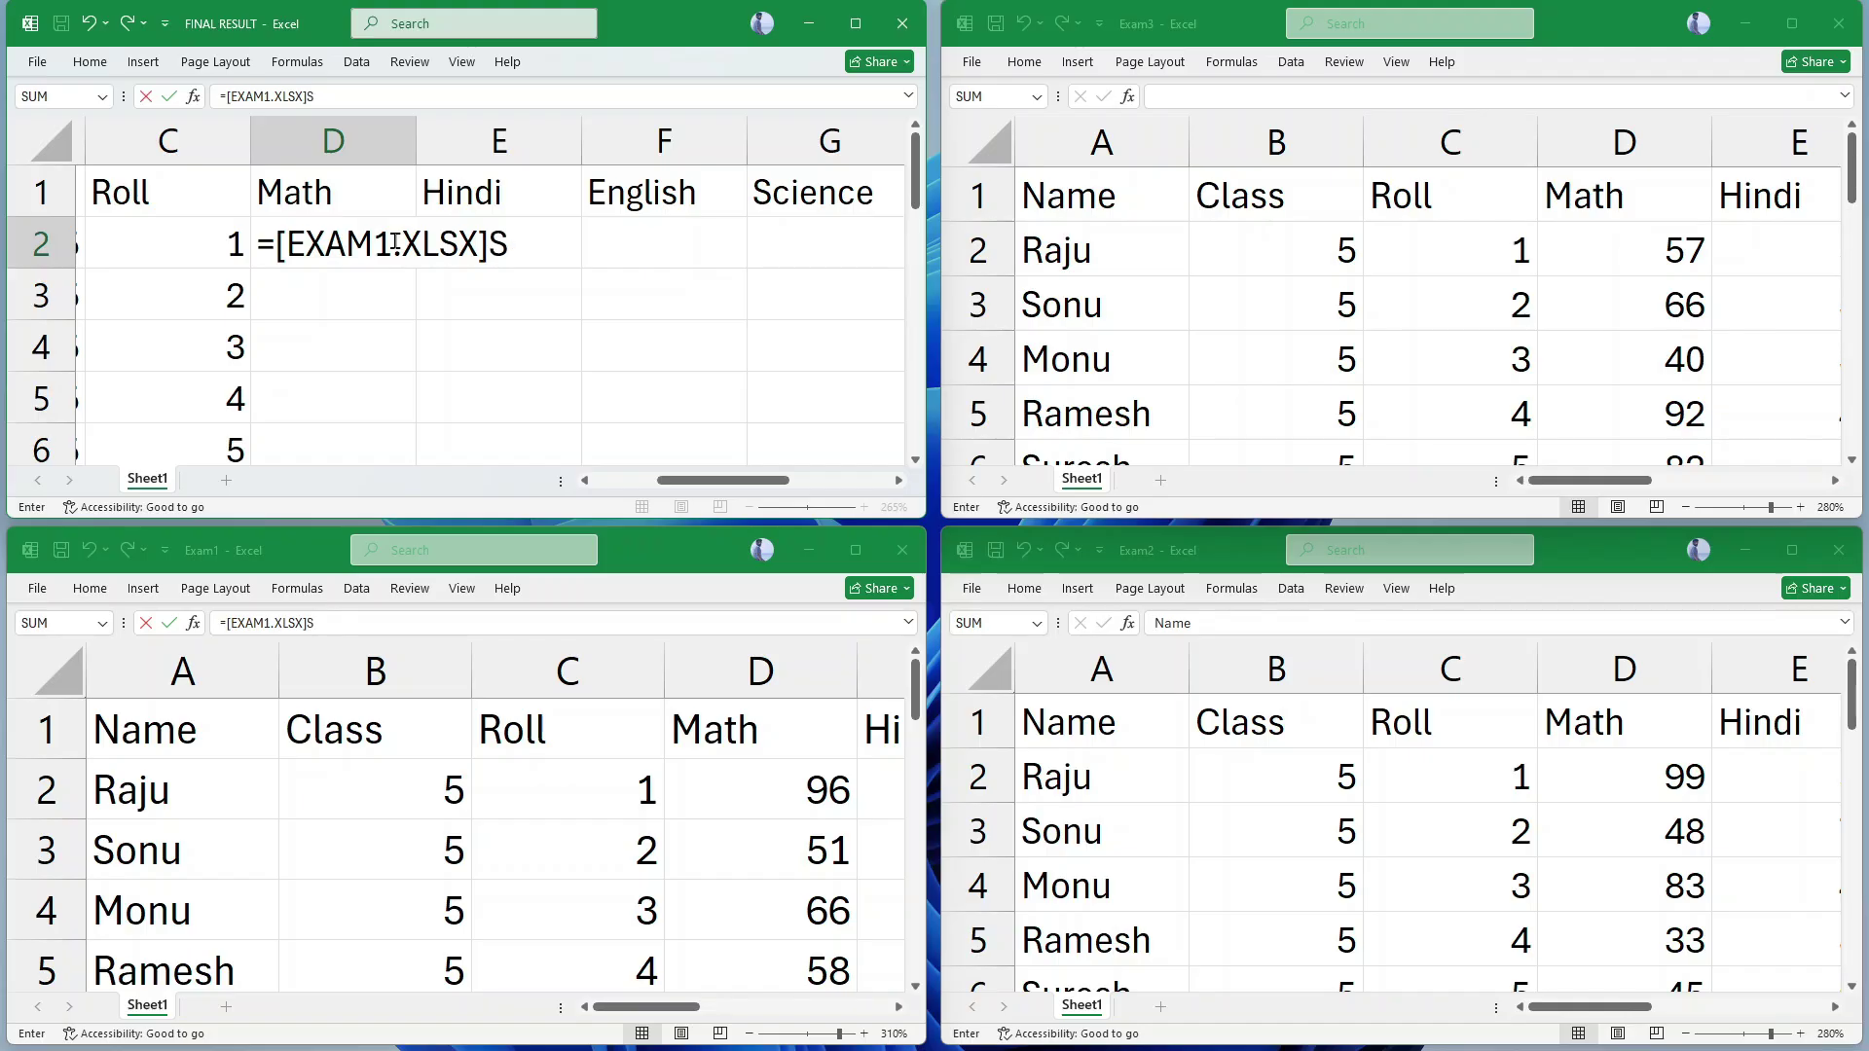
text(HEET1)
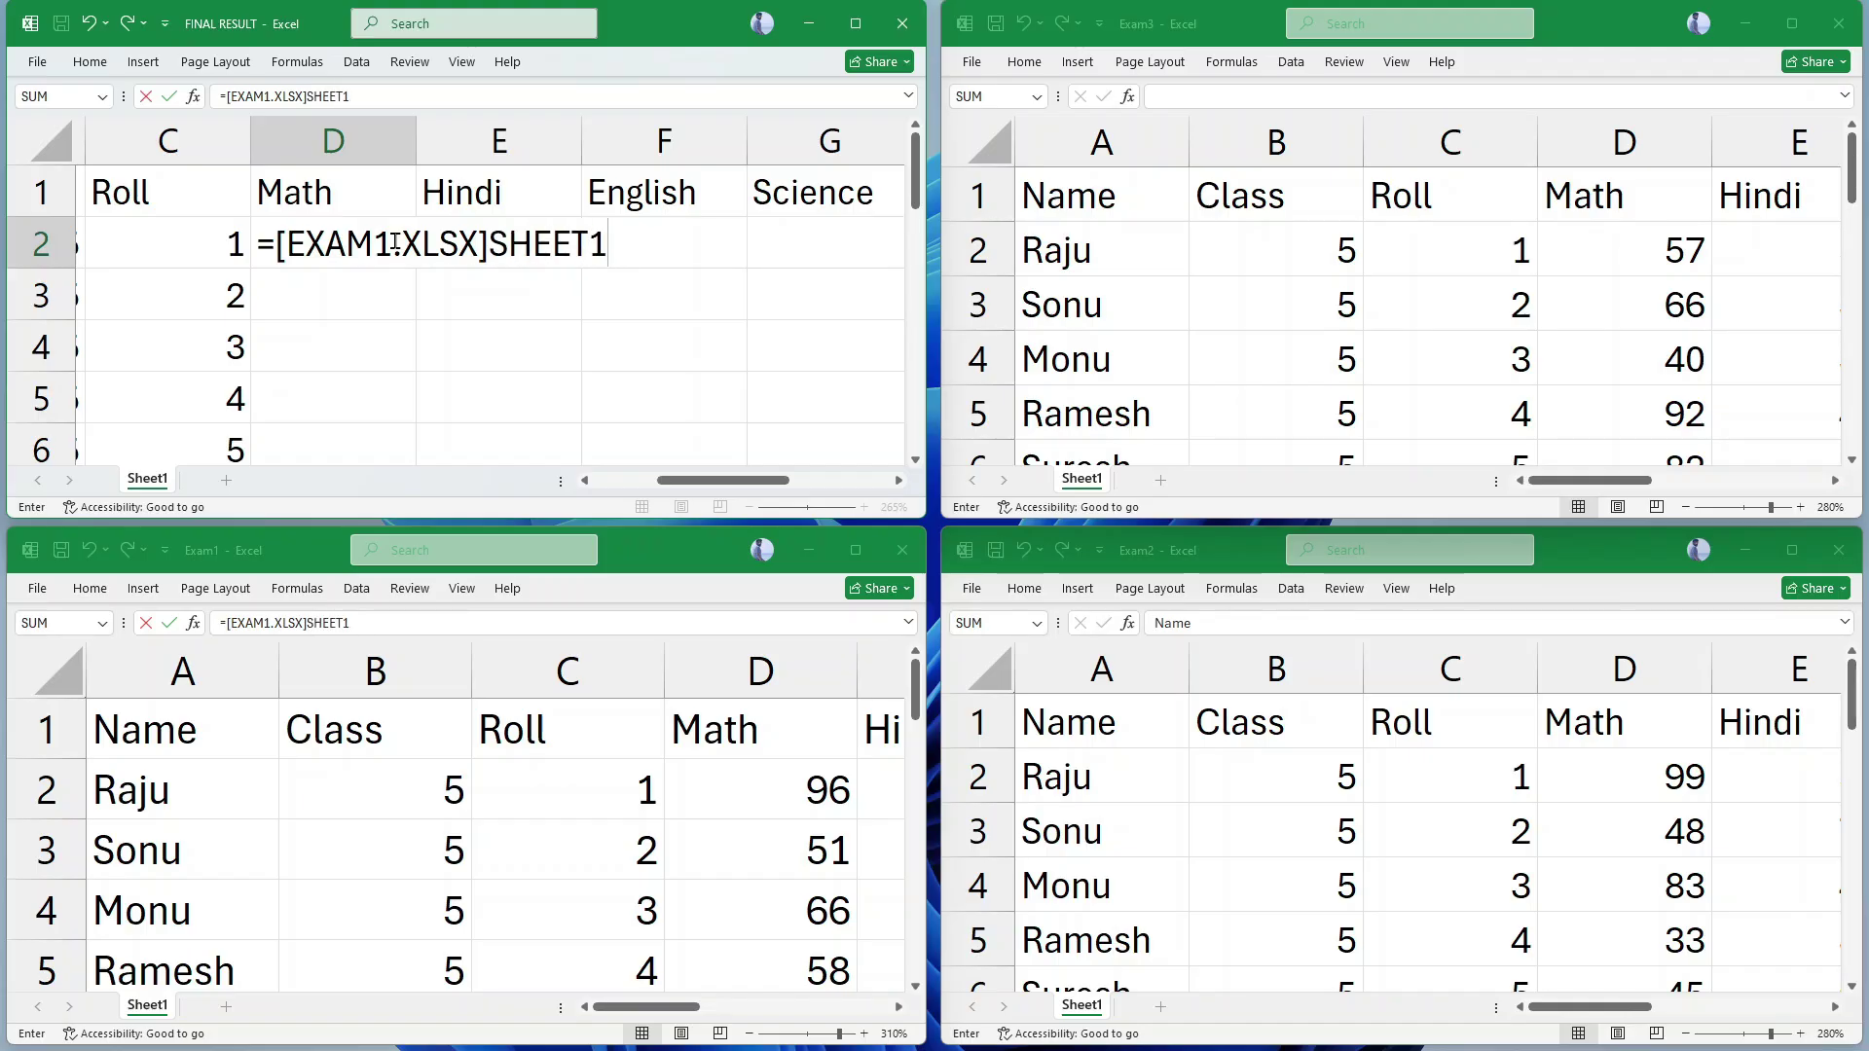
text(!)
text(D2)
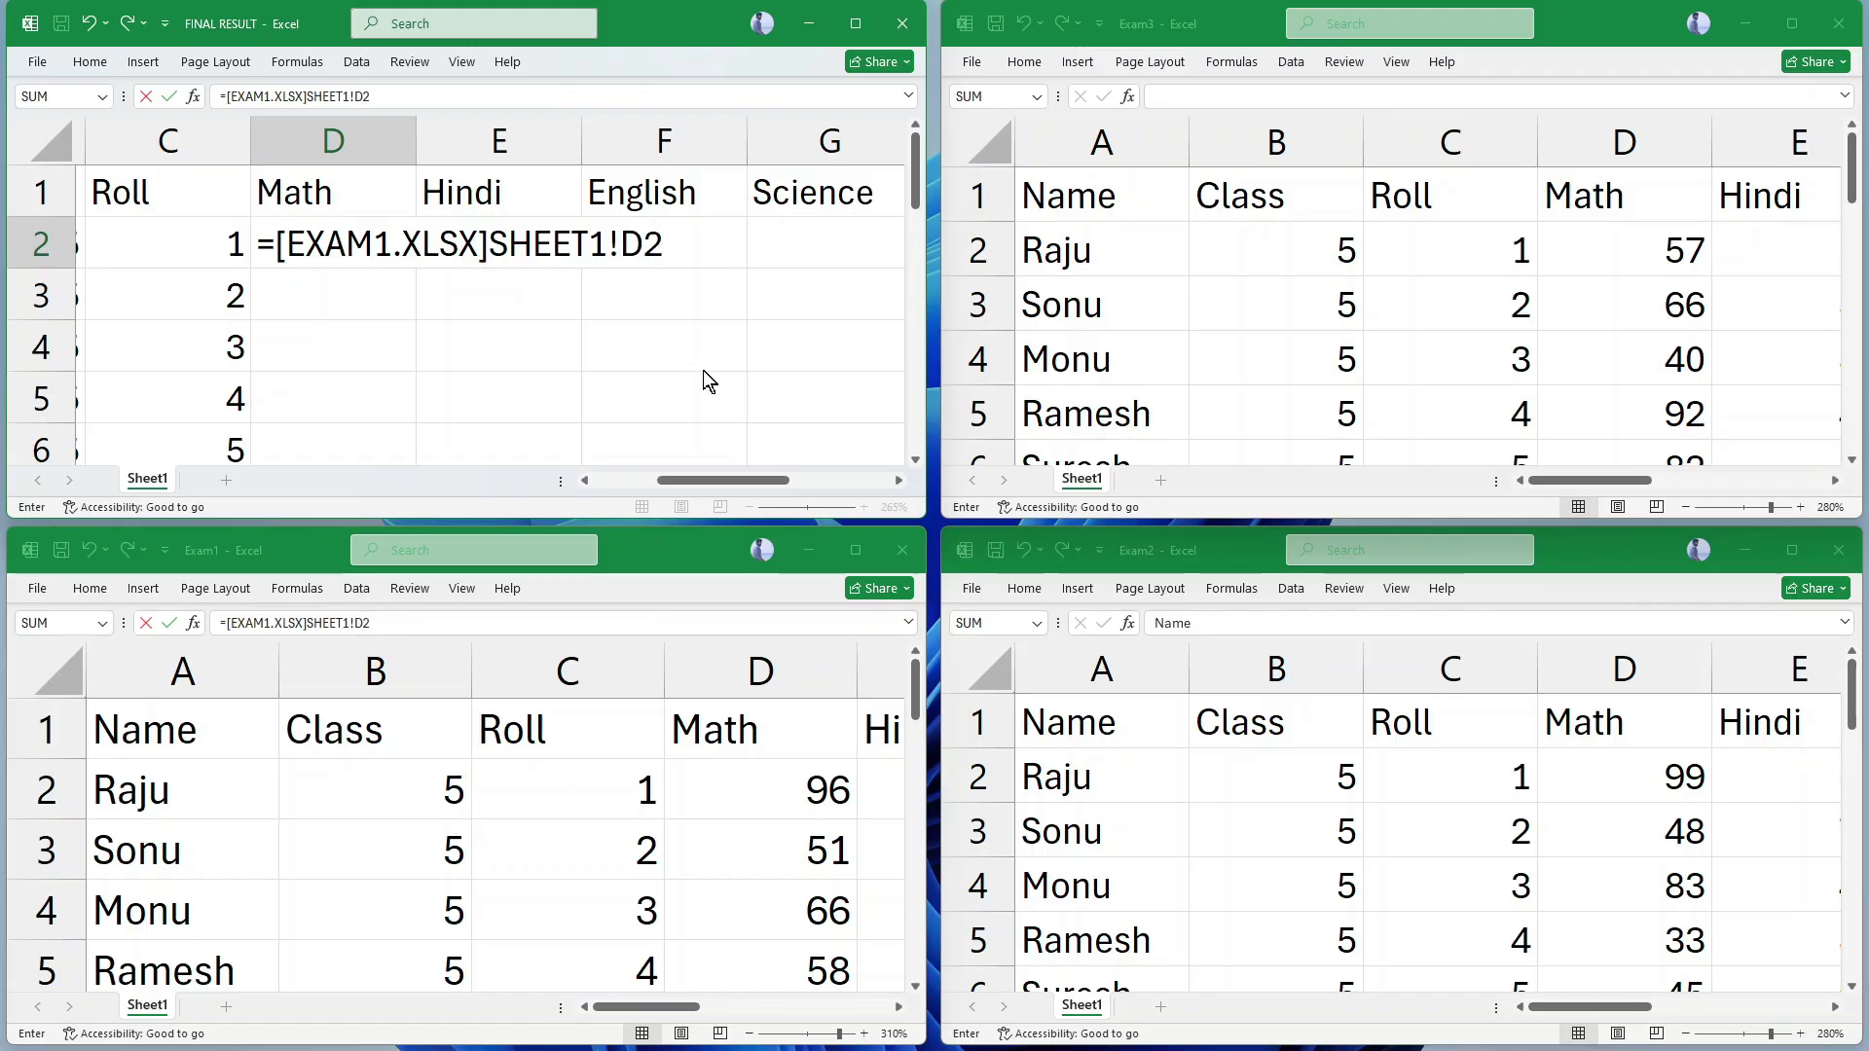
Step: Extend the D2 formula with the Exam2 Math mark by adding +[EXAM2.XLSX]SHEET1!D2
text(+[EXA)
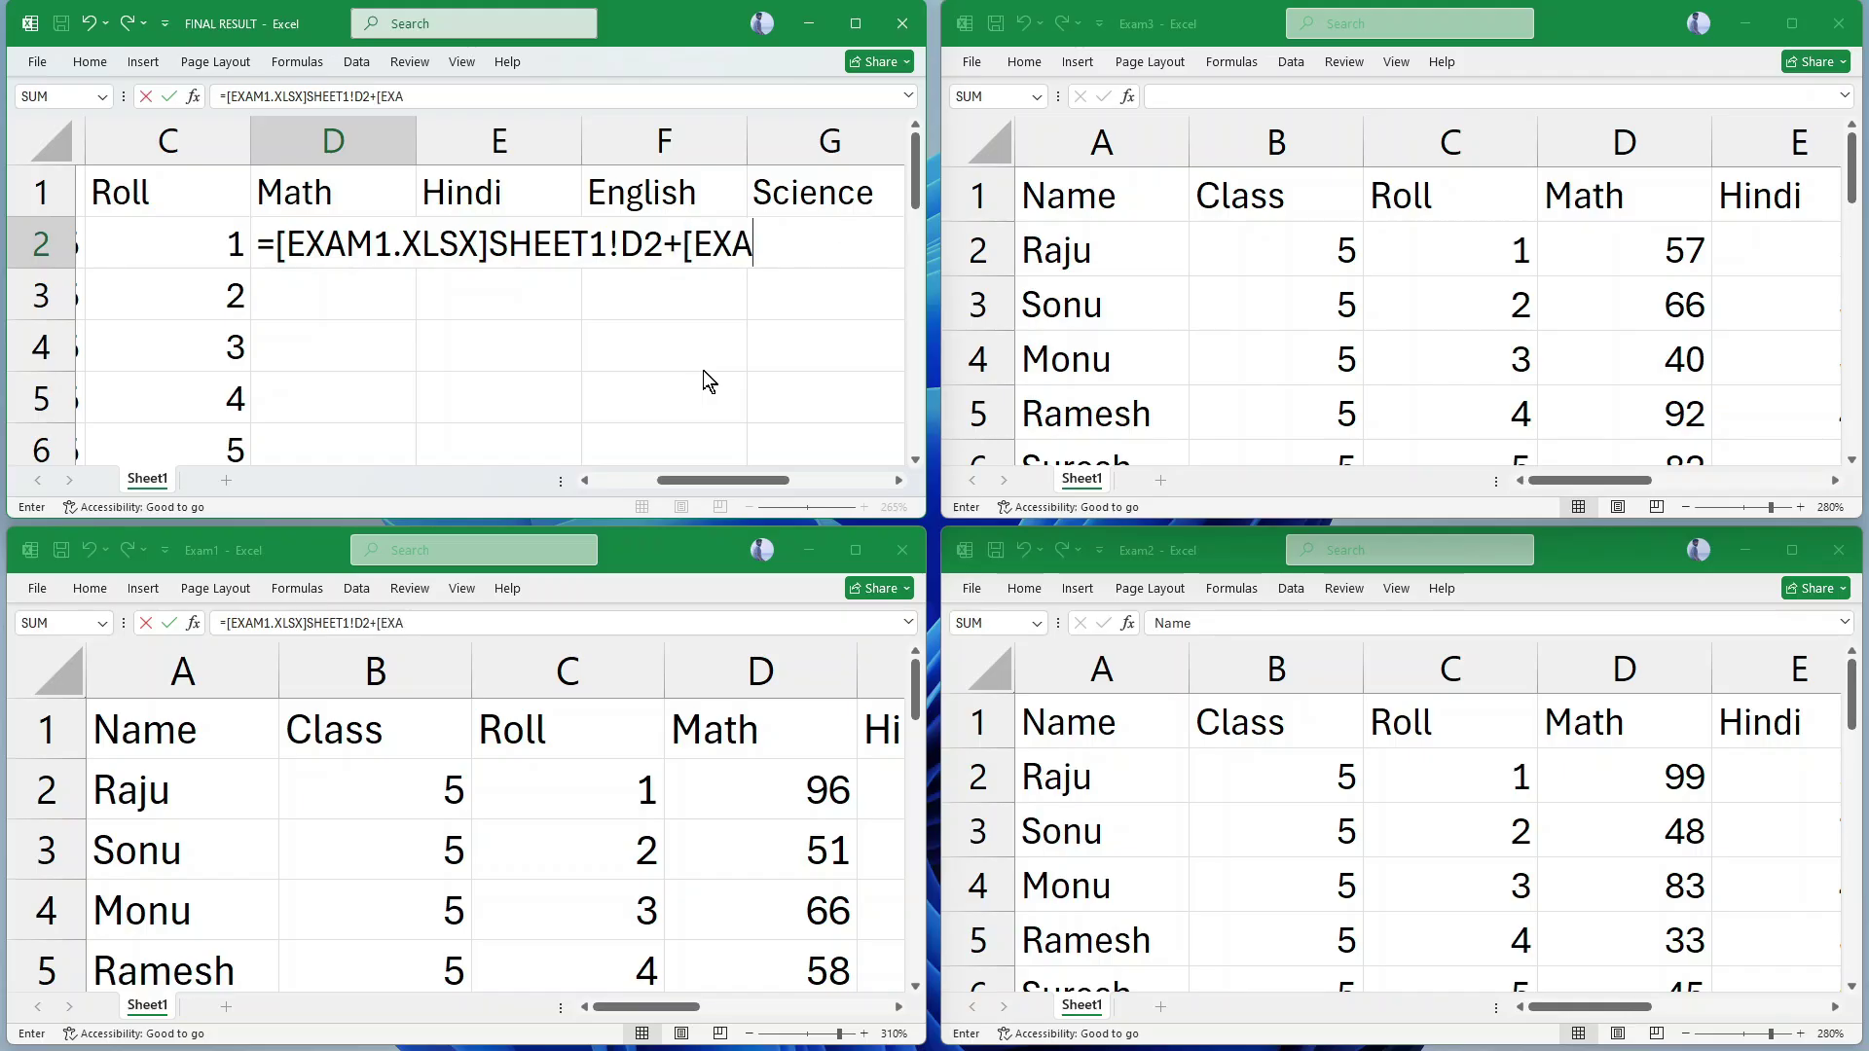
text(M2.XLSX)
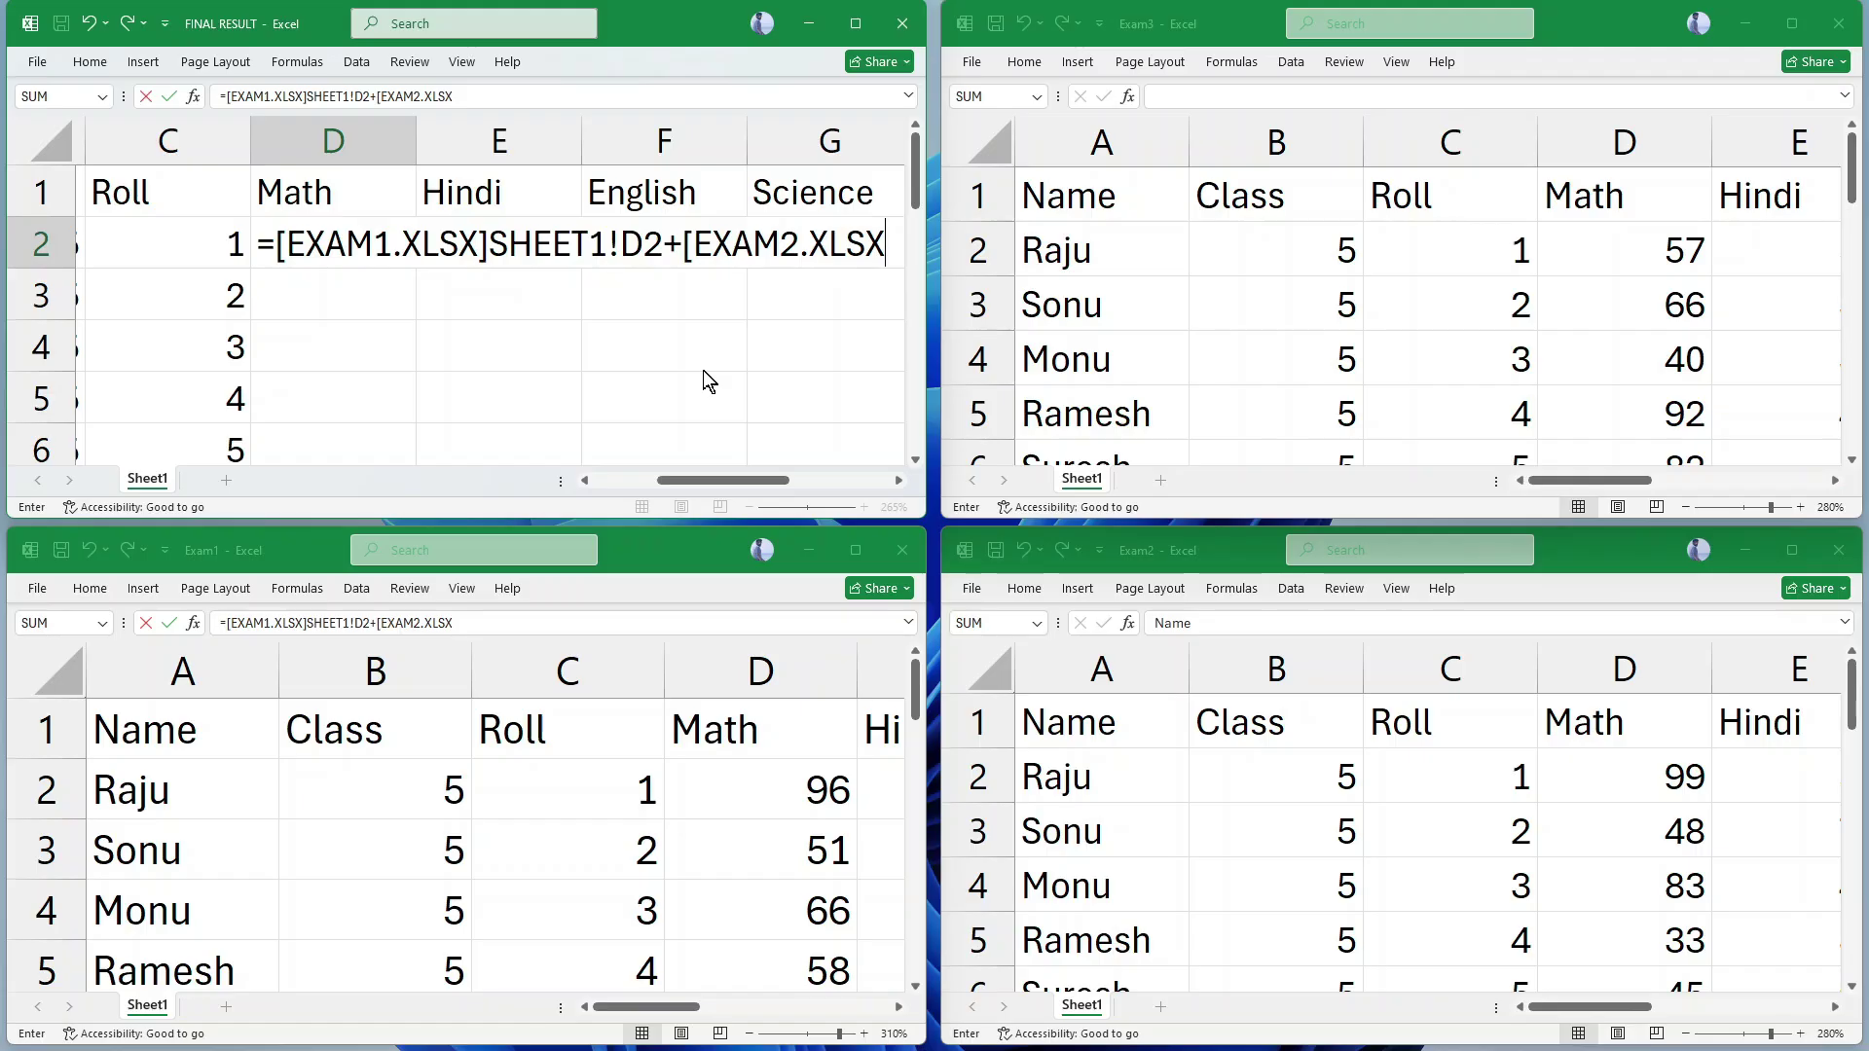
text(]SHEET)
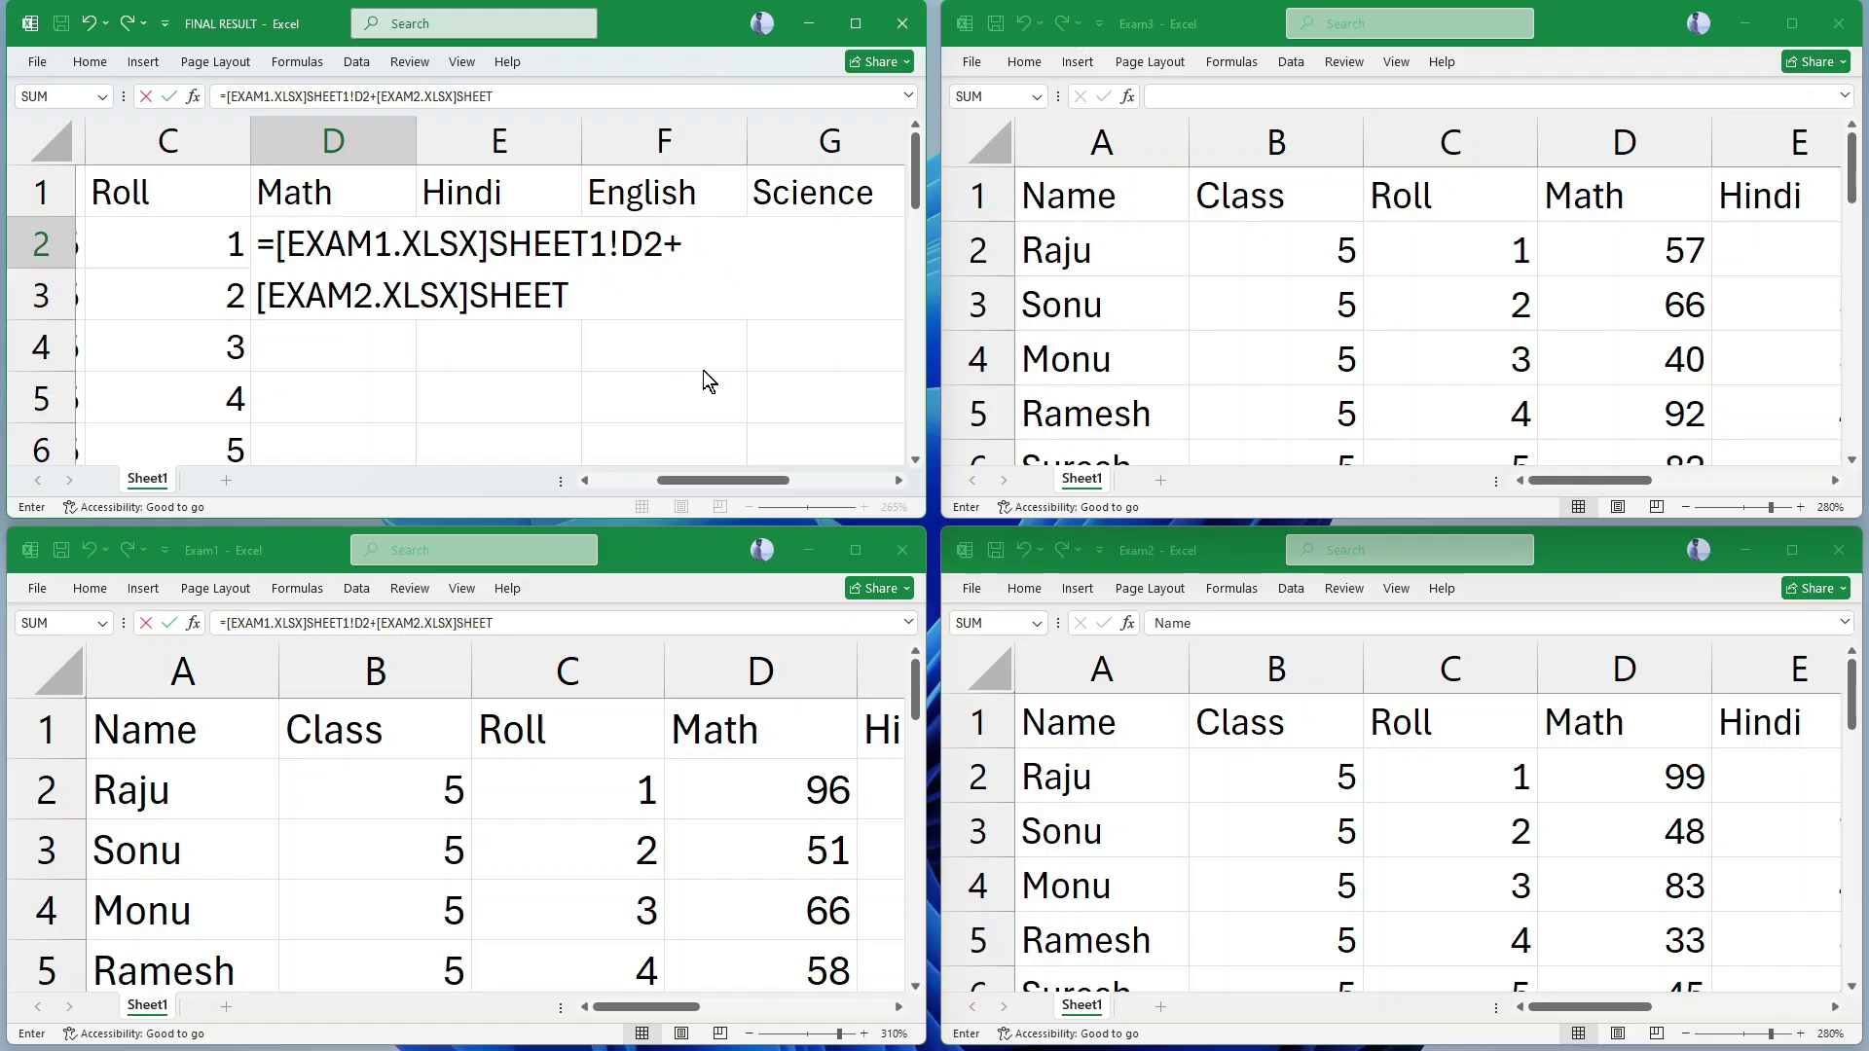
text(1!D2)
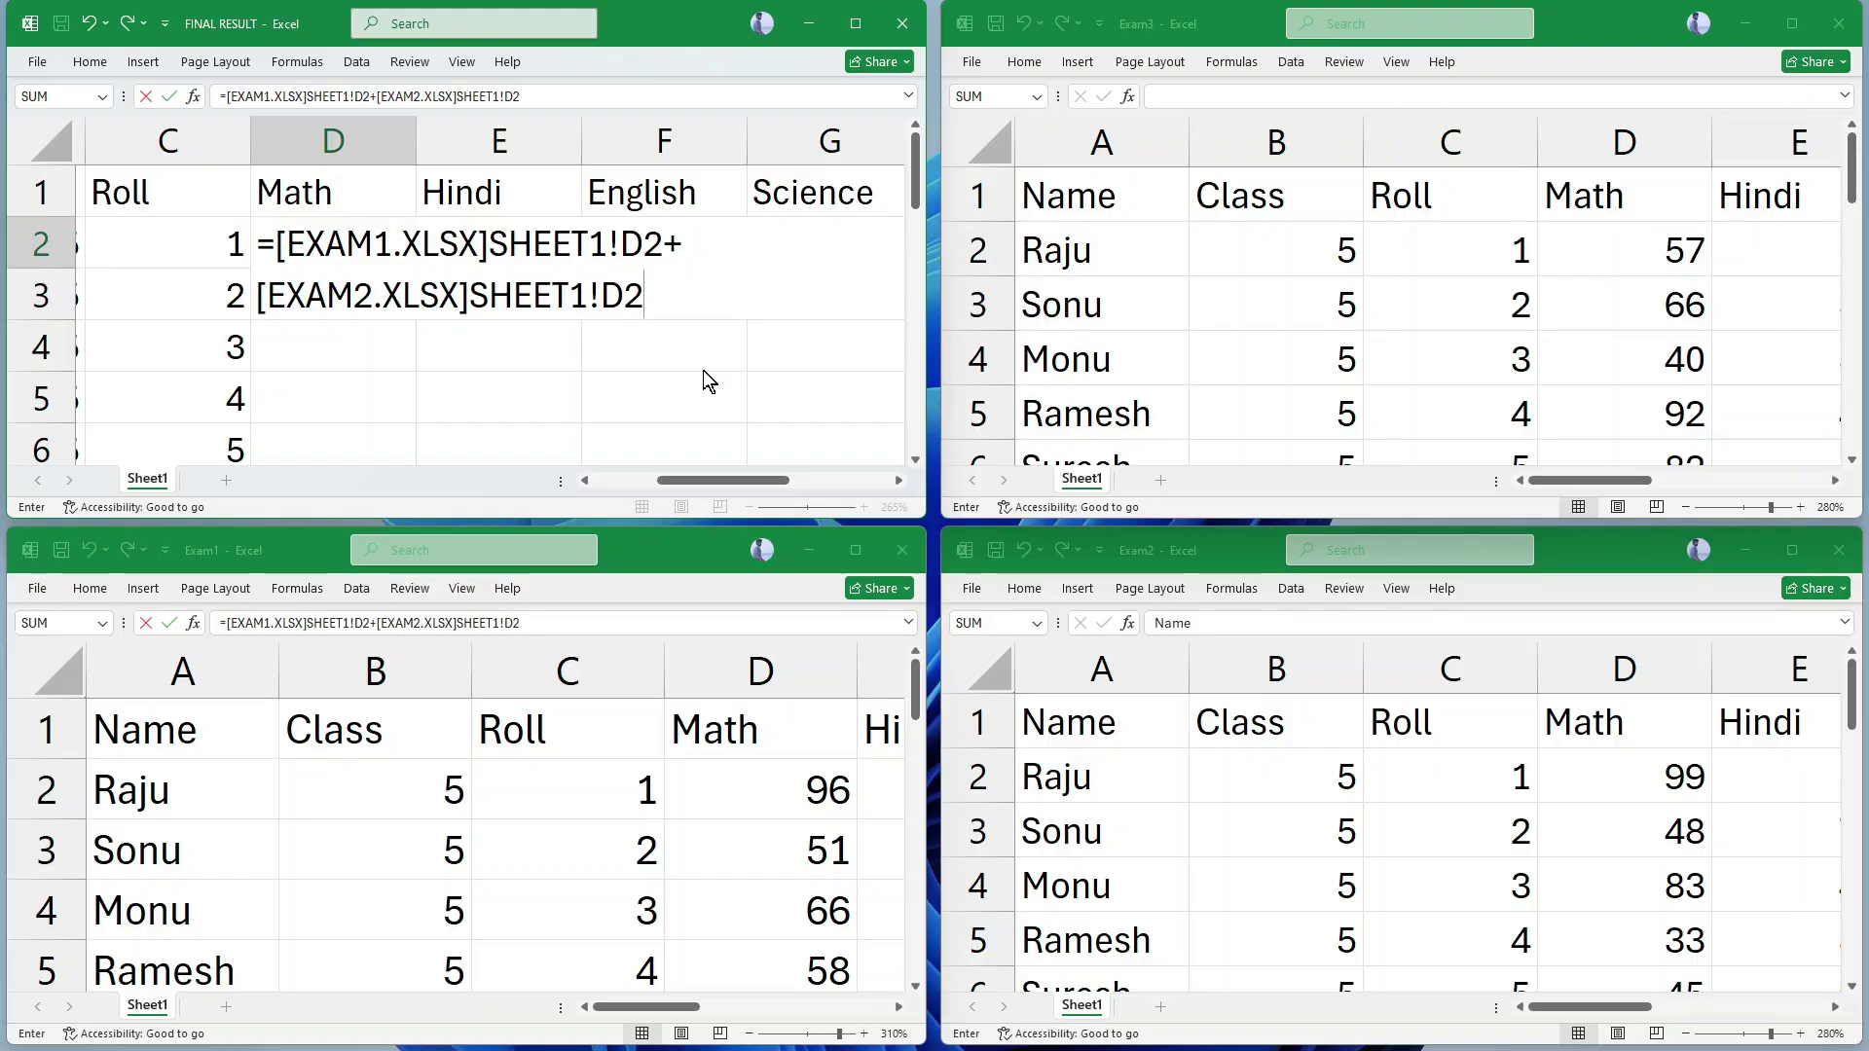
Step: Add +[EXAM3.XLSX]SHEET1!D2 to the D2 formula and complete the three-exam Math sum
text(+)
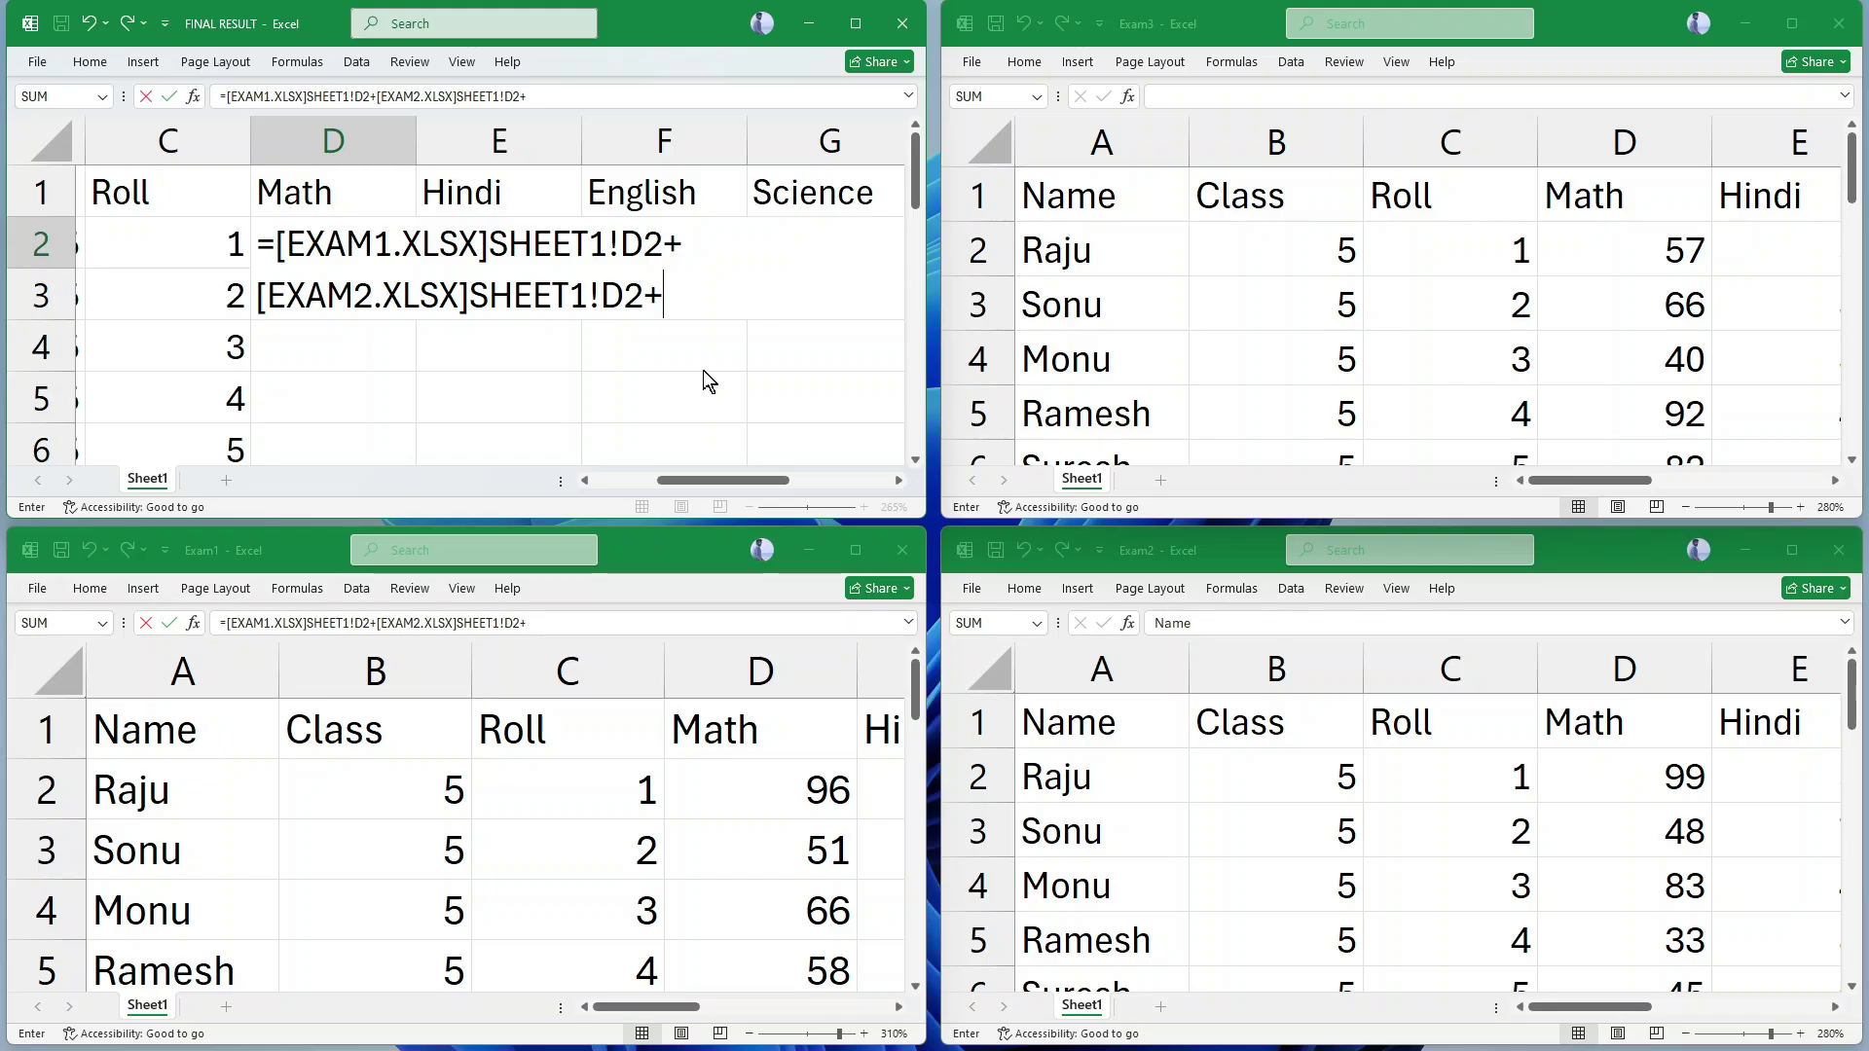
text([EXAM3)
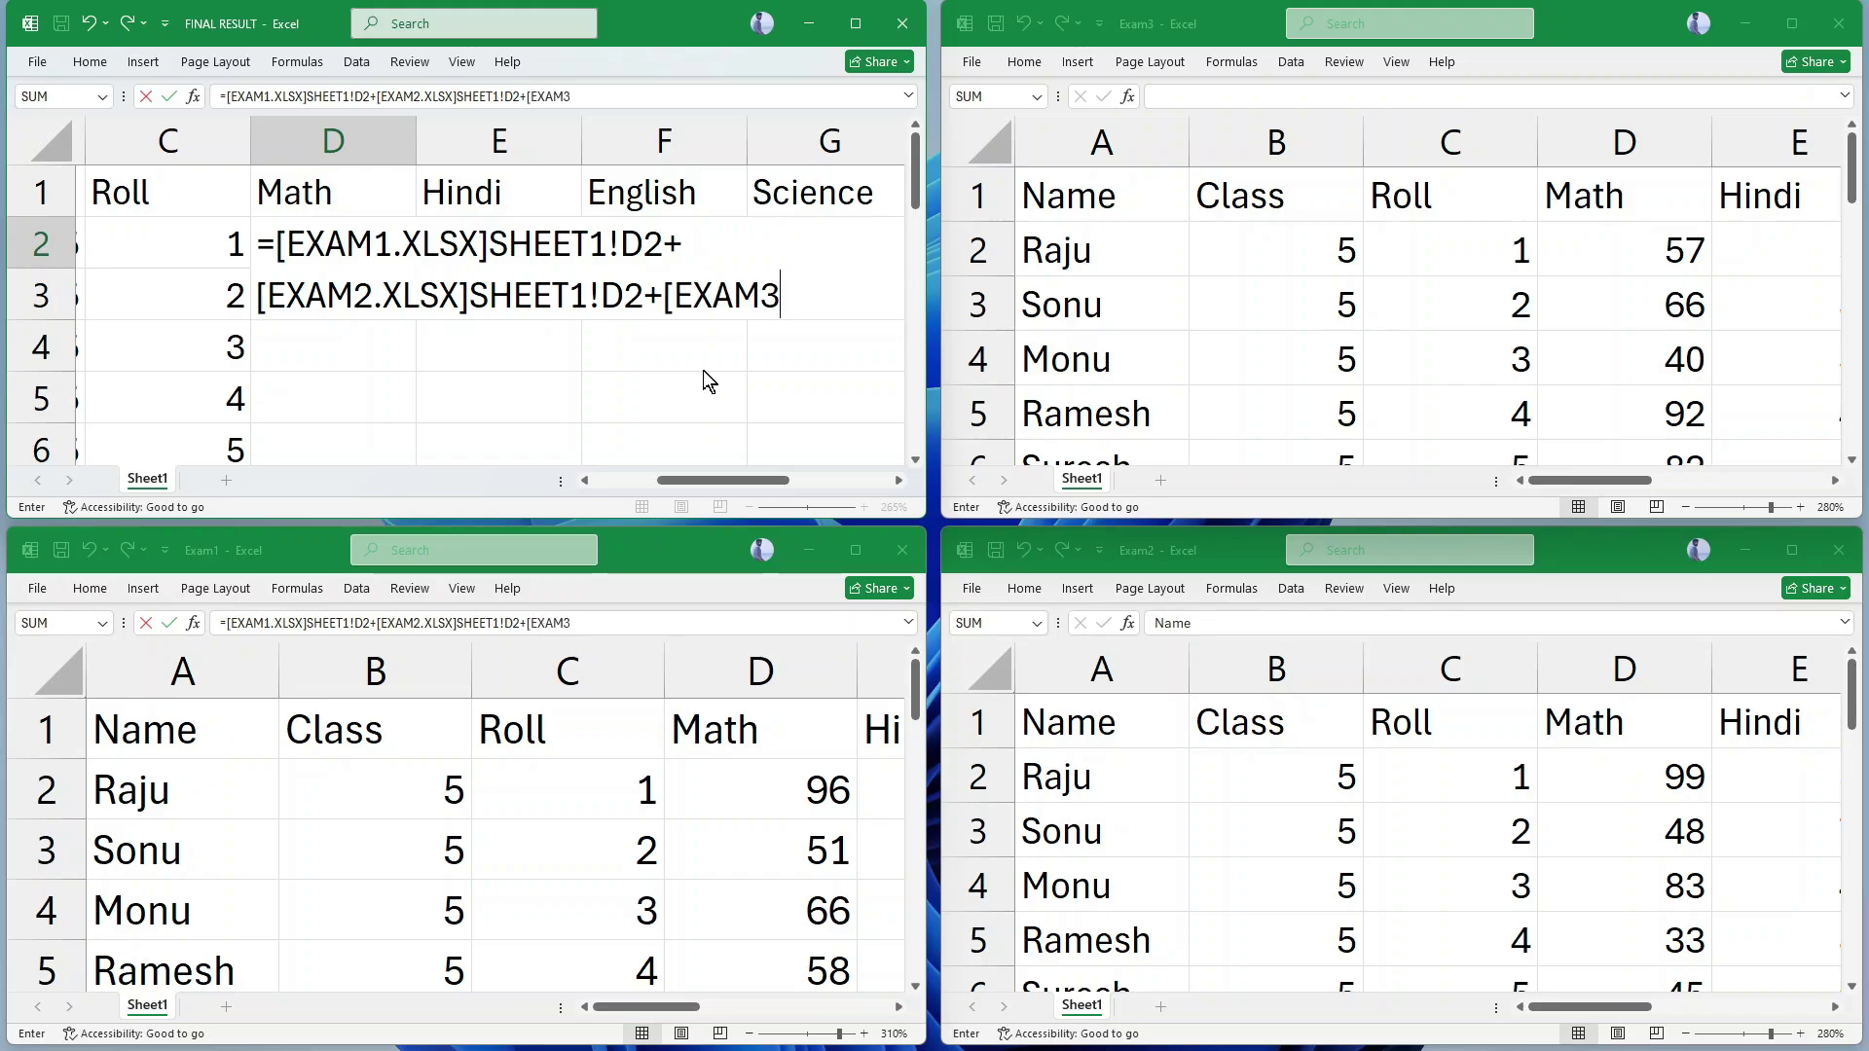
text(.XLSX])
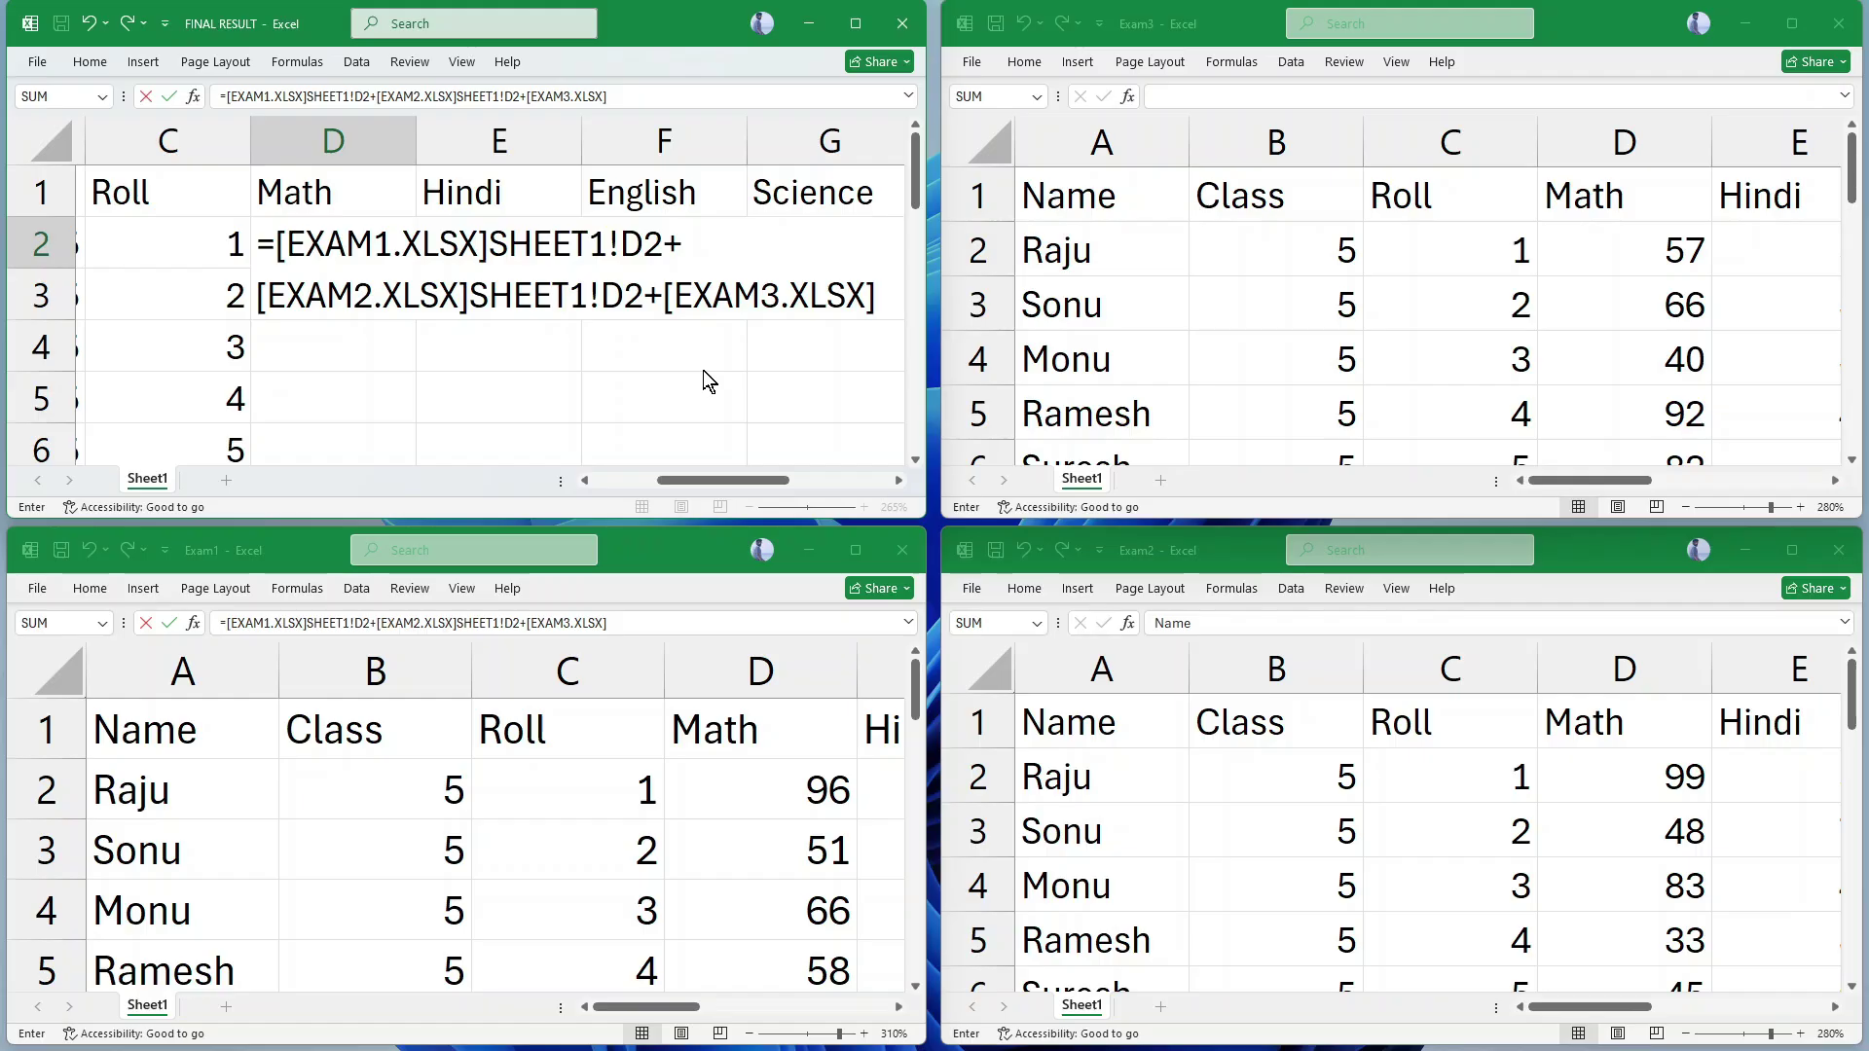
text(SHEET1)
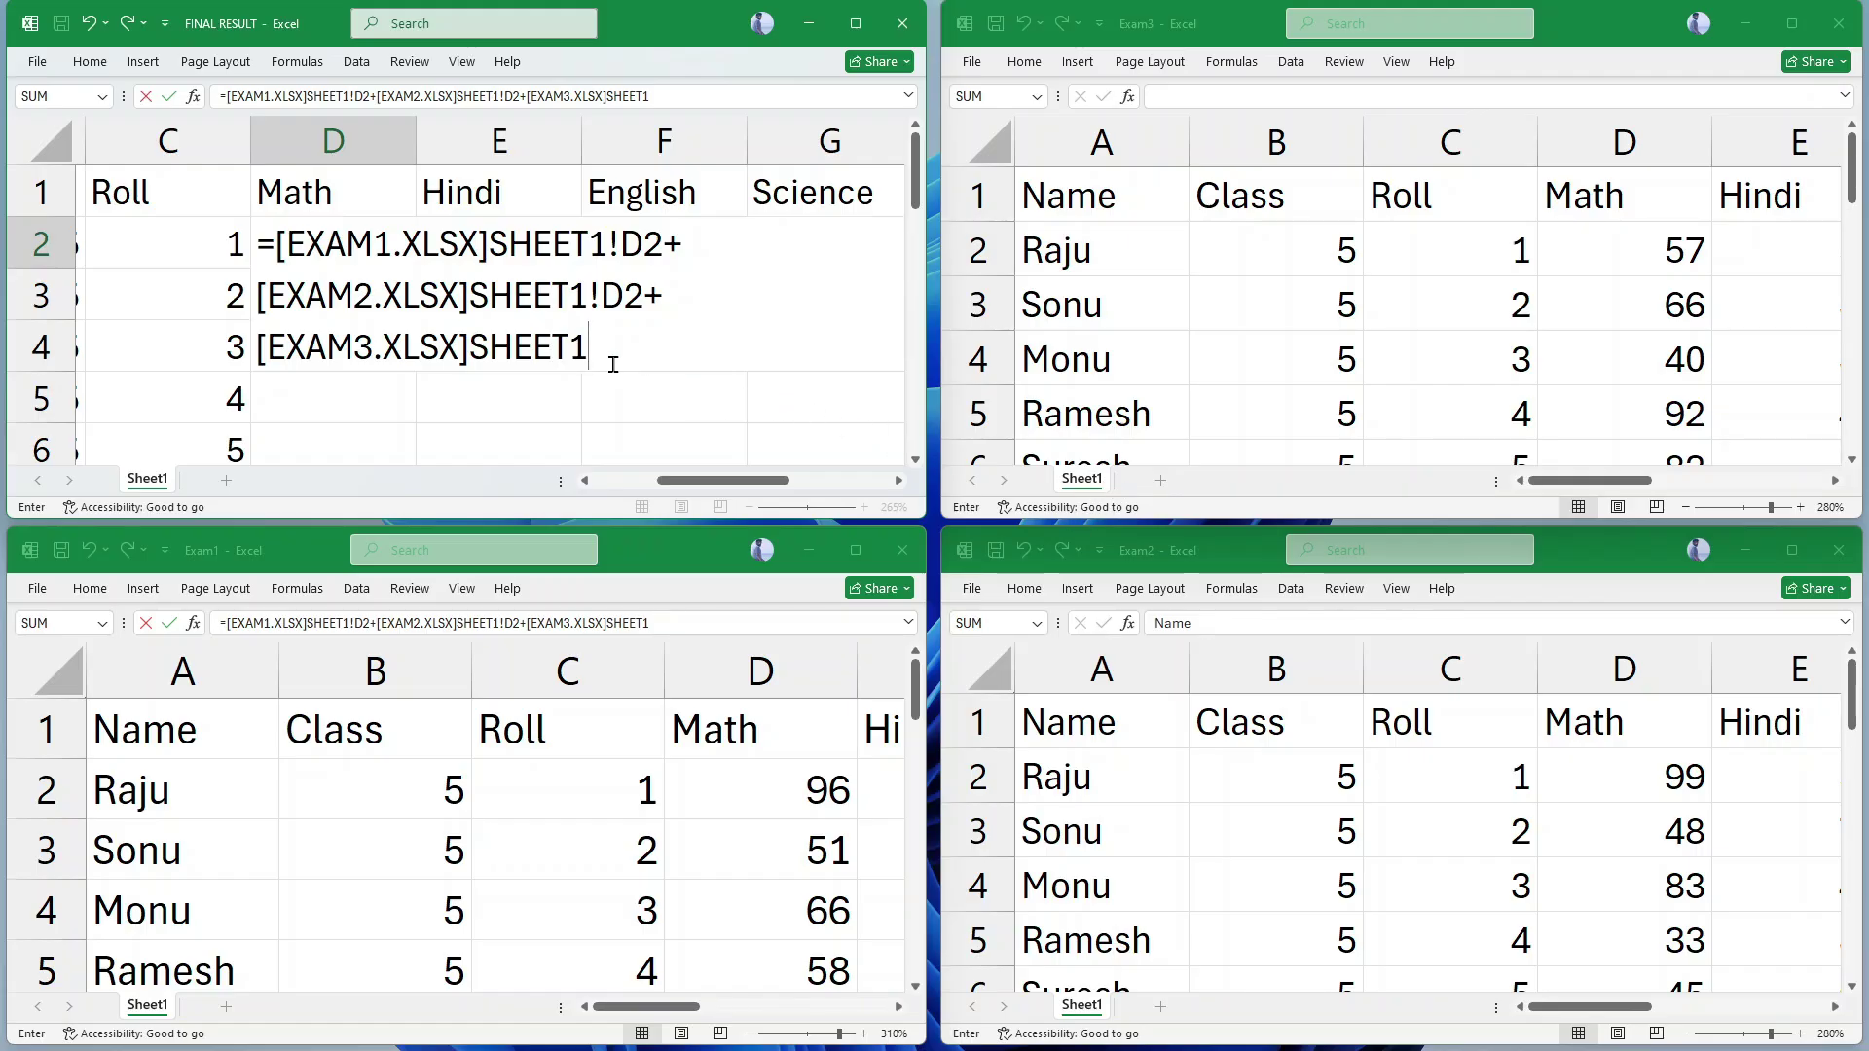
text(!)
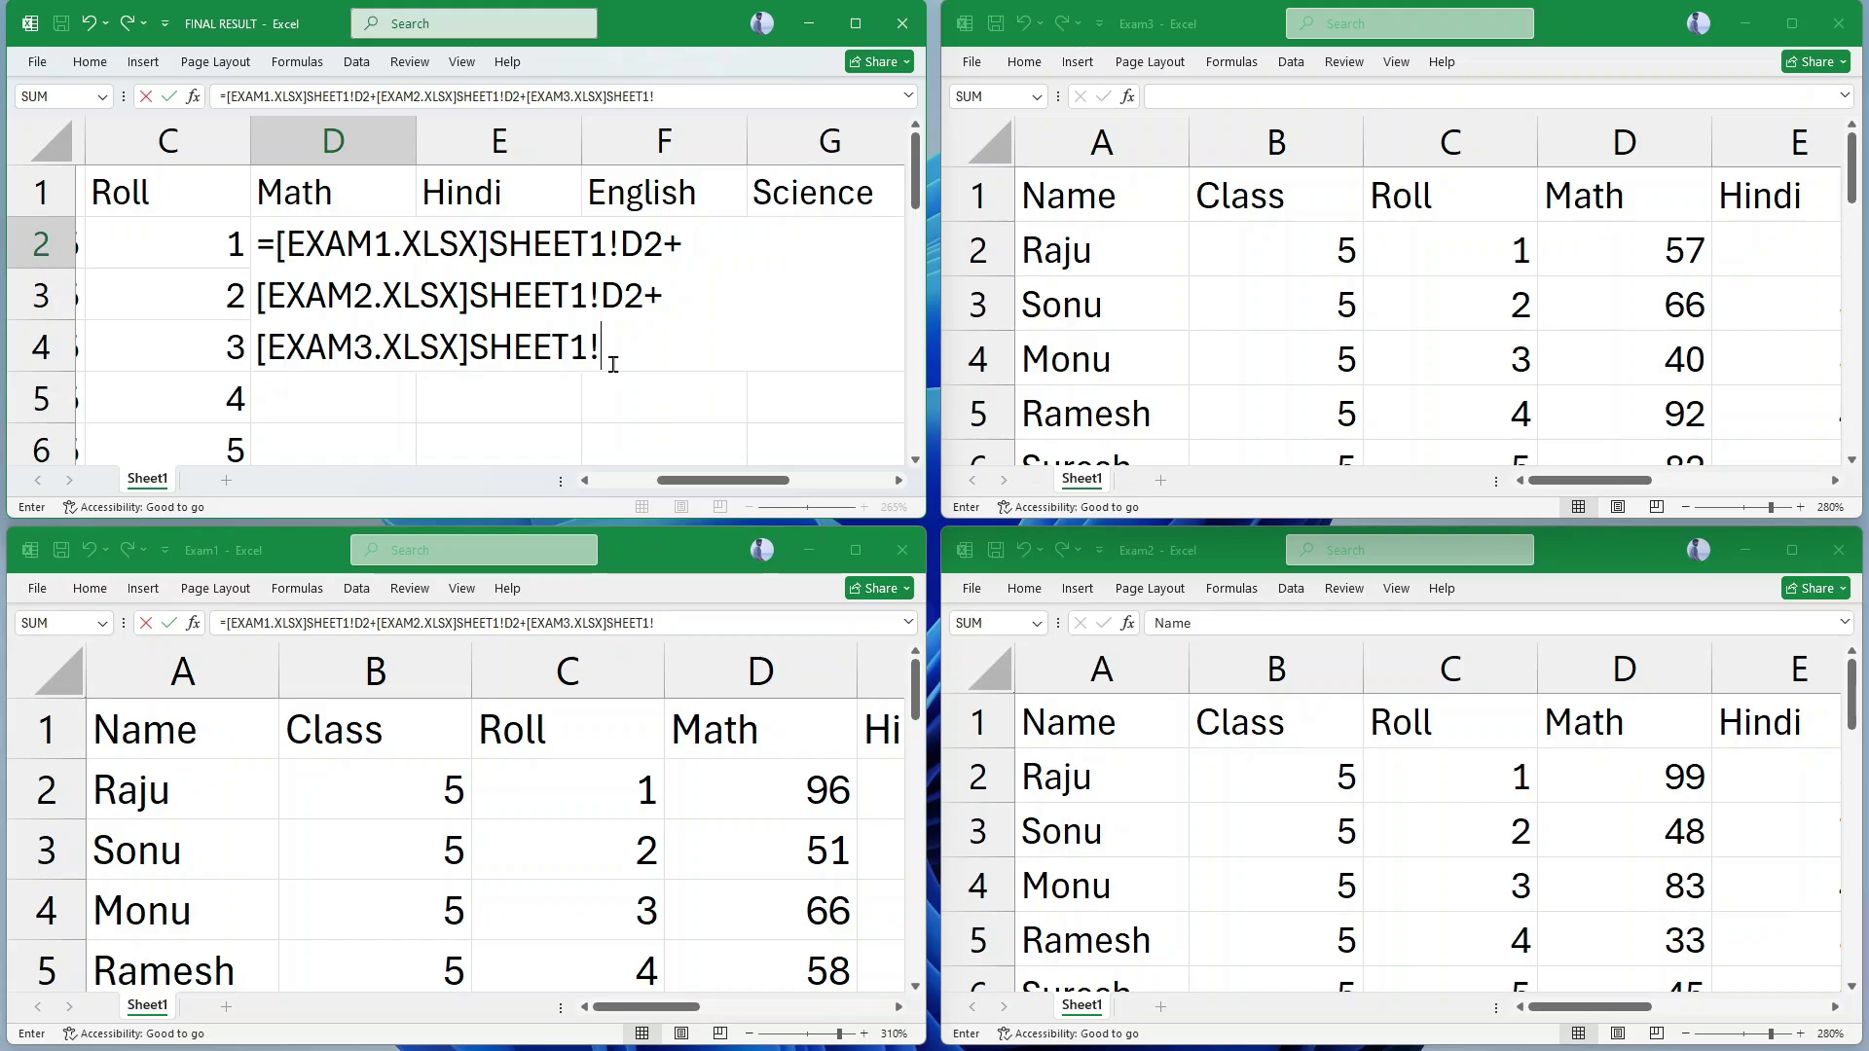
text(D2)
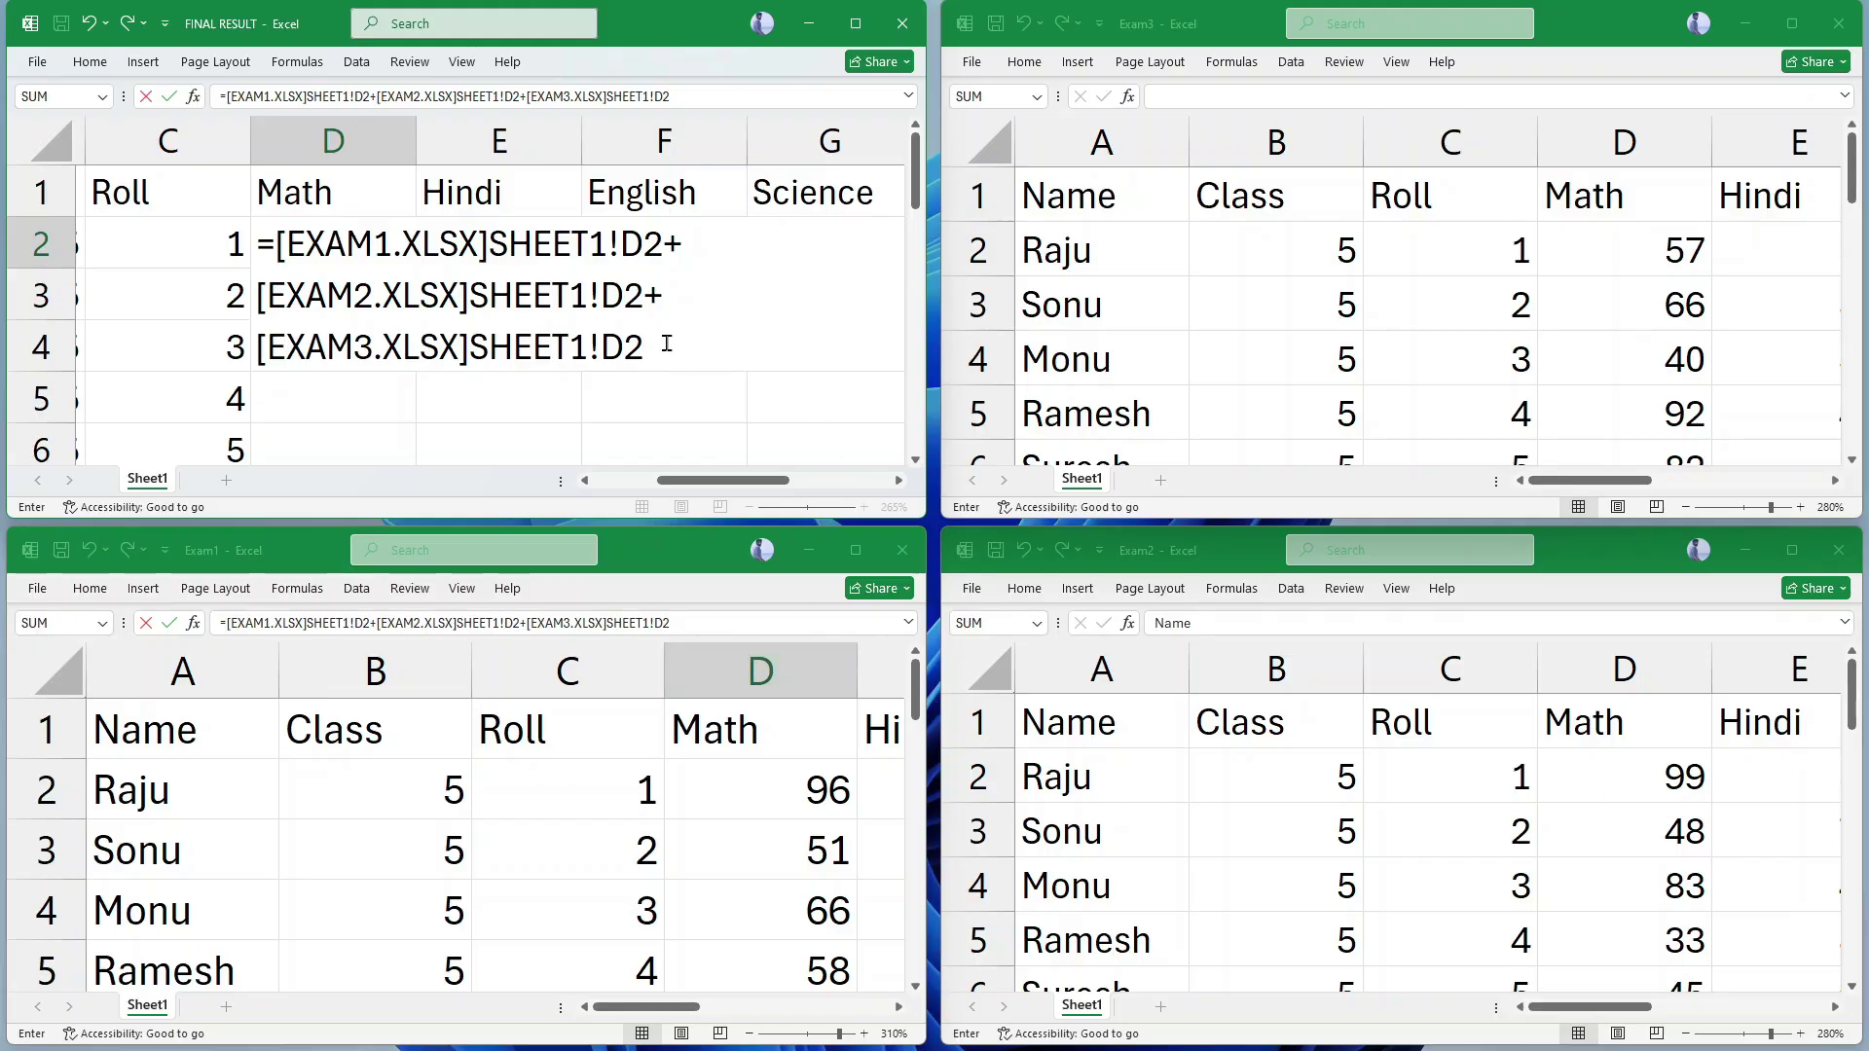
key(Return)
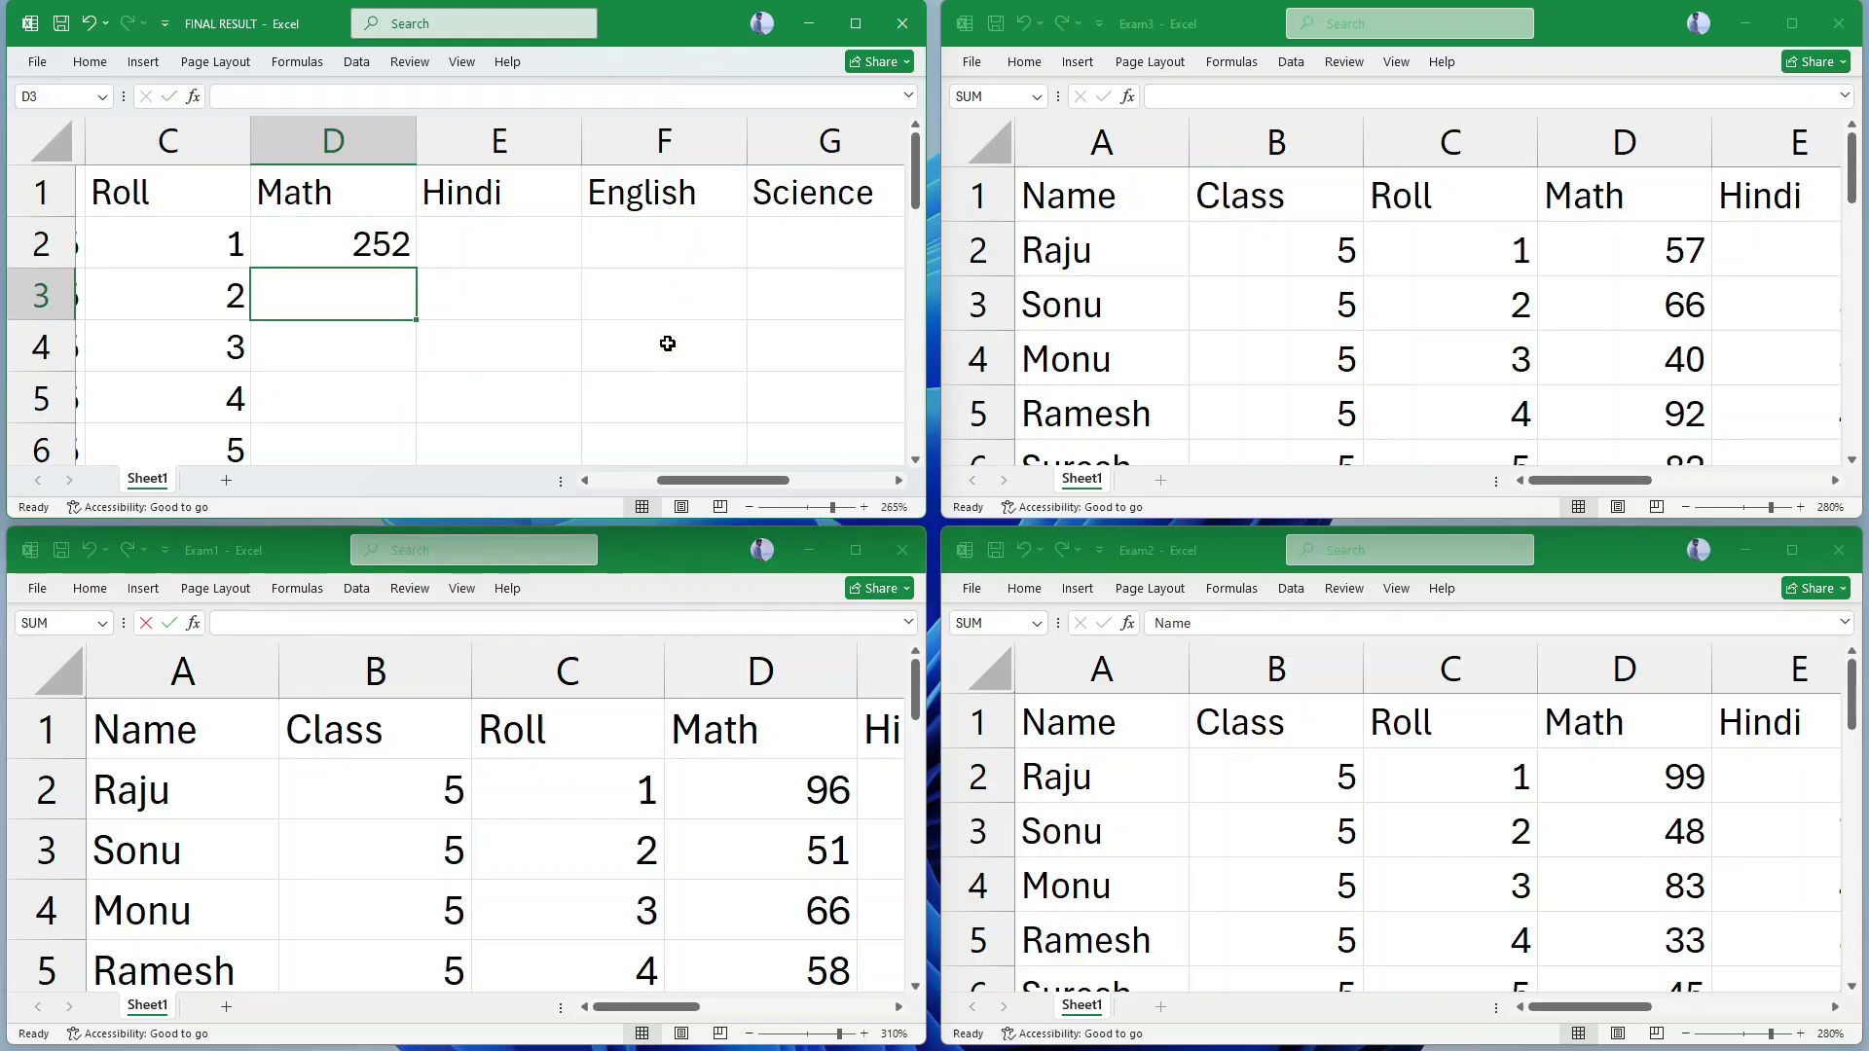
Step: Change the first student's Math mark in cell D2 of the Exam1 workbook to 90
click(360, 255)
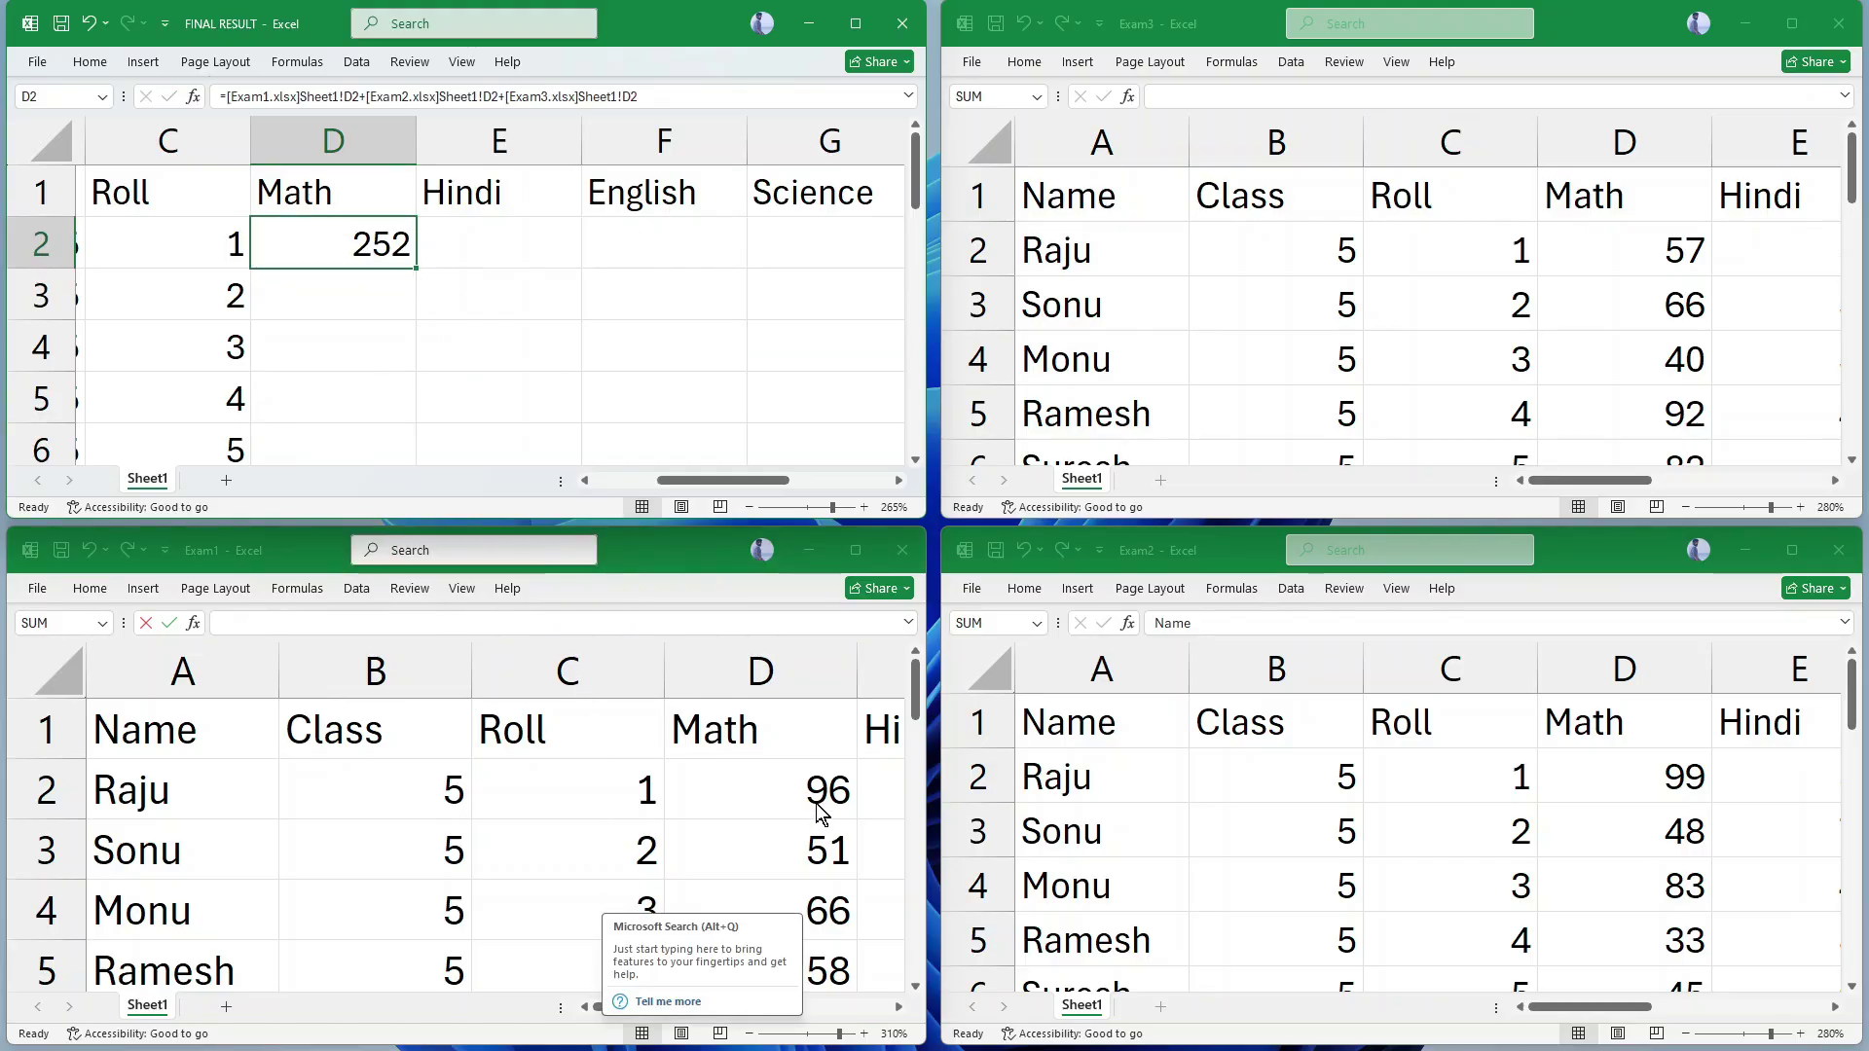
click(768, 781)
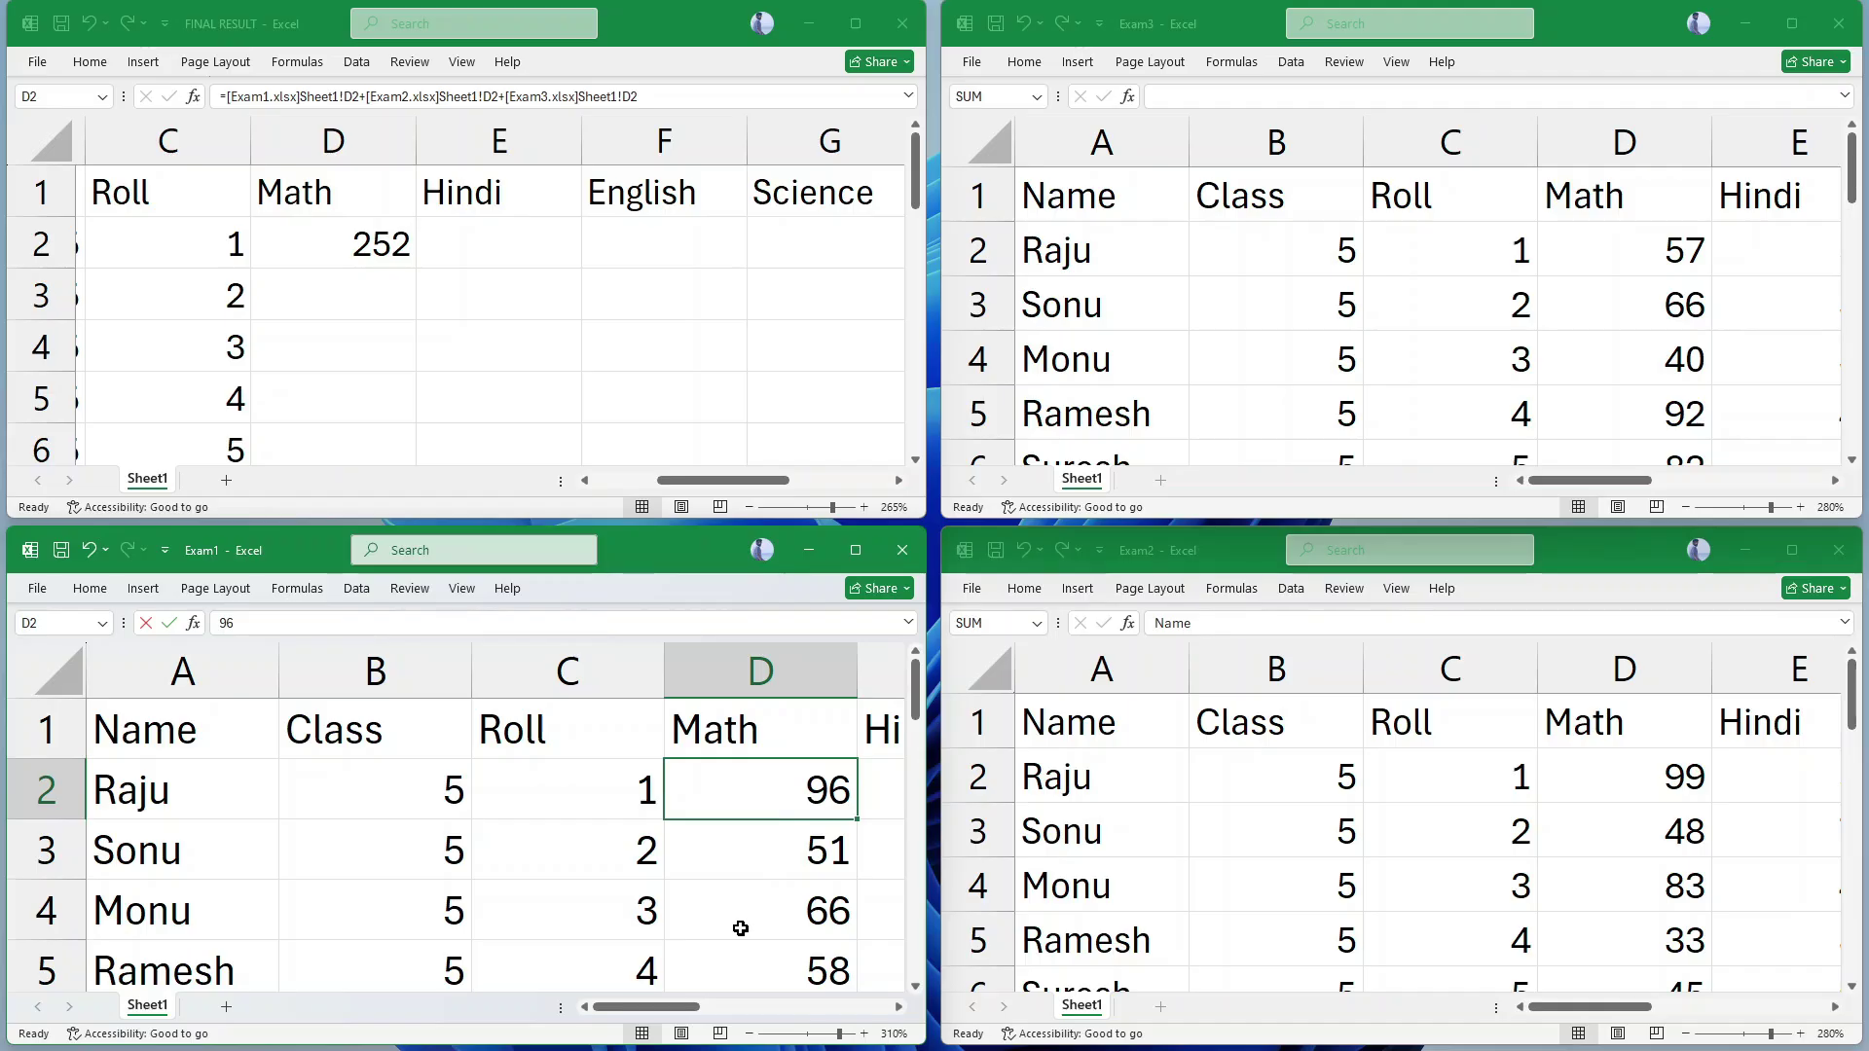
text(90)
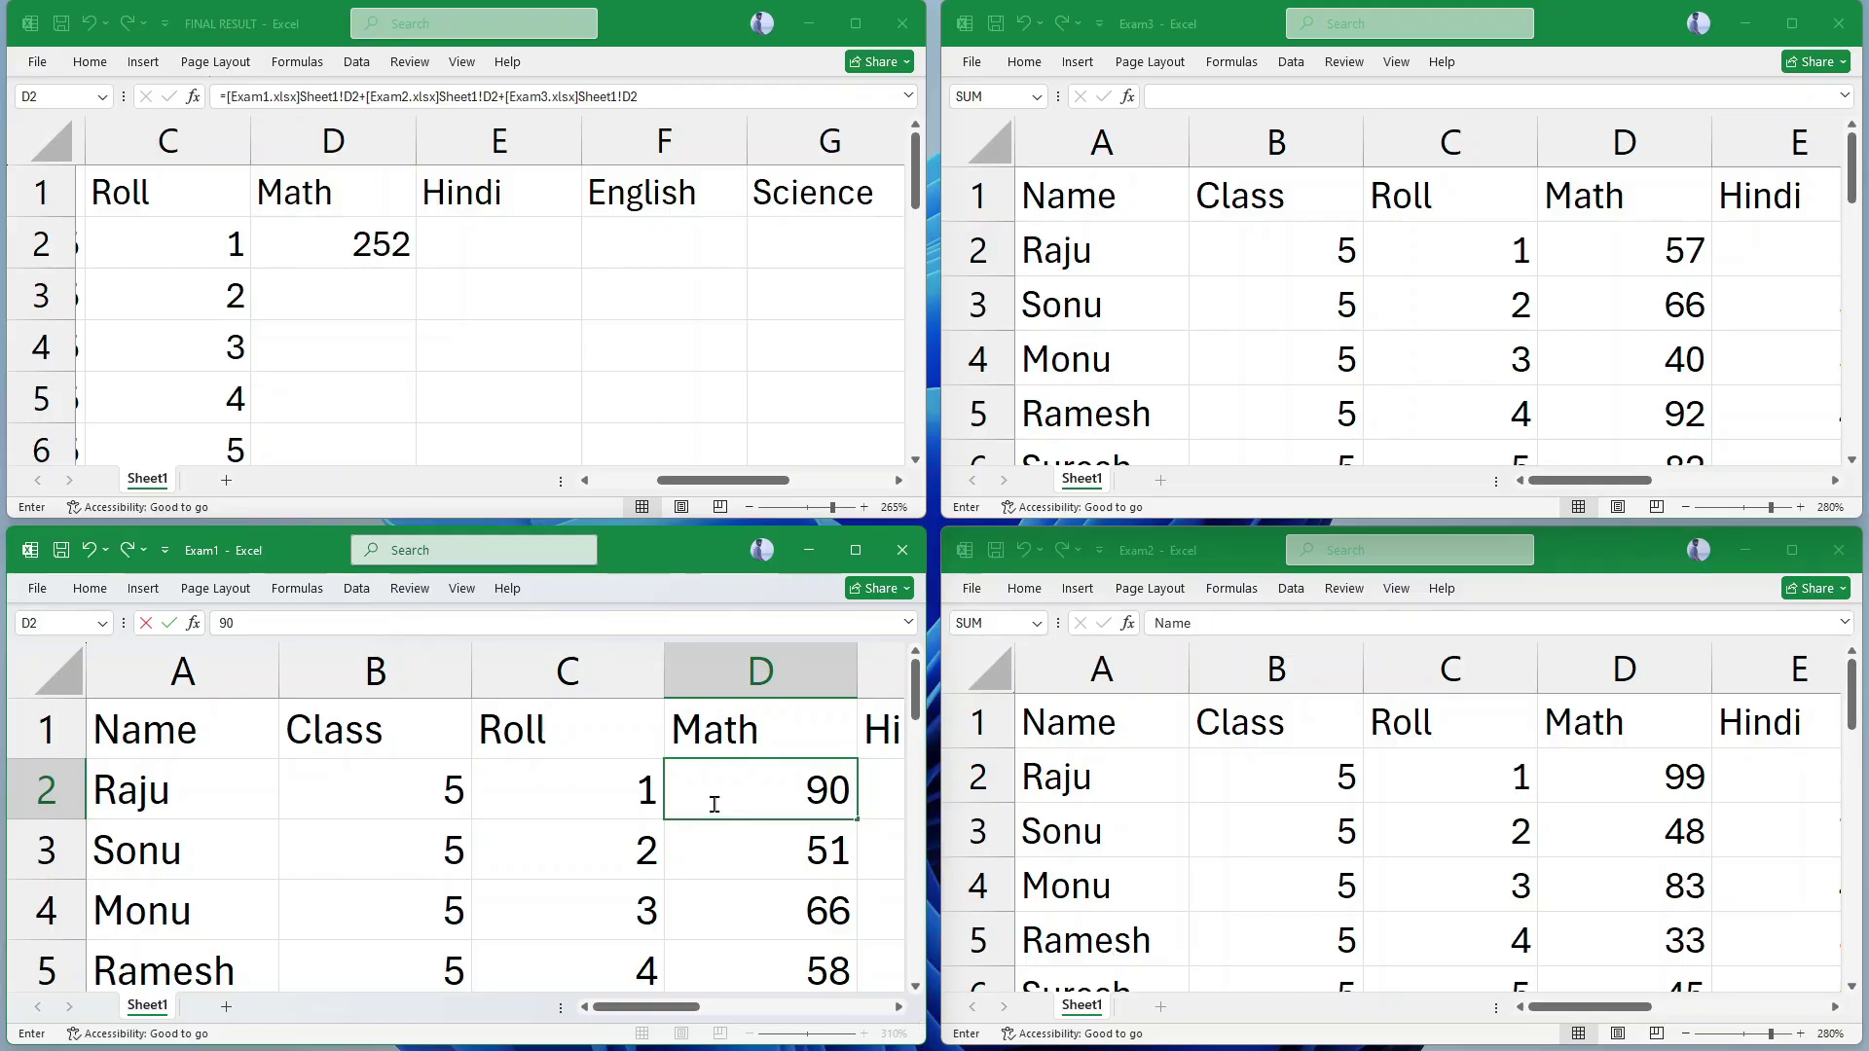
key(Return)
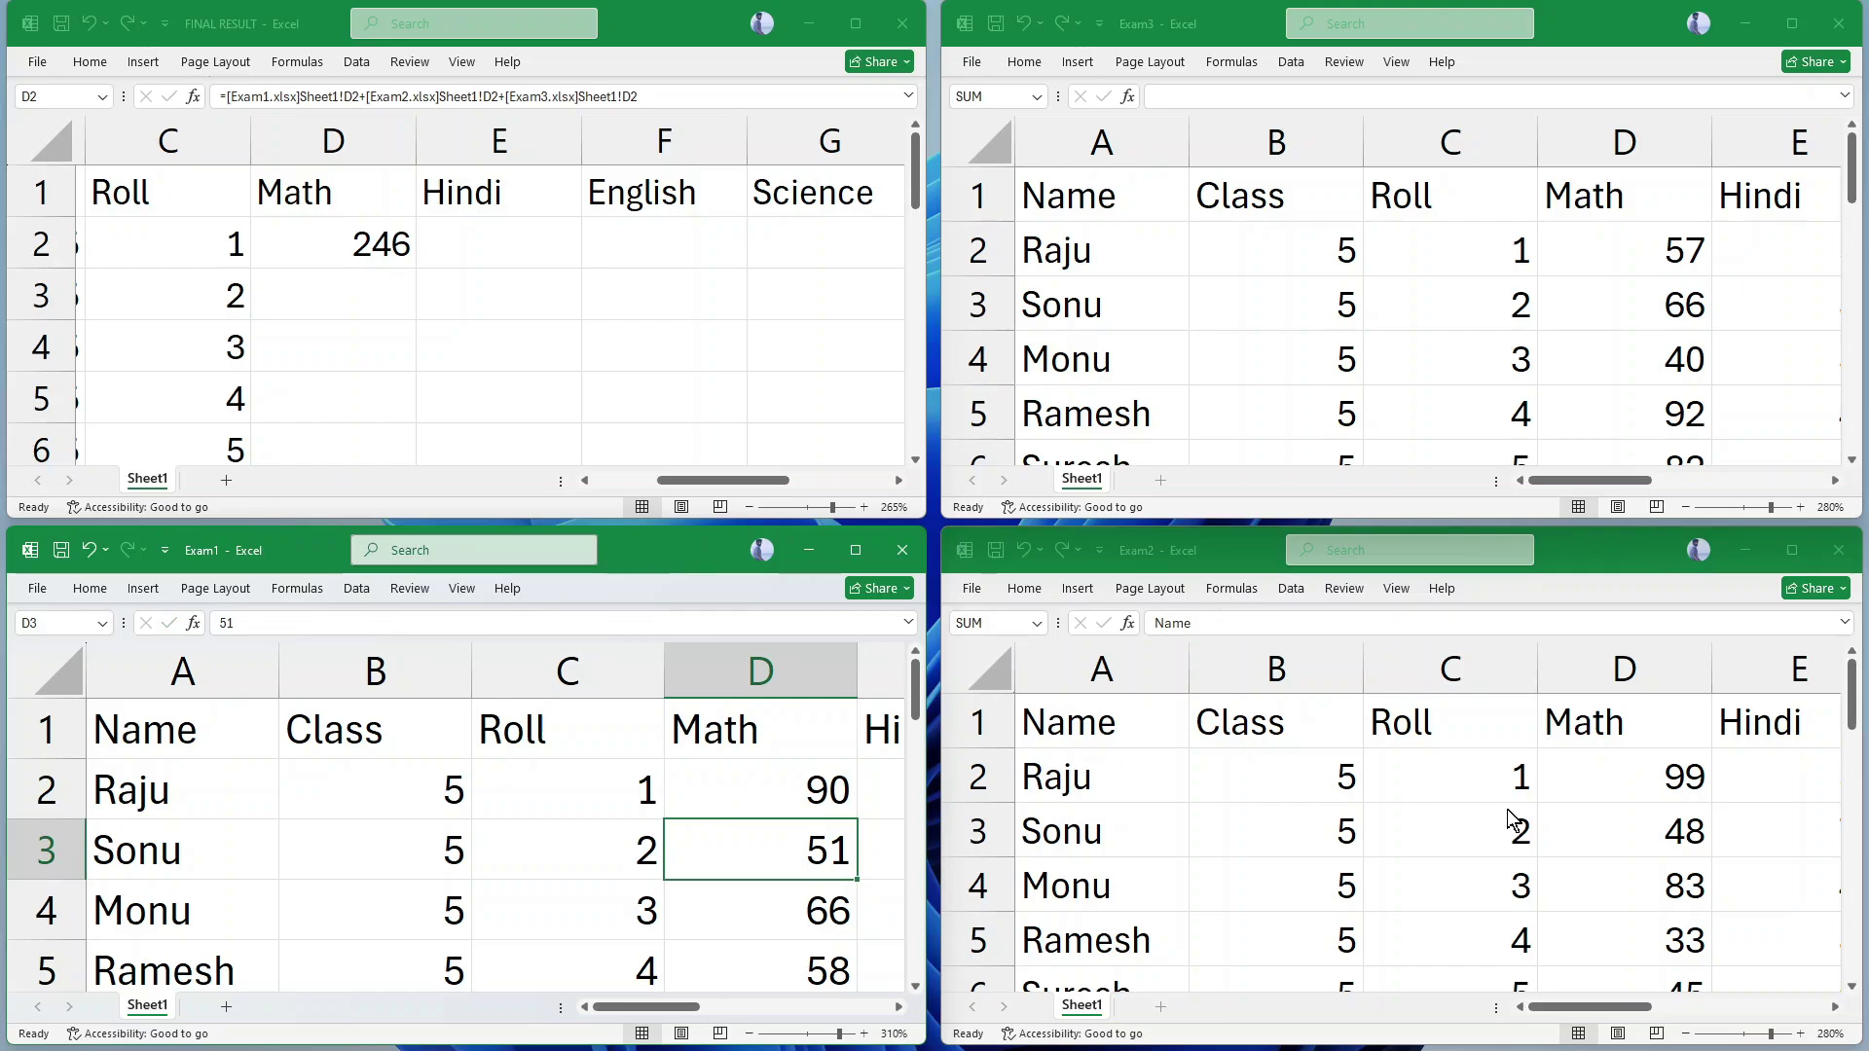
Step: Change the first student's Math mark in cell D2 to 80 in both the Exam2 and Exam3 workbooks
click(1621, 780)
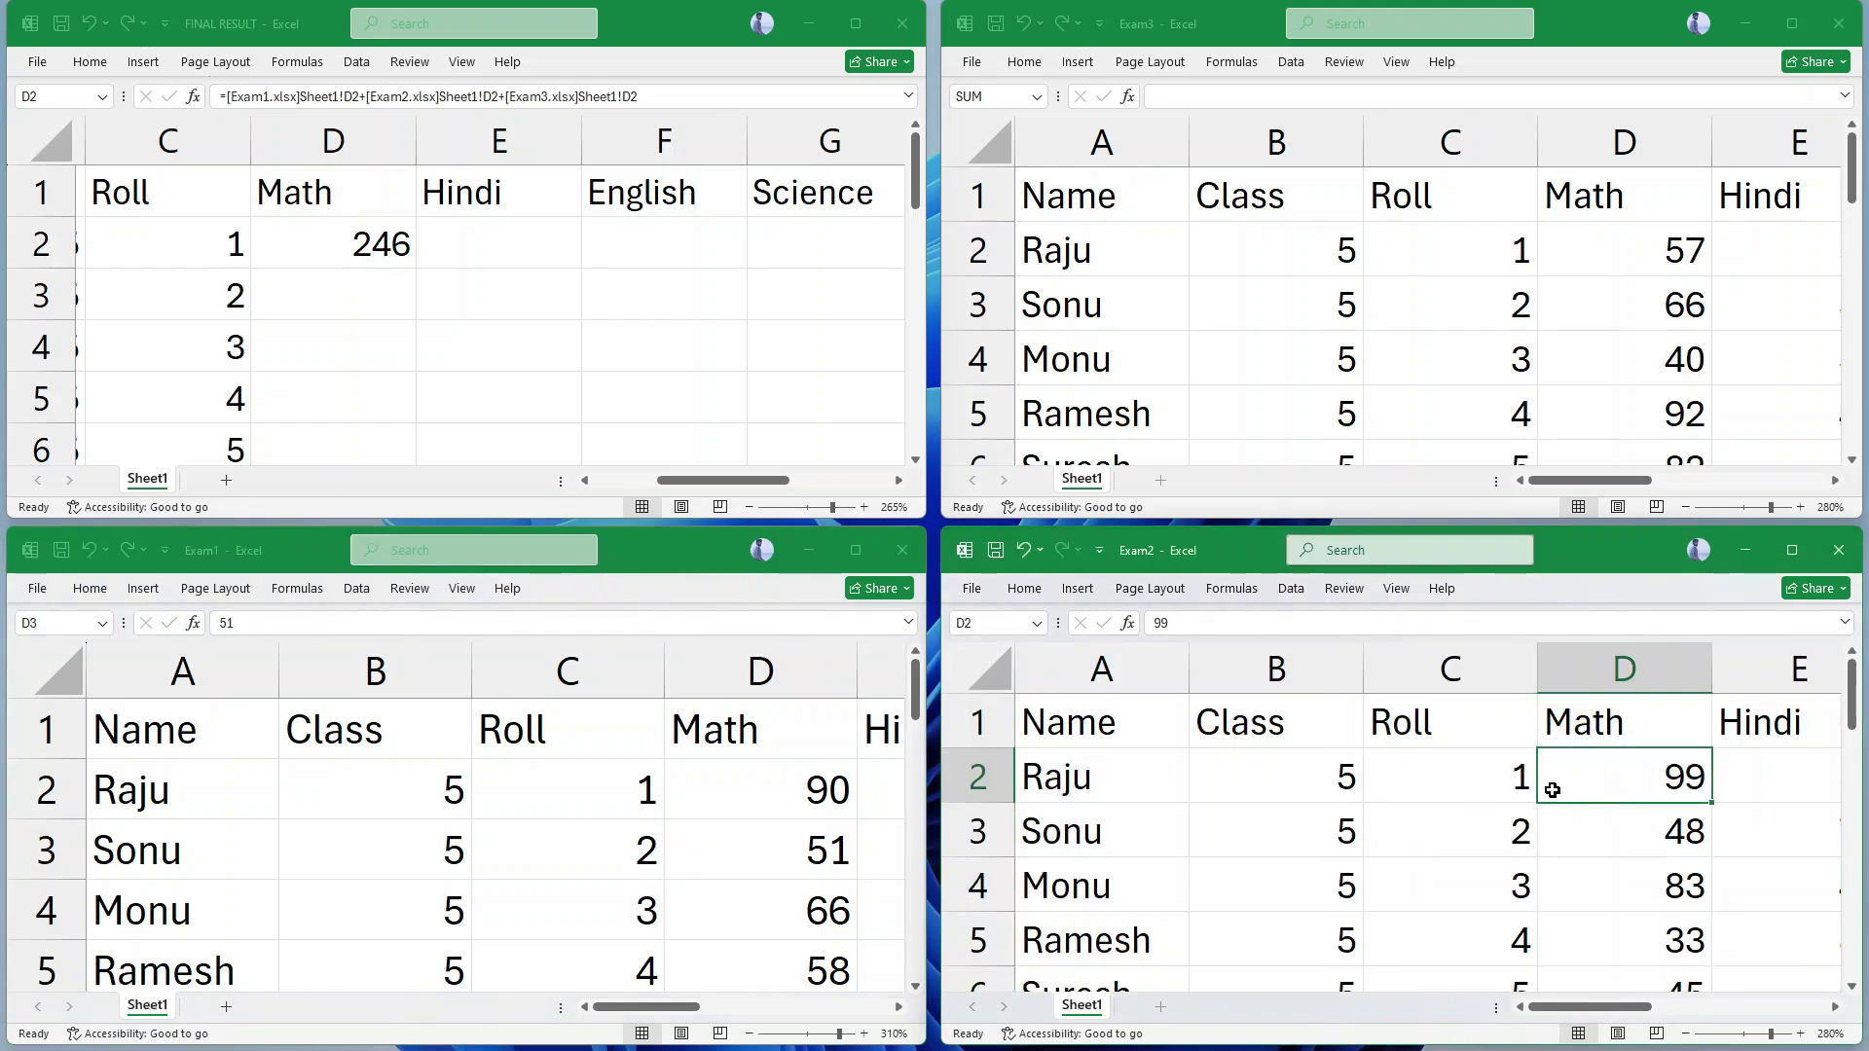
text(80)
key(Return)
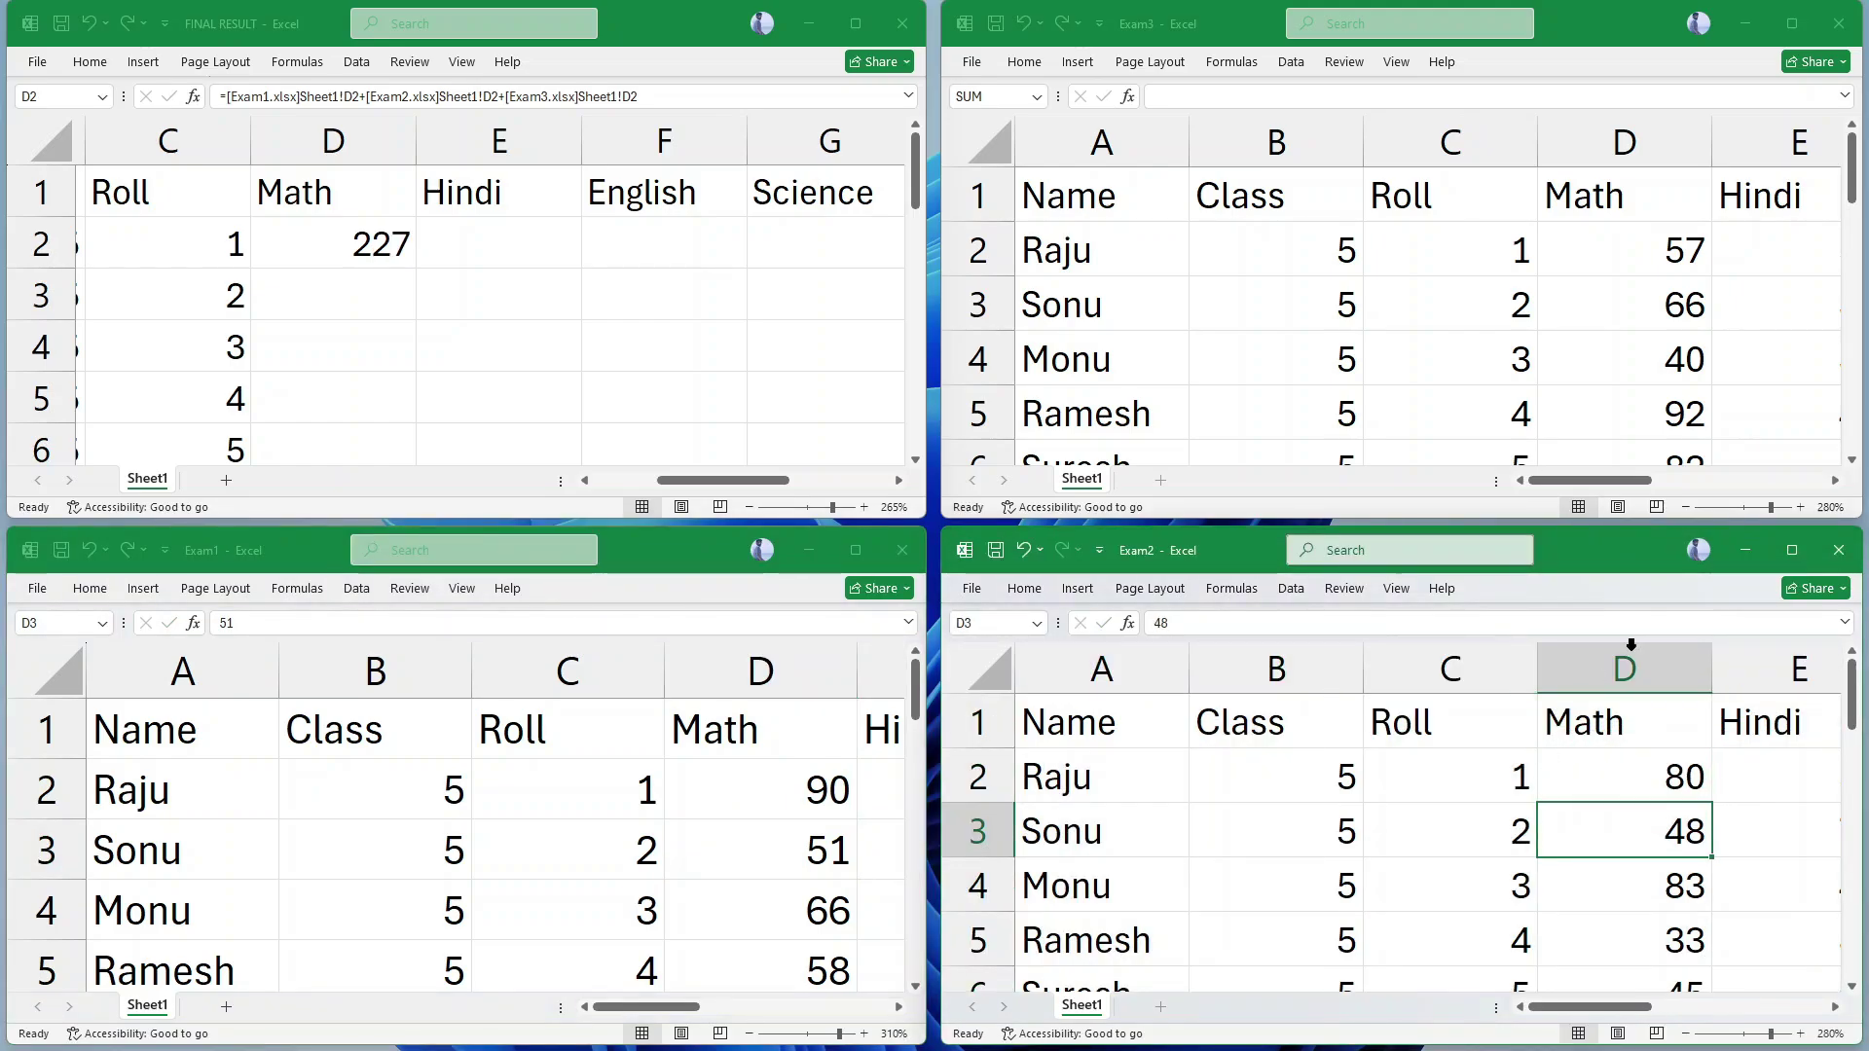
click(1698, 259)
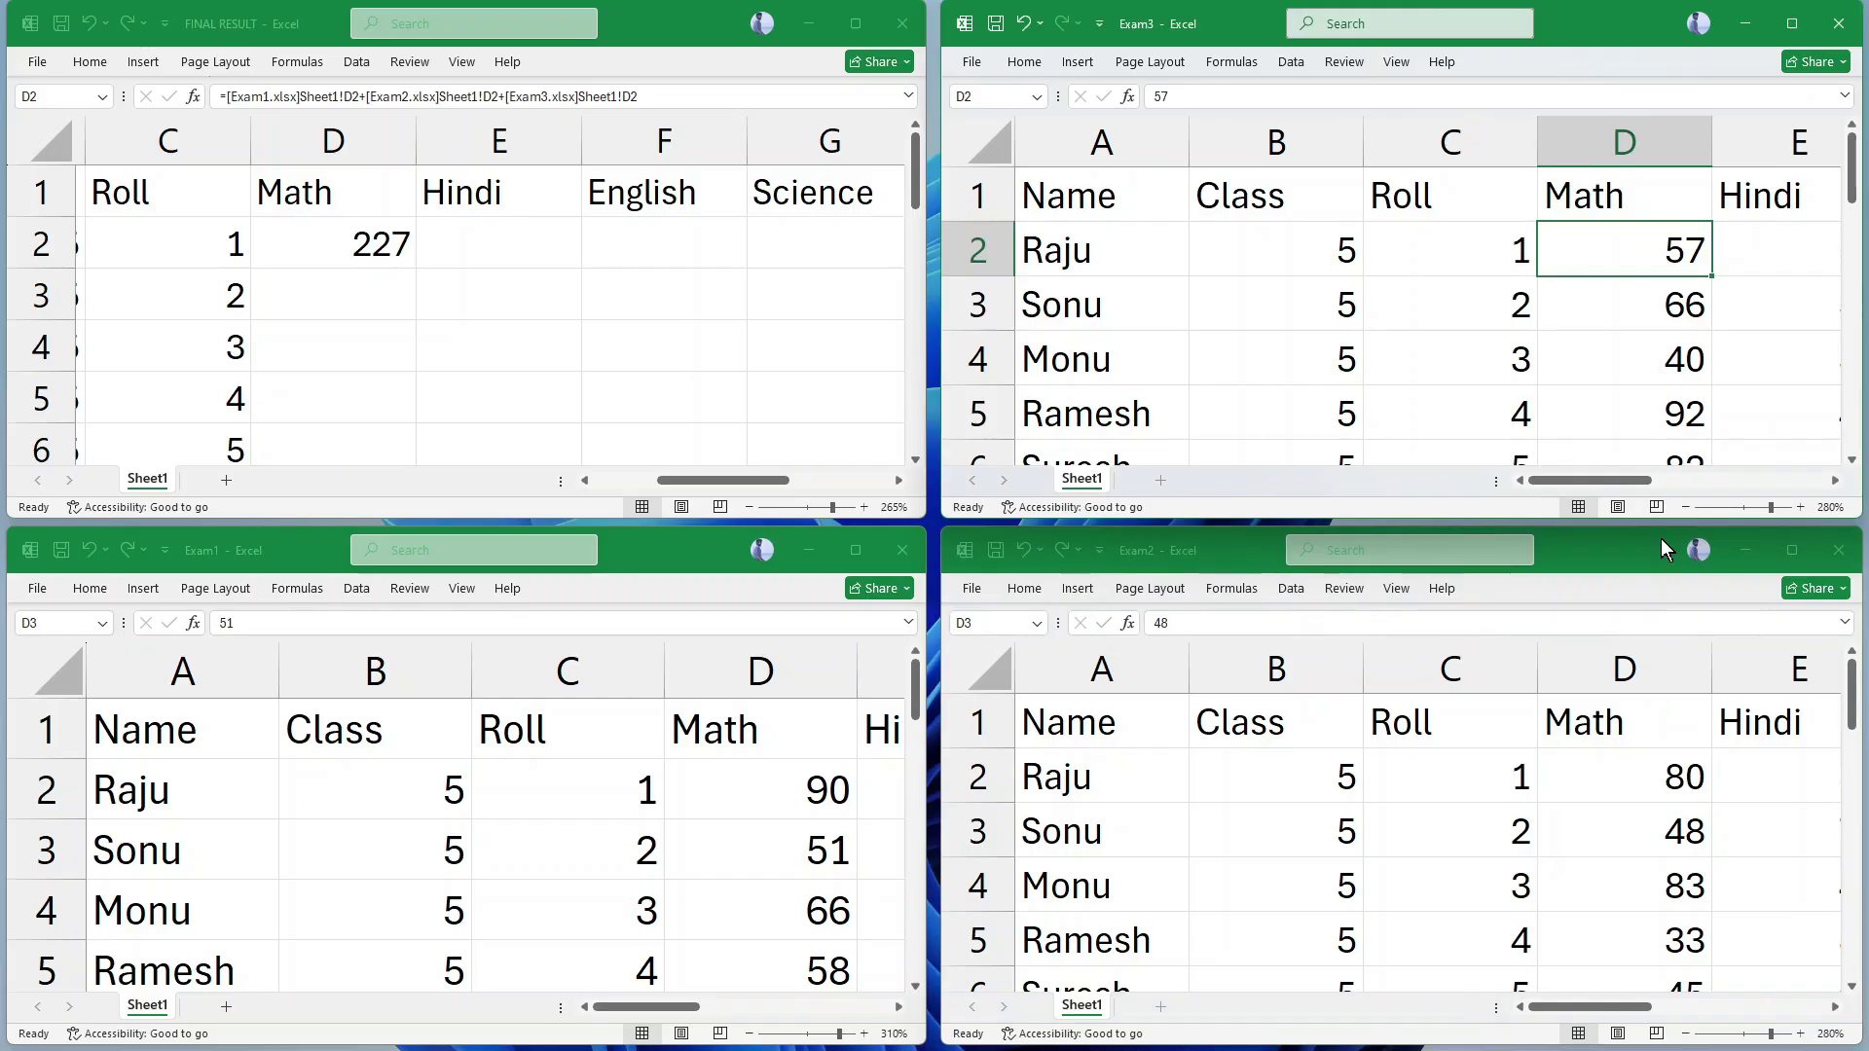
text(80)
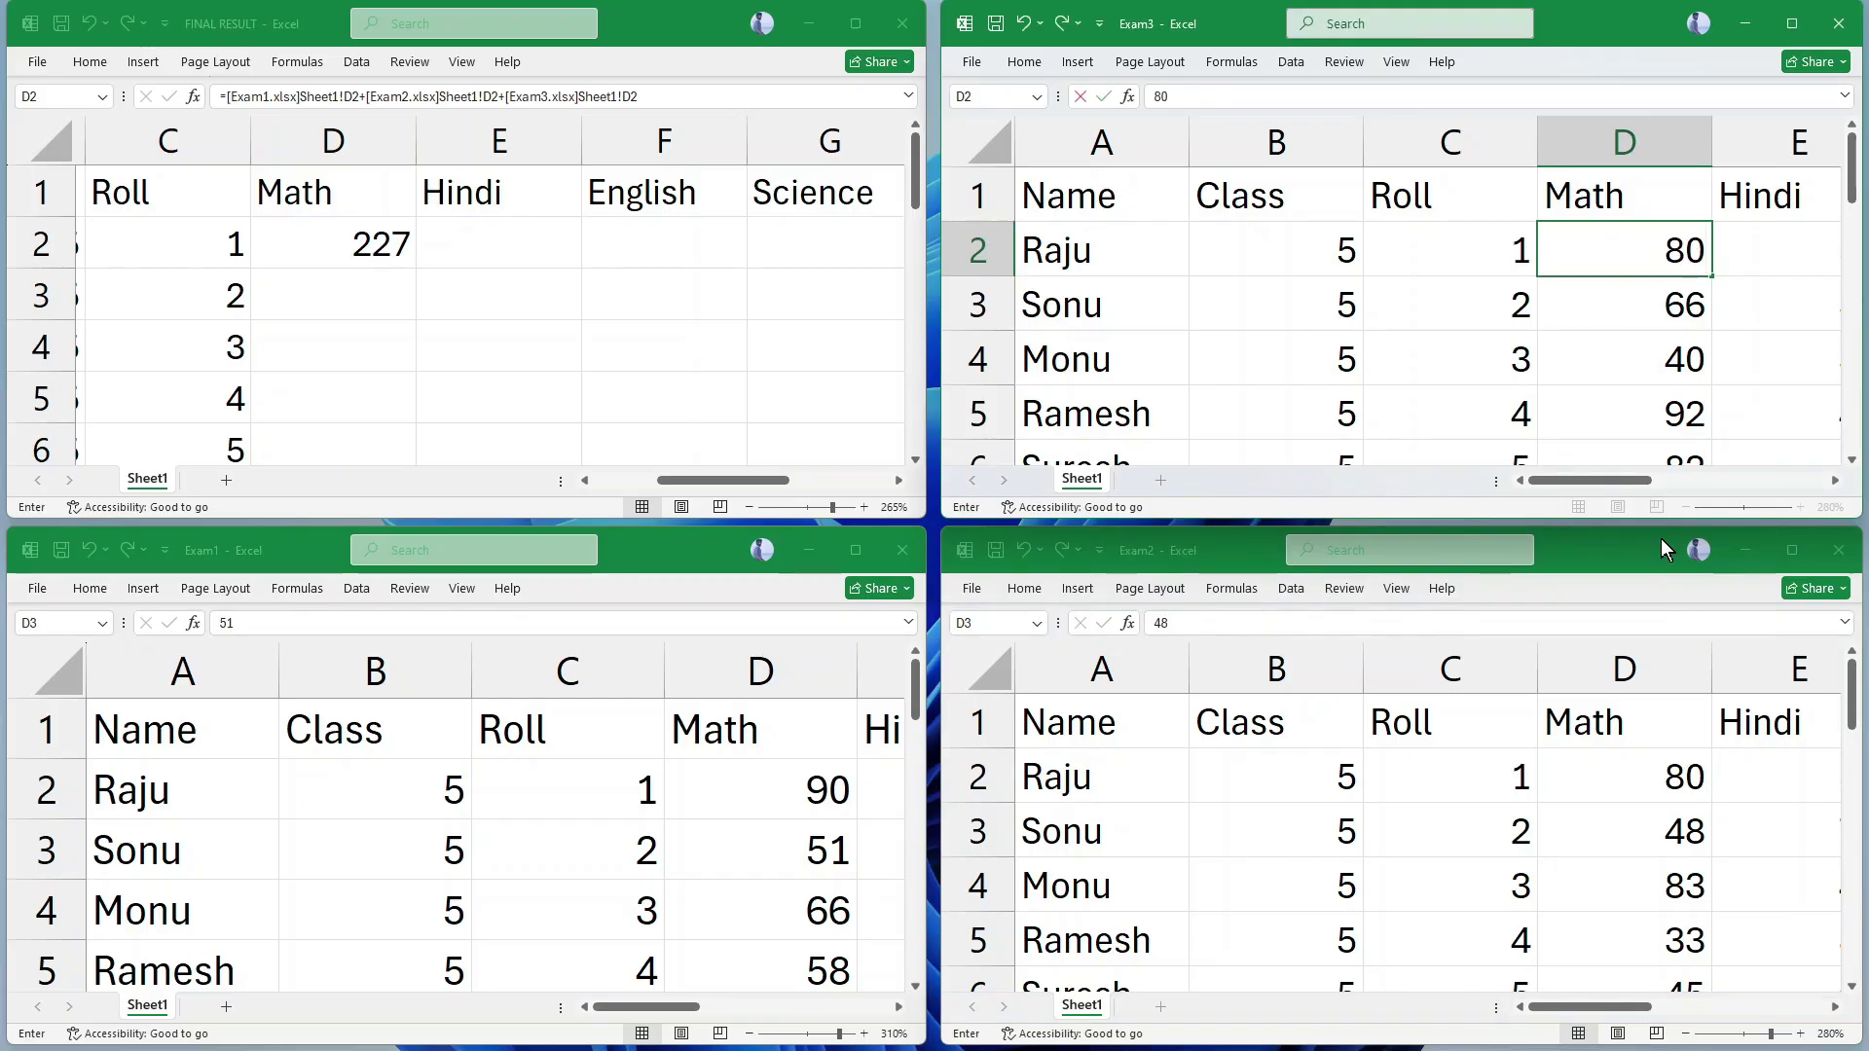
key(Return)
Step: Maximize the FINAL RESULT window and fill the D2 formula down to row 11 and across to the S.Sc column, covering D2:H11
click(397, 259)
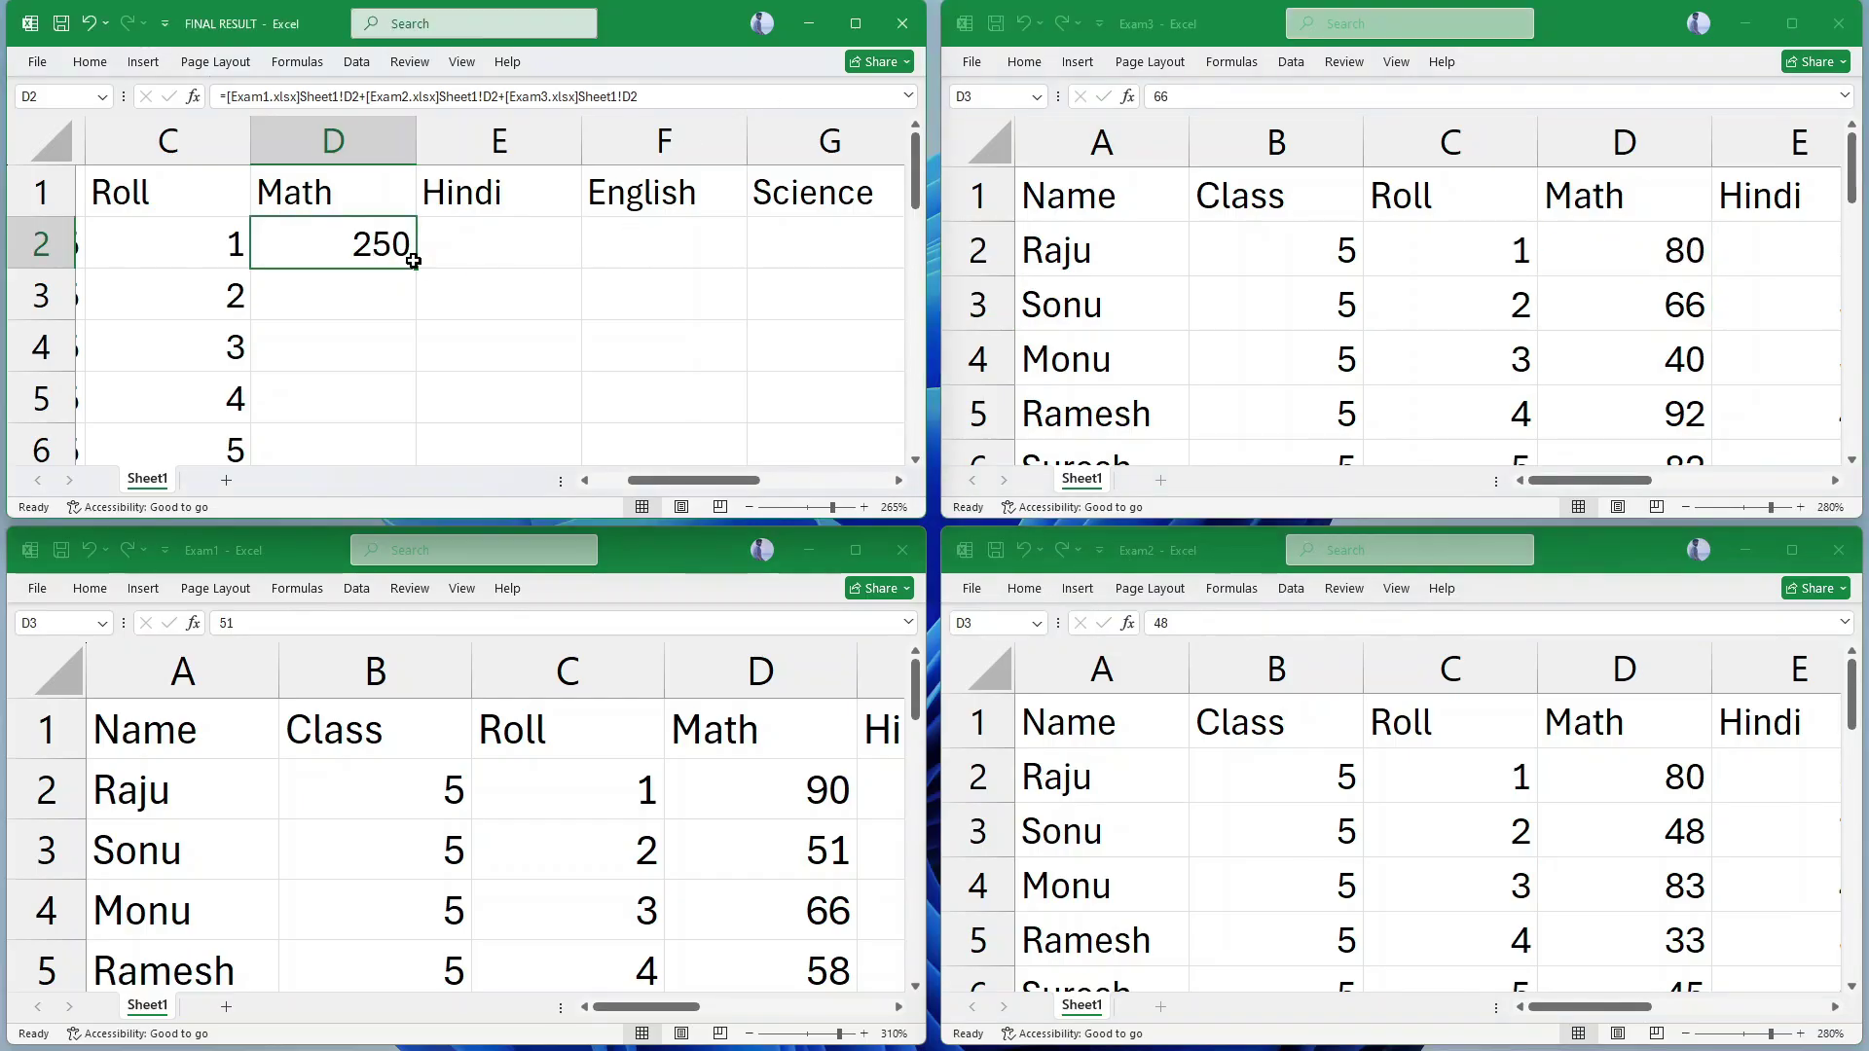
click(844, 27)
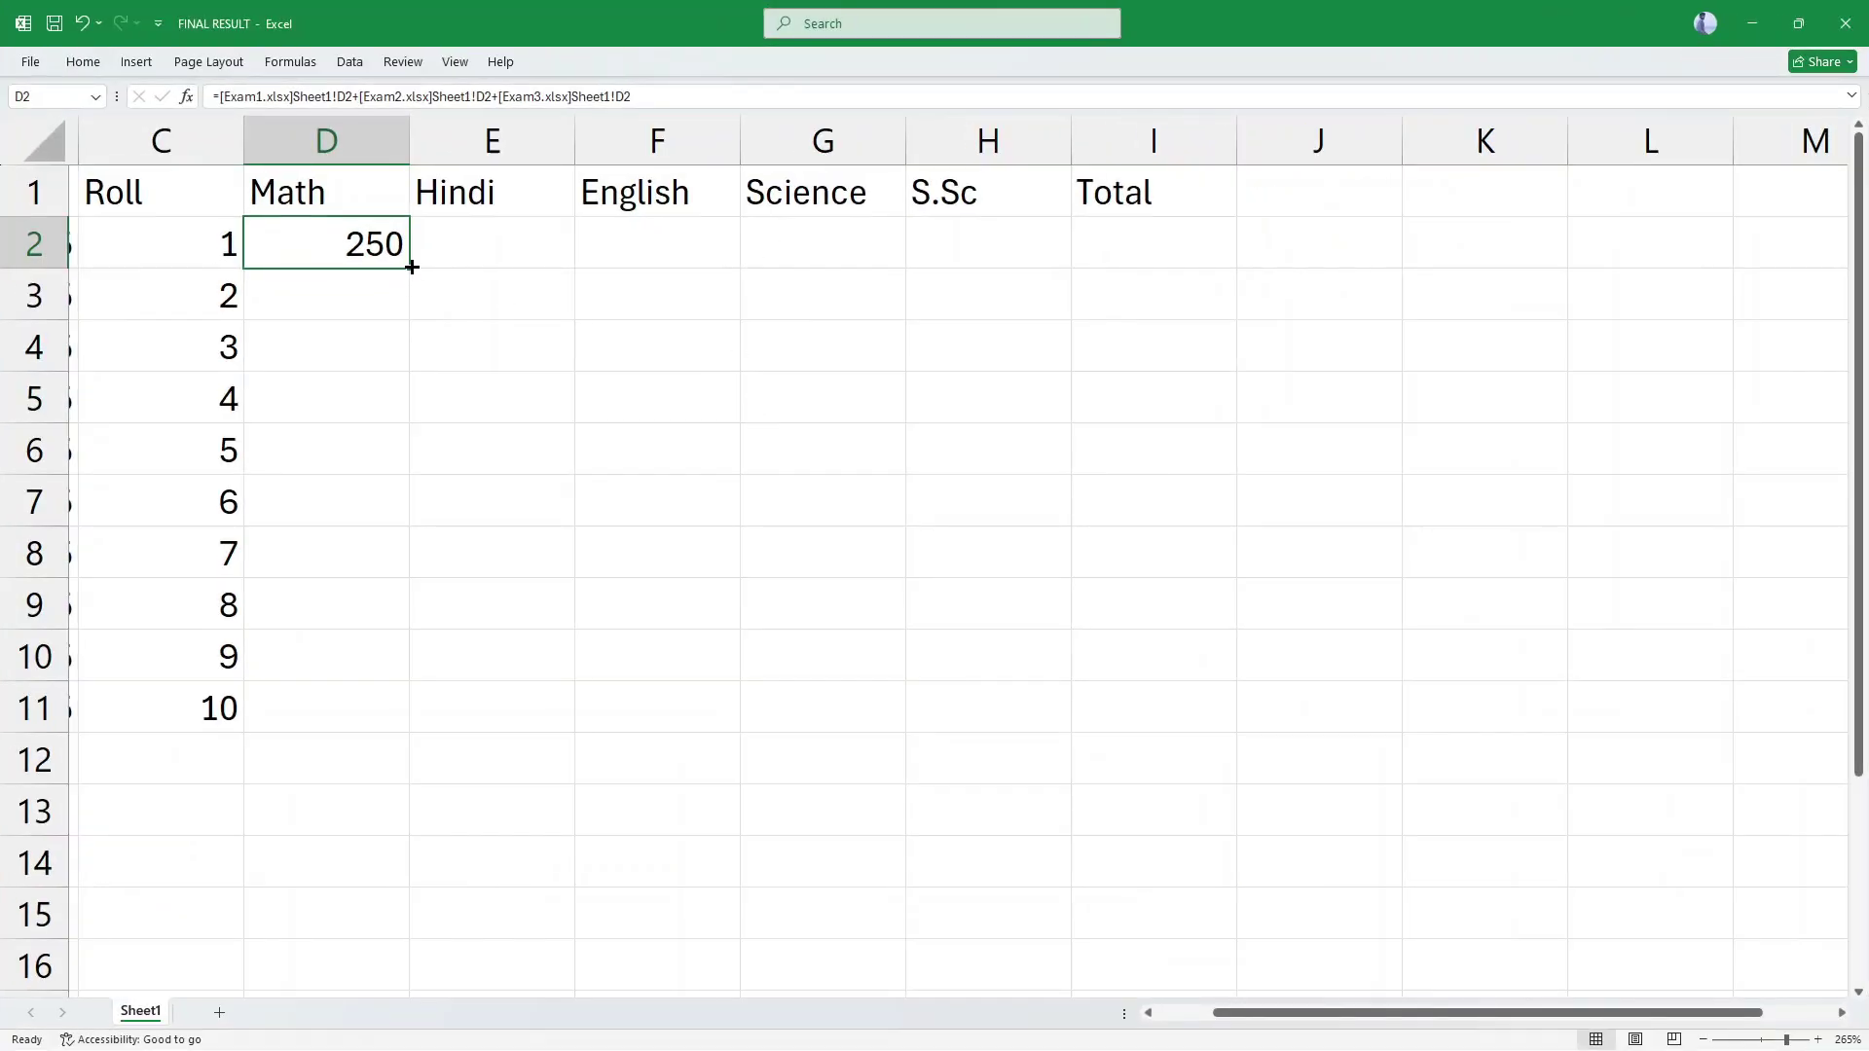
drag(410, 268, 501, 724)
drag(740, 718, 681, 701)
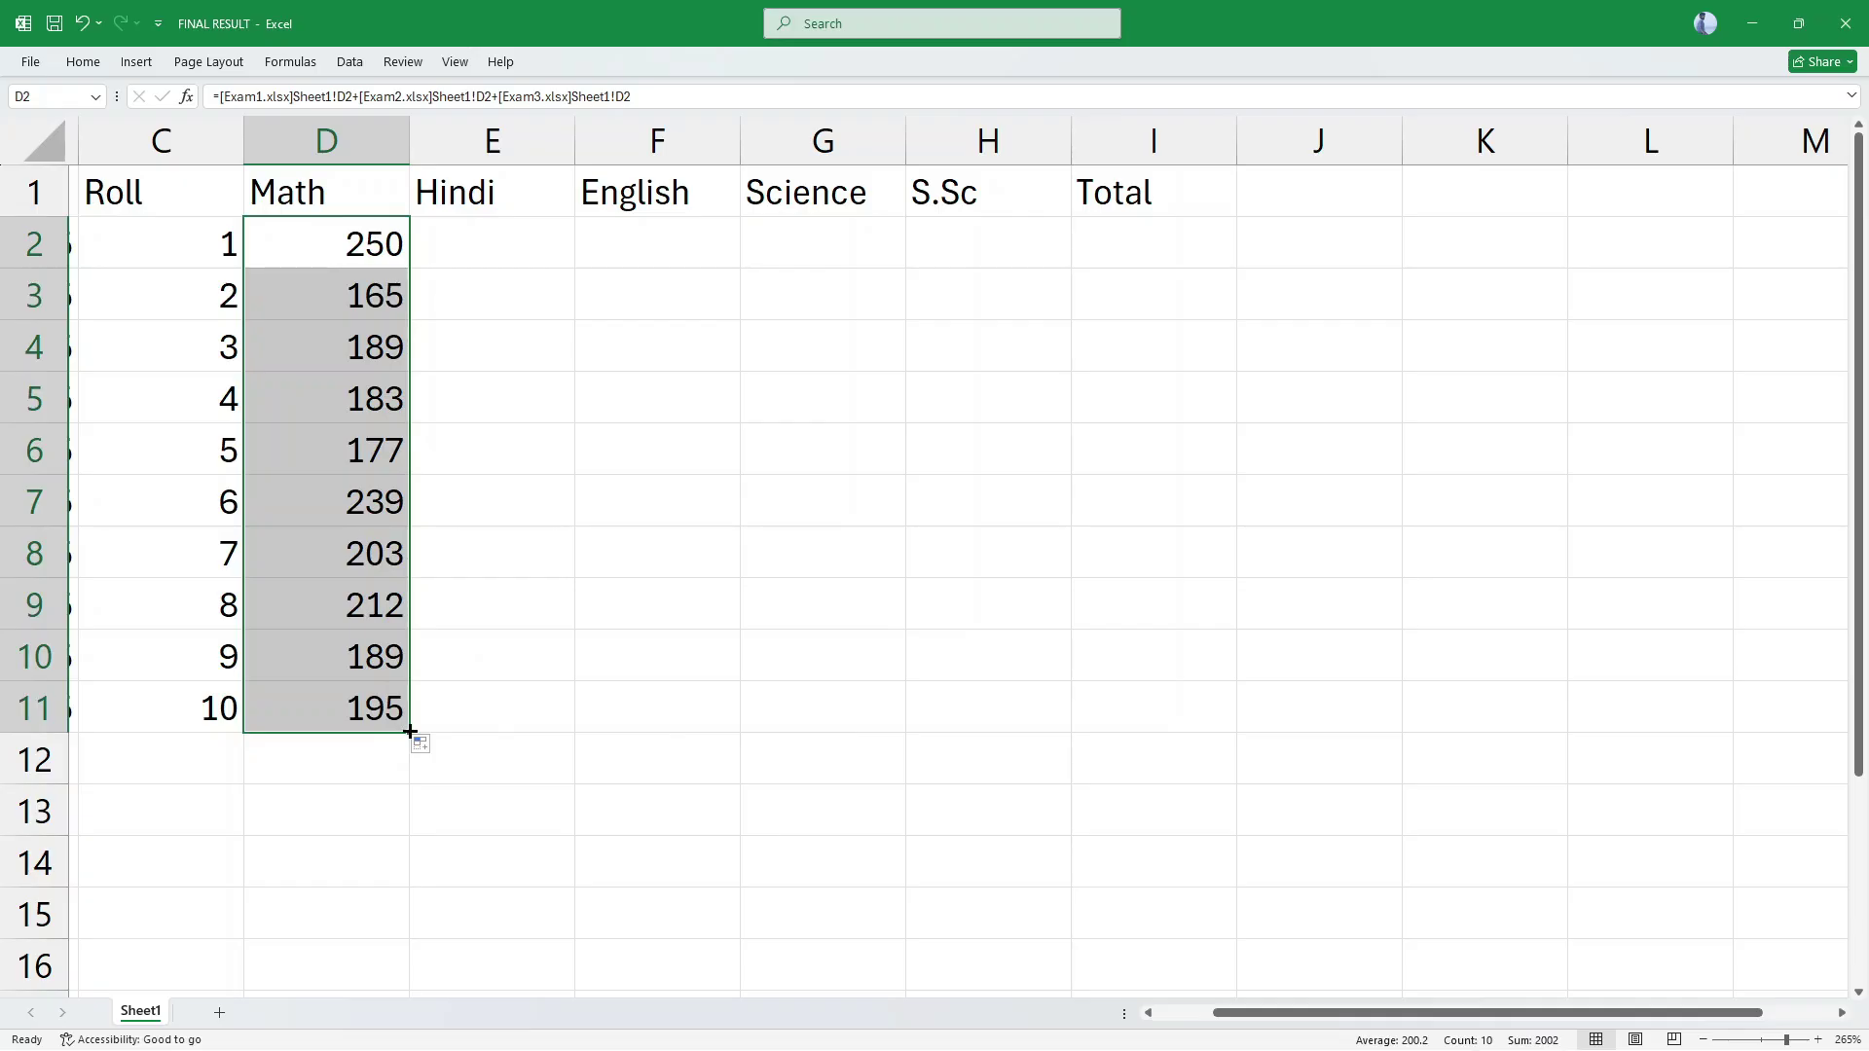
drag(410, 732, 1020, 736)
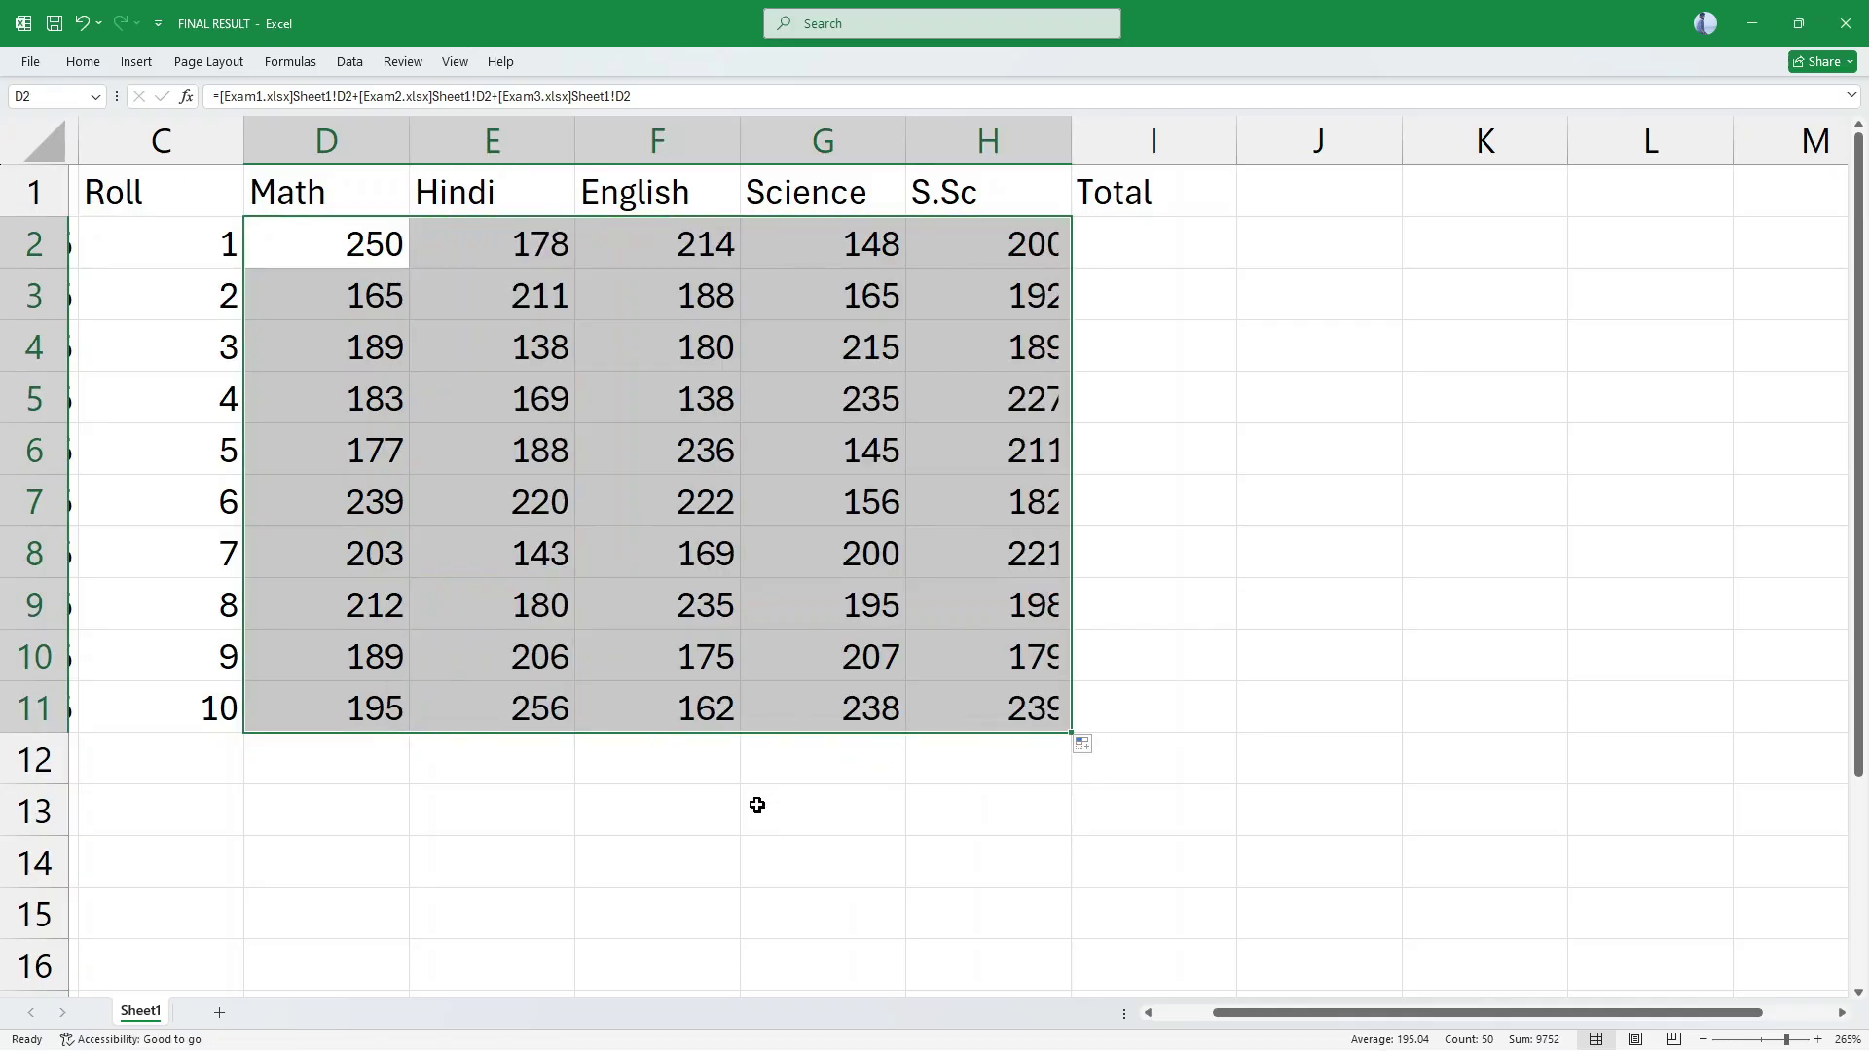
Step: AutoSum the subject marks in D2:H11 into the Total column, I2:I11
drag(1247, 1012, 1101, 1034)
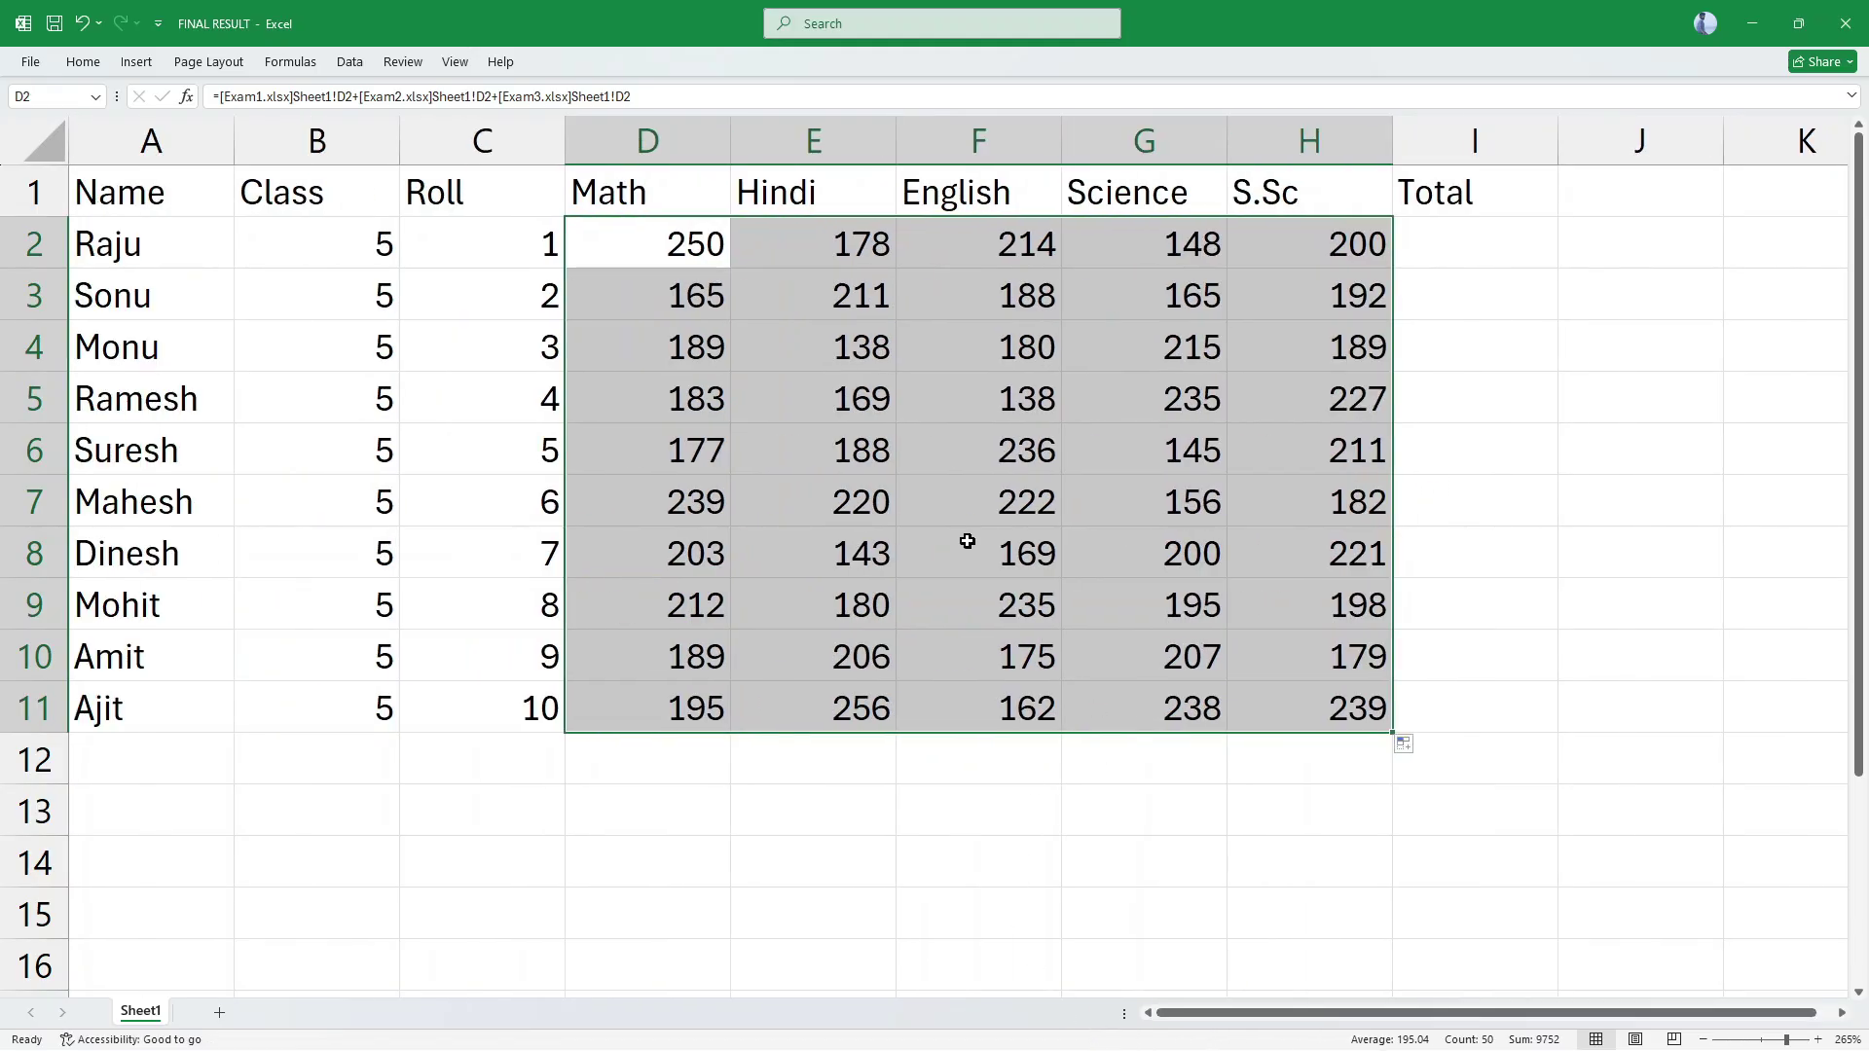
drag(667, 243, 1520, 721)
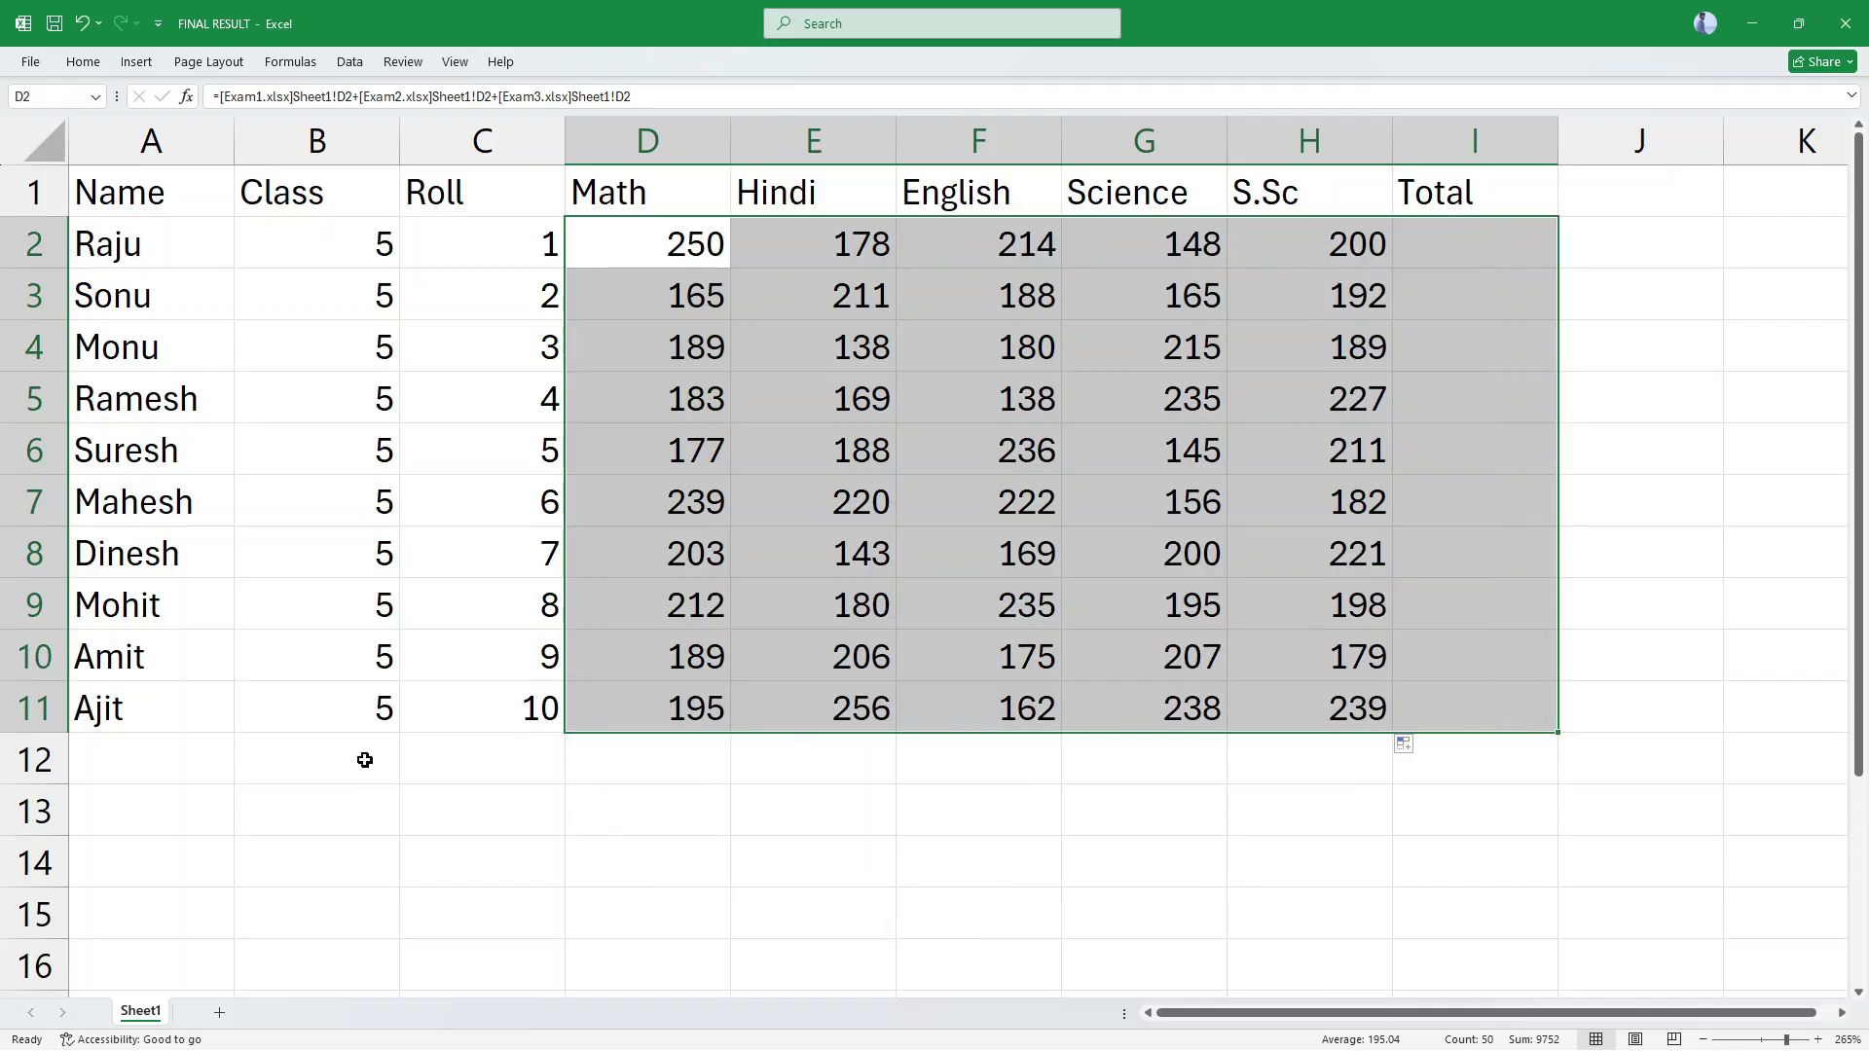
key(alt+equal)
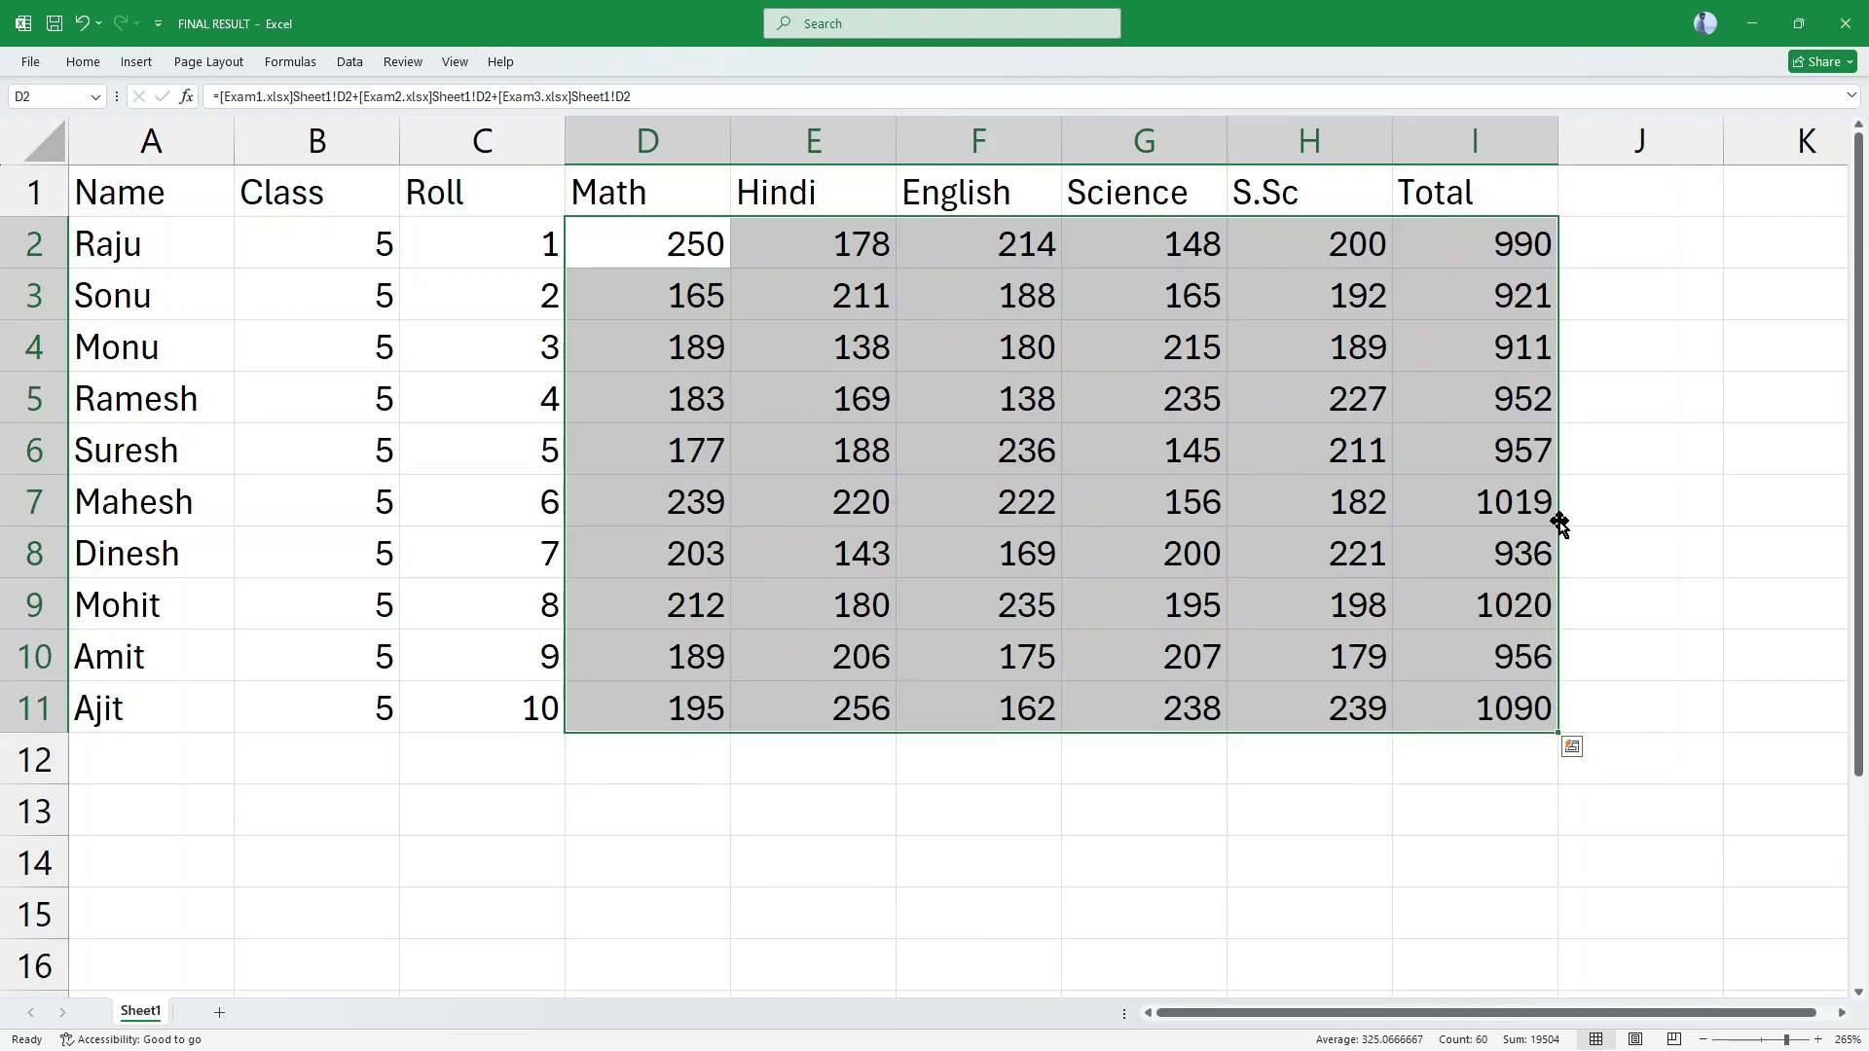
Step: Add the header Percentage in cell J1, beside the Total column
click(1664, 199)
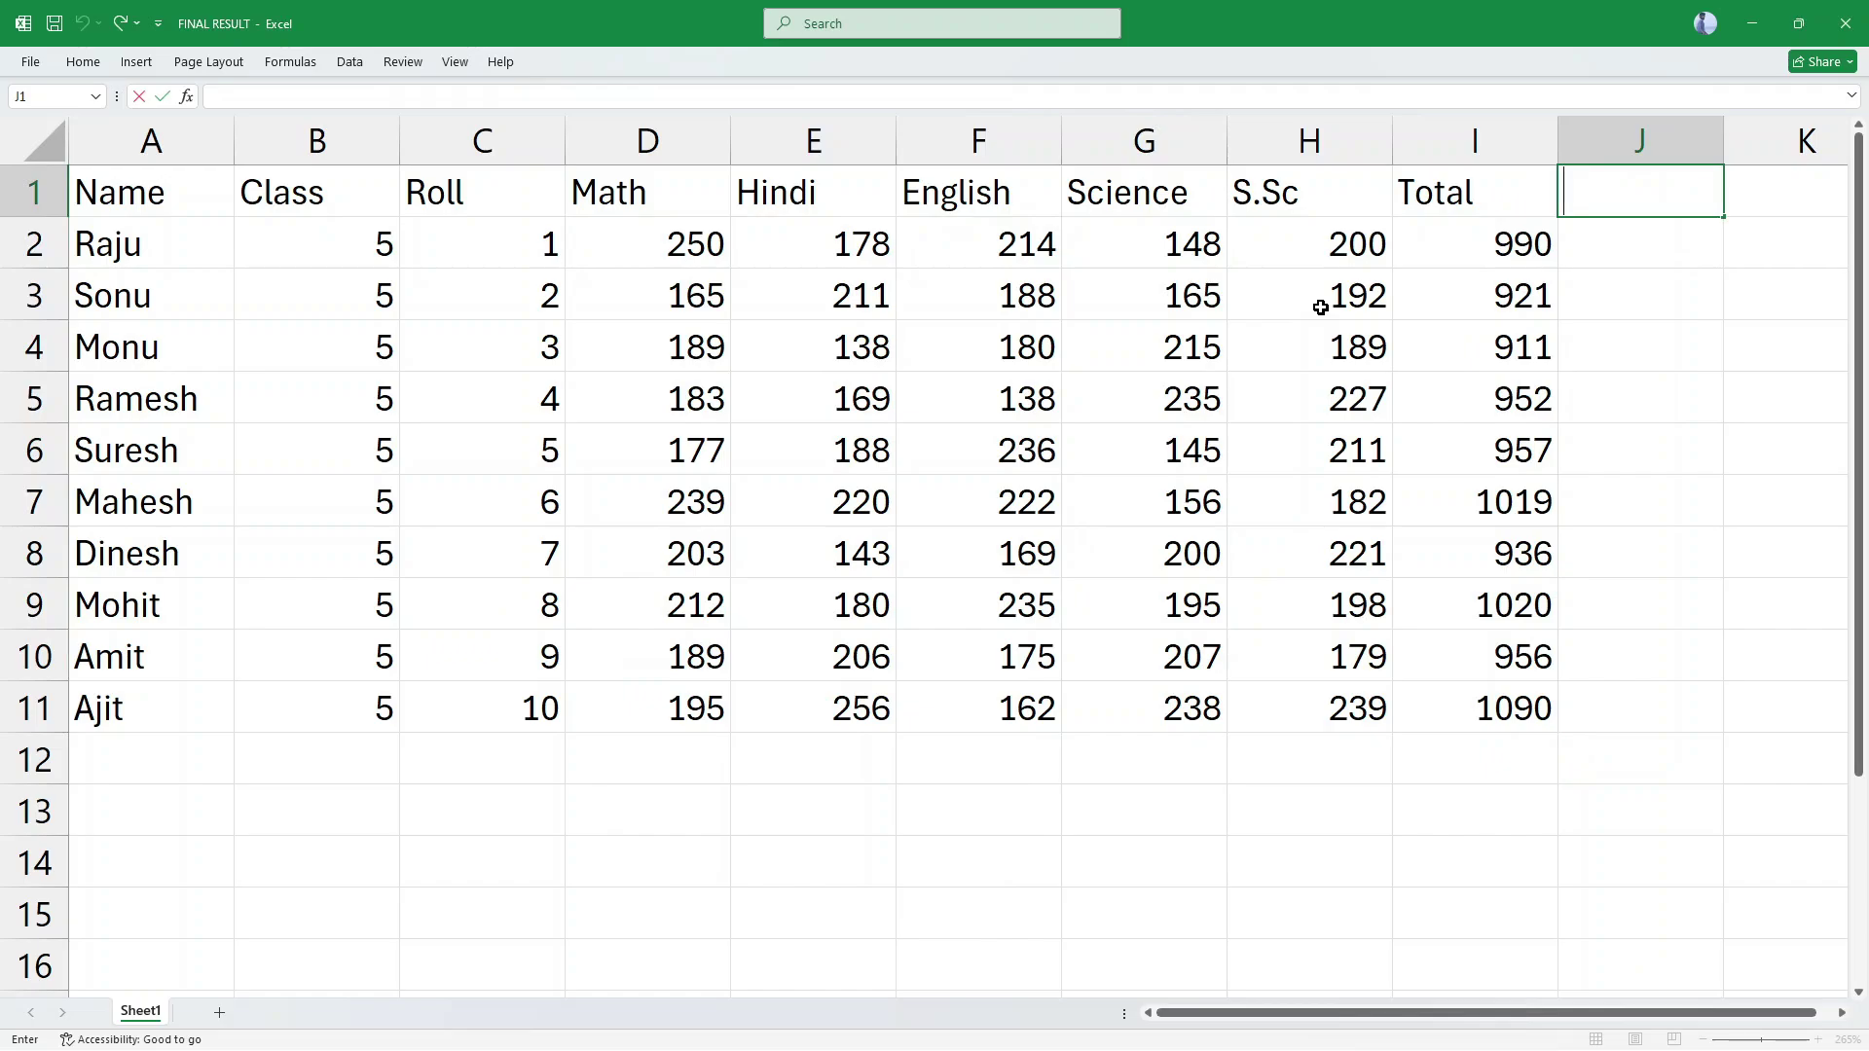
text(Percen)
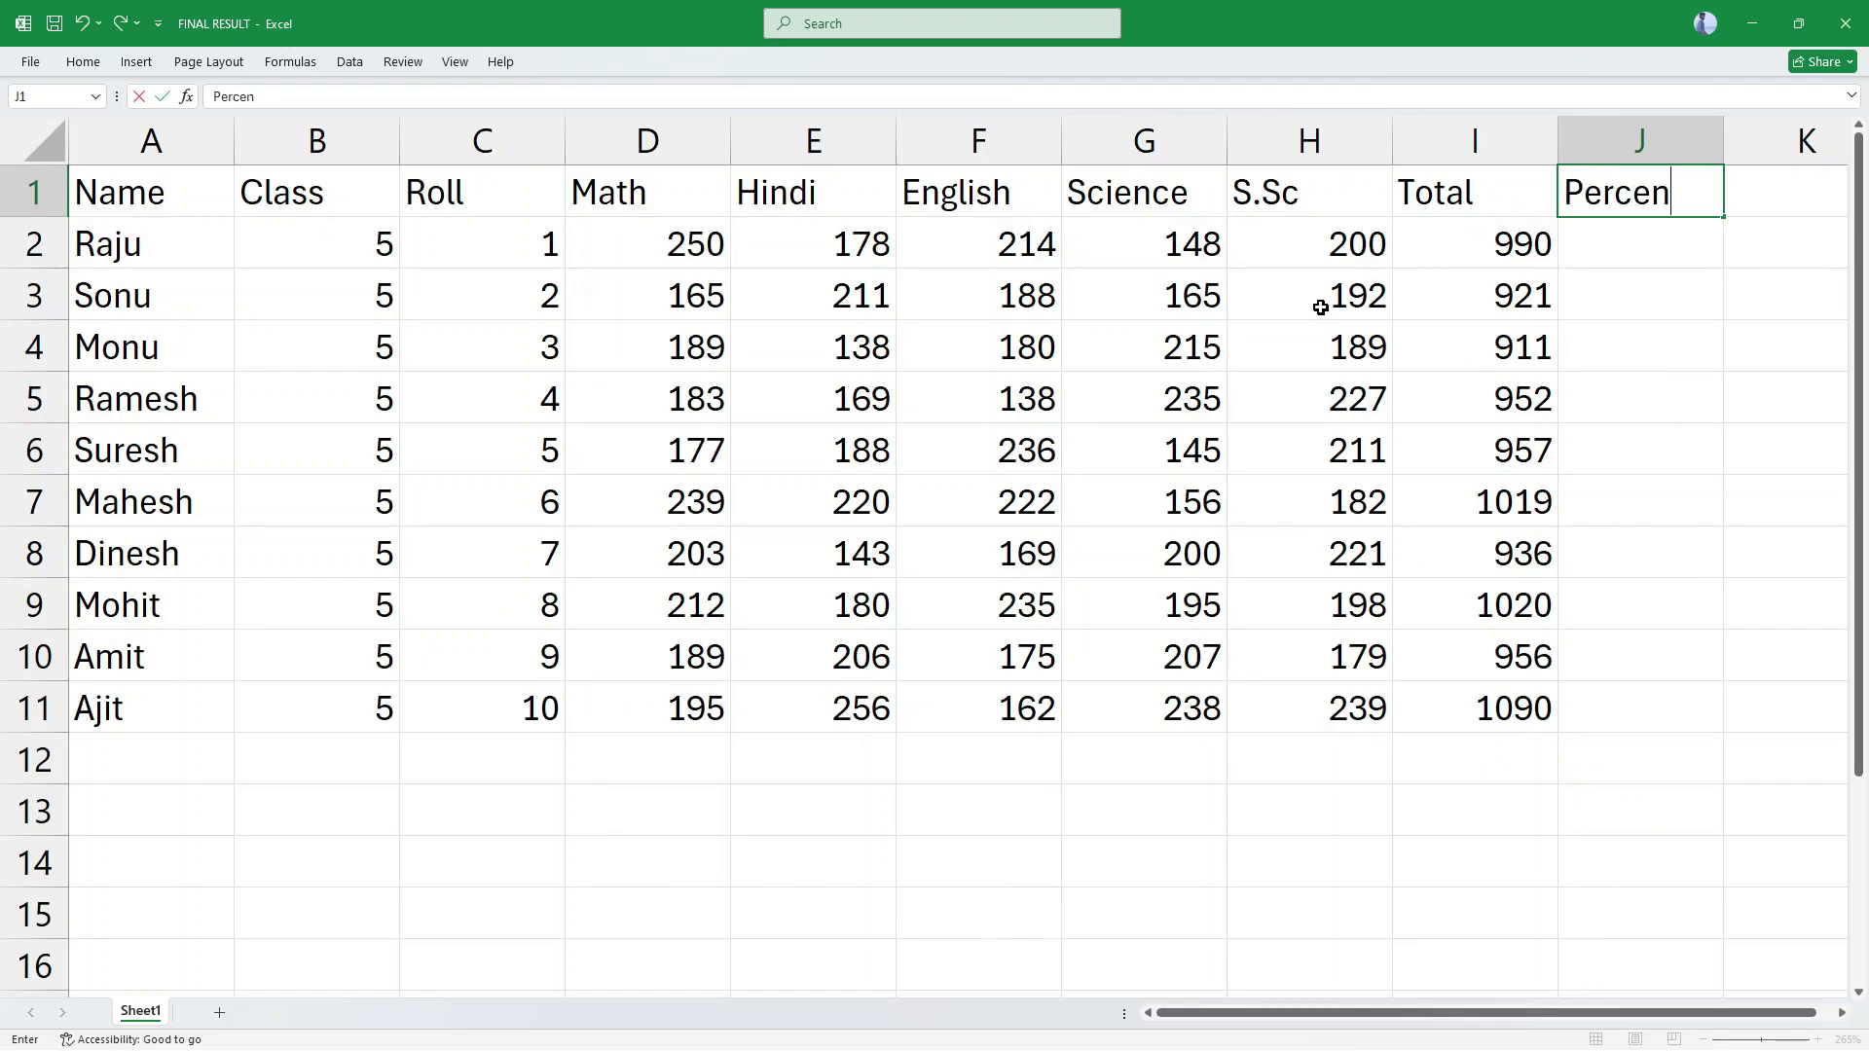
text(tage)
key(Return)
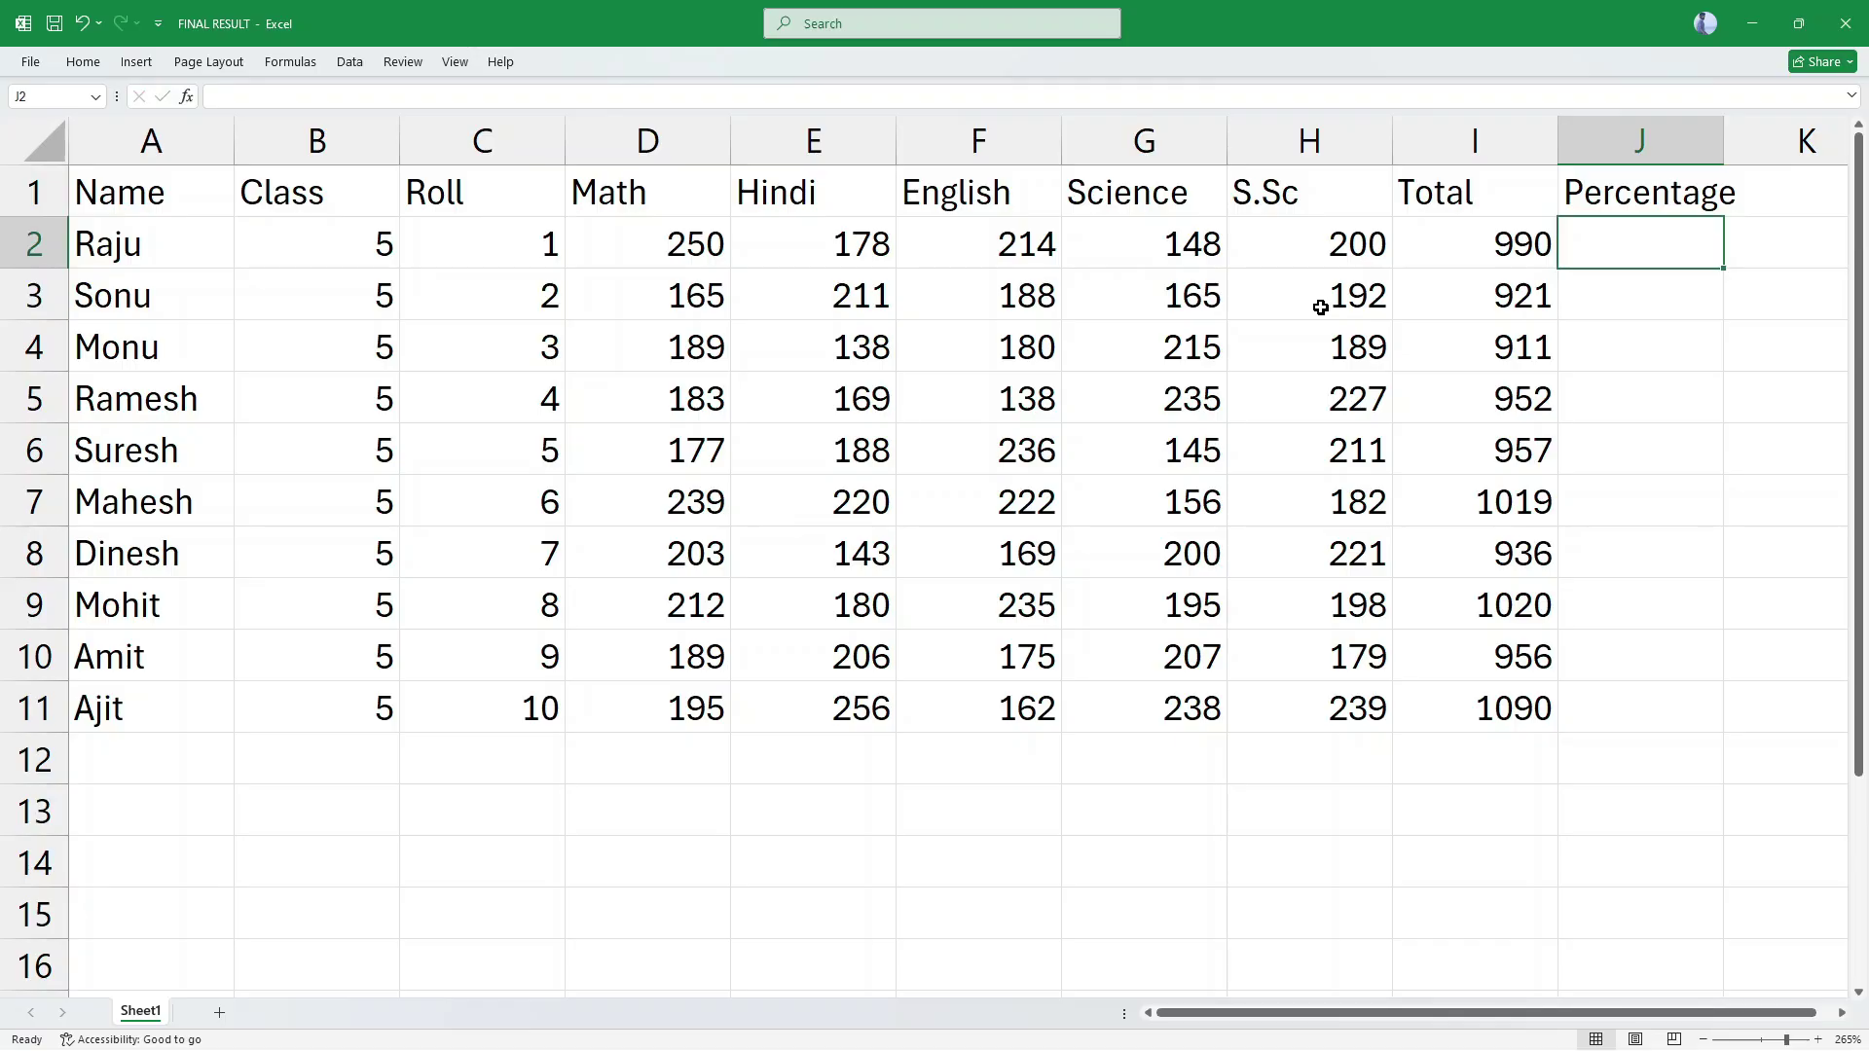
Step: Calculate the percentages by entering =I2/15 in J2 and filling the formula down to J11
text(=)
key(Left)
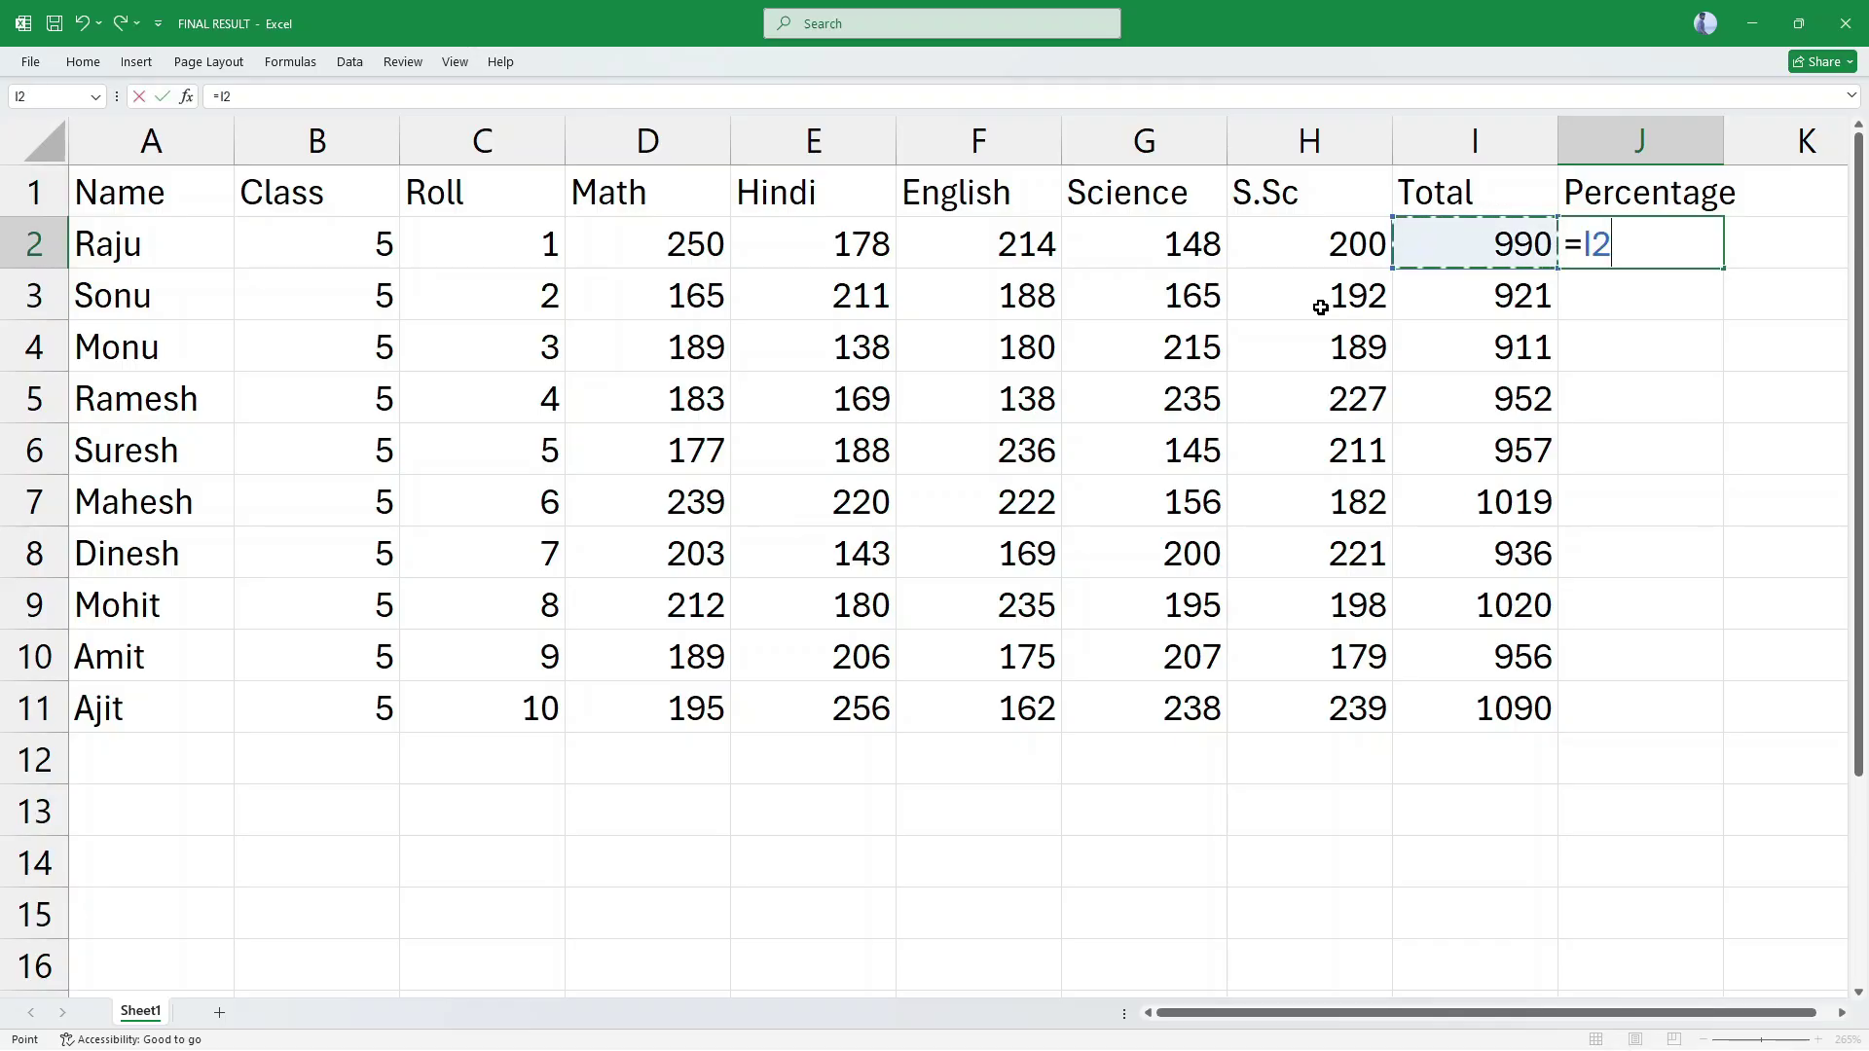
text(/15)
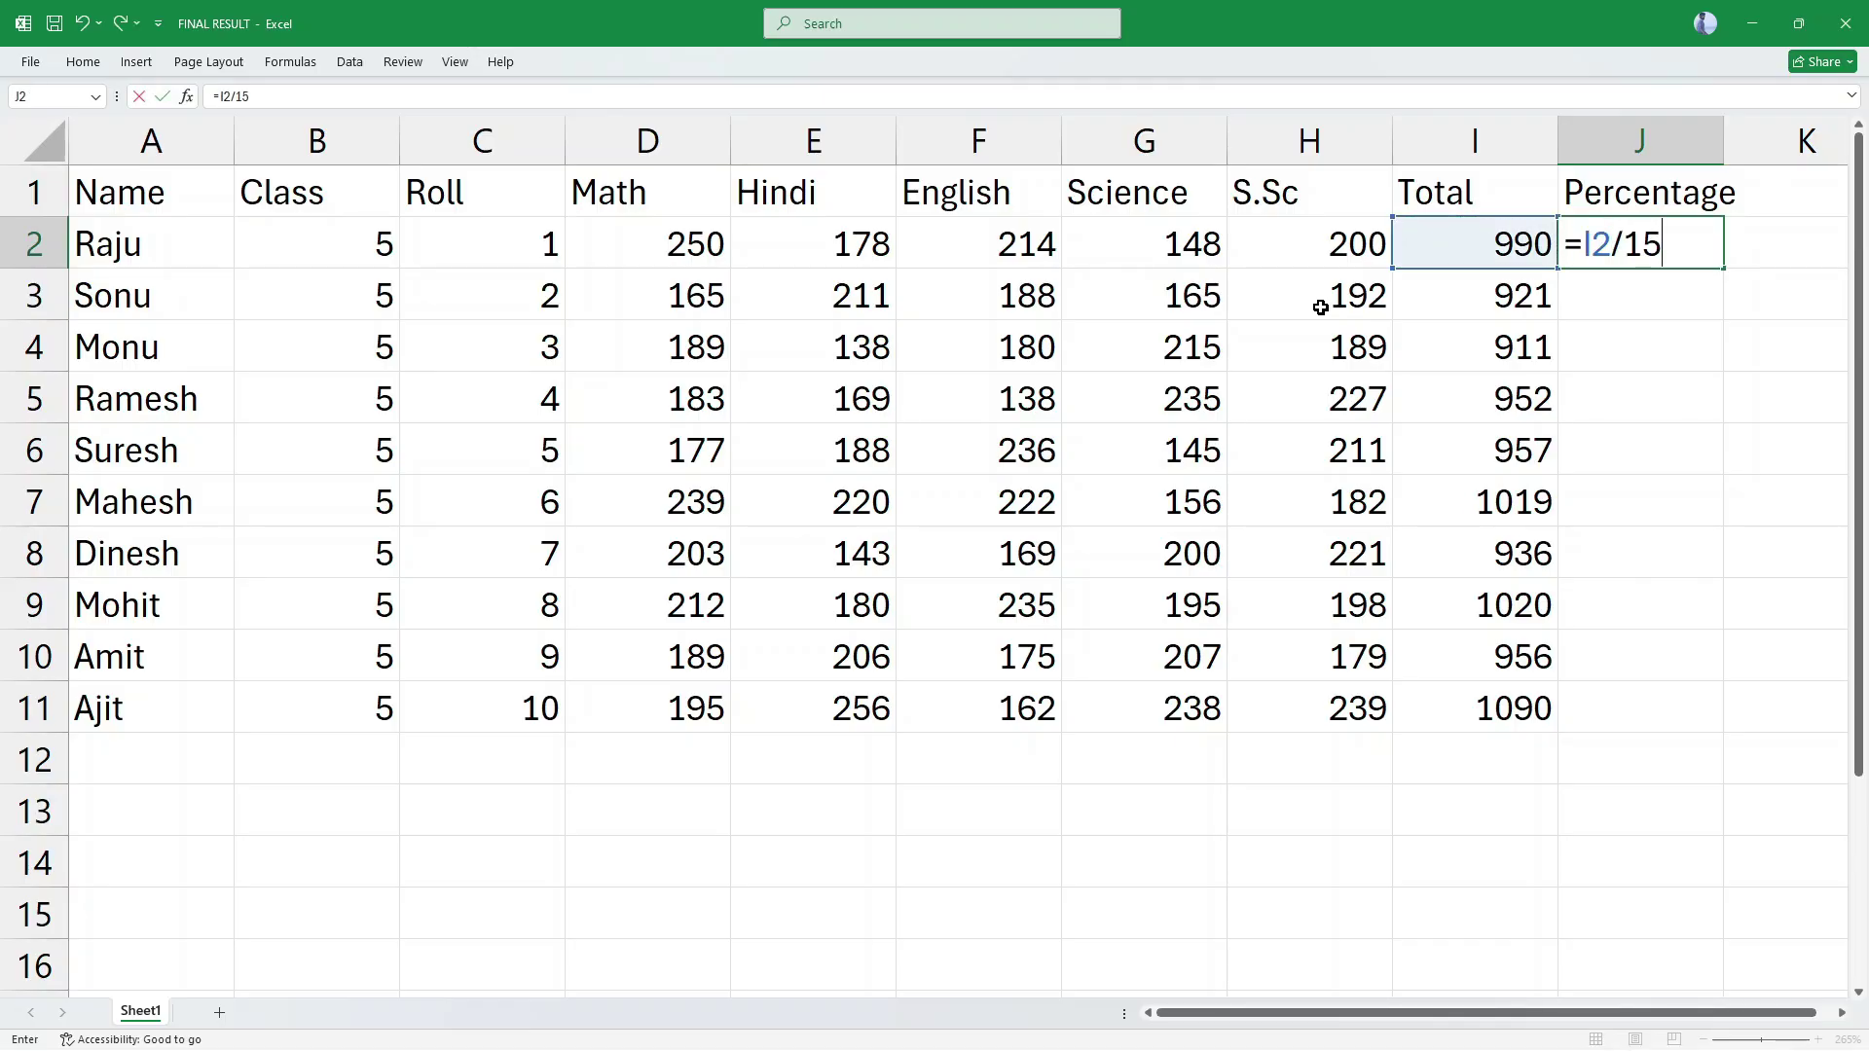
key(Return)
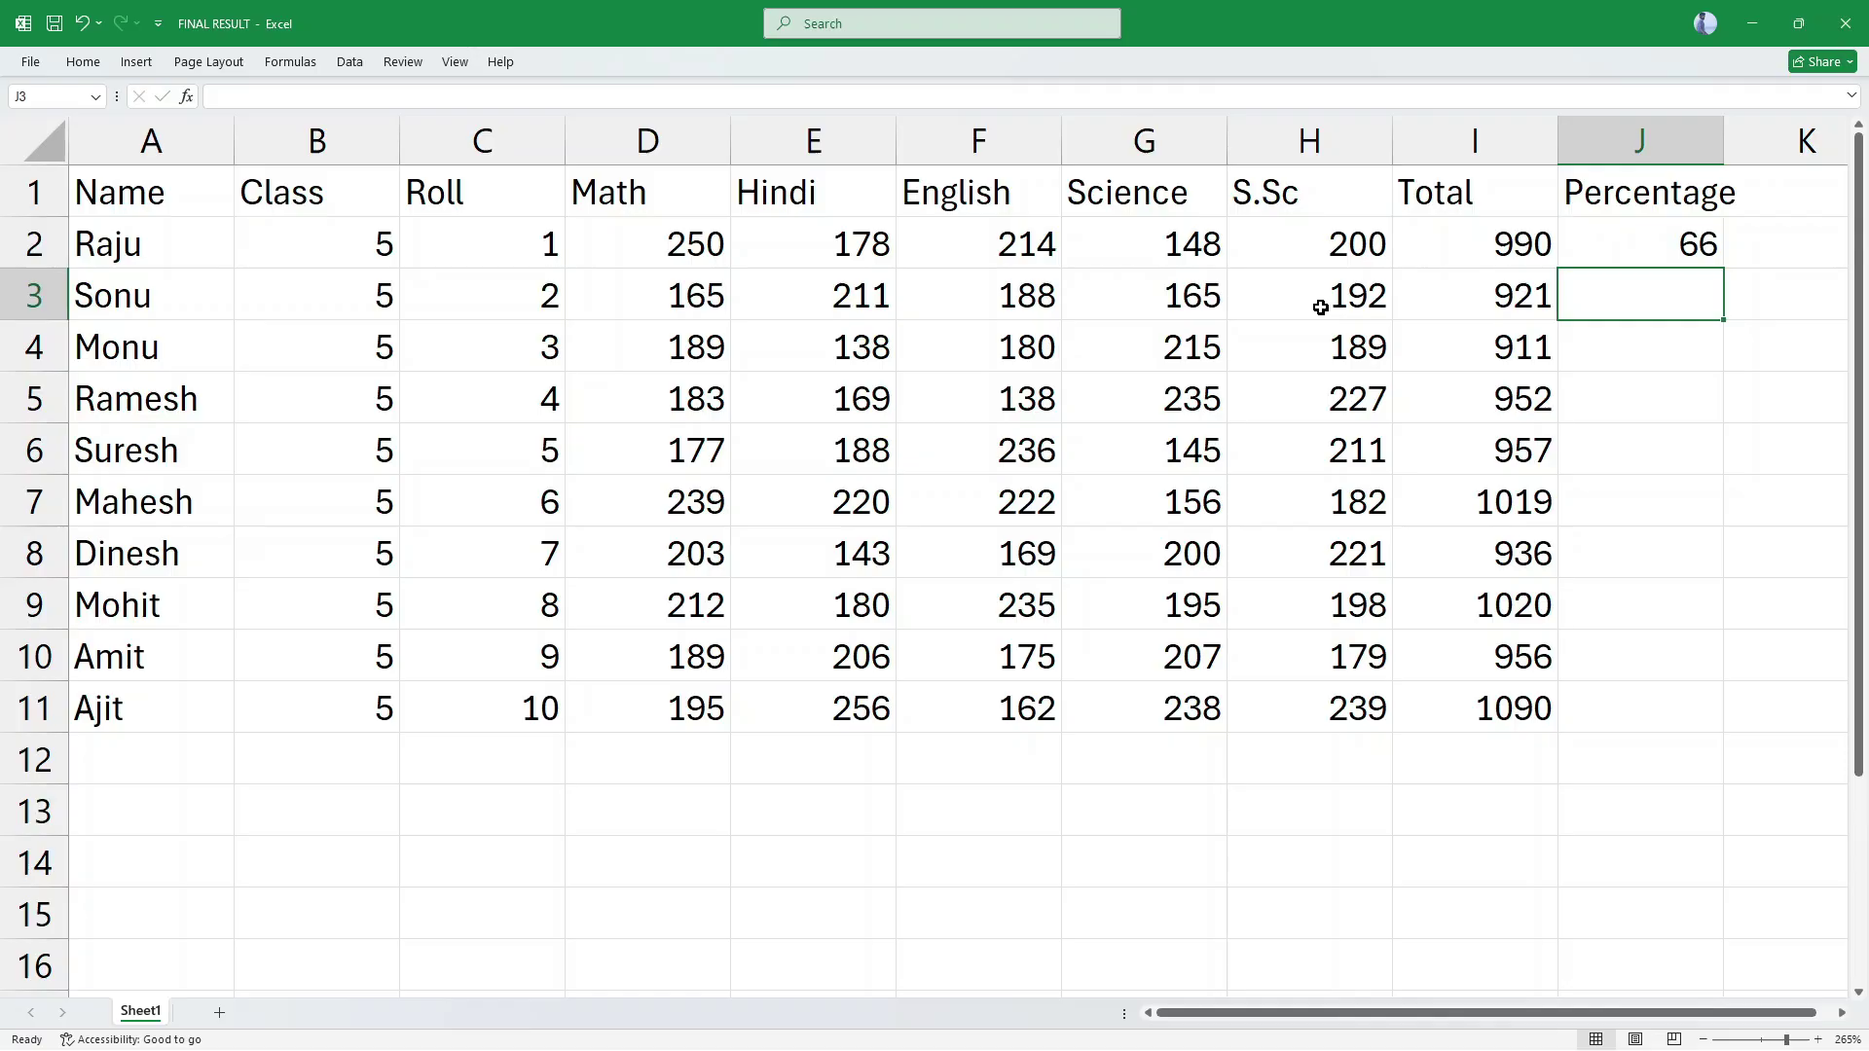
click(1706, 251)
drag(1725, 268, 1720, 732)
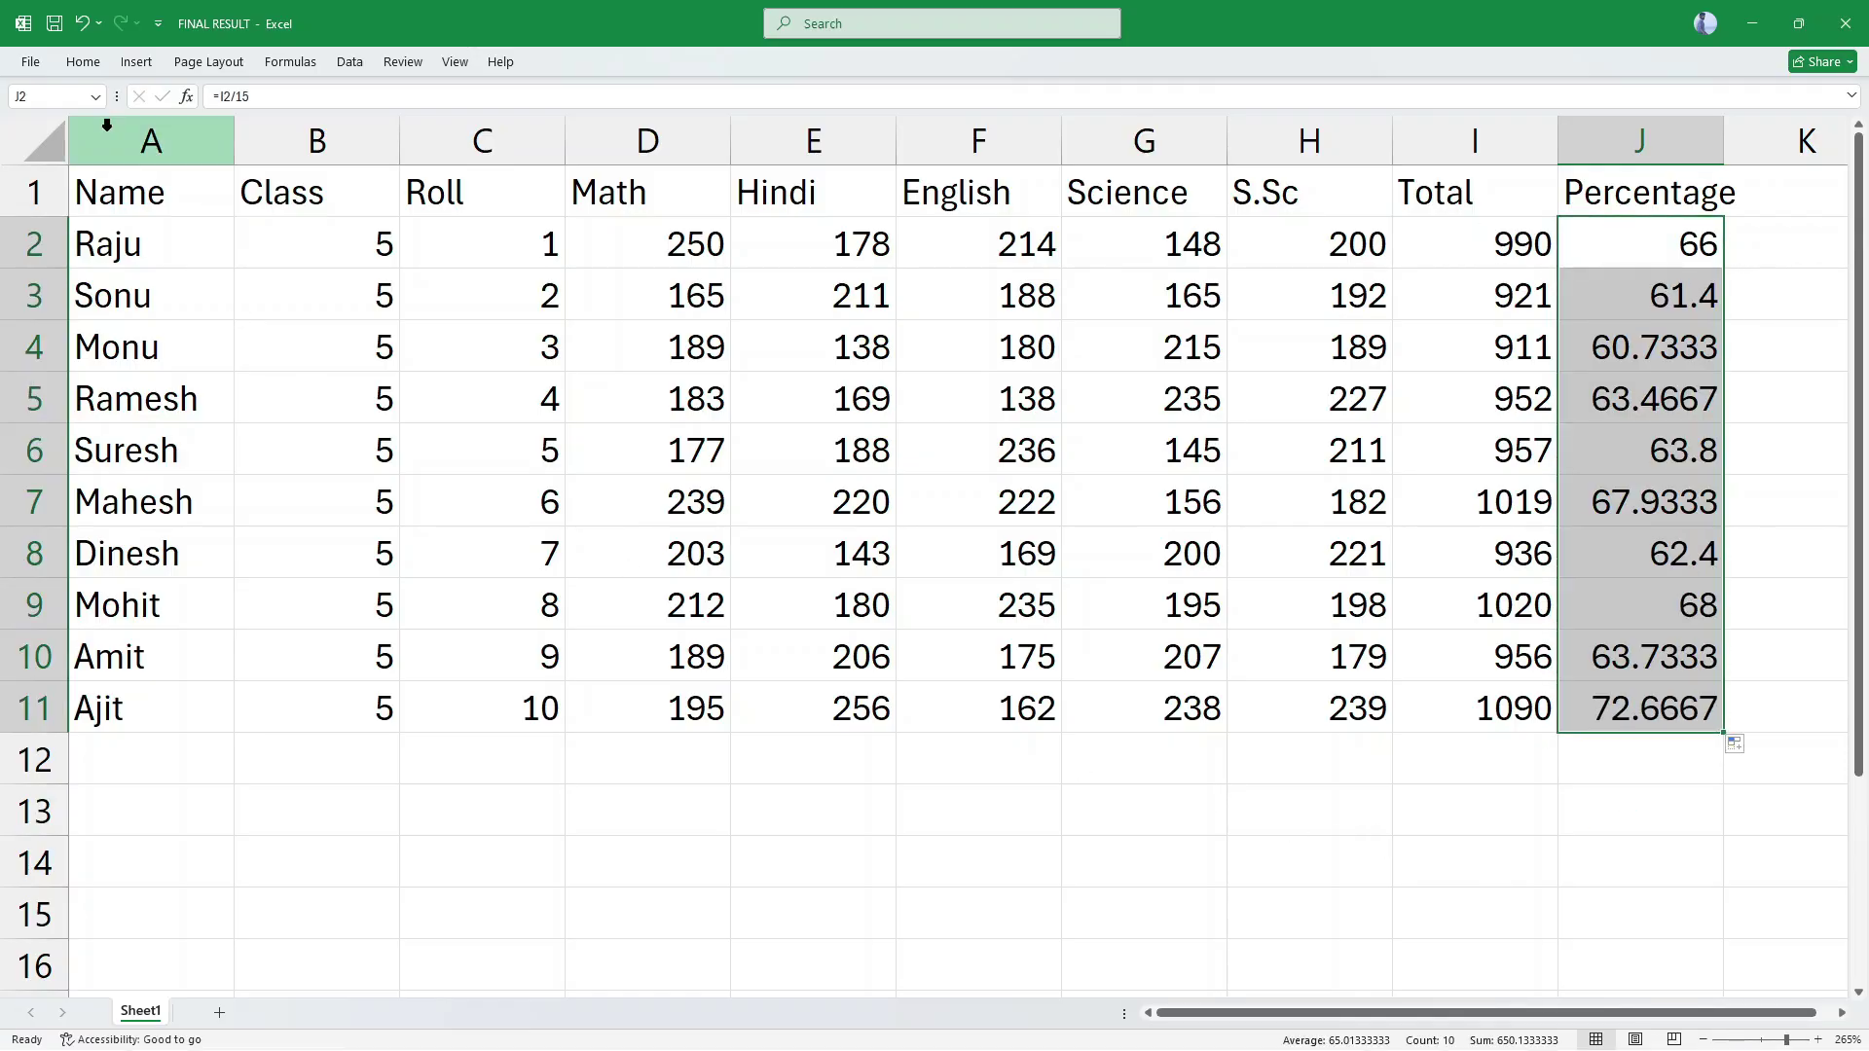
Step: Format the percentage values in J2:J11 to show two decimal places, then deselect the range
click(86, 70)
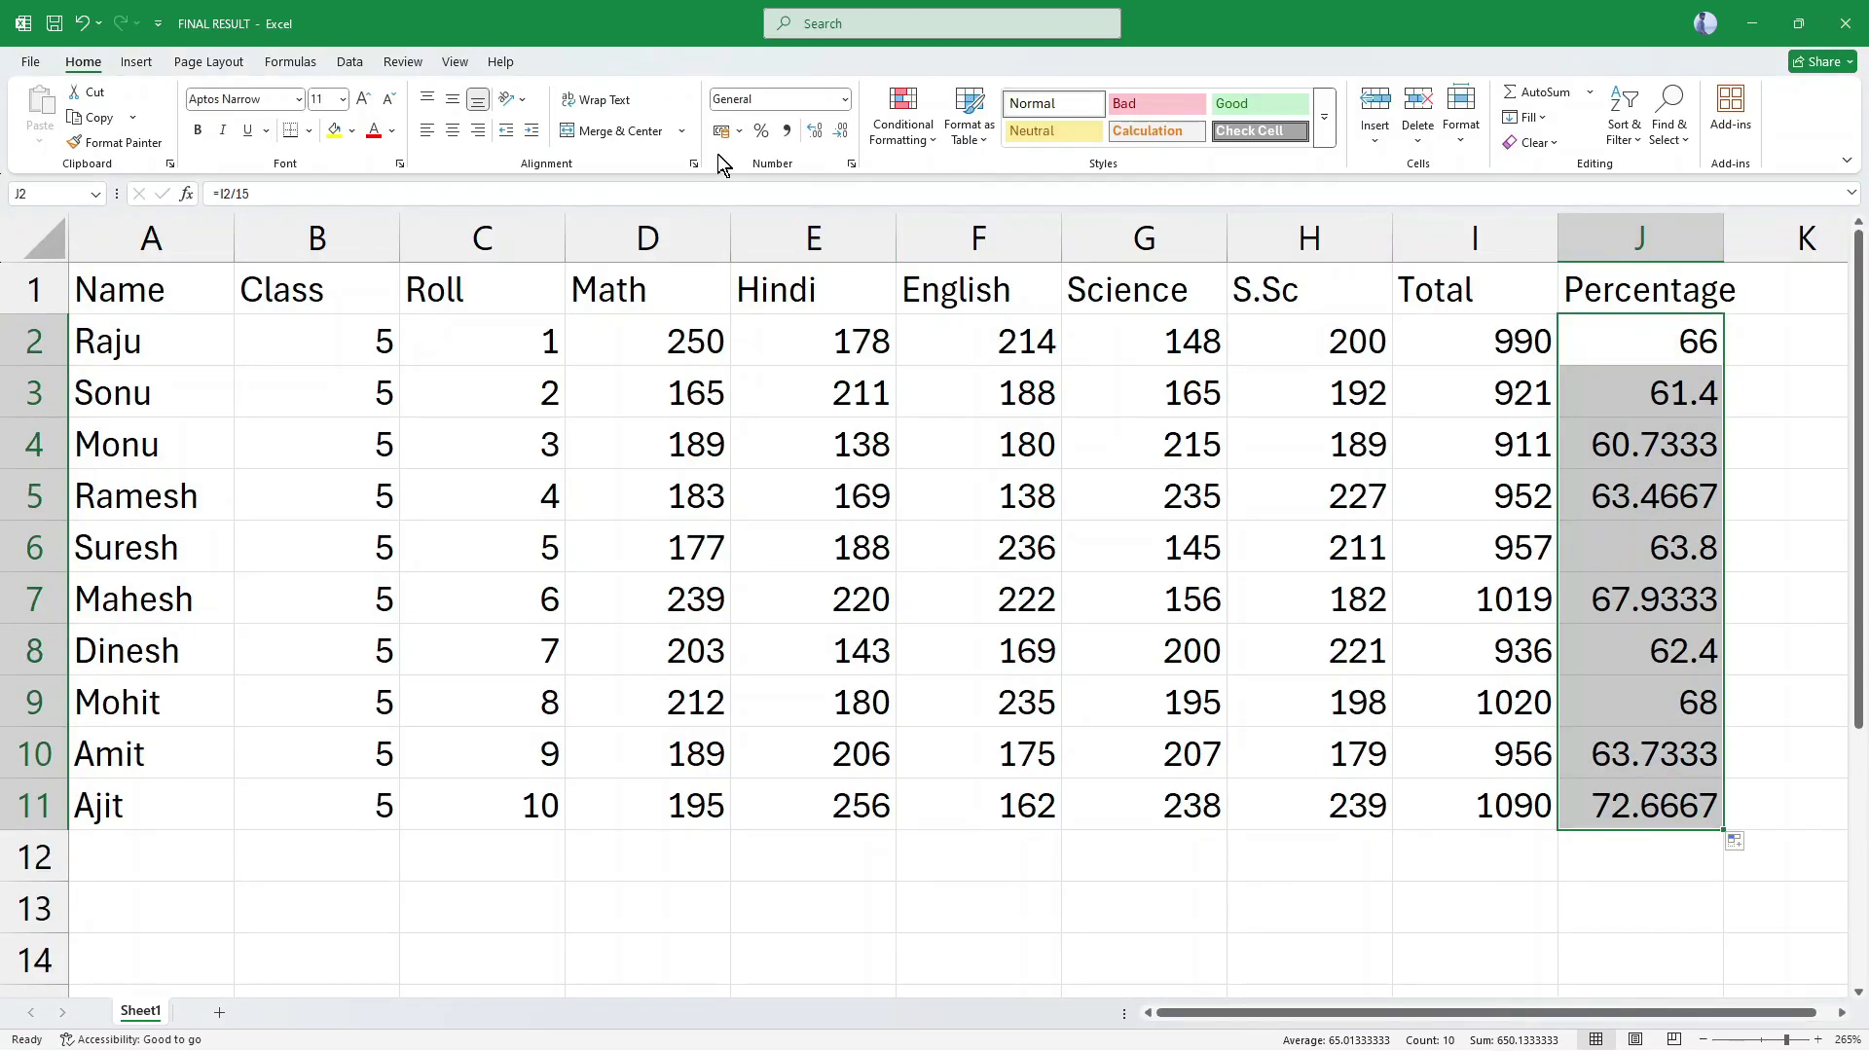
click(816, 132)
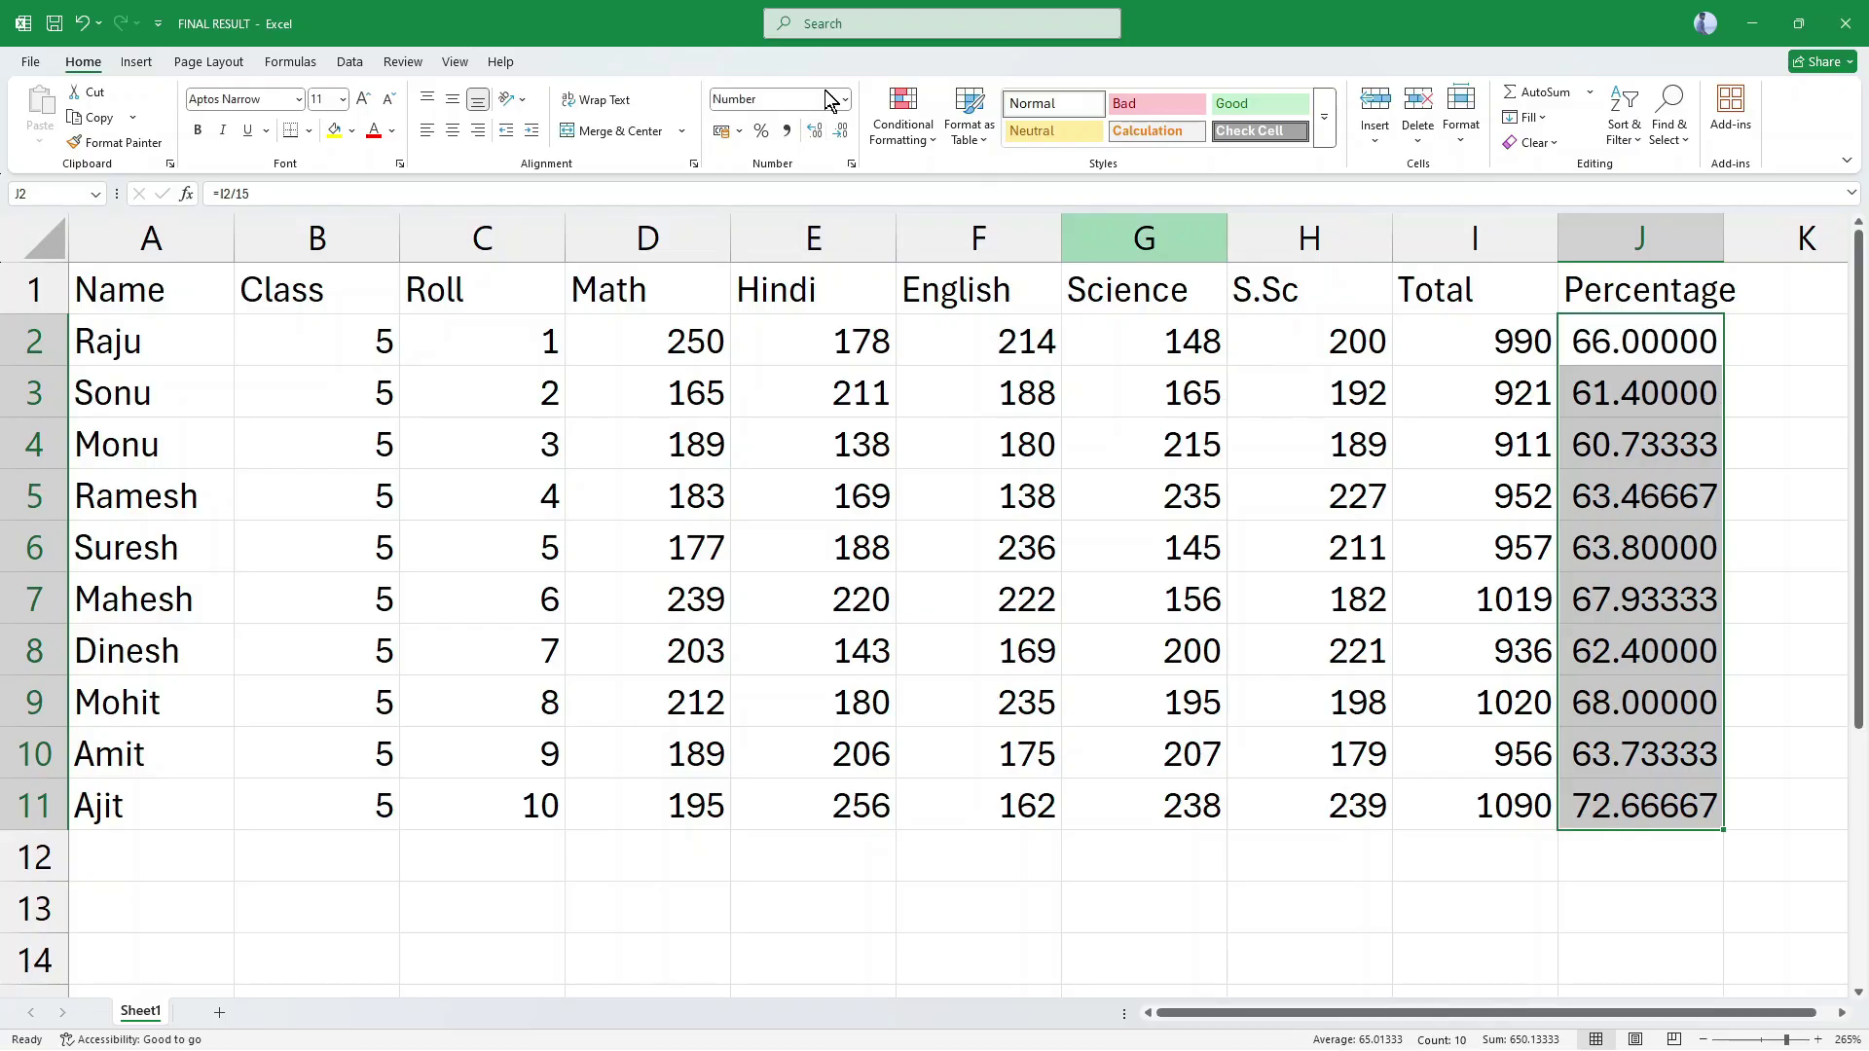
click(843, 136)
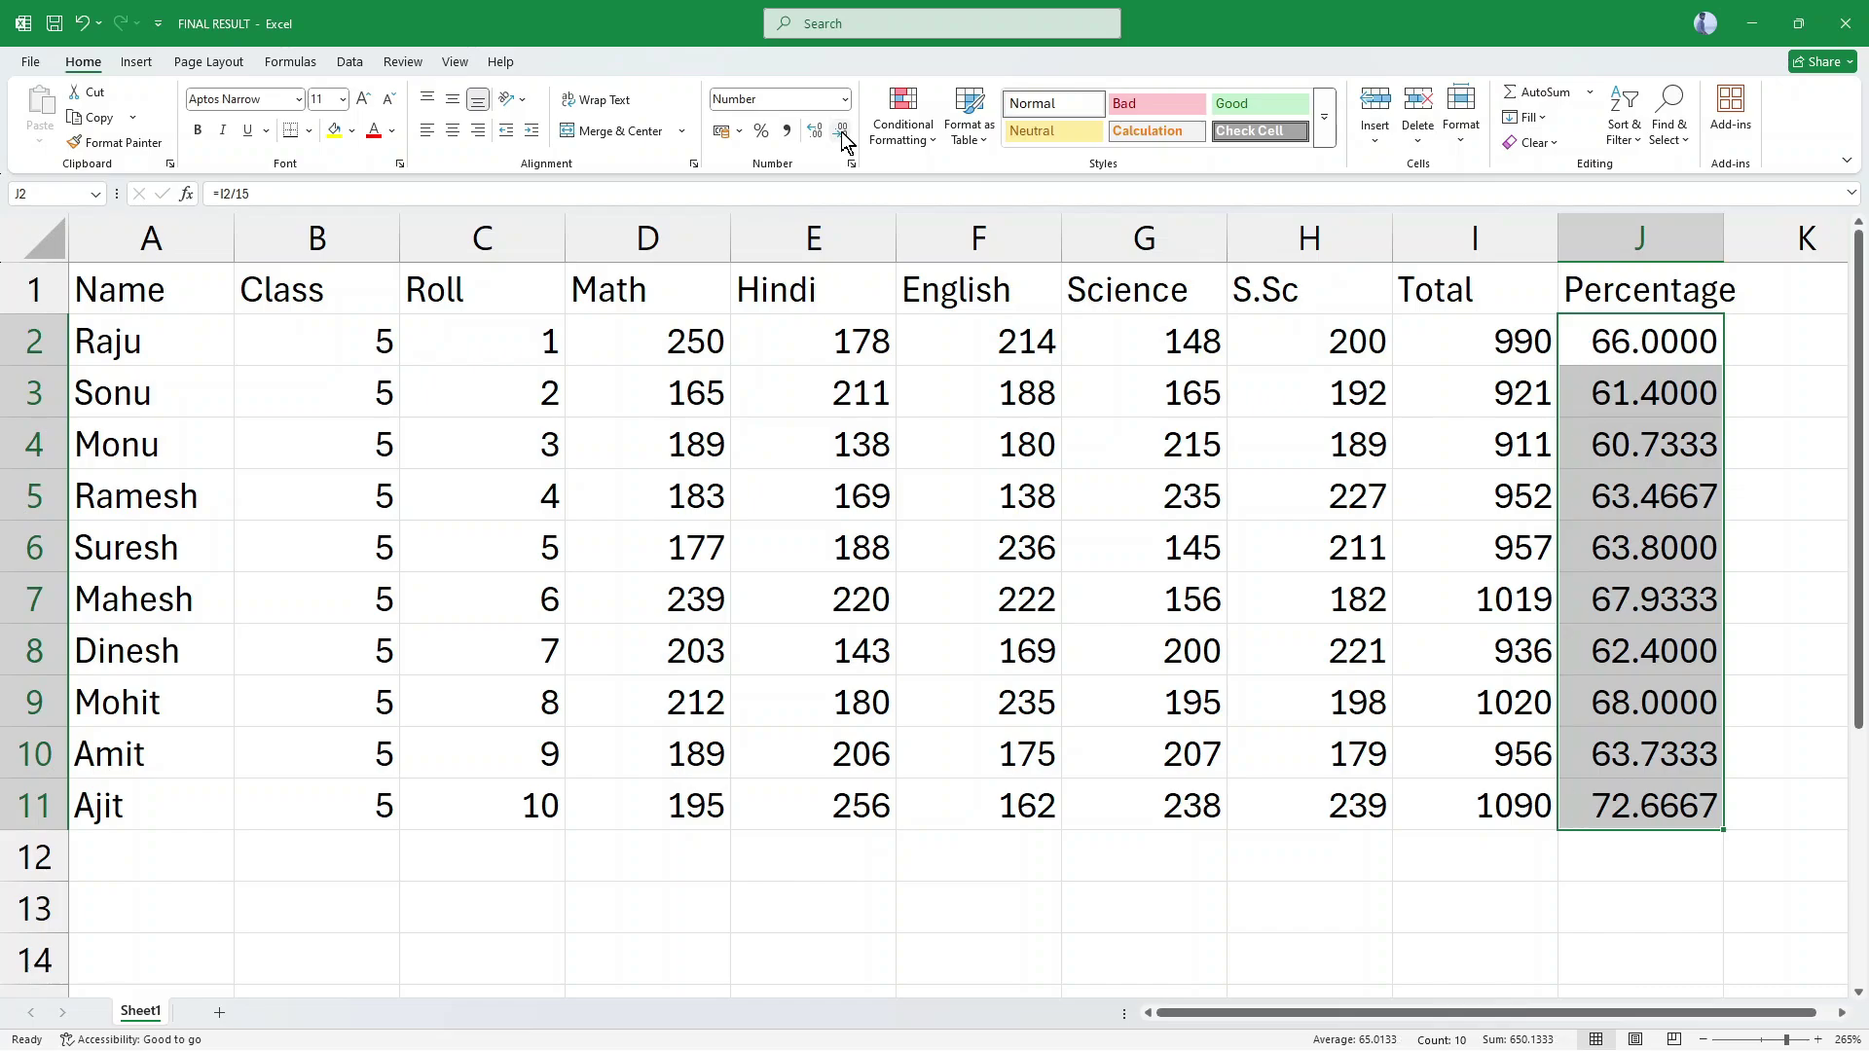
click(843, 136)
click(843, 136)
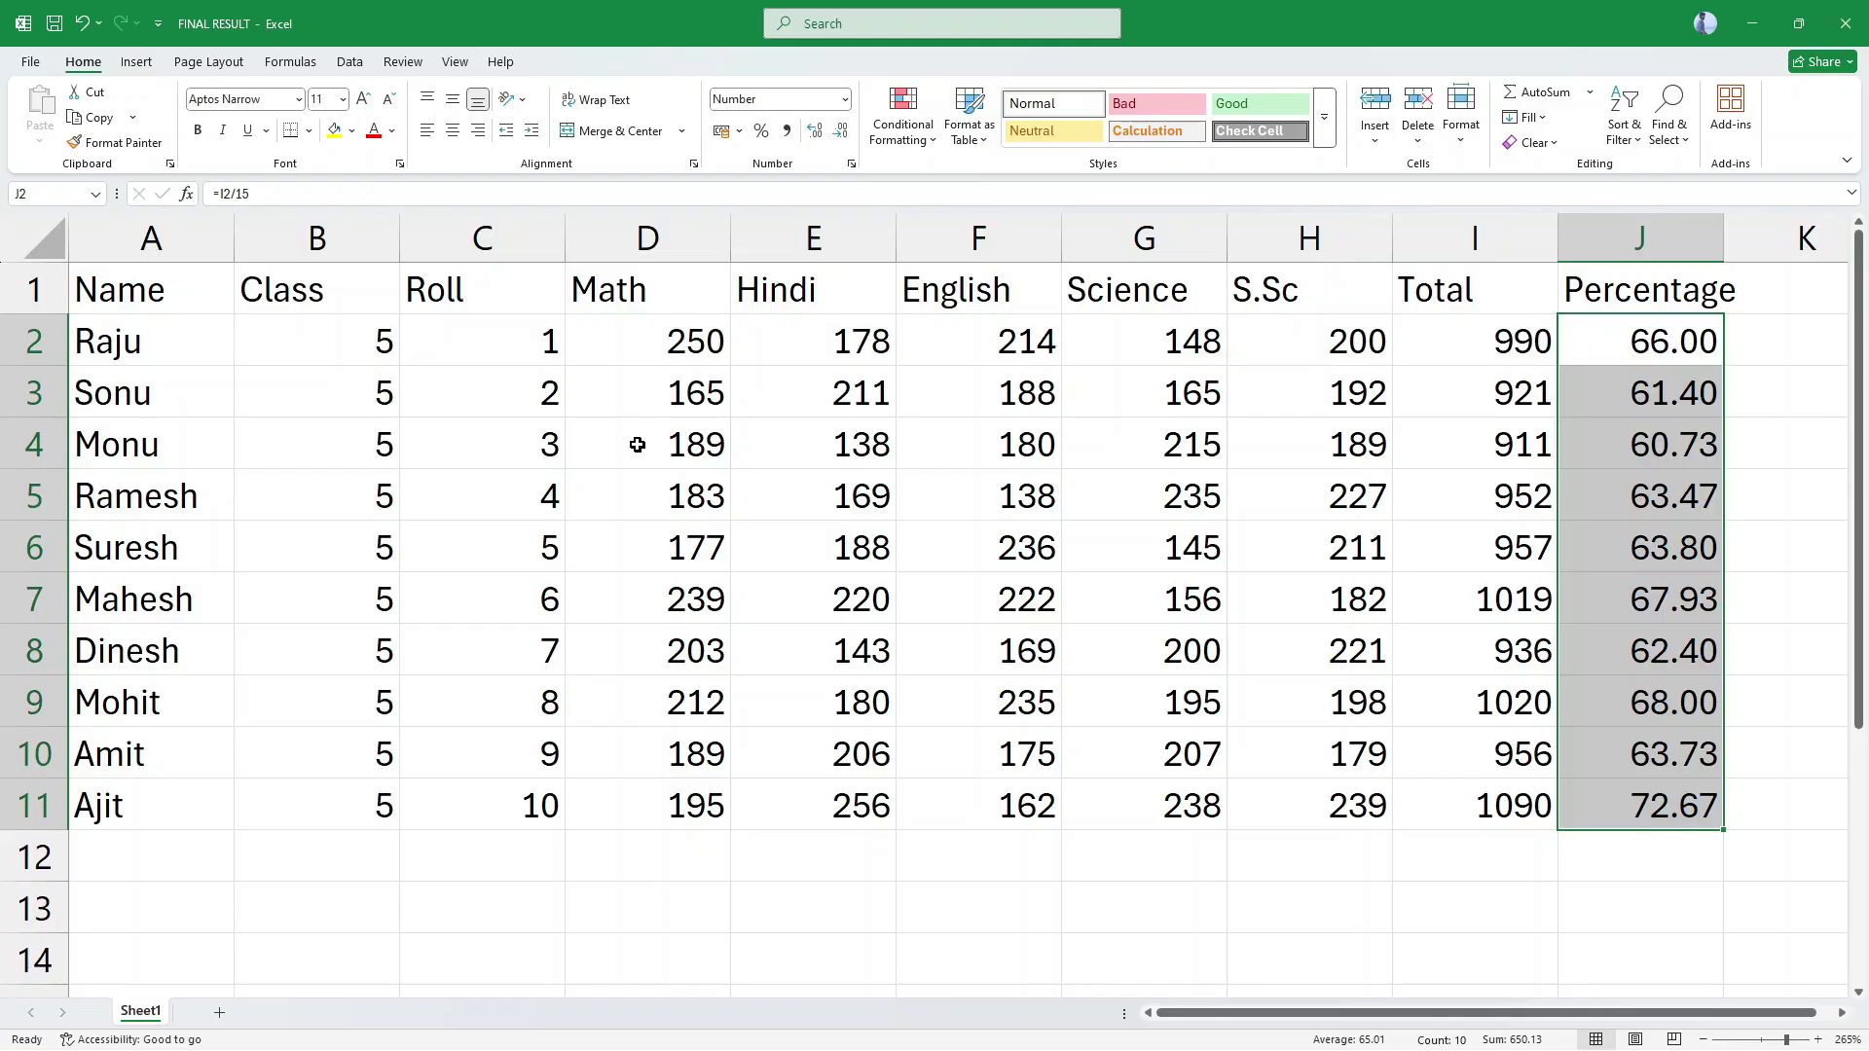
click(623, 862)
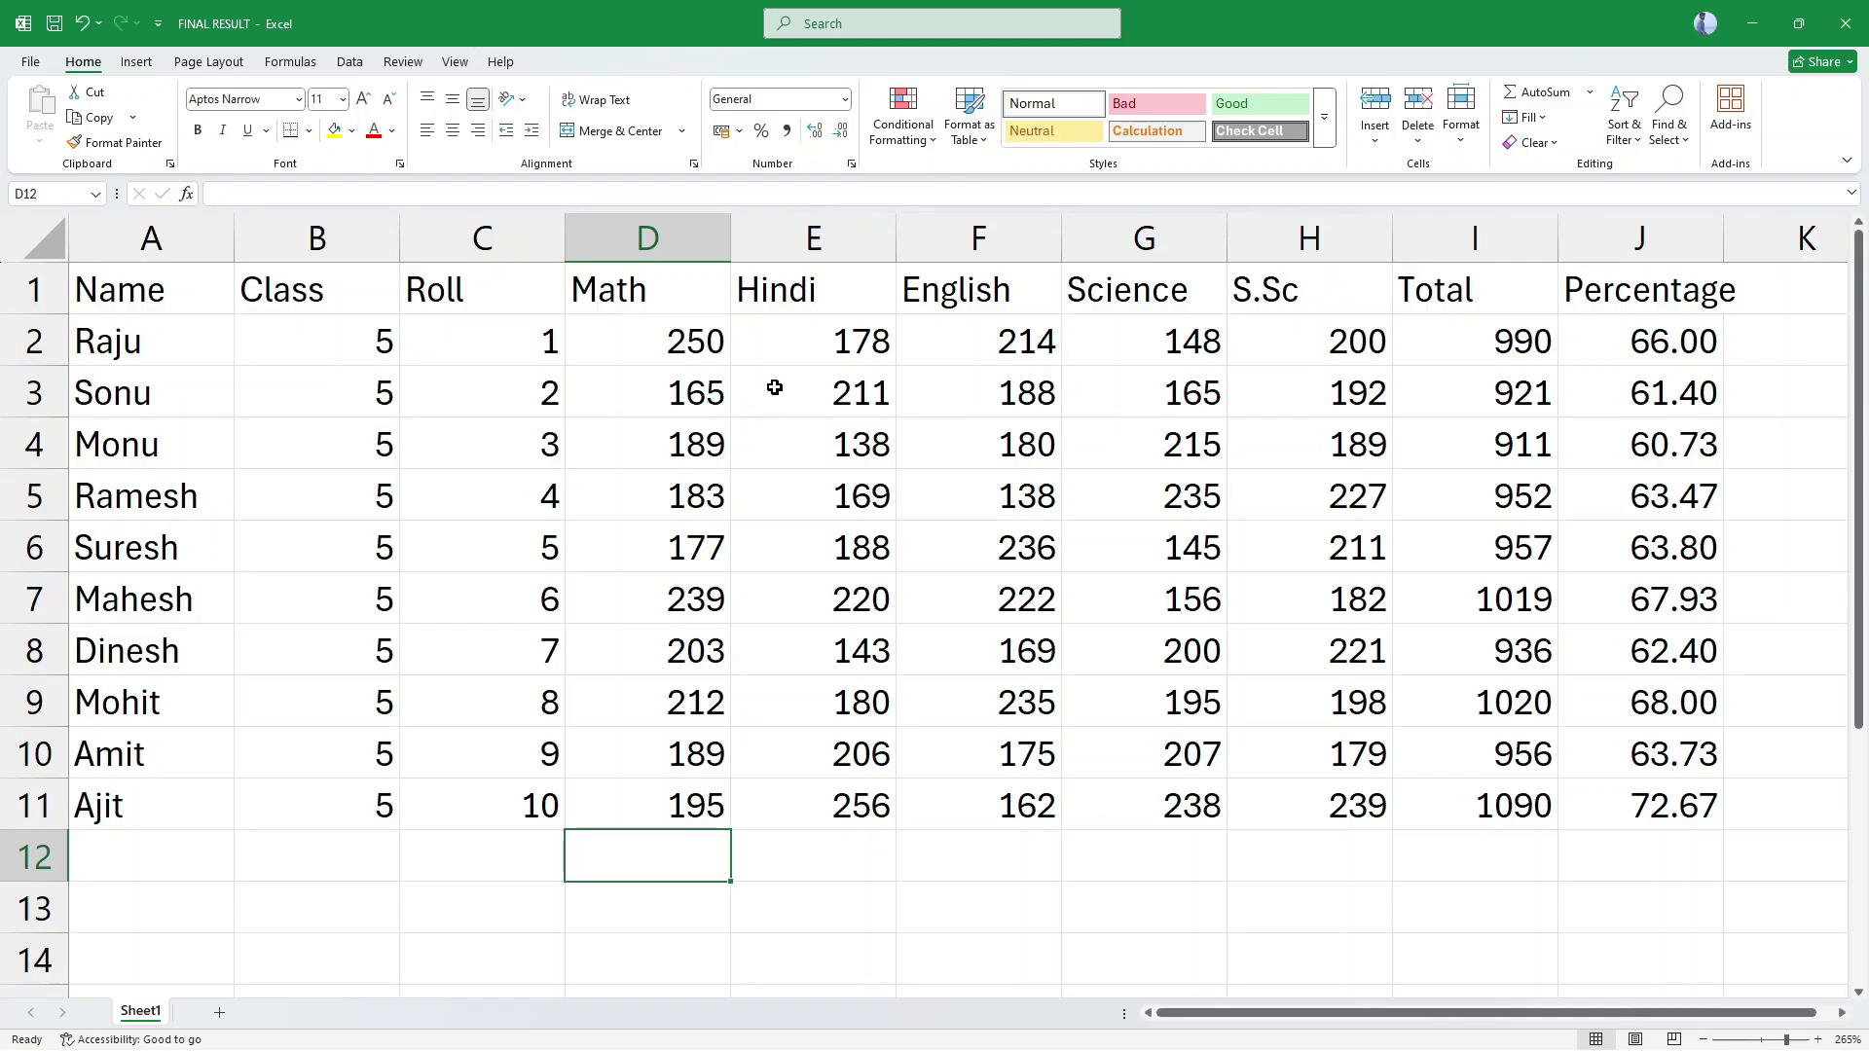
Step: Clear the subject formulas in D2:H11, from Math to S.Sc
click(616, 348)
drag(616, 348, 1295, 808)
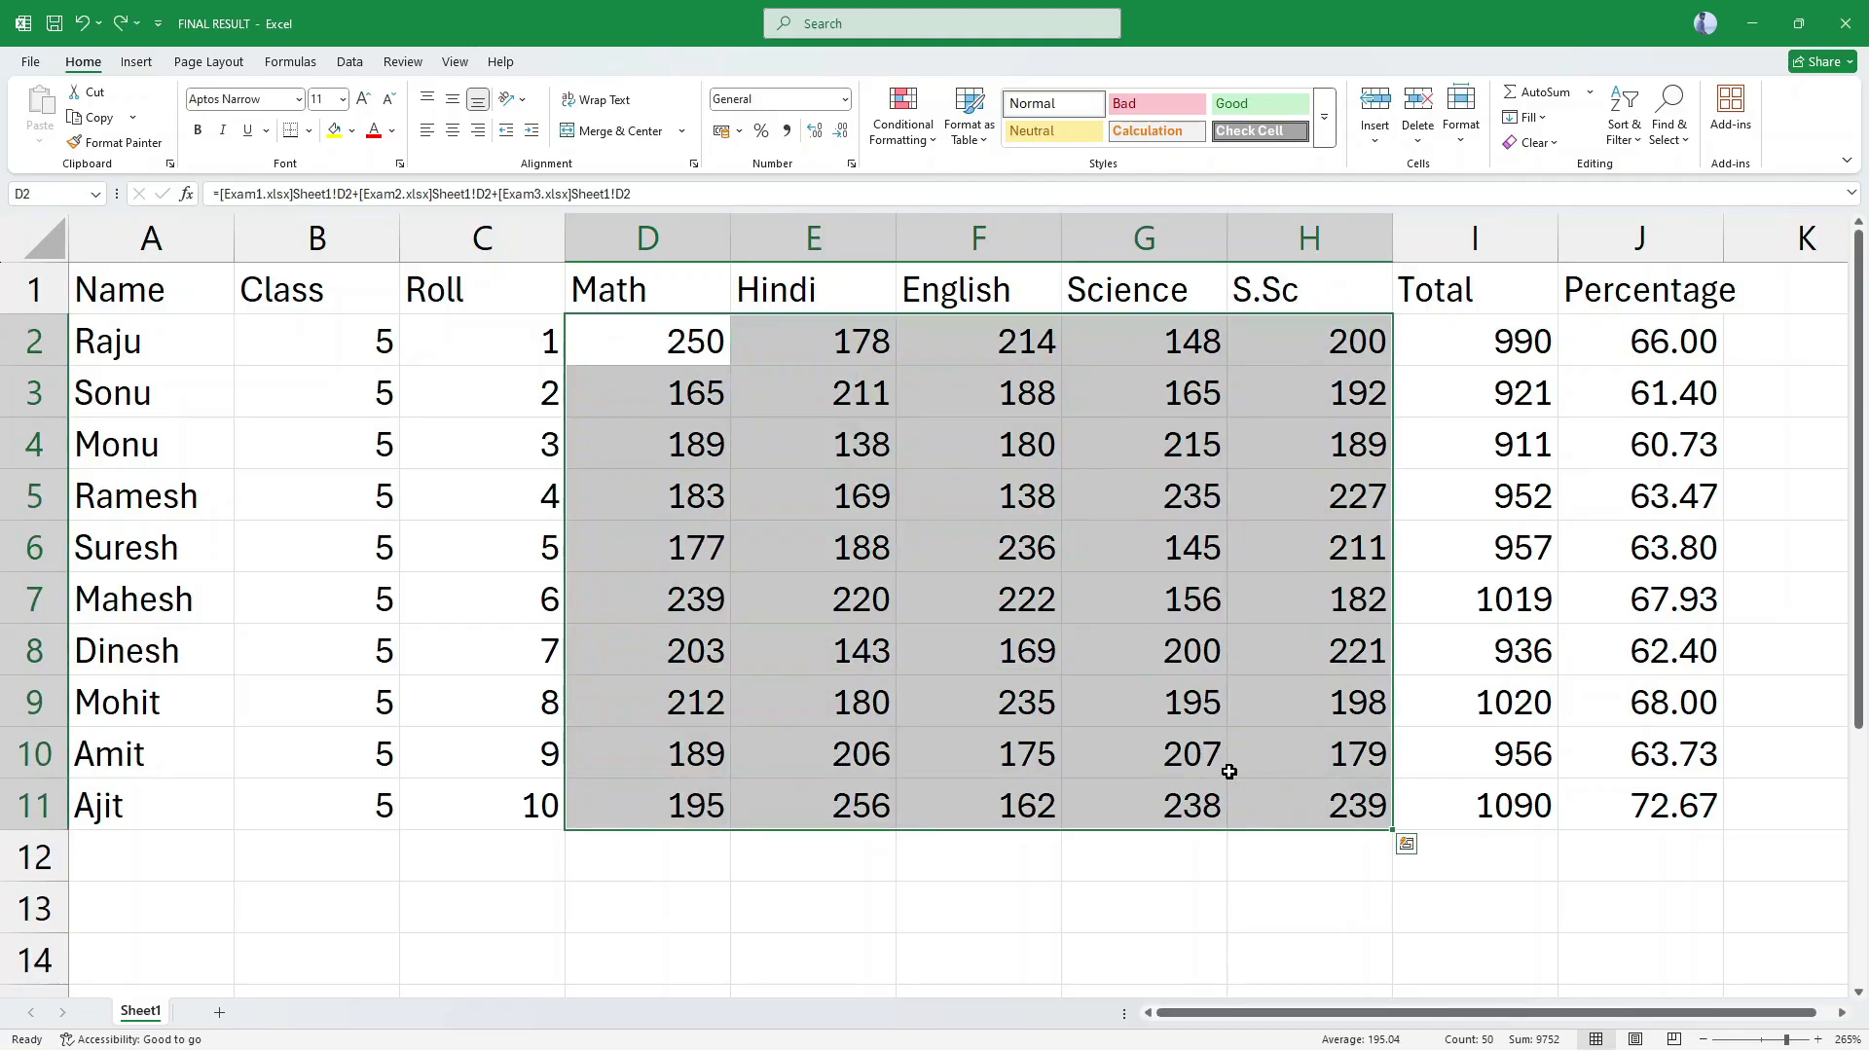
key(Delete)
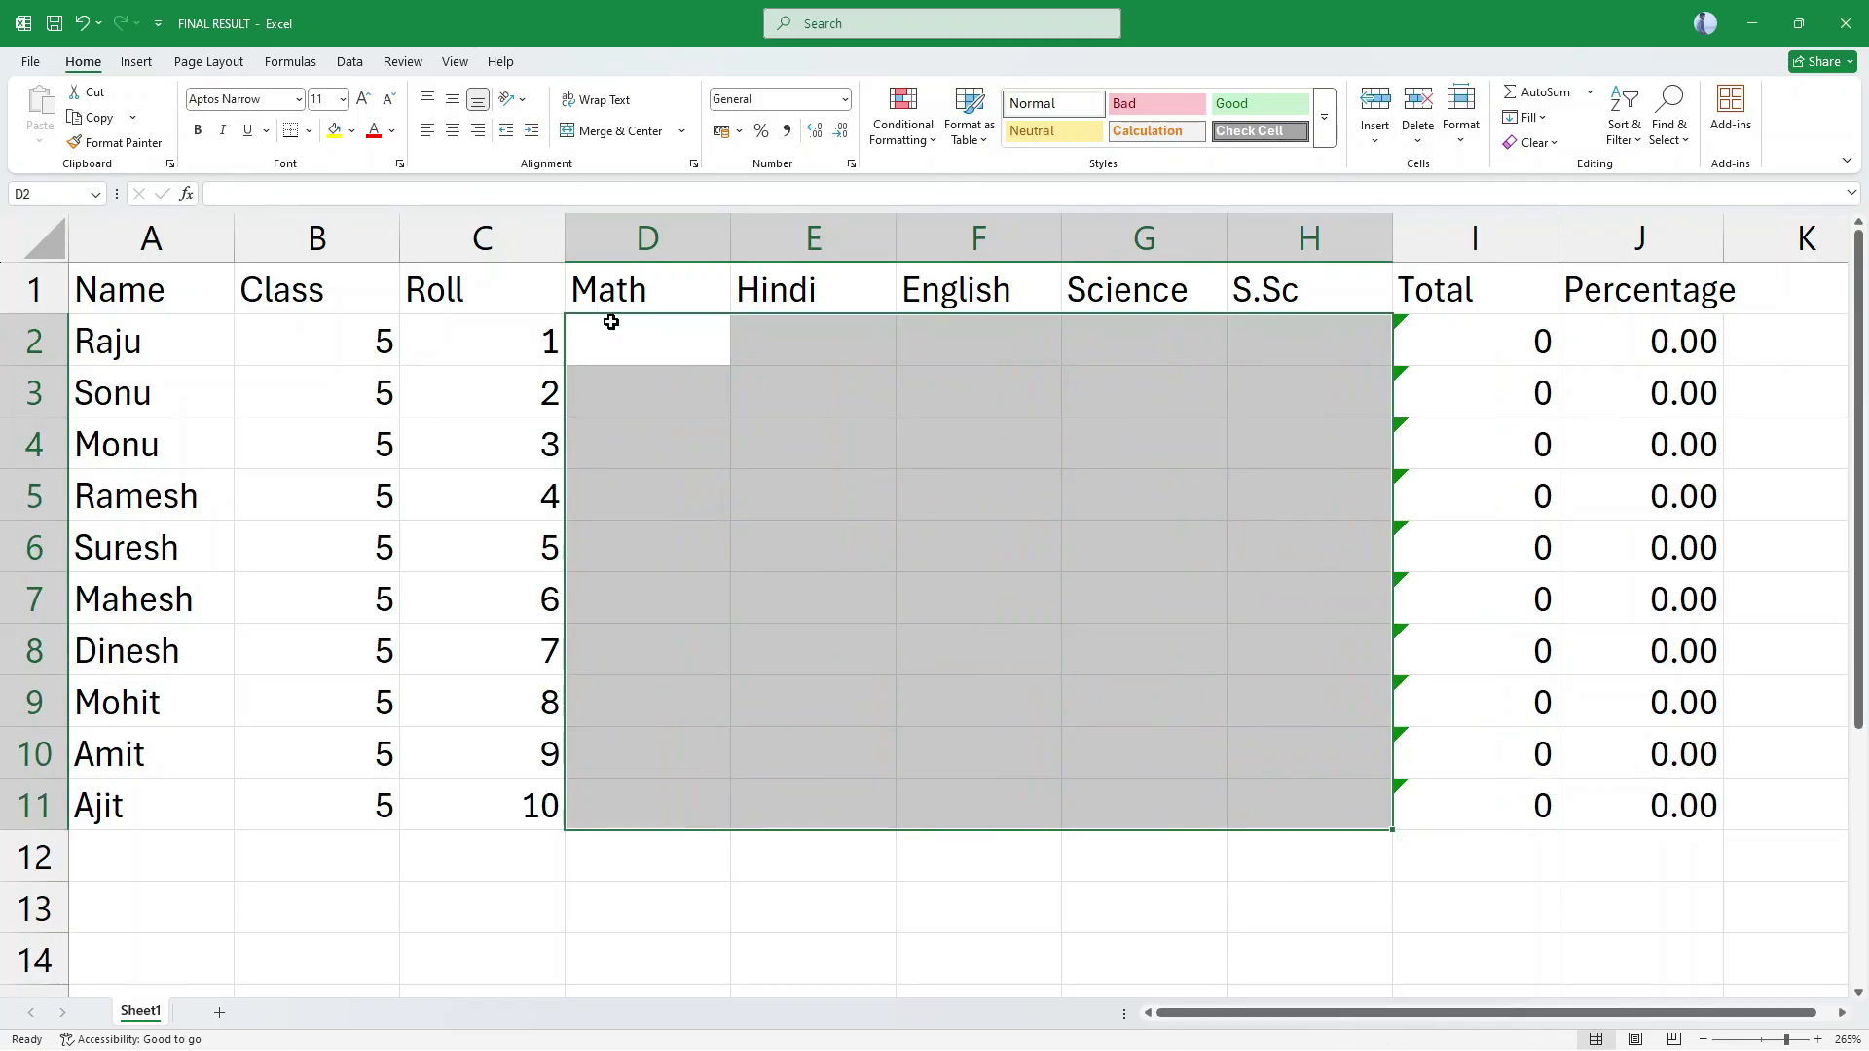
Step: Select D2 in FINAL RESULT and arrange all open workbook windows as Tiled
click(638, 354)
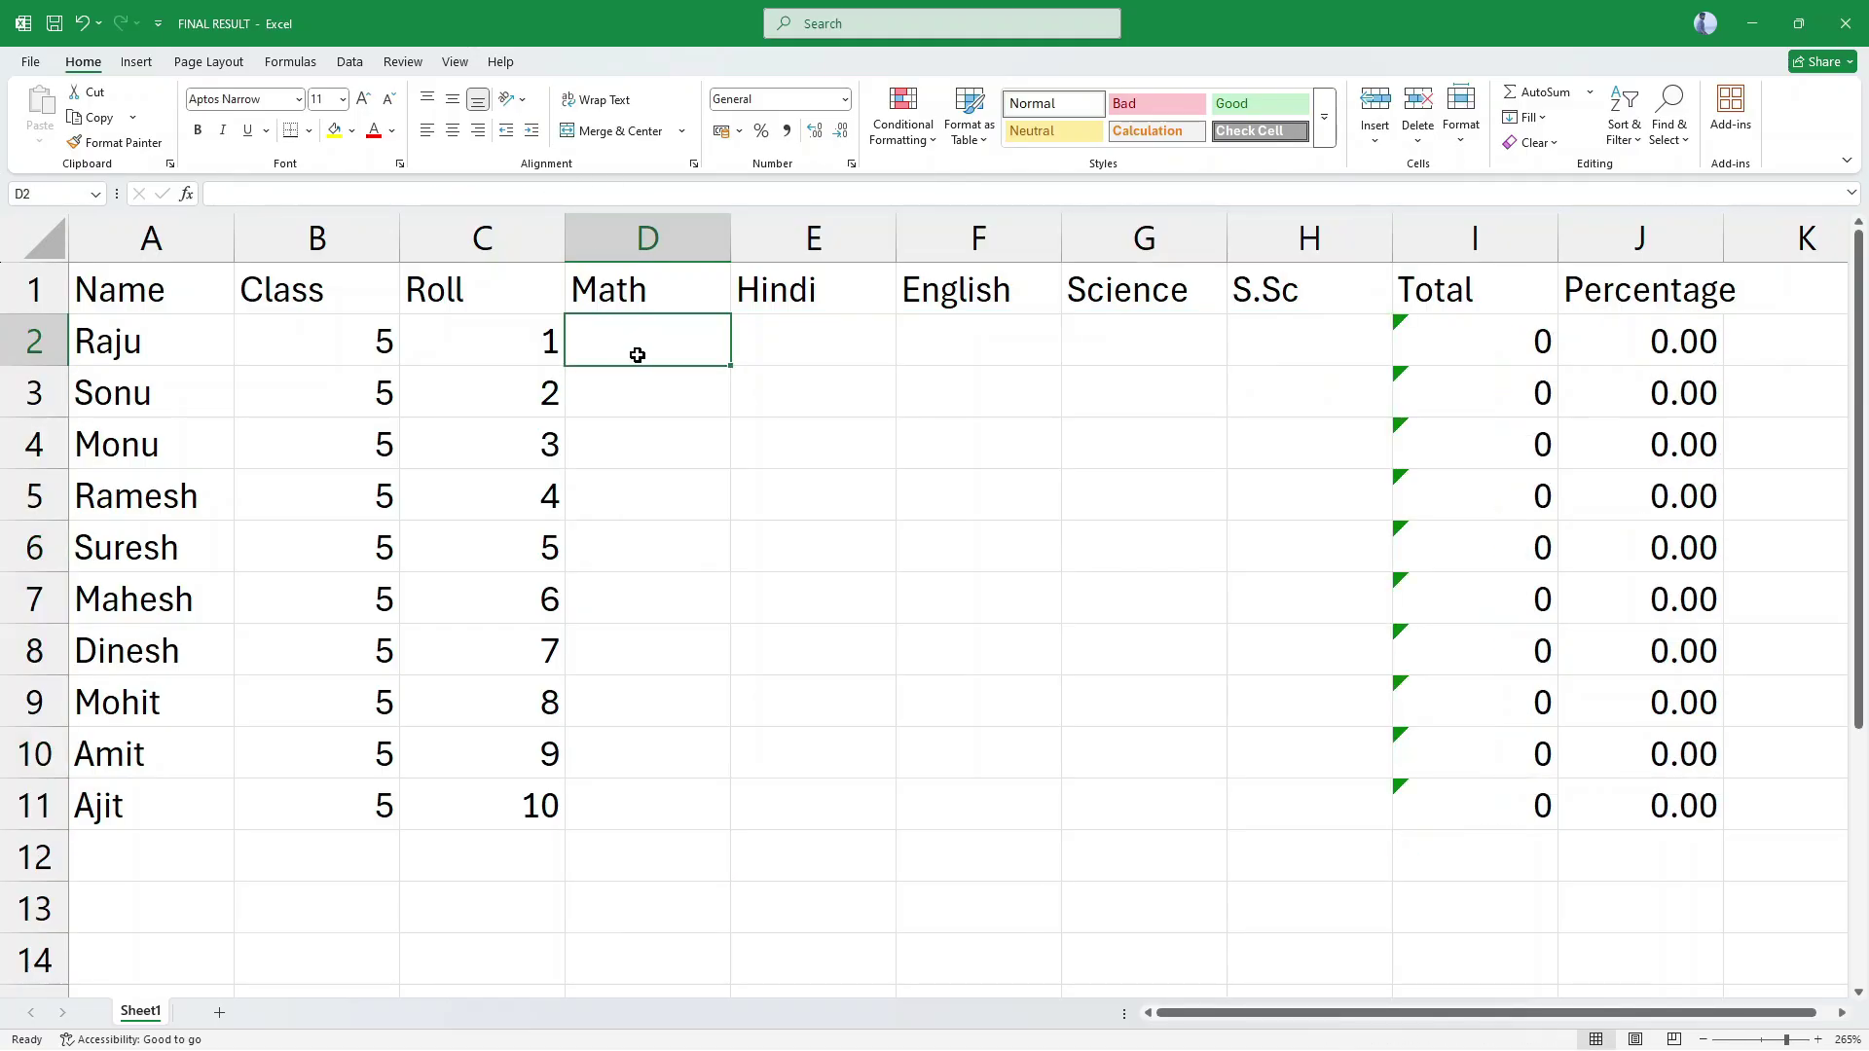
click(458, 62)
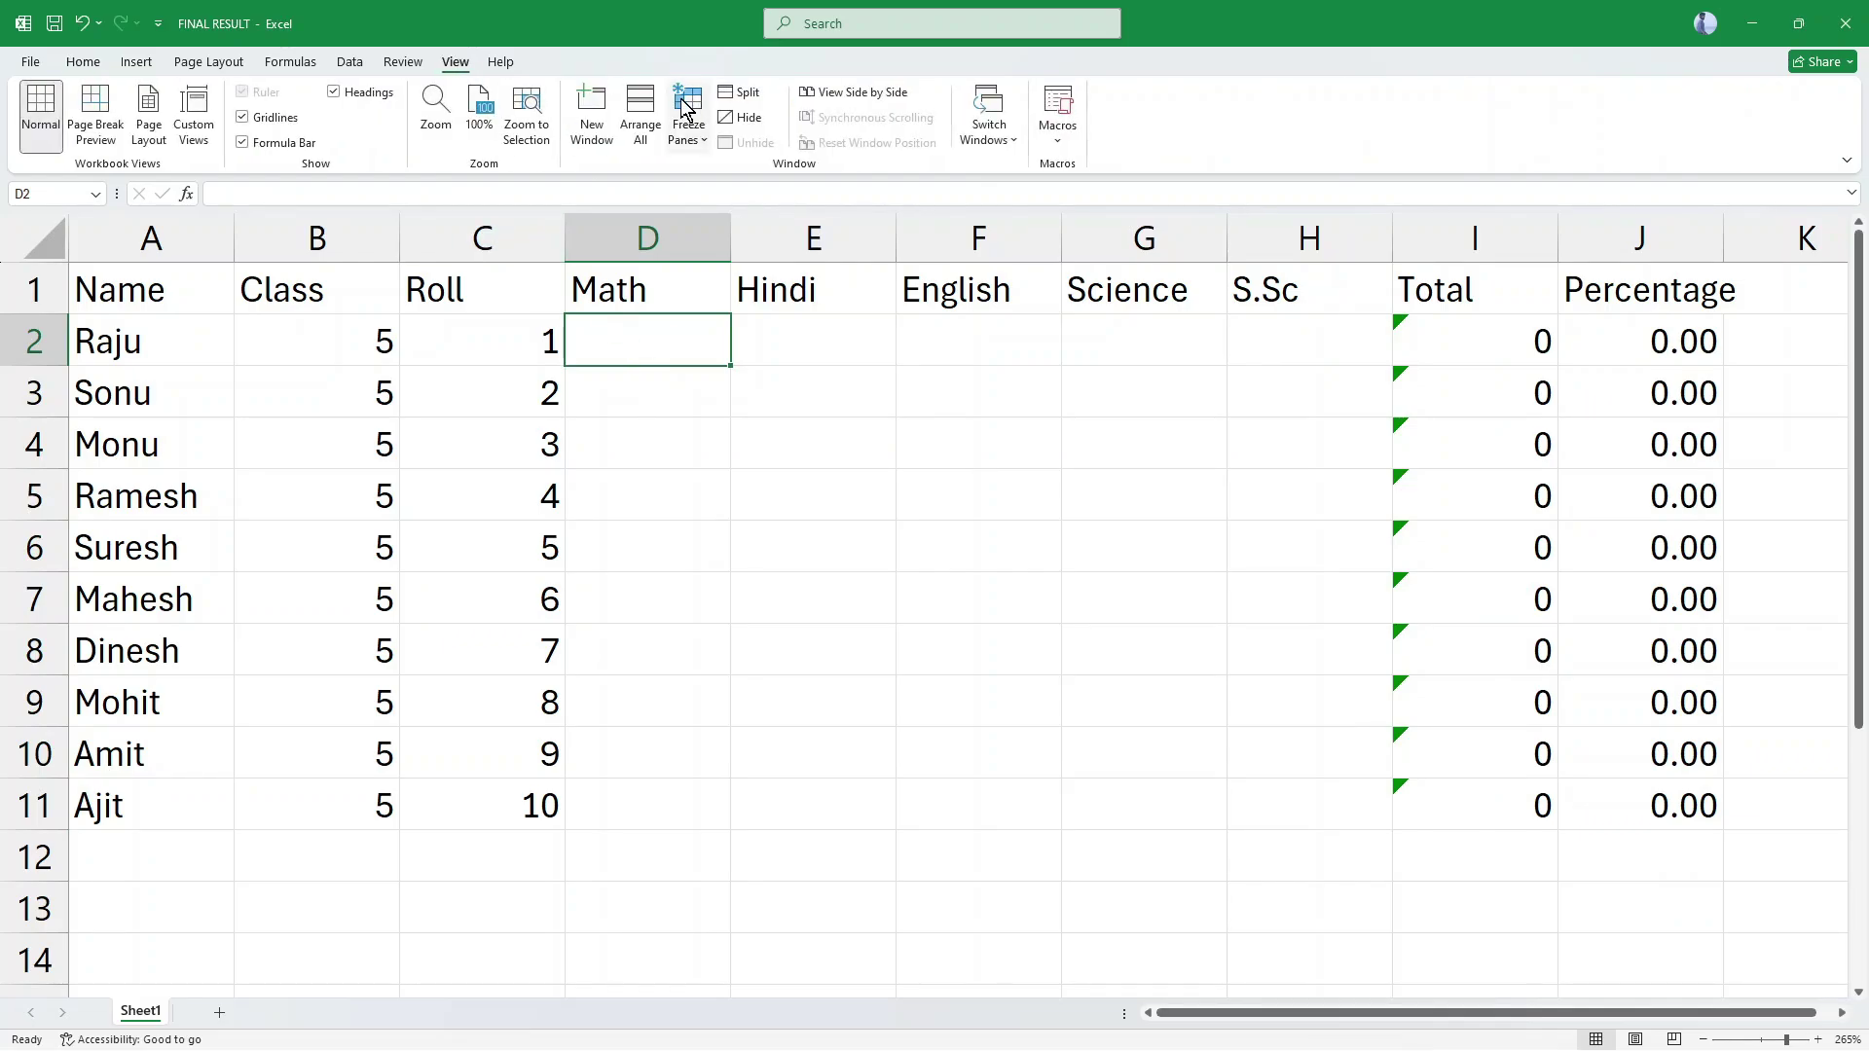
click(640, 115)
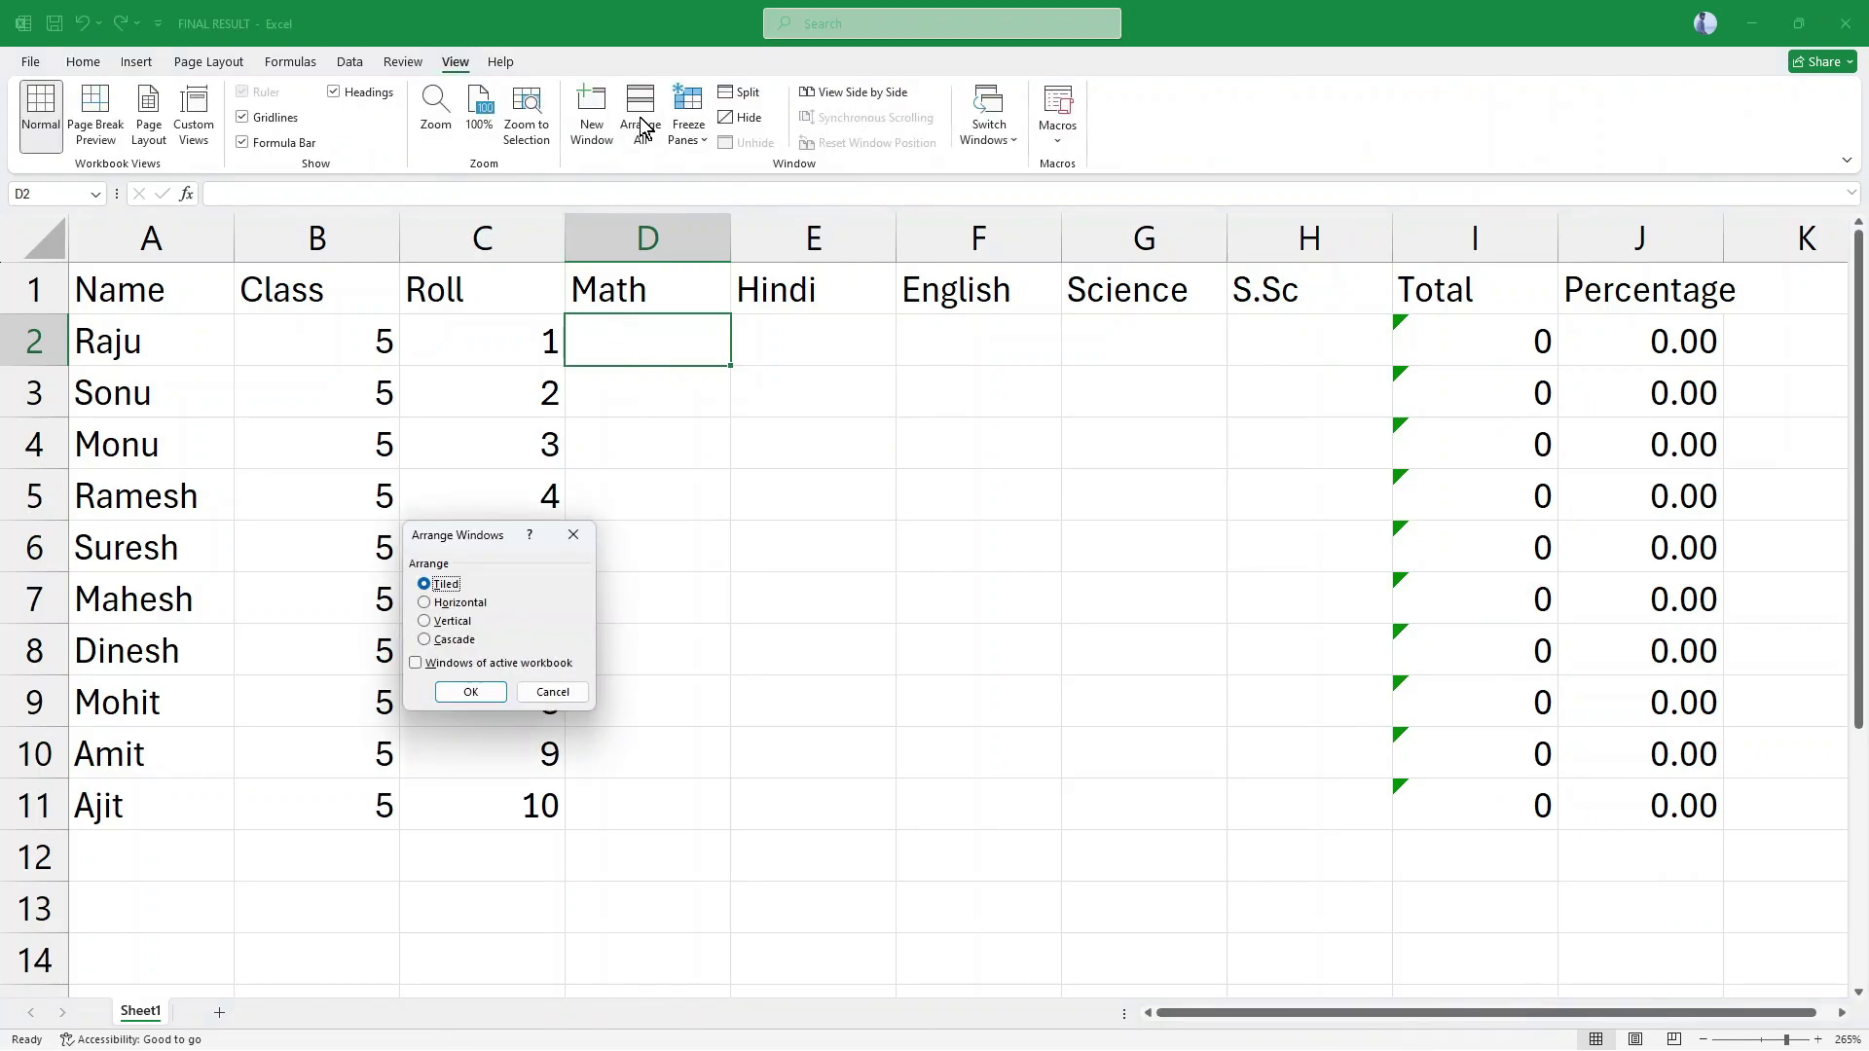
click(470, 692)
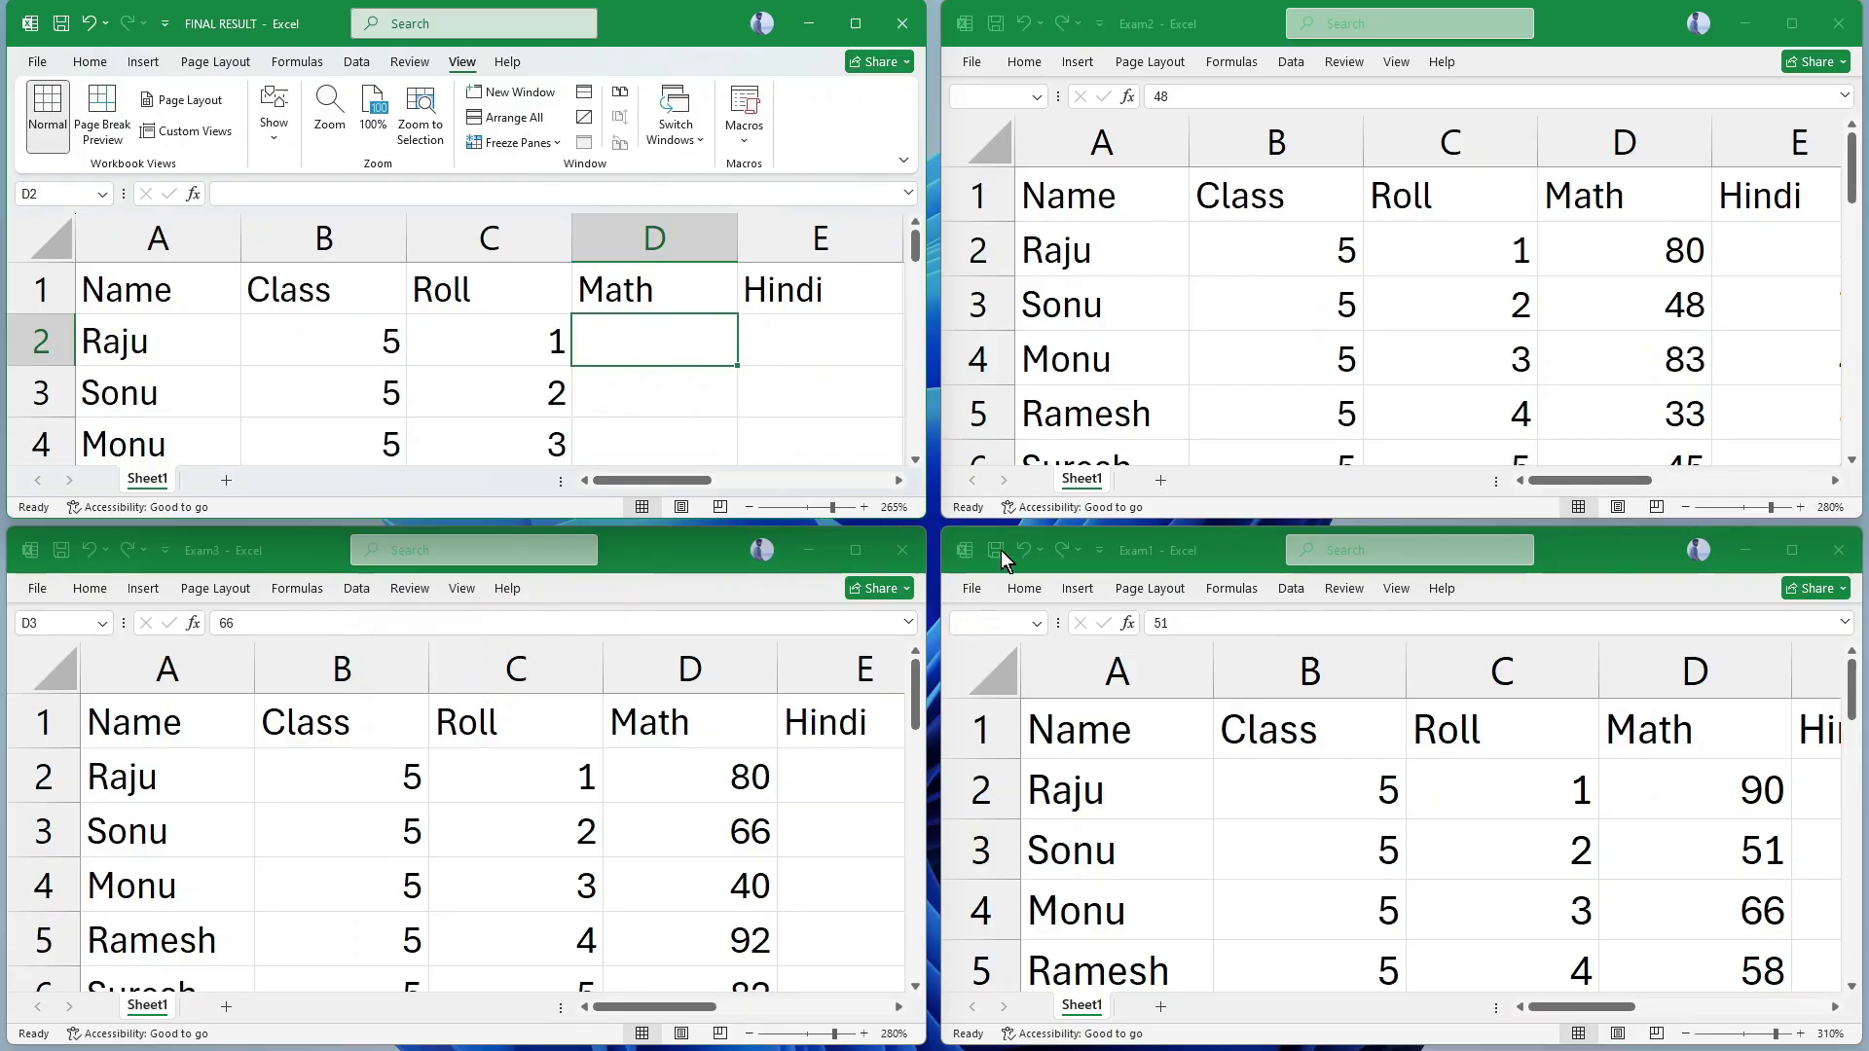
Step: Start a formula in FINAL RESULT's D2 with the Math mark in Exam1's D2, converting the $D$2 reference to relative D2
text(=)
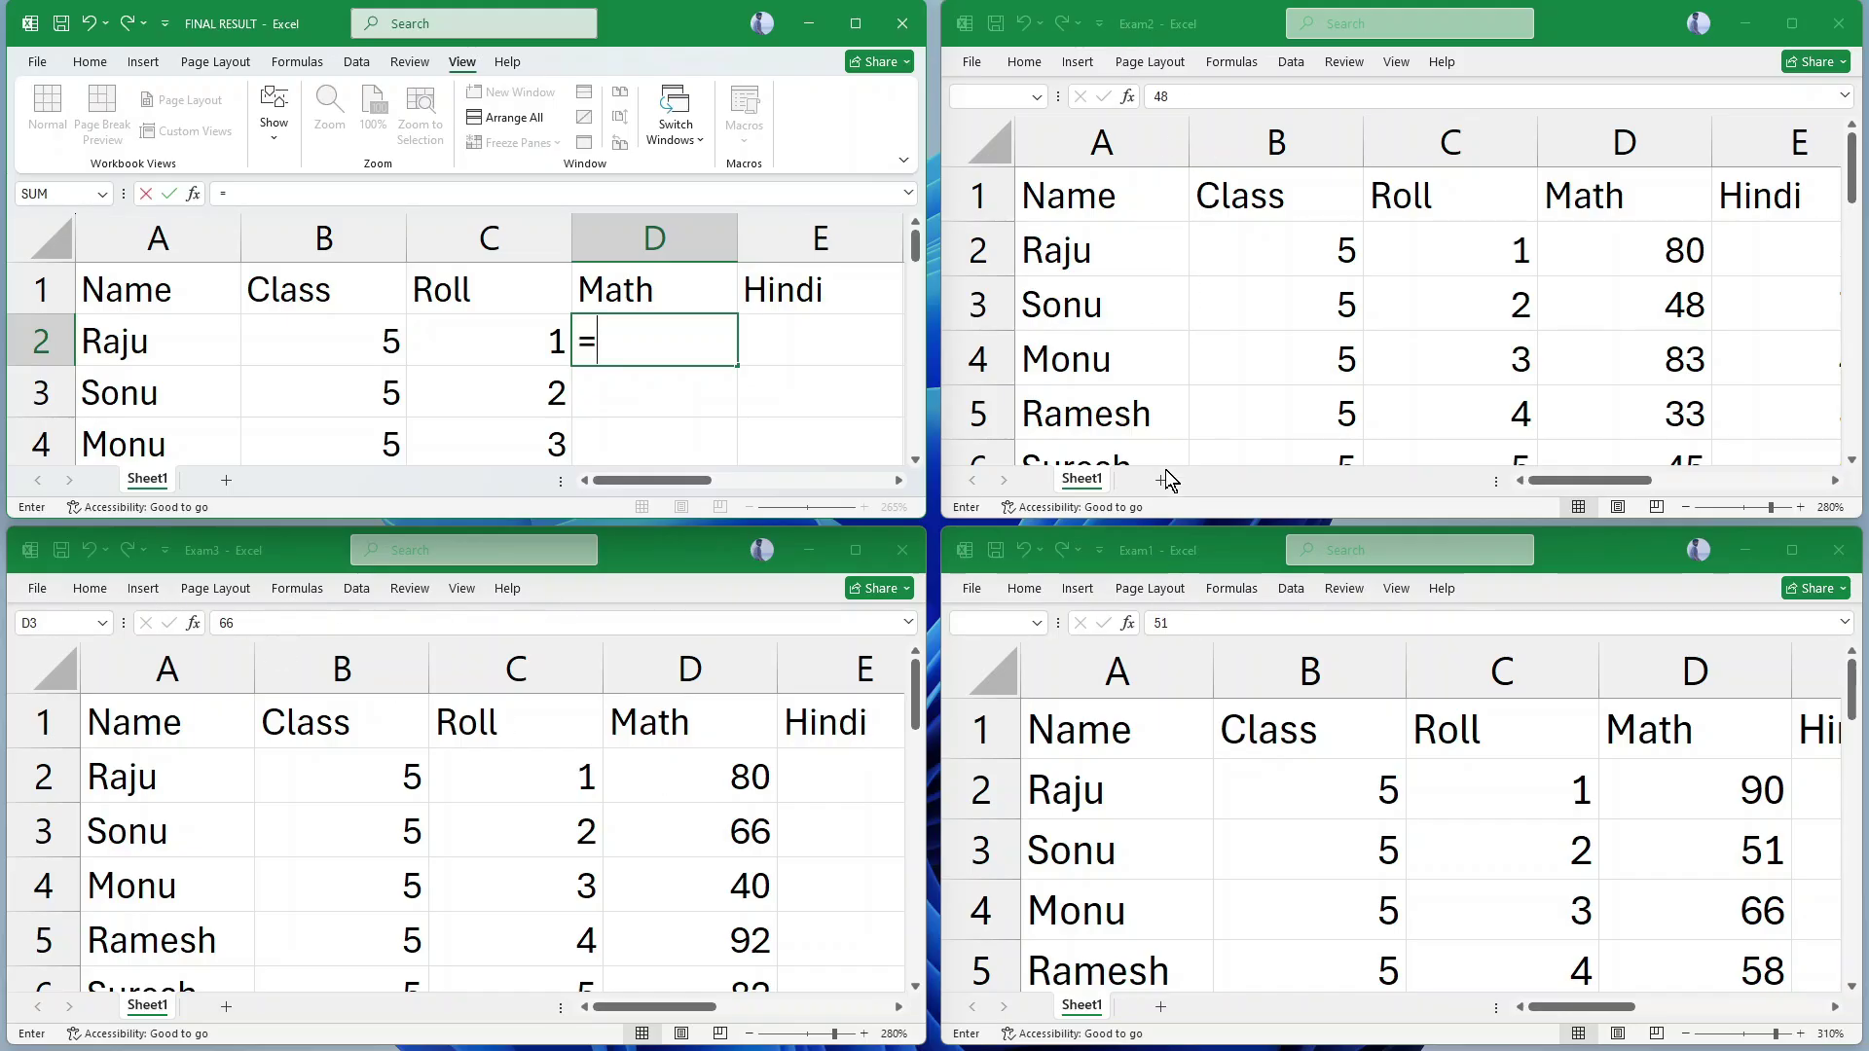
click(1721, 792)
click(1728, 791)
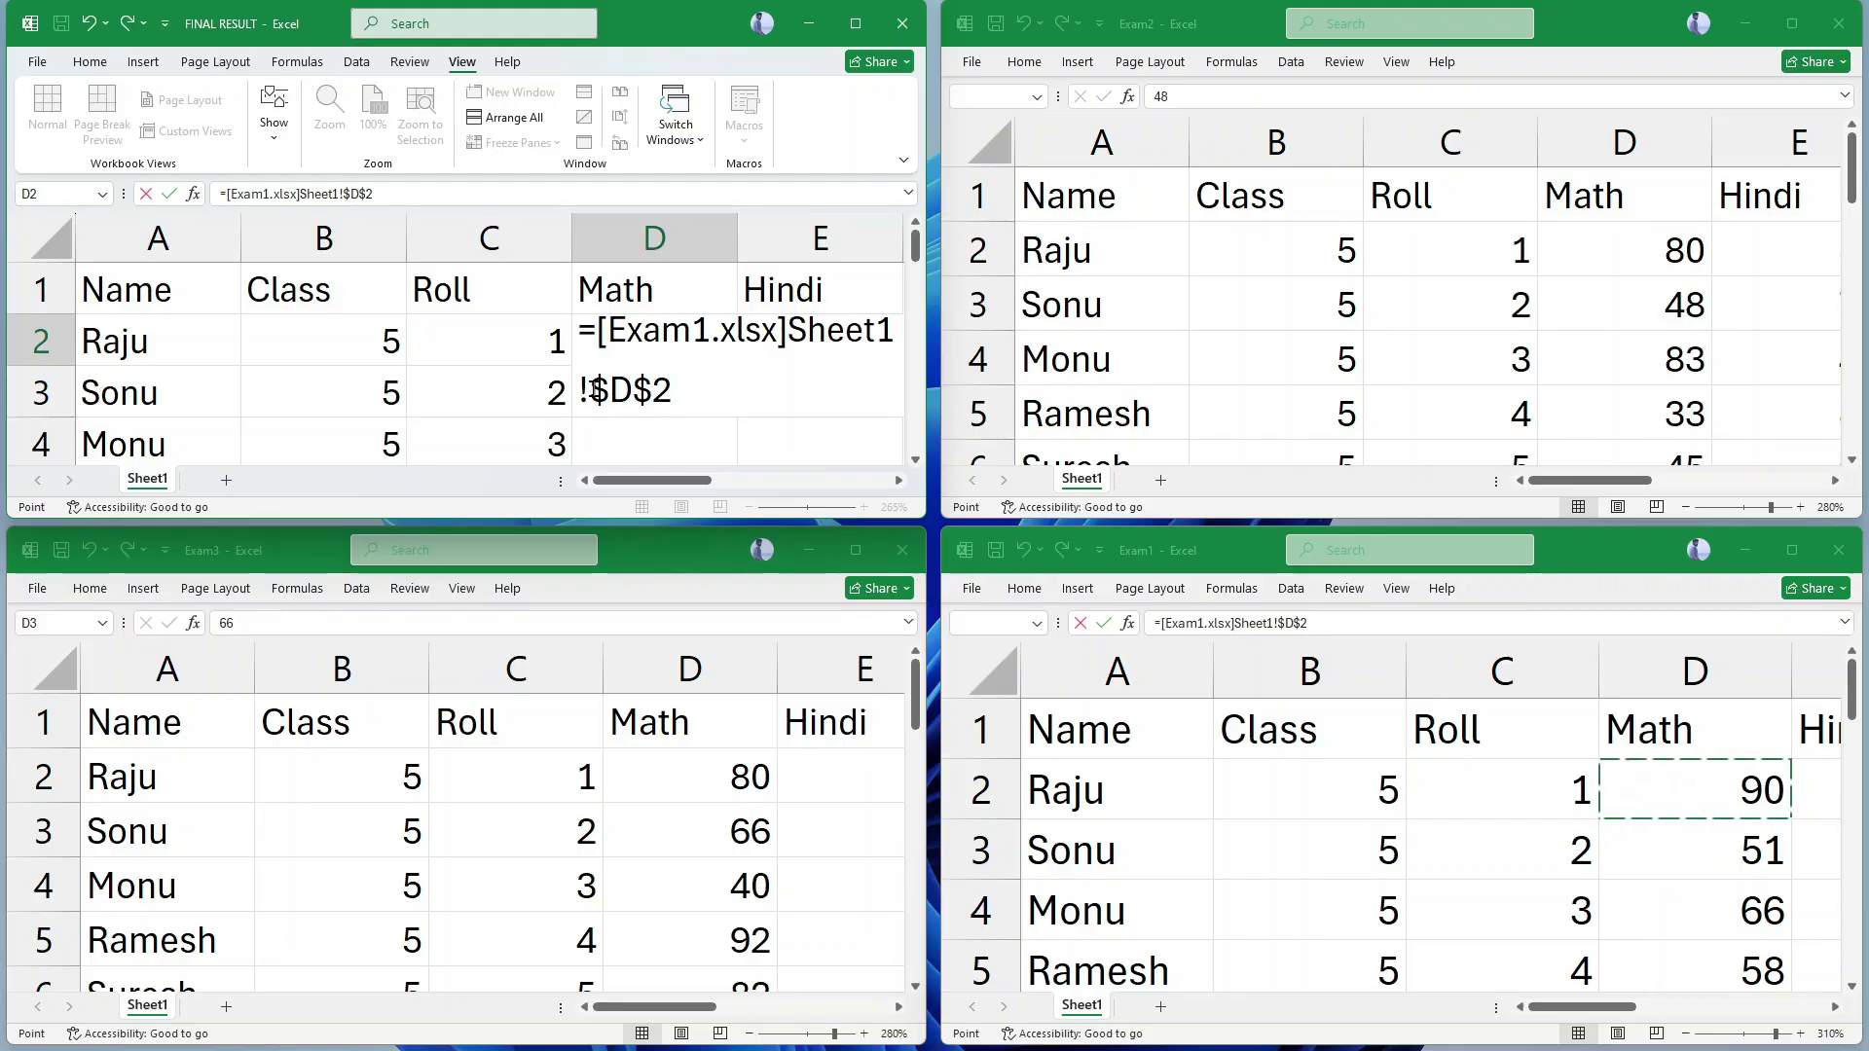
drag(593, 389, 669, 389)
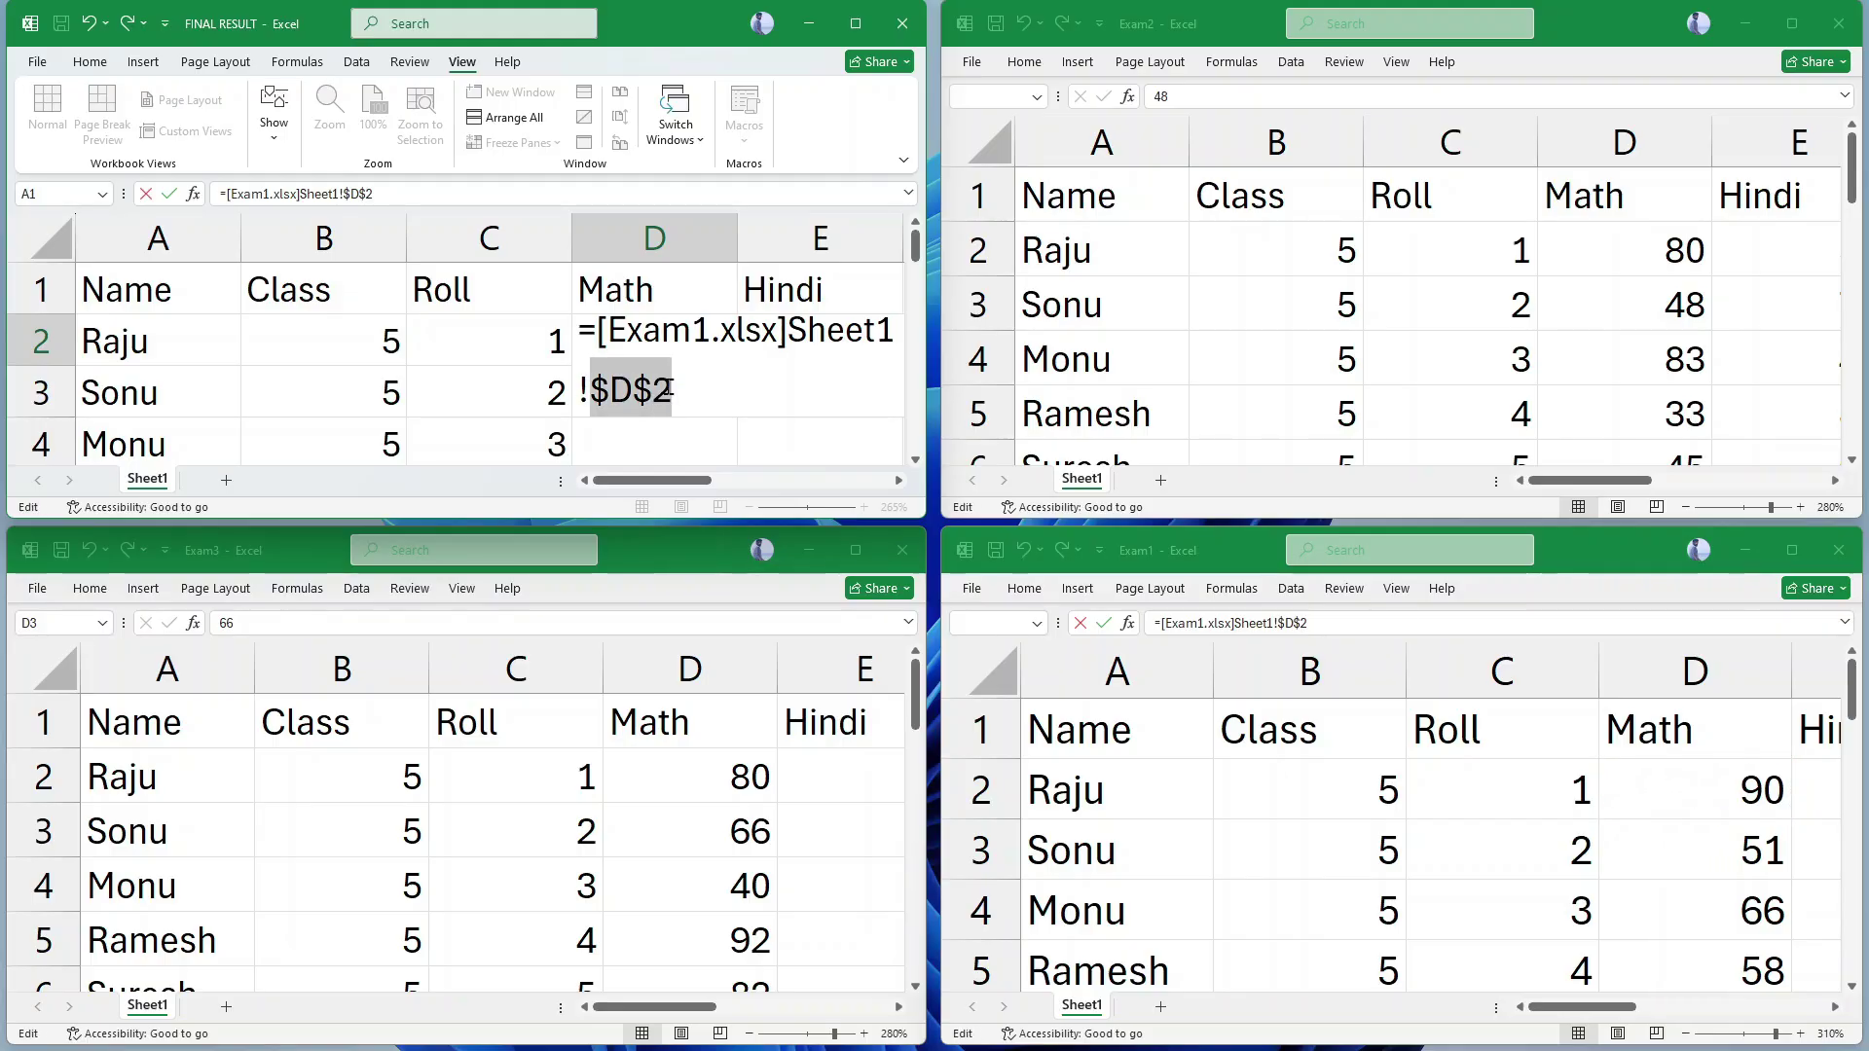
key(F4)
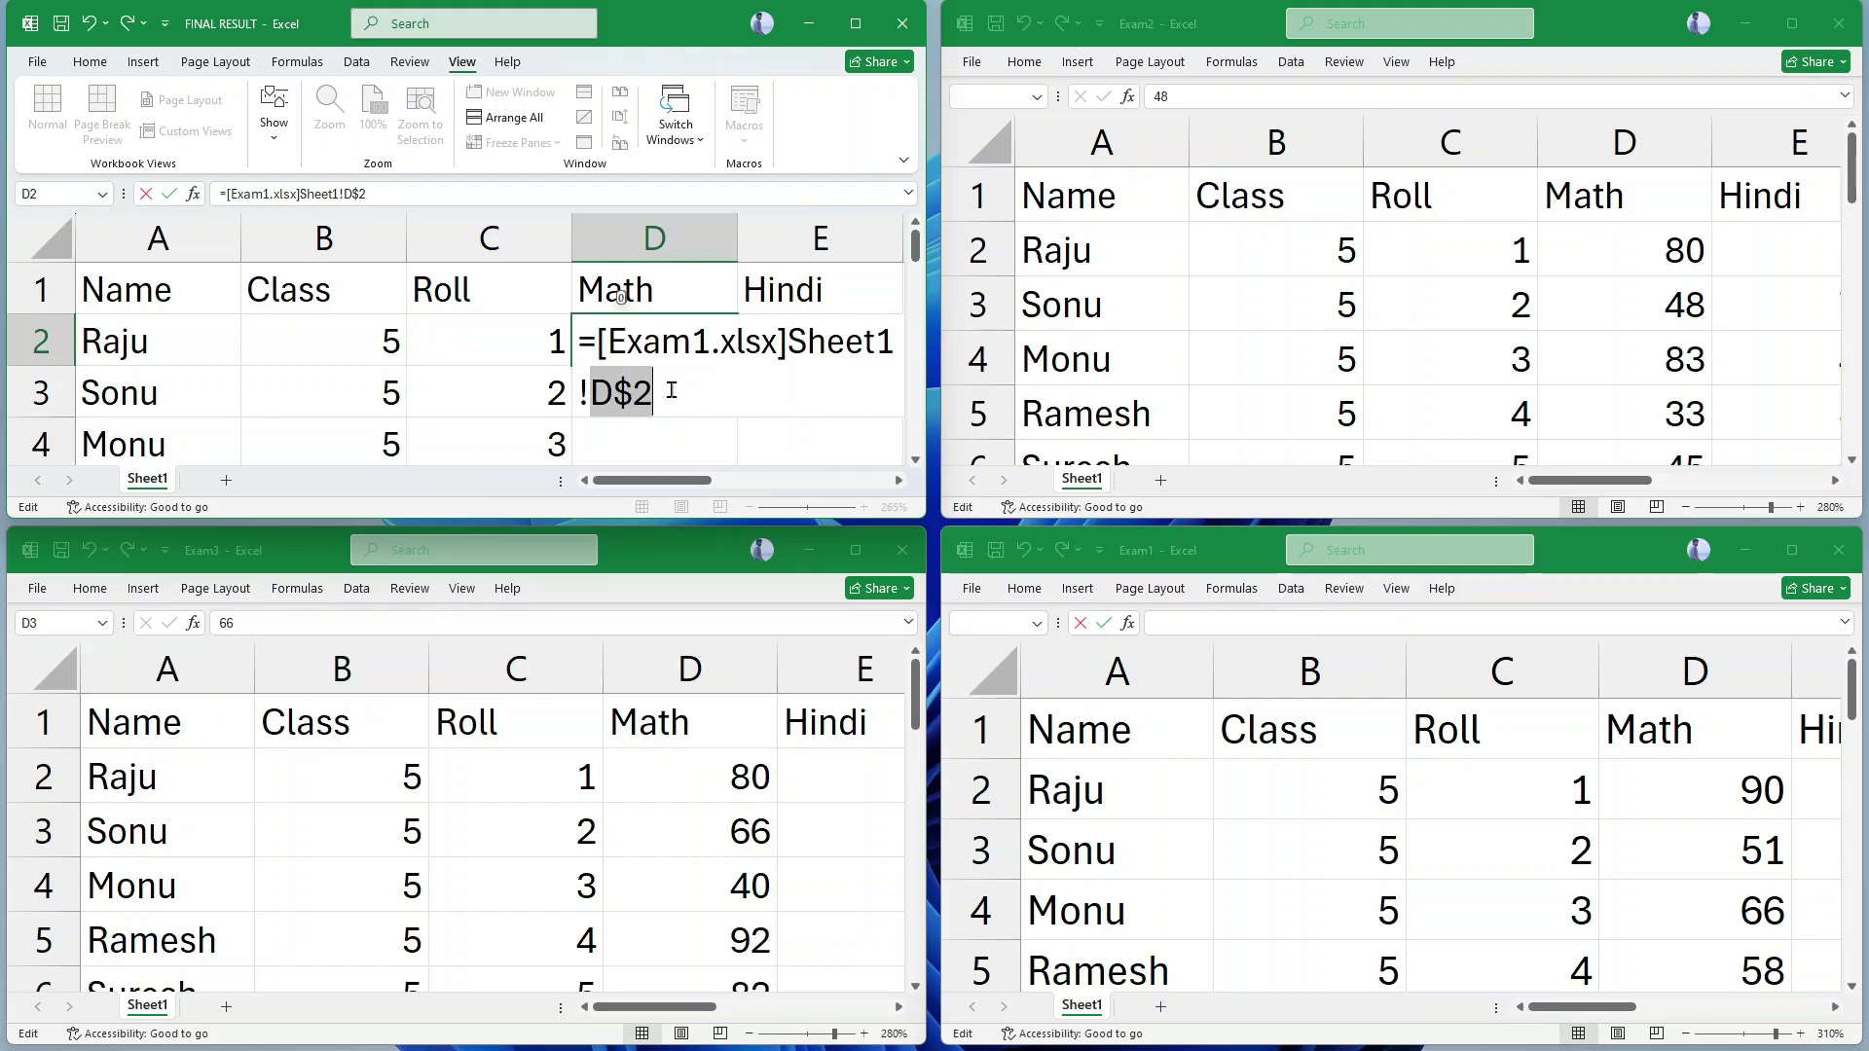
key(F4)
key(F4)
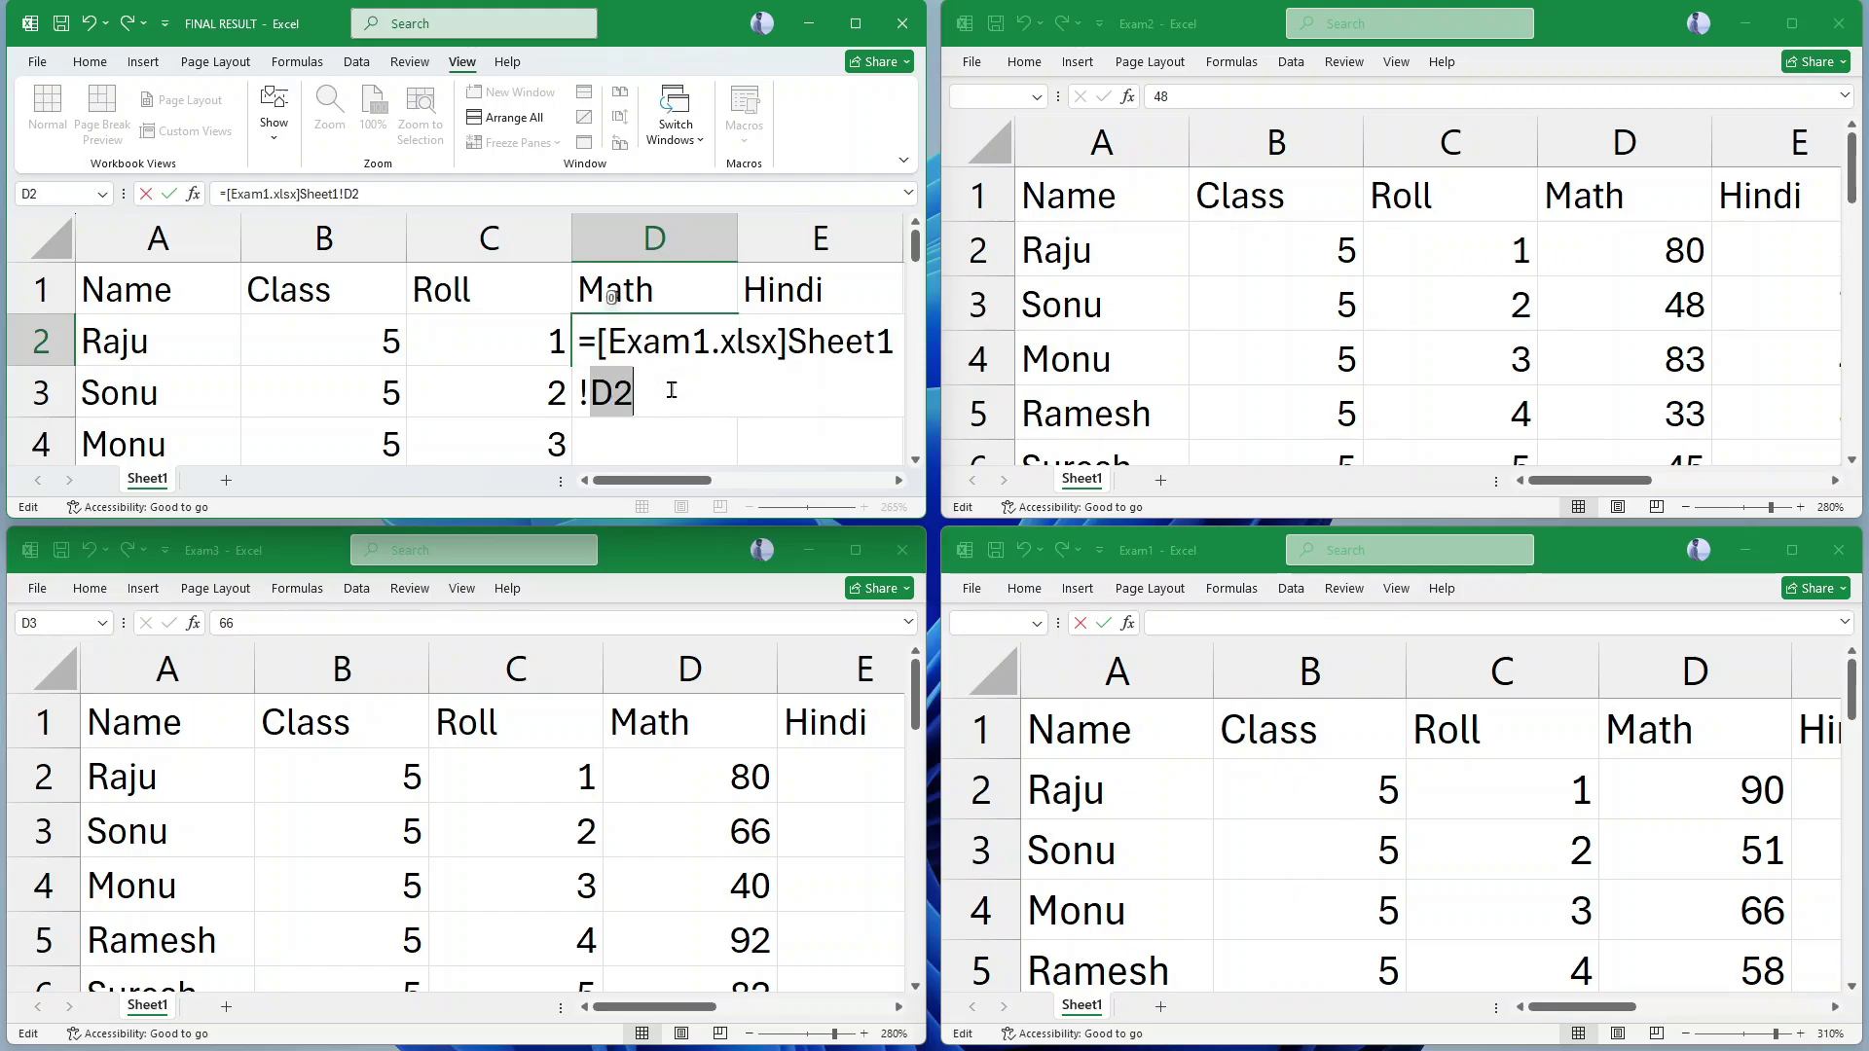
click(670, 392)
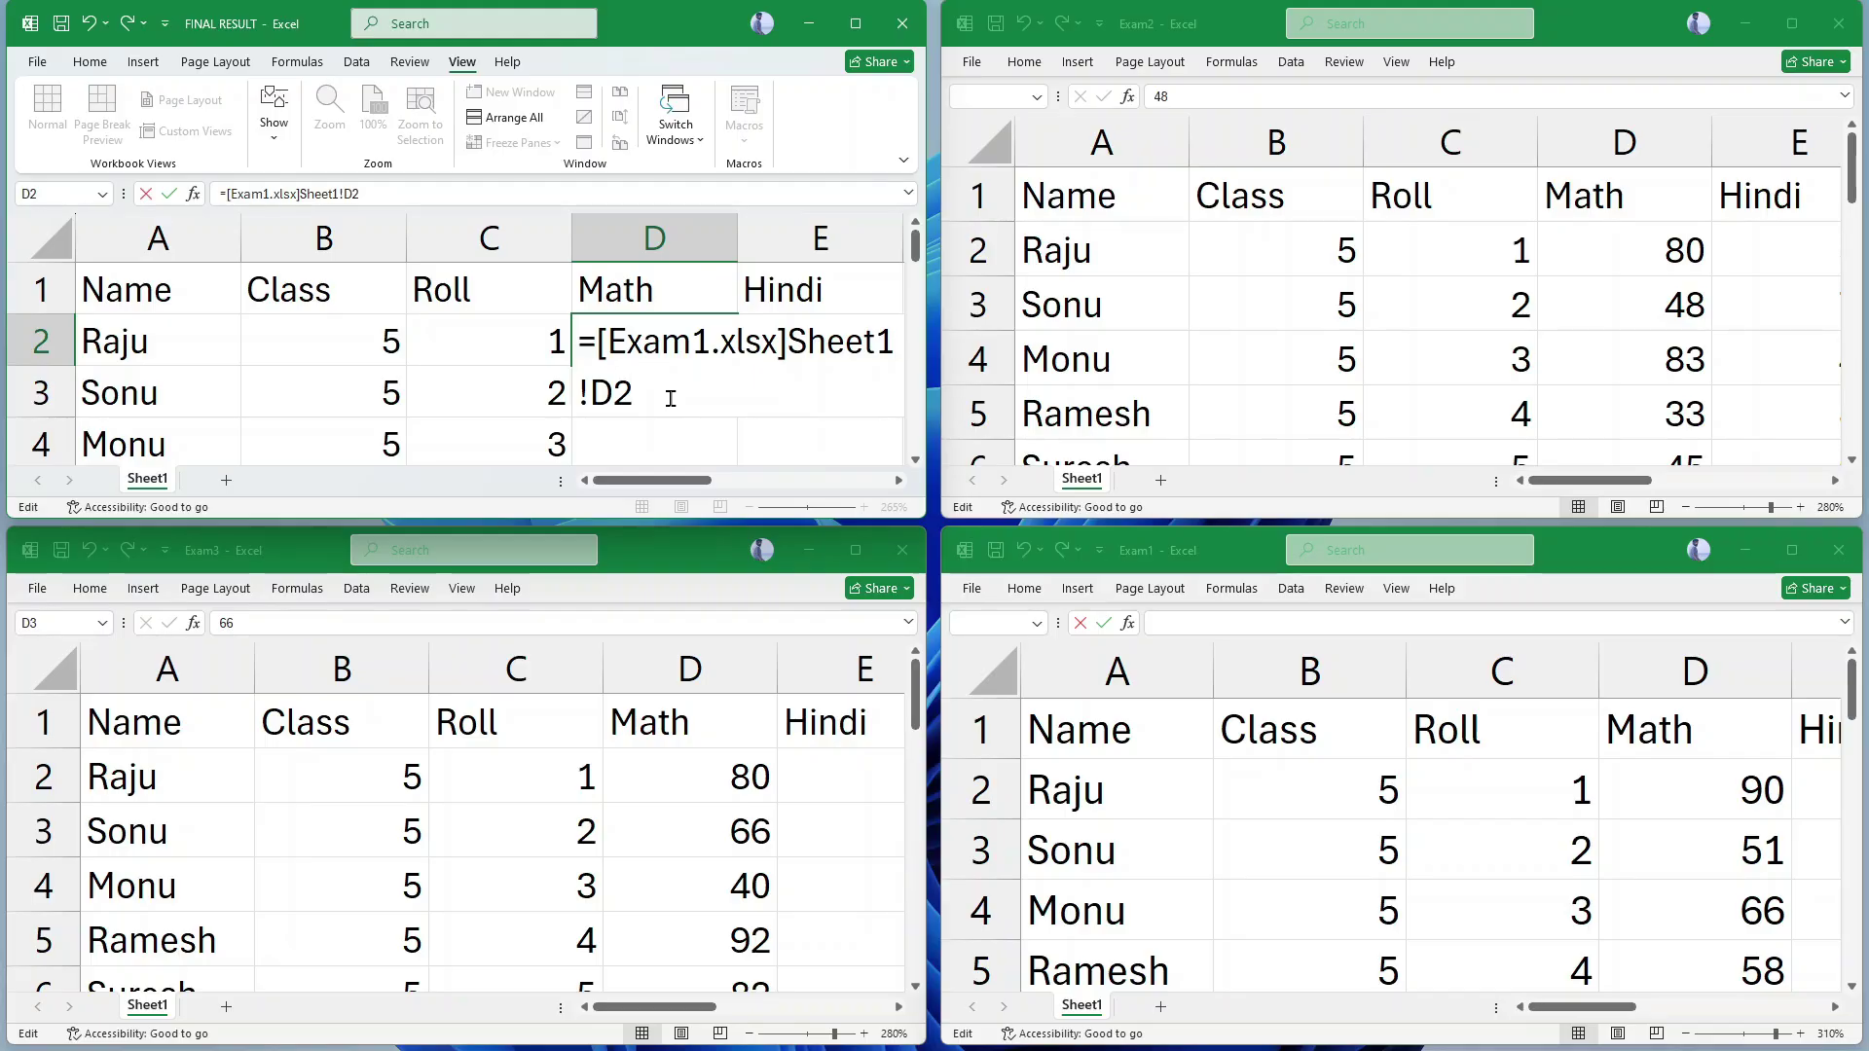
Step: Add the Math mark from Exam2's D2 to the formula and make its reference relative as D2
text(+)
click(1645, 255)
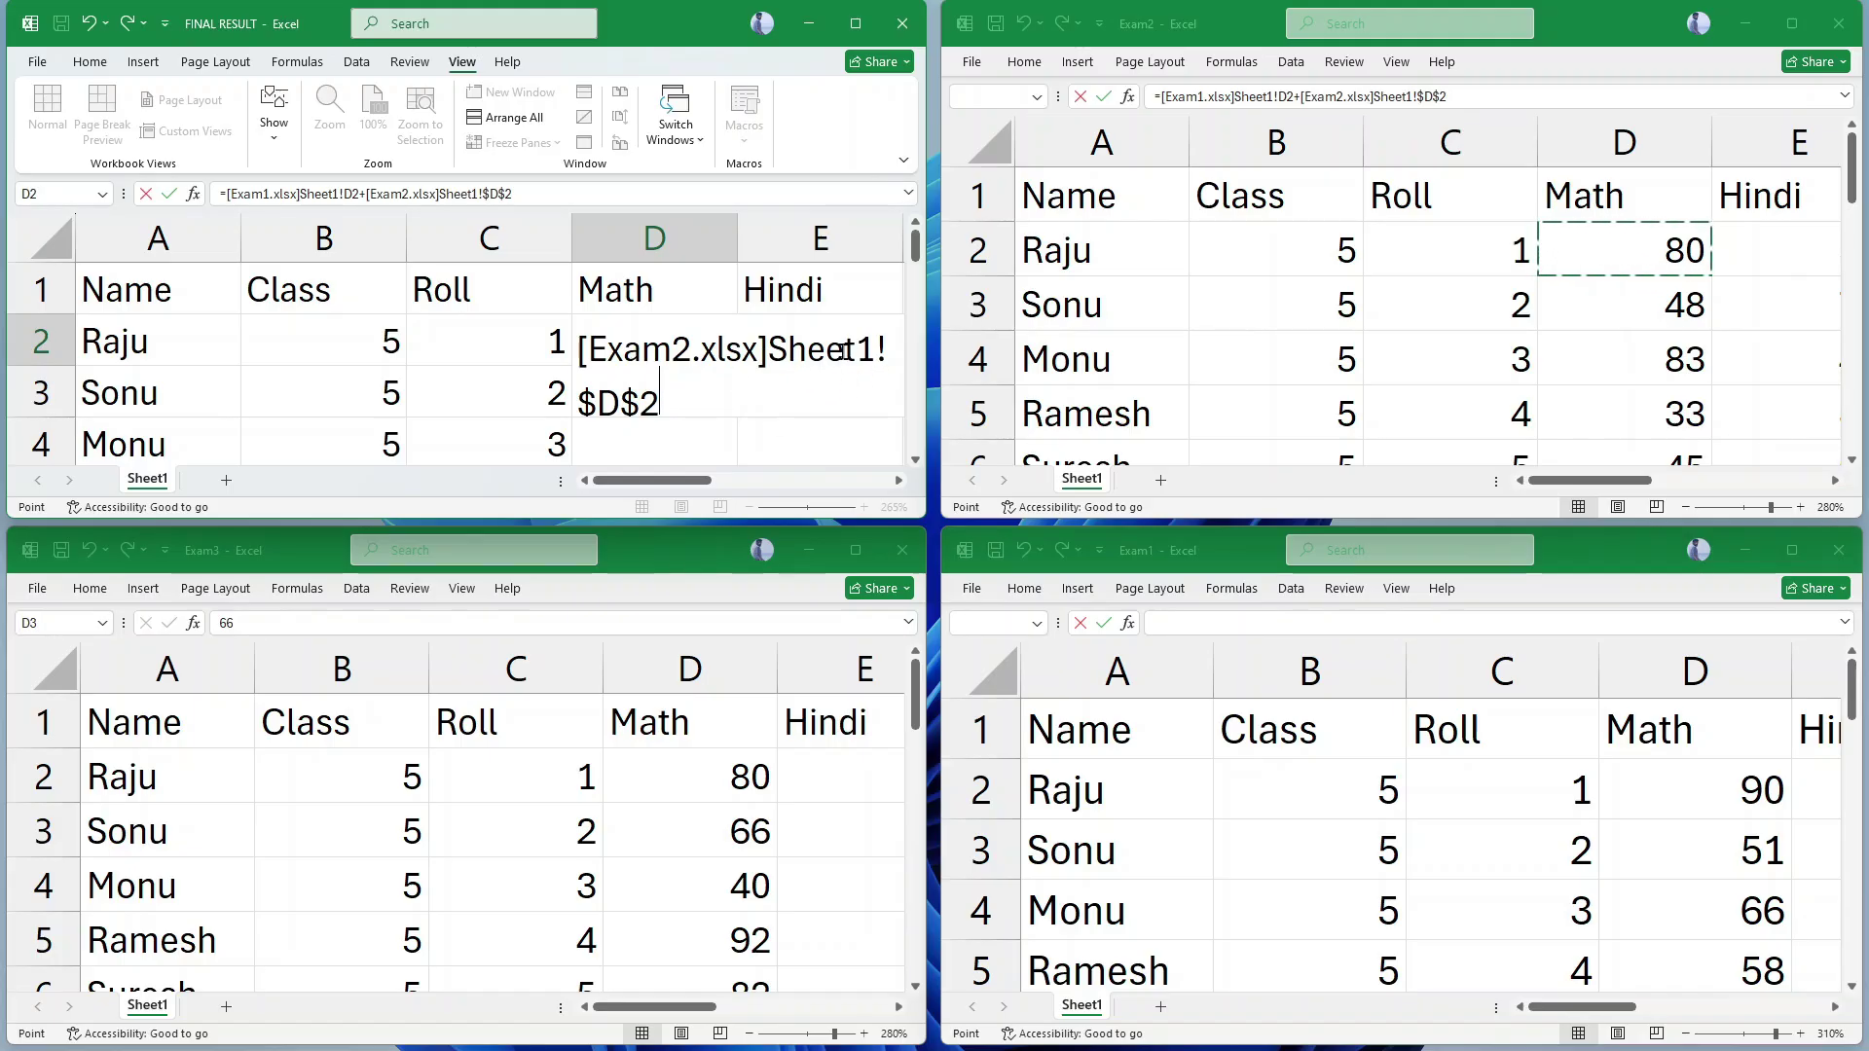
drag(581, 402, 663, 406)
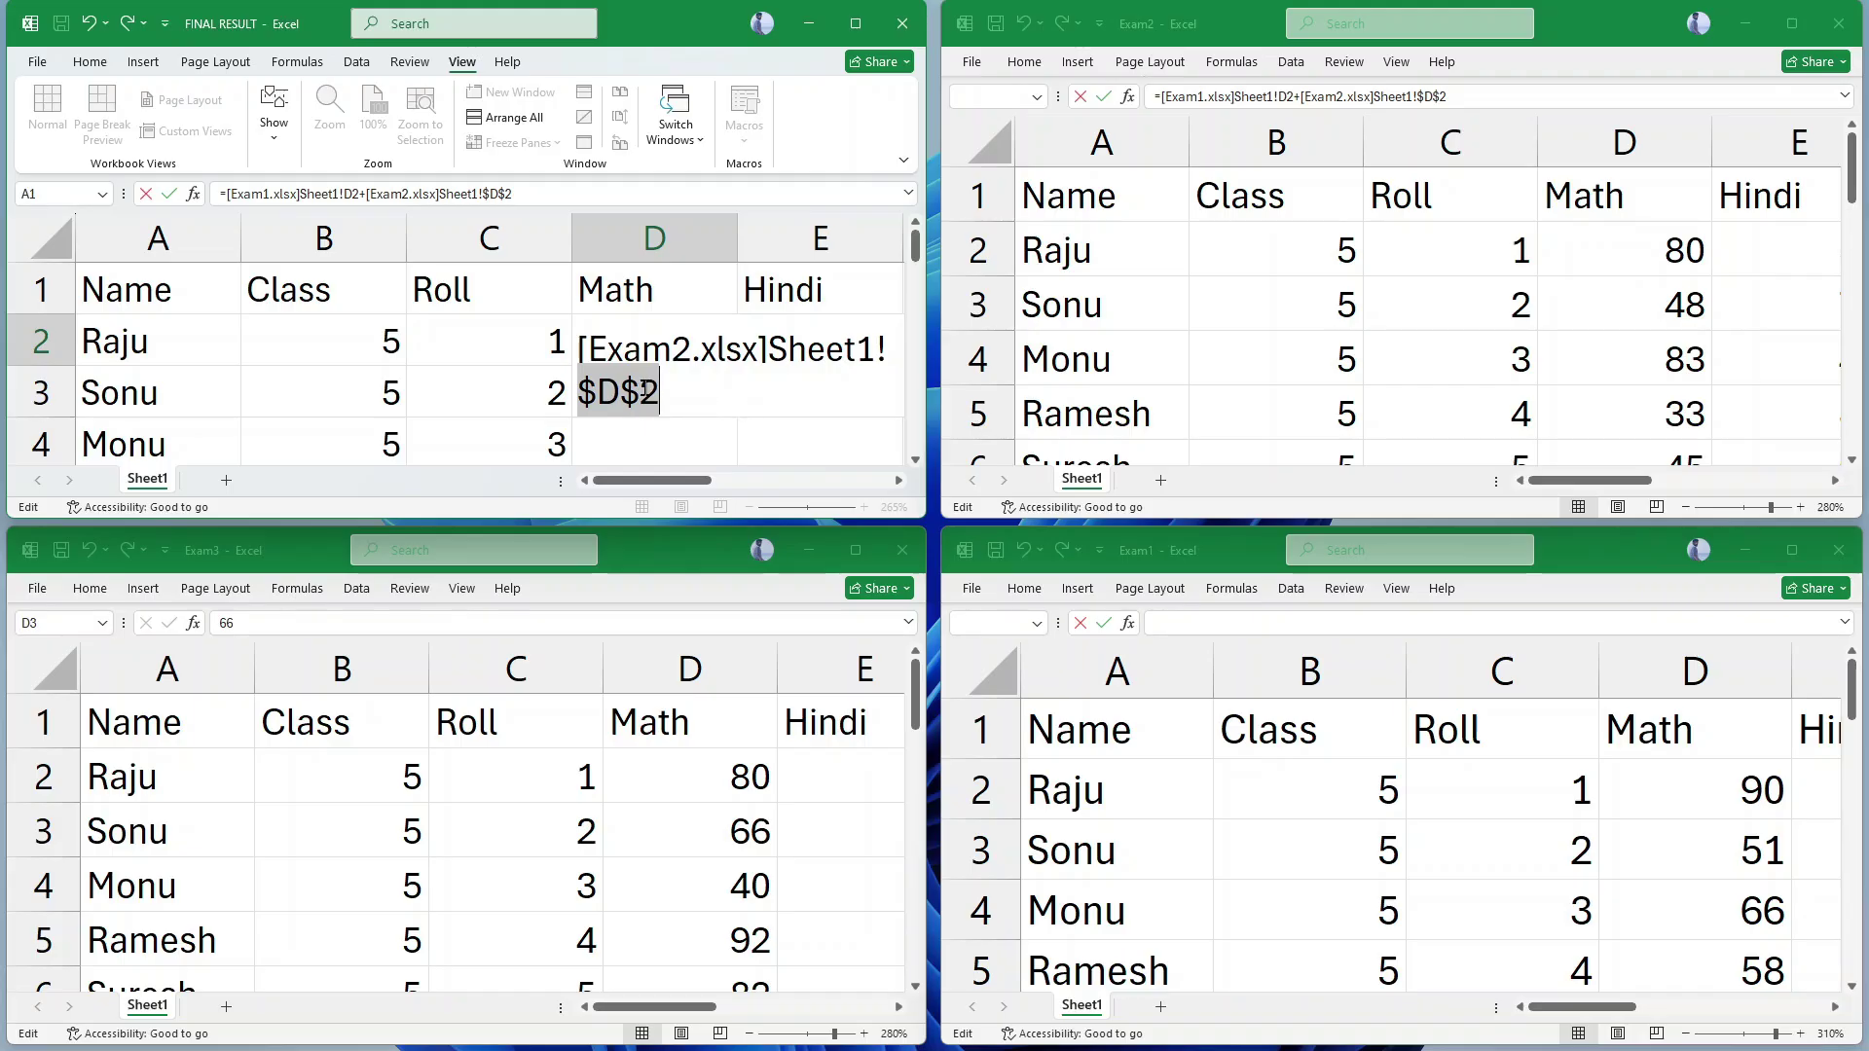
click(644, 390)
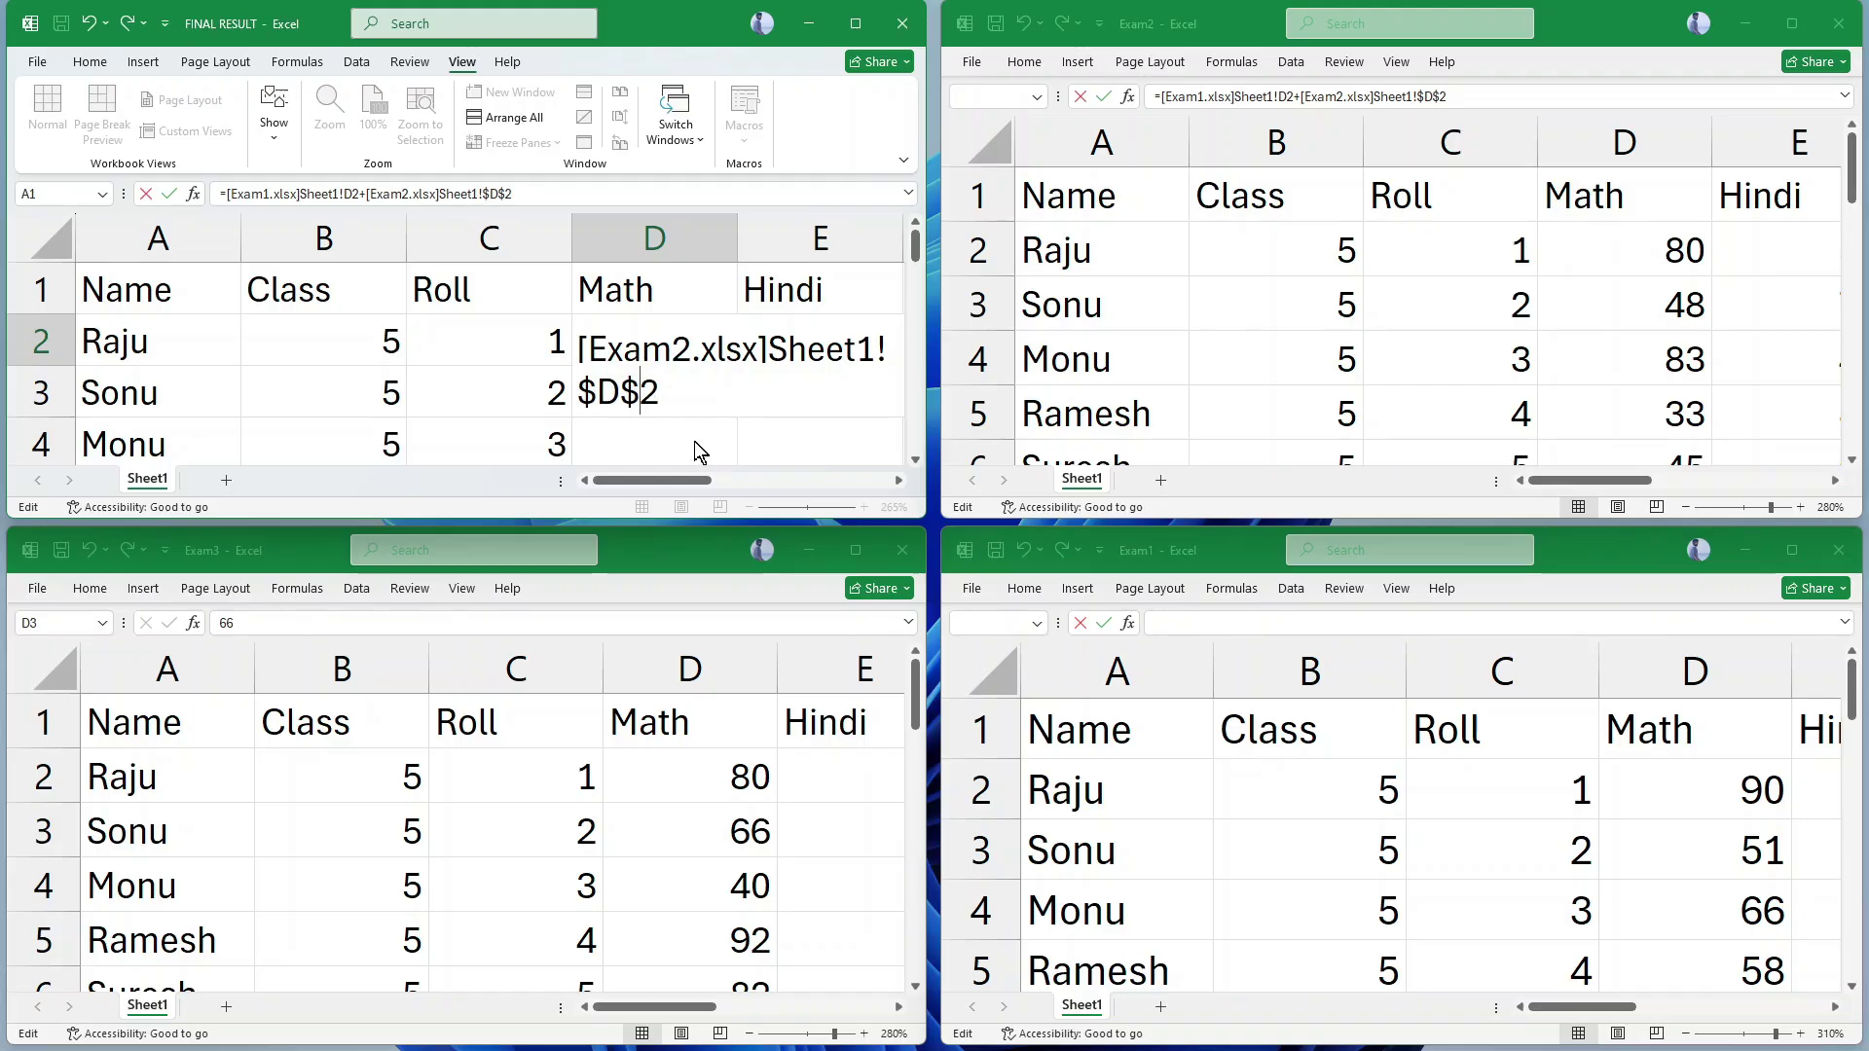
key(BackSpace)
key(Left)
key(BackSpace)
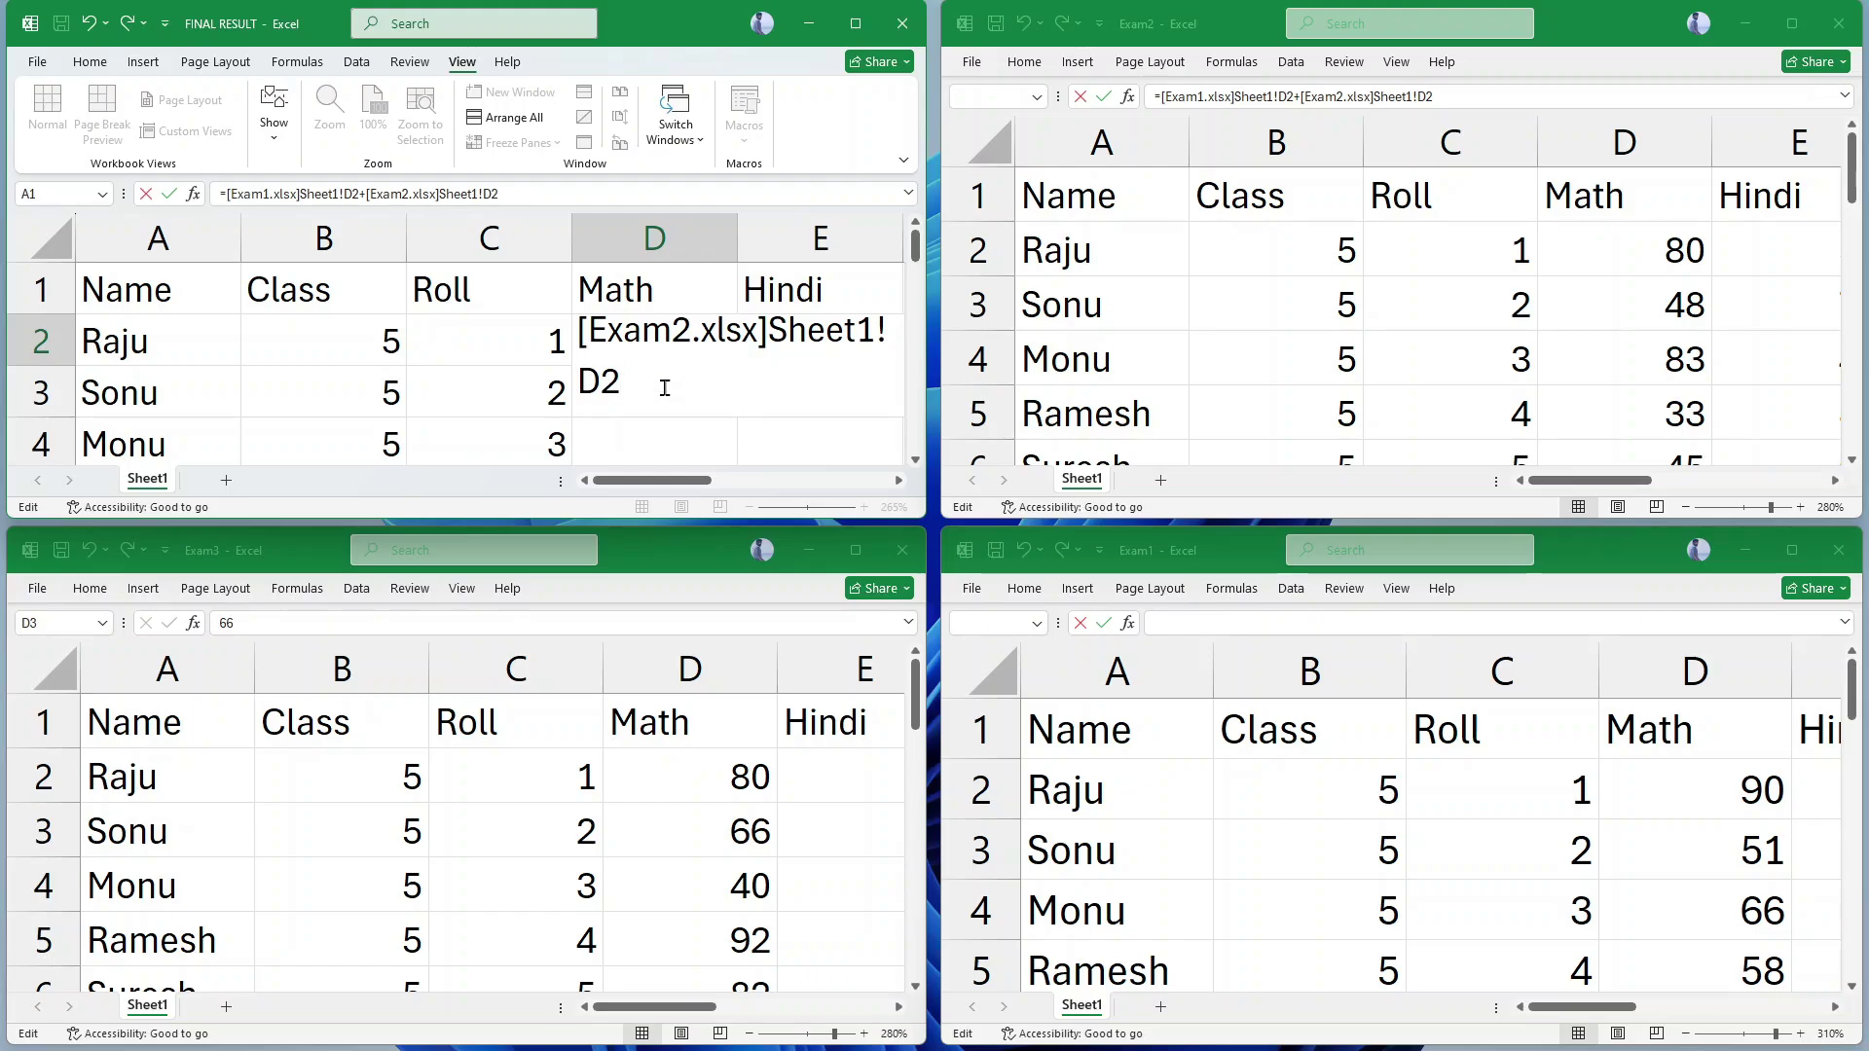
Step: Add the Math mark from Exam3's D2 as a relative reference and enter the completed formula in FINAL RESULT's D2
text(+)
click(662, 387)
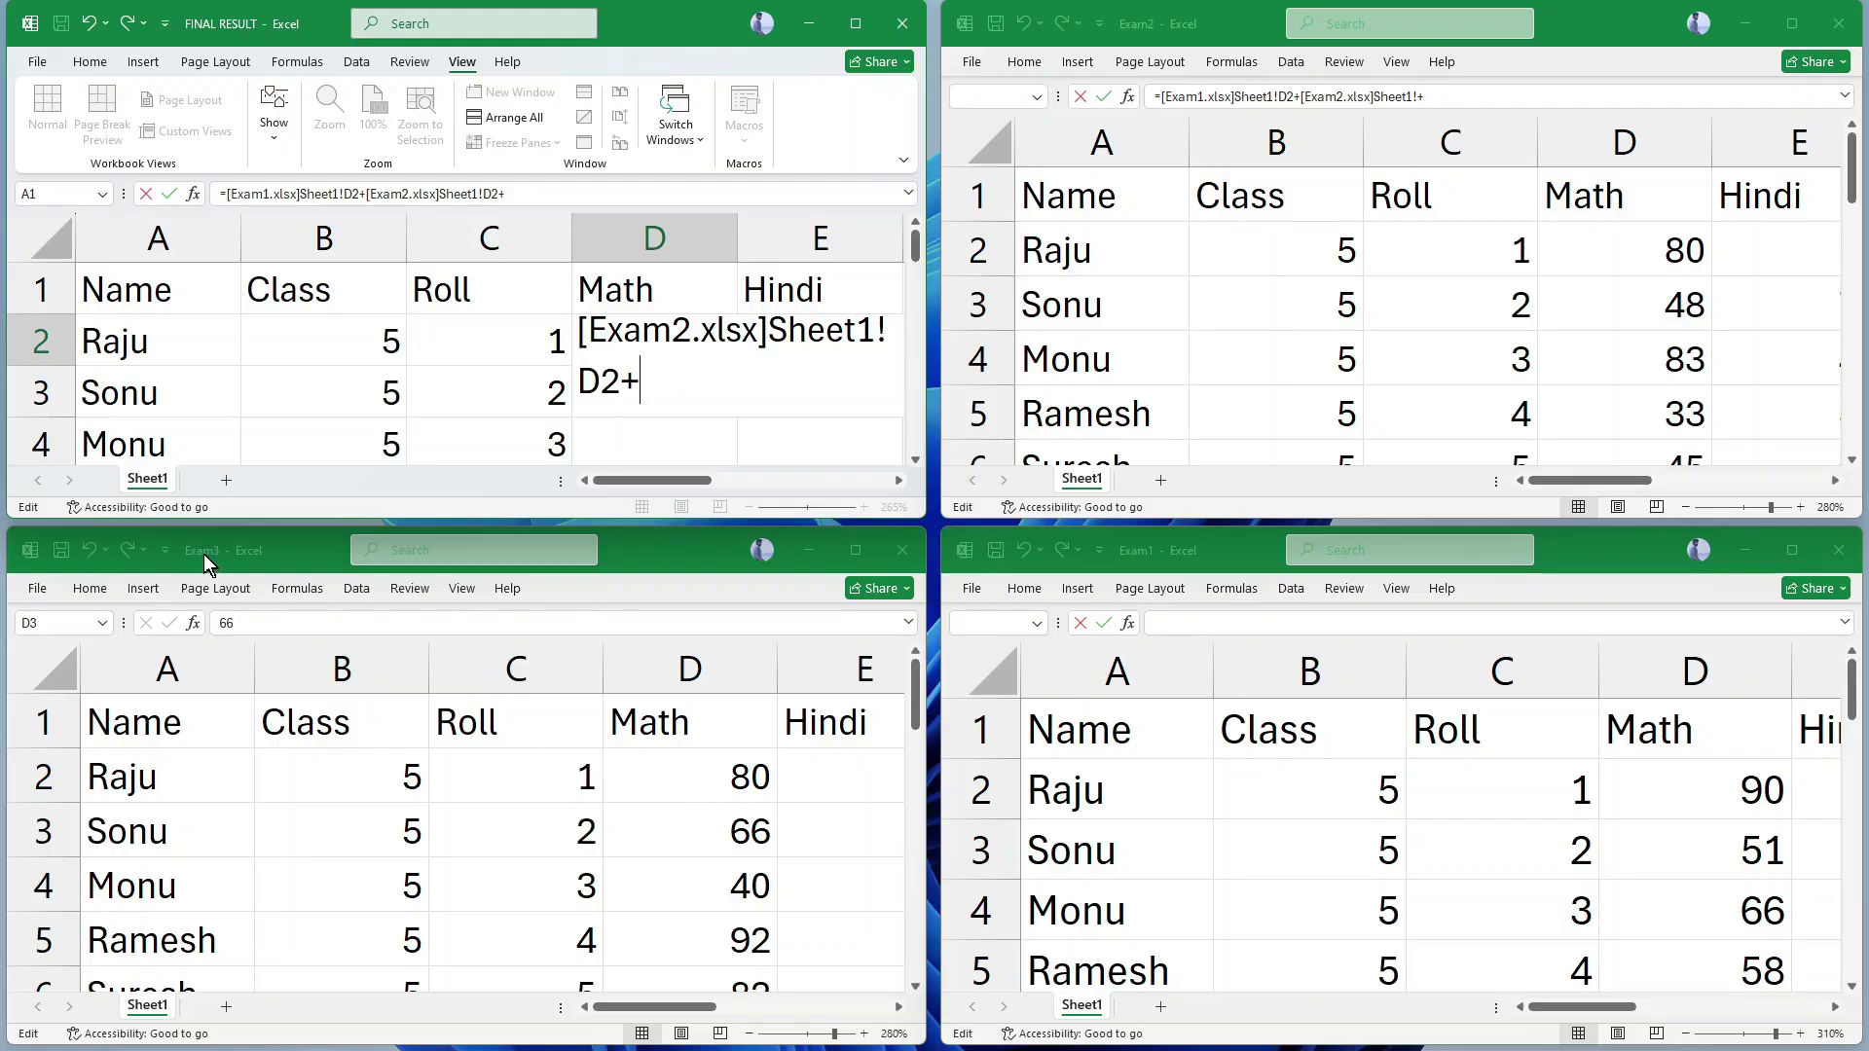
click(732, 778)
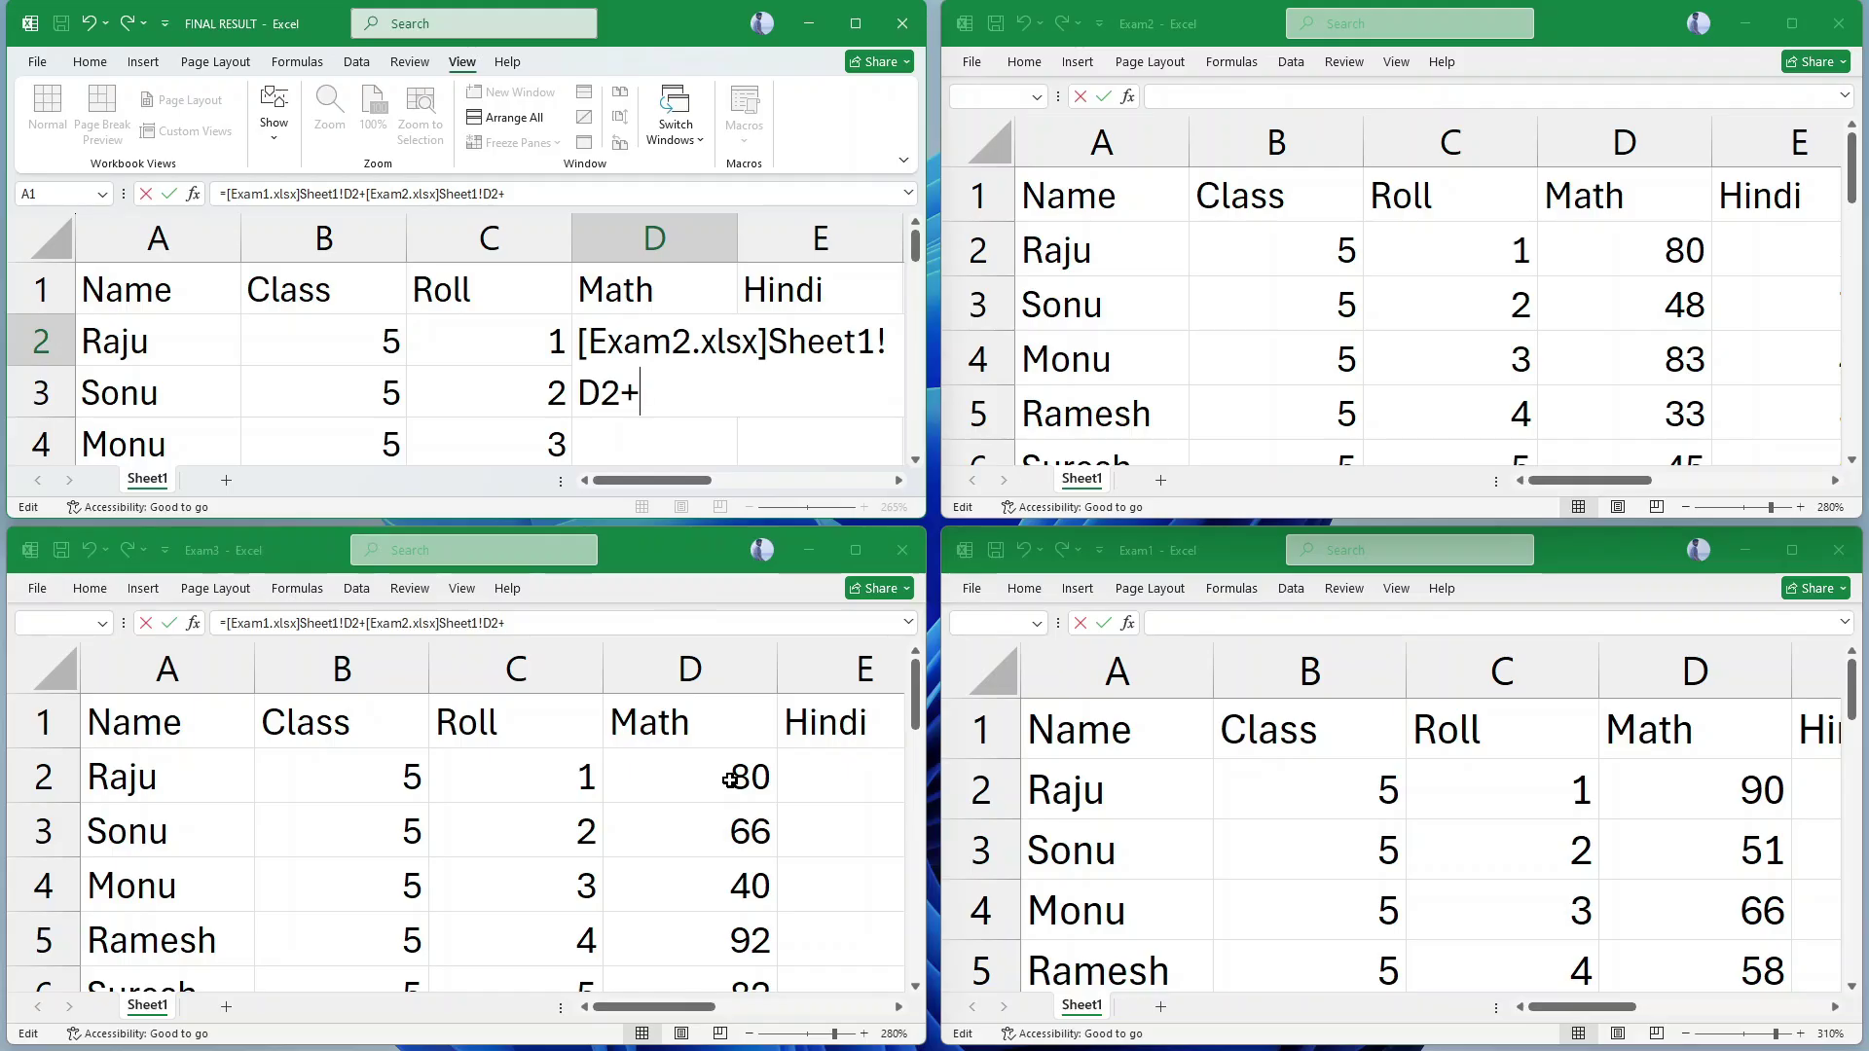
click(732, 779)
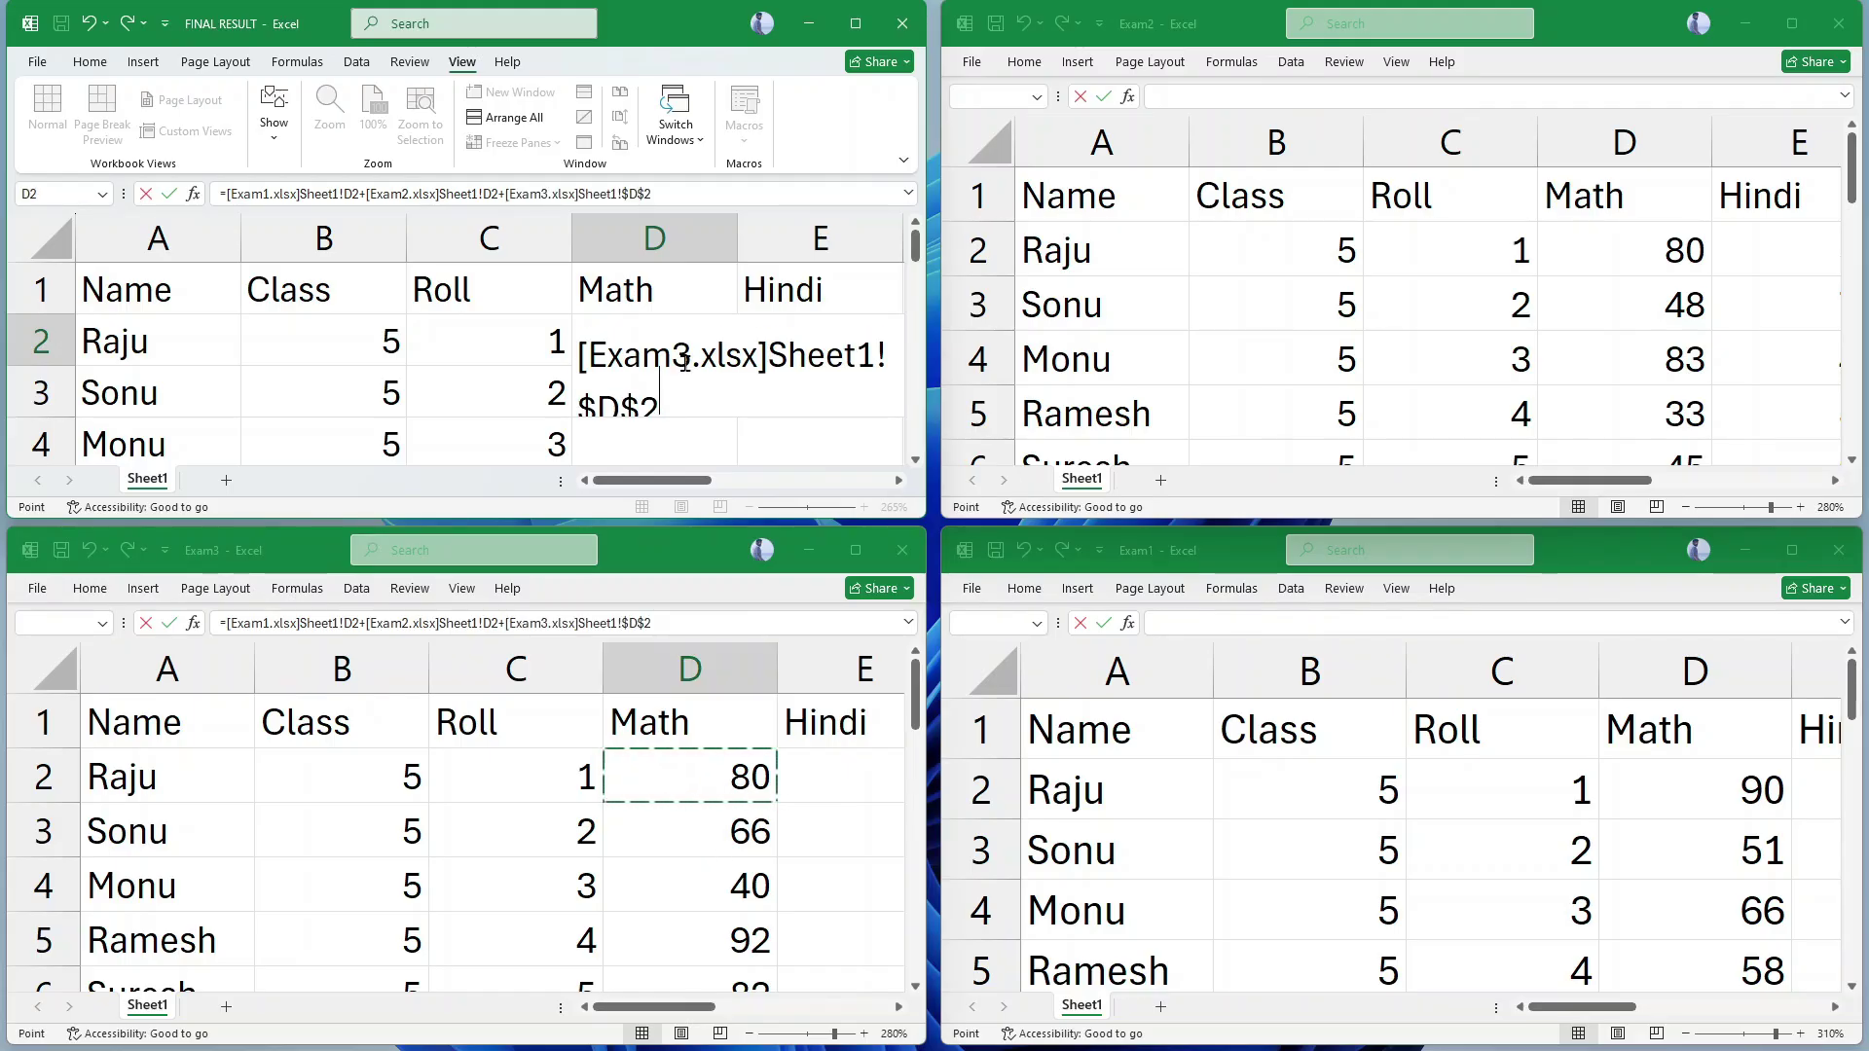
click(641, 401)
key(BackSpace)
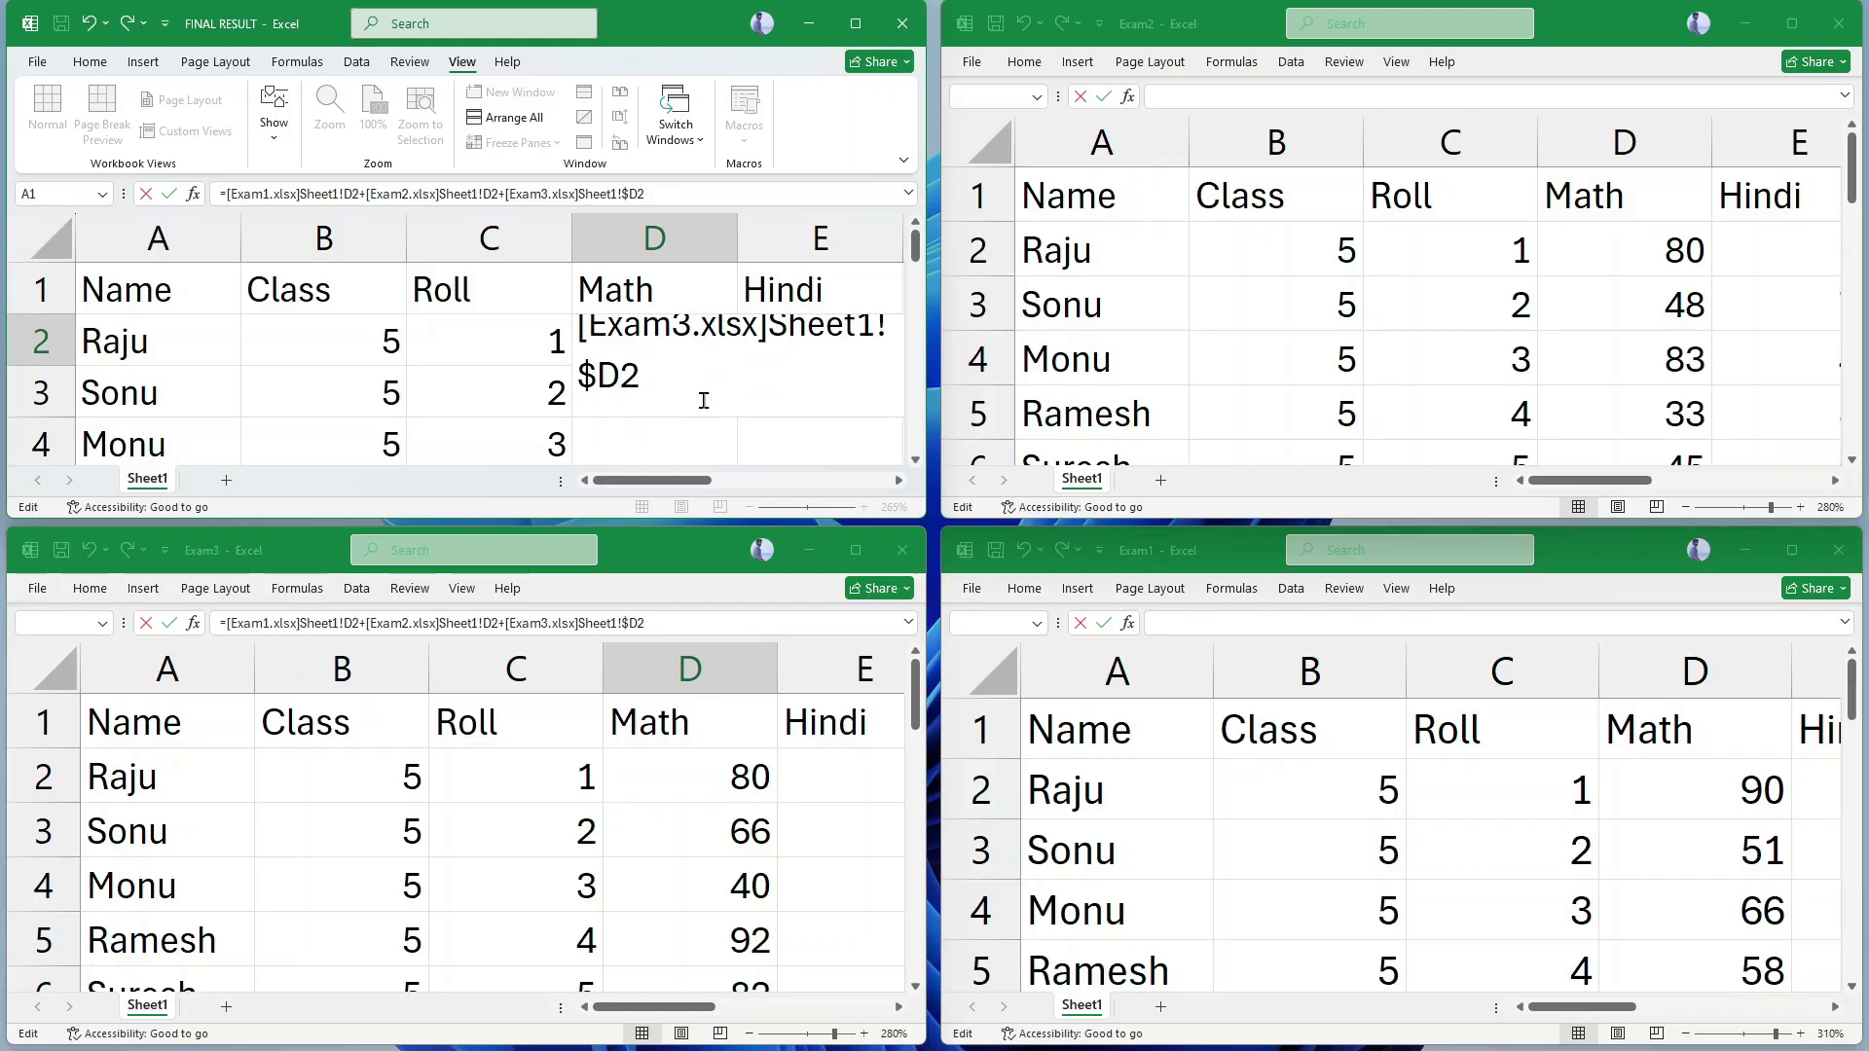
key(Left)
key(BackSpace)
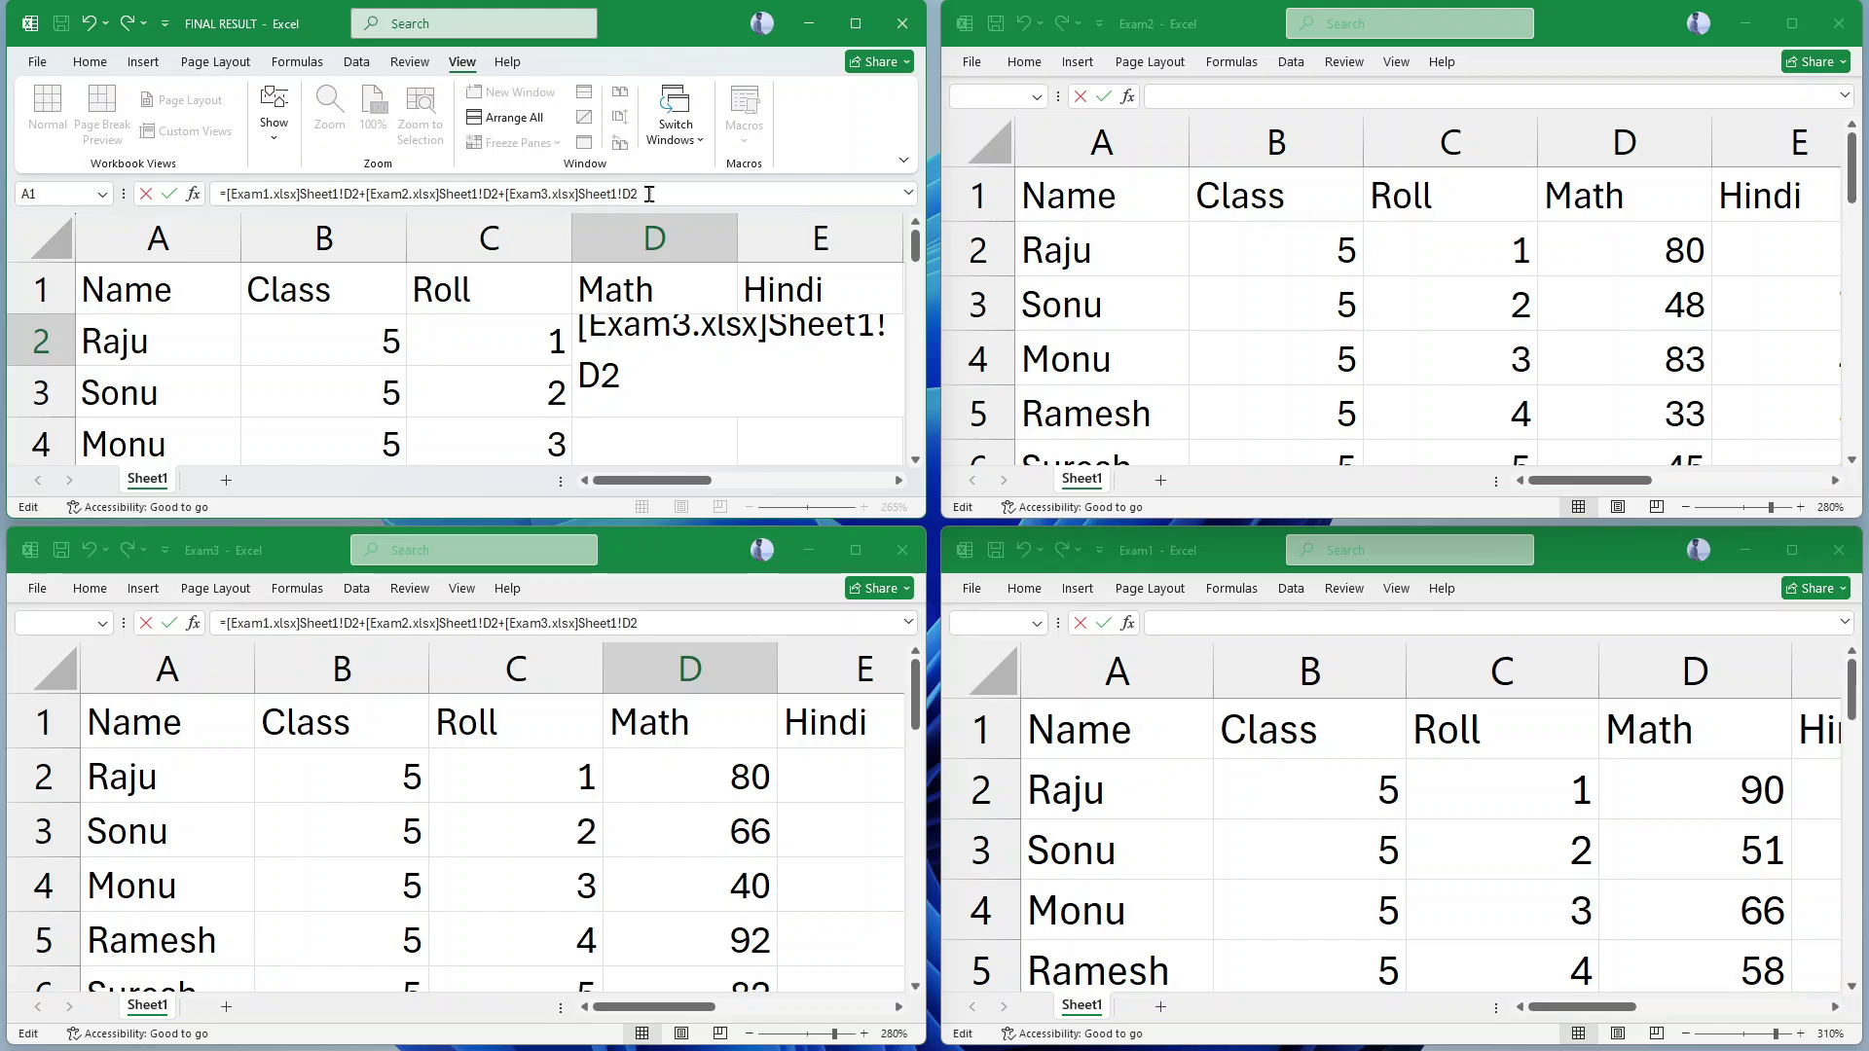
key(Return)
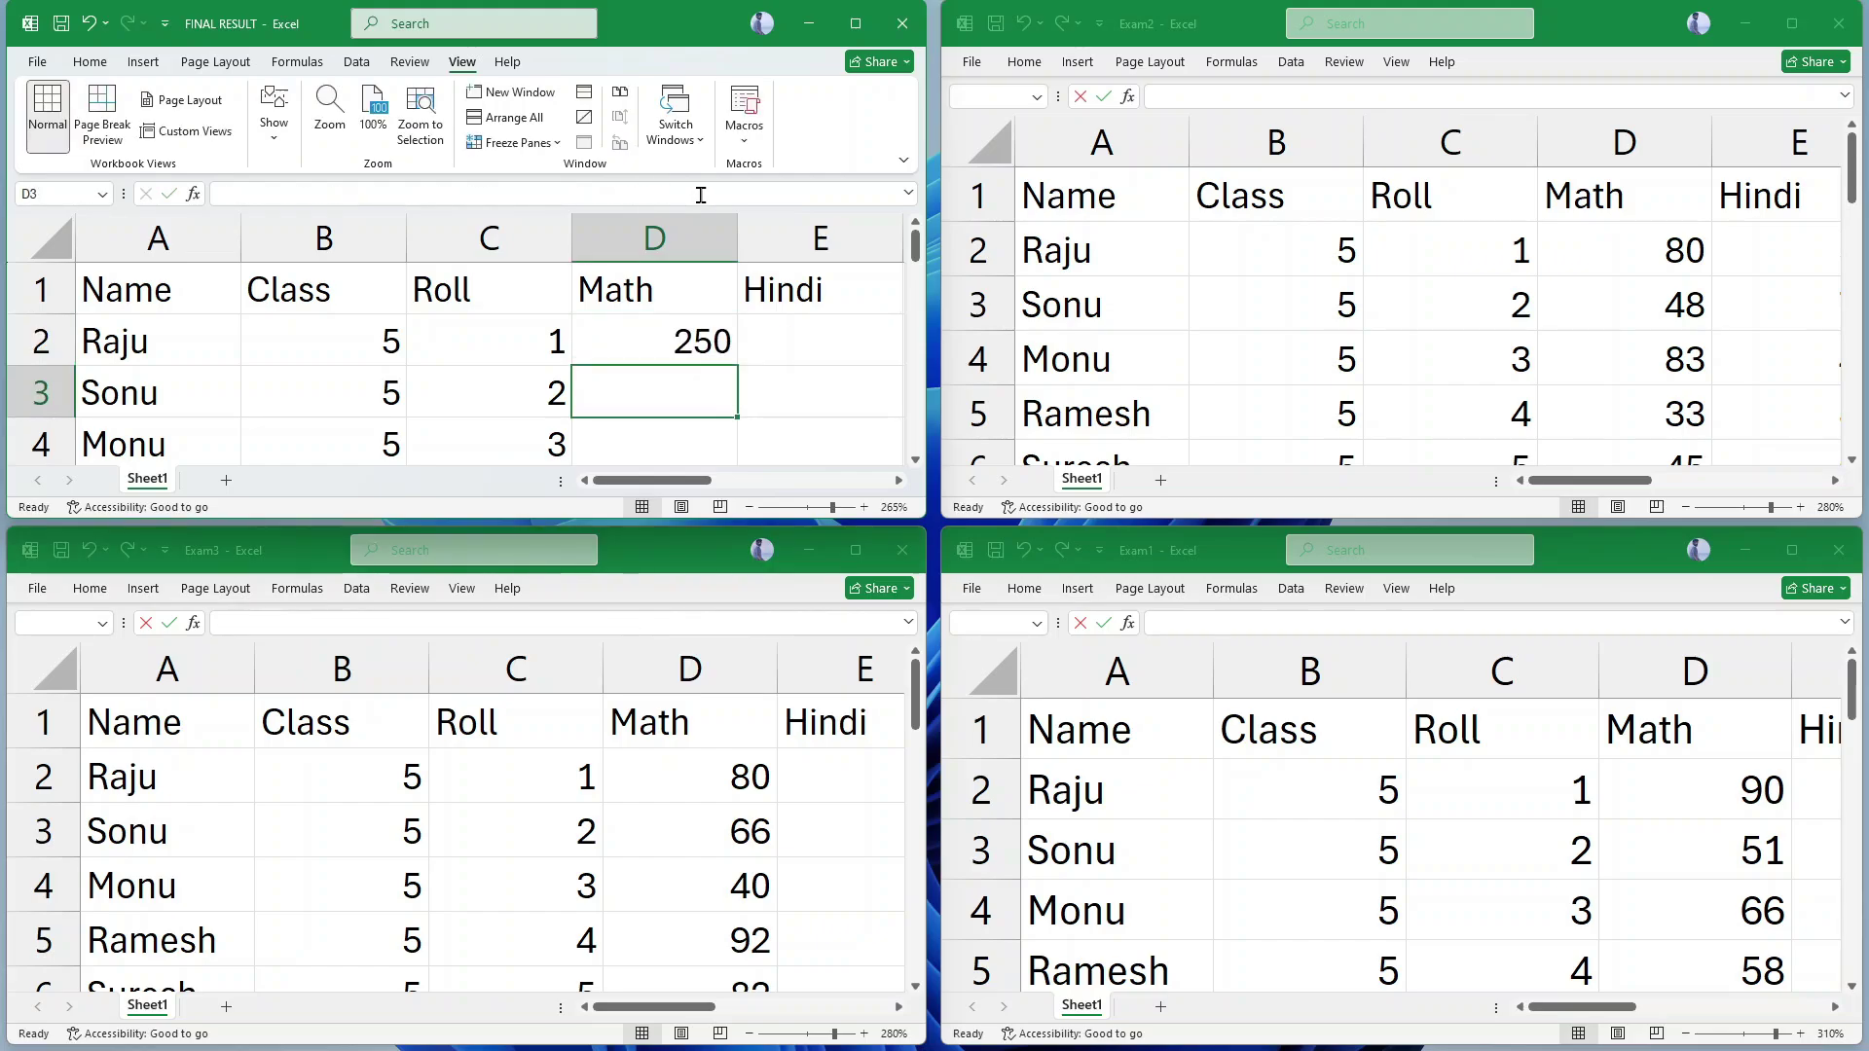
Step: Maximize the FINAL RESULT window, fill the D2 formula across and down through H11, and clear the selection
click(681, 347)
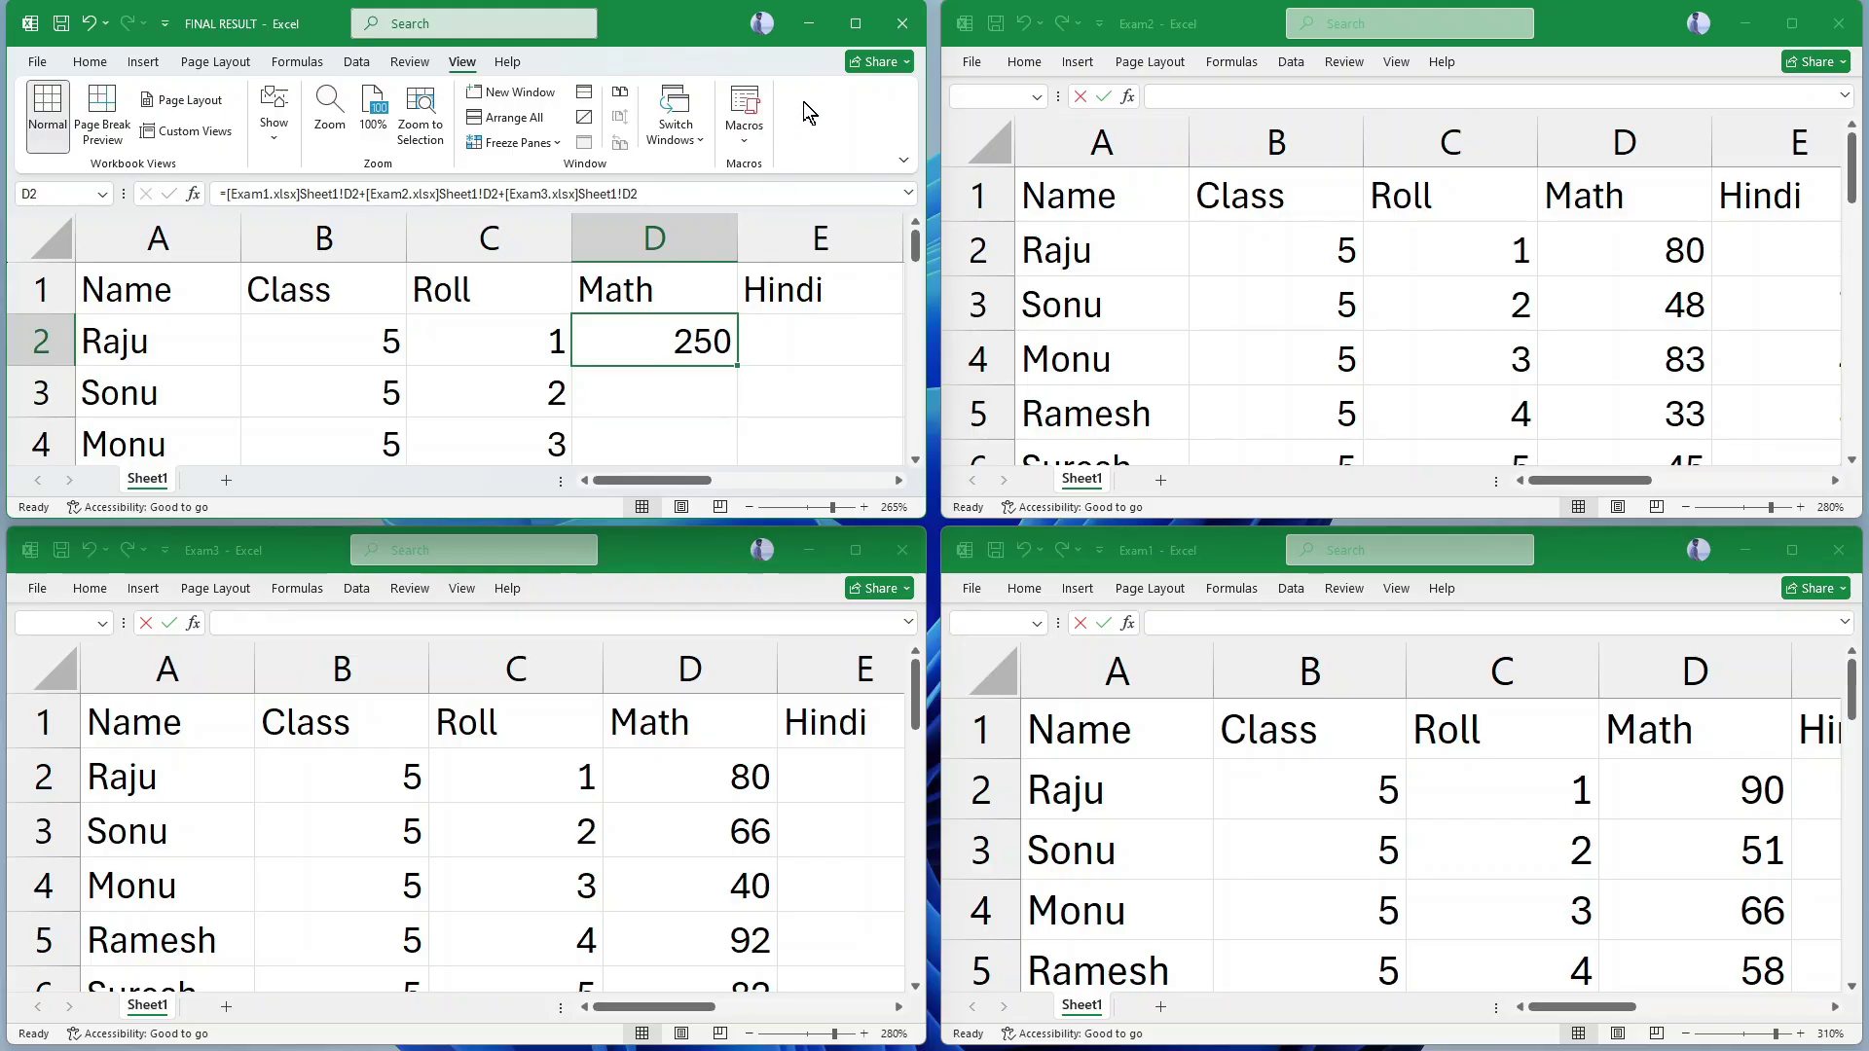
click(854, 25)
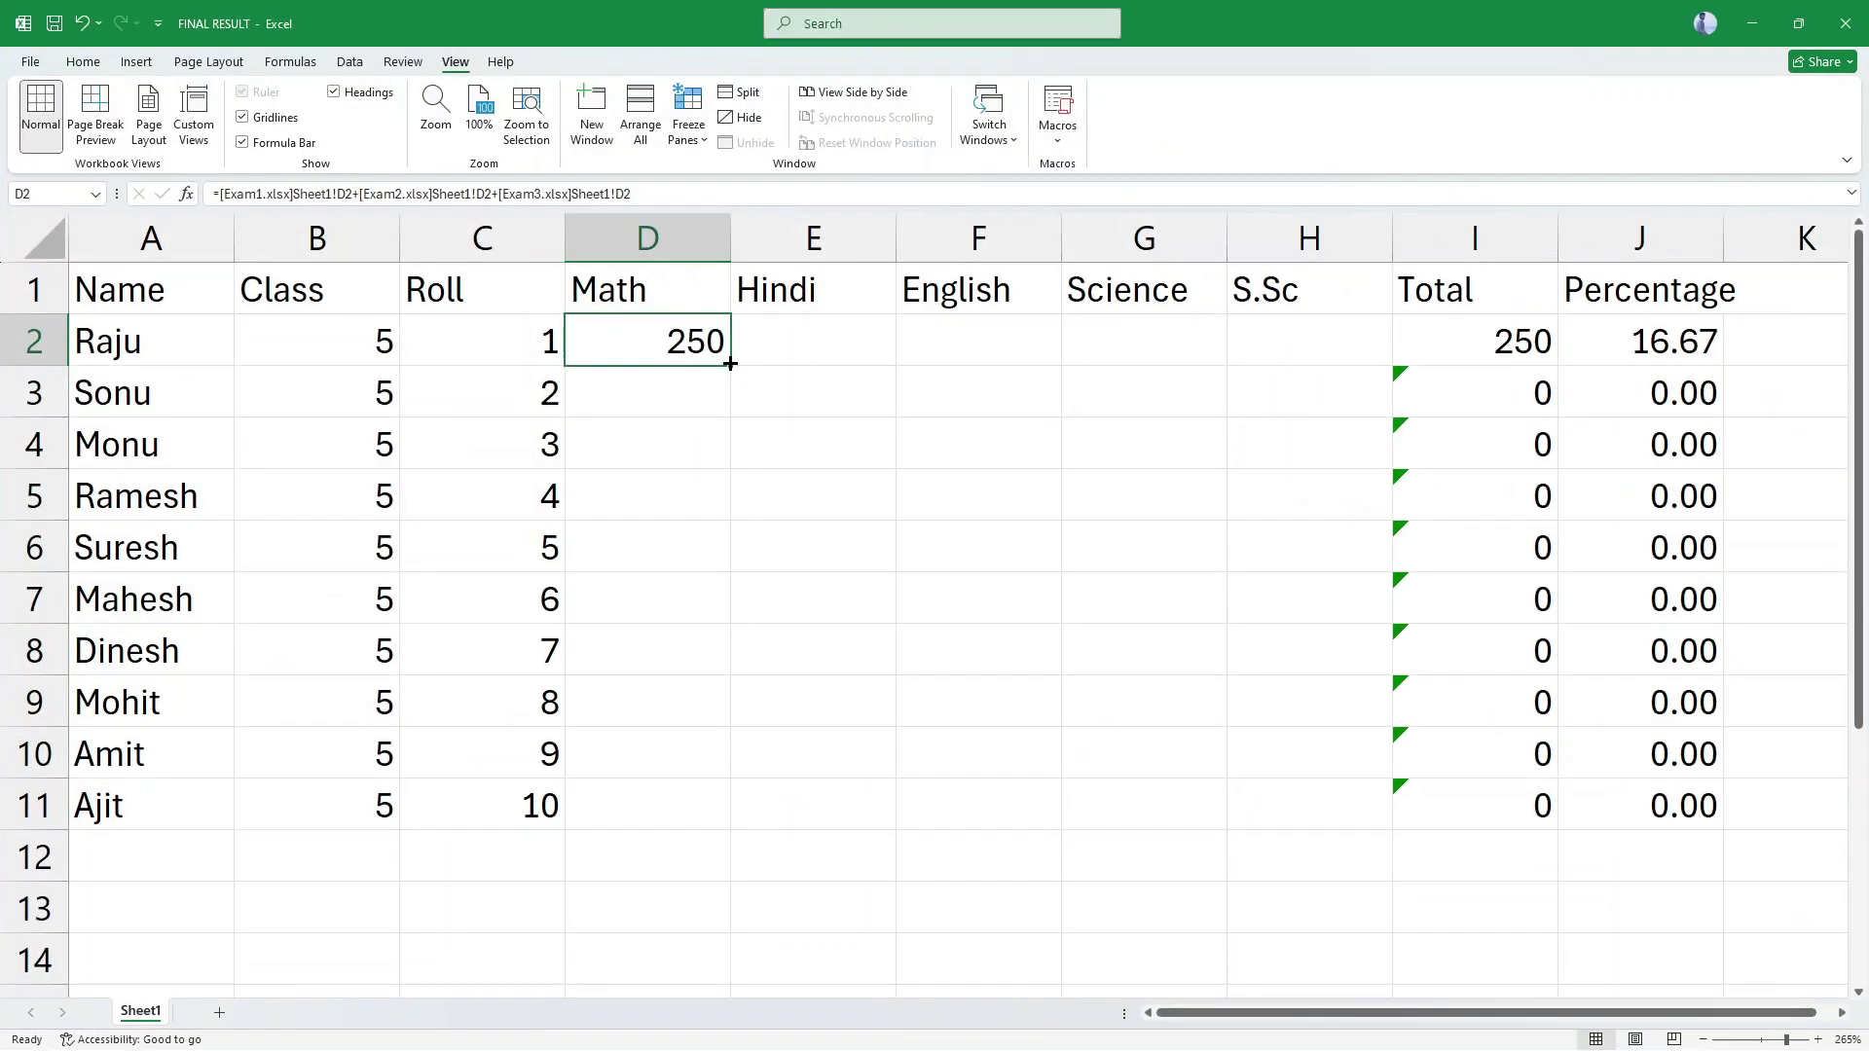
drag(729, 363, 1392, 829)
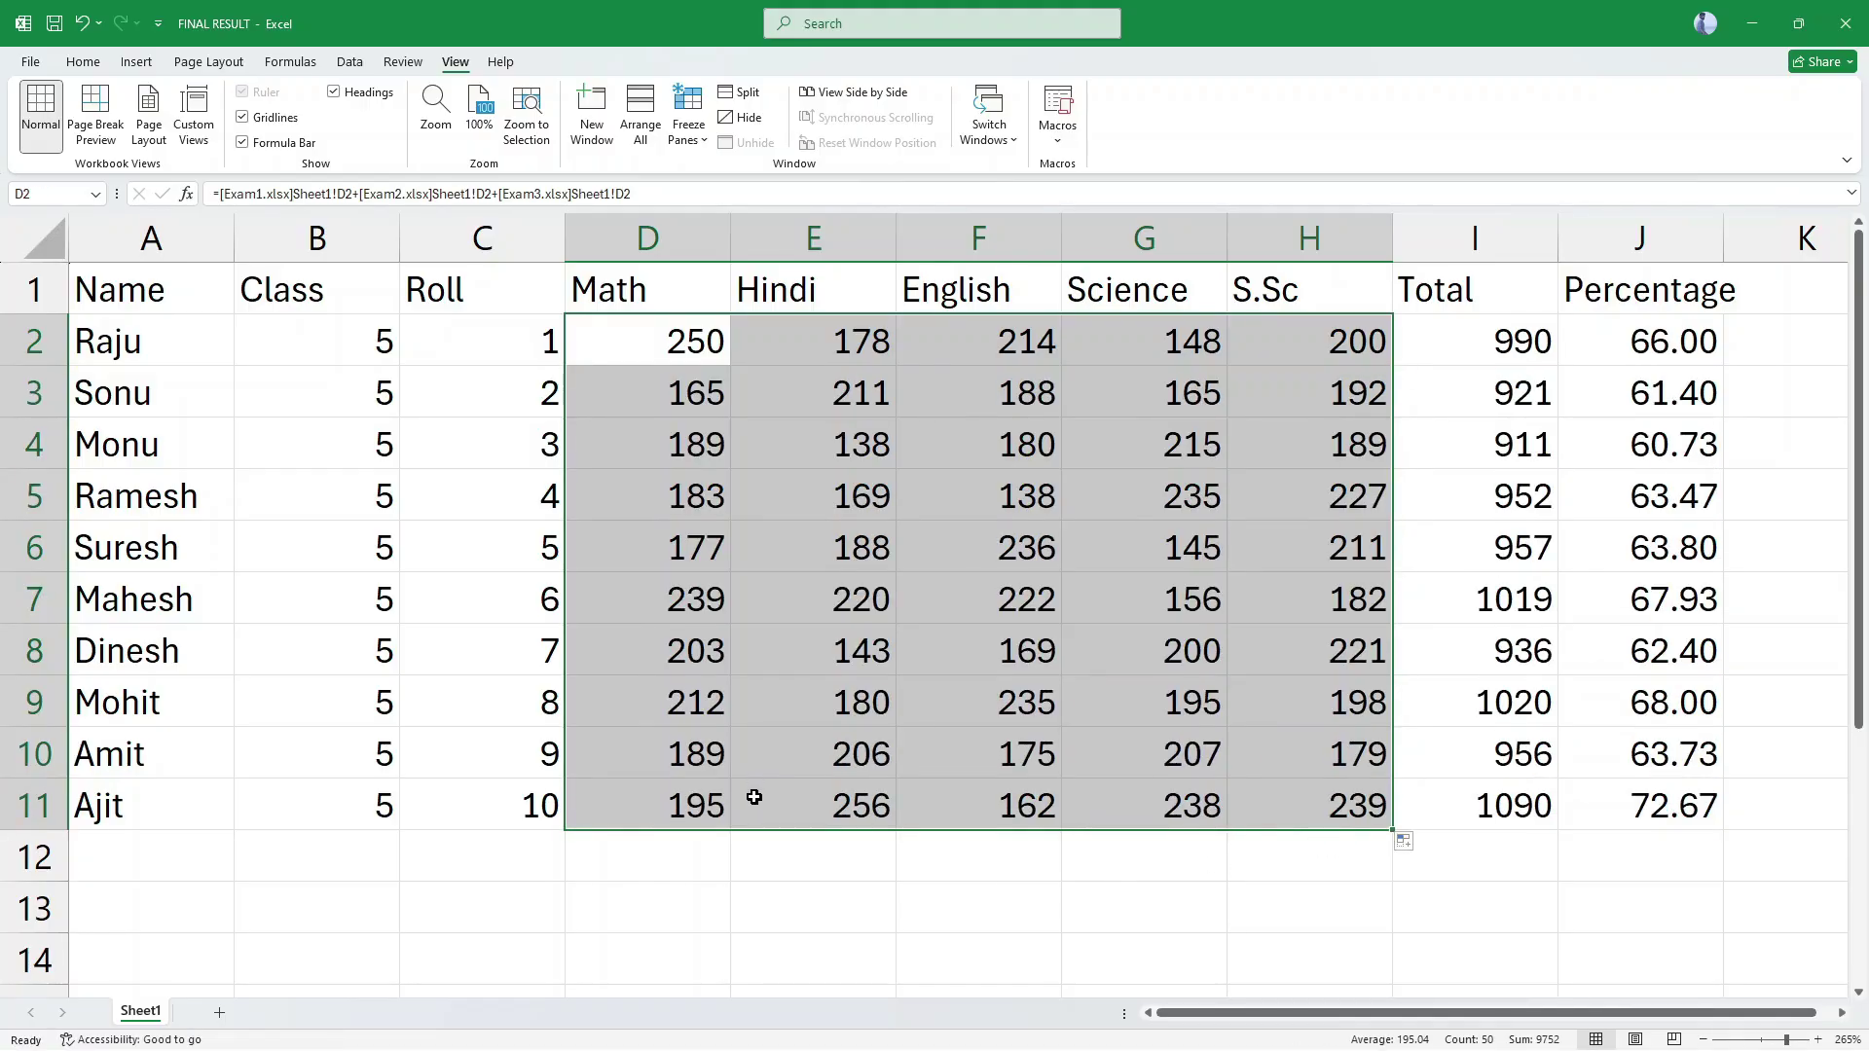
drag(1654, 382, 1658, 833)
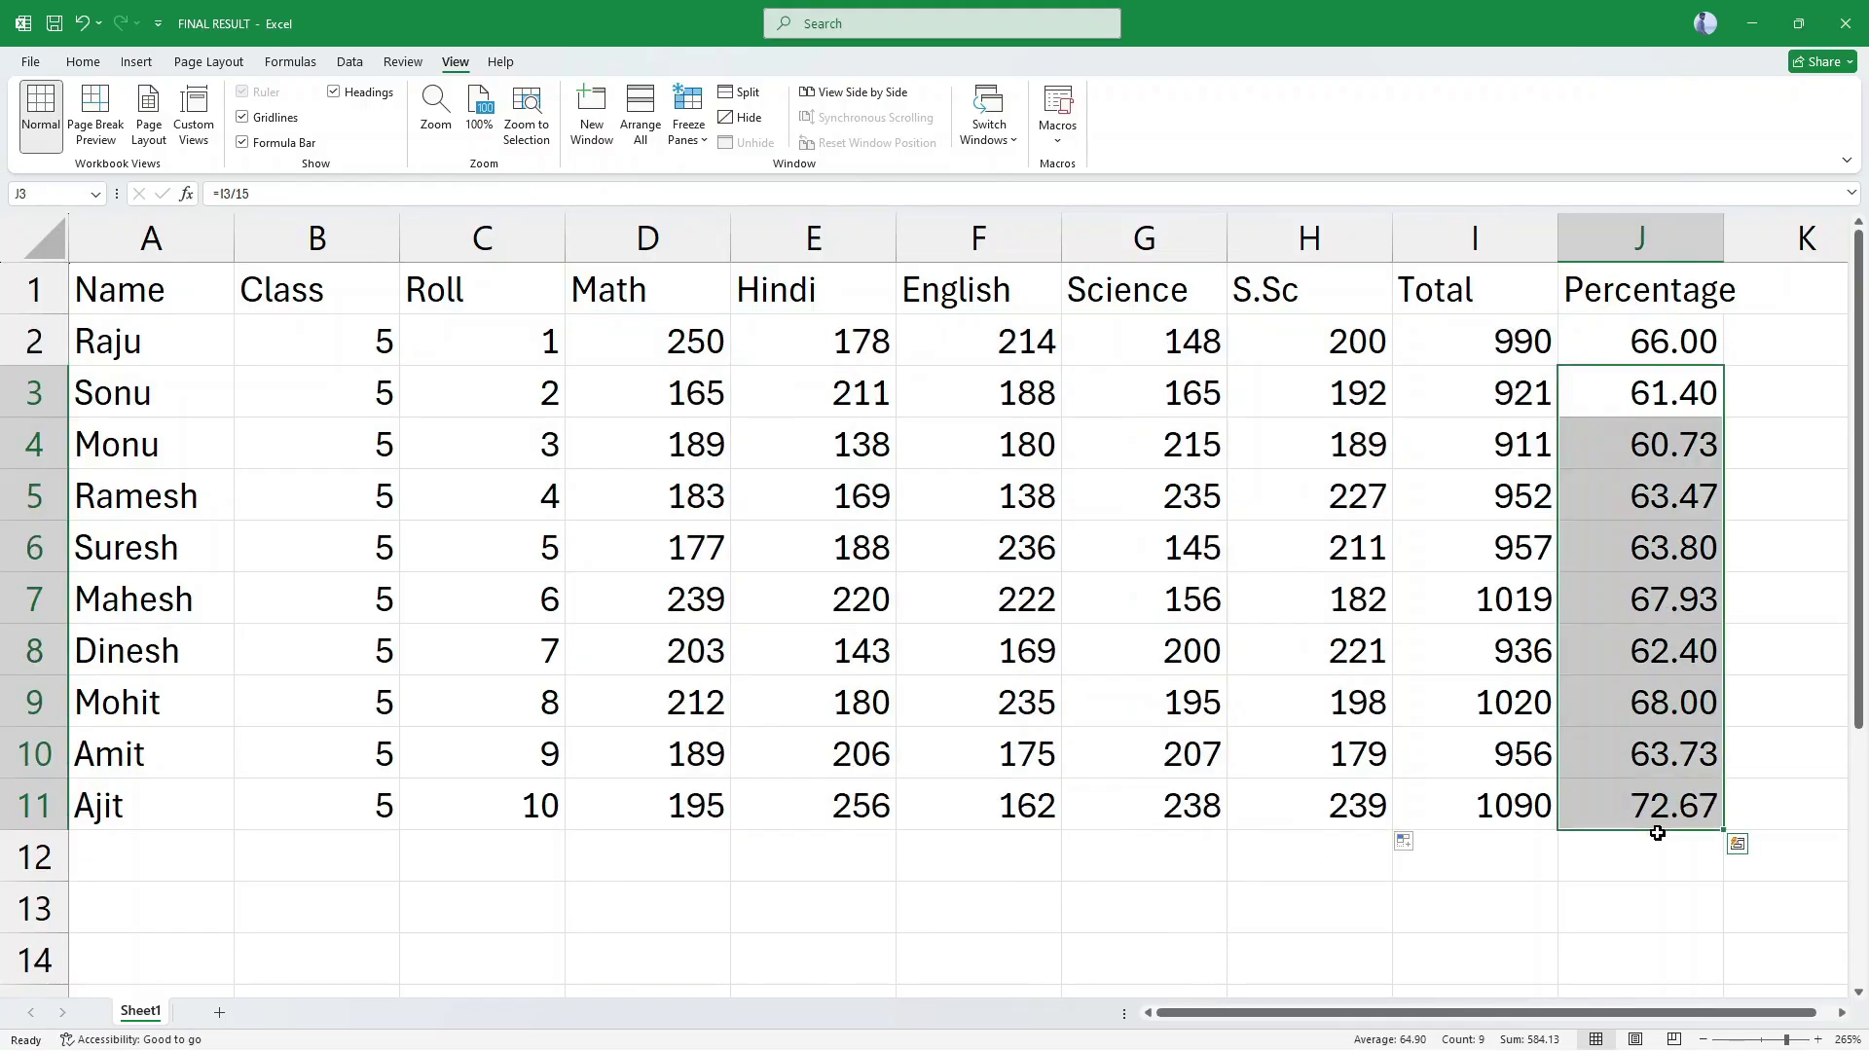
click(1657, 837)
click(1416, 944)
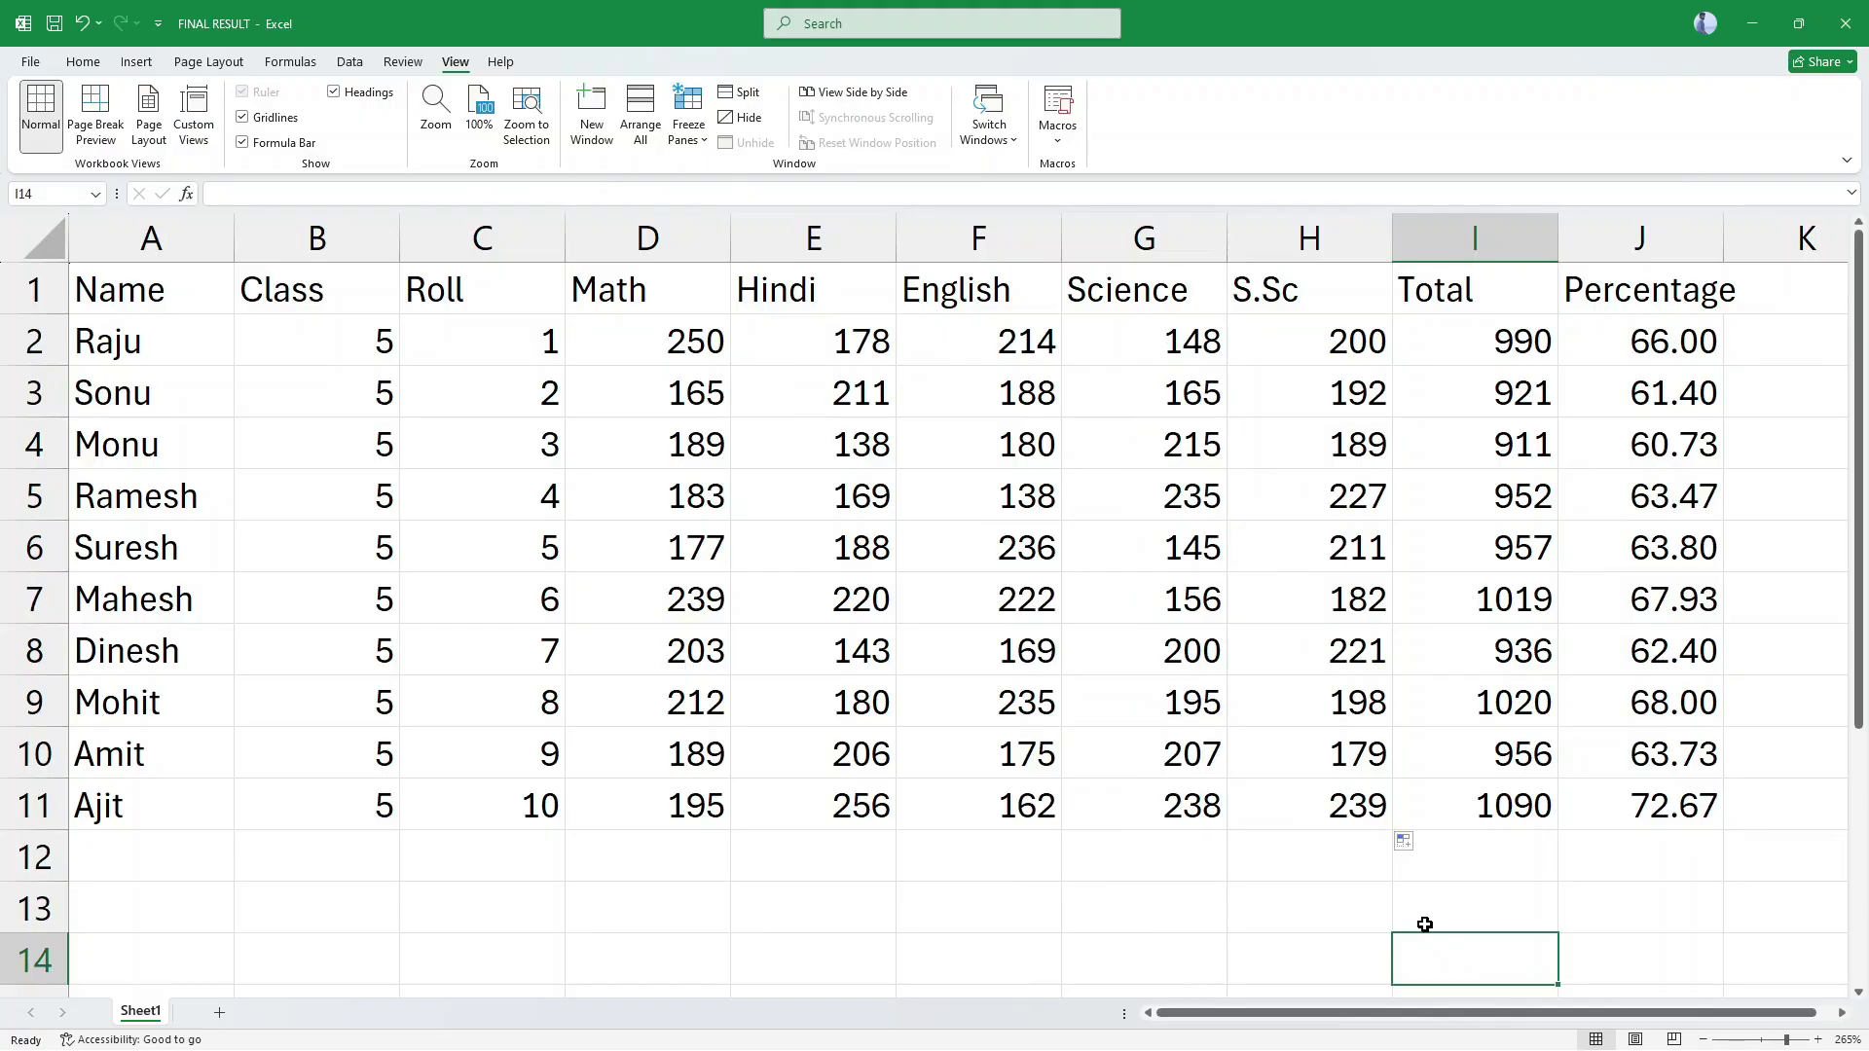